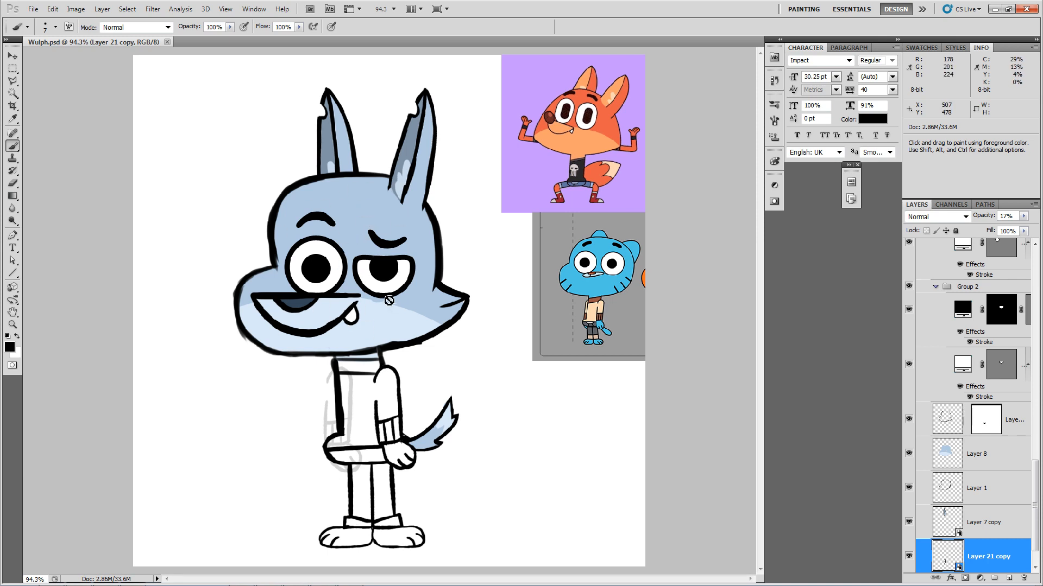
# Step: Switch Photoshop from the Brush tool to the Move tool with the V shortcut
pyautogui.press('v')
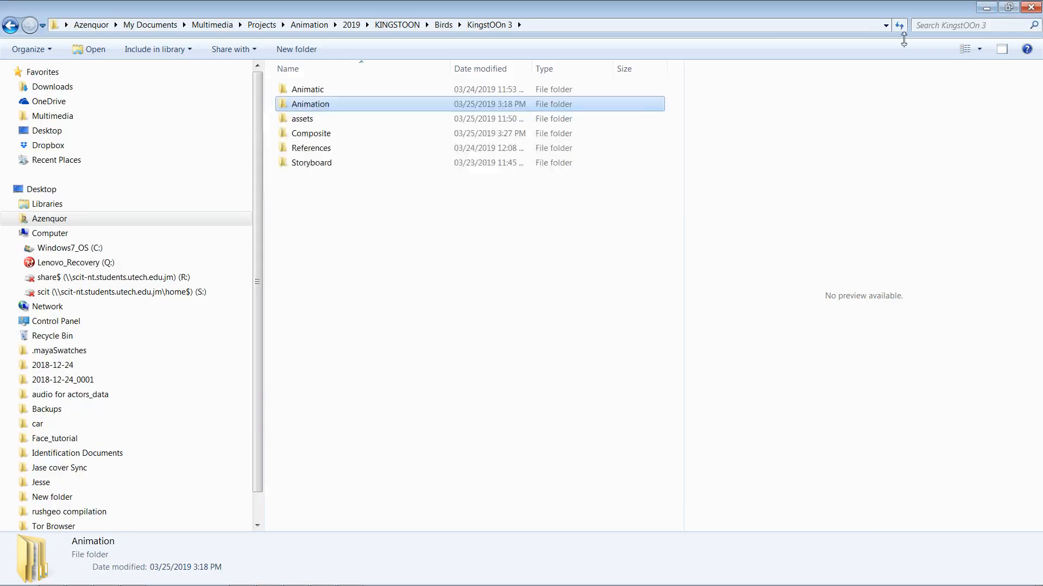
# Step: Minimize Photoshop, the file explorer and the Services window to reach OpenToonz
pyautogui.click(993, 10)
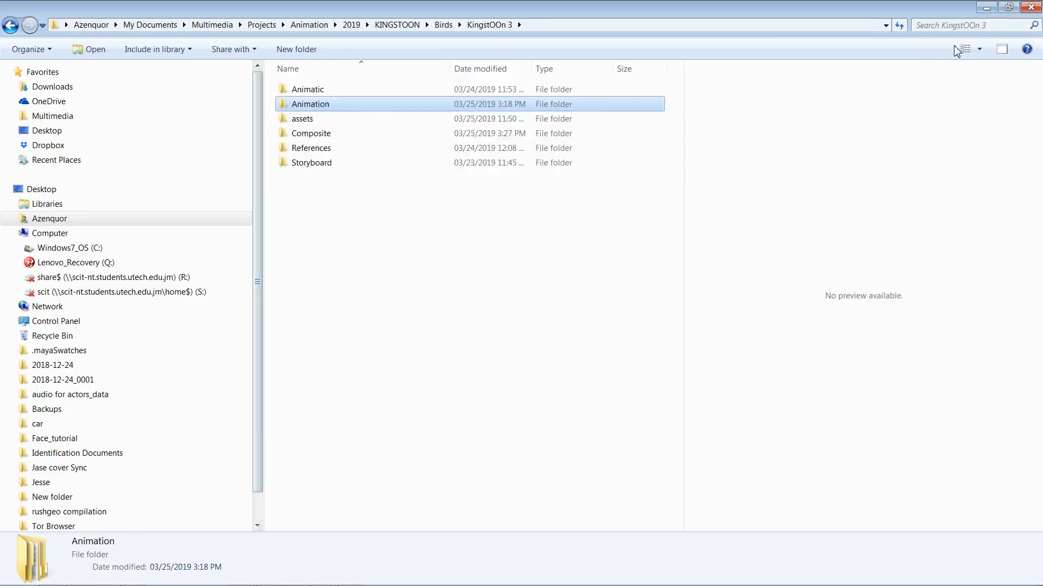
pyautogui.click(986, 8)
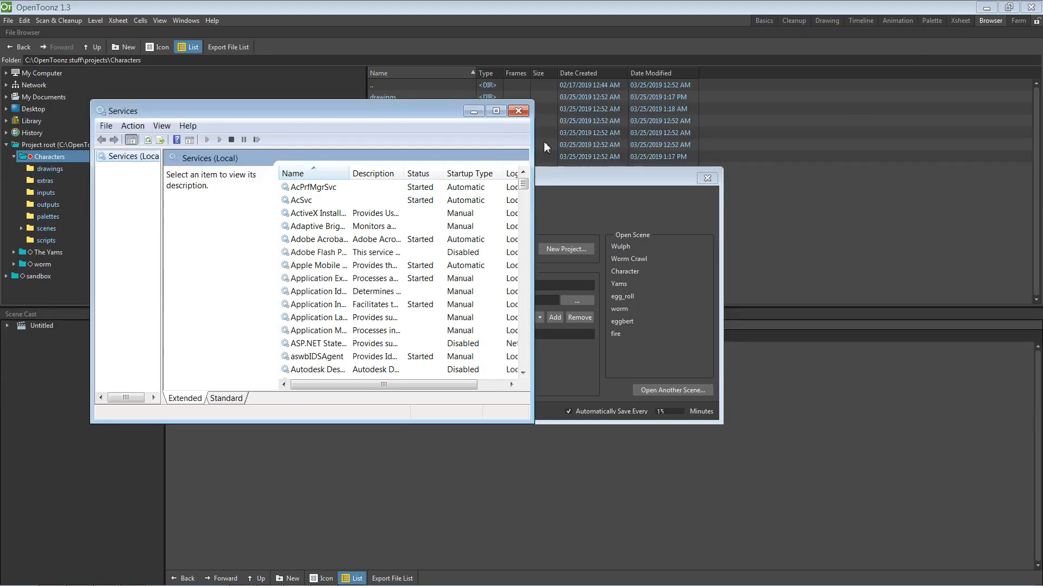
pyautogui.click(473, 110)
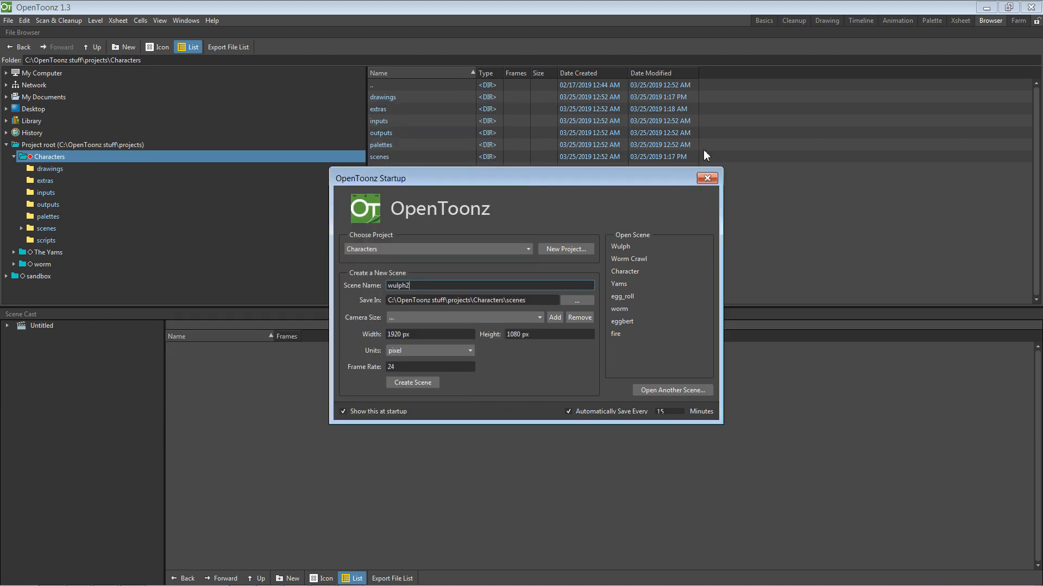
# Step: View the bird character picture briefly, then create the wulph2 scene in the Characters project
pyautogui.moveTo(424, 585)
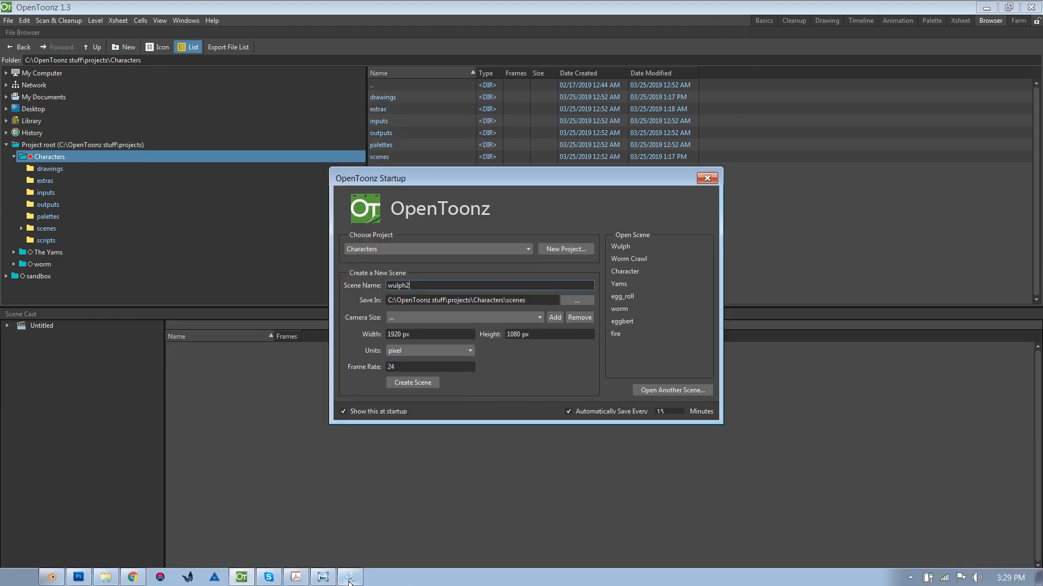
pyautogui.click(325, 579)
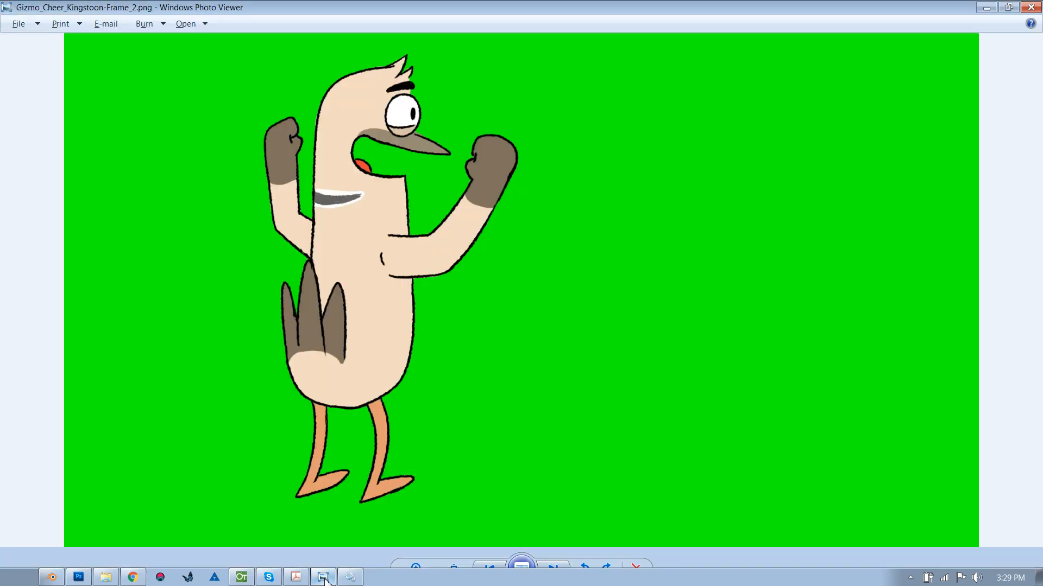
pyautogui.click(1028, 11)
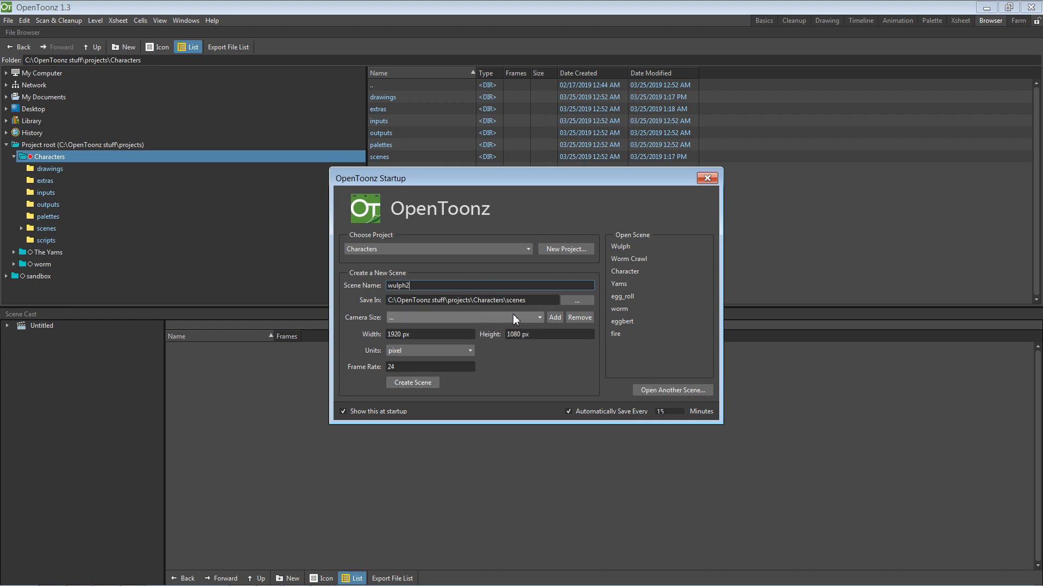
pyautogui.click(424, 383)
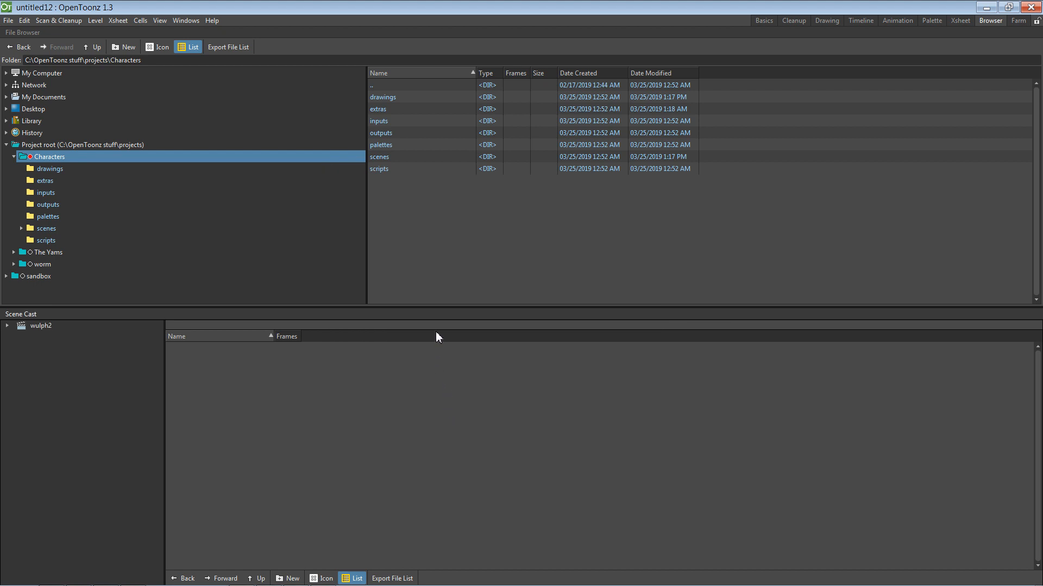
pyautogui.click(763, 20)
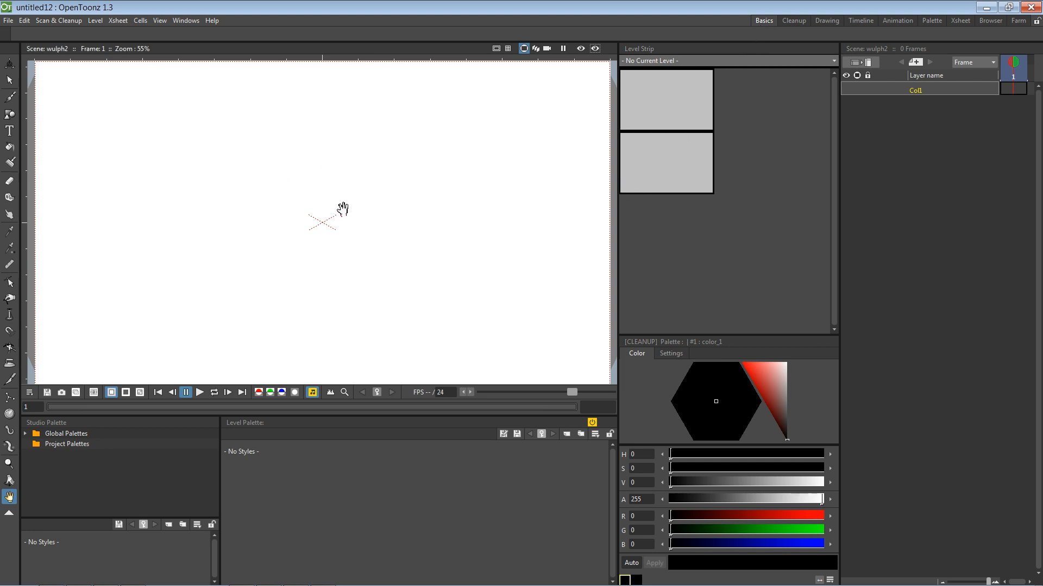
pyautogui.moveTo(359, 207)
pyautogui.mouseDown()
pyautogui.moveTo(369, 205)
pyautogui.moveTo(359, 216)
pyautogui.moveTo(347, 198)
pyautogui.moveTo(358, 204)
pyautogui.mouseUp()
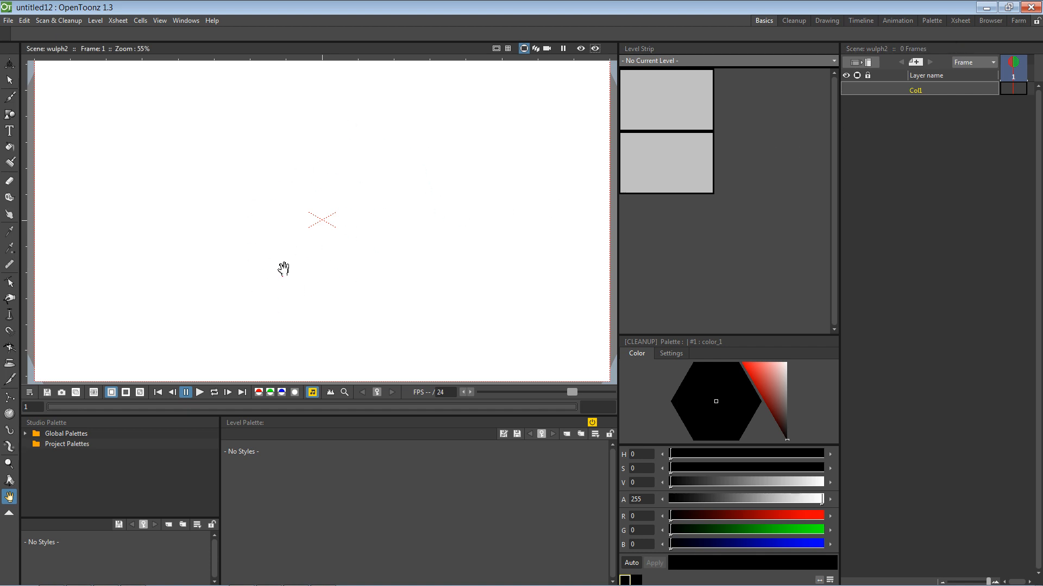
pyautogui.click(990, 20)
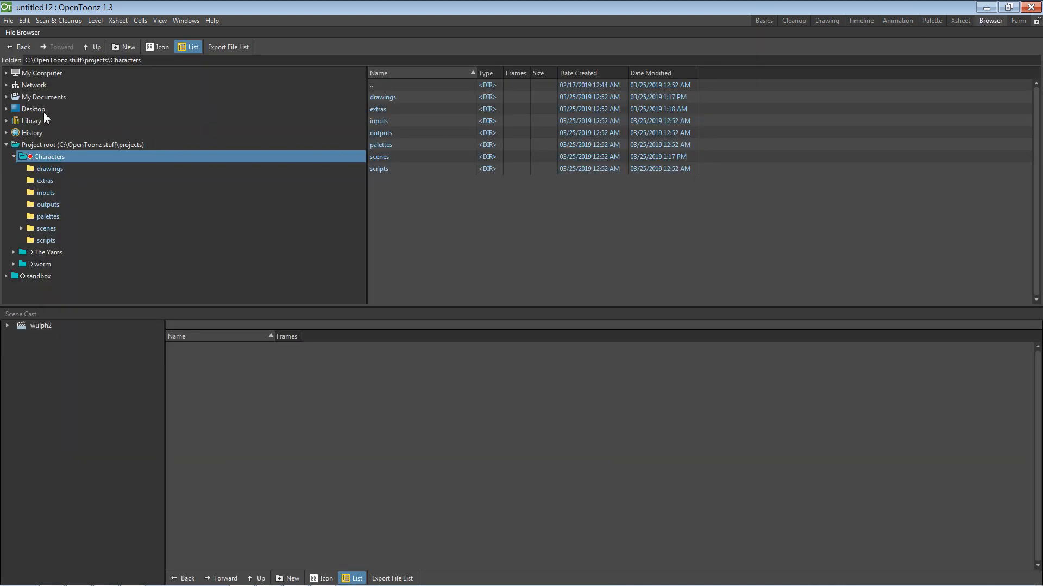
# Step: Browse My Documents > Multimedia > Photoshop > Illustrations in the OpenToonz browser
pyautogui.click(12, 100)
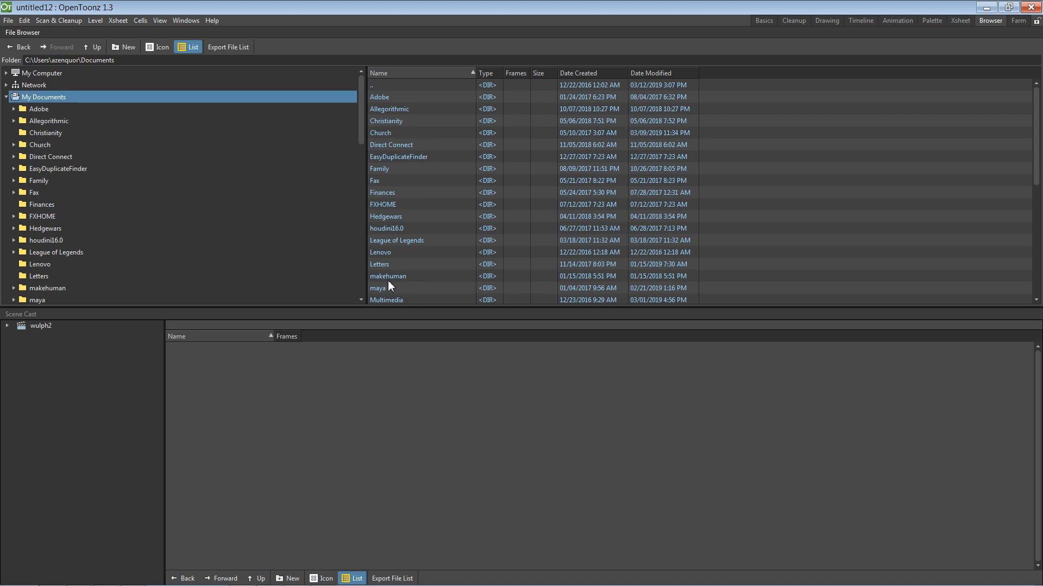
pyautogui.doubleClick(384, 300)
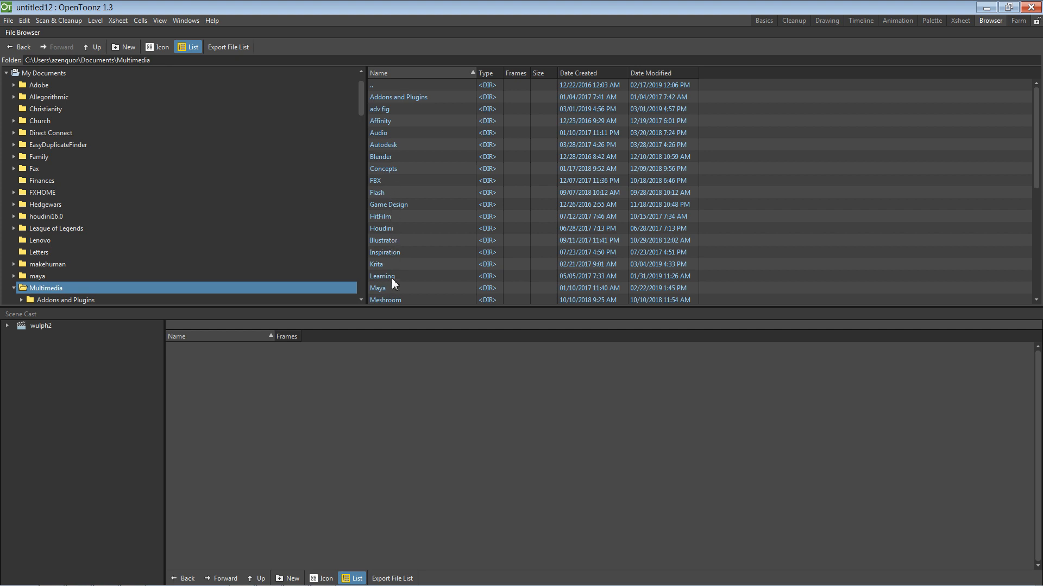
pyautogui.moveTo(1037, 143); pyautogui.dragTo(1008, 205)
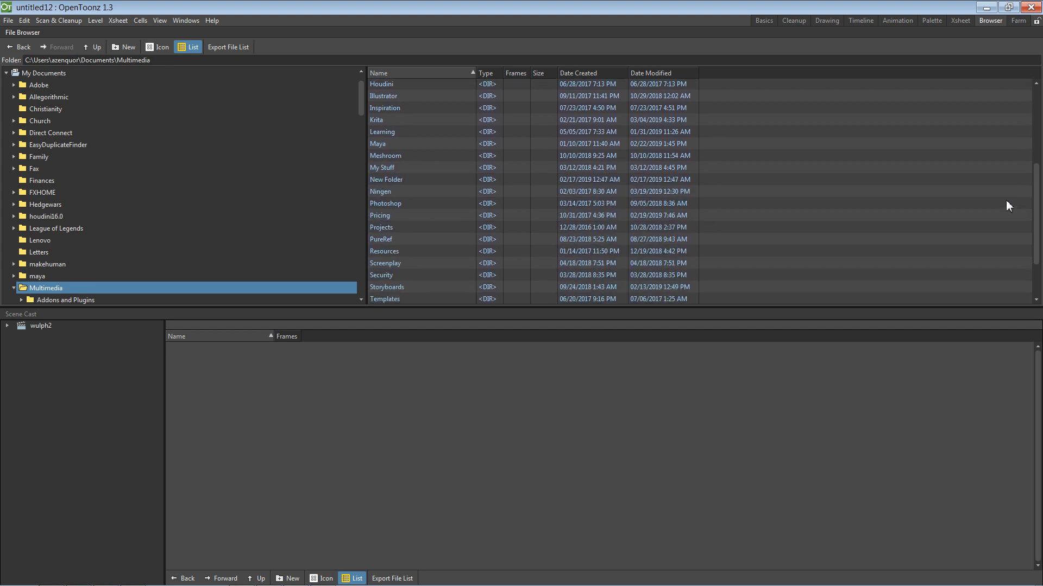
pyautogui.doubleClick(397, 204)
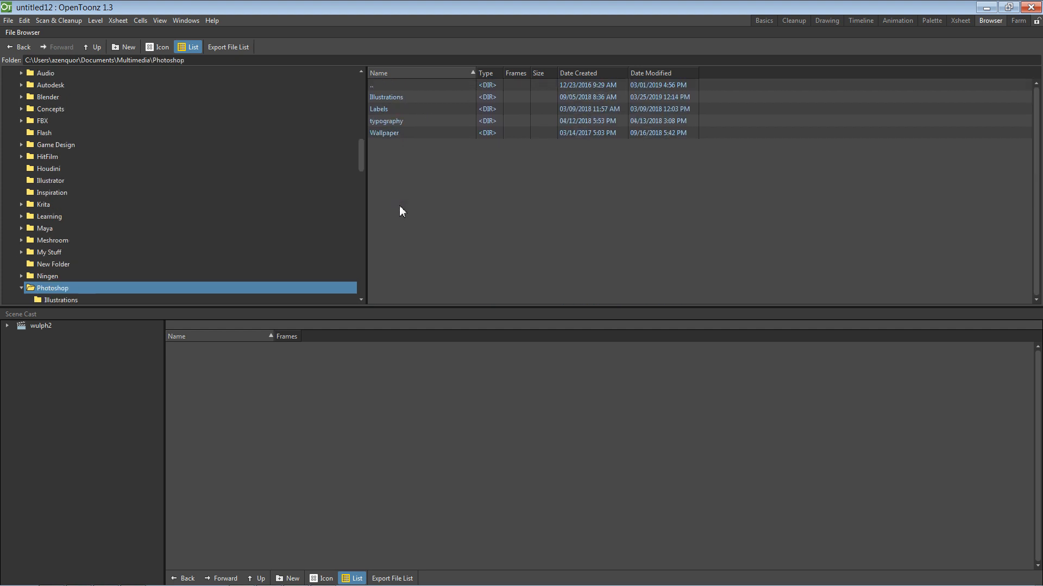
pyautogui.doubleClick(391, 100)
# Step: Choose Load on Wulph.png from its right-click menu
pyautogui.click(391, 111)
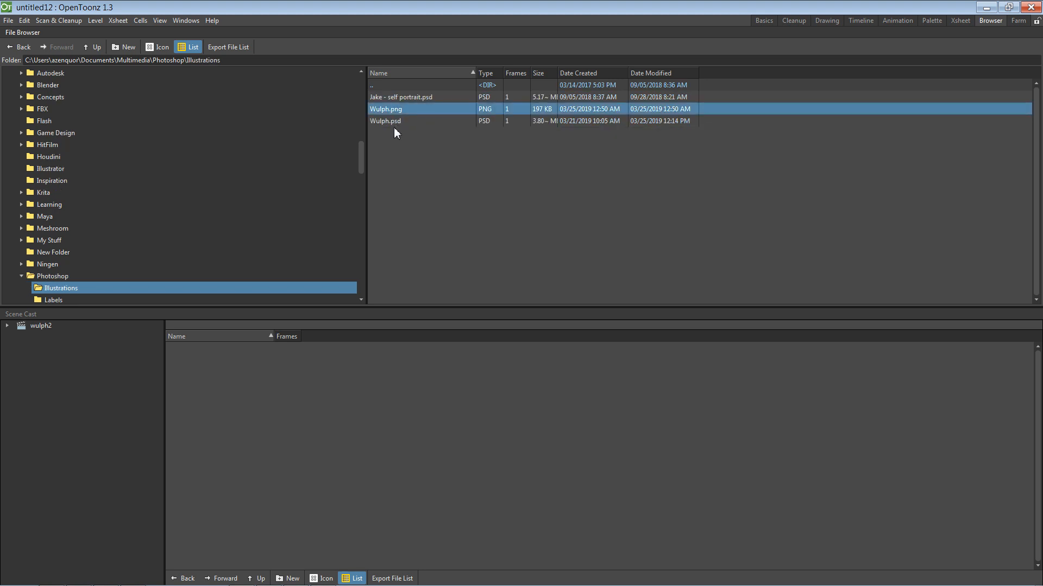
pyautogui.rightClick(393, 110)
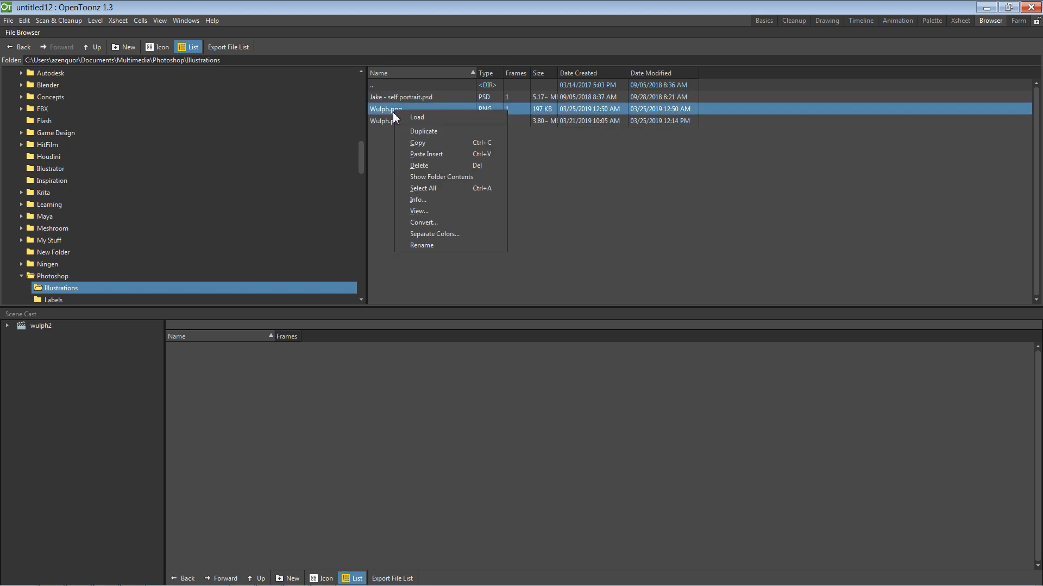
pyautogui.click(428, 117)
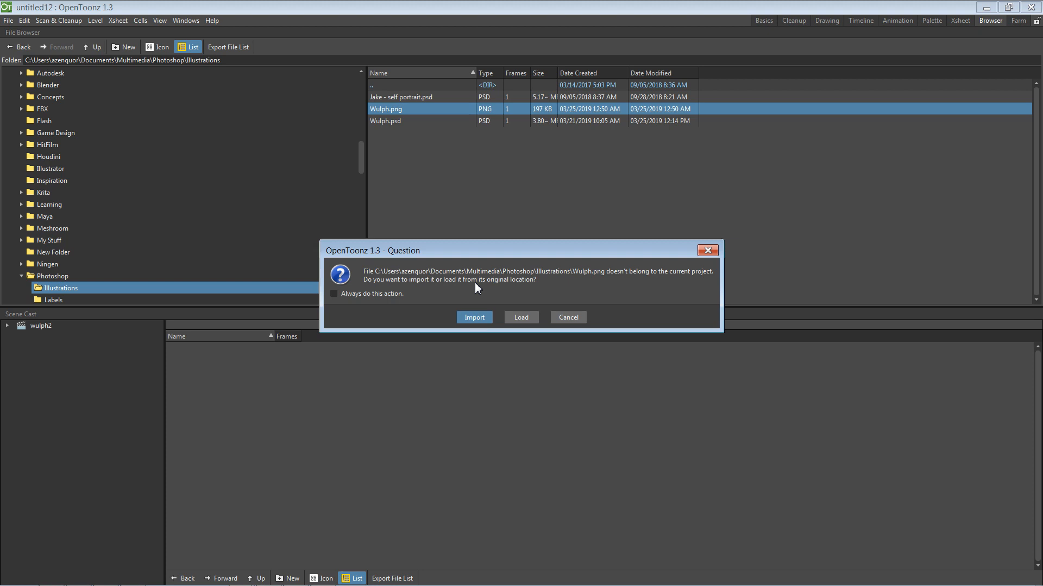
# Step: Import Wulph.png keeping the existing file, then select the Wulph level in the Scene Cast
pyautogui.click(489, 320)
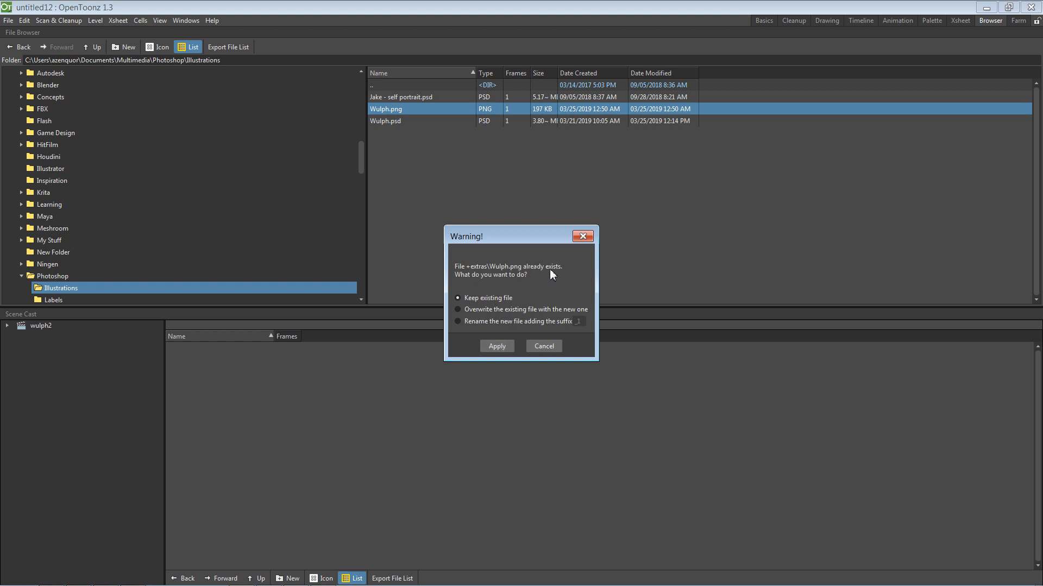
pyautogui.click(498, 346)
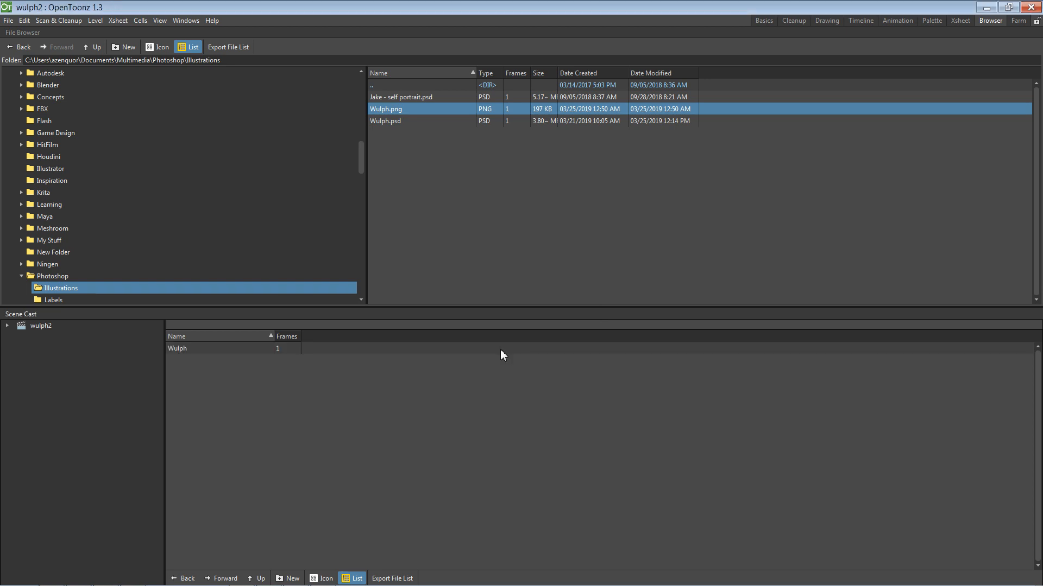
pyautogui.click(223, 350)
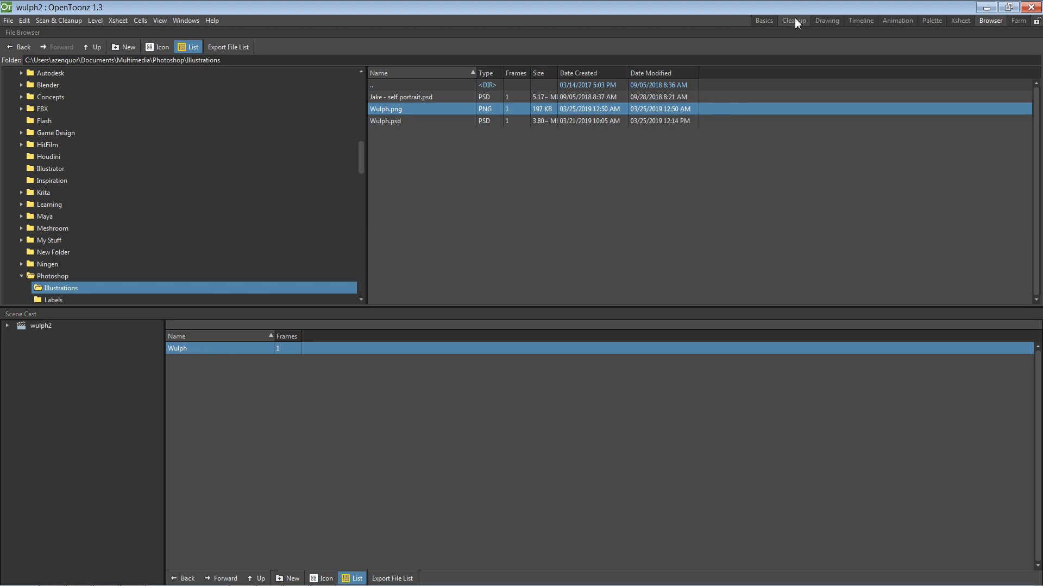
# Step: Switch through the Basics and Animation rooms to the Timeline room
pyautogui.click(763, 21)
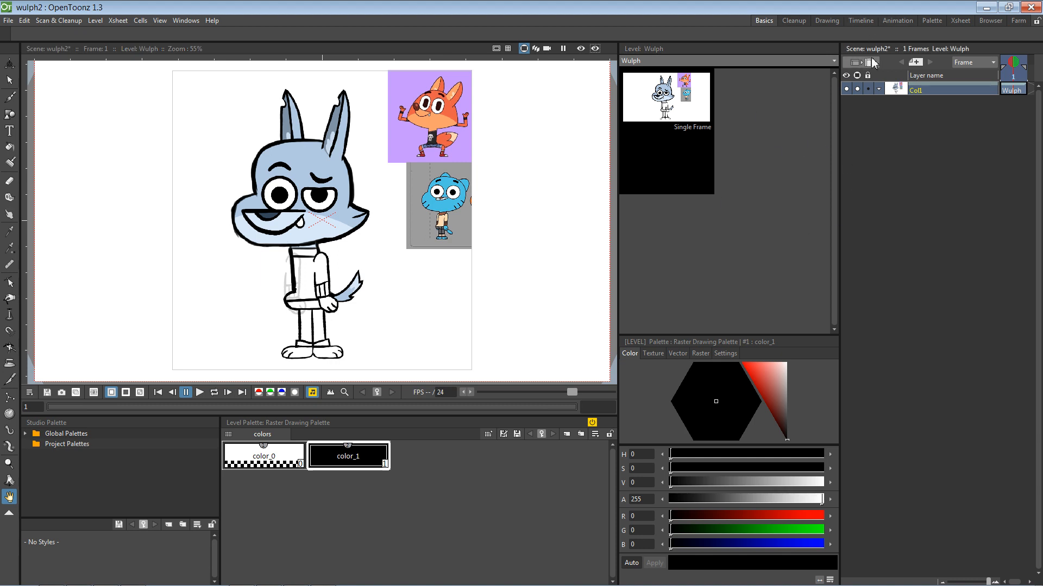
pyautogui.click(898, 21)
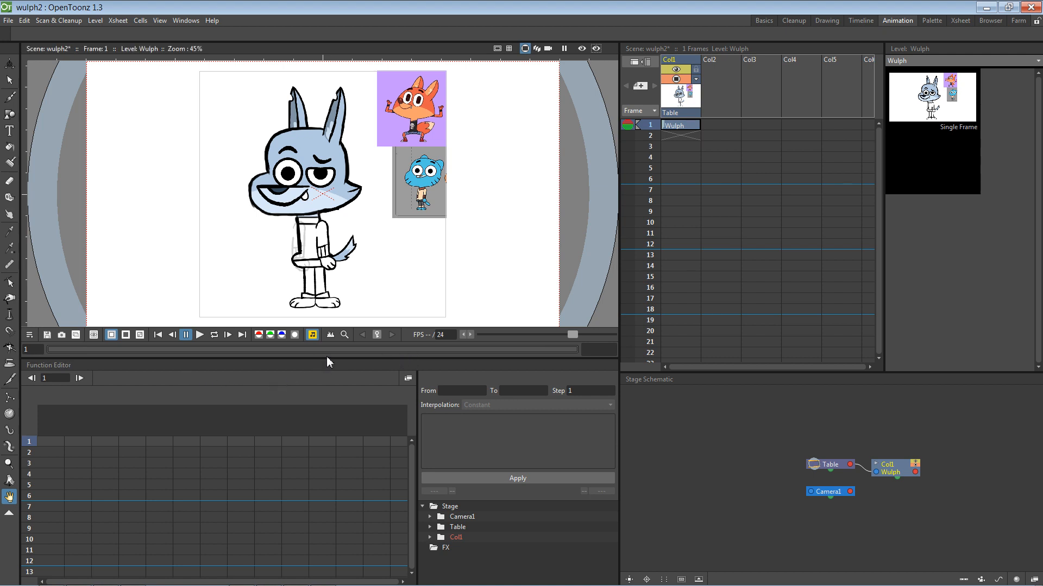
pyautogui.click(858, 22)
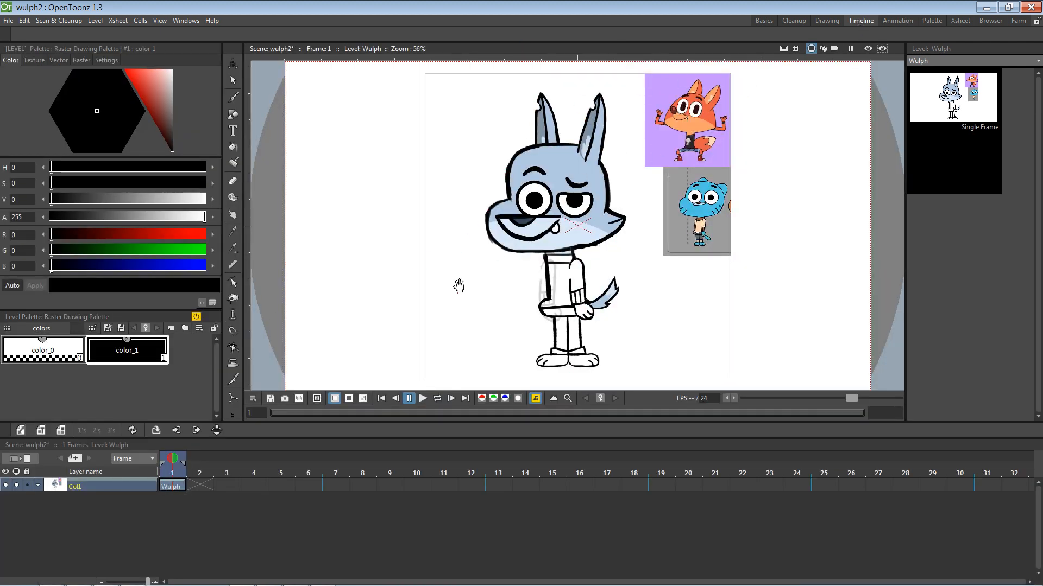
# Step: Lower Col1's opacity to 14% so the Wulph reference turns pale
pyautogui.click(38, 486)
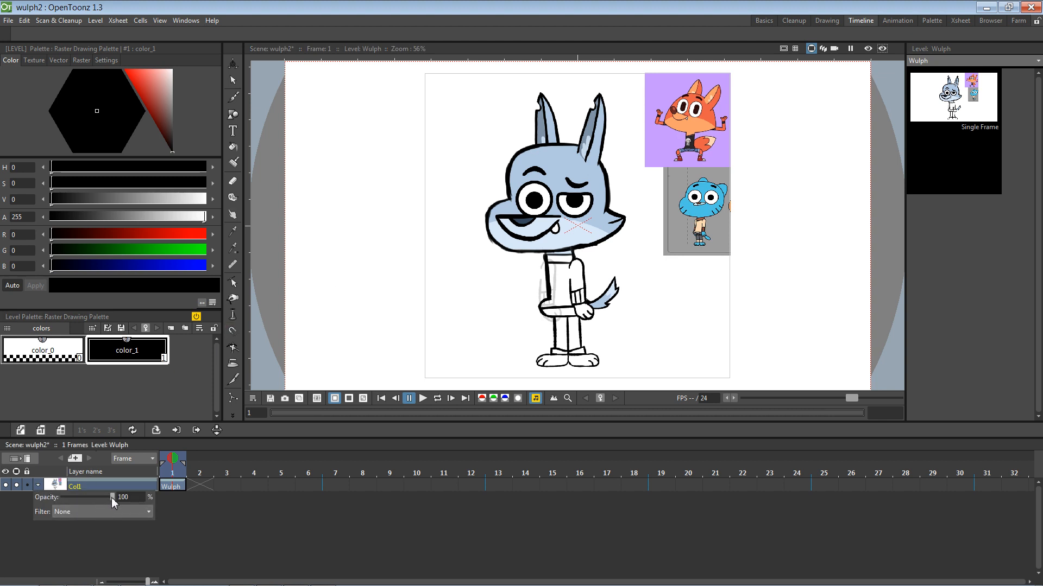
pyautogui.moveTo(112, 497); pyautogui.dragTo(74, 502)
pyautogui.click(190, 512)
pyautogui.click(38, 485)
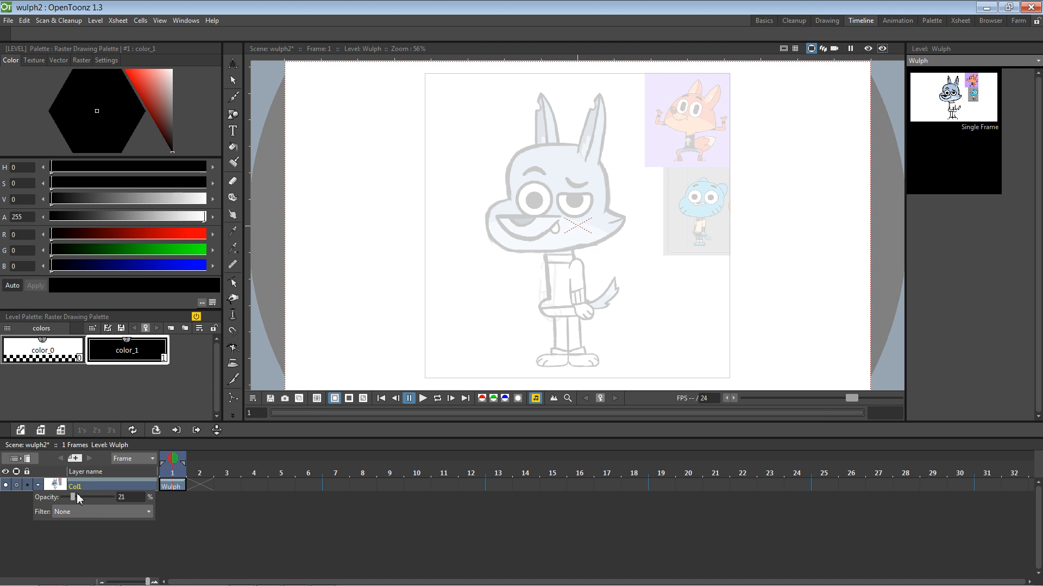
pyautogui.moveTo(75, 501); pyautogui.dragTo(70, 502)
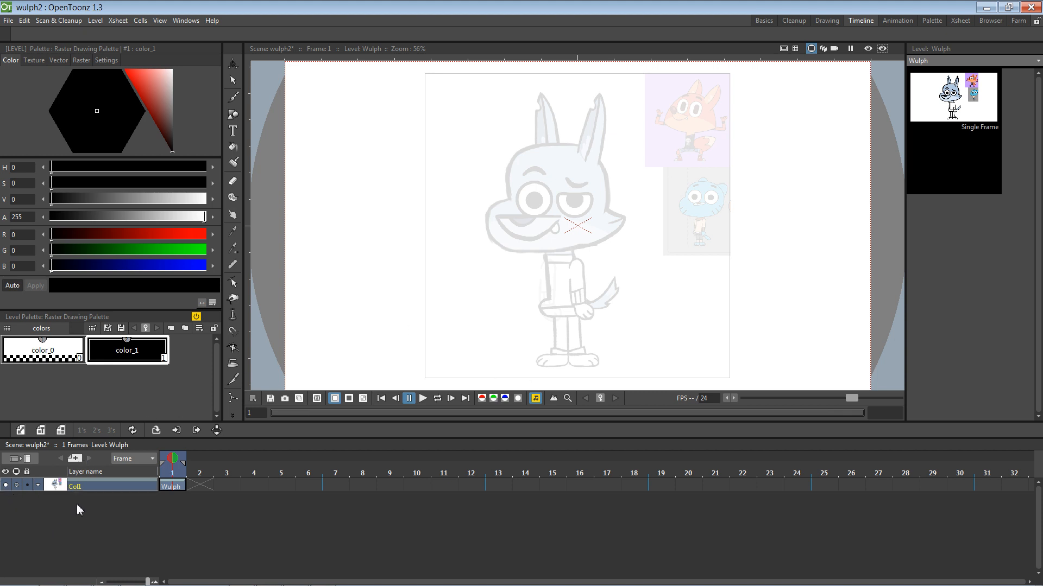
pyautogui.rightClick(98, 488)
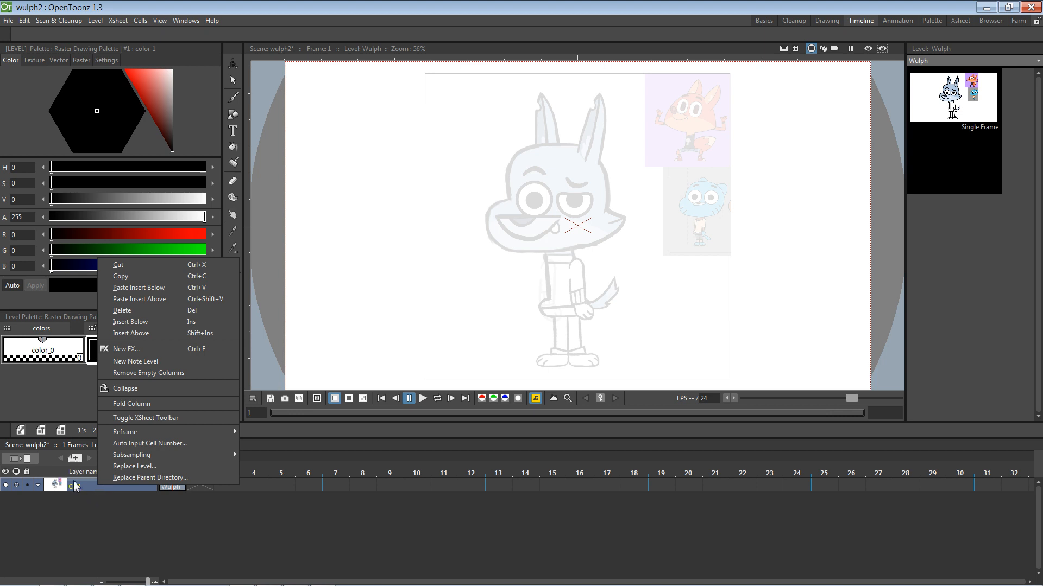
pyautogui.click(45, 546)
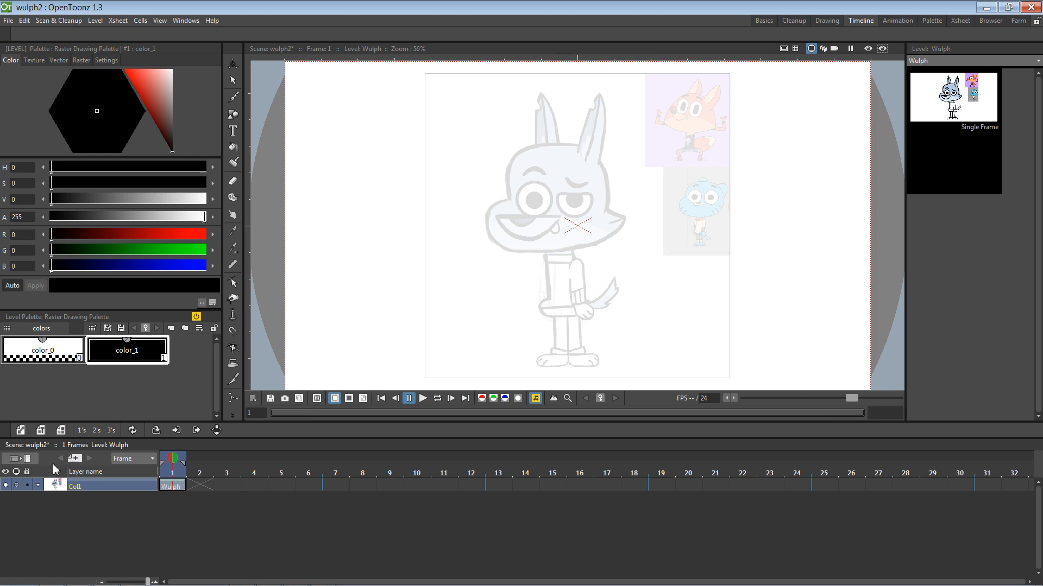
pyautogui.rightClick(38, 484)
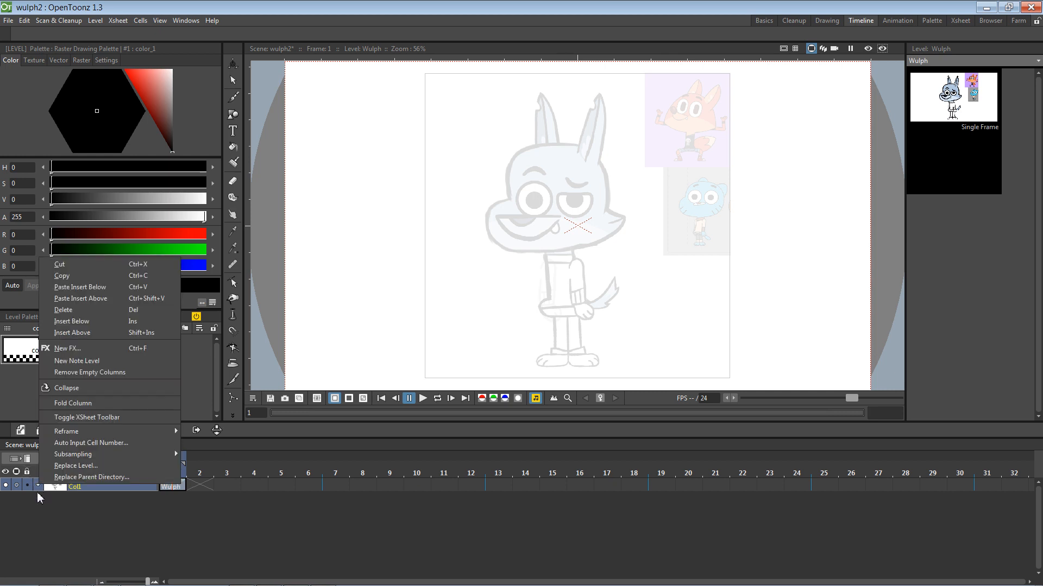
pyautogui.click(38, 485)
pyautogui.click(38, 486)
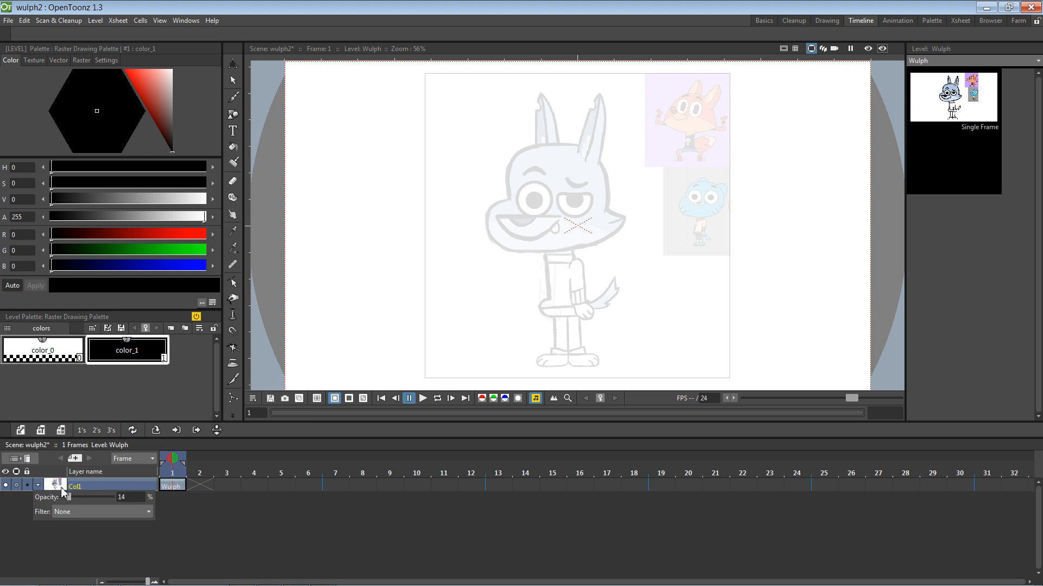
pyautogui.click(28, 534)
pyautogui.click(27, 459)
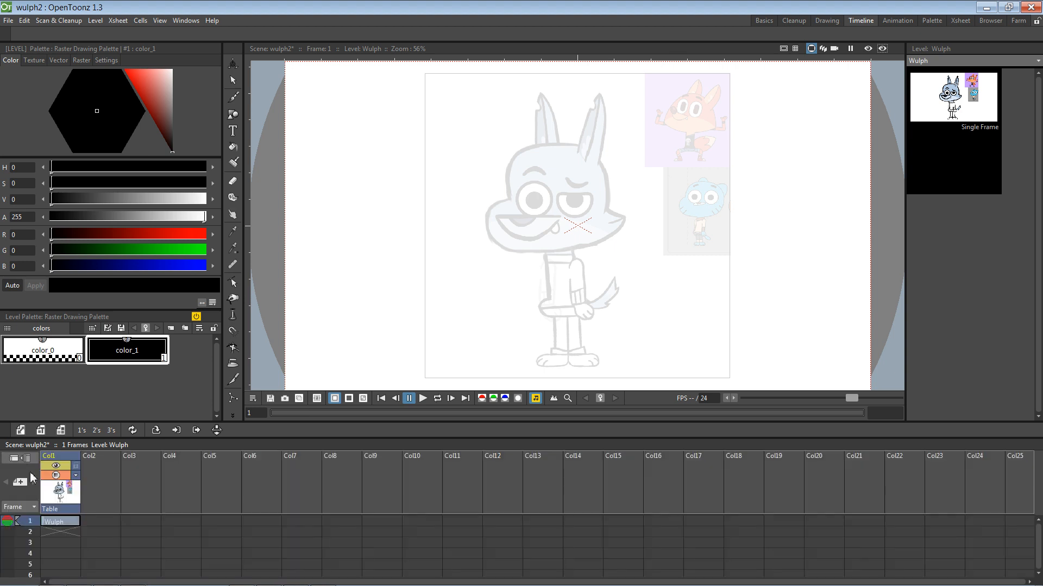
pyautogui.click(27, 459)
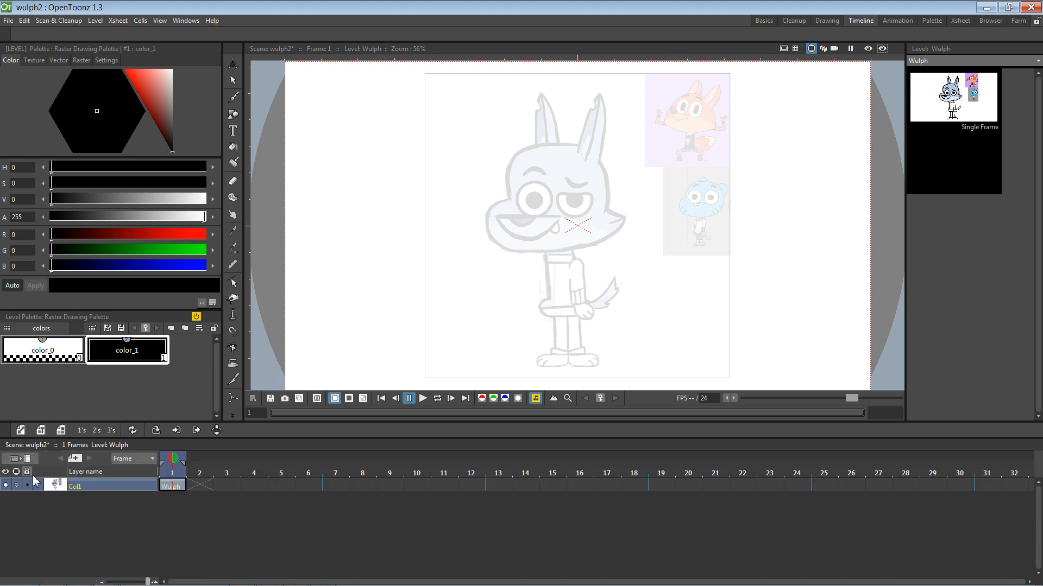
pyautogui.click(75, 459)
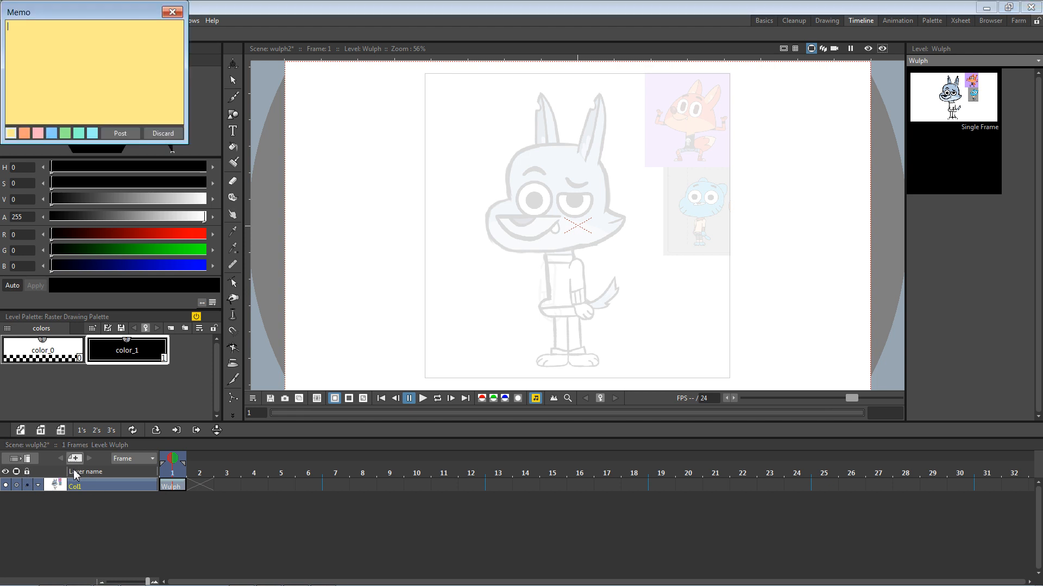
pyautogui.click(172, 11)
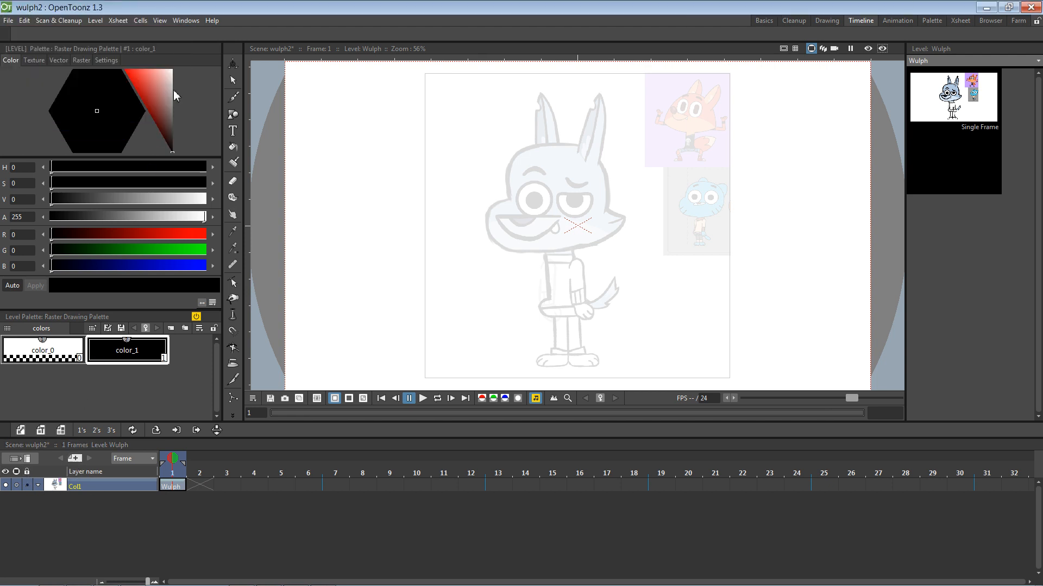
pyautogui.click(151, 458)
pyautogui.click(152, 459)
# Step: Start and cancel a new vector level, then open and dismiss the frame-1 cell menu
pyautogui.click(31, 433)
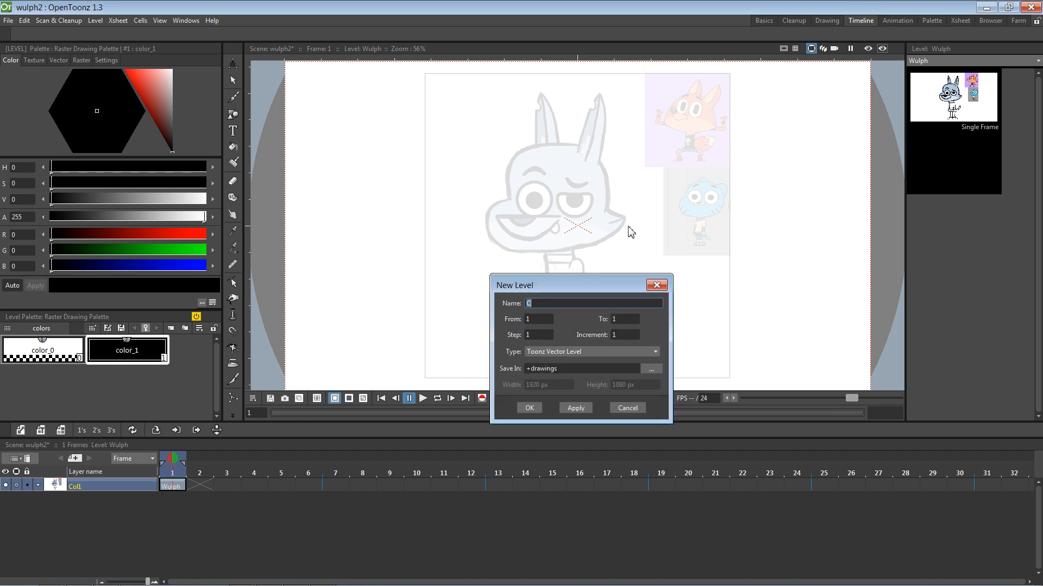
pyautogui.press('Escape')
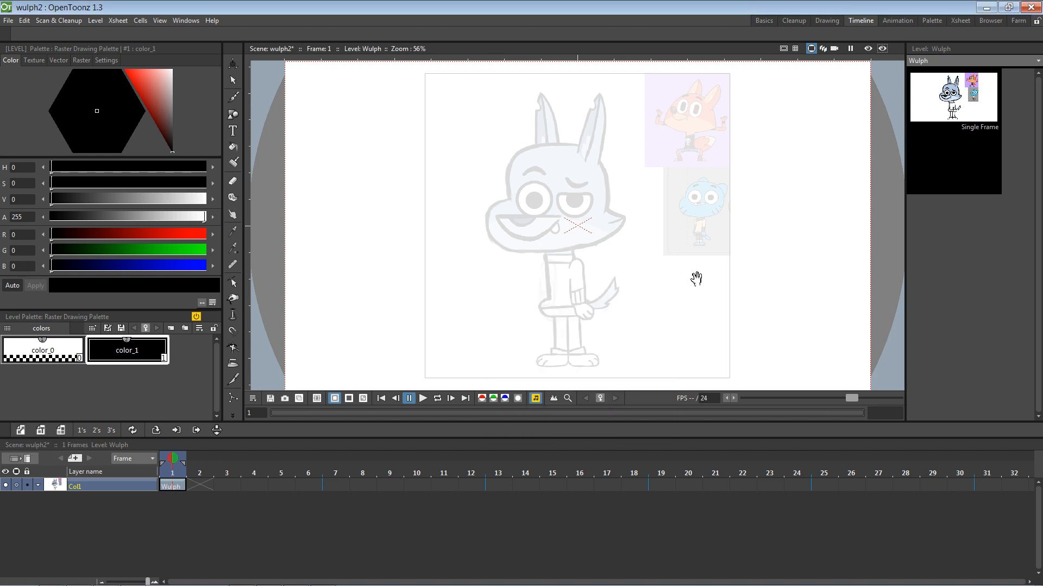
pyautogui.rightClick(173, 483)
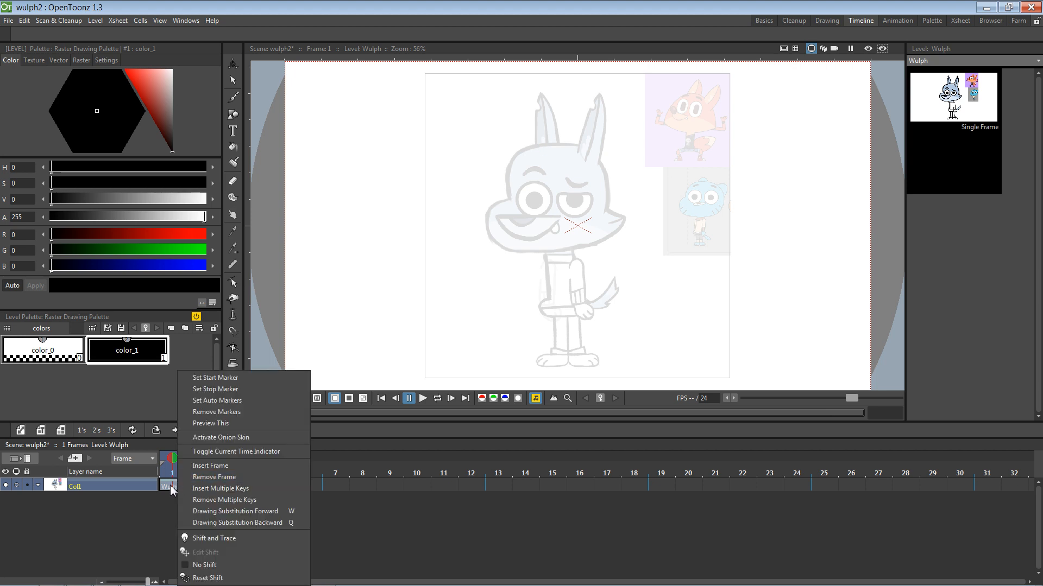
pyautogui.click(113, 526)
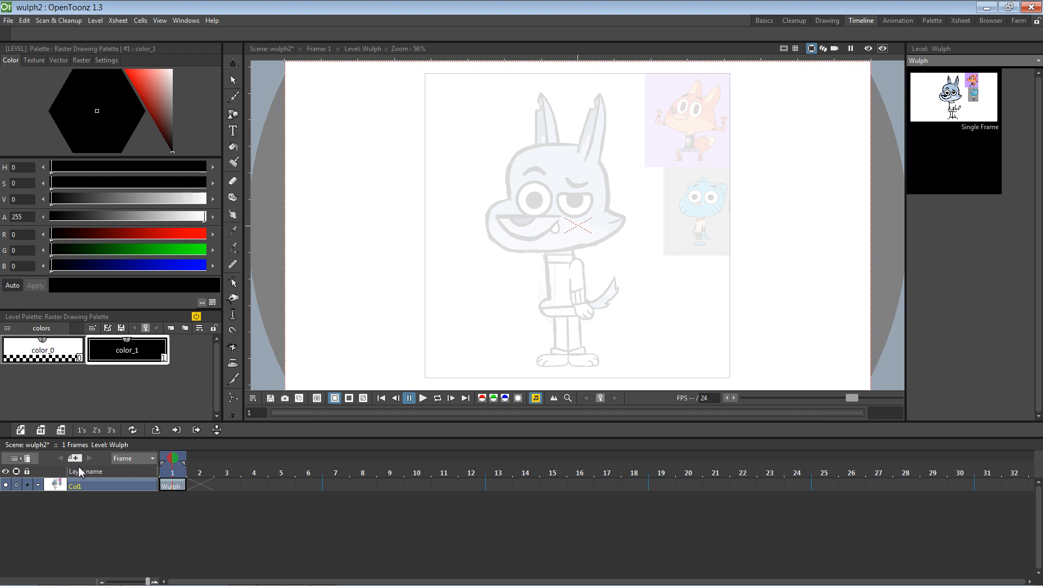
# Step: Toggle between timeline and column sheet layouts, ending in the vertical Xsheet view
pyautogui.click(17, 459)
pyautogui.click(99, 488)
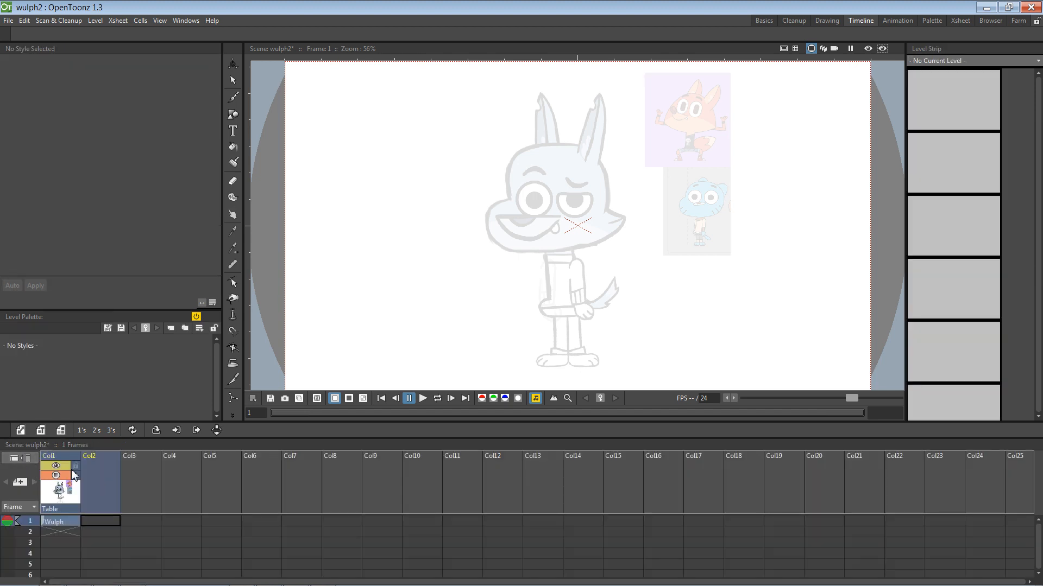
pyautogui.click(14, 459)
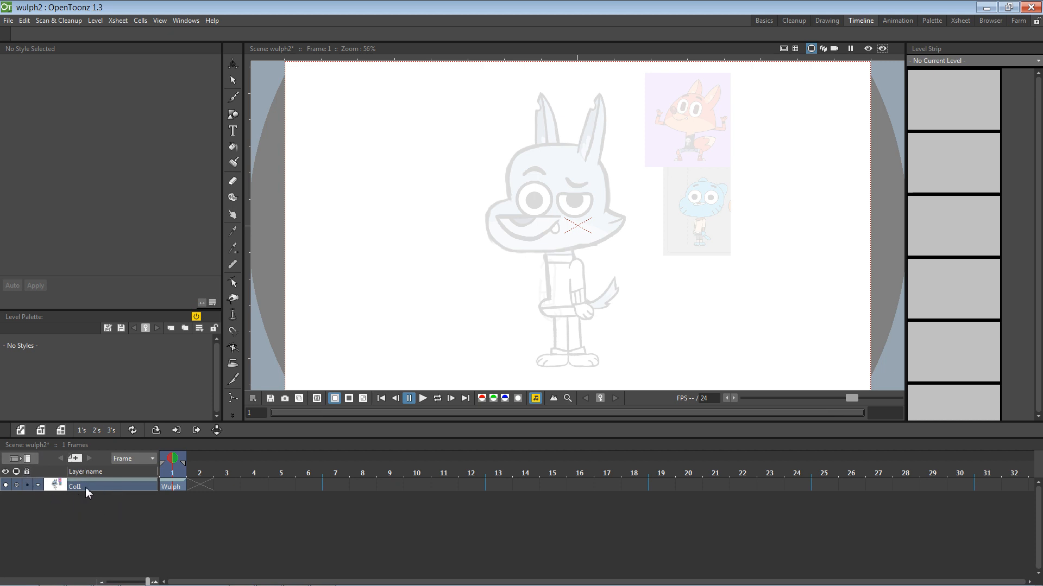
pyautogui.rightClick(103, 490)
pyautogui.click(104, 518)
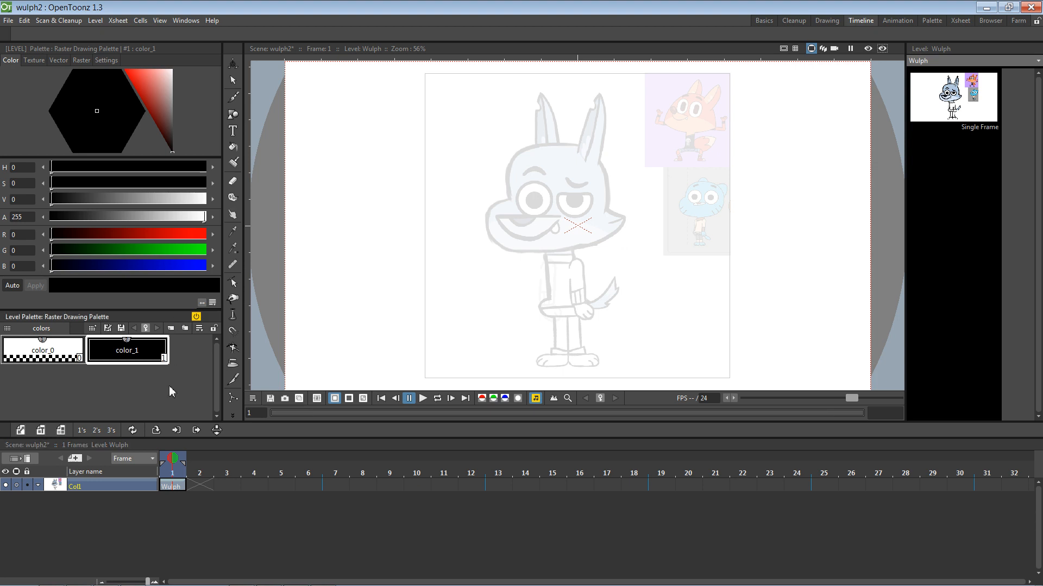
pyautogui.click(21, 459)
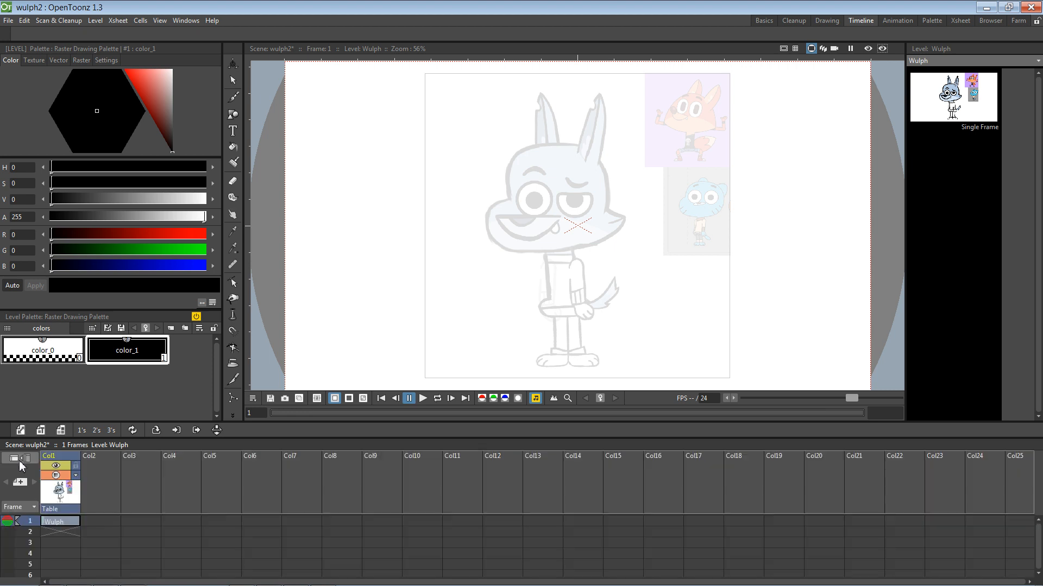
# Step: Select frame 1 of empty Col2 and pick the Geometric tool with Rectangle shape
pyautogui.click(104, 478)
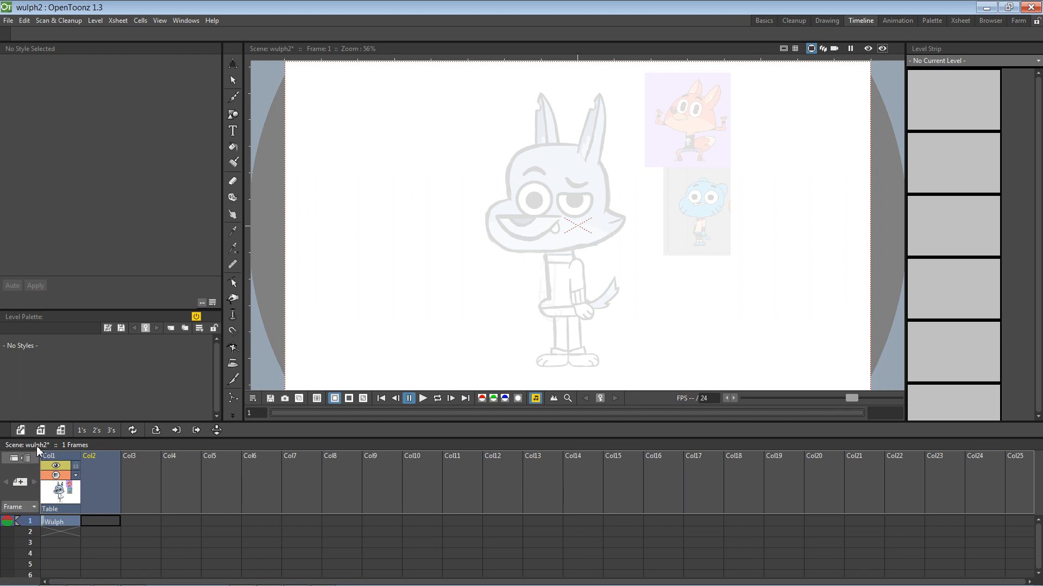
pyautogui.click(102, 522)
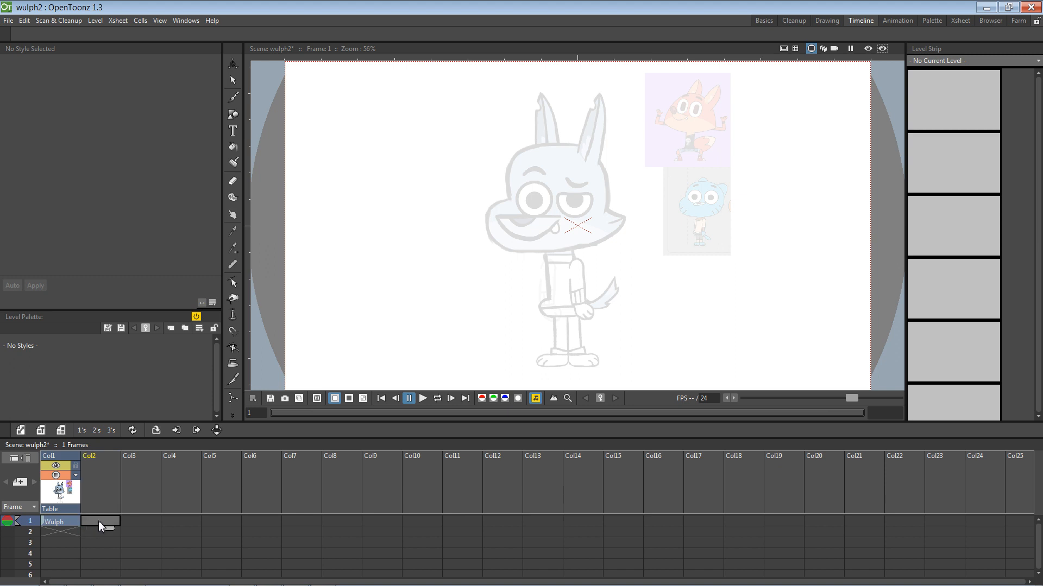
pyautogui.click(233, 115)
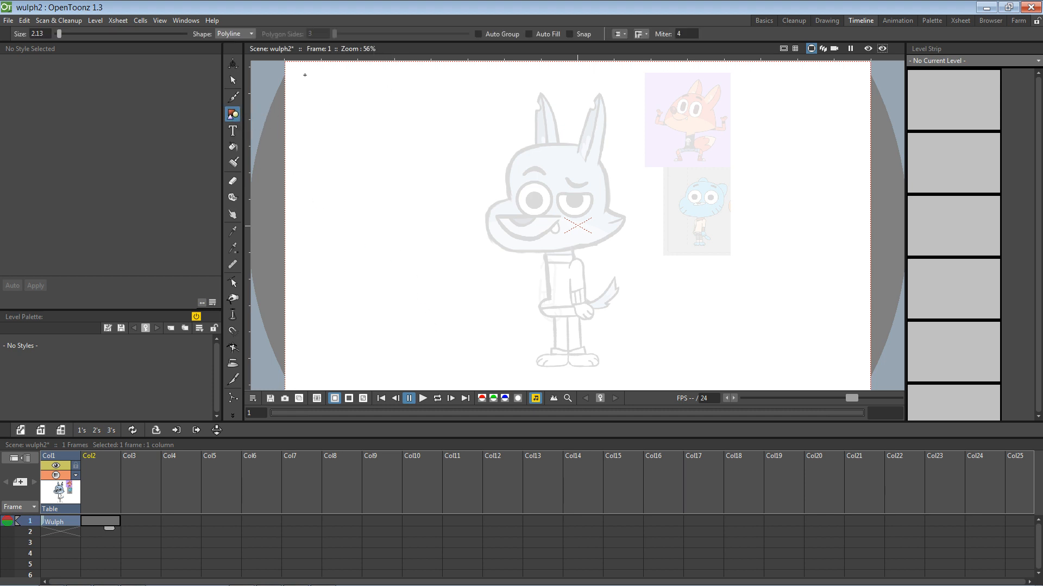
pyautogui.click(246, 32)
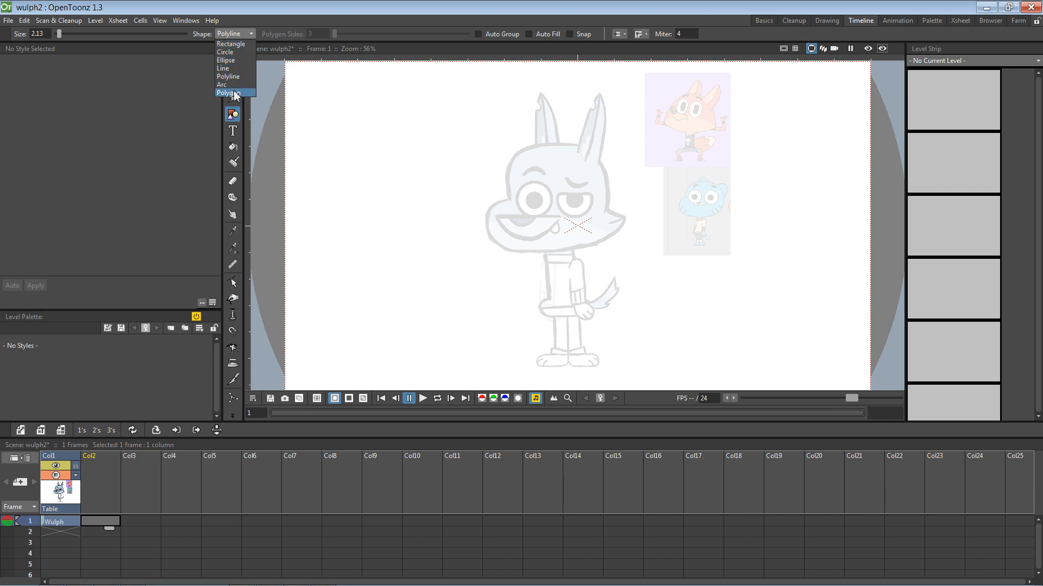
pyautogui.click(233, 44)
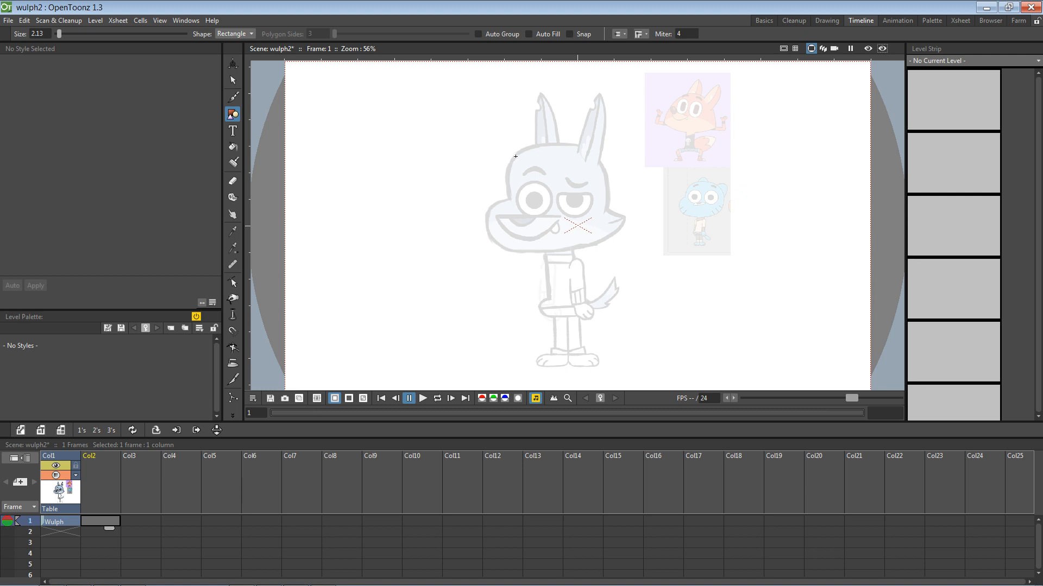
# Step: Draw a large rectangle over the wolf's head and a smaller one over its snout, then select the large one
pyautogui.moveTo(517, 158); pyautogui.dragTo(603, 245)
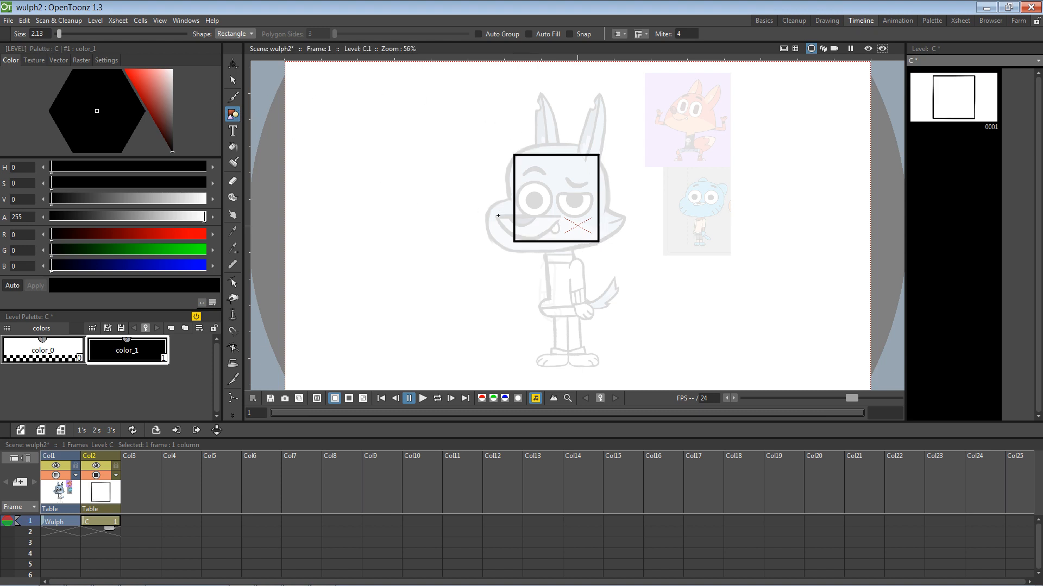
pyautogui.moveTo(495, 208); pyautogui.dragTo(558, 244)
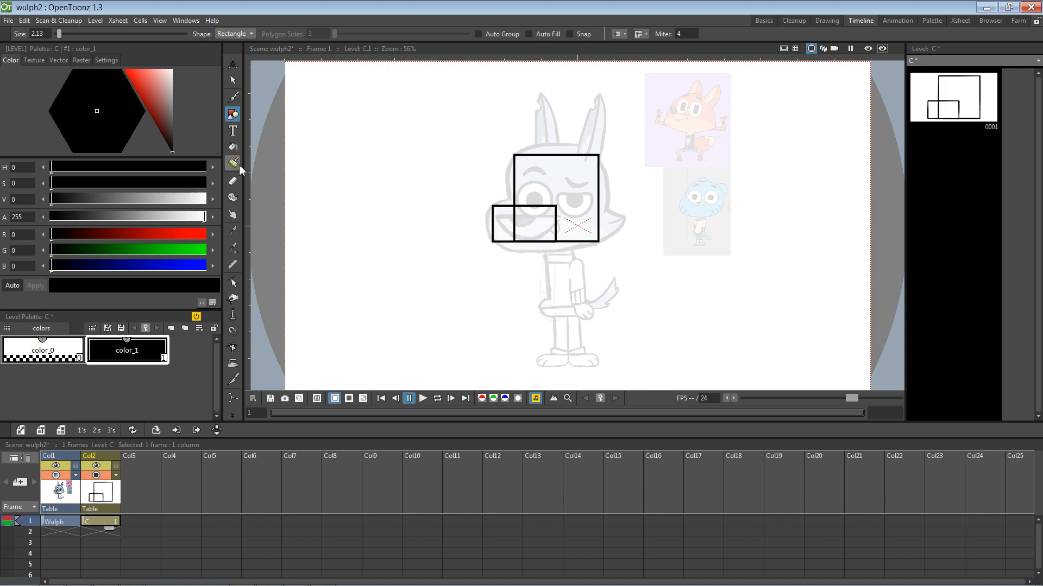
pyautogui.click(233, 82)
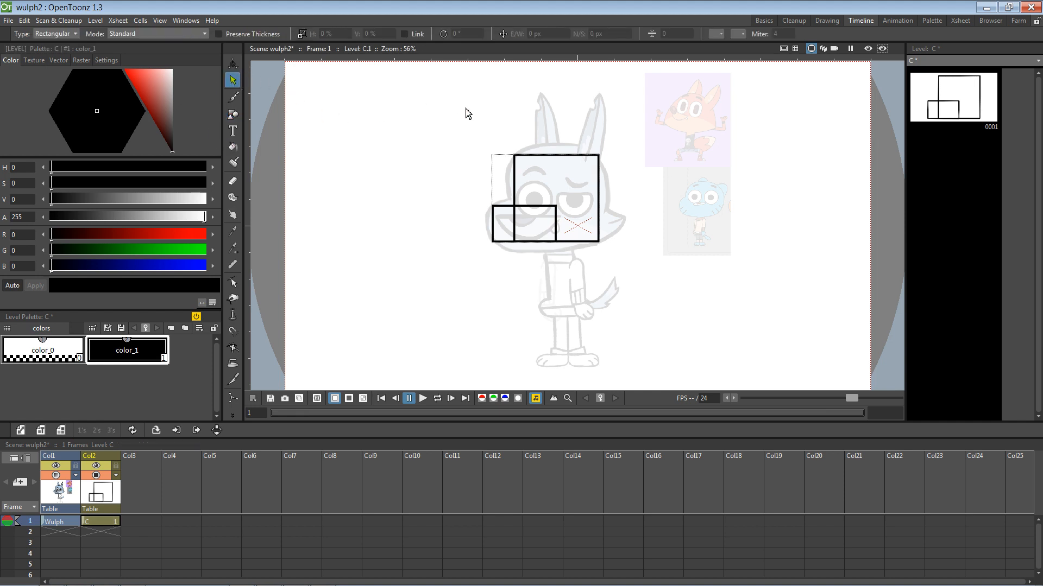
pyautogui.click(515, 160)
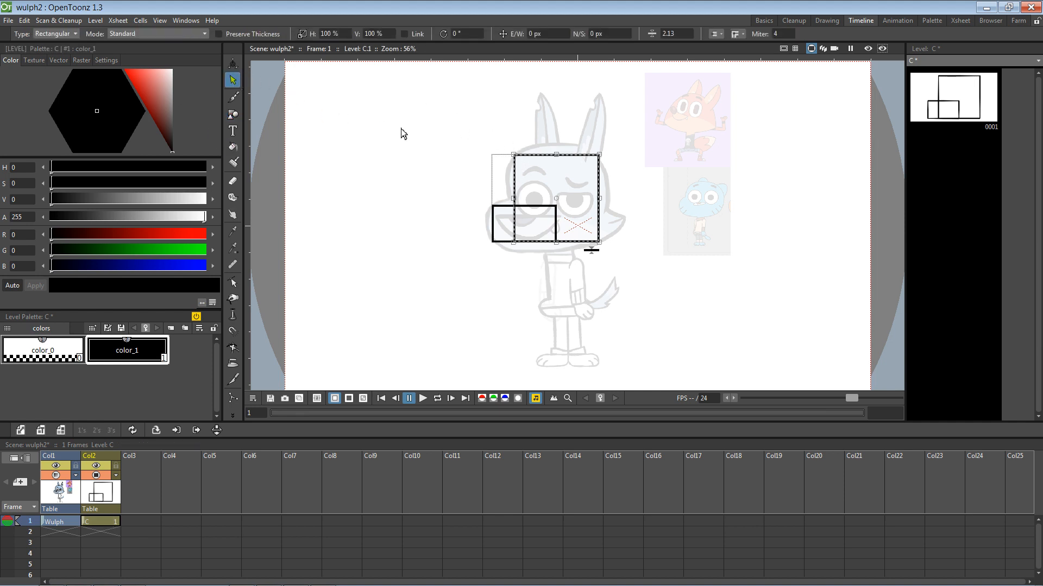
# Step: Edit control points to round the head outline's top-left corner and arch its top edge
pyautogui.click(232, 282)
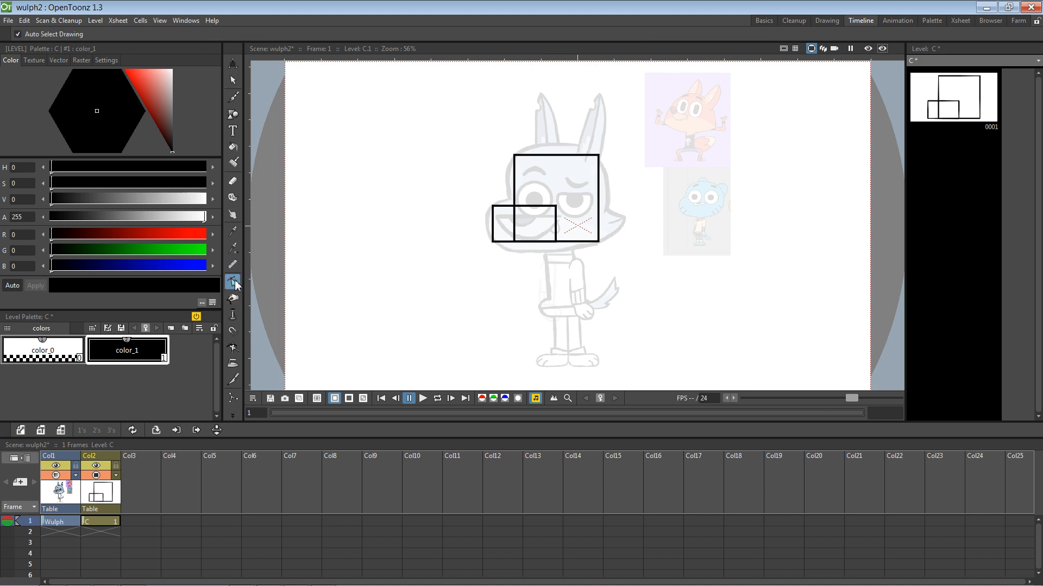
pyautogui.click(516, 163)
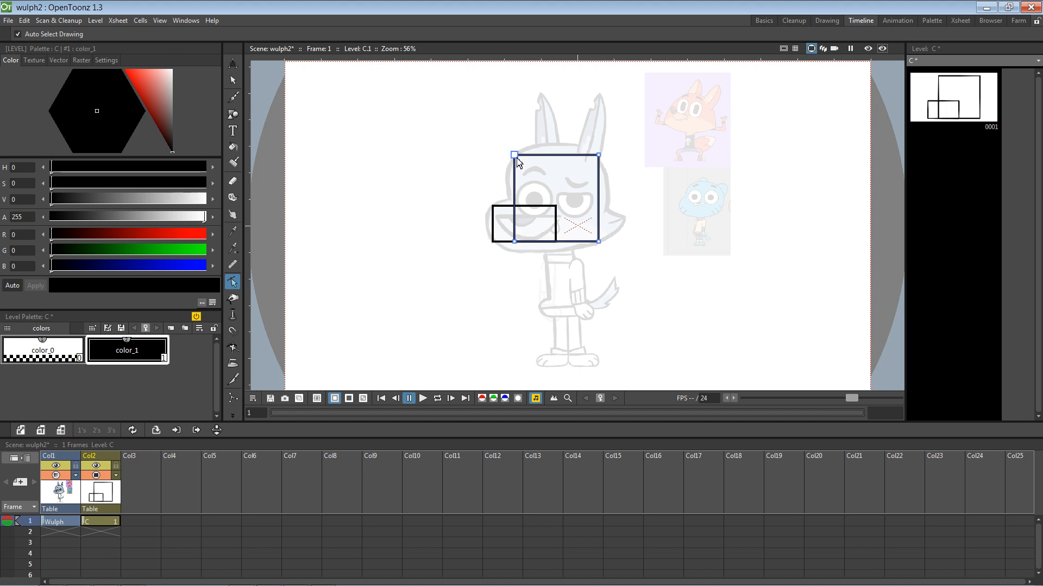
pyautogui.click(516, 156)
pyautogui.moveTo(515, 177)
pyautogui.mouseDown()
pyautogui.moveTo(505, 173)
pyautogui.moveTo(537, 143)
pyautogui.mouseUp()
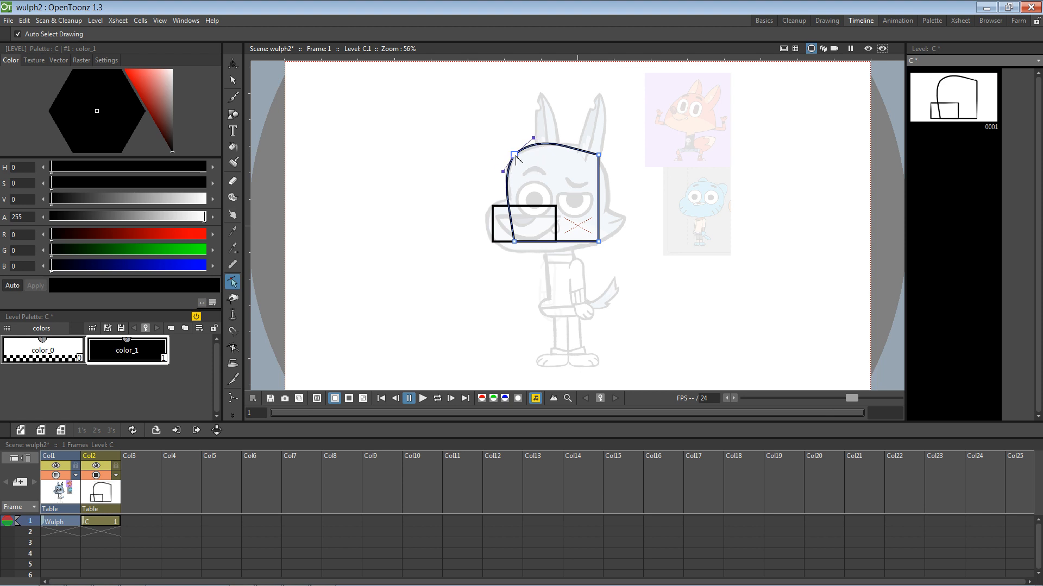
pyautogui.keyDown('alt'); pyautogui.click(514, 155); pyautogui.keyUp('alt')
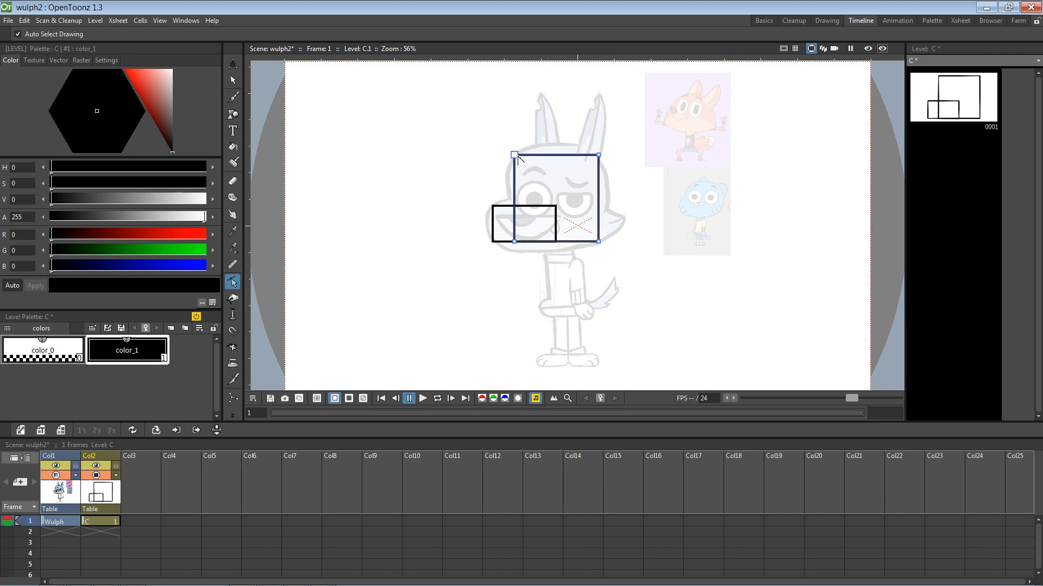
pyautogui.moveTo(535, 155); pyautogui.dragTo(482, 152)
pyautogui.hotkey('ctrl', 'z')
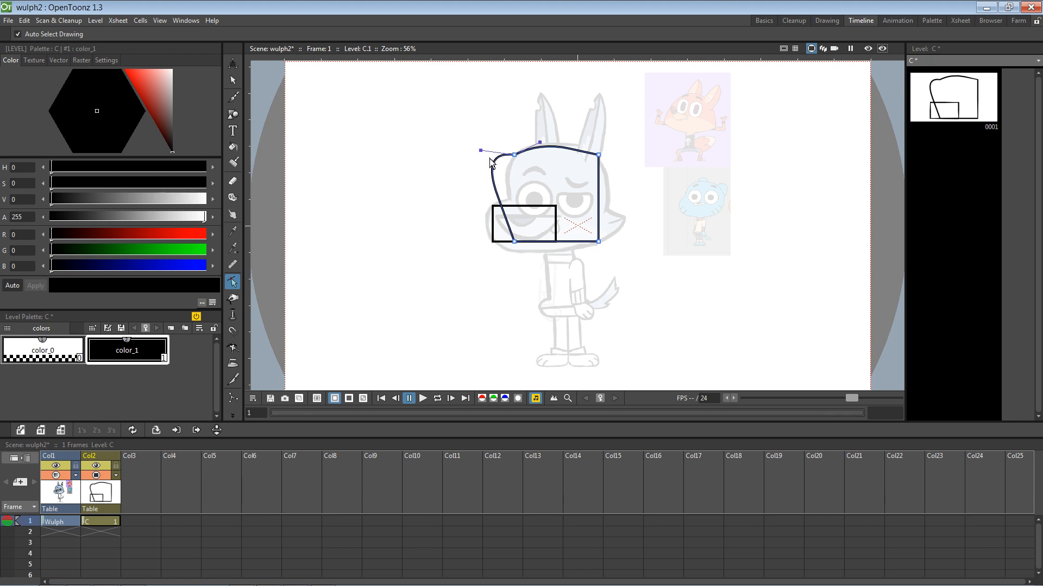
pyautogui.click(481, 151)
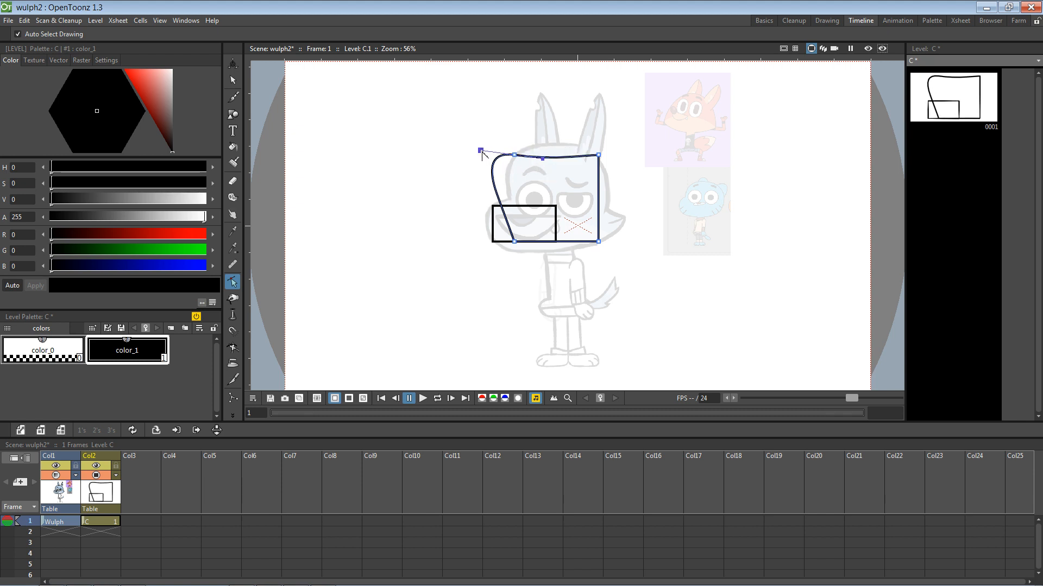
pyautogui.moveTo(481, 153); pyautogui.dragTo(503, 168)
pyautogui.keyDown('alt'); pyautogui.click(502, 166); pyautogui.keyUp('alt')
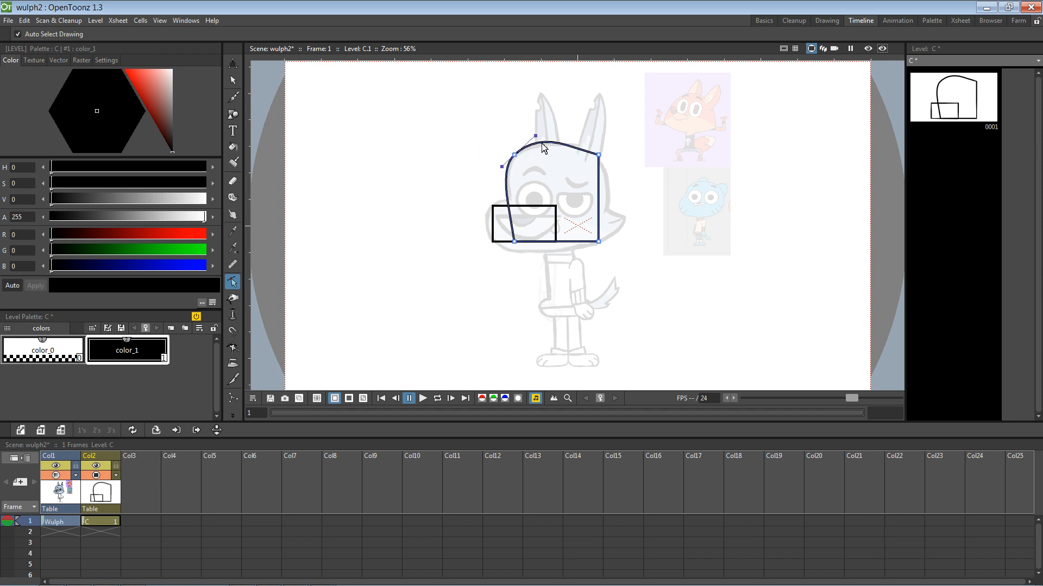
pyautogui.moveTo(538, 139); pyautogui.dragTo(540, 141)
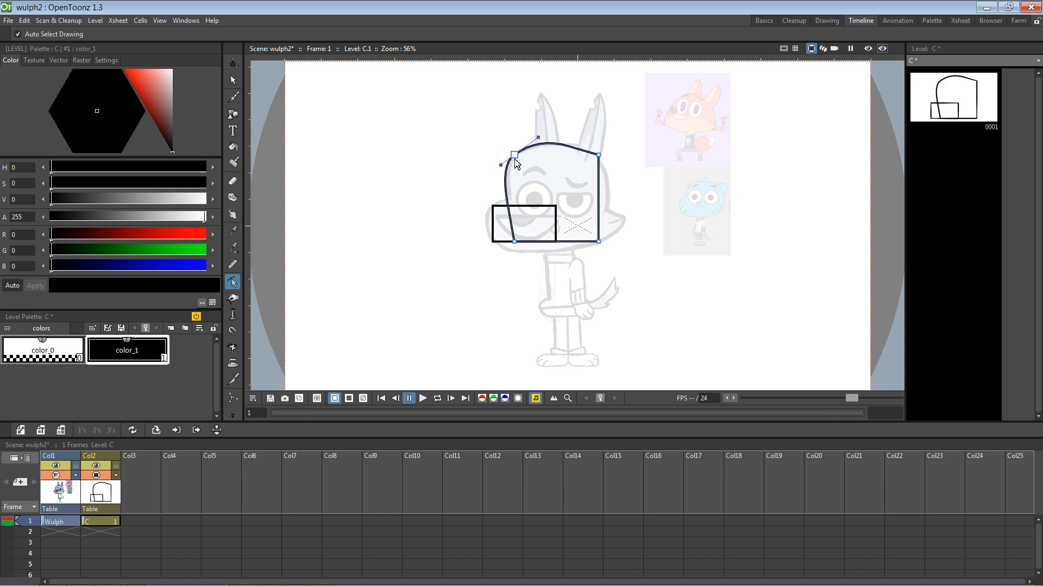
pyautogui.moveTo(514, 156); pyautogui.dragTo(517, 157)
# Step: Round the top-right corner, bulge the right side outward and pull the lower-left point up
pyautogui.click(598, 156)
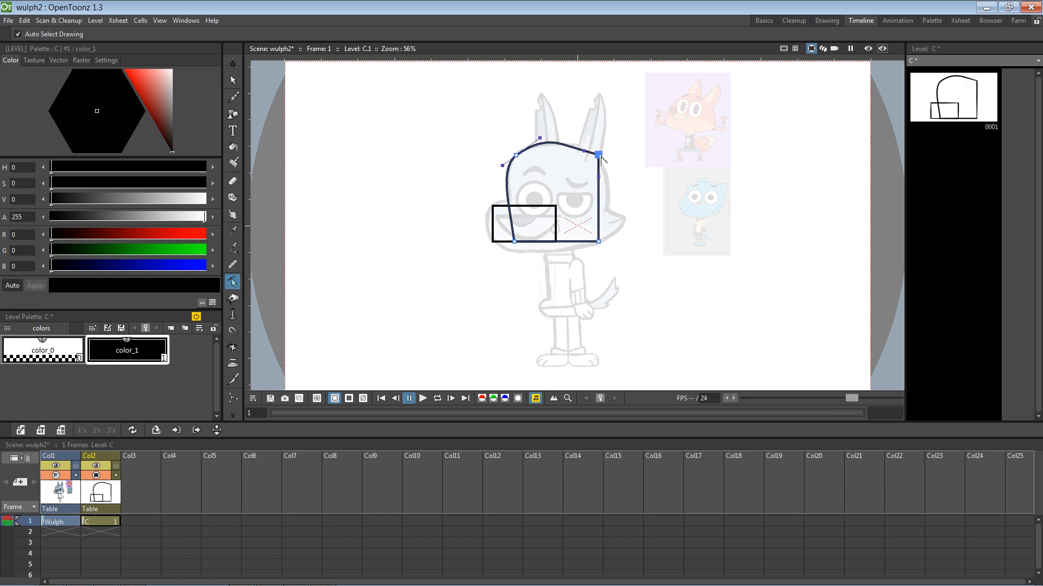
pyautogui.moveTo(587, 153); pyautogui.dragTo(533, 149)
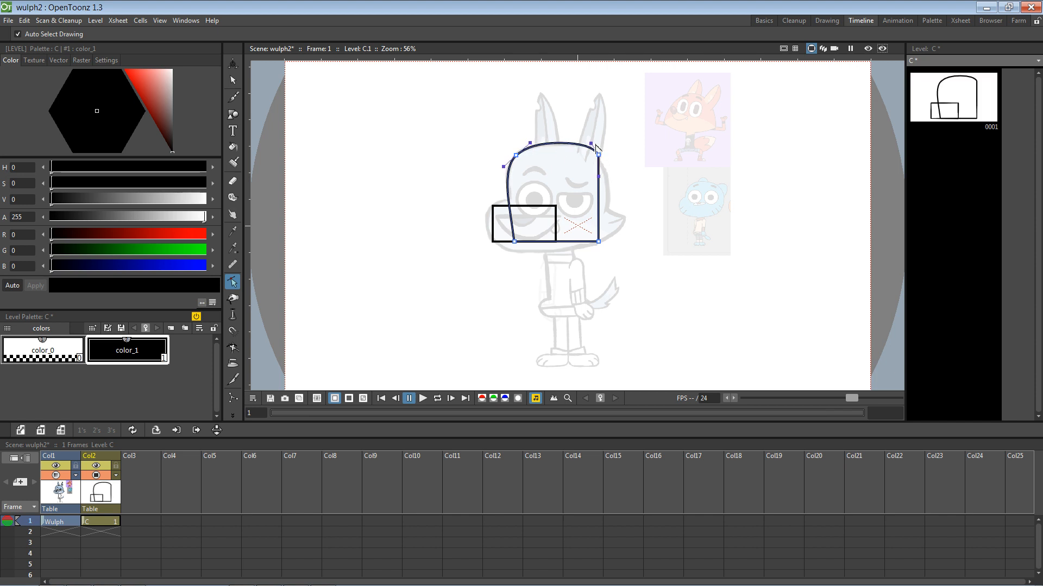
pyautogui.moveTo(597, 176); pyautogui.dragTo(614, 176)
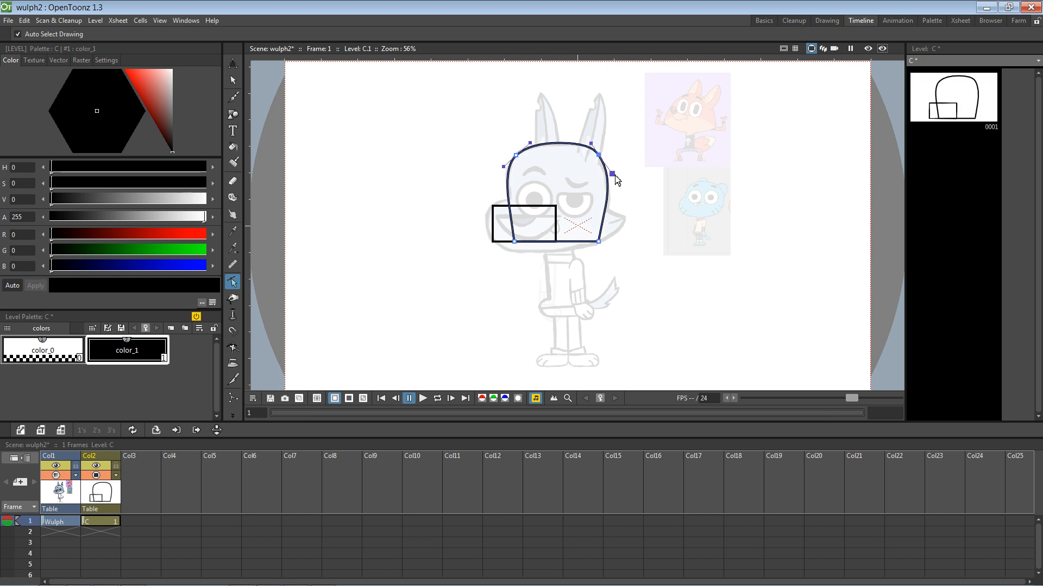
pyautogui.moveTo(599, 241); pyautogui.dragTo(579, 231)
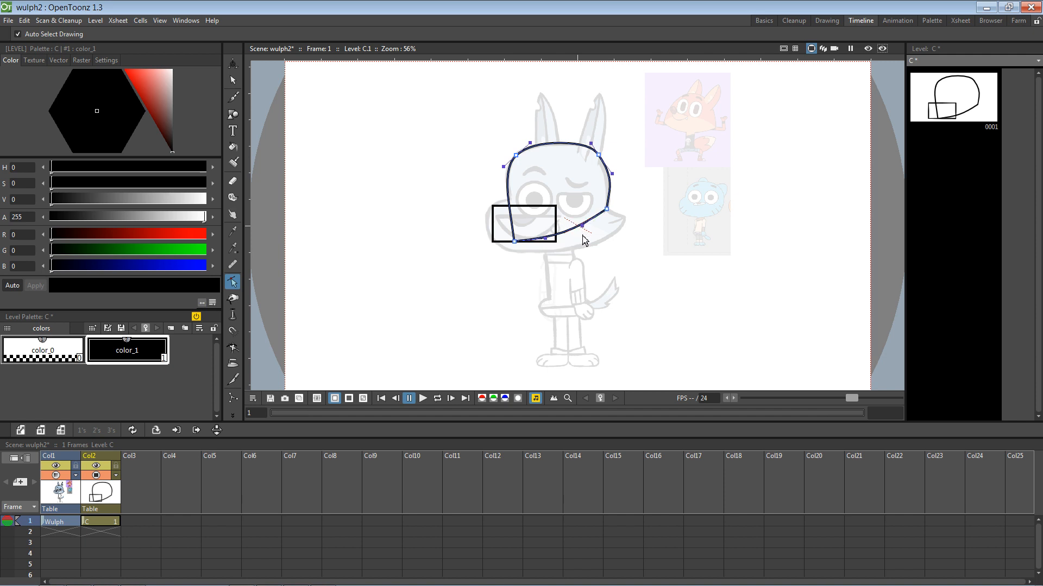
pyautogui.hotkey('ctrl', 'z')
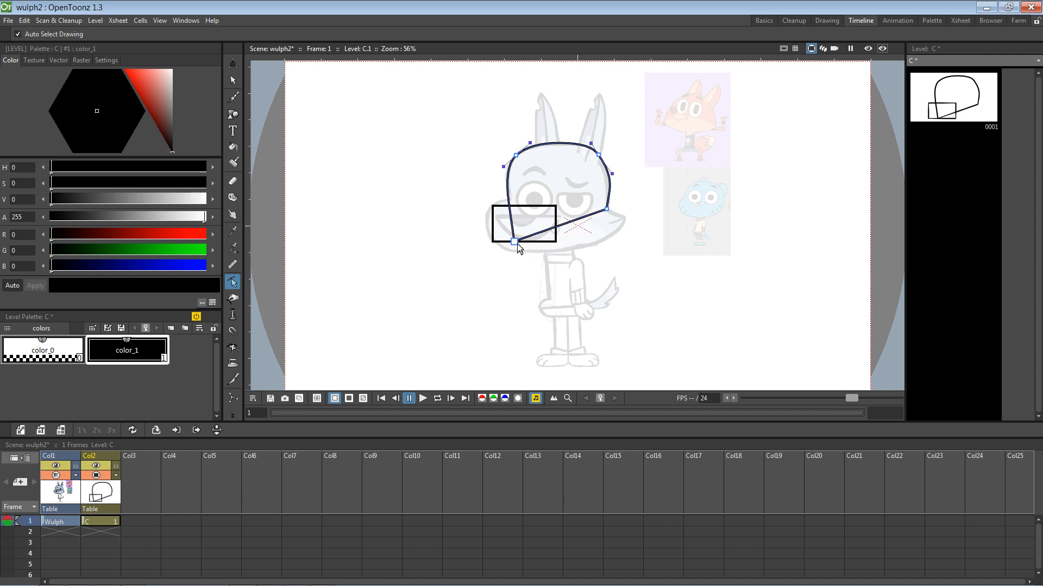
pyautogui.moveTo(514, 242); pyautogui.dragTo(585, 255)
# Step: Try denting the head's right side inward, undo it, and deselect the outline
pyautogui.click(611, 214)
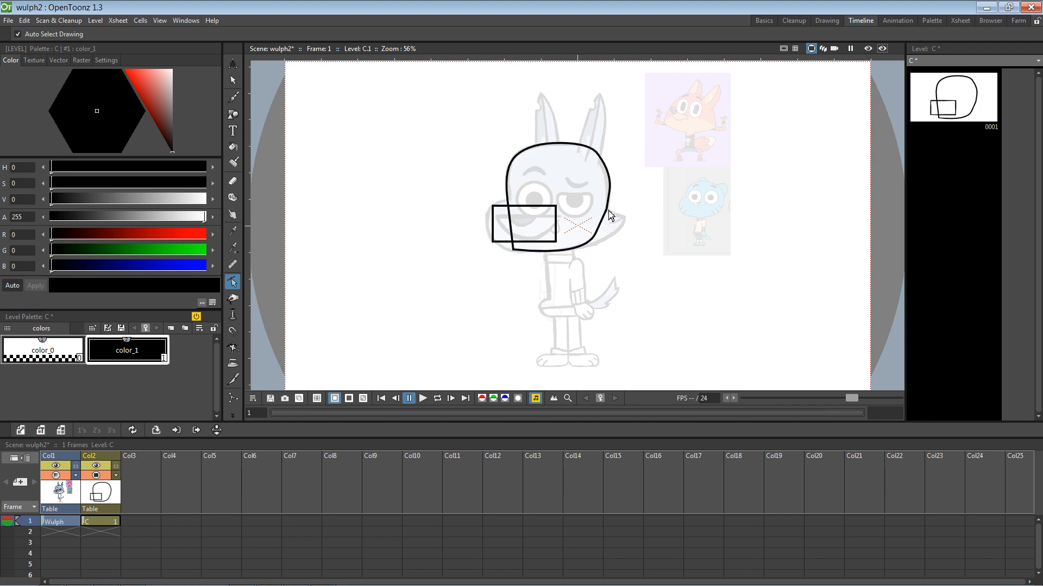
pyautogui.click(609, 215)
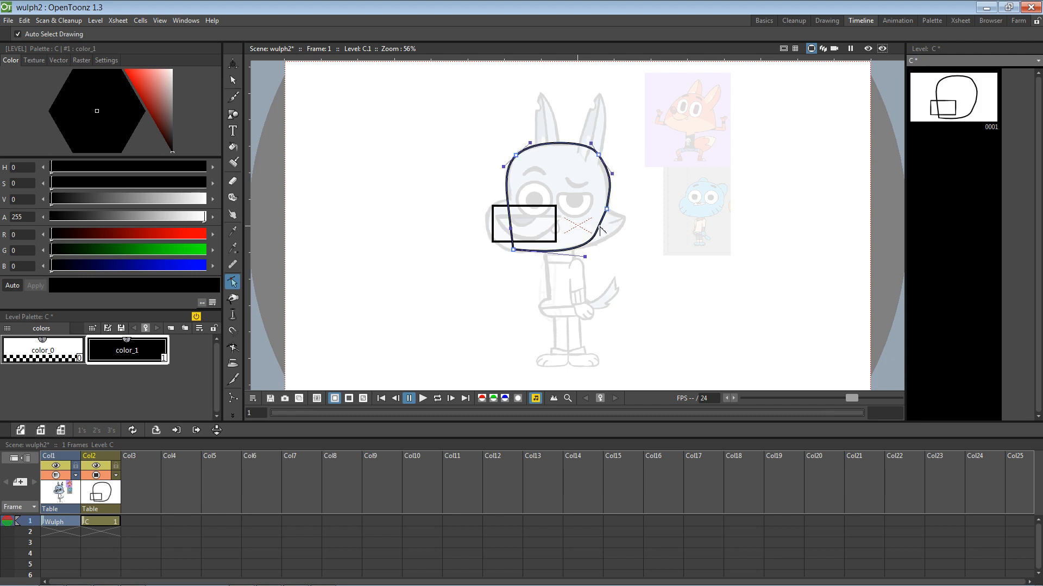
pyautogui.moveTo(600, 230); pyautogui.dragTo(579, 222)
pyautogui.hotkey('ctrl', 'z')
pyautogui.click(472, 179)
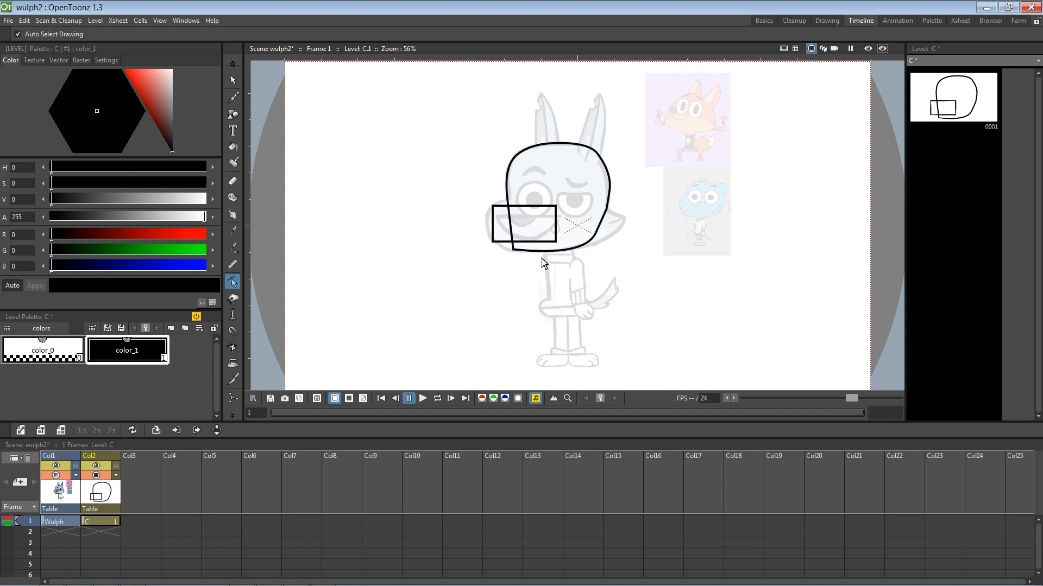
pyautogui.press('v')
pyautogui.click(622, 276)
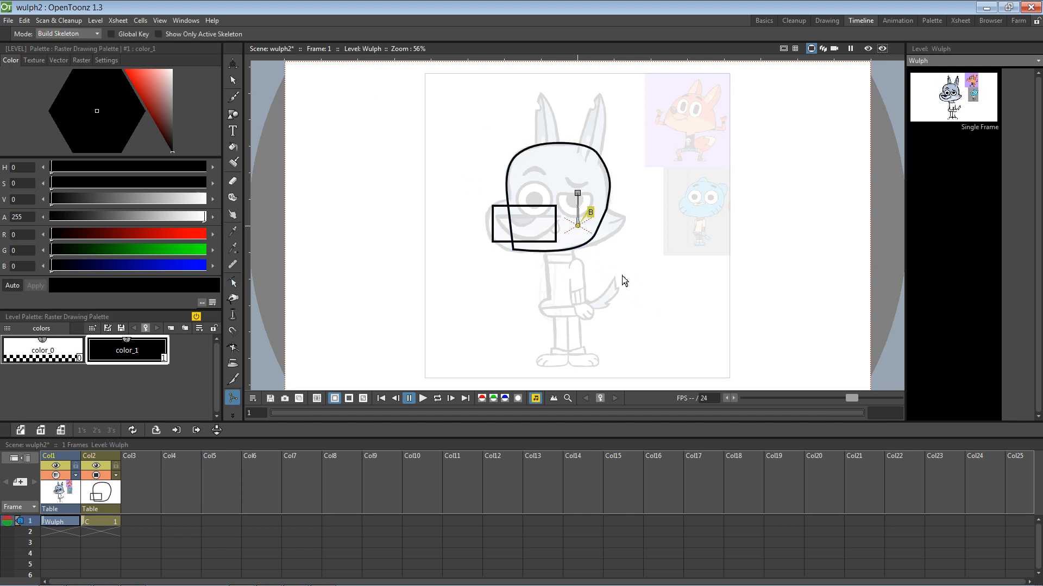
# Step: Delete the old head outline and rectangle from level C
pyautogui.click(604, 223)
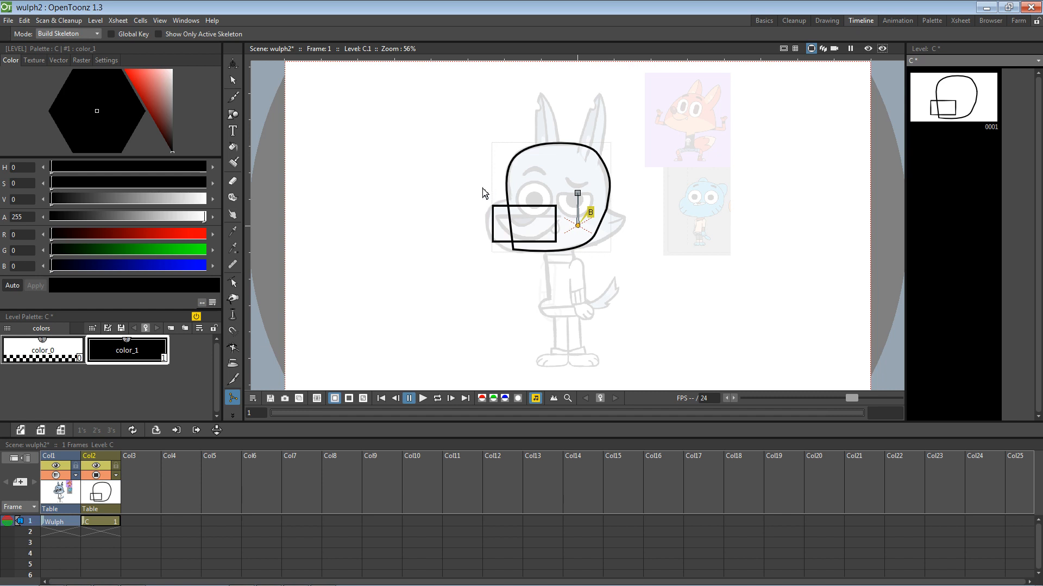
pyautogui.click(232, 80)
pyautogui.moveTo(428, 122)
pyautogui.mouseDown()
pyautogui.moveTo(443, 159)
pyautogui.moveTo(667, 313)
pyautogui.mouseUp()
pyautogui.press('Delete')
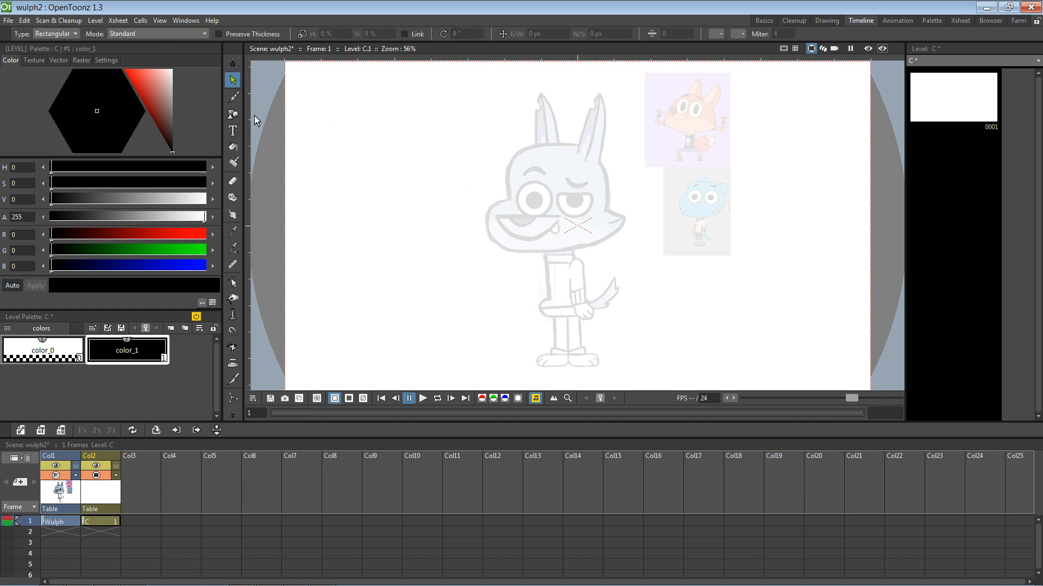
# Step: Trace the wolf's head and snout with a closed angular polyline
pyautogui.click(237, 120)
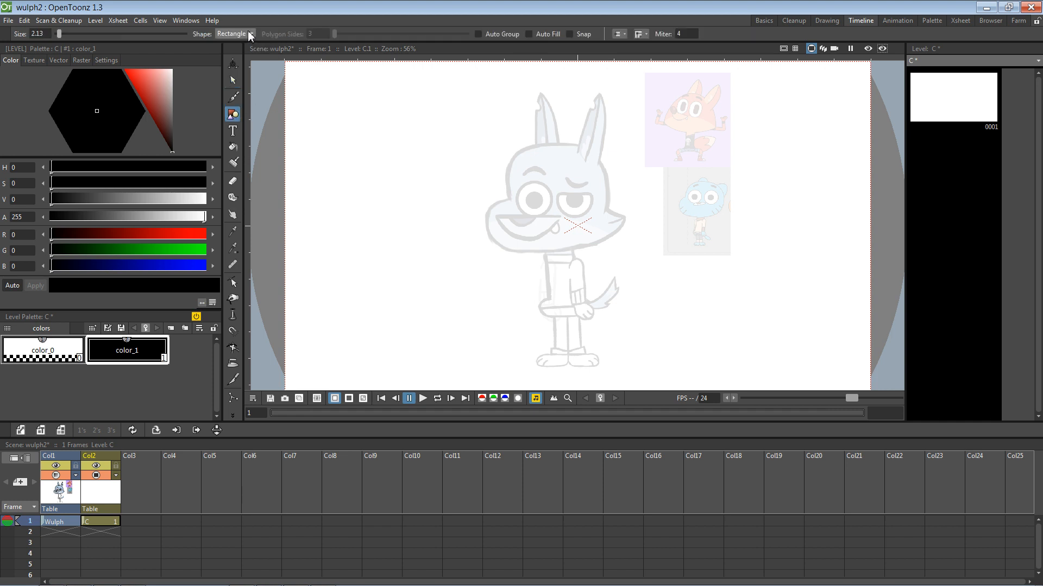
pyautogui.click(249, 34)
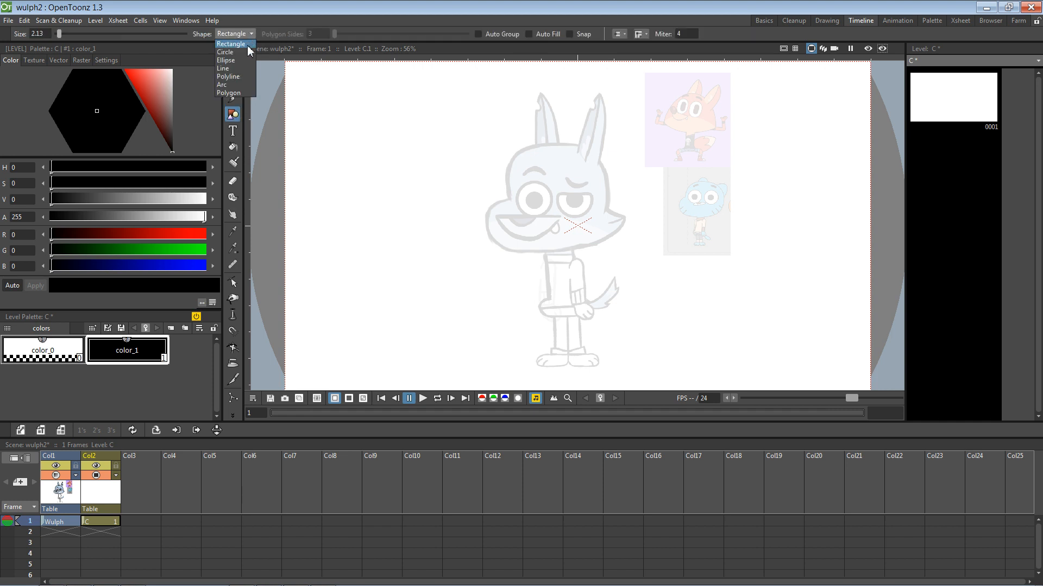
pyautogui.click(228, 76)
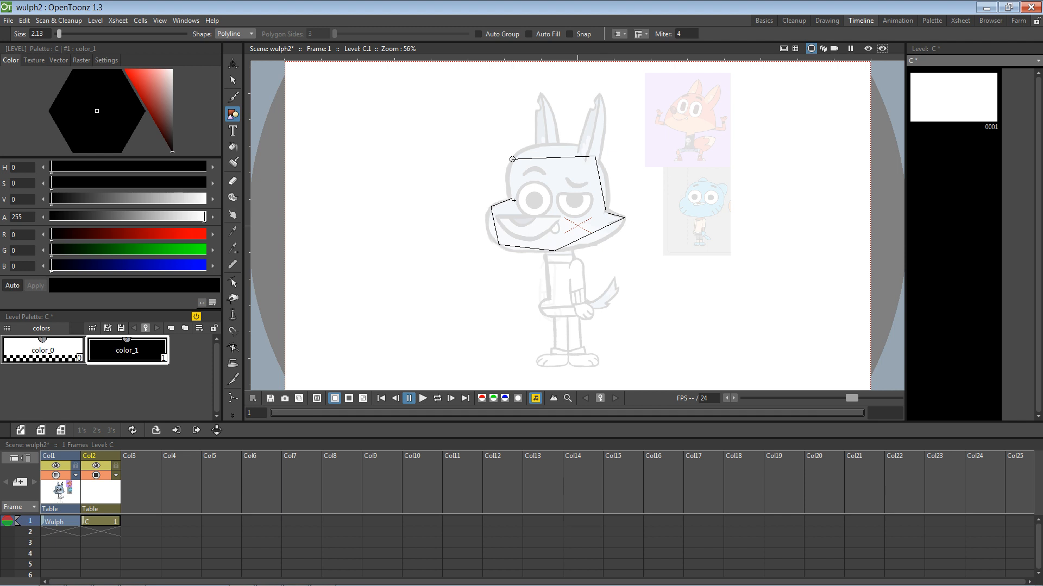
pyautogui.click(512, 159)
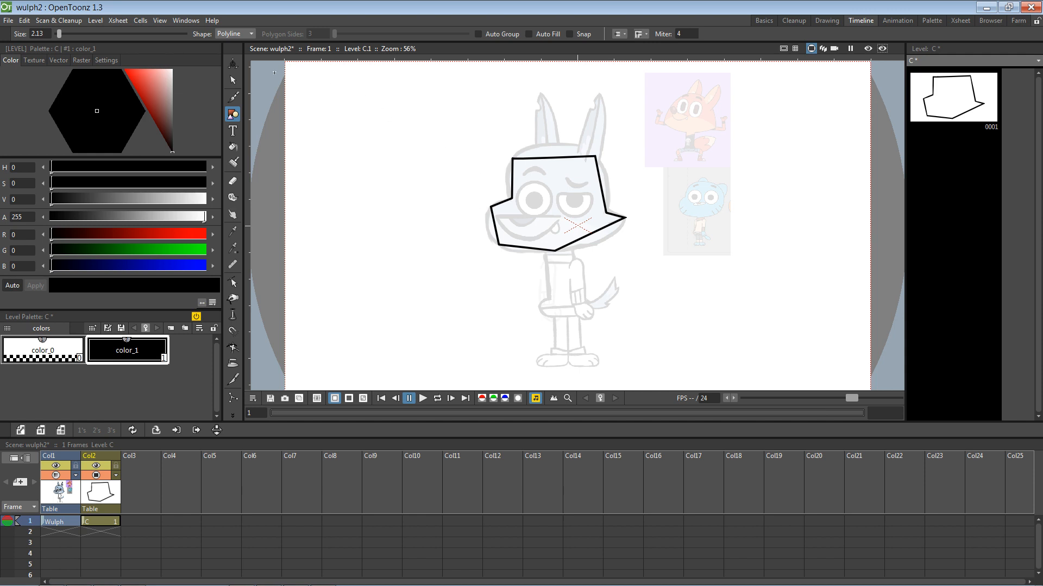
pyautogui.click(235, 283)
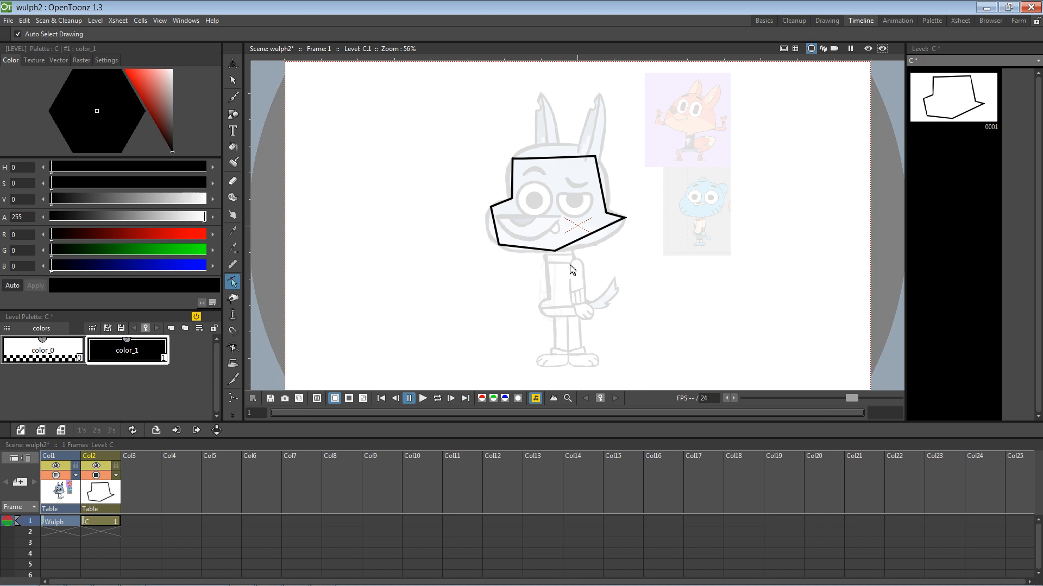
# Step: Curve the lower-right jaw edge and round the head's top corners
pyautogui.click(558, 253)
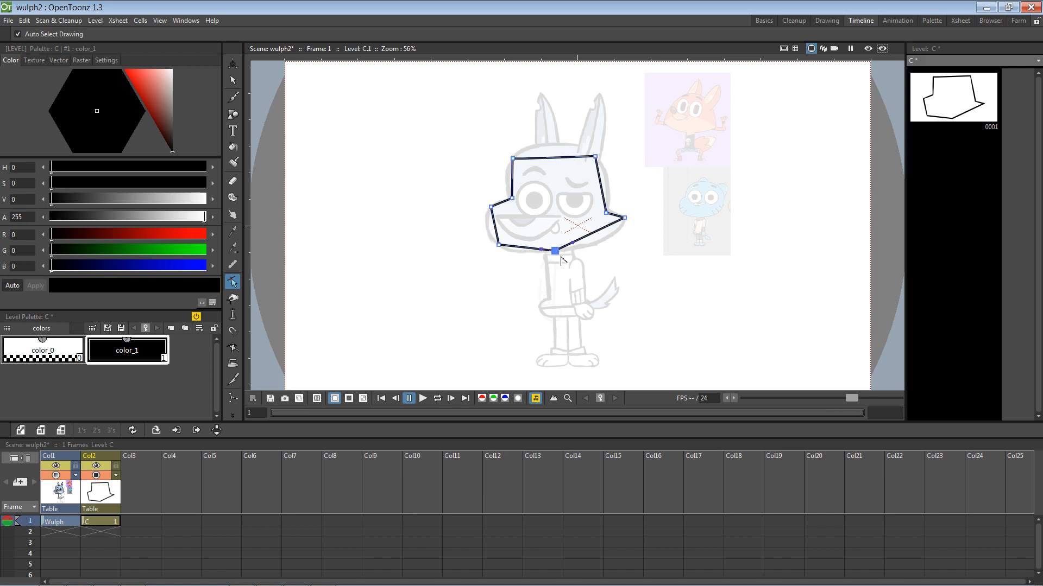
pyautogui.moveTo(574, 244); pyautogui.dragTo(605, 248)
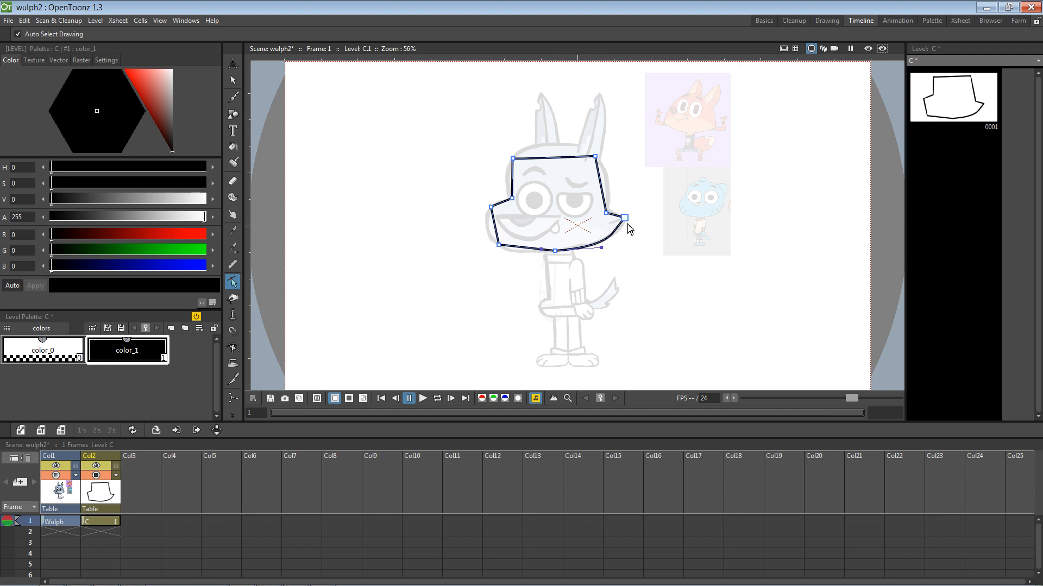
pyautogui.moveTo(609, 215); pyautogui.dragTo(612, 211)
pyautogui.click(595, 156)
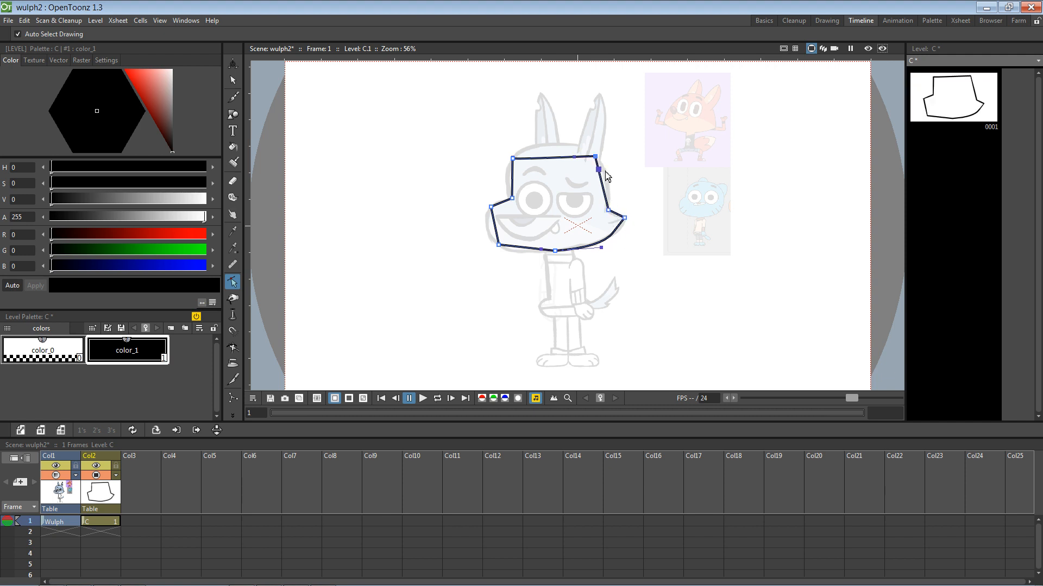
pyautogui.moveTo(600, 170); pyautogui.dragTo(607, 168)
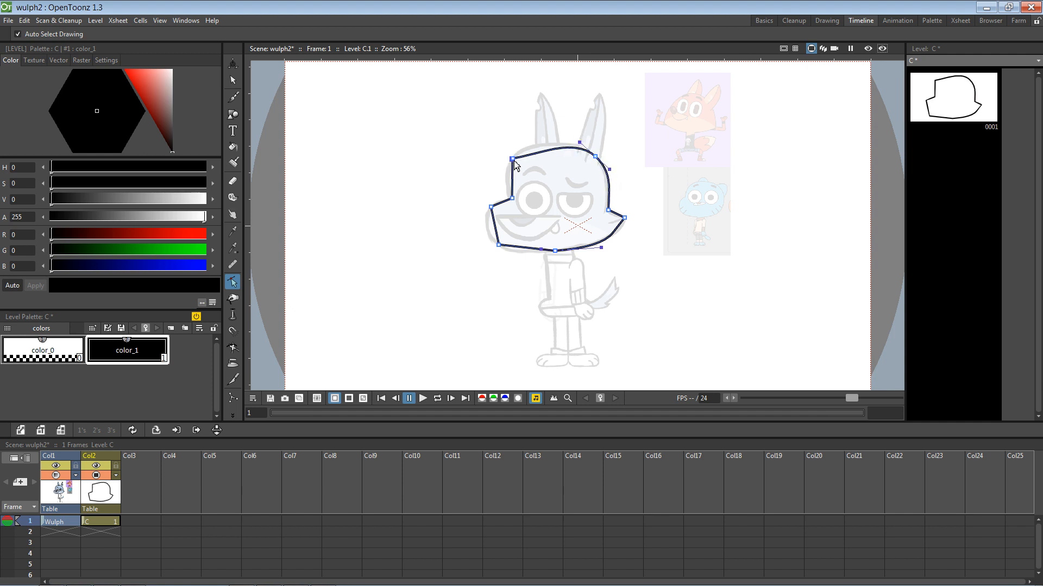
pyautogui.moveTo(512, 159)
pyautogui.mouseDown()
pyautogui.moveTo(527, 145)
pyautogui.moveTo(508, 162)
pyautogui.moveTo(505, 185)
pyautogui.moveTo(514, 159)
pyautogui.mouseUp()
# Step: Bend the chin-to-cheek segment and lower jaw line into smooth curves
pyautogui.moveTo(625, 218)
pyautogui.mouseDown()
pyautogui.moveTo(596, 248)
pyautogui.moveTo(625, 231)
pyautogui.mouseUp()
pyautogui.keyDown('alt'); pyautogui.click(626, 220); pyautogui.keyUp('alt')
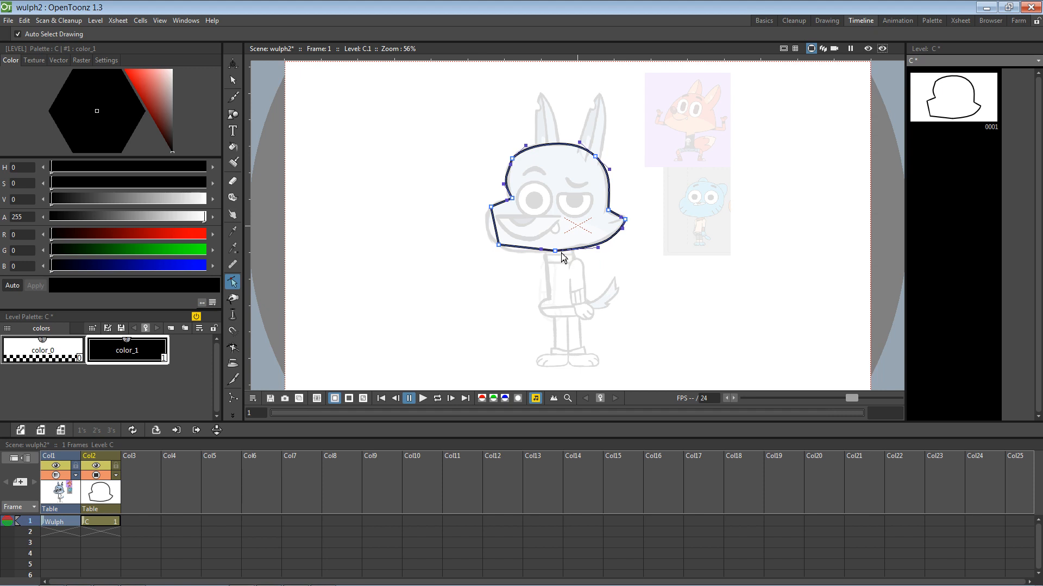
pyautogui.moveTo(560, 252)
pyautogui.mouseDown()
pyautogui.moveTo(488, 240)
pyautogui.moveTo(493, 211)
pyautogui.moveTo(484, 215)
pyautogui.moveTo(503, 204)
pyautogui.mouseUp()
pyautogui.keyDown('alt'); pyautogui.click(500, 247); pyautogui.keyUp('alt')
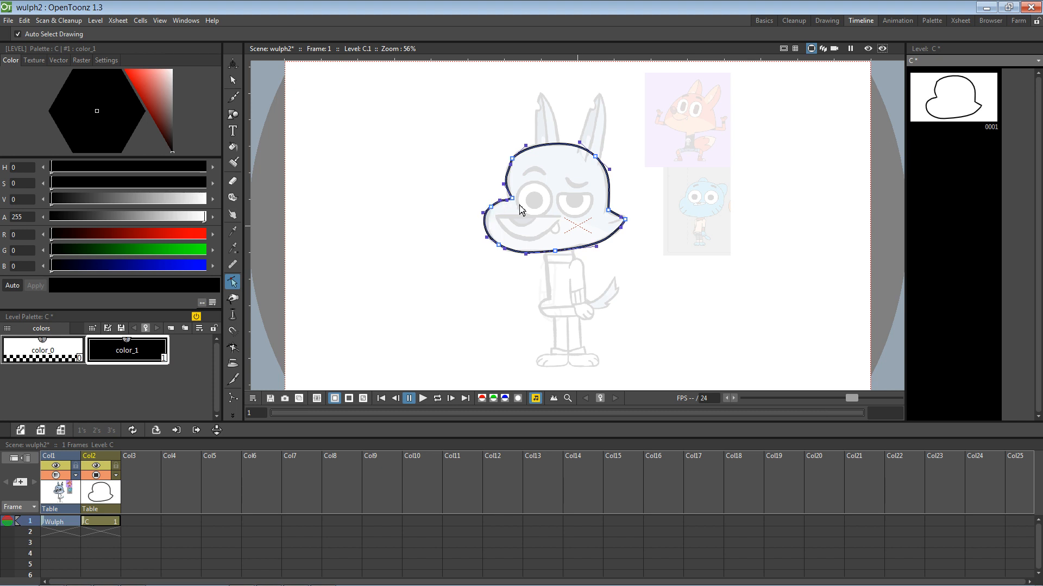
# Step: Smooth the left cheek corner and upper-left curve, moving the left cheek point outward
pyautogui.scroll(5, 537, 195)
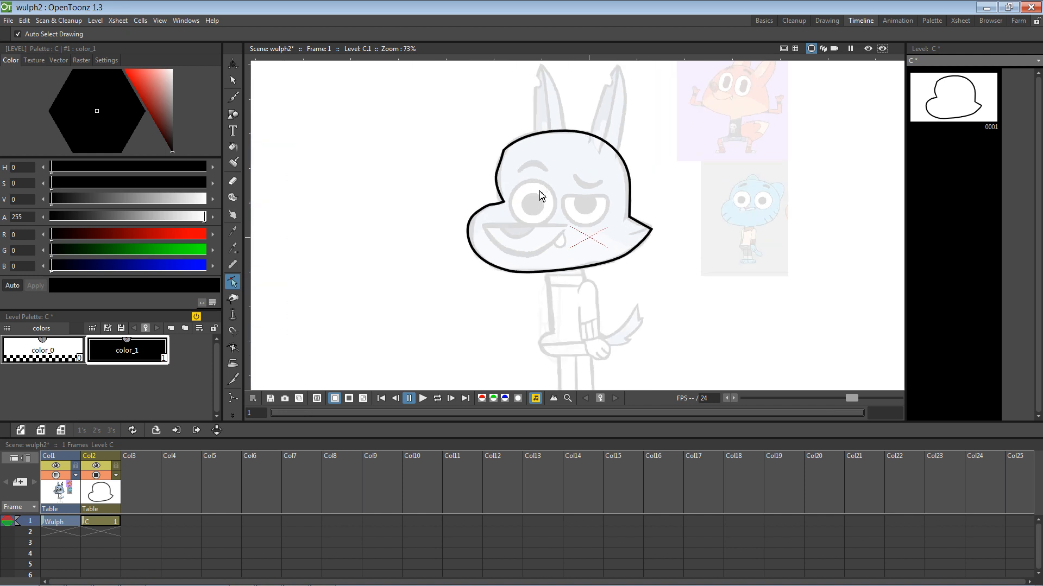
pyautogui.moveTo(459, 219)
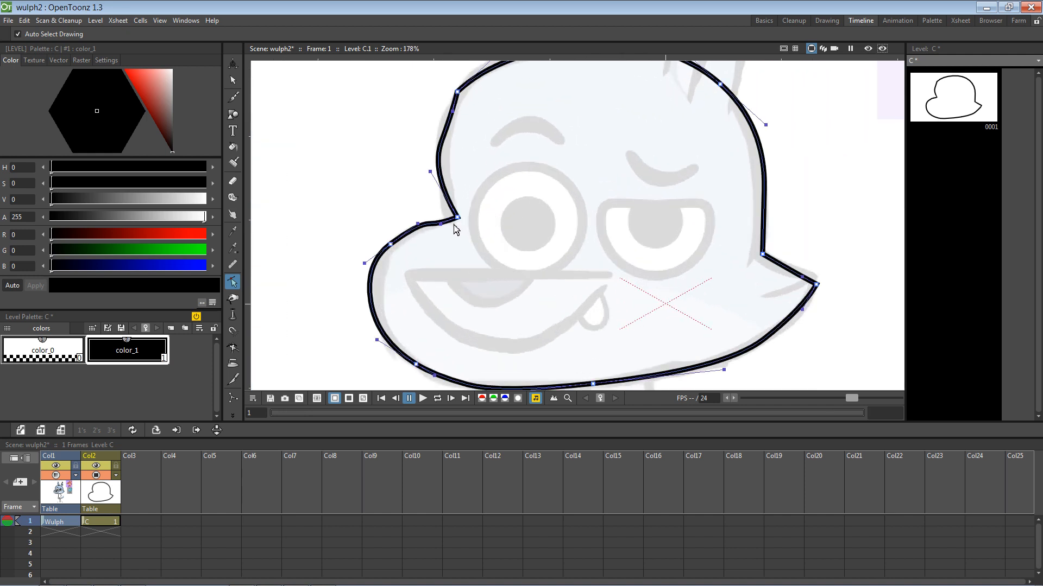
pyautogui.moveTo(442, 225); pyautogui.dragTo(460, 217)
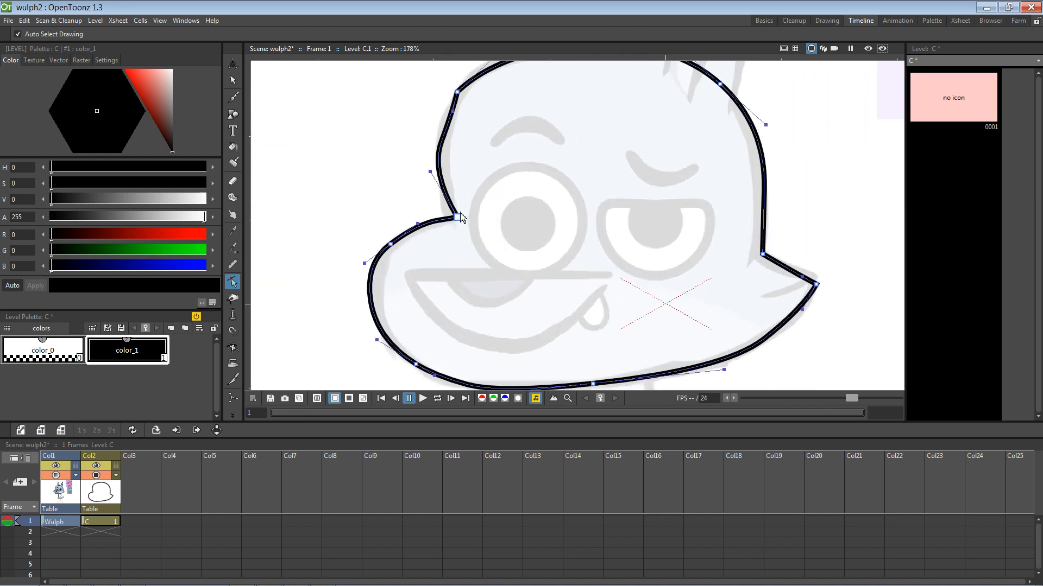
pyautogui.moveTo(430, 171); pyautogui.dragTo(449, 158)
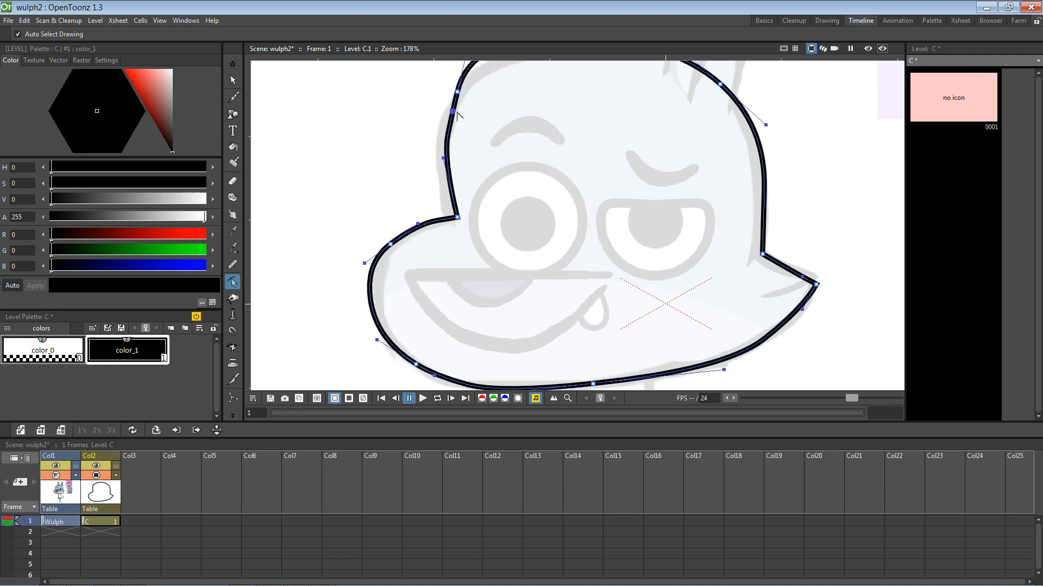
pyautogui.scroll(-4, 503, 138)
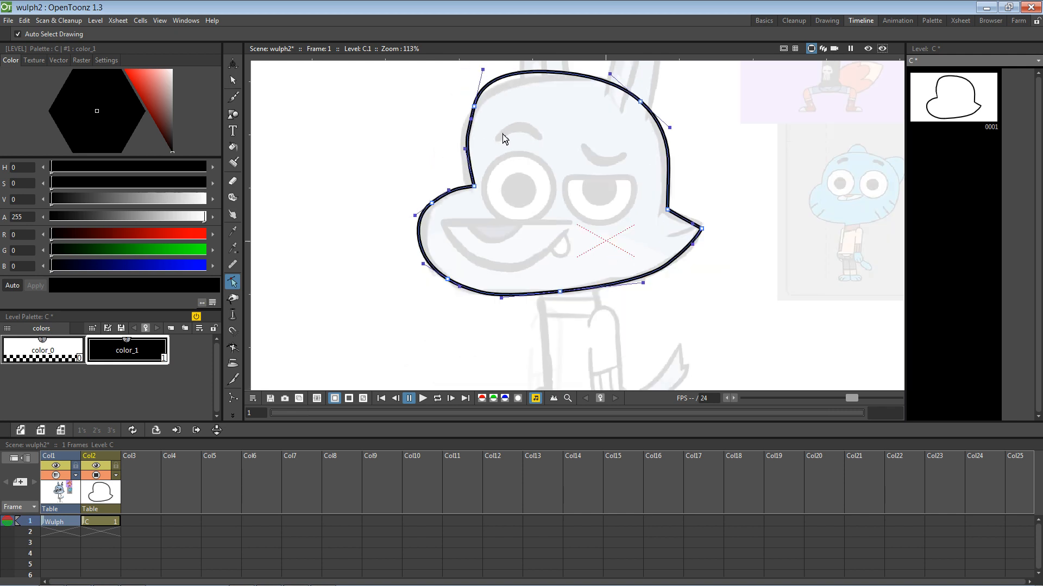
pyautogui.moveTo(470, 119)
pyautogui.mouseDown()
pyautogui.moveTo(463, 126)
pyautogui.moveTo(475, 111)
pyautogui.mouseUp()
pyautogui.keyDown('alt'); pyautogui.click(463, 126); pyautogui.keyUp('alt')
pyautogui.moveTo(474, 186); pyautogui.dragTo(434, 208)
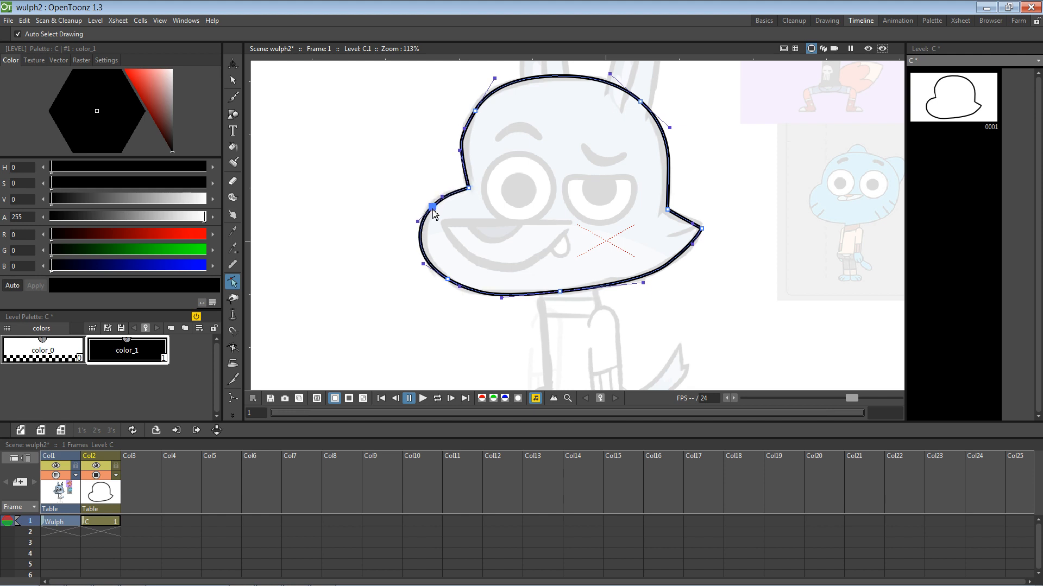
# Step: Reshape the left snout bulge and pull the lower-left bulge slightly inward
pyautogui.click(436, 192)
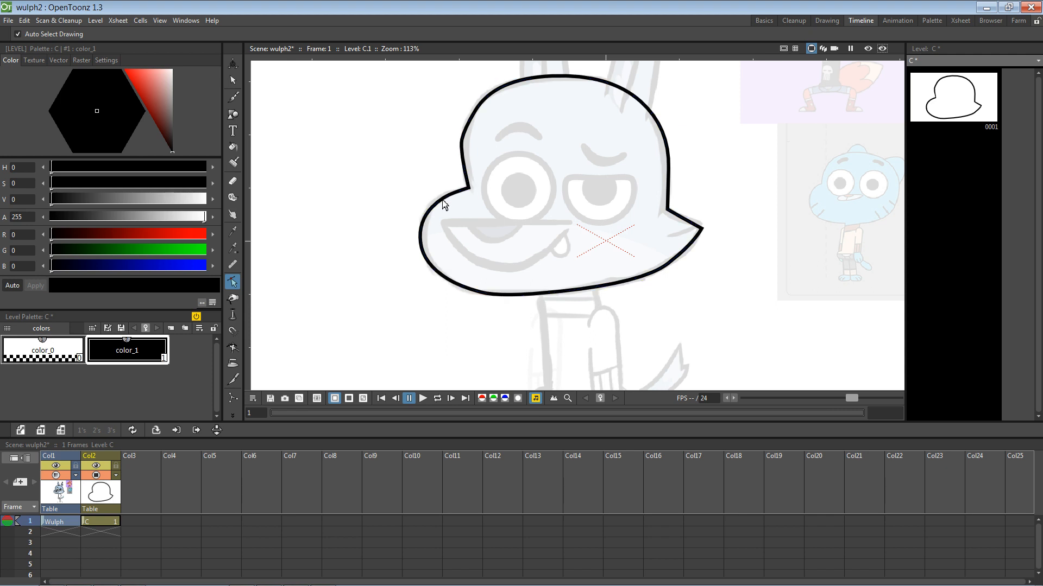
pyautogui.click(432, 209)
pyautogui.click(434, 207)
pyautogui.moveTo(442, 197); pyautogui.dragTo(442, 195)
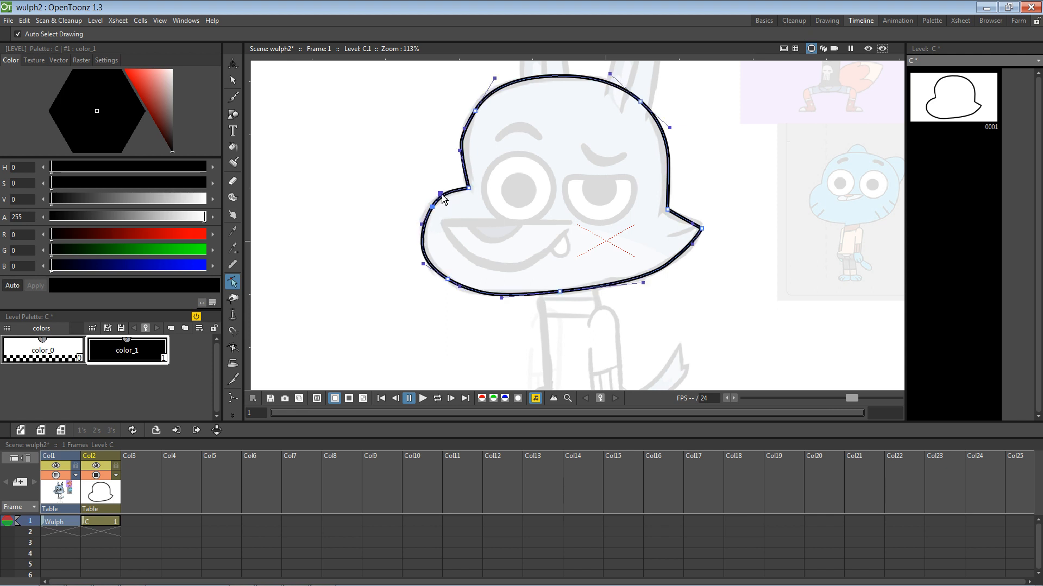
pyautogui.click(424, 264)
pyautogui.click(441, 276)
pyautogui.click(452, 284)
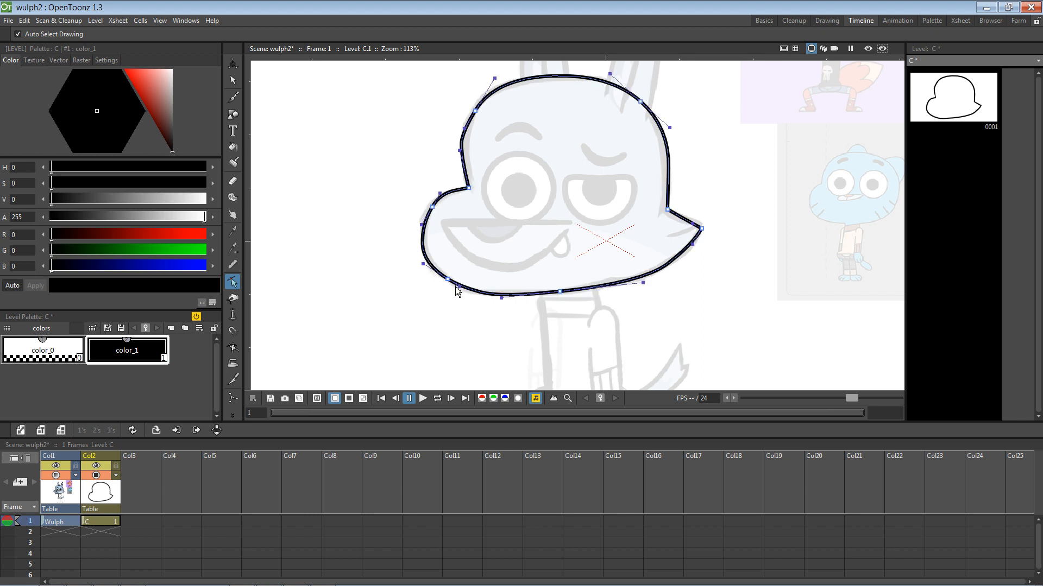
pyautogui.click(450, 281)
pyautogui.moveTo(424, 264); pyautogui.dragTo(430, 267)
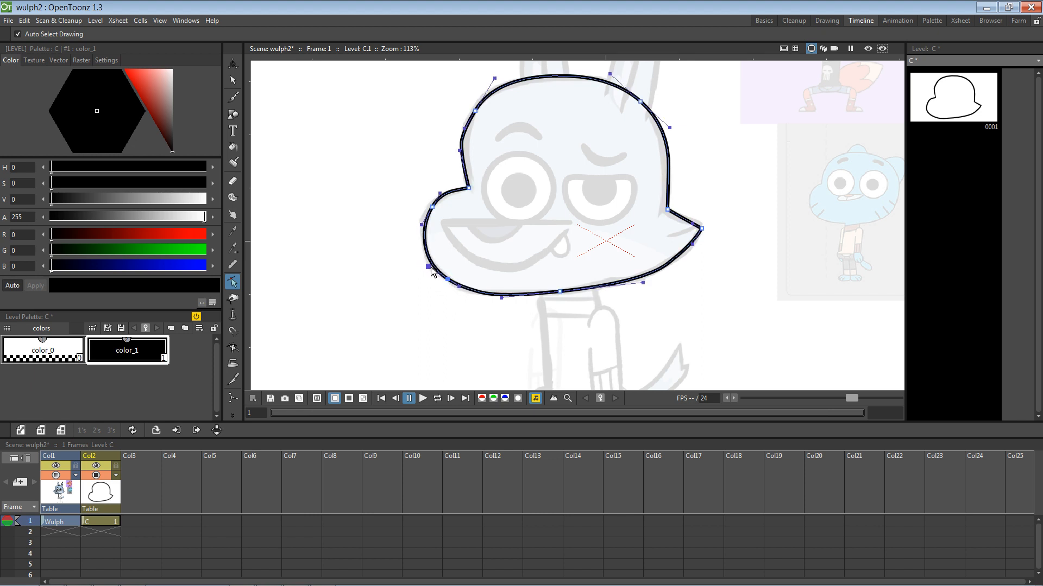
pyautogui.click(455, 220)
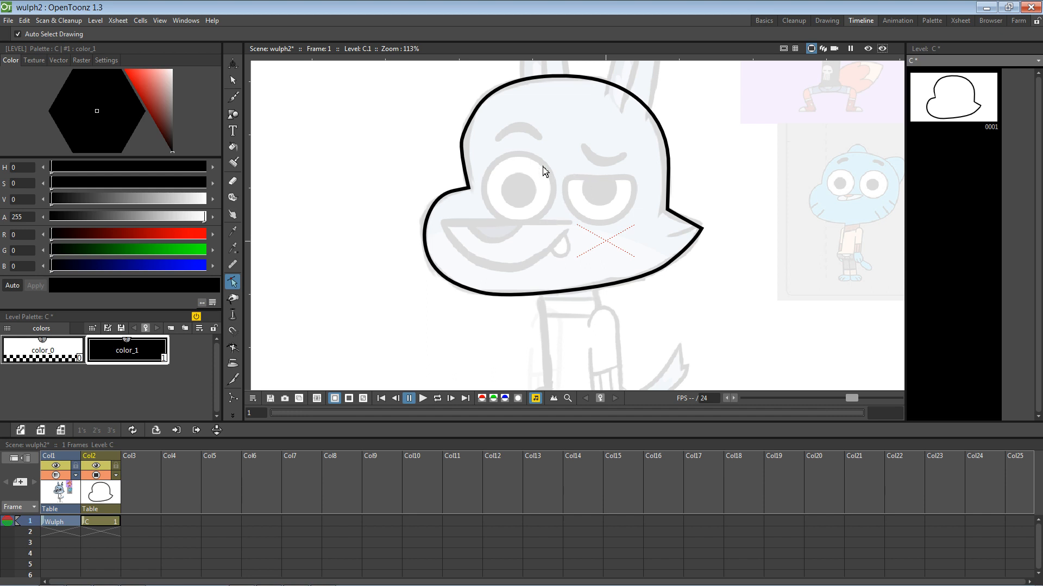
# Step: Refine the upper-left curve and lower the head's top-left point slightly
pyautogui.click(463, 149)
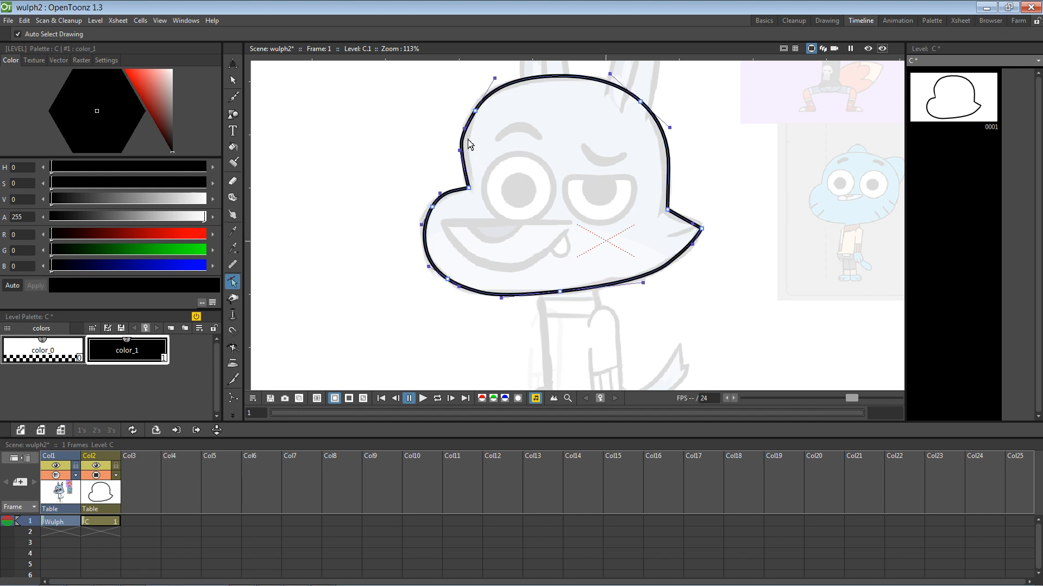
pyautogui.click(475, 112)
pyautogui.moveTo(466, 132); pyautogui.dragTo(479, 110)
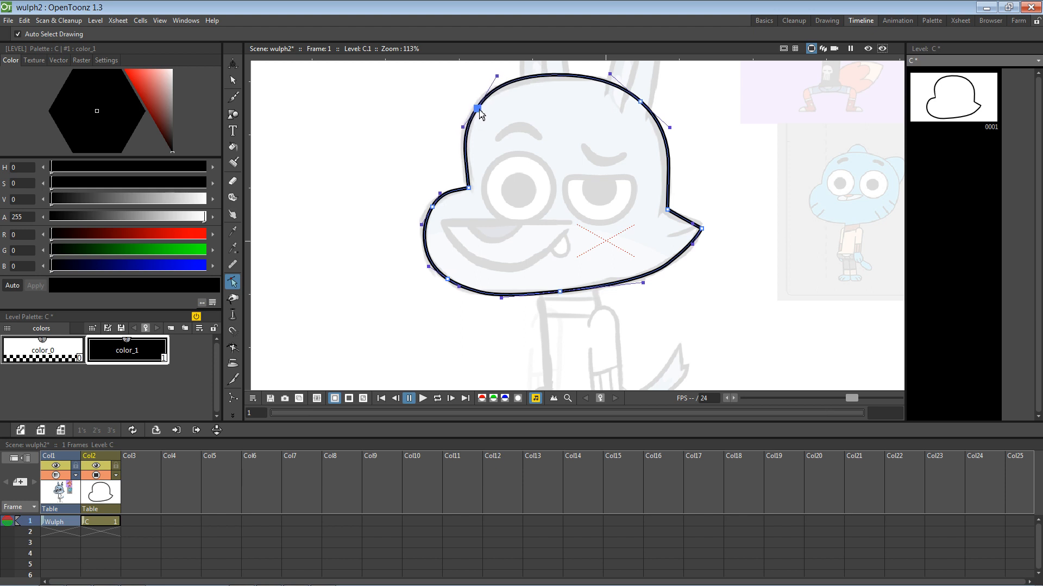
pyautogui.click(499, 81)
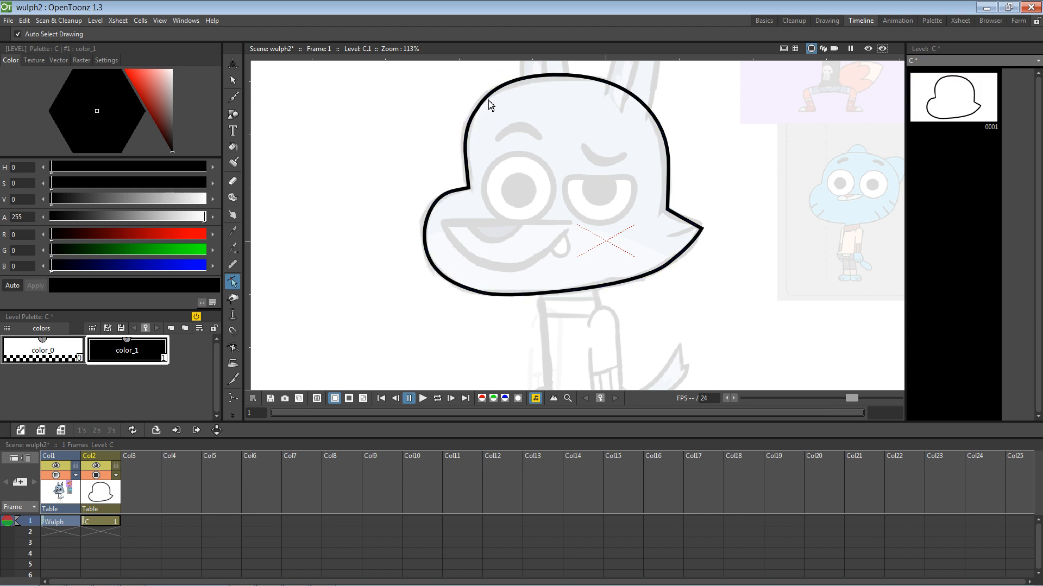
pyautogui.click(488, 100)
pyautogui.moveTo(498, 77); pyautogui.dragTo(499, 80)
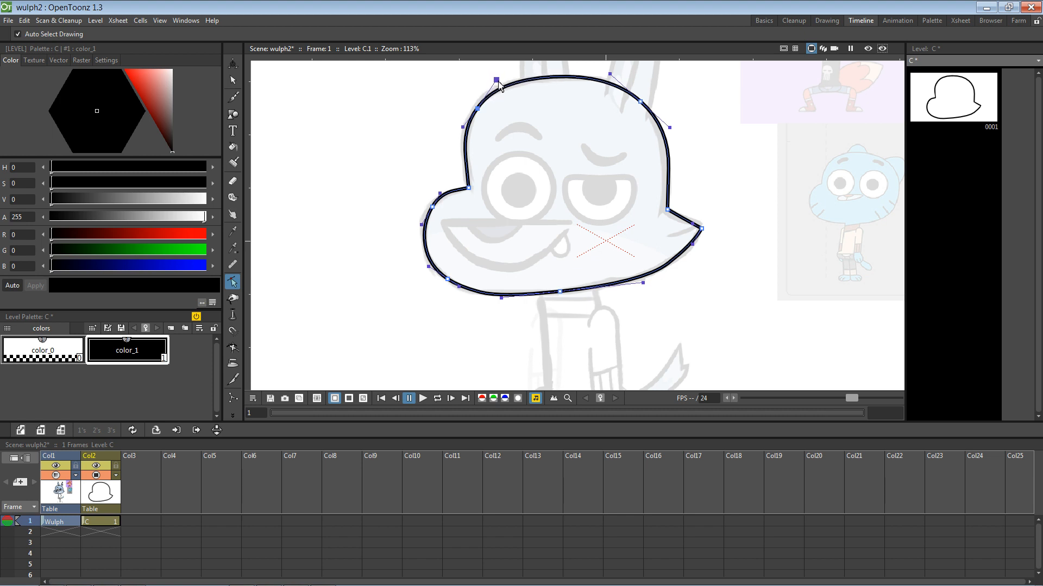
pyautogui.click(722, 136)
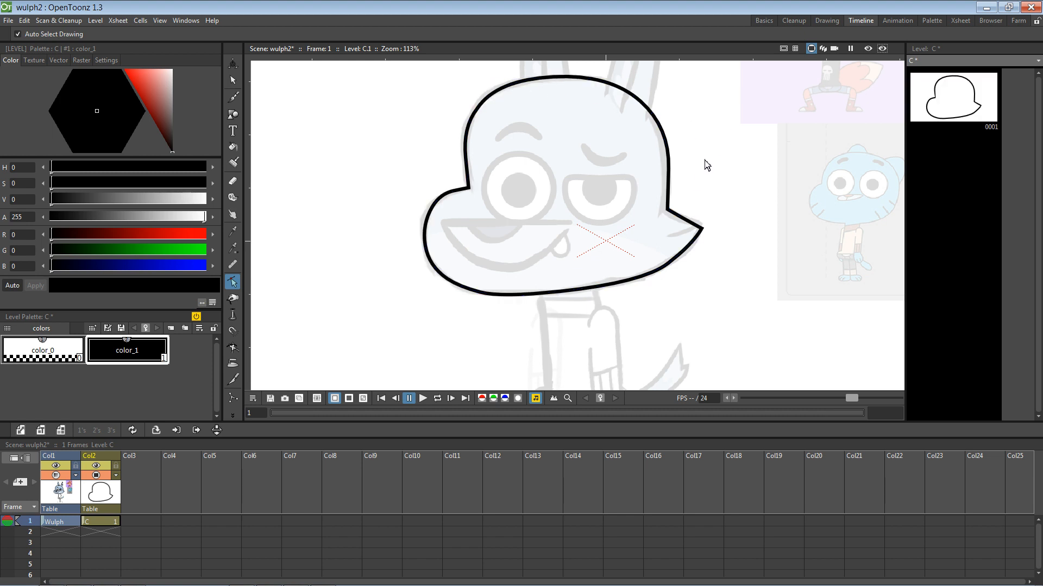
# Step: Adjust the right jaw tip, its corner point and the upper-right curve
pyautogui.click(703, 232)
pyautogui.moveTo(703, 229); pyautogui.dragTo(702, 225)
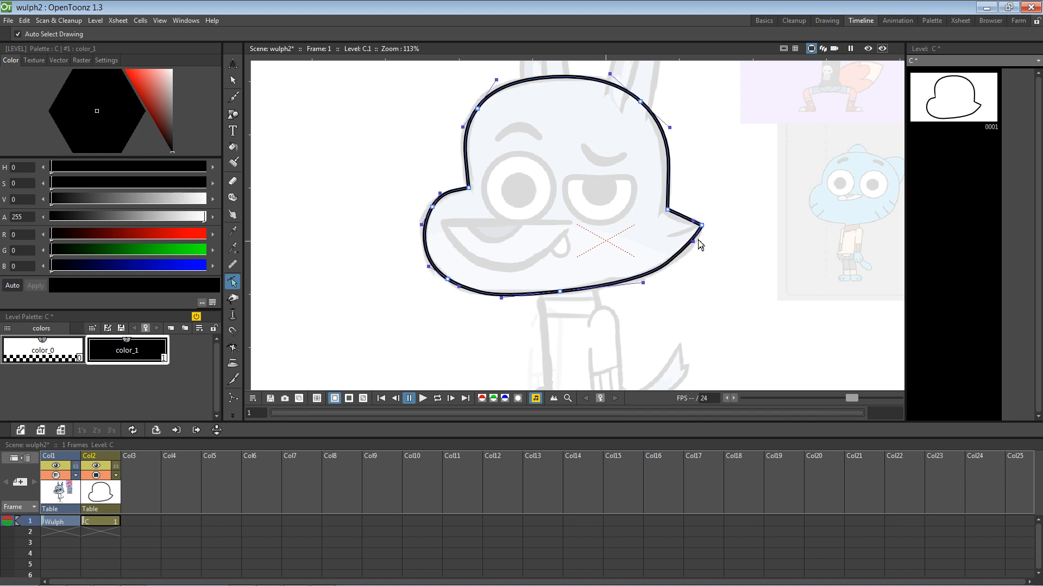
pyautogui.click(722, 240)
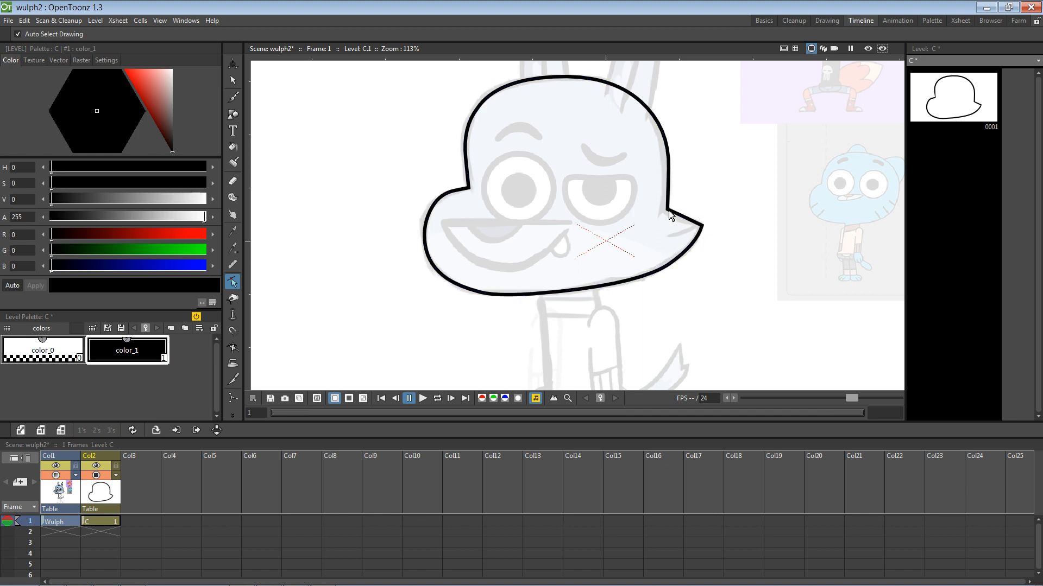
pyautogui.click(672, 216)
pyautogui.click(664, 212)
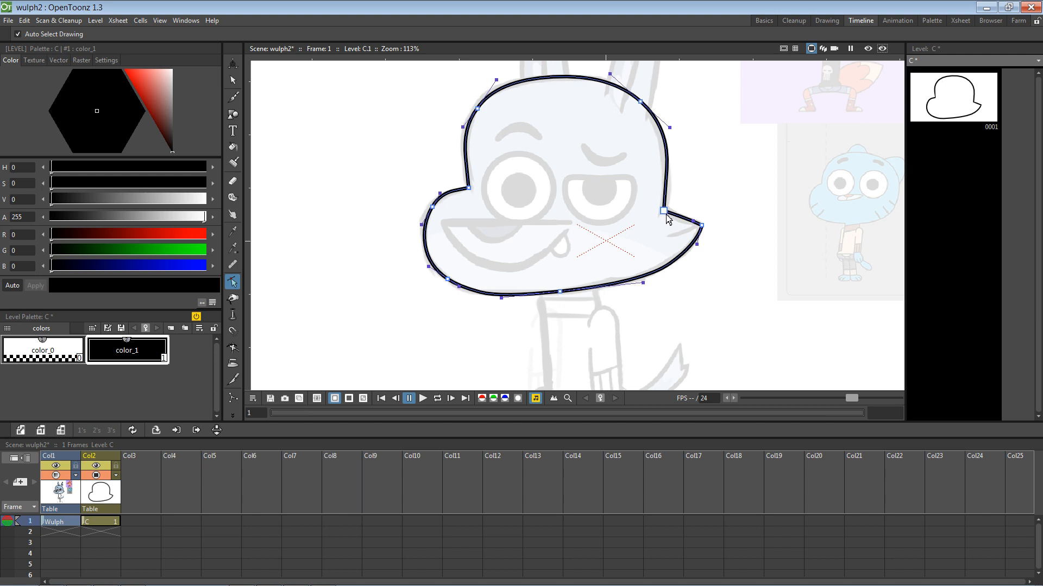
pyautogui.keyDown('alt'); pyautogui.click(665, 213); pyautogui.keyUp('alt')
pyautogui.moveTo(673, 215); pyautogui.dragTo(673, 220)
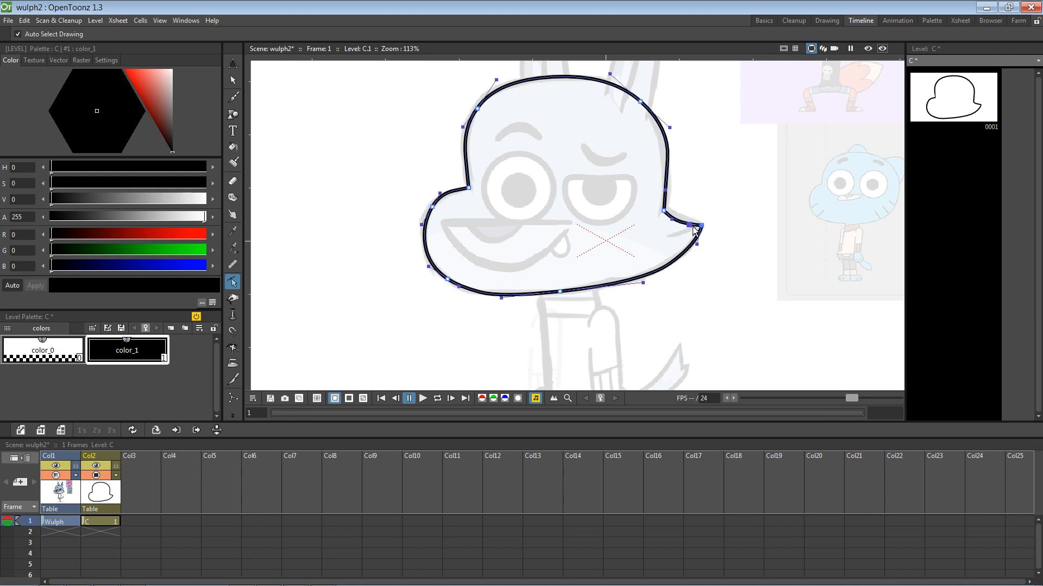
pyautogui.moveTo(666, 213); pyautogui.dragTo(668, 212)
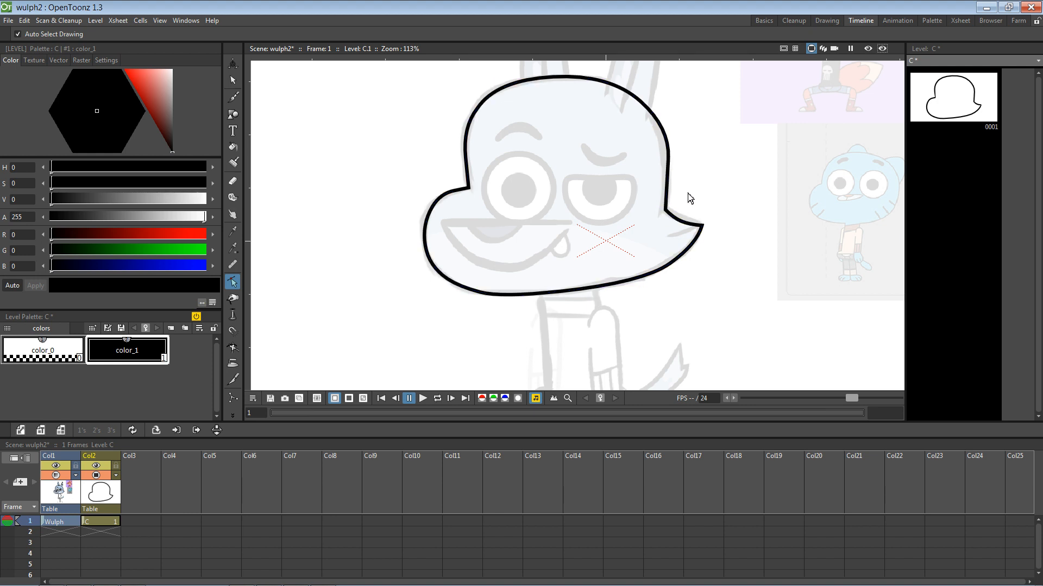
pyautogui.click(669, 215)
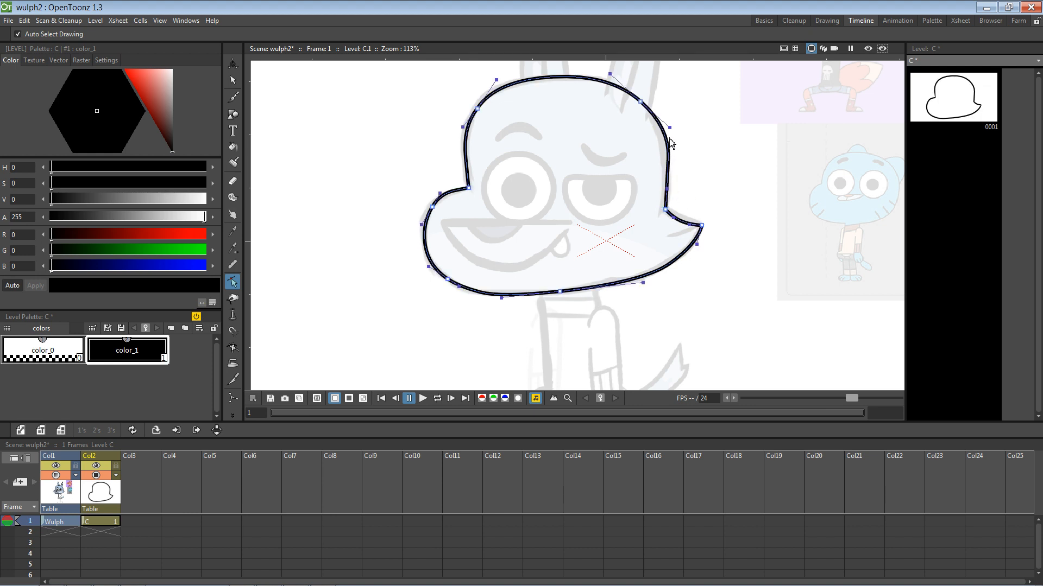
pyautogui.moveTo(668, 210); pyautogui.dragTo(665, 211)
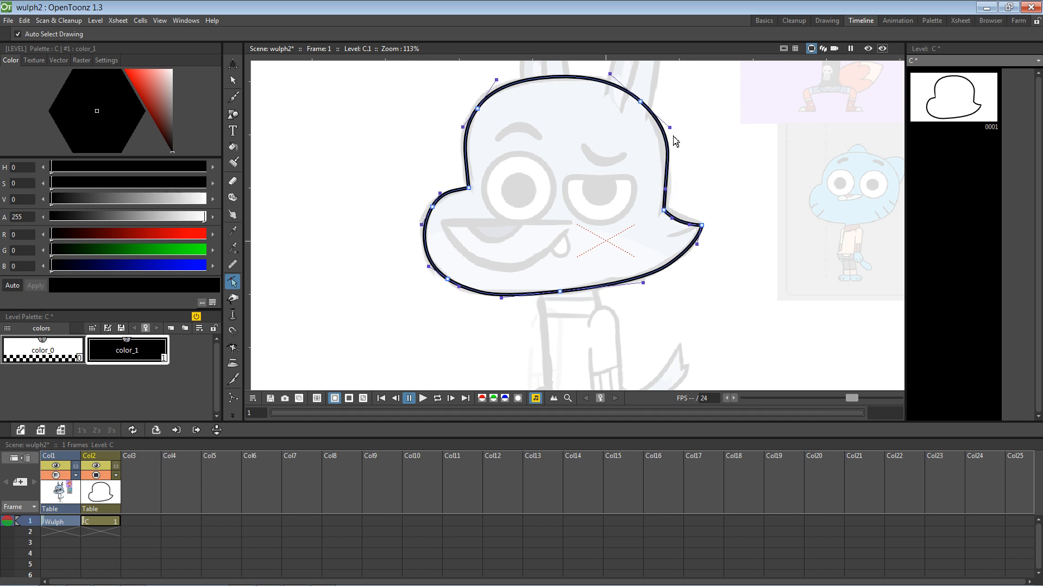
pyautogui.moveTo(671, 129); pyautogui.dragTo(667, 126)
pyautogui.click(716, 200)
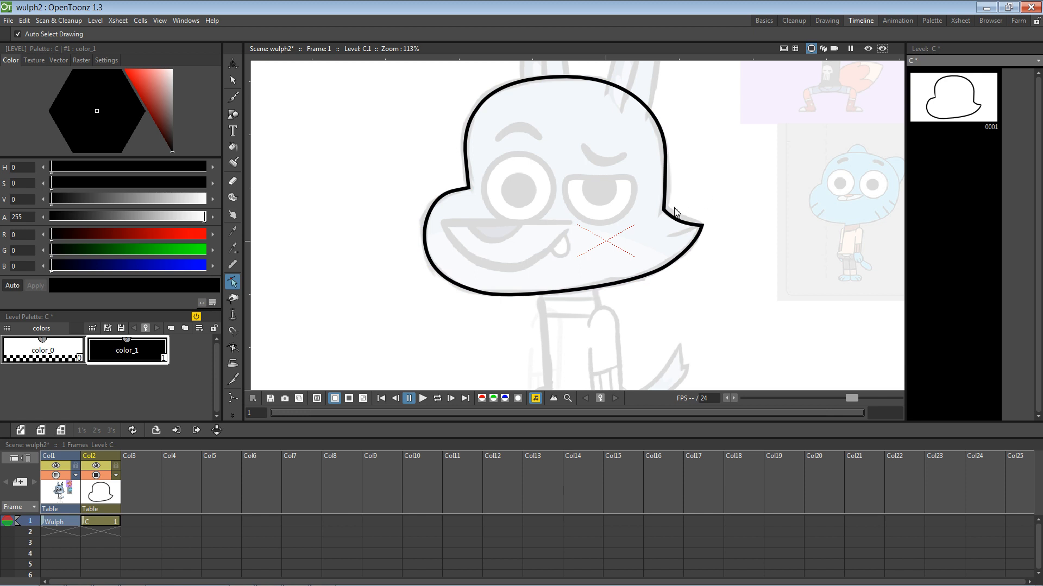
# Step: Save the wulph2 scene and rename the second column to 'head'
pyautogui.click(8, 20)
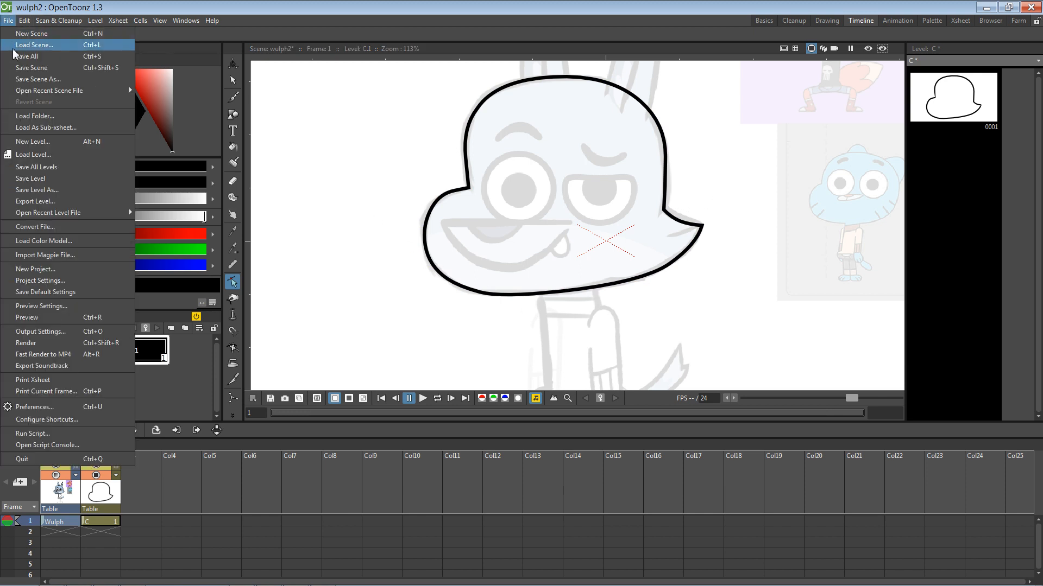
pyautogui.click(42, 71)
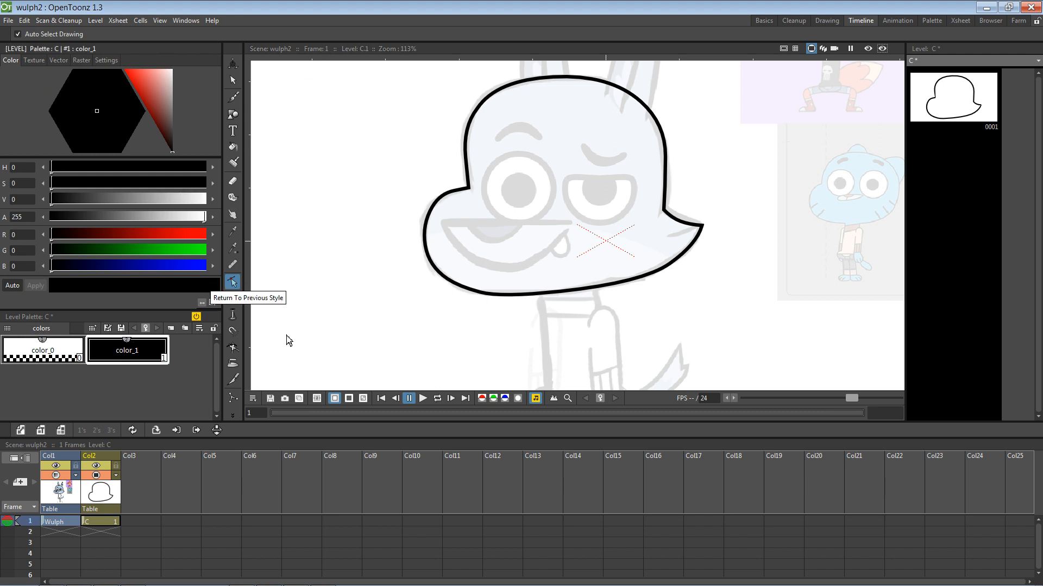
pyautogui.click(97, 457)
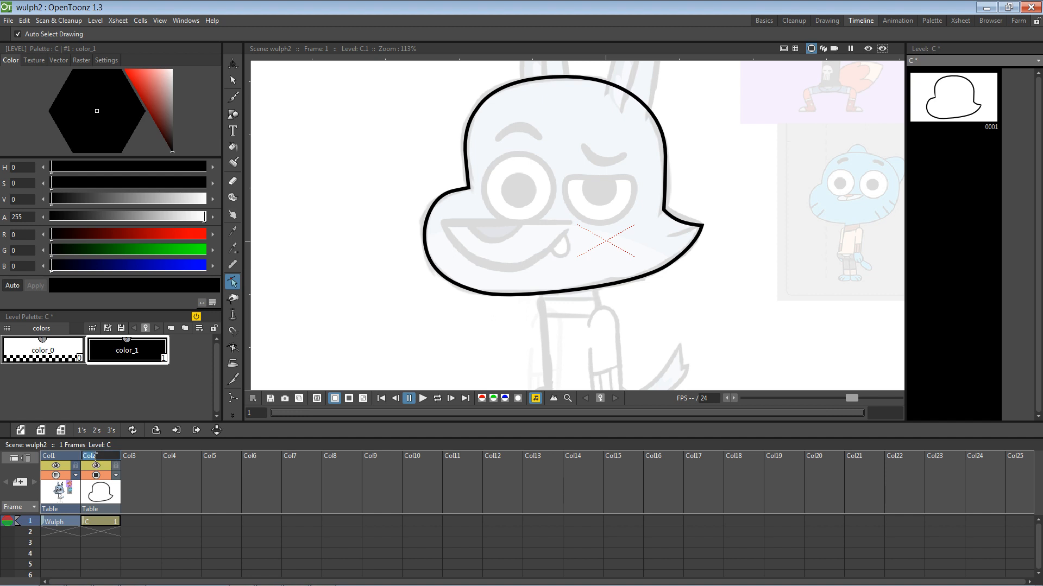
pyautogui.write('head')
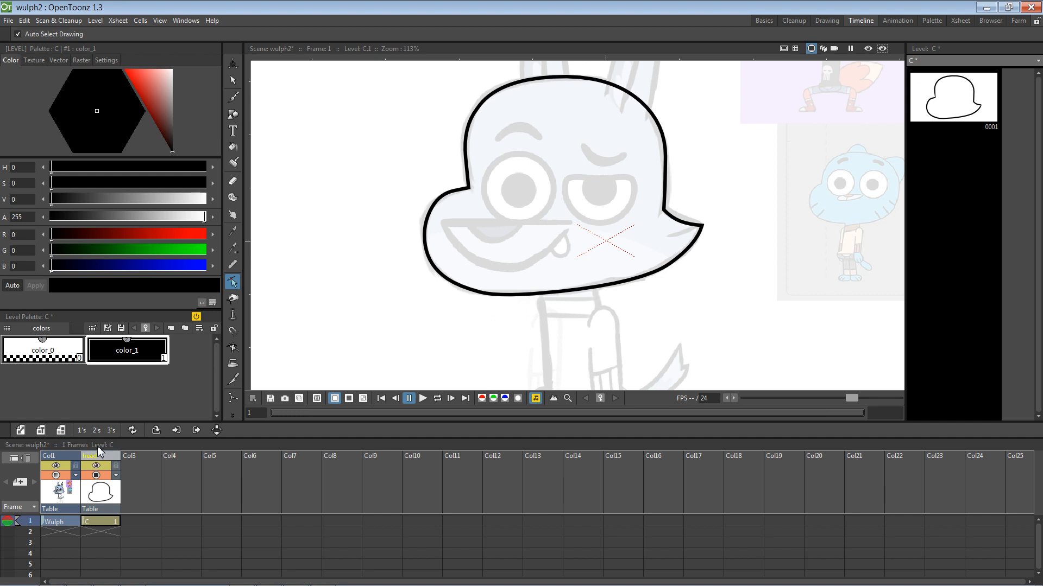
pyautogui.press('Return')
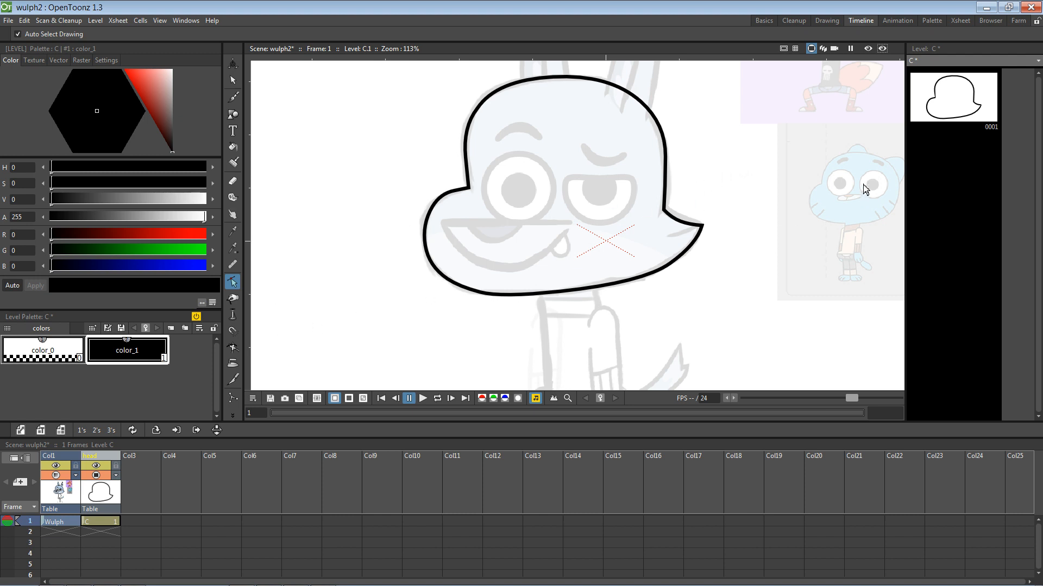
# Step: Raise the Wulph reference column's opacity to 100
pyautogui.click(60, 491)
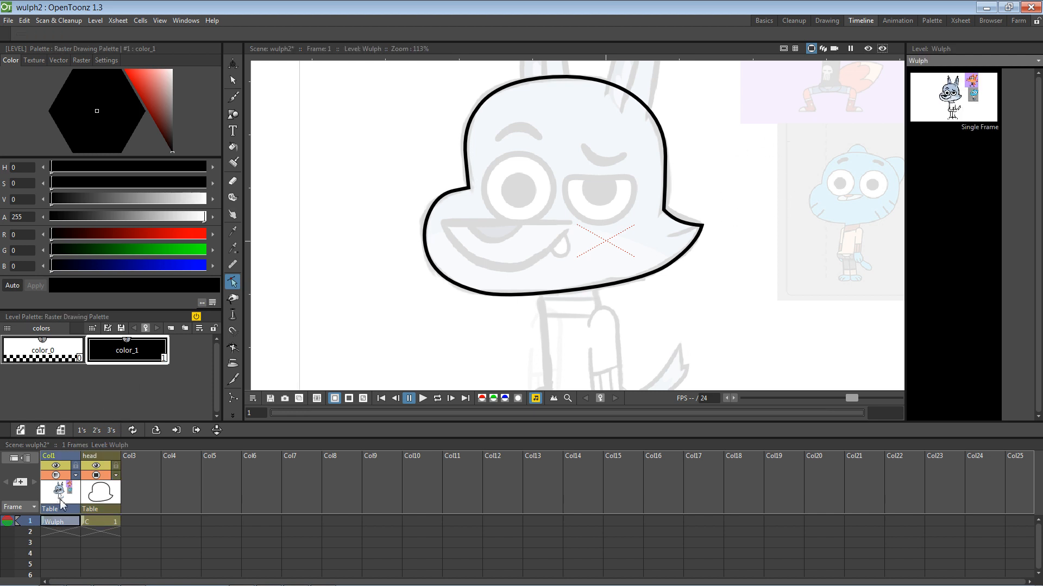
pyautogui.click(75, 475)
pyautogui.moveTo(107, 491)
pyautogui.mouseDown()
pyautogui.moveTo(191, 494)
pyautogui.moveTo(217, 483)
pyautogui.mouseUp()
pyautogui.click(96, 396)
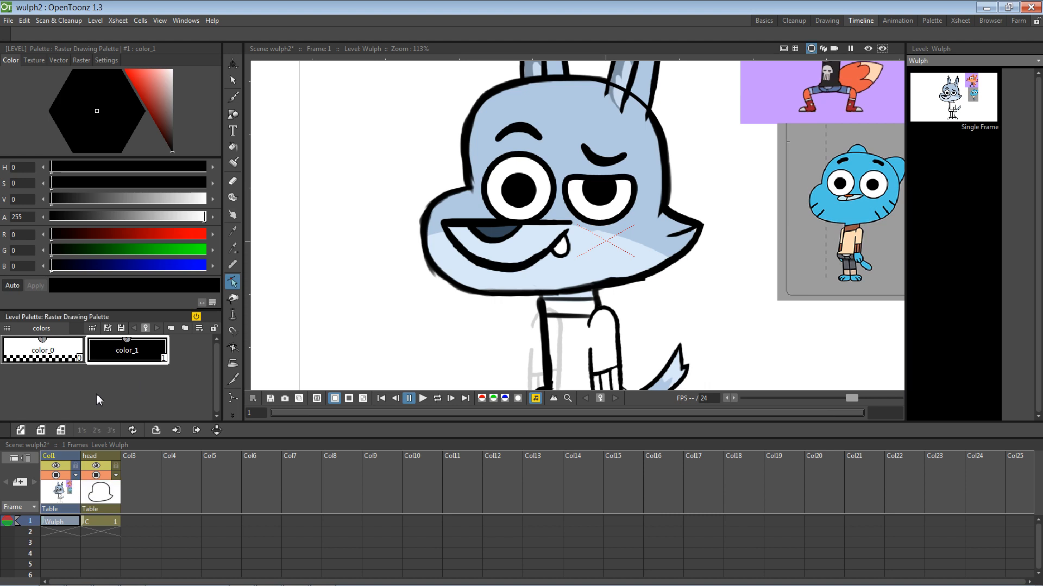
# Step: Add a new style color_2 to the palette and select the RGB Picker
pyautogui.rightClick(60, 375)
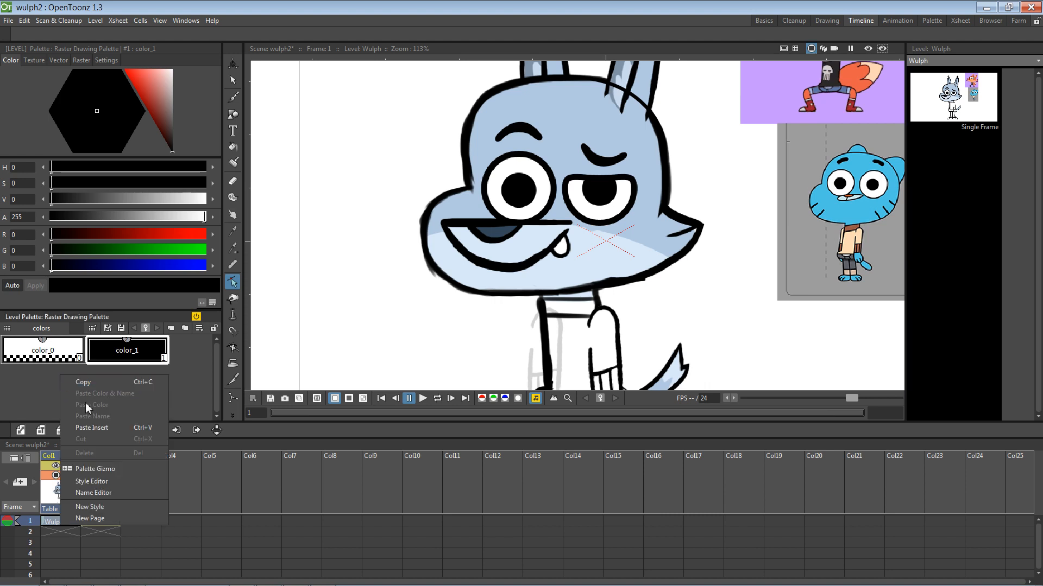
pyautogui.click(103, 510)
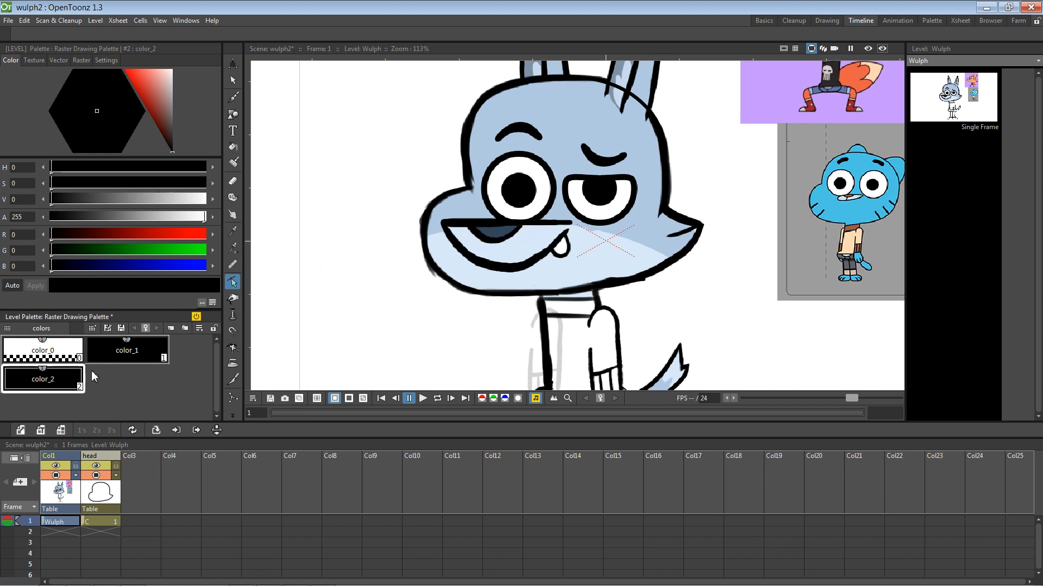
pyautogui.click(233, 232)
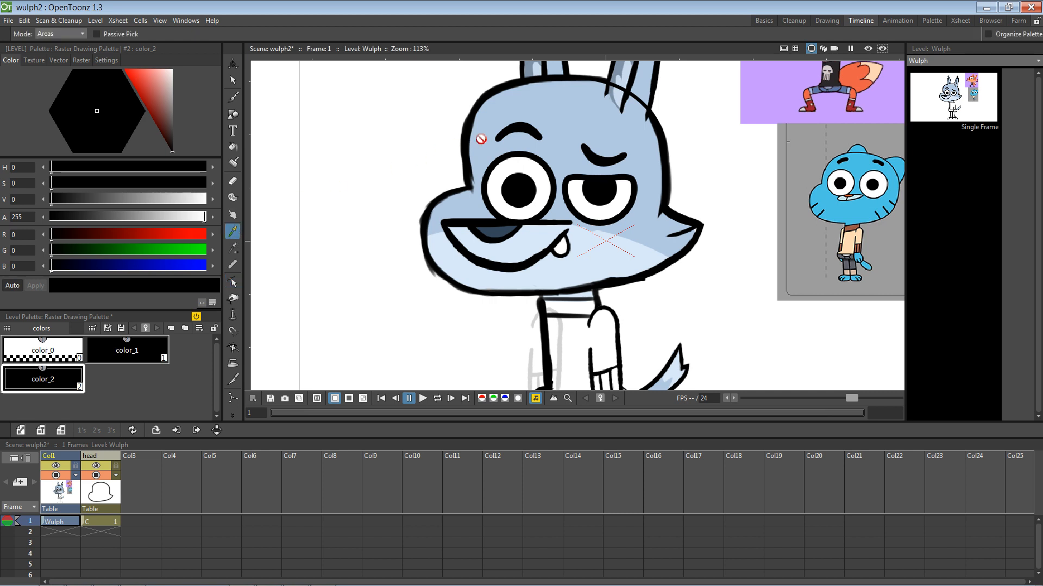
pyautogui.click(233, 248)
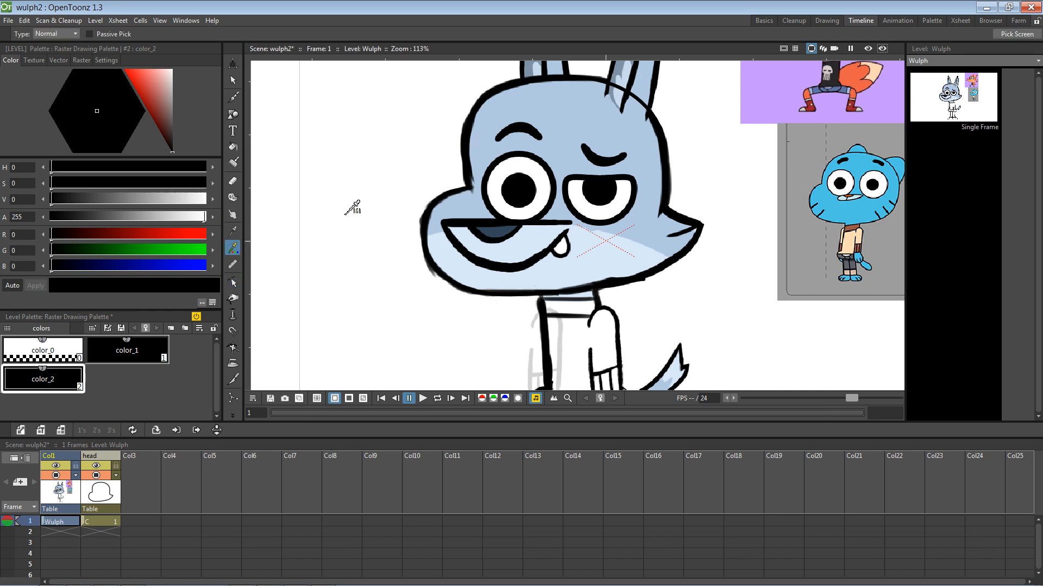
pyautogui.click(481, 159)
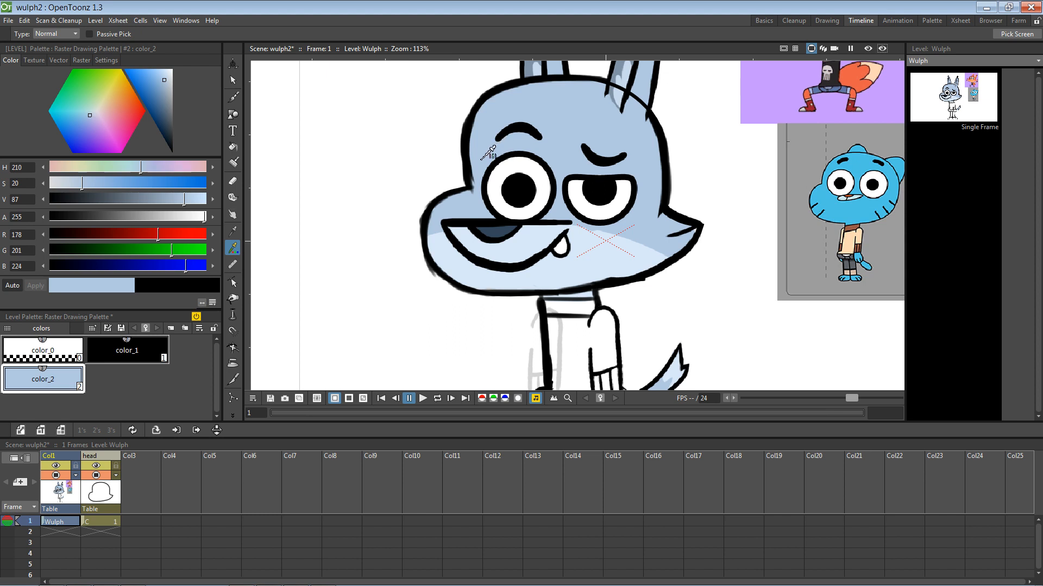
pyautogui.click(303, 156)
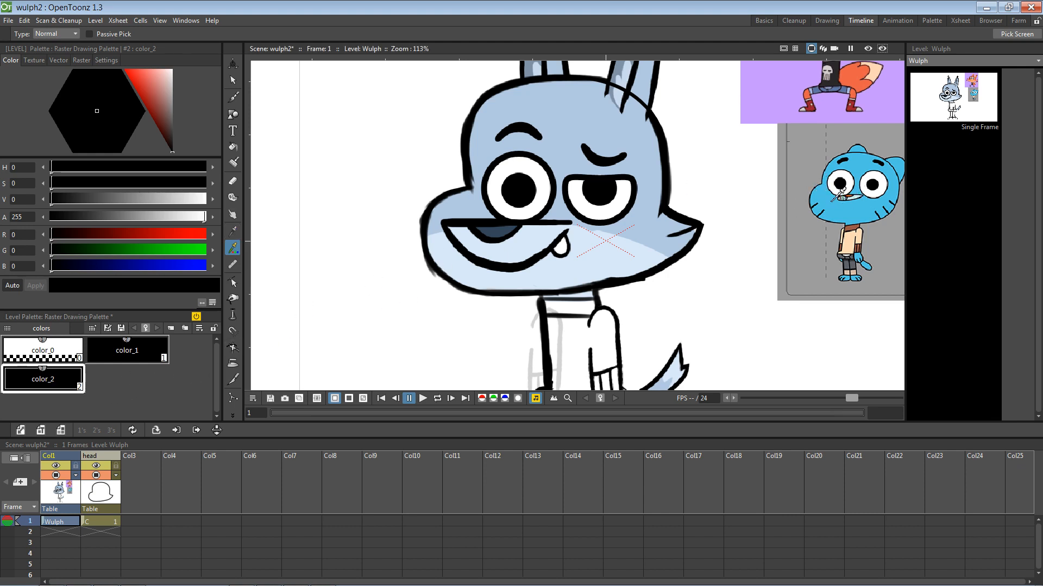
pyautogui.press('space')
pyautogui.moveTo(786, 202); pyautogui.dragTo(744, 208)
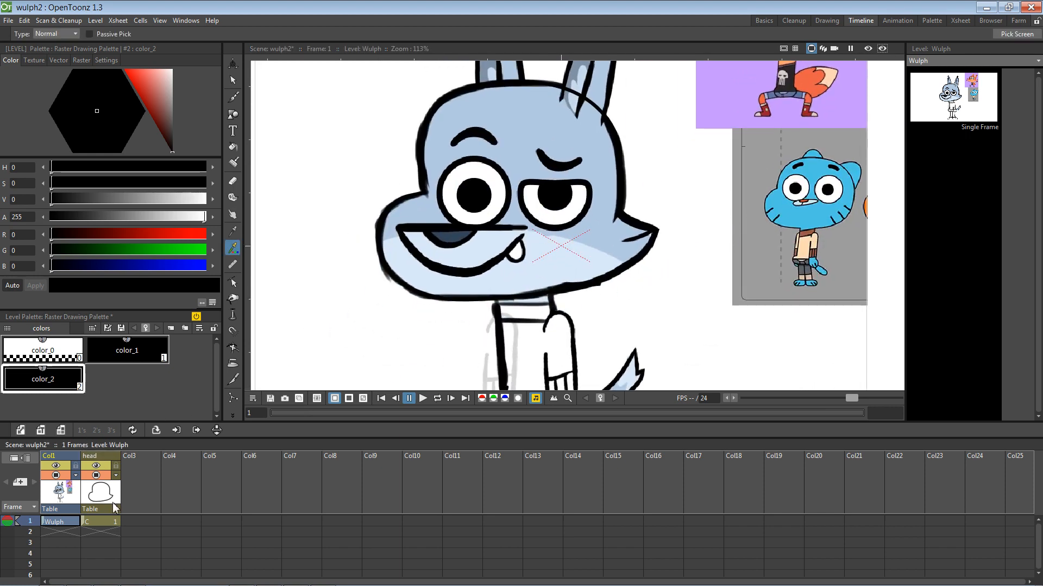
pyautogui.hotkey('alt', 'Tab')
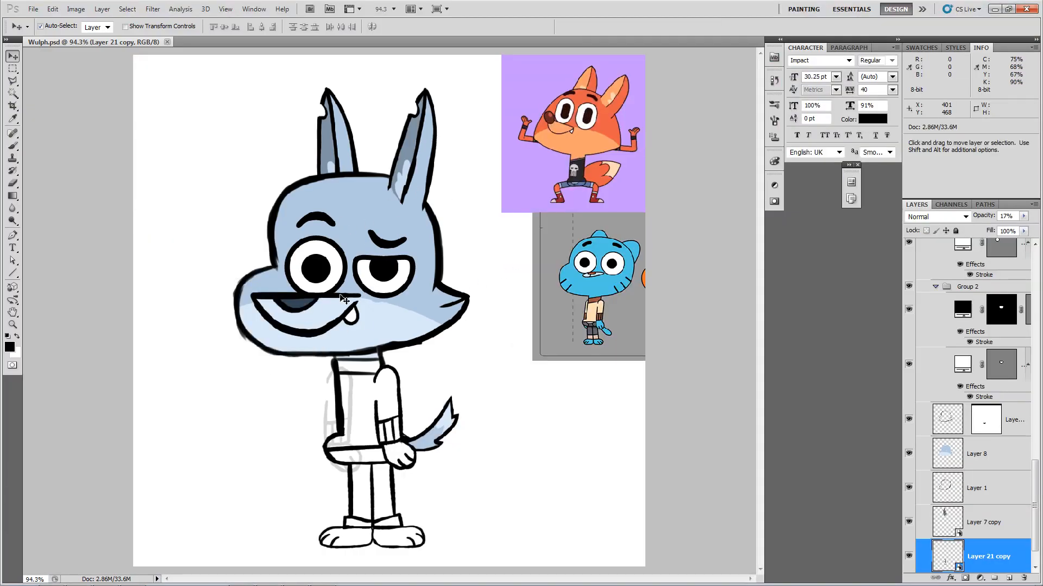
pyautogui.hotkey('alt', 'Tab')
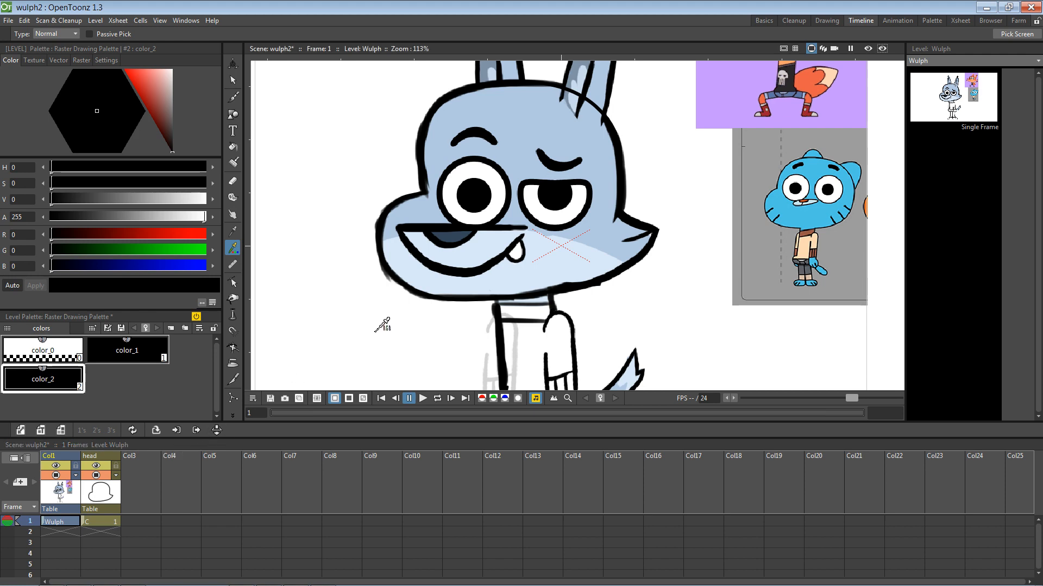
# Step: Pan to the lower face and sample its pale blue into color_2
pyautogui.press('space')
pyautogui.moveTo(397, 342); pyautogui.dragTo(387, 277)
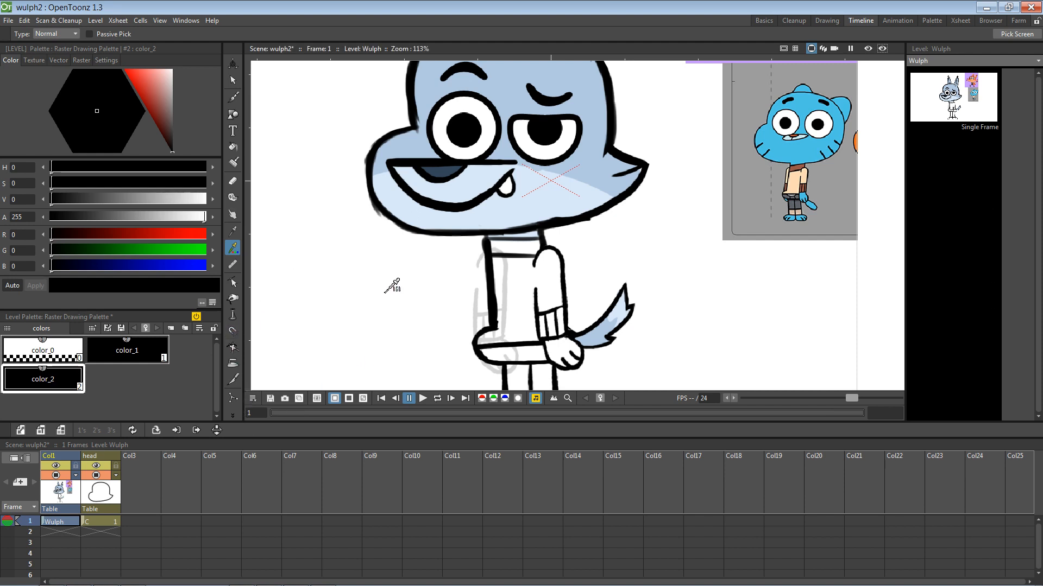
pyautogui.moveTo(383, 296); pyautogui.dragTo(395, 315)
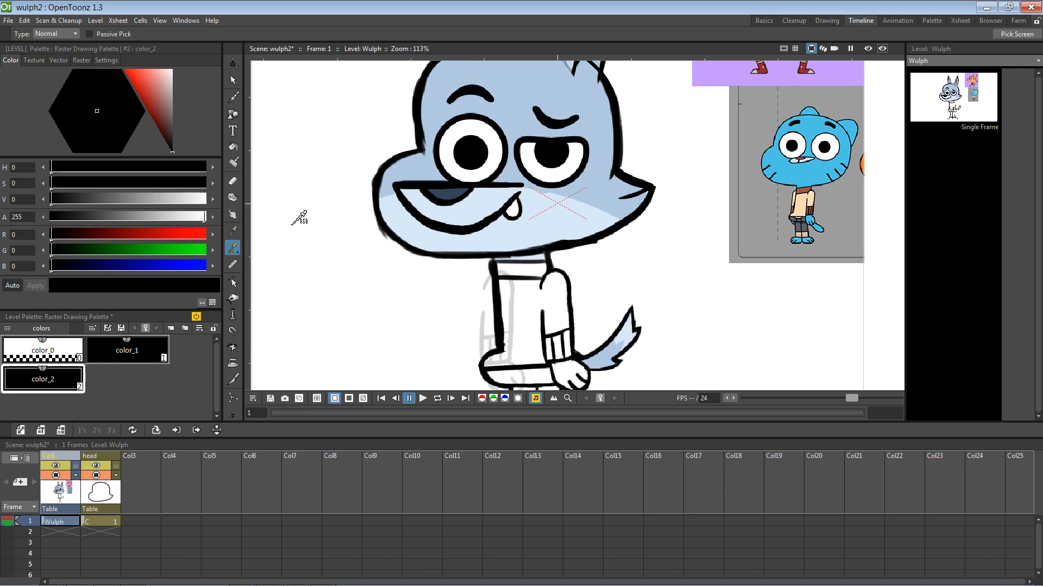
pyautogui.click(553, 235)
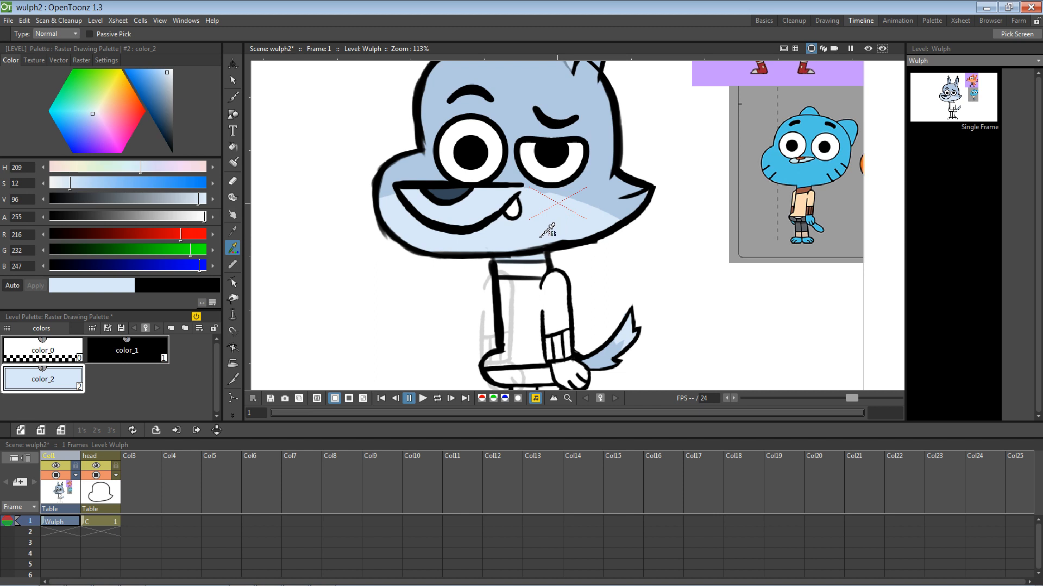
# Step: Add style color_3 sampled from the head's mid blue
pyautogui.rightClick(122, 386)
pyautogui.click(159, 518)
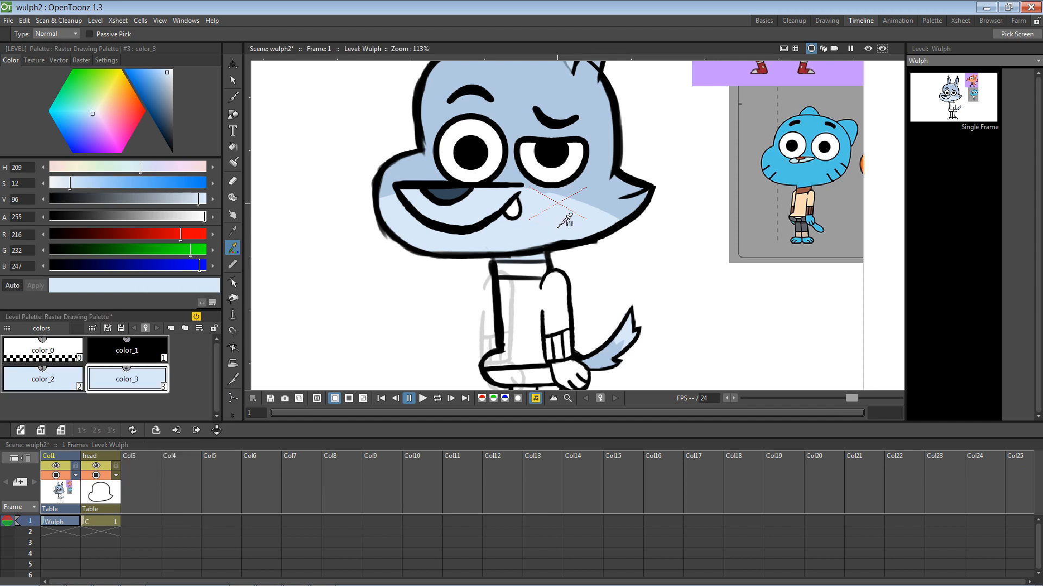
pyautogui.click(603, 124)
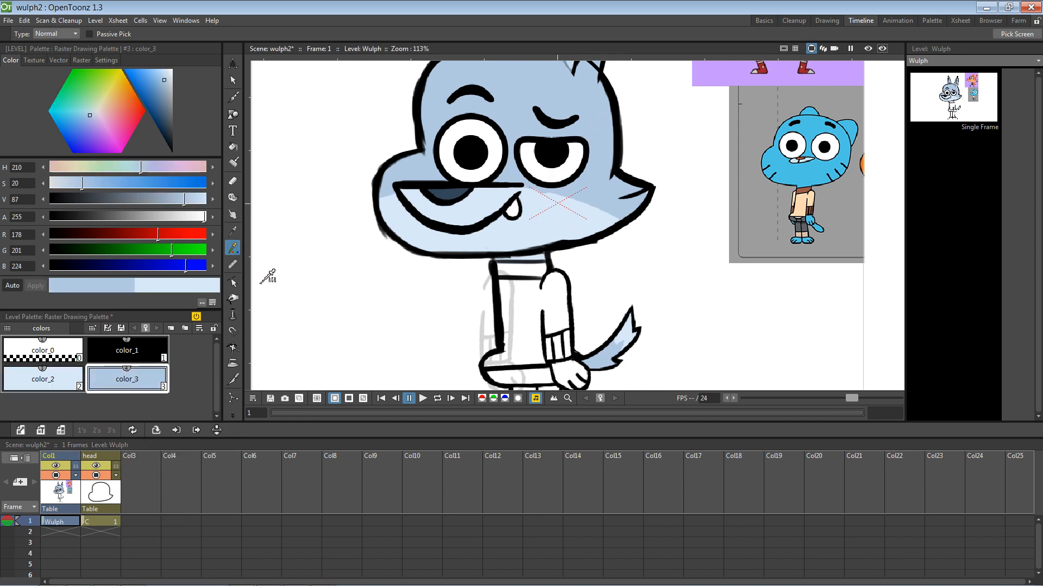
# Step: Add style color_4 sampled from the mouth's dark blue (RGB 51, 70, 88)
pyautogui.rightClick(180, 381)
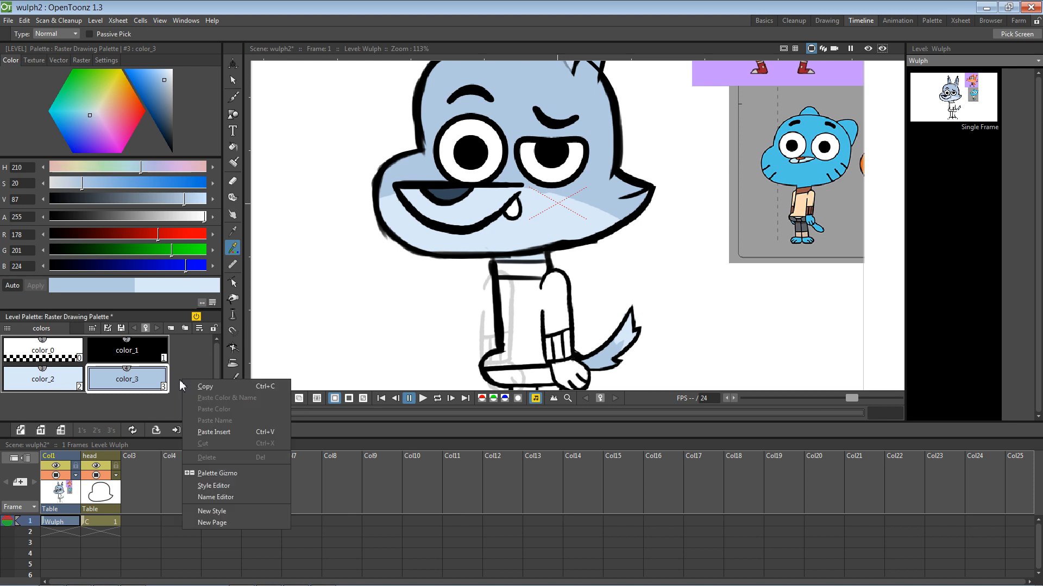
pyautogui.click(212, 511)
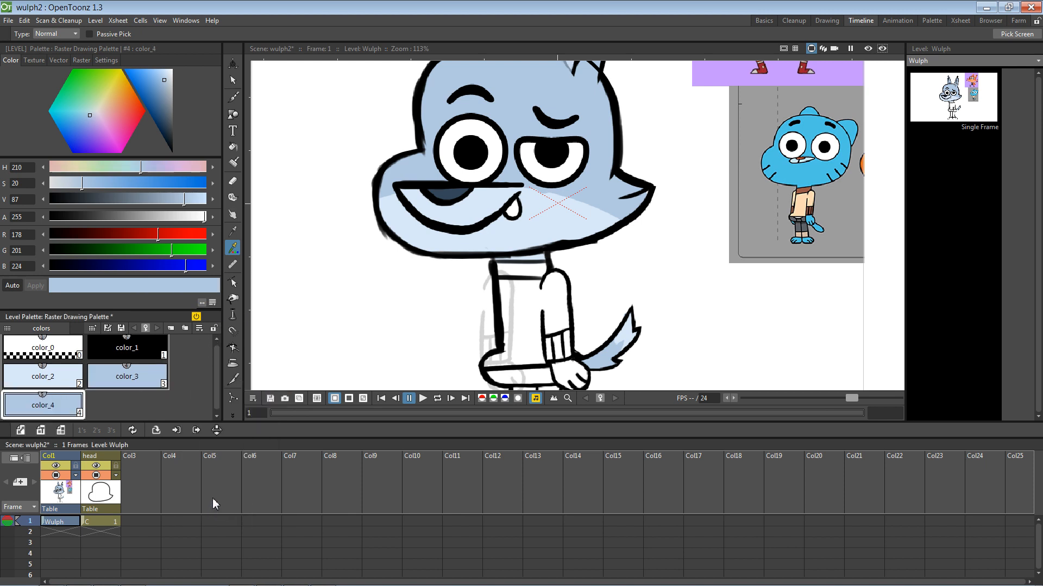
pyautogui.click(455, 190)
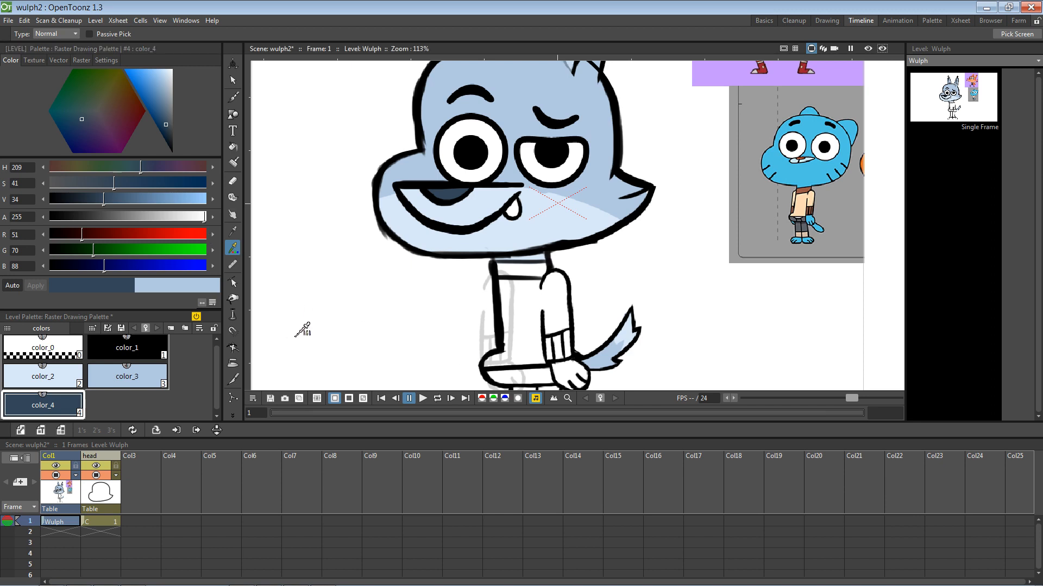
# Step: Select styles color_2, color_3 and color_4 in the Wulph palette
pyautogui.click(232, 146)
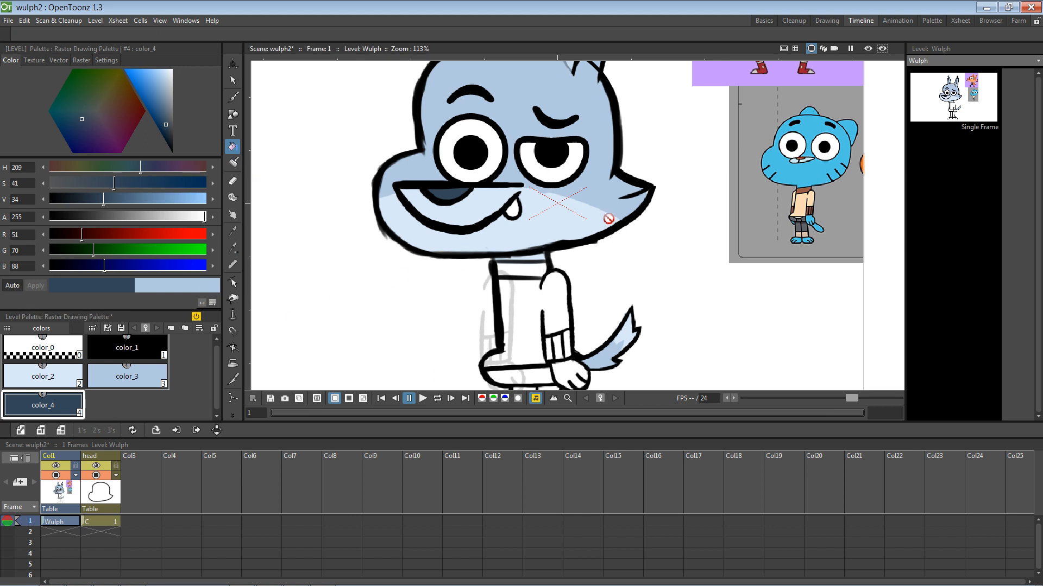
pyautogui.click(98, 521)
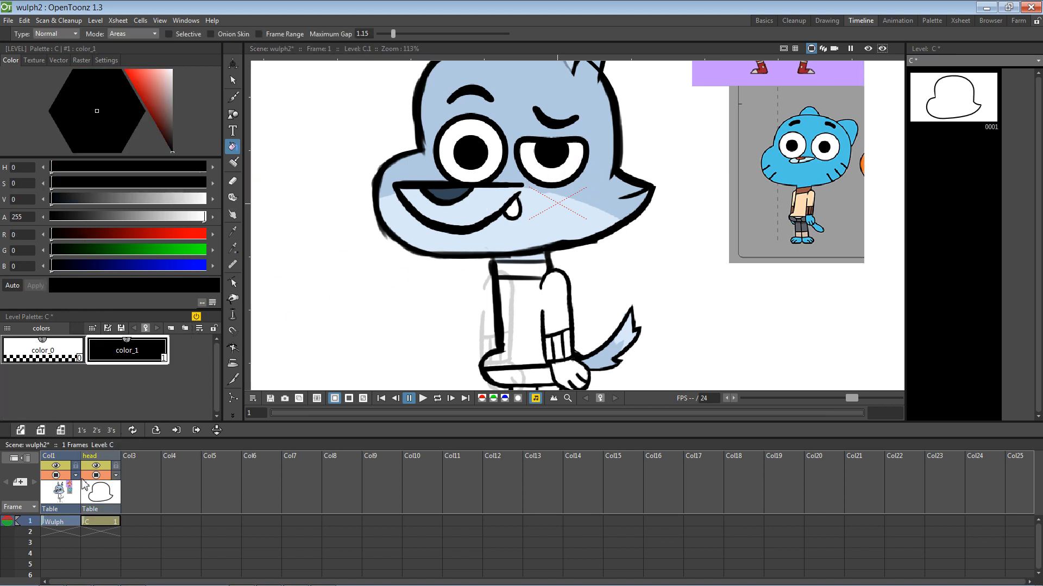
pyautogui.click(64, 493)
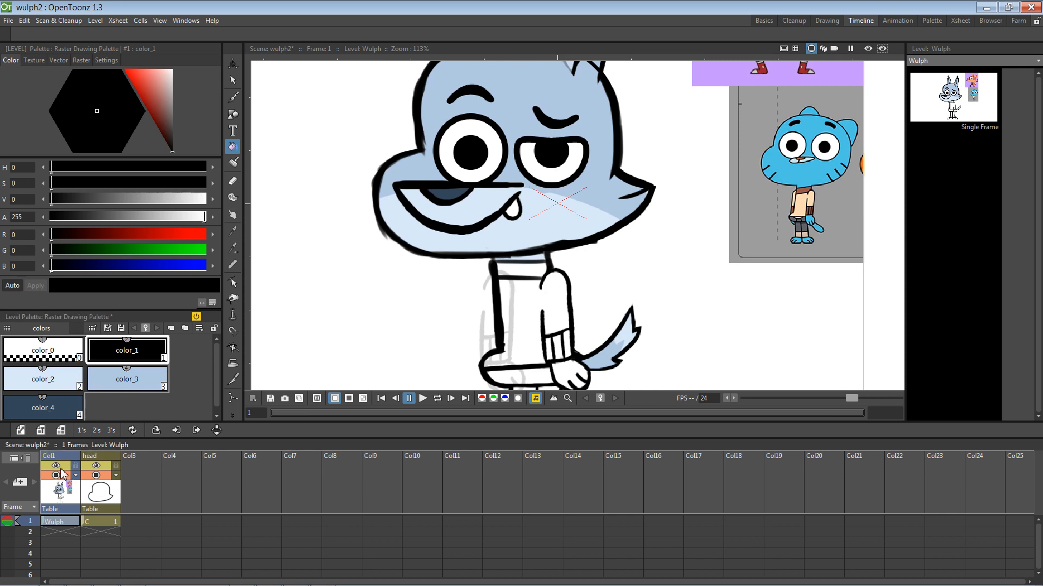
pyautogui.press('5')
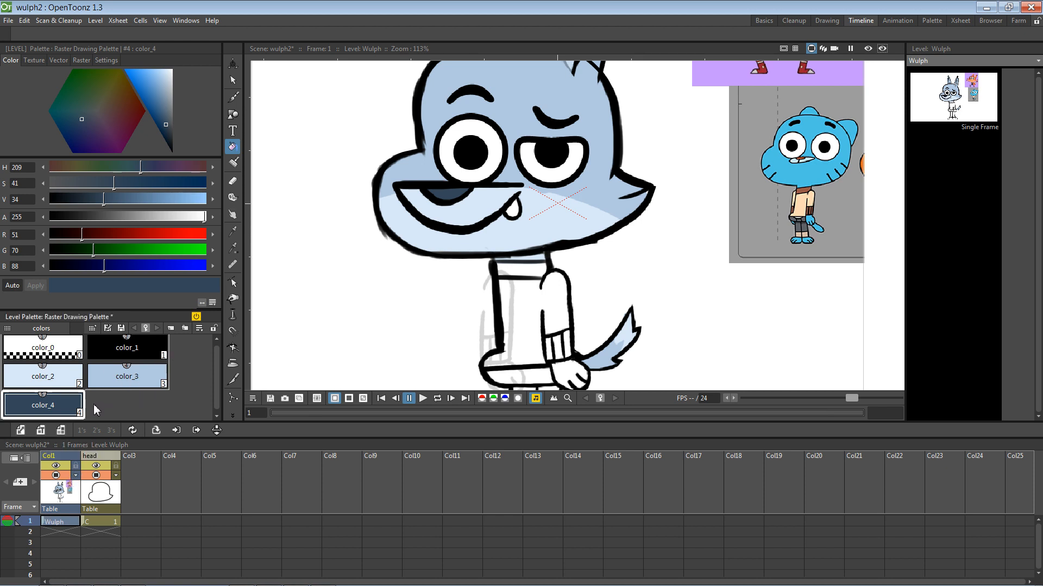
pyautogui.click(68, 381)
pyautogui.keyDown('ctrl'); pyautogui.click(119, 376); pyautogui.keyUp('ctrl')
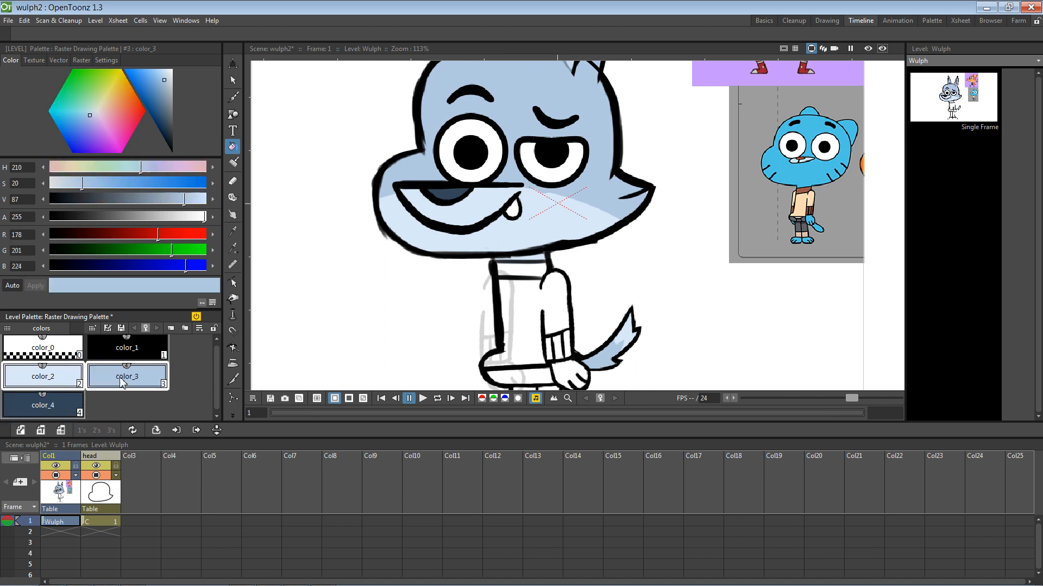
pyautogui.keyDown('ctrl'); pyautogui.click(64, 407); pyautogui.keyUp('ctrl')
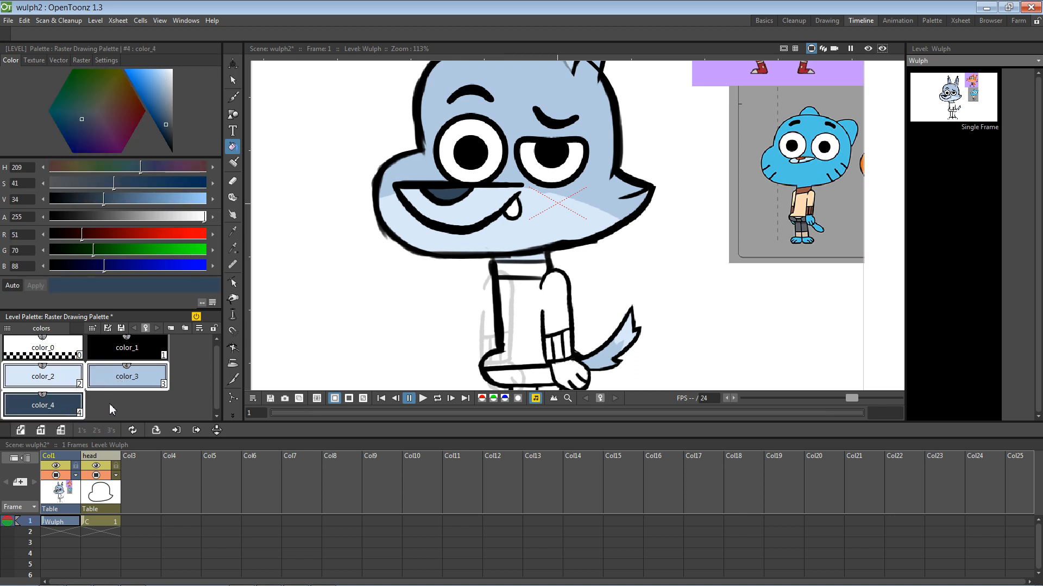
# Step: Paste-insert the three blue styles into level C's palette
pyautogui.click(108, 492)
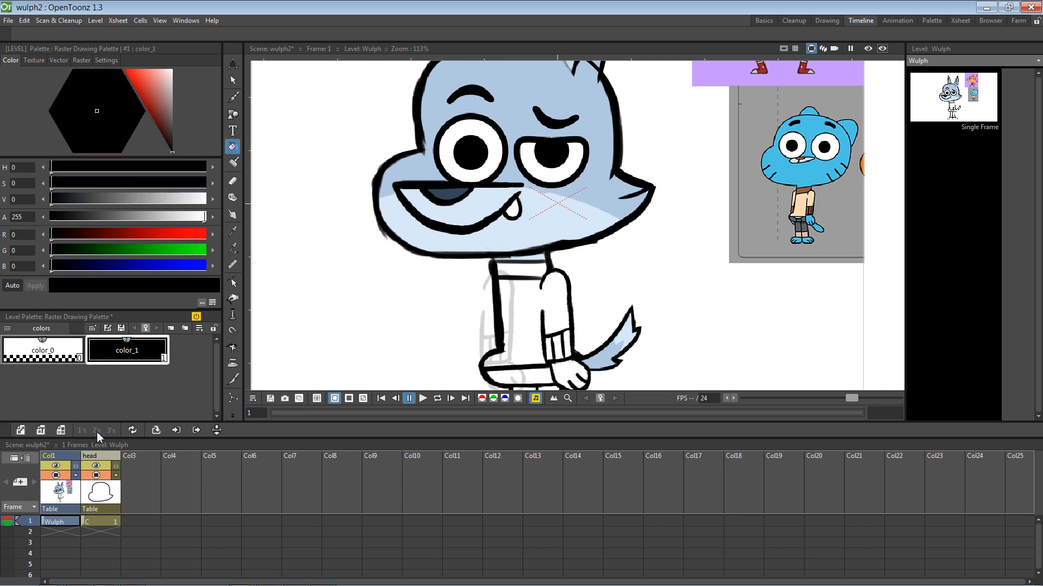
pyautogui.rightClick(133, 385)
pyautogui.click(165, 437)
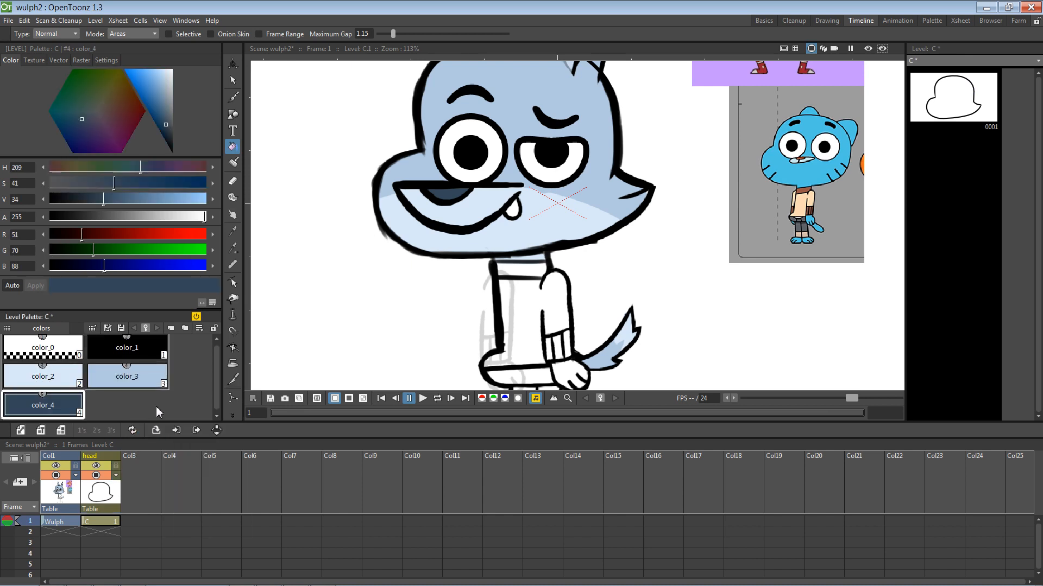
pyautogui.click(155, 406)
# Step: Toggle the Wulph column's visibility and bring up its opacity settings
pyautogui.click(100, 522)
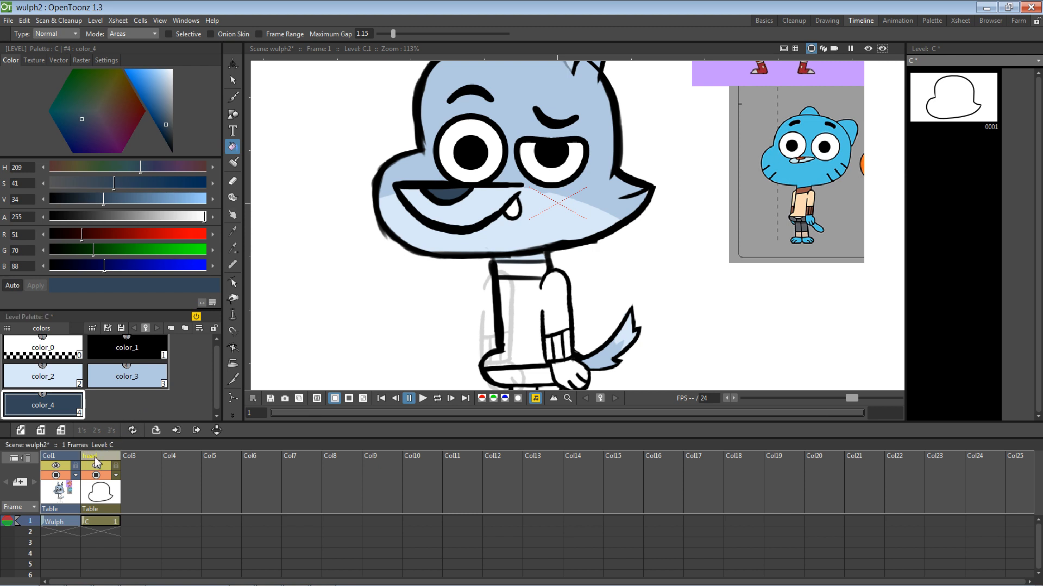
pyautogui.click(57, 458)
pyautogui.click(89, 457)
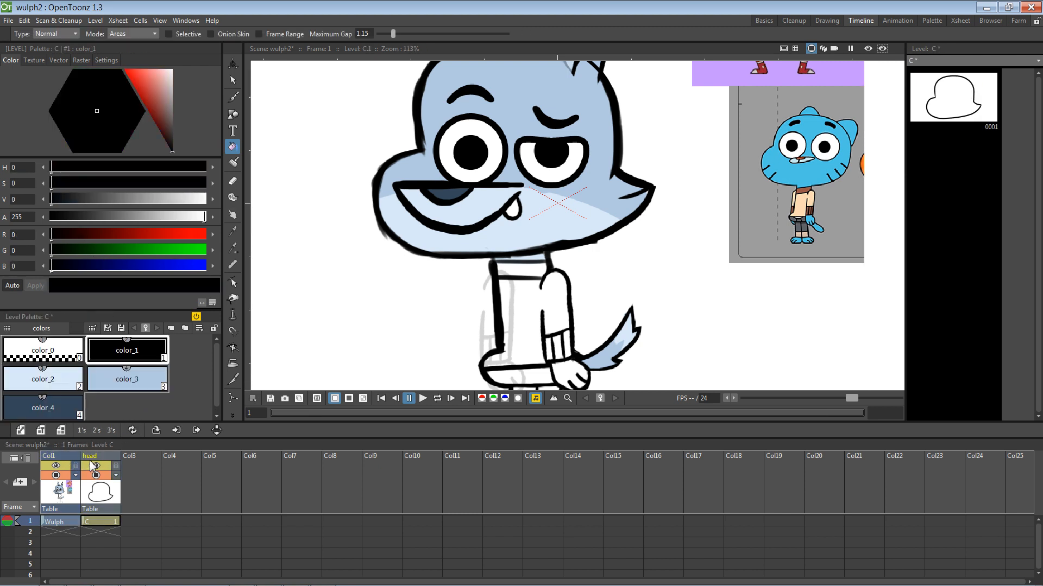
pyautogui.click(58, 458)
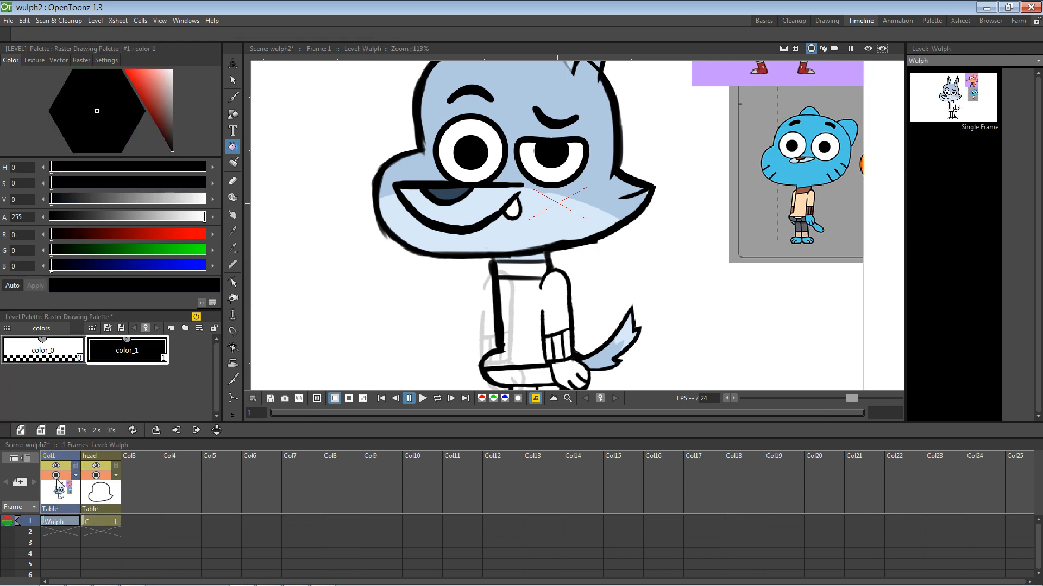
pyautogui.click(56, 476)
pyautogui.click(56, 475)
pyautogui.click(76, 476)
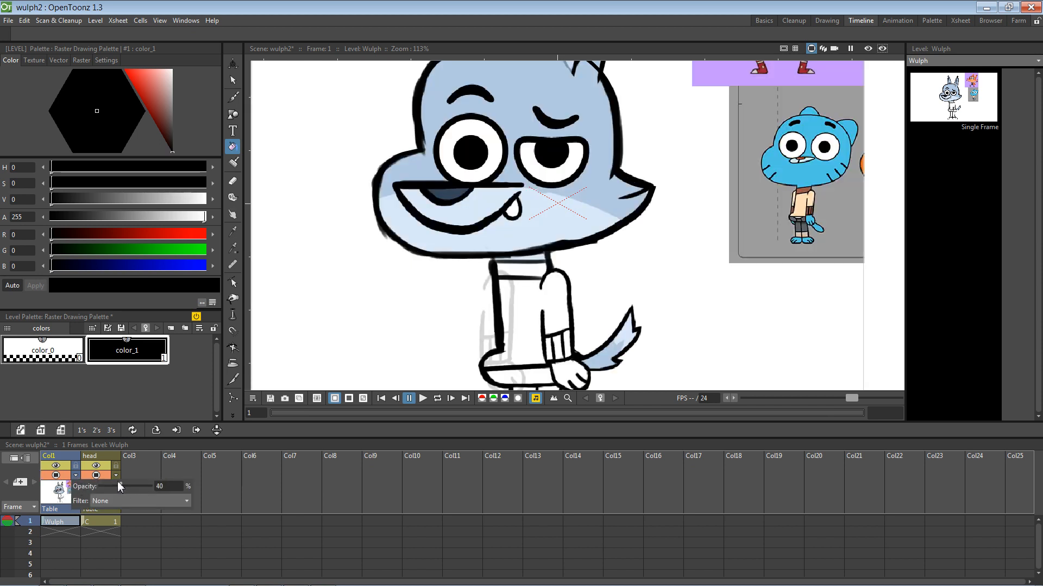
# Step: Fade the Wulph reference to low opacity, recentre the head, and select empty column 3
pyautogui.moveTo(104, 480)
pyautogui.mouseDown()
pyautogui.moveTo(113, 487)
pyautogui.moveTo(122, 476)
pyautogui.mouseUp()
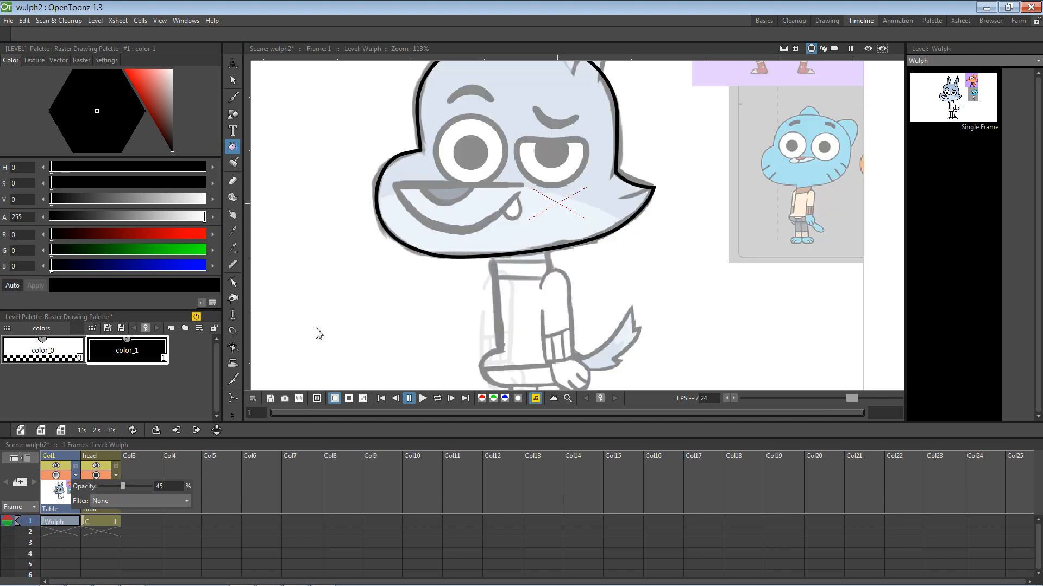
pyautogui.press('space')
pyautogui.moveTo(465, 291)
pyautogui.mouseDown()
pyautogui.moveTo(396, 344)
pyautogui.moveTo(384, 356)
pyautogui.moveTo(392, 363)
pyautogui.mouseUp()
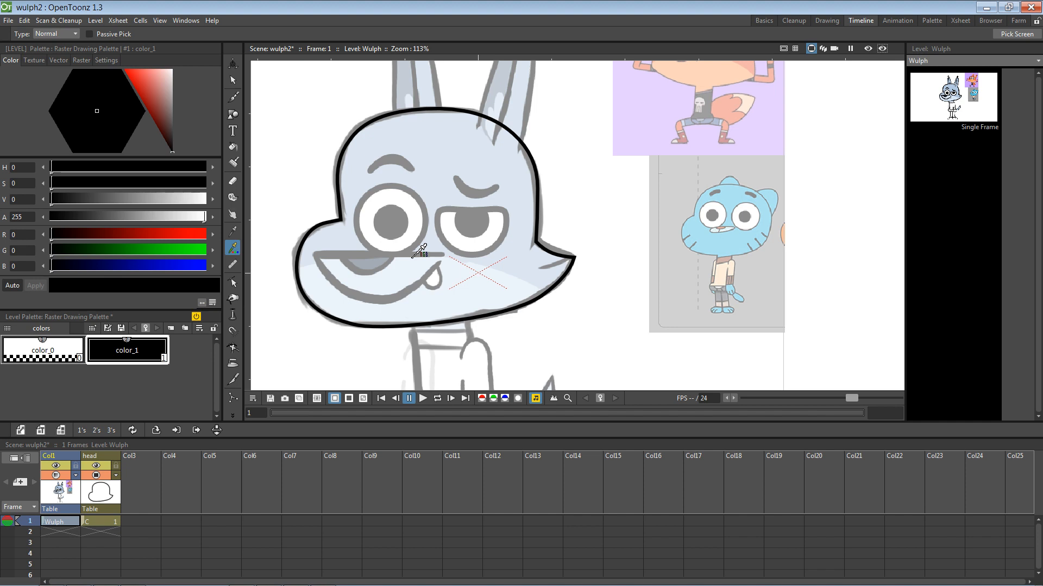
pyautogui.click(137, 458)
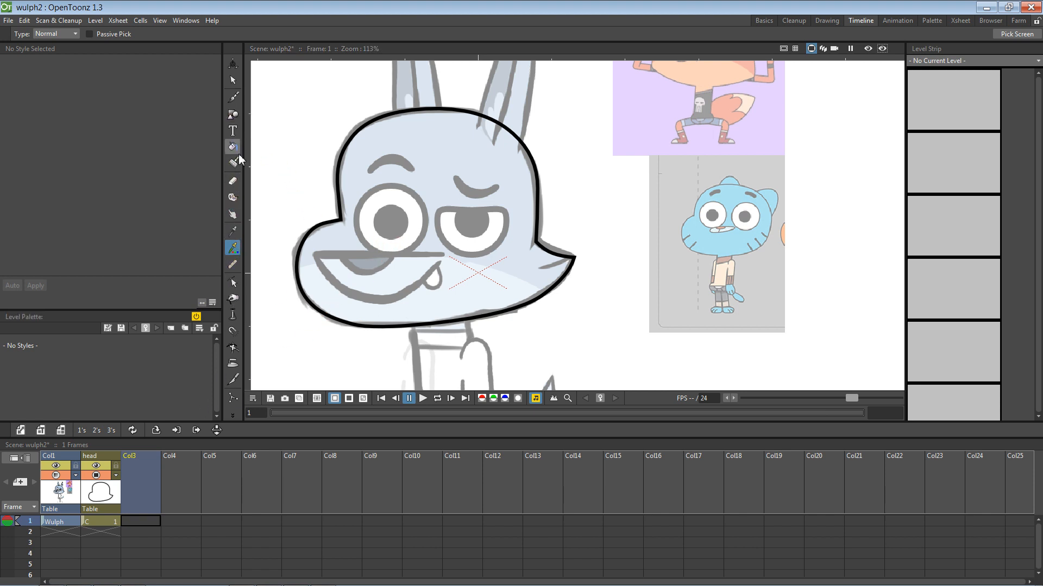
# Step: Draw a closed polyline mouth over the muzzle, flat on top and curved below
pyautogui.click(238, 119)
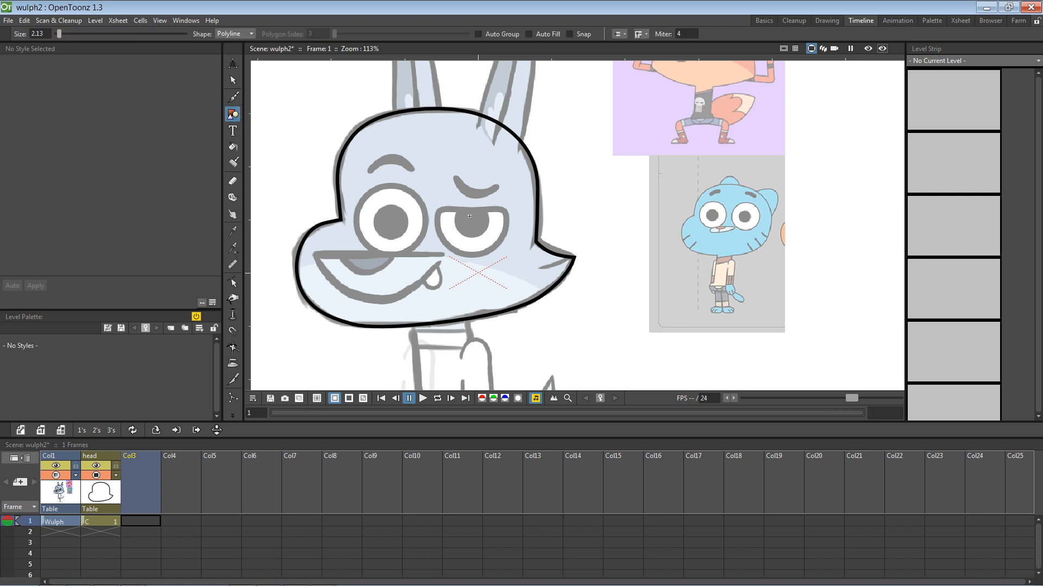
pyautogui.click(445, 256)
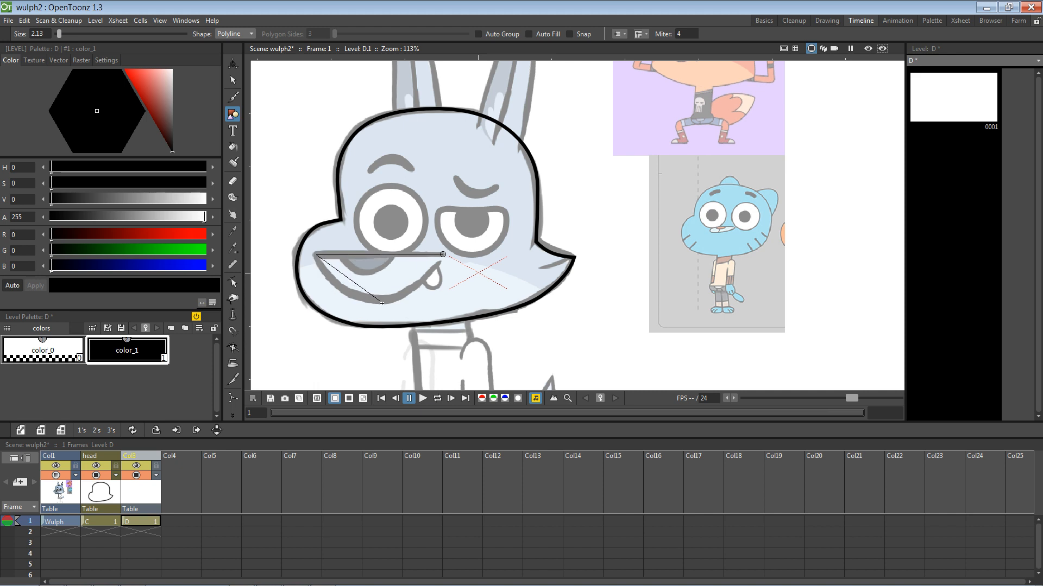
pyautogui.moveTo(379, 301); pyautogui.dragTo(418, 300)
pyautogui.click(443, 254)
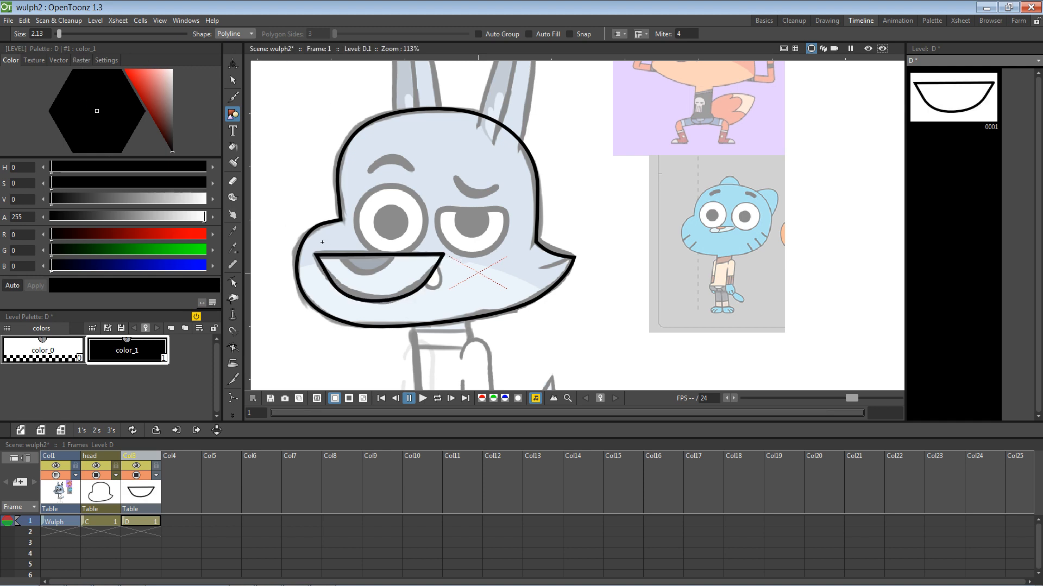
pyautogui.click(233, 282)
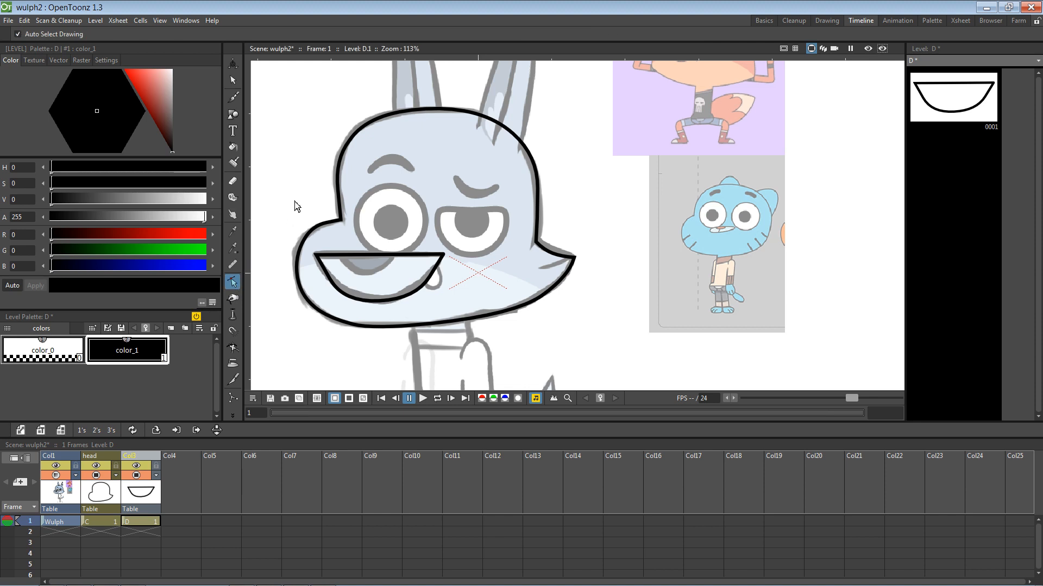
# Step: Round the mouth's left corner and smooth both sides of its lower curve into a bowl
pyautogui.click(318, 258)
pyautogui.moveTo(318, 259); pyautogui.dragTo(321, 277)
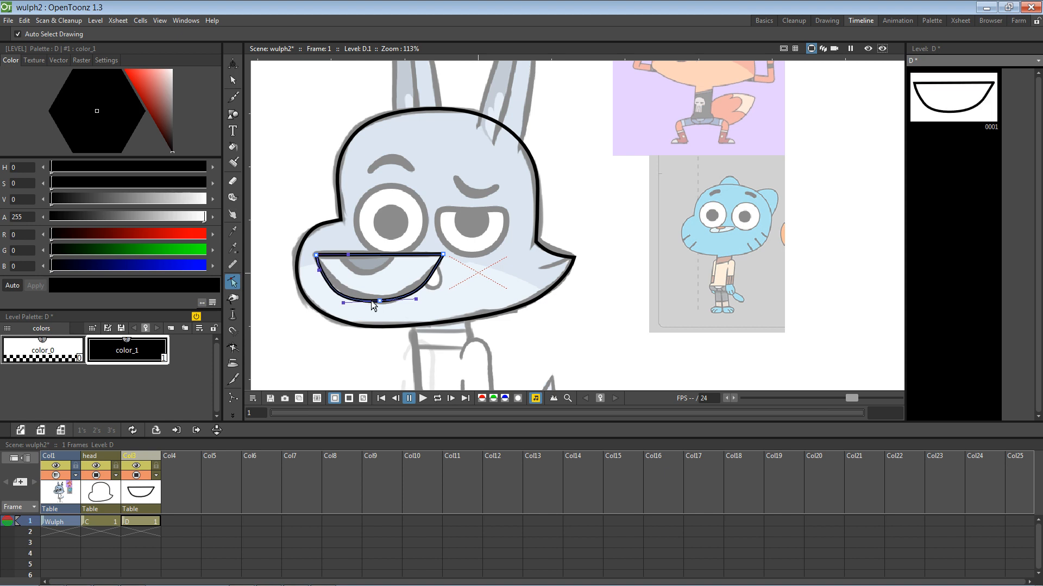
pyautogui.moveTo(349, 309); pyautogui.dragTo(363, 303)
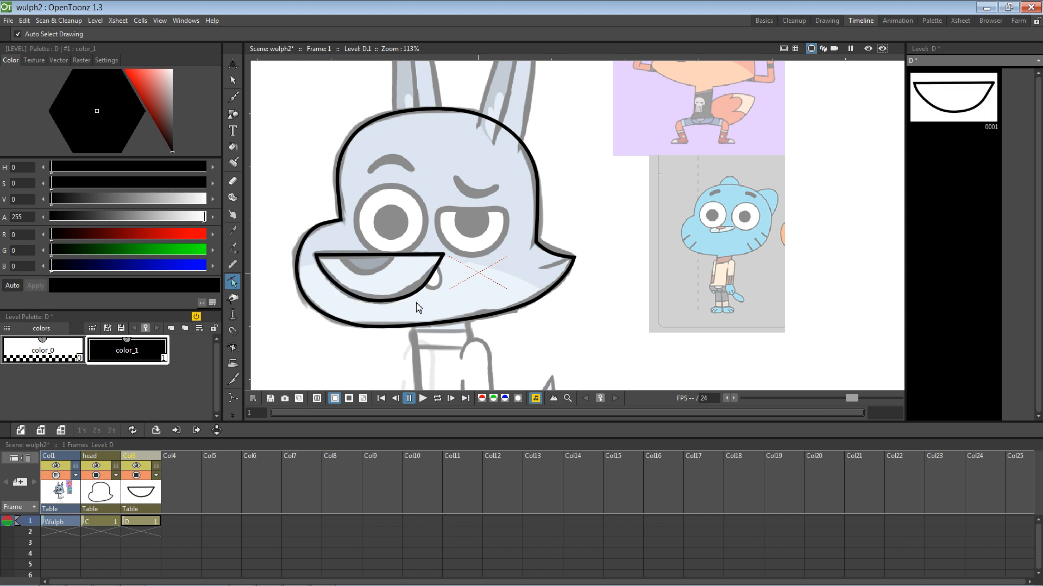
pyautogui.click(380, 301)
pyautogui.moveTo(414, 303)
pyautogui.mouseDown()
pyautogui.moveTo(412, 293)
pyautogui.moveTo(410, 302)
pyautogui.moveTo(388, 304)
pyautogui.mouseUp()
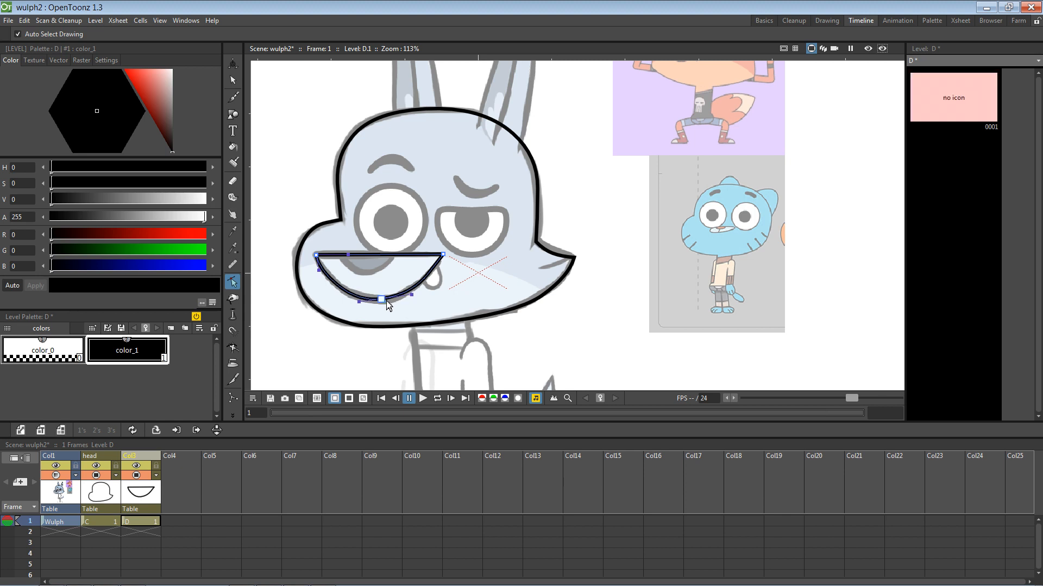
pyautogui.click(456, 287)
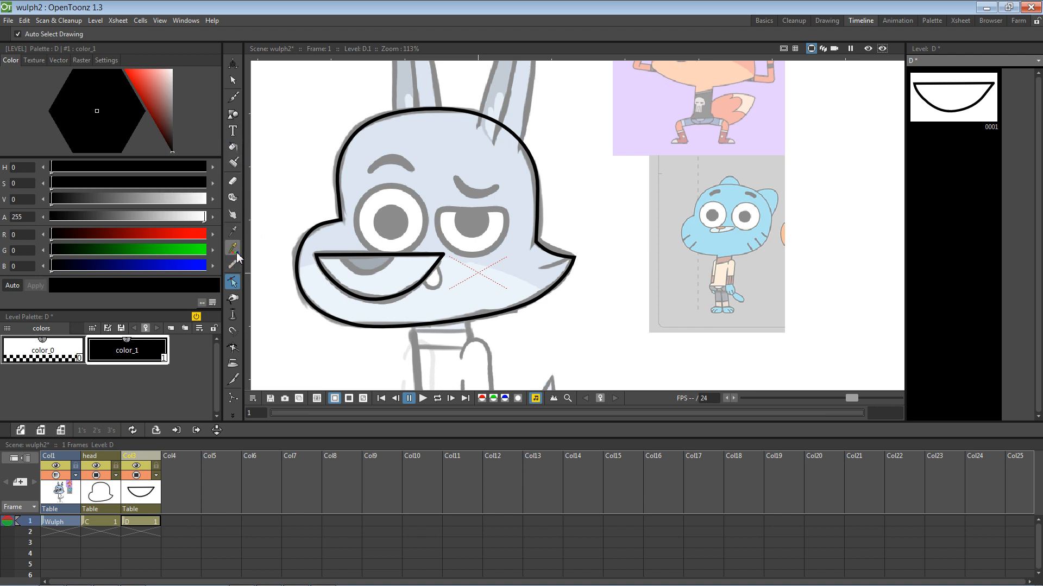
pyautogui.click(139, 495)
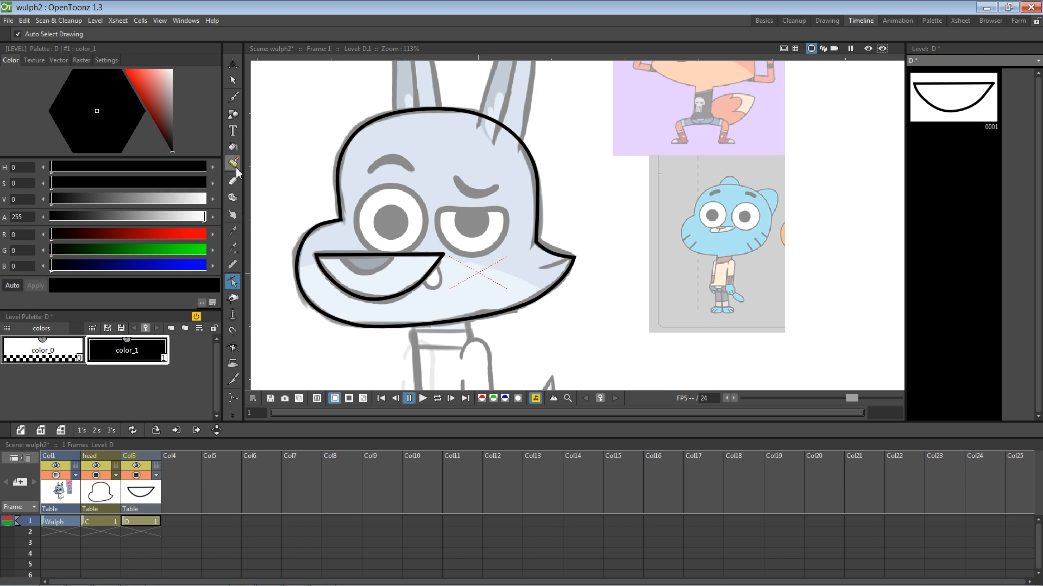
# Step: Draw a downward-bending polyline curve inside the mouth's left half, rising past its top
pyautogui.click(235, 118)
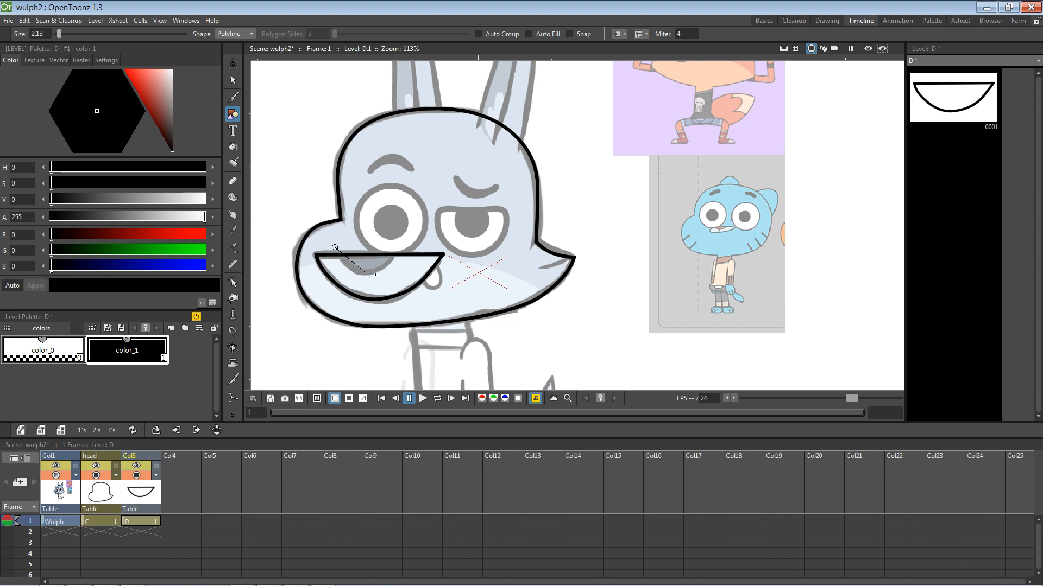
pyautogui.moveTo(367, 273); pyautogui.dragTo(385, 272)
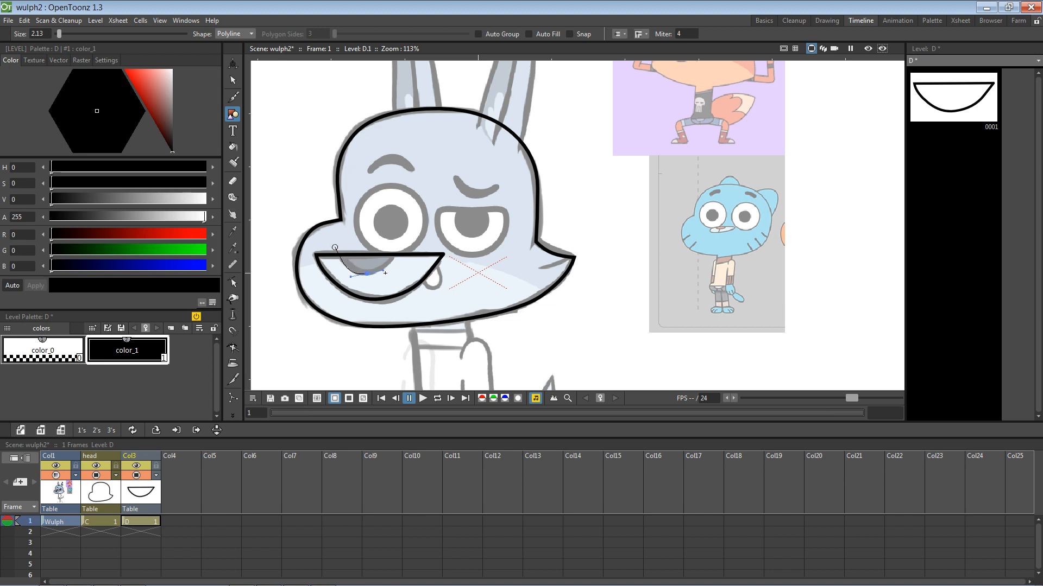
pyautogui.doubleClick(401, 244)
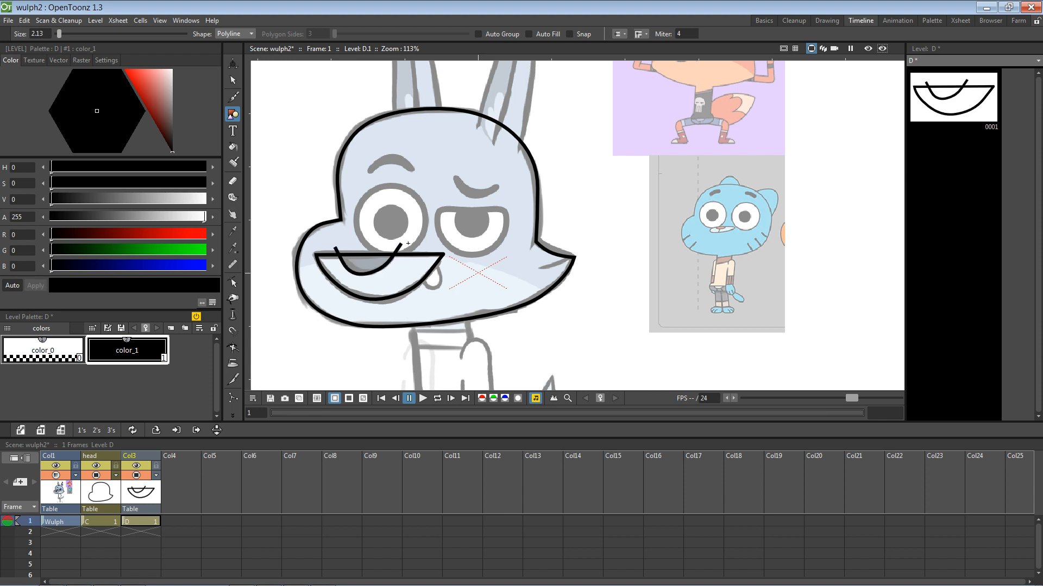
pyautogui.scroll(2, 373, 288)
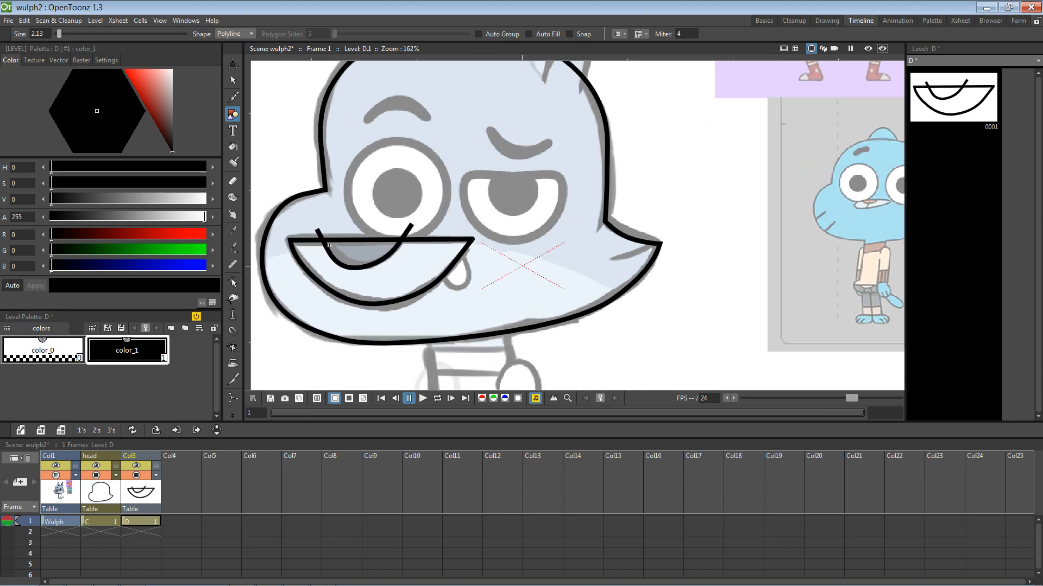
# Step: Round the inner mouth curve by adjusting its left end, lower handle and right endpoint
pyautogui.click(233, 282)
pyautogui.click(324, 240)
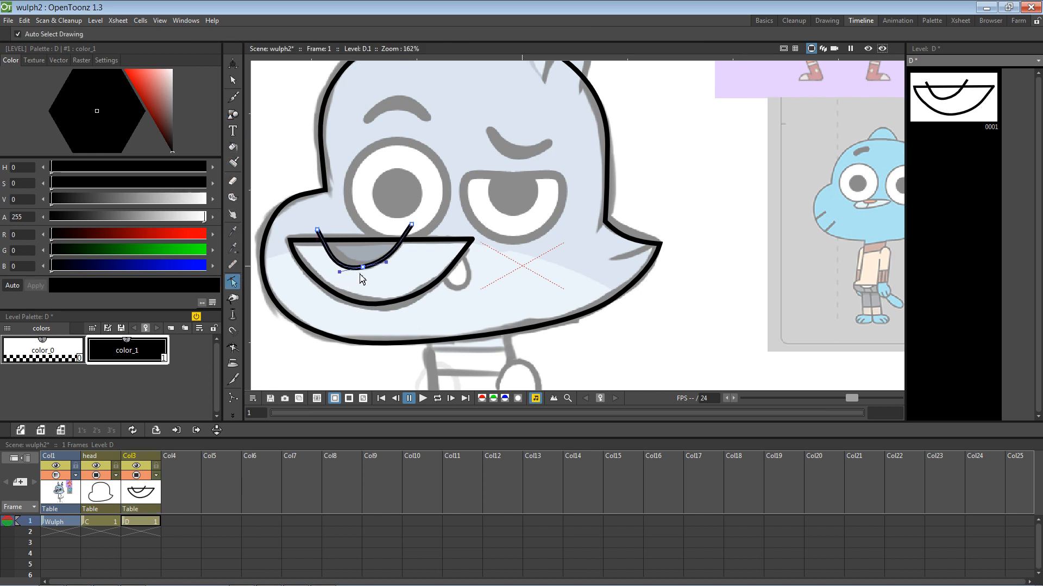
pyautogui.moveTo(386, 262); pyautogui.dragTo(367, 271)
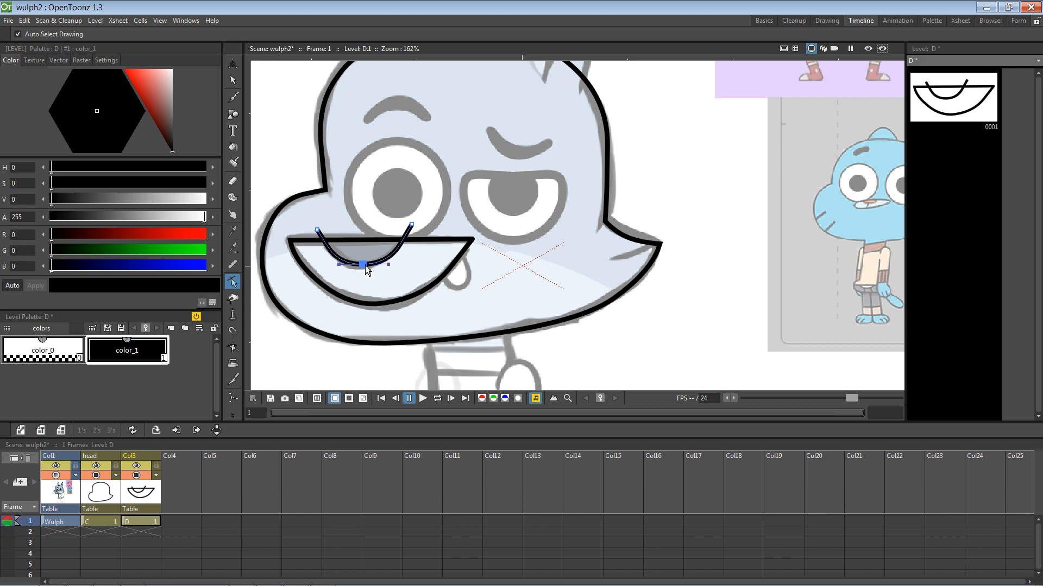
pyautogui.click(318, 231)
pyautogui.moveTo(319, 233); pyautogui.dragTo(345, 265)
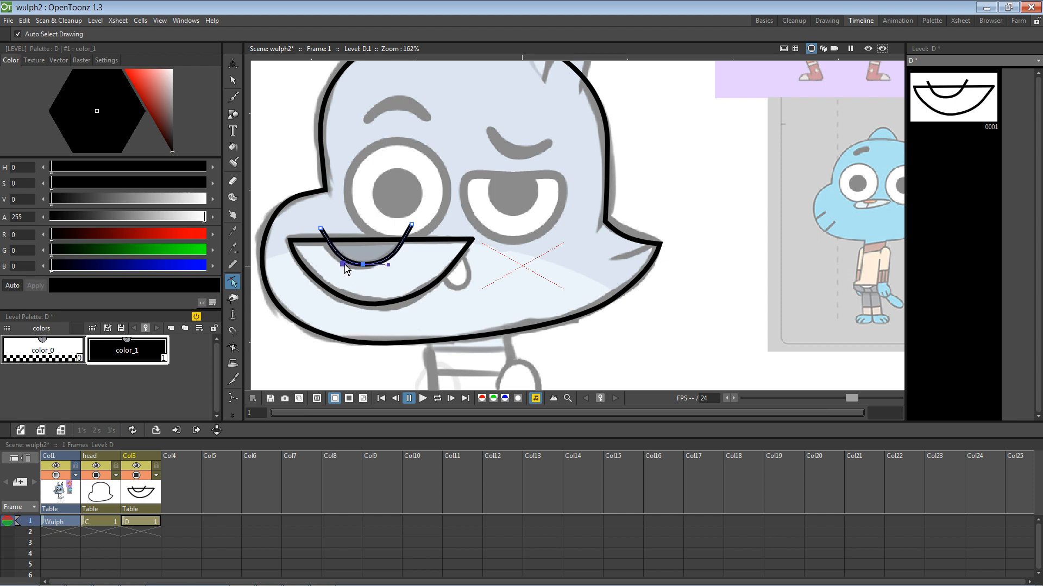
pyautogui.moveTo(321, 230); pyautogui.dragTo(322, 237)
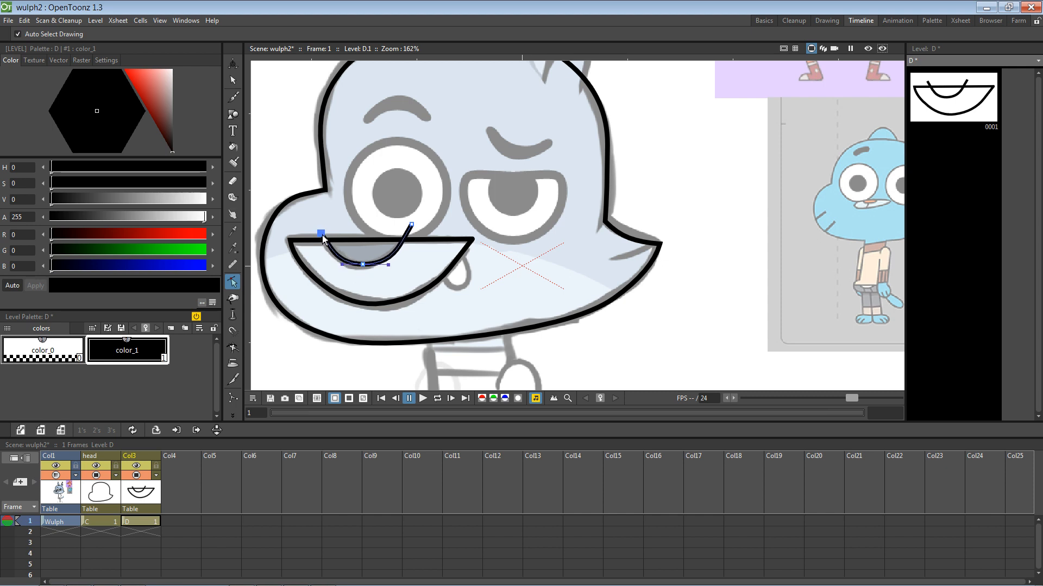
pyautogui.click(387, 265)
pyautogui.moveTo(387, 268); pyautogui.dragTo(385, 266)
pyautogui.click(411, 227)
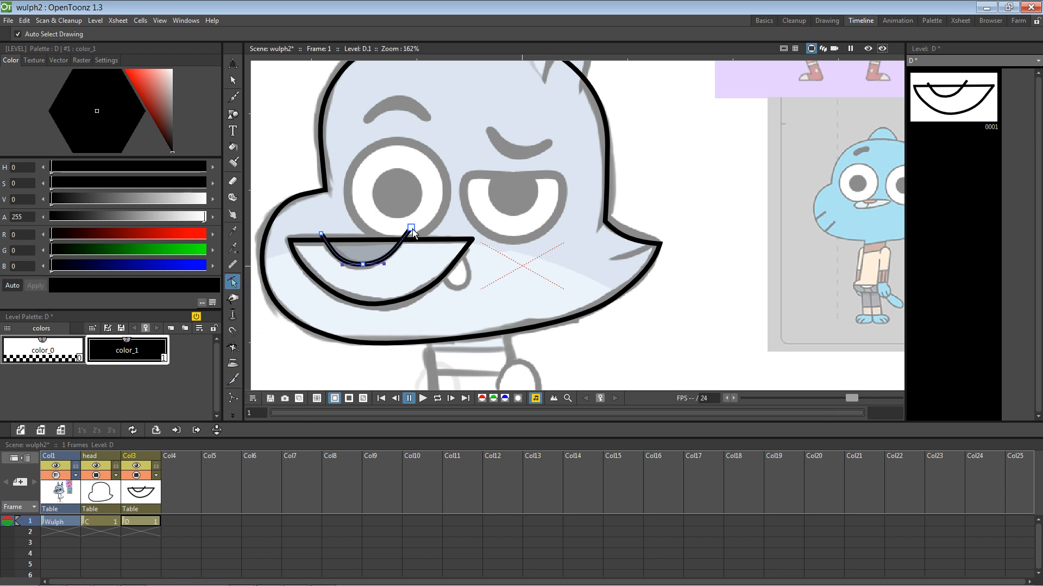
pyautogui.moveTo(413, 231)
pyautogui.mouseDown()
pyautogui.moveTo(430, 211)
pyautogui.moveTo(414, 232)
pyautogui.mouseUp()
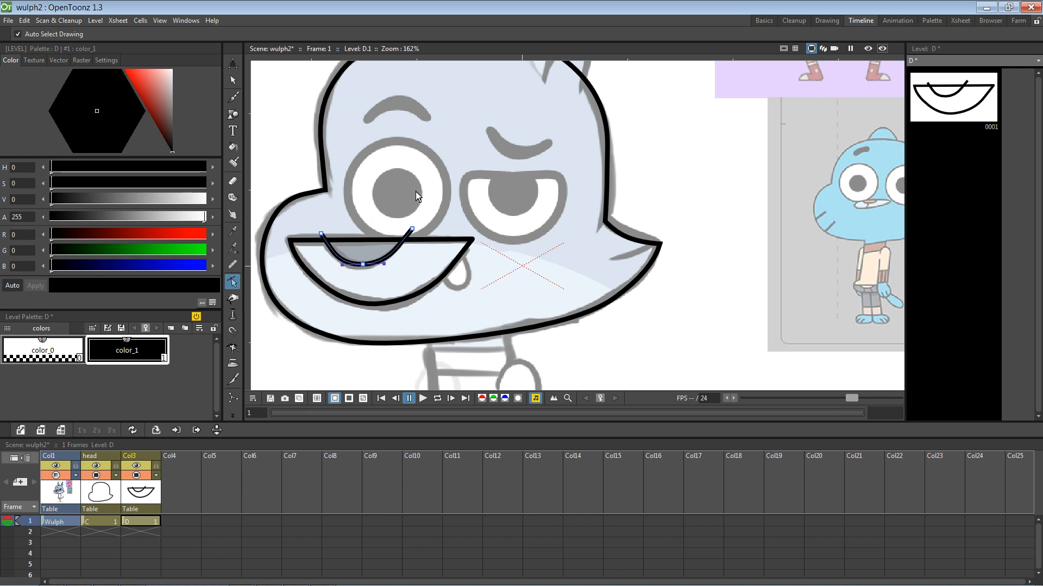
# Step: Raise the curve's left end above the mouth line and lower its bottom point slightly
pyautogui.scroll(6, 418, 228)
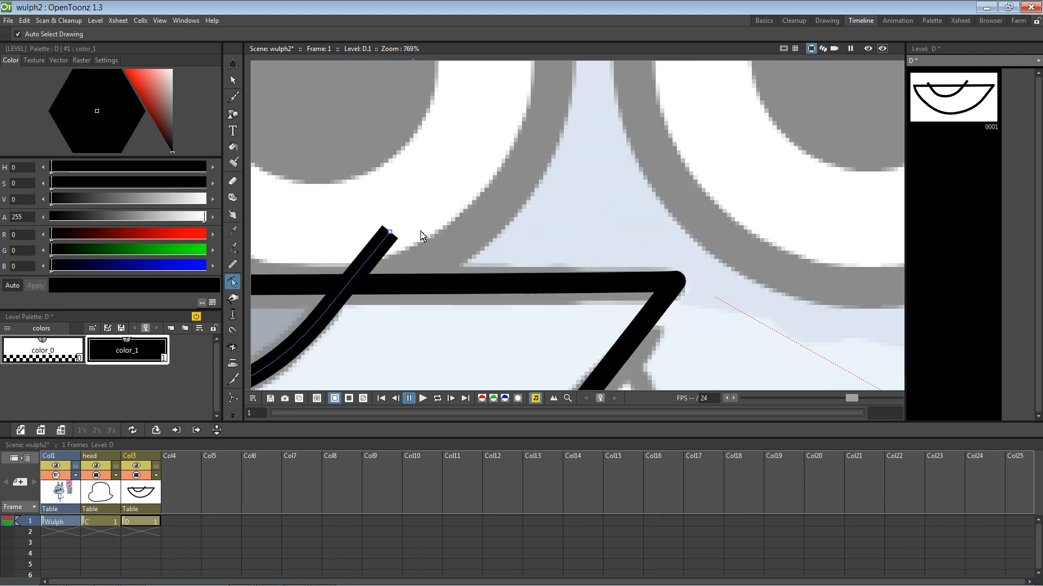
pyautogui.scroll(-2, 421, 231)
pyautogui.press('space')
pyautogui.moveTo(388, 219)
pyautogui.mouseDown()
pyautogui.moveTo(544, 186)
pyautogui.moveTo(541, 226)
pyautogui.moveTo(567, 190)
pyautogui.mouseUp()
pyautogui.click(543, 226)
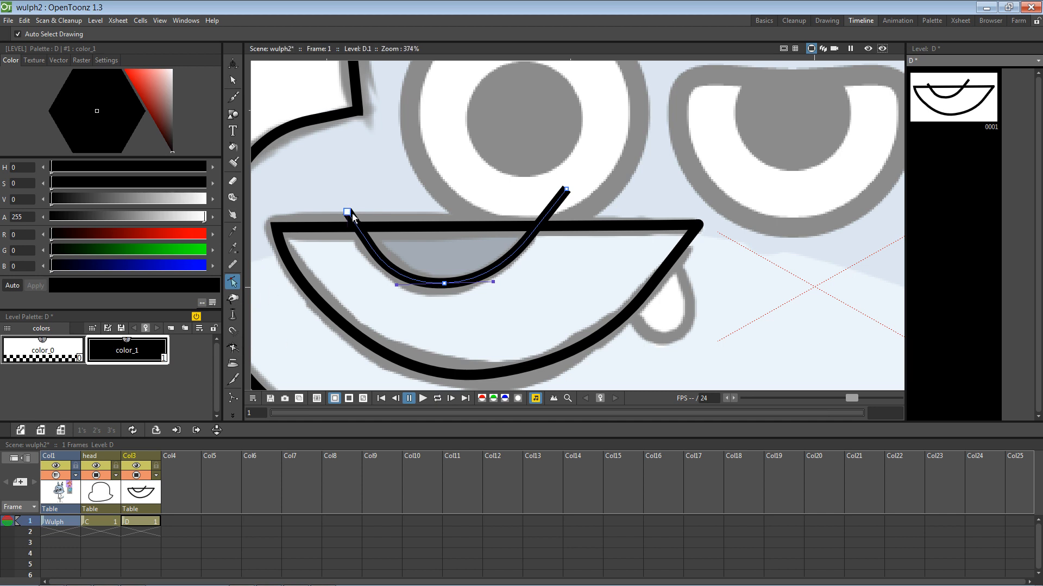
pyautogui.moveTo(348, 212); pyautogui.dragTo(337, 196)
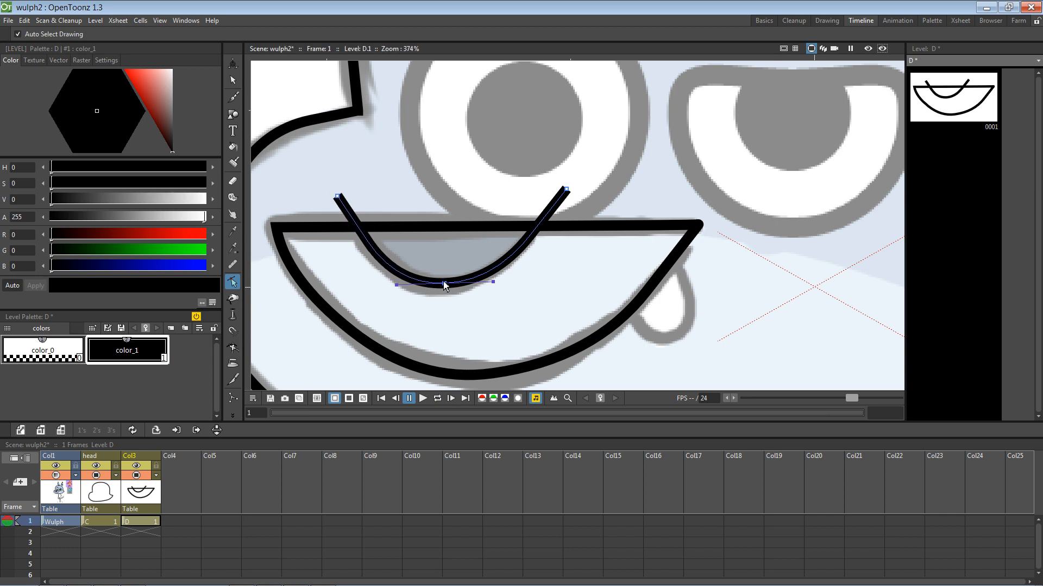
pyautogui.moveTo(444, 283); pyautogui.dragTo(443, 286)
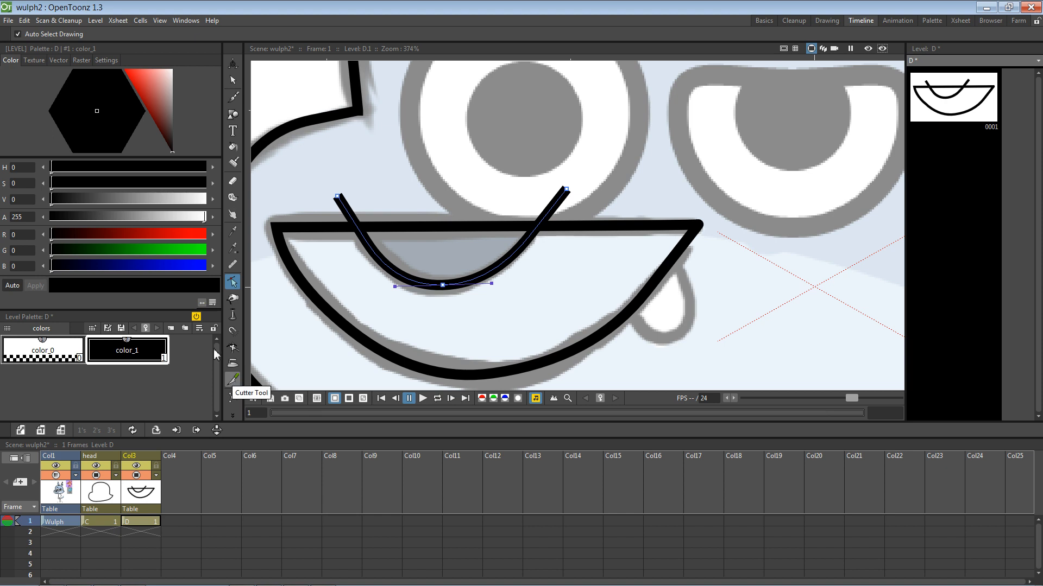
# Step: Cut the curve at the mouth's top line and delete the left and right stubs above it
pyautogui.click(233, 379)
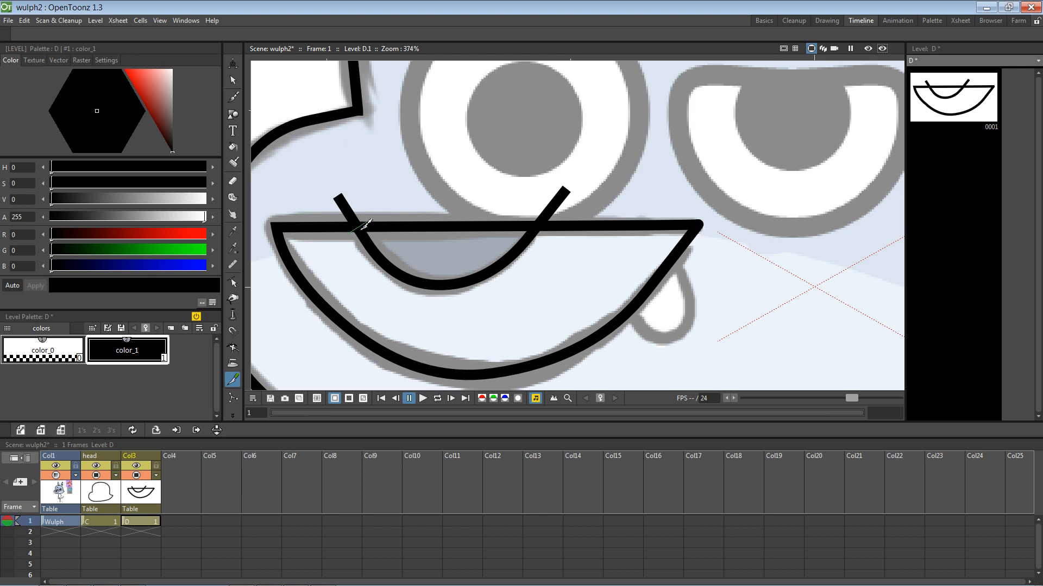
pyautogui.click(233, 80)
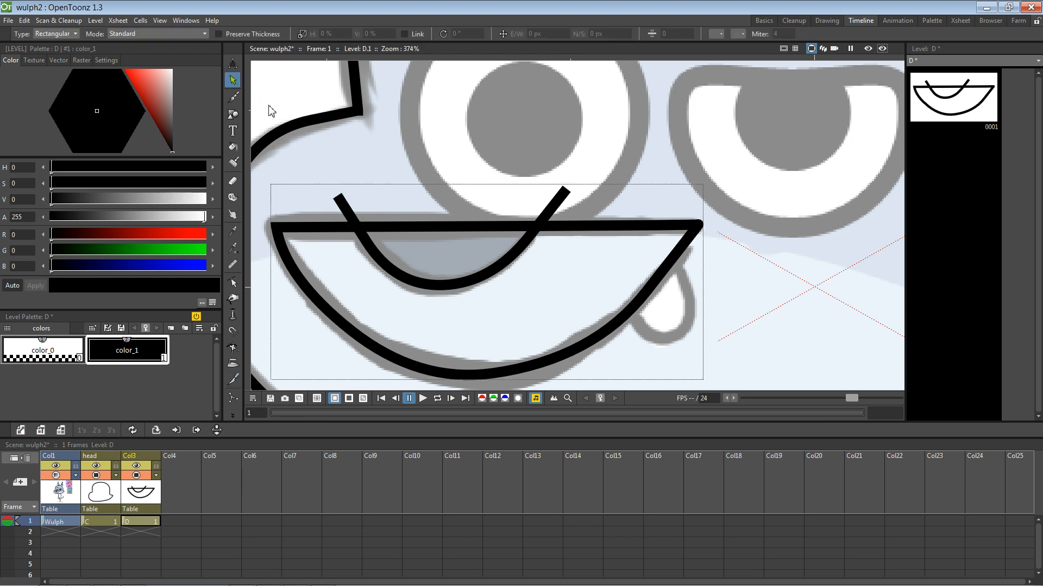
pyautogui.click(346, 209)
pyautogui.press('Delete')
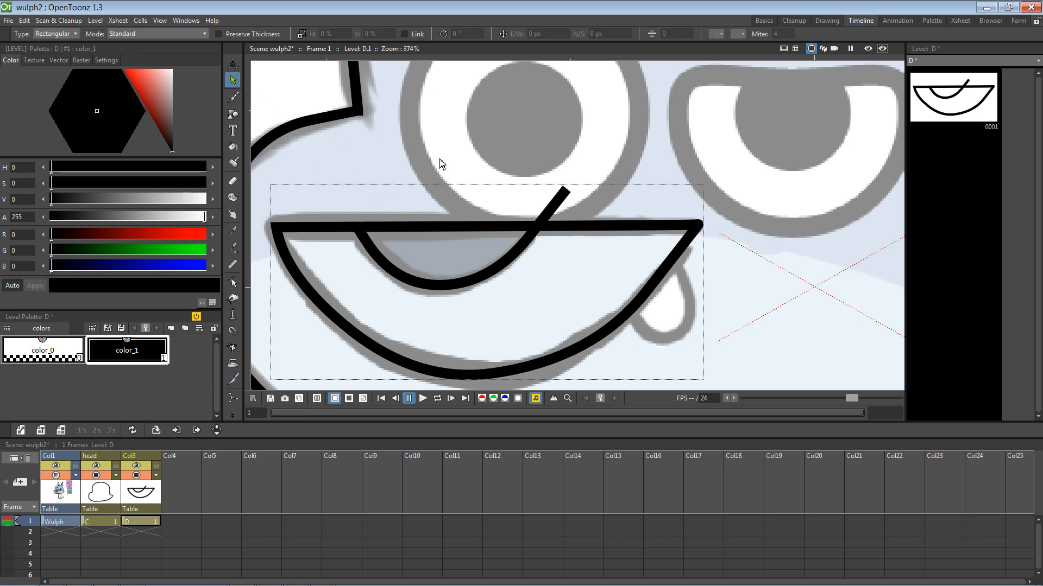
pyautogui.click(559, 199)
pyautogui.press('Delete')
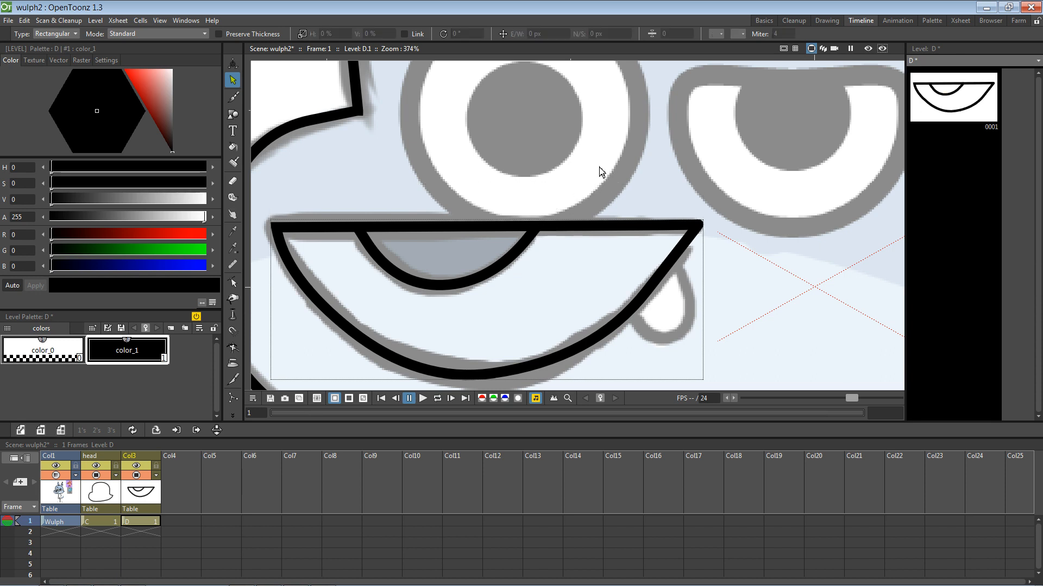
pyautogui.click(232, 147)
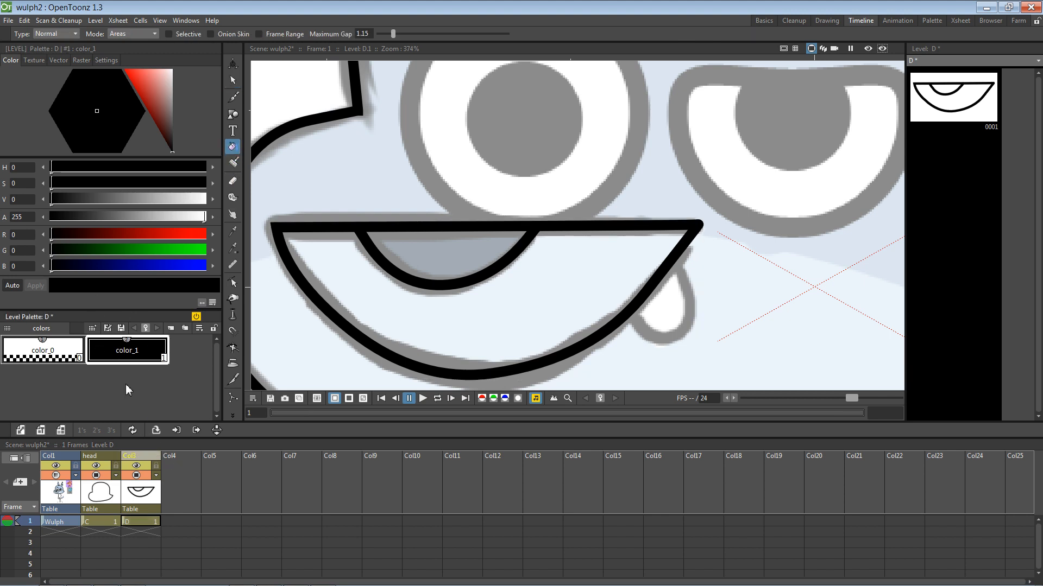
# Step: Copy color_4 from the head palette into level D and fill the half-moon dark blue-grey
pyautogui.click(103, 455)
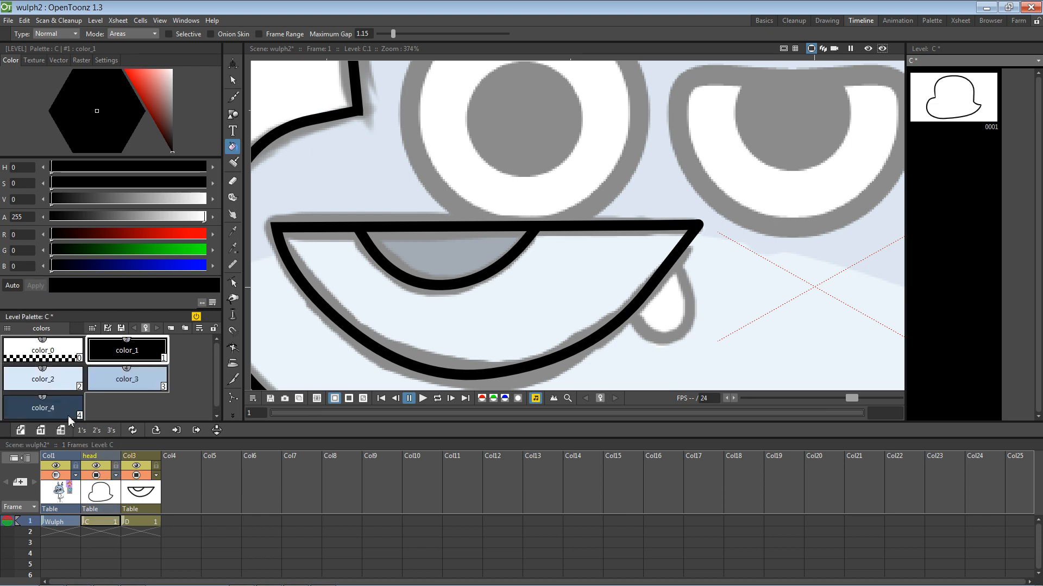
pyautogui.click(69, 415)
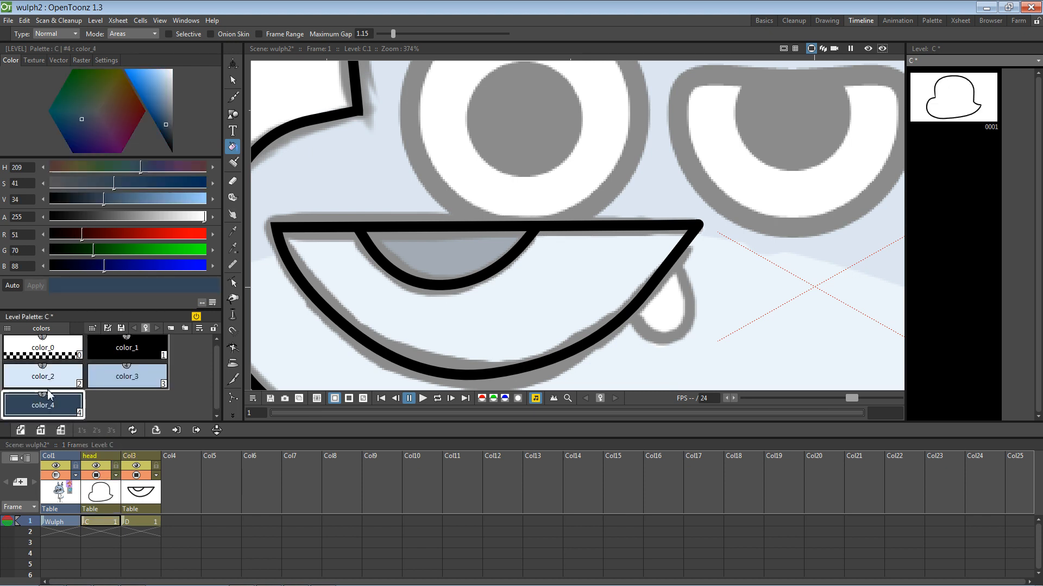
pyautogui.click(136, 491)
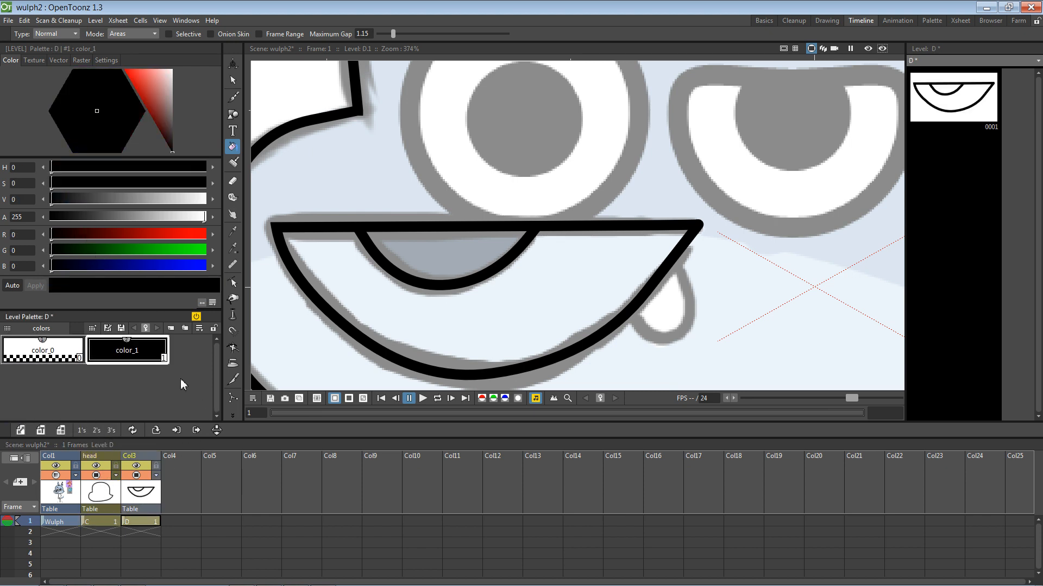
pyautogui.rightClick(168, 379)
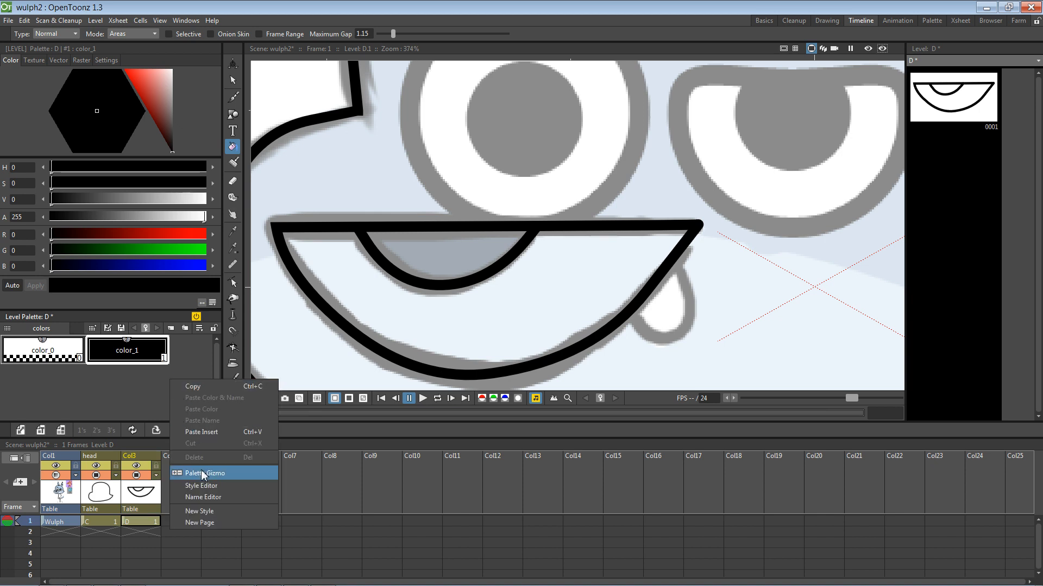
pyautogui.click(199, 432)
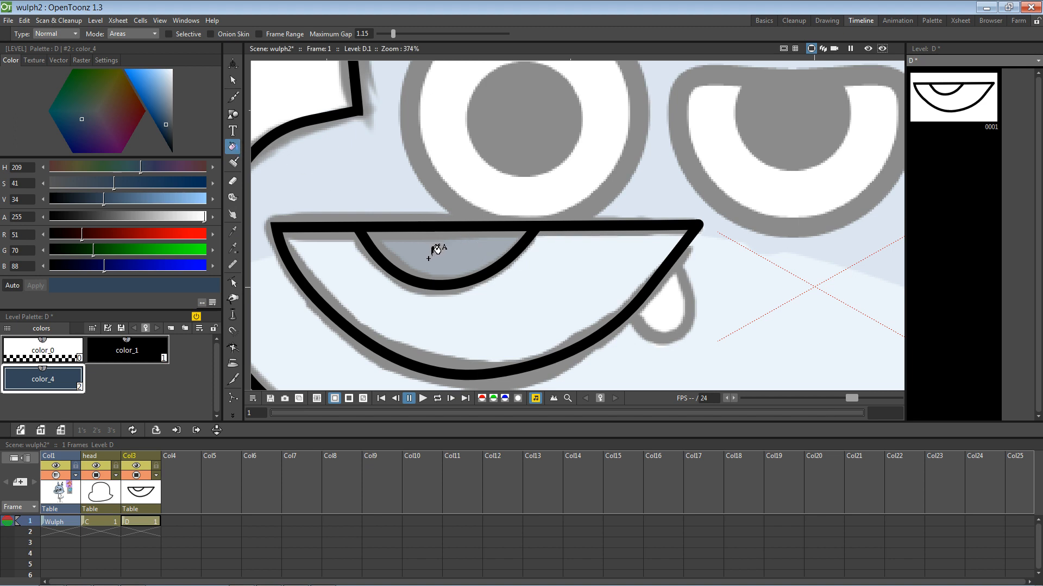
pyautogui.click(436, 247)
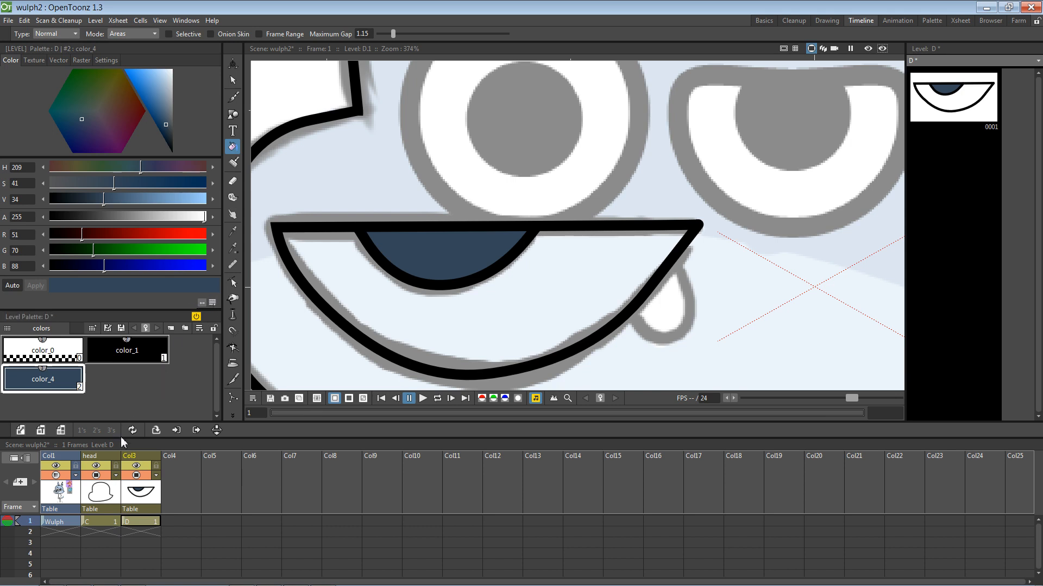
# Step: Copy light blue color_2 into level D's palette and fill the lower mouth area with it
pyautogui.click(98, 497)
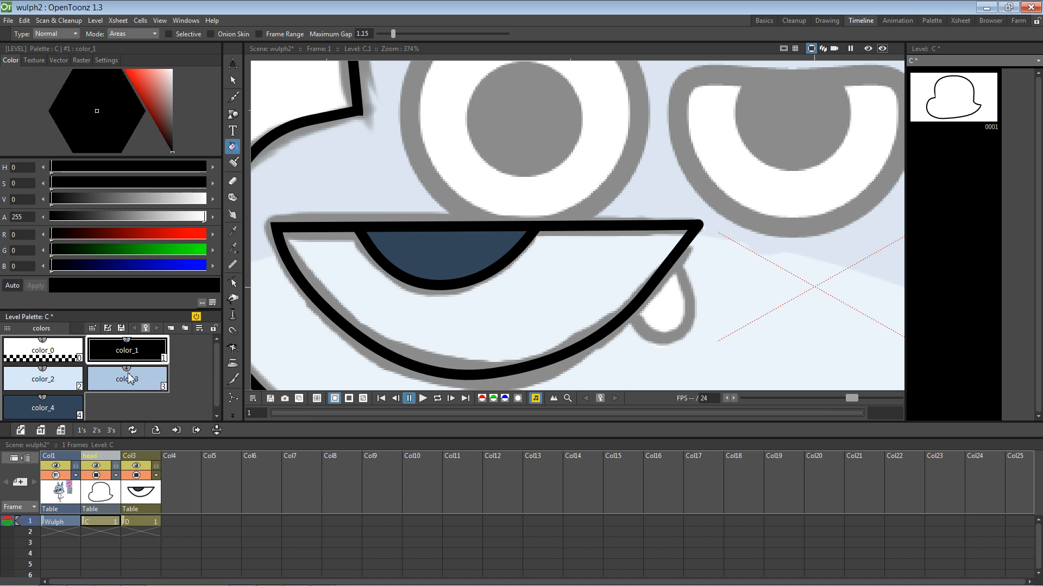
pyautogui.click(61, 384)
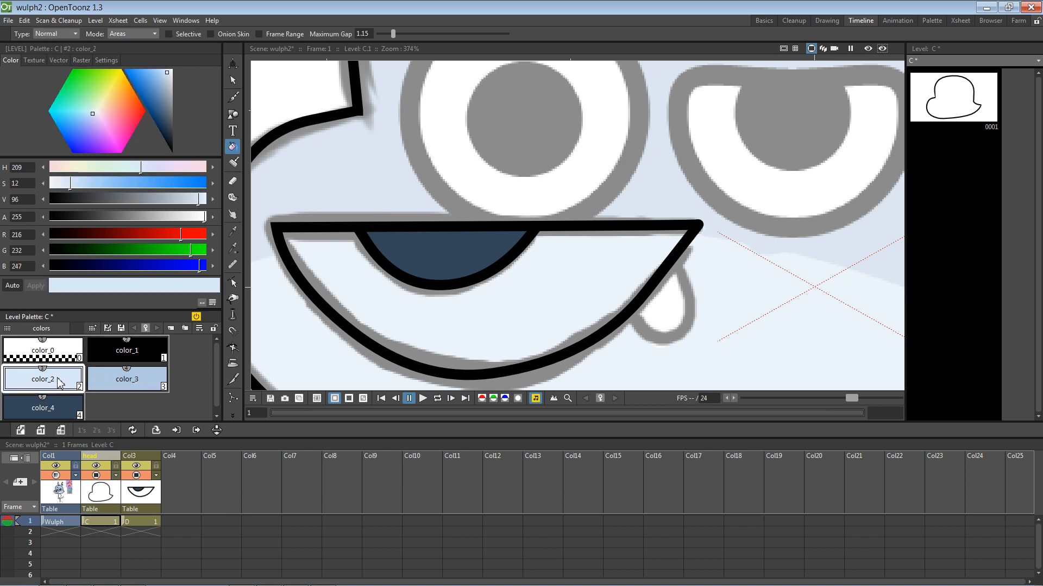
pyautogui.click(143, 493)
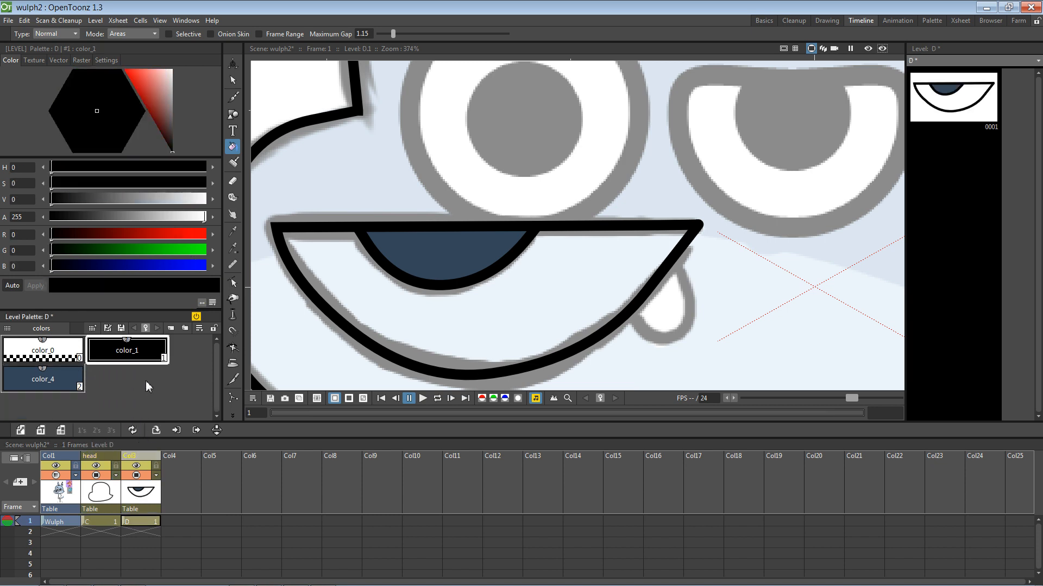
pyautogui.hotkey('ctrl', 'v')
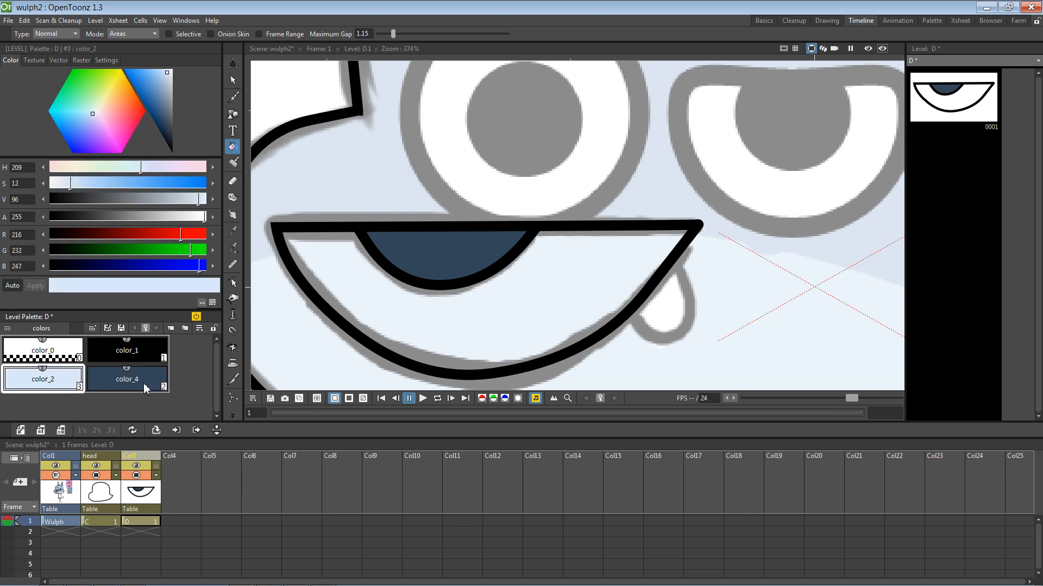
pyautogui.click(532, 309)
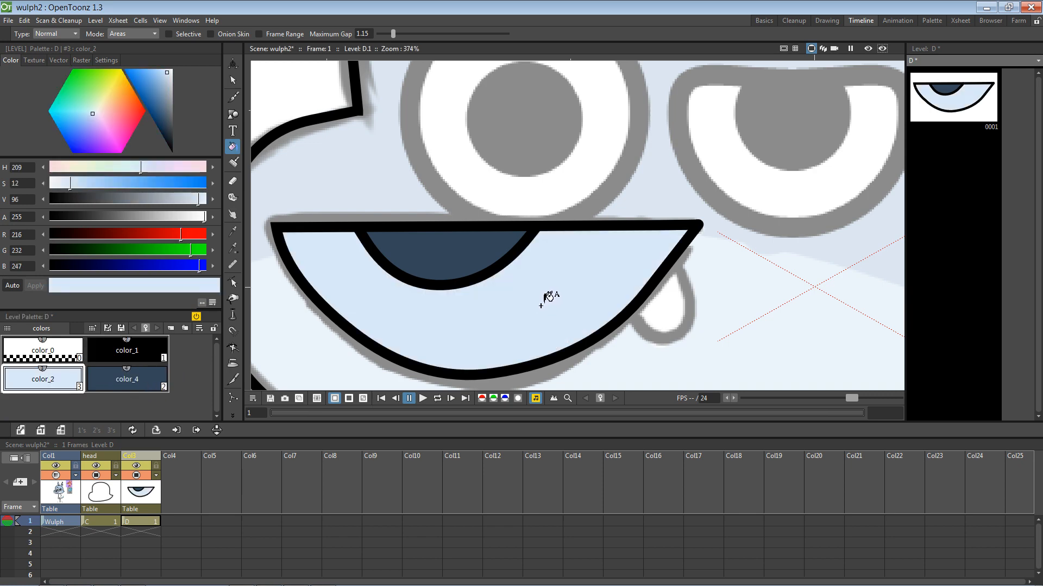
pyautogui.scroll(-1, 539, 301)
pyautogui.scroll(-4, 539, 300)
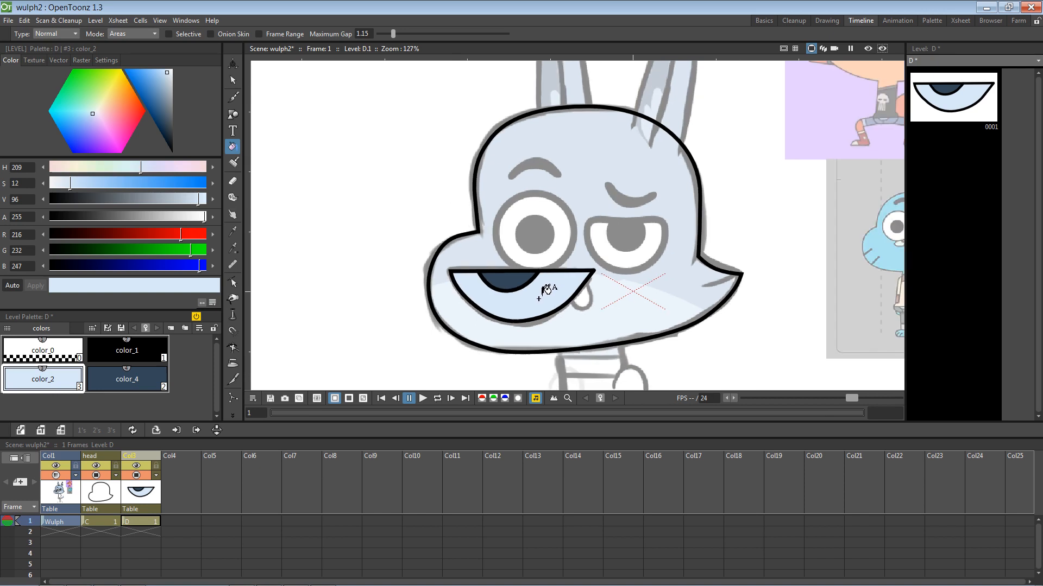
# Step: Undo an accidental black fill and fill the head shape with light blue color_2
pyautogui.click(100, 521)
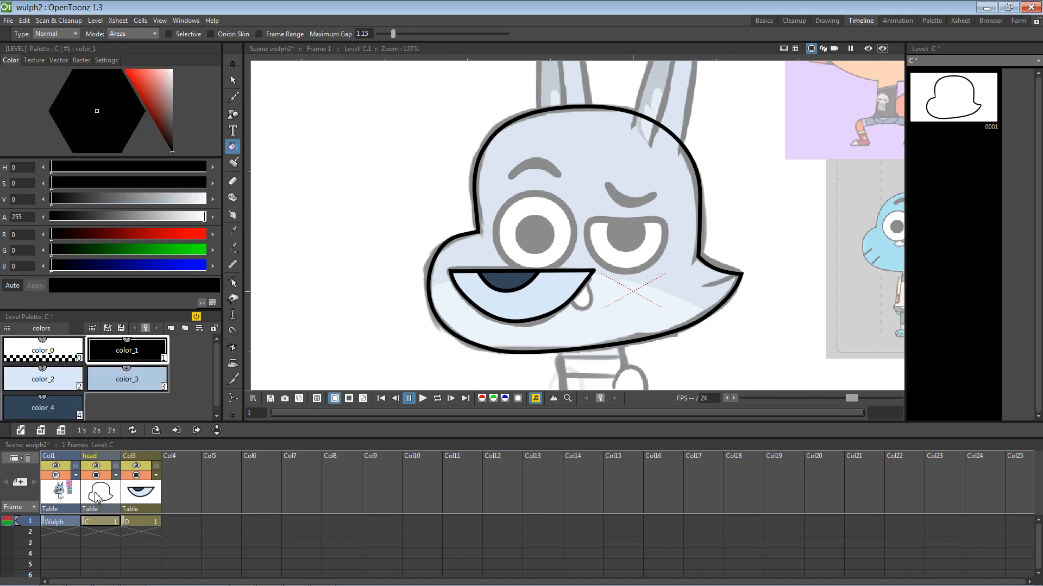
pyautogui.click(621, 172)
pyautogui.hotkey('ctrl', 'z')
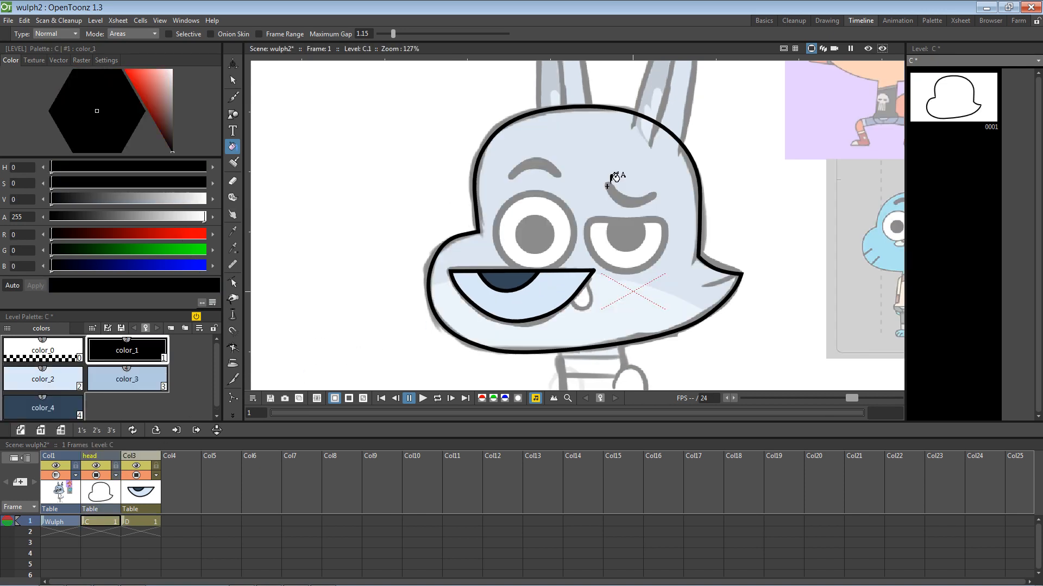
pyautogui.click(139, 492)
pyautogui.click(99, 493)
pyautogui.click(59, 375)
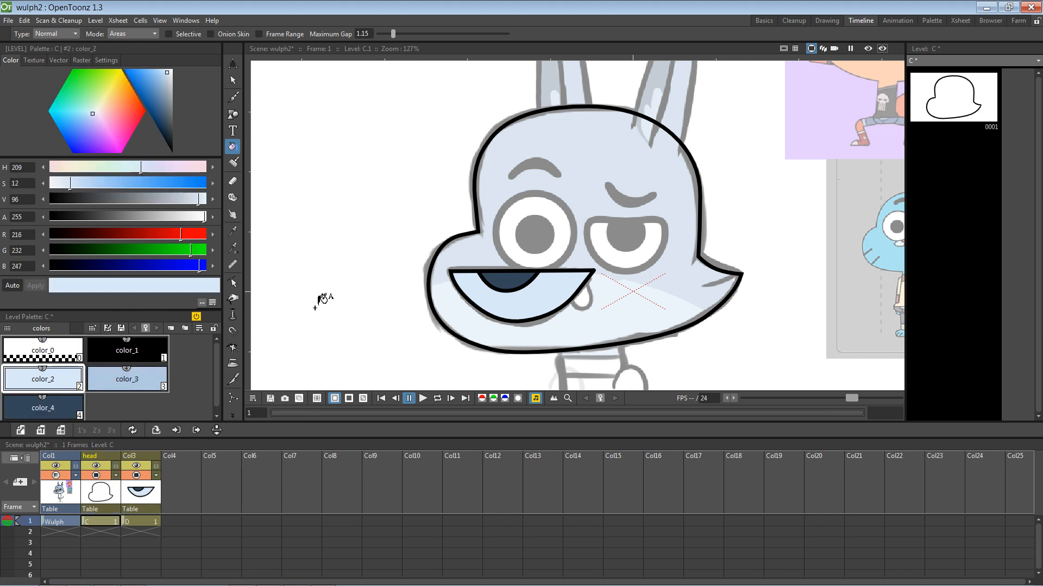
pyautogui.click(667, 285)
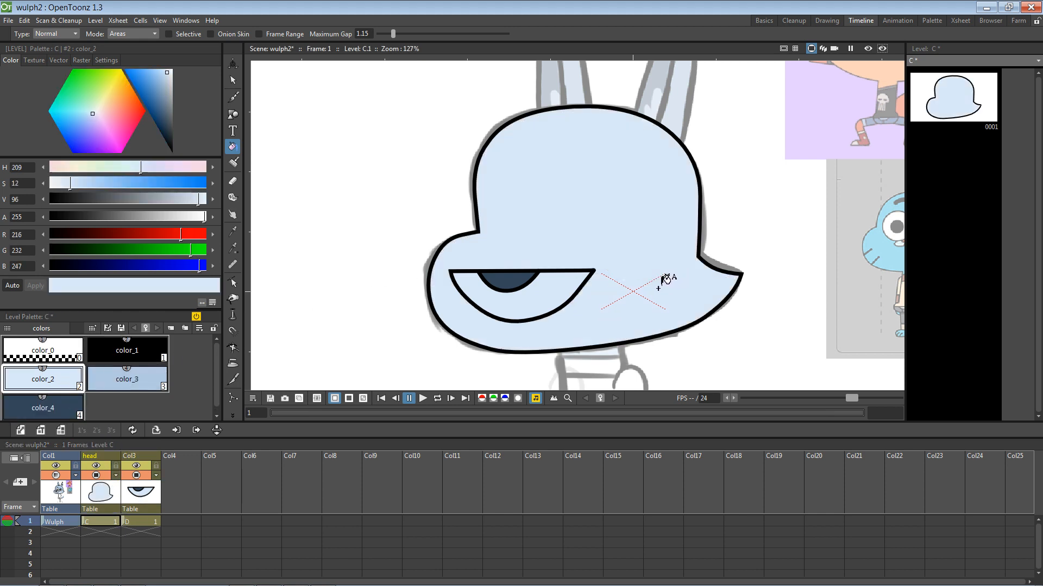
# Step: Fill the cheek area with color_3, then select the transparent color_0 style for polyline drawing
pyautogui.click(141, 495)
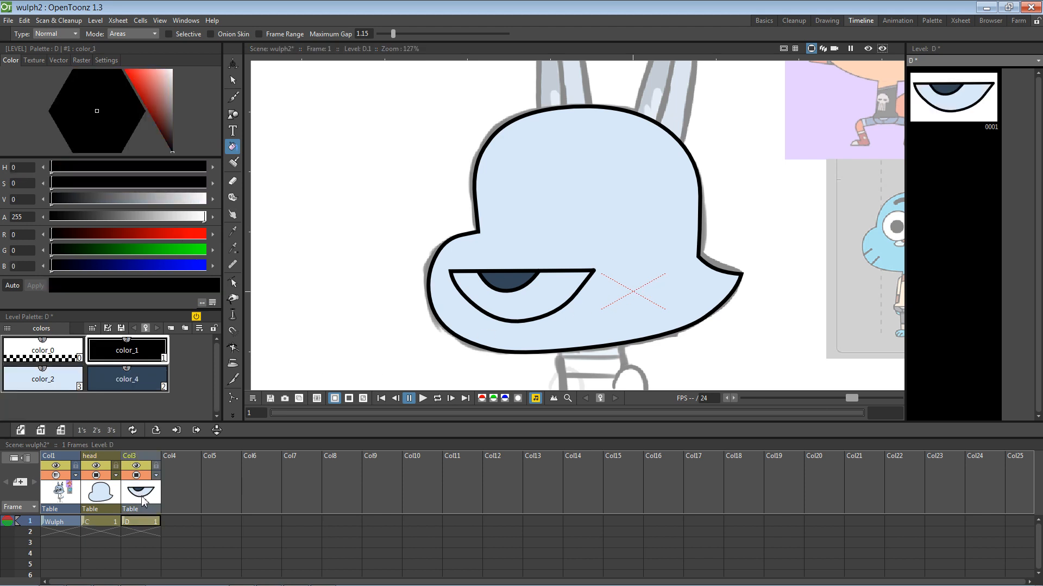
pyautogui.click(109, 499)
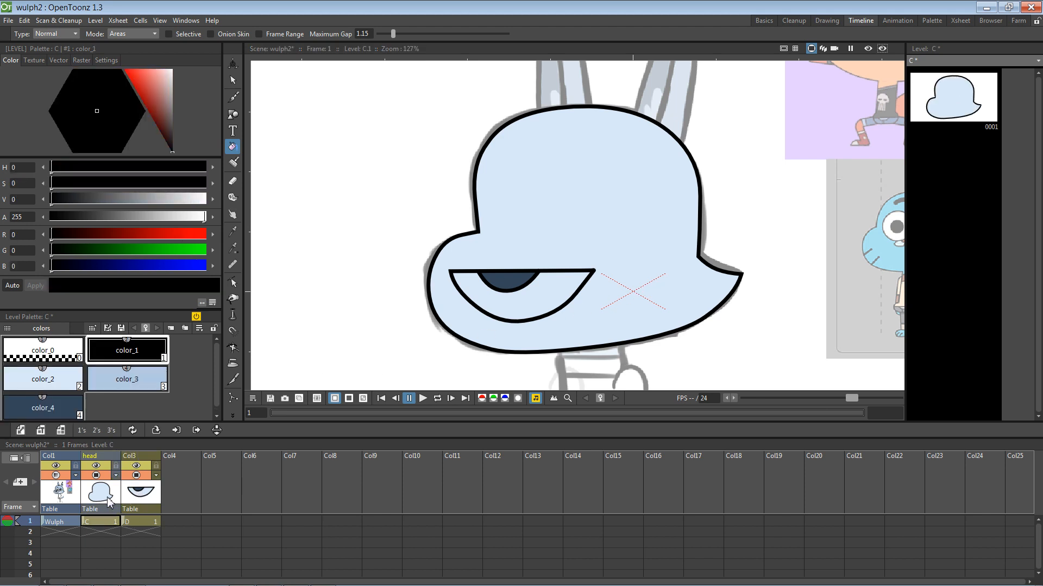
pyautogui.click(156, 374)
pyautogui.click(641, 219)
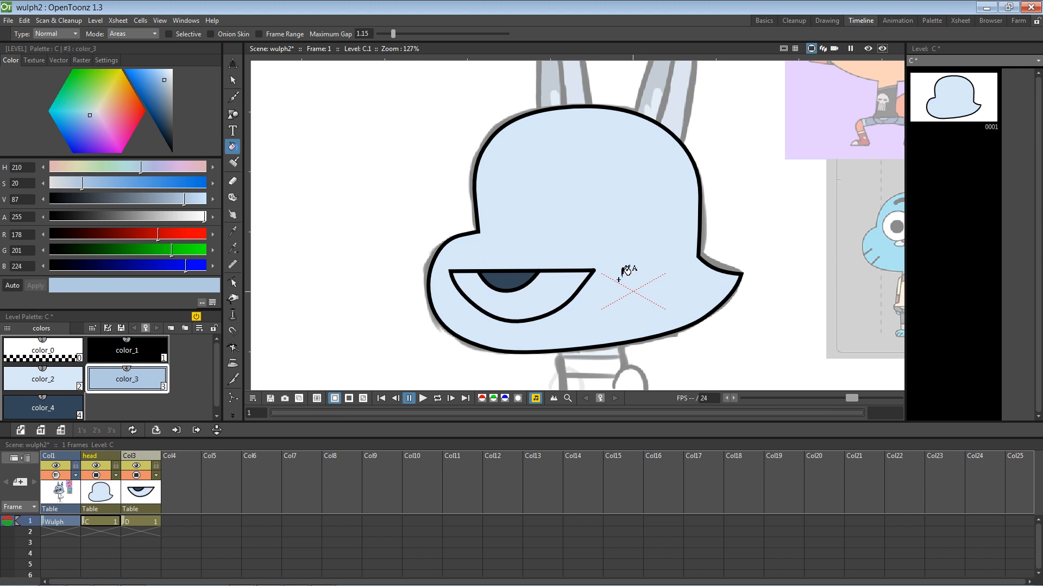
pyautogui.click(95, 487)
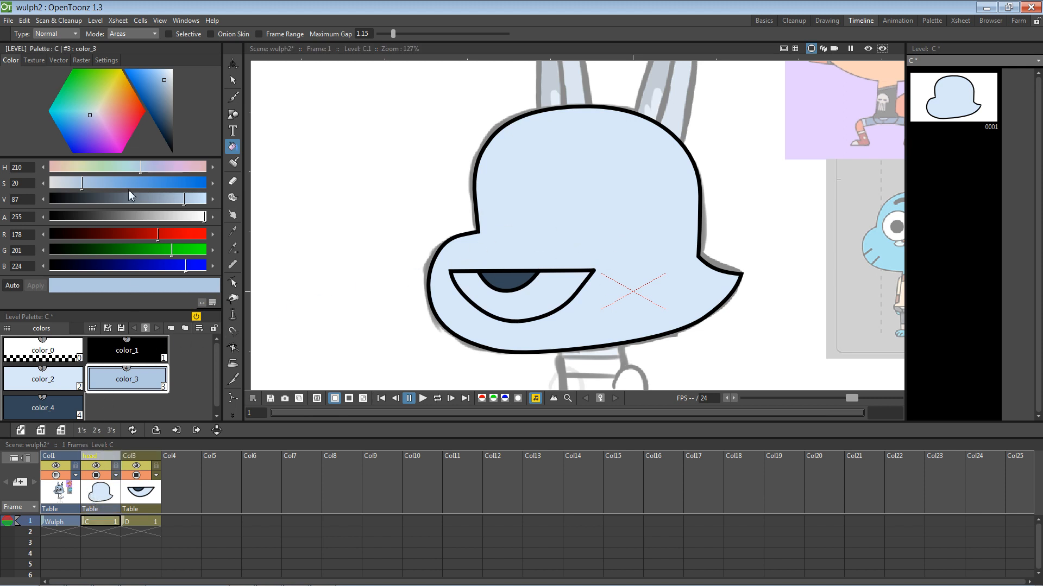
pyautogui.click(66, 348)
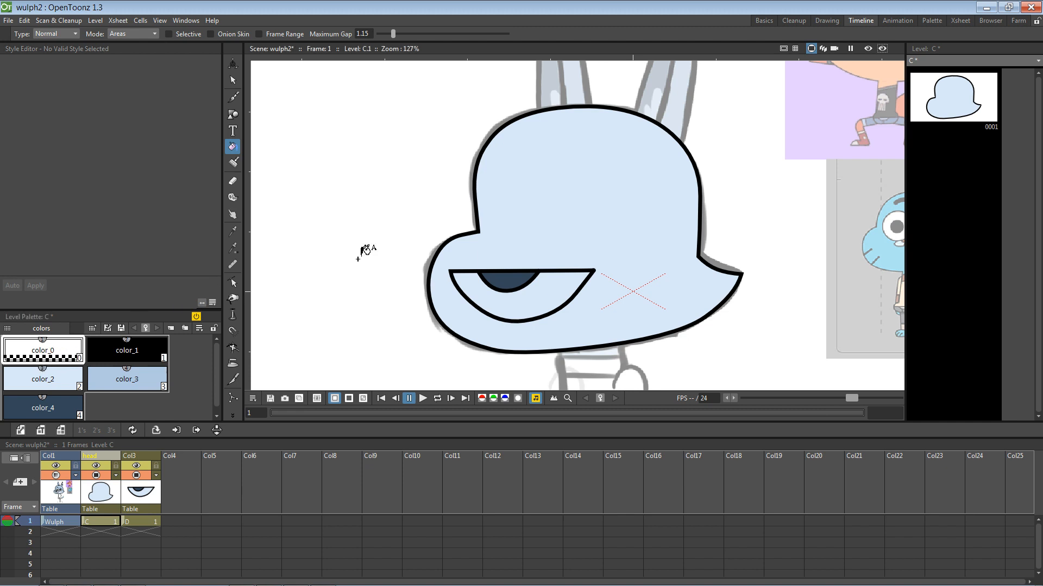
pyautogui.click(232, 114)
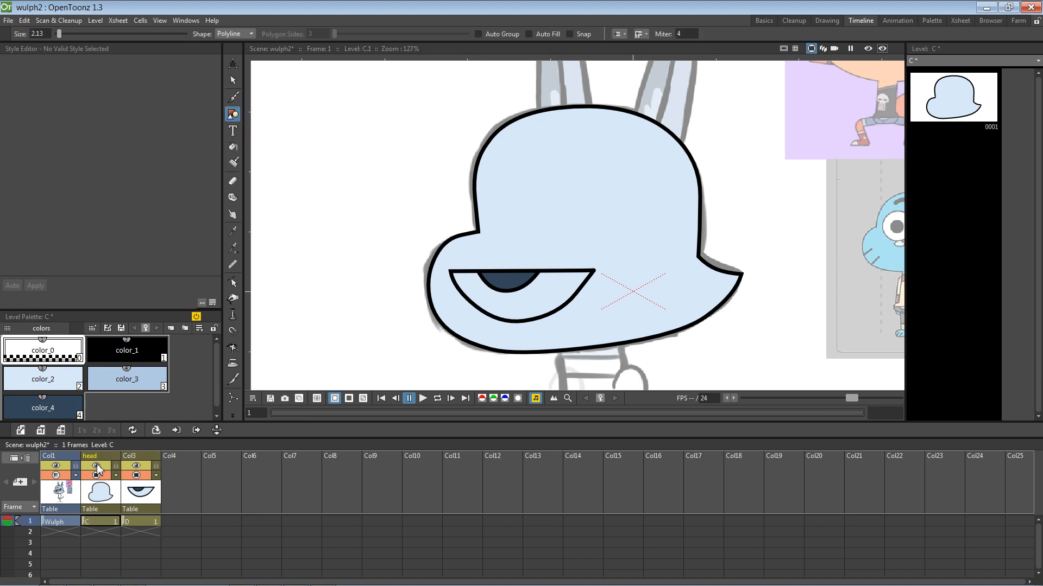
# Step: Fade the head column's opacity and dim the mouth column in the viewer
pyautogui.click(116, 477)
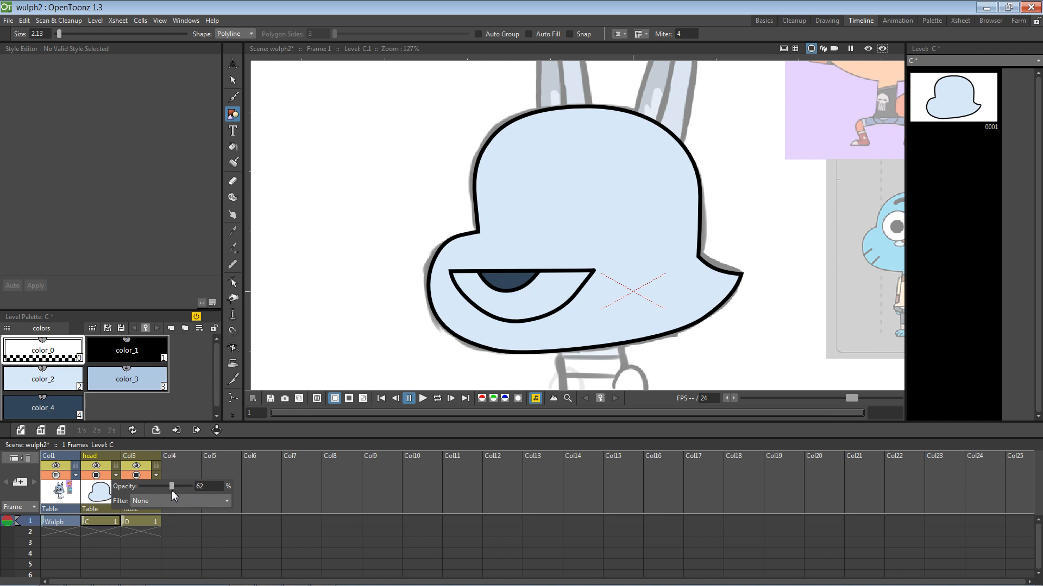
pyautogui.moveTo(190, 486); pyautogui.dragTo(147, 487)
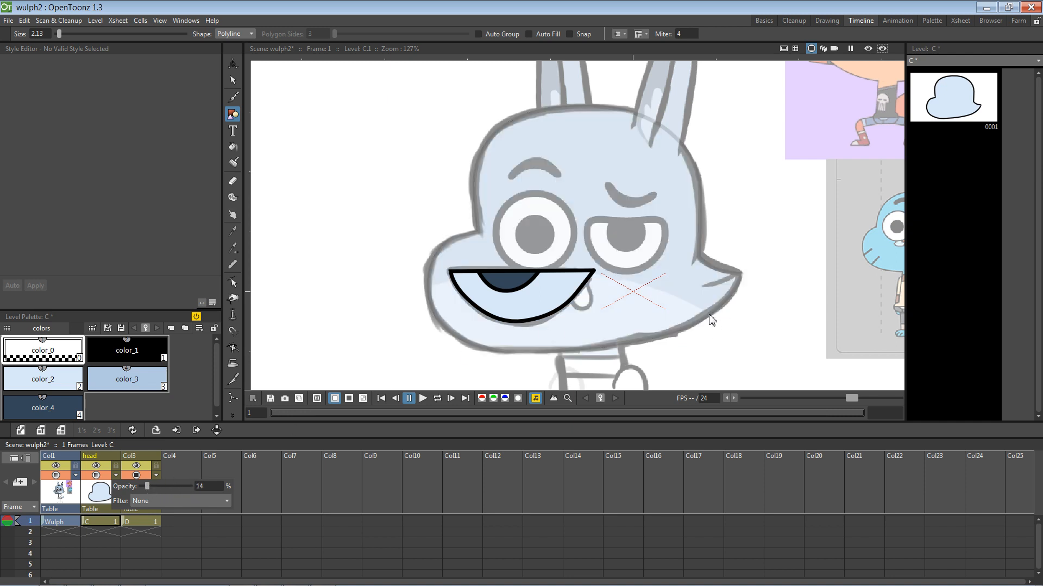
pyautogui.click(99, 503)
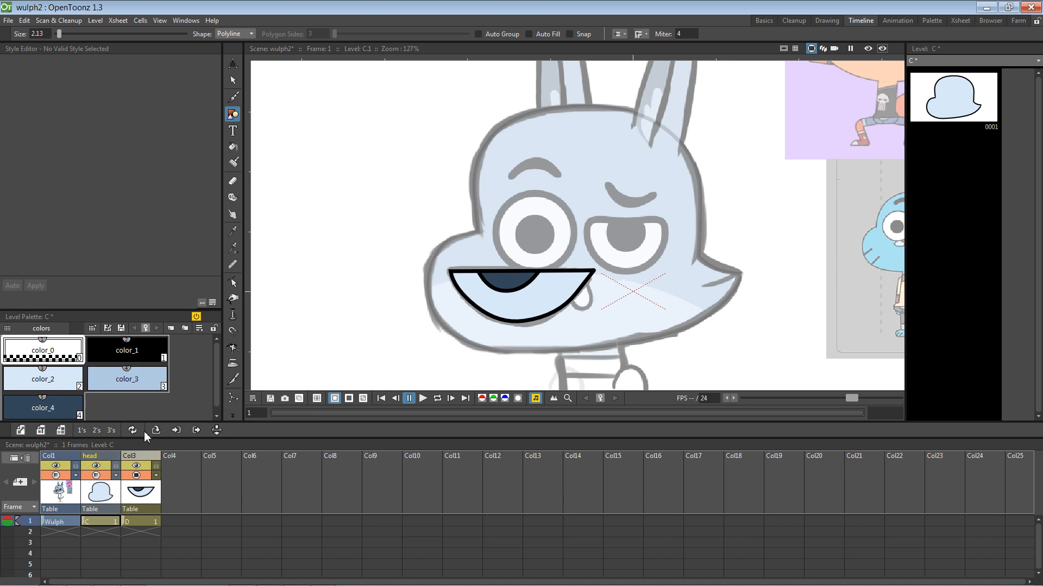
pyautogui.click(137, 465)
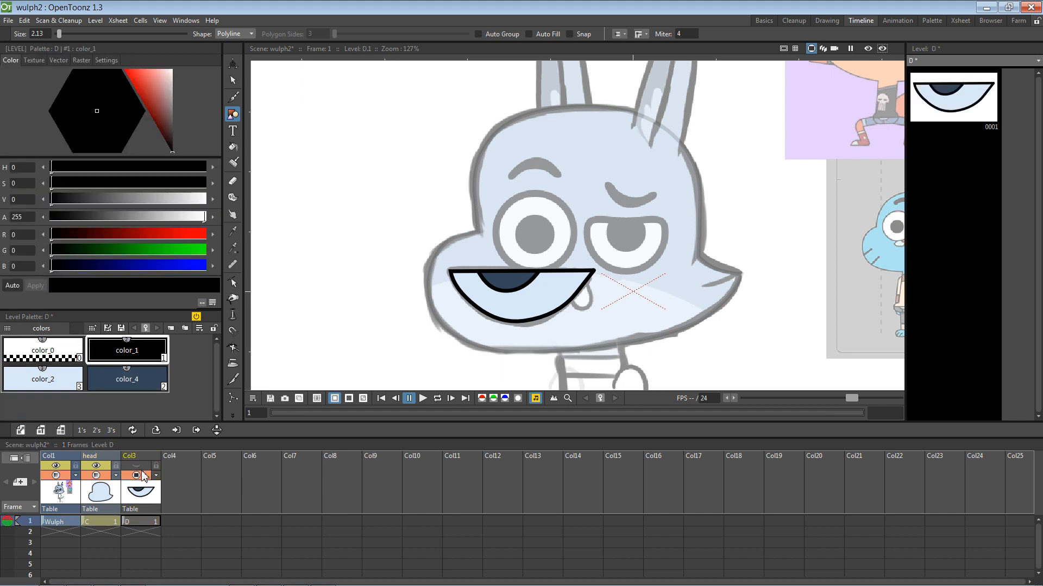
pyautogui.click(136, 467)
pyautogui.click(136, 475)
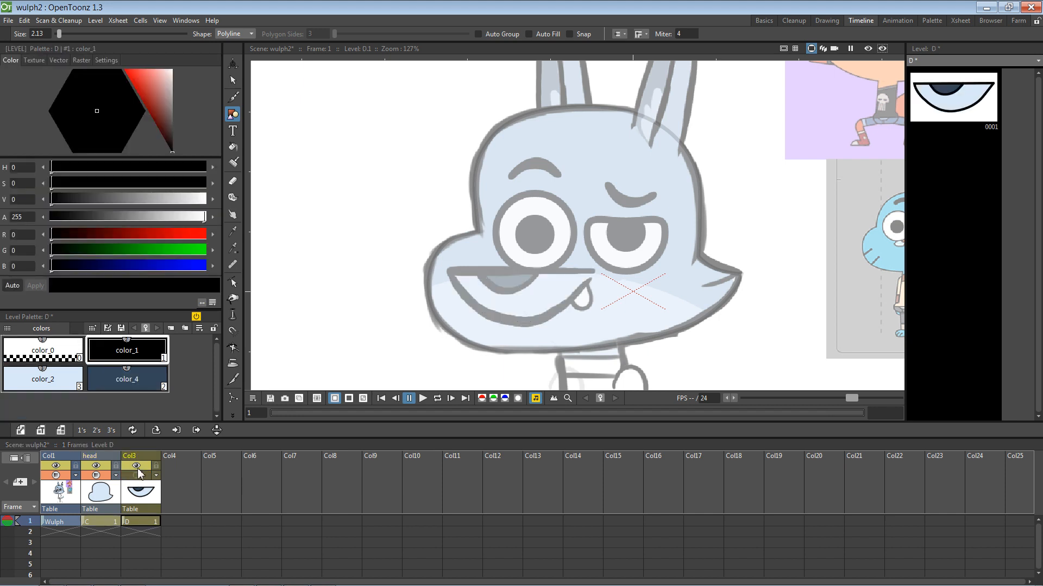
pyautogui.click(105, 487)
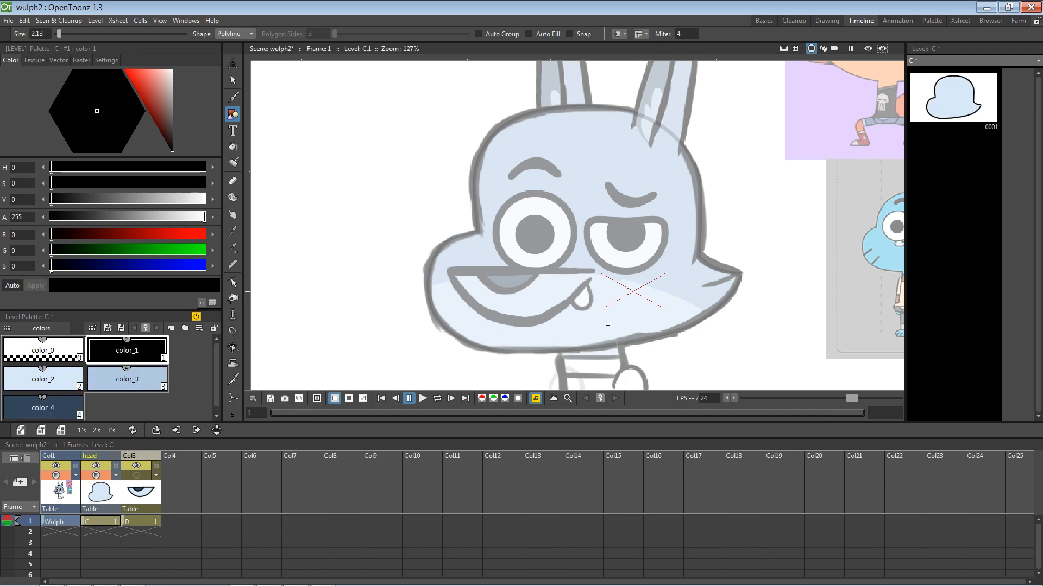
# Step: Restore the head column's opacity, adjust the sketch column's opacity, and reselect color_0
pyautogui.click(116, 476)
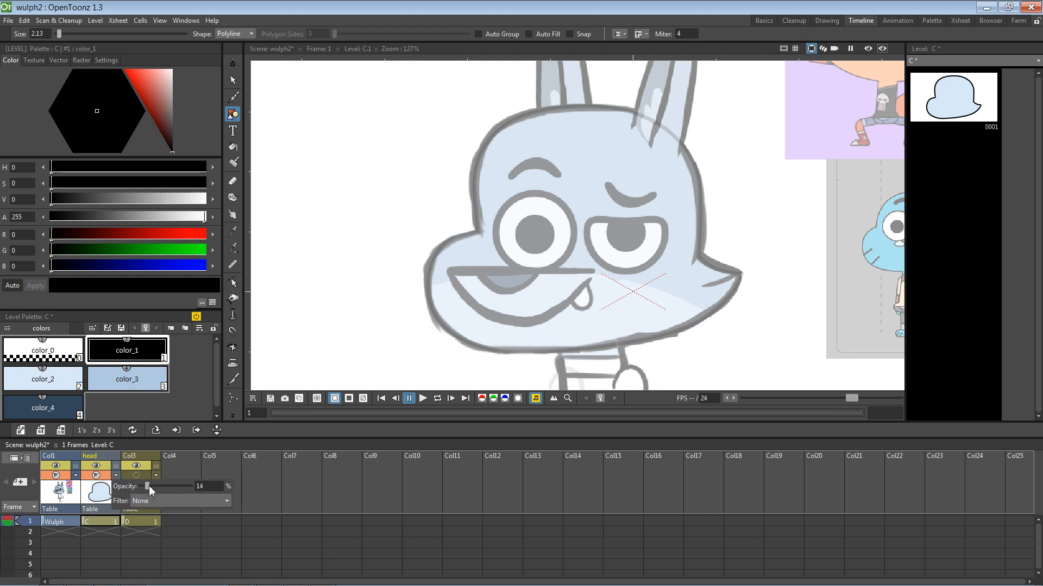
pyautogui.moveTo(210, 483); pyautogui.dragTo(151, 485)
pyautogui.click(63, 476)
pyautogui.click(75, 476)
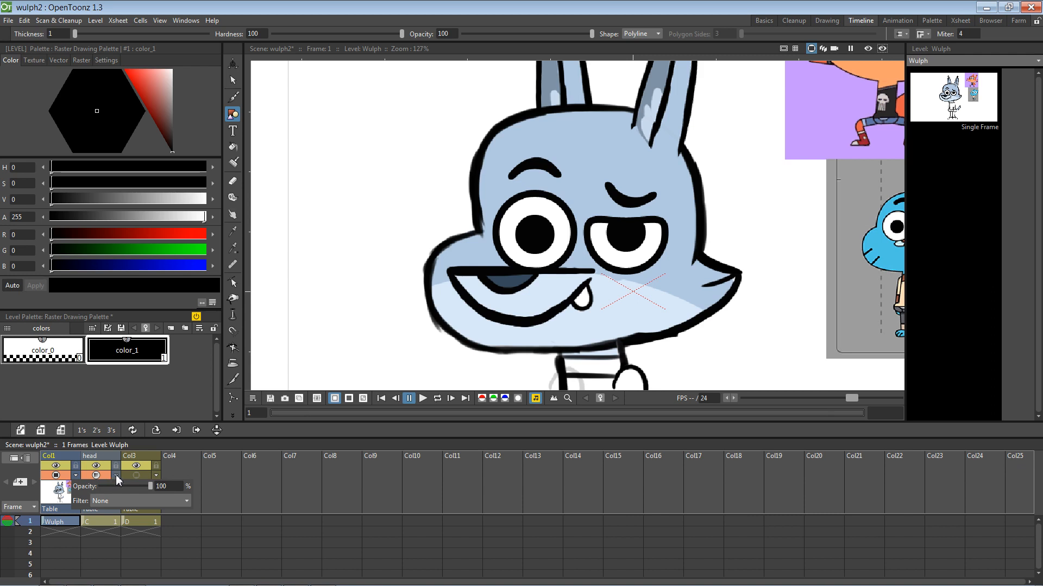
pyautogui.click(213, 481)
pyautogui.click(106, 491)
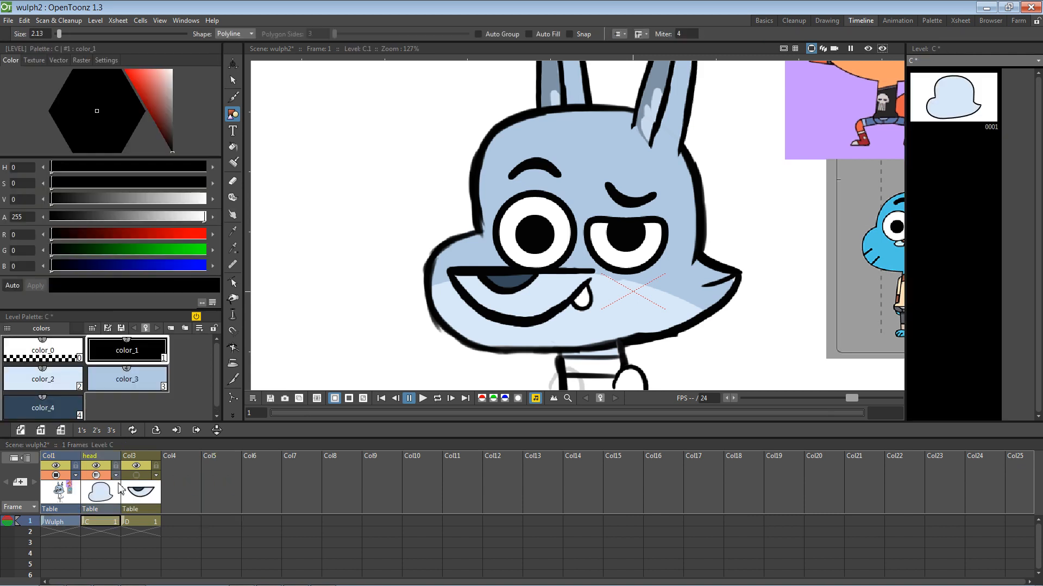
pyautogui.click(109, 389)
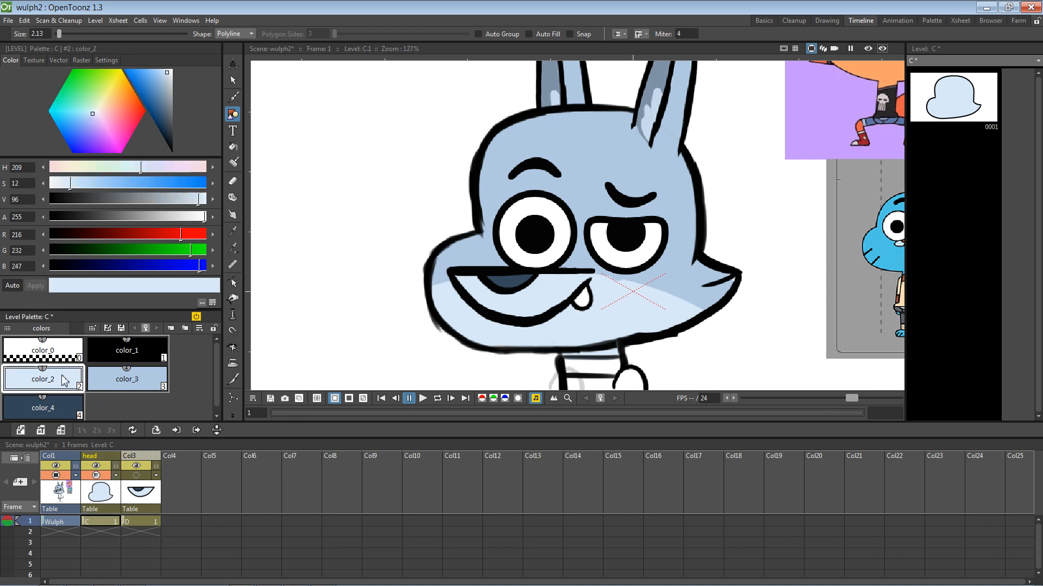
pyautogui.click(60, 353)
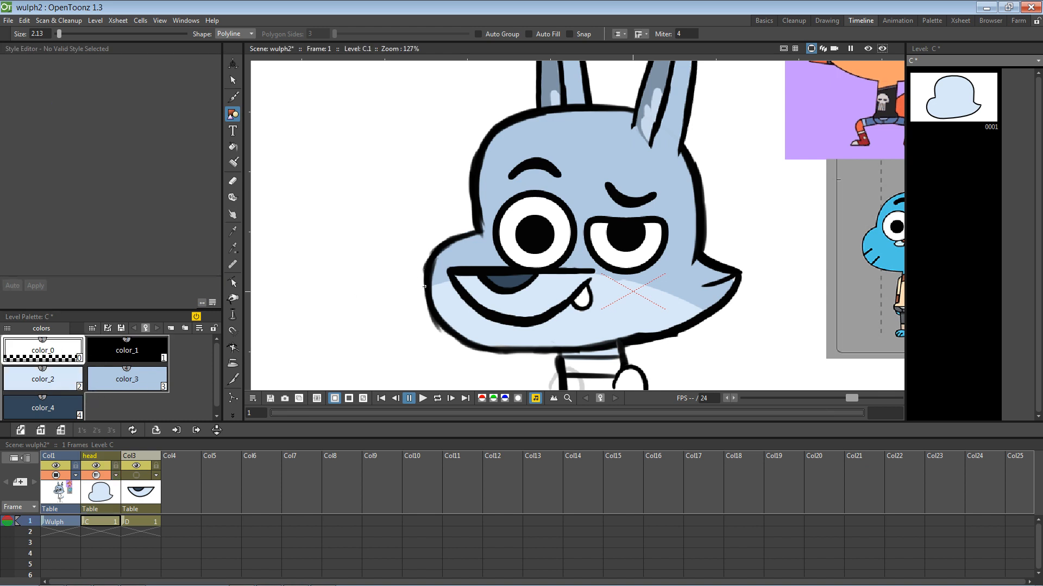
# Step: Toggle mouth, head and Wulph sketch visibility so the Wulph reference shows at full strength
pyautogui.click(136, 468)
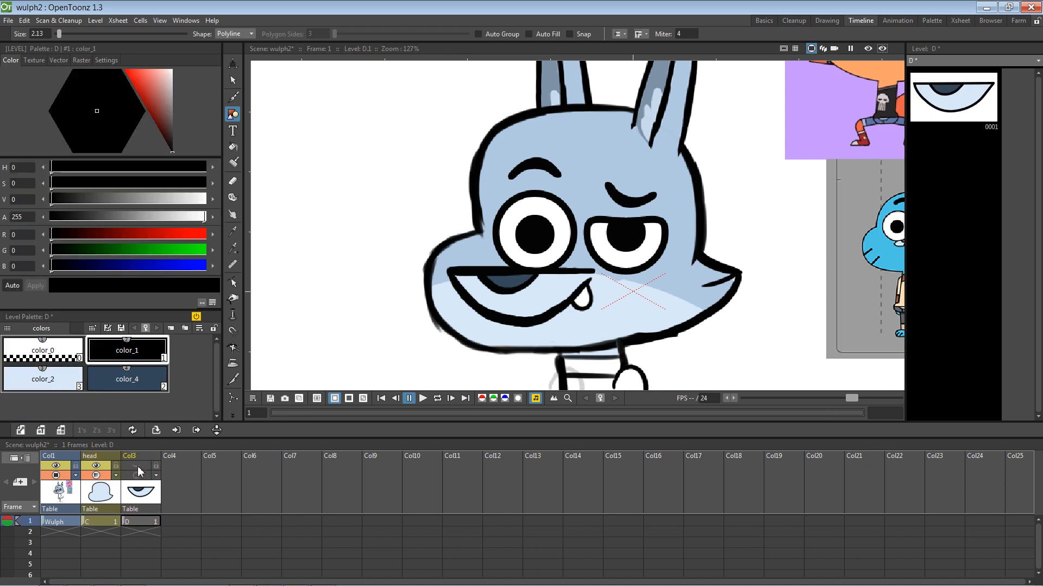
pyautogui.click(137, 466)
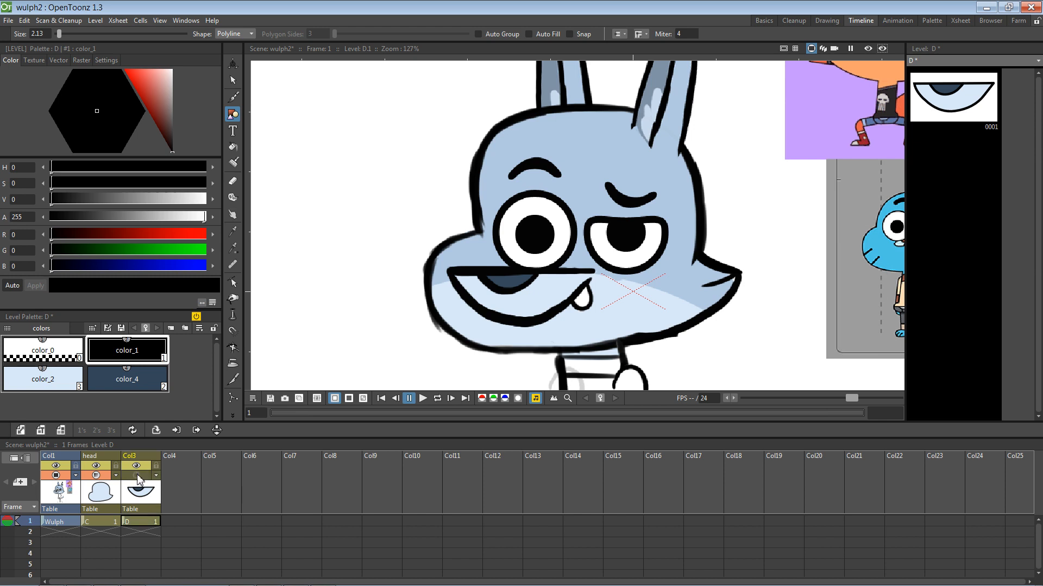
pyautogui.click(57, 475)
pyautogui.click(101, 485)
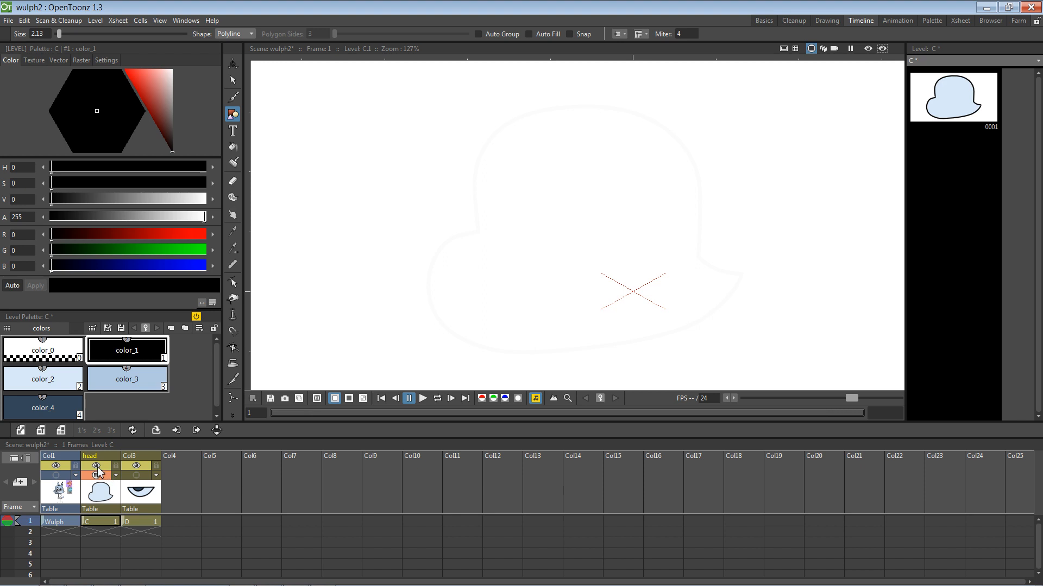
pyautogui.click(97, 474)
pyautogui.click(97, 475)
pyautogui.click(115, 476)
pyautogui.moveTo(196, 486); pyautogui.dragTo(196, 487)
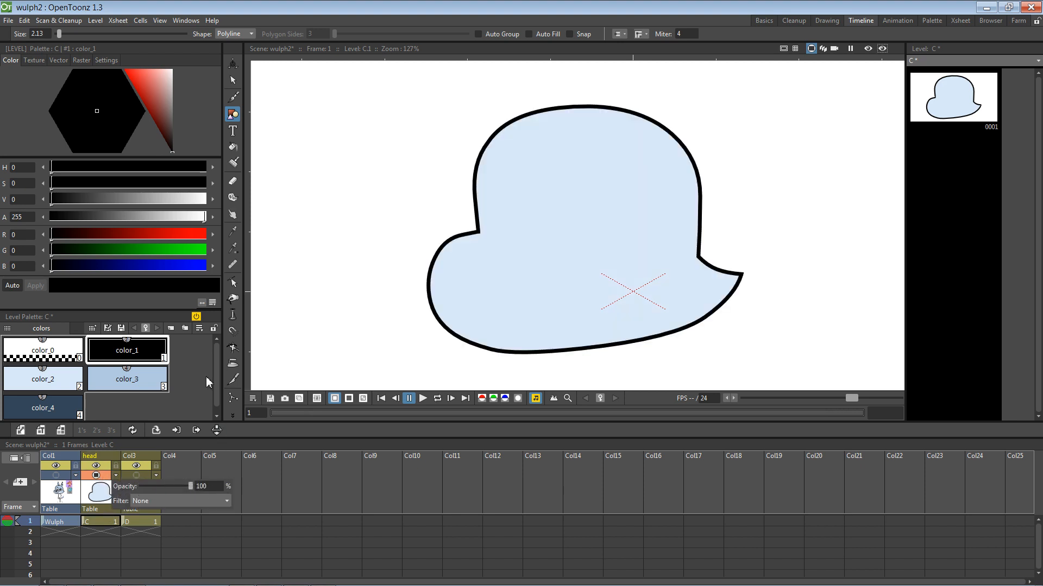
pyautogui.click(56, 476)
pyautogui.click(103, 475)
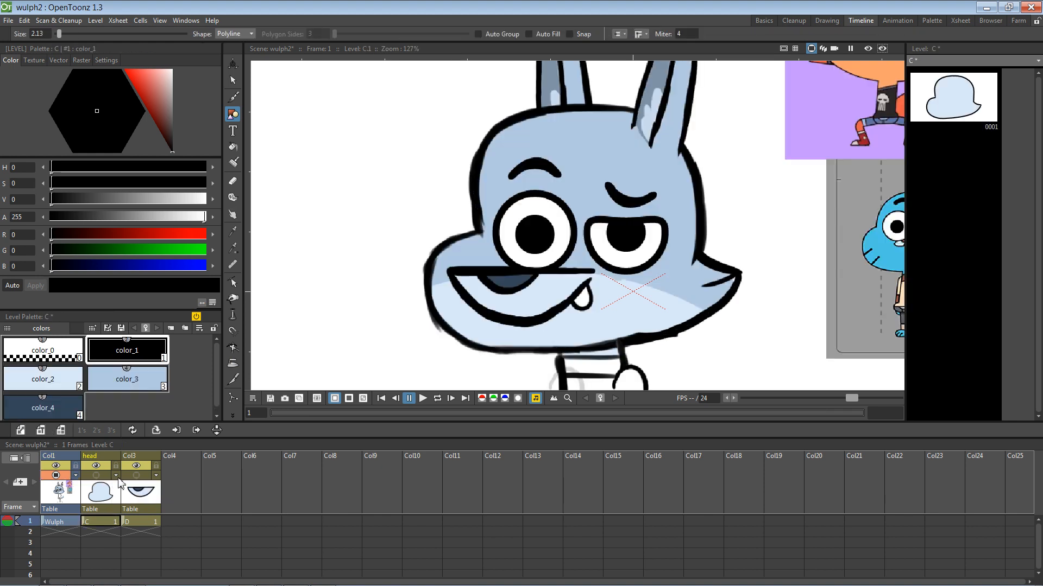
pyautogui.click(116, 476)
# Step: Fade the head column to 14% and draw a long polyline curve across the lower face
pyautogui.moveTo(182, 483)
pyautogui.mouseDown()
pyautogui.moveTo(149, 486)
pyautogui.moveTo(162, 487)
pyautogui.mouseUp()
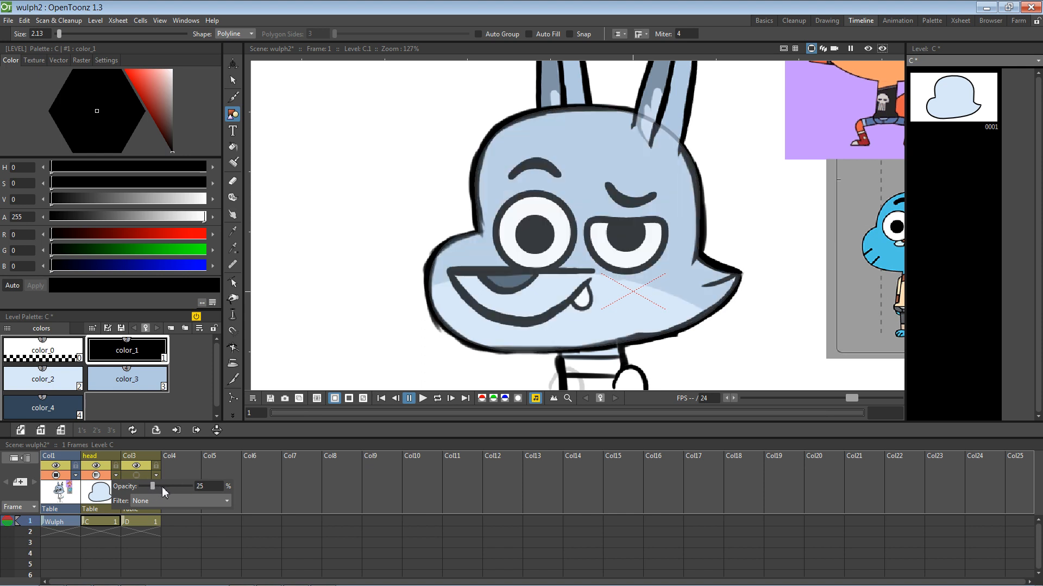
pyautogui.click(115, 475)
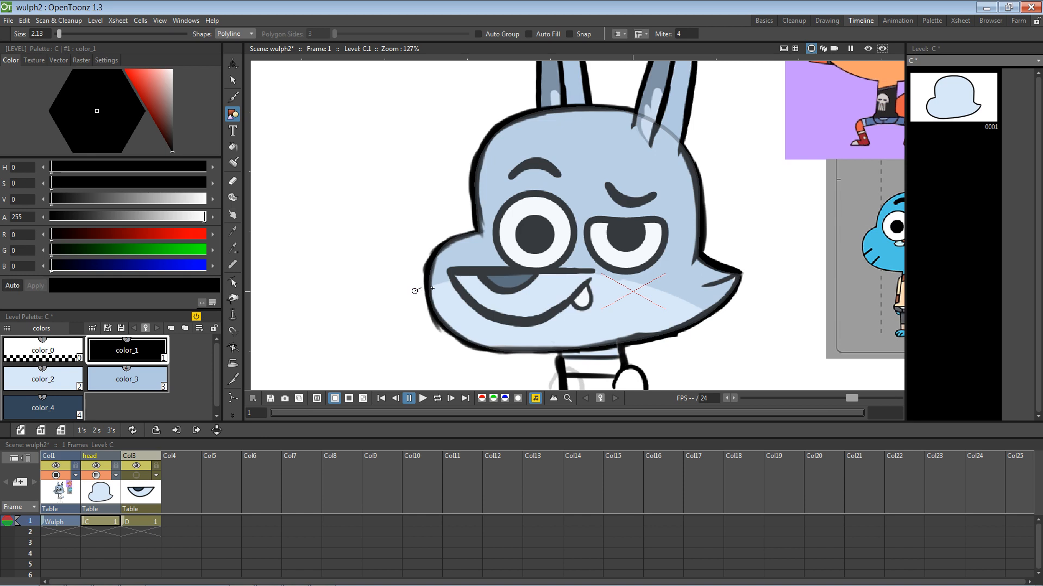
pyautogui.moveTo(732, 330); pyautogui.dragTo(865, 411)
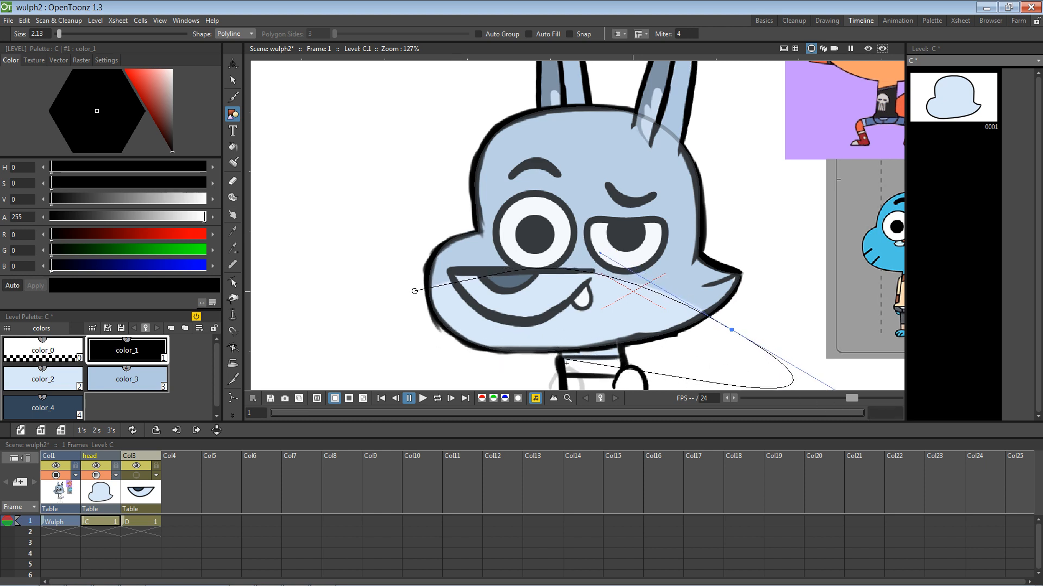
pyautogui.press('Return')
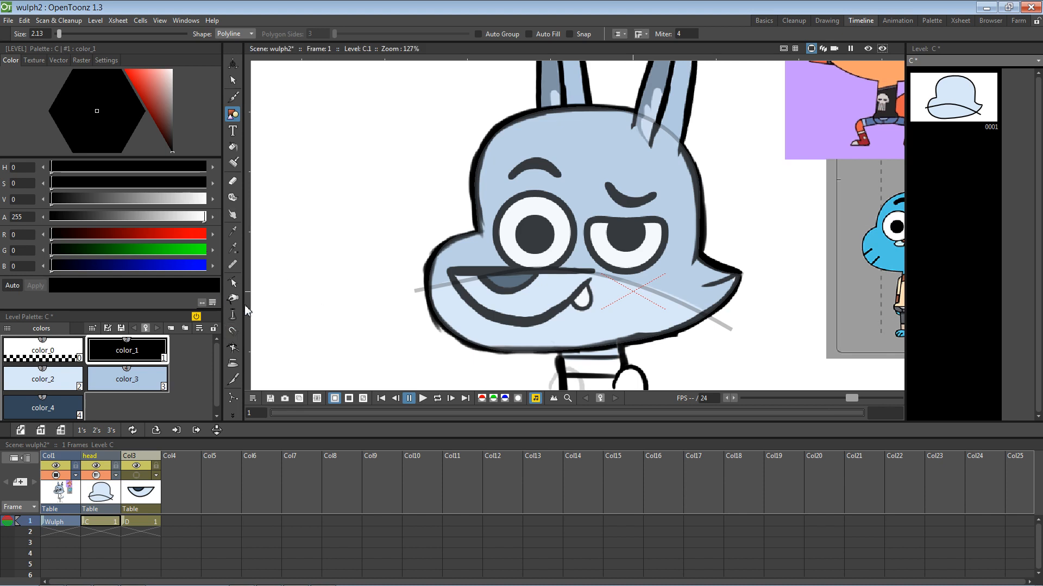
pyautogui.click(231, 284)
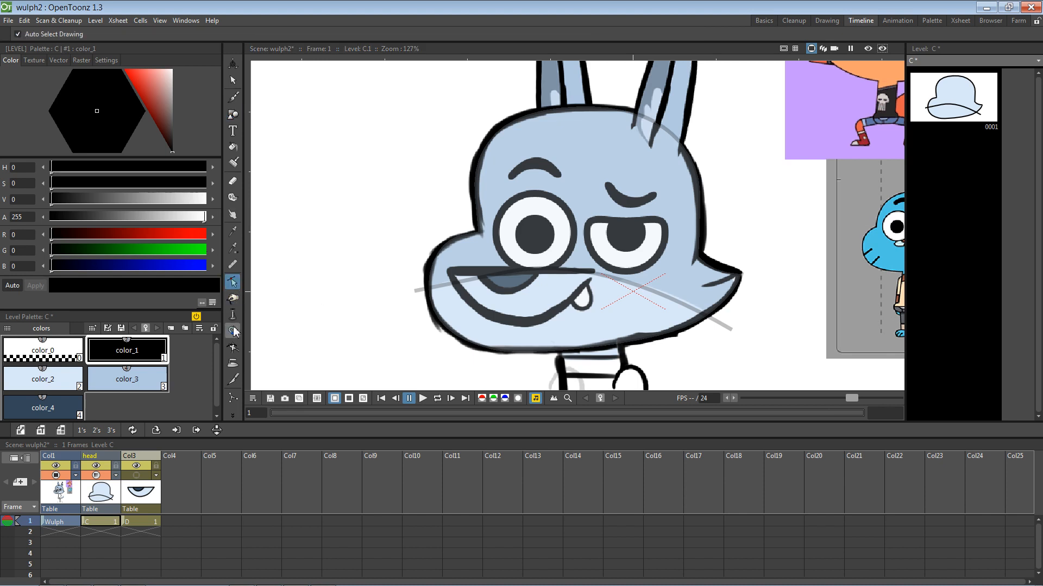
# Step: Cut the curve at the head outline and delete its left and right overhanging tips
pyautogui.click(233, 380)
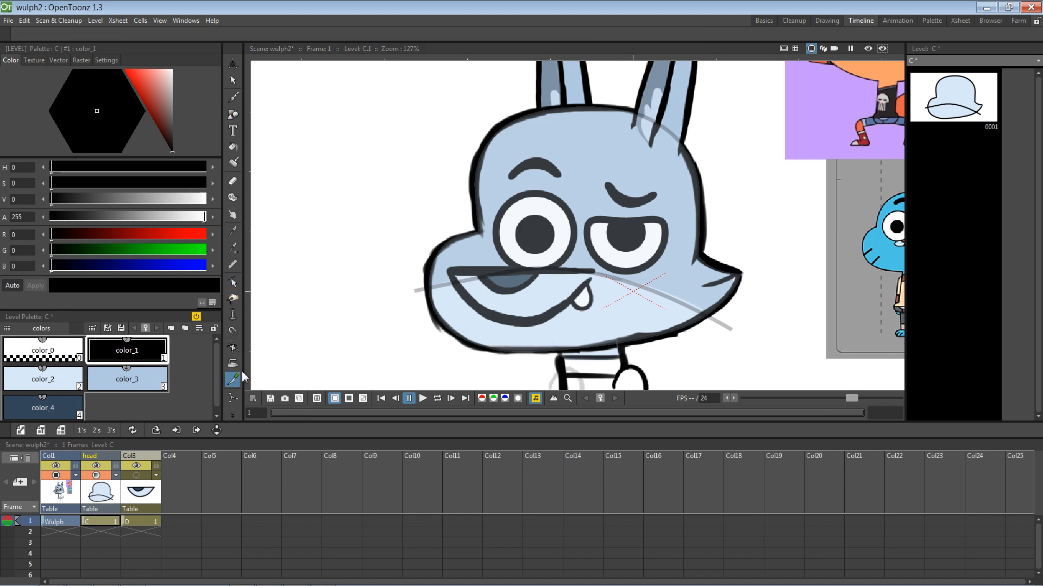
pyautogui.click(430, 292)
pyautogui.click(232, 80)
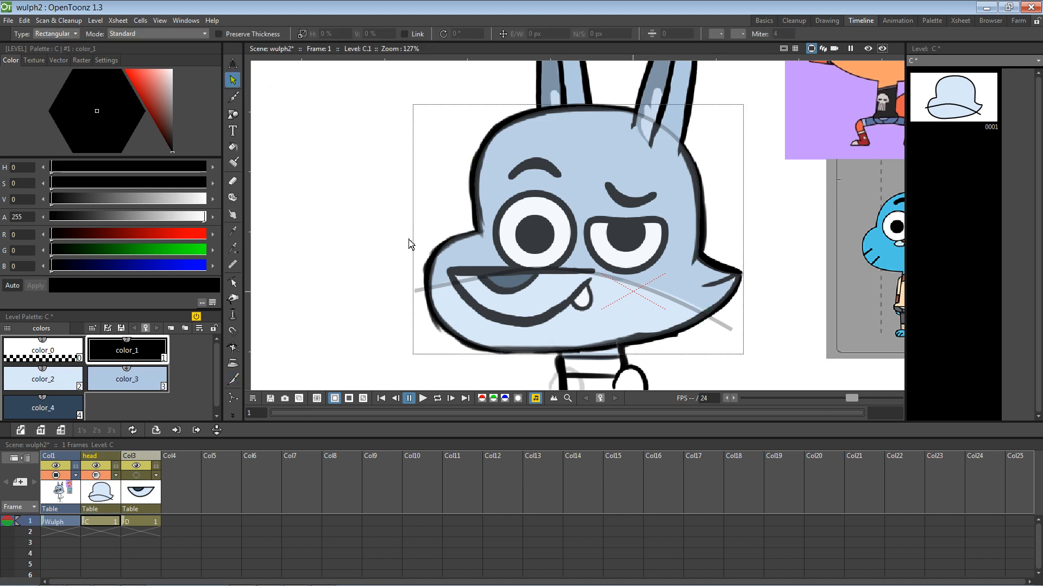
pyautogui.click(419, 291)
pyautogui.press('Delete')
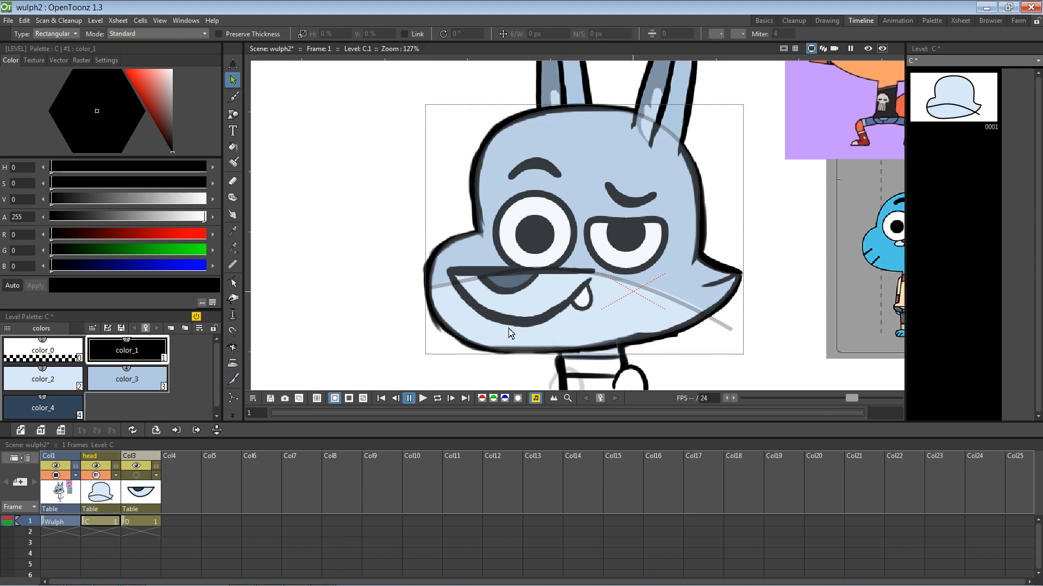
pyautogui.click(724, 327)
pyautogui.press('Delete')
# Step: Restore the head column to 100% opacity, then pick the Style Picker with color_0
pyautogui.click(97, 476)
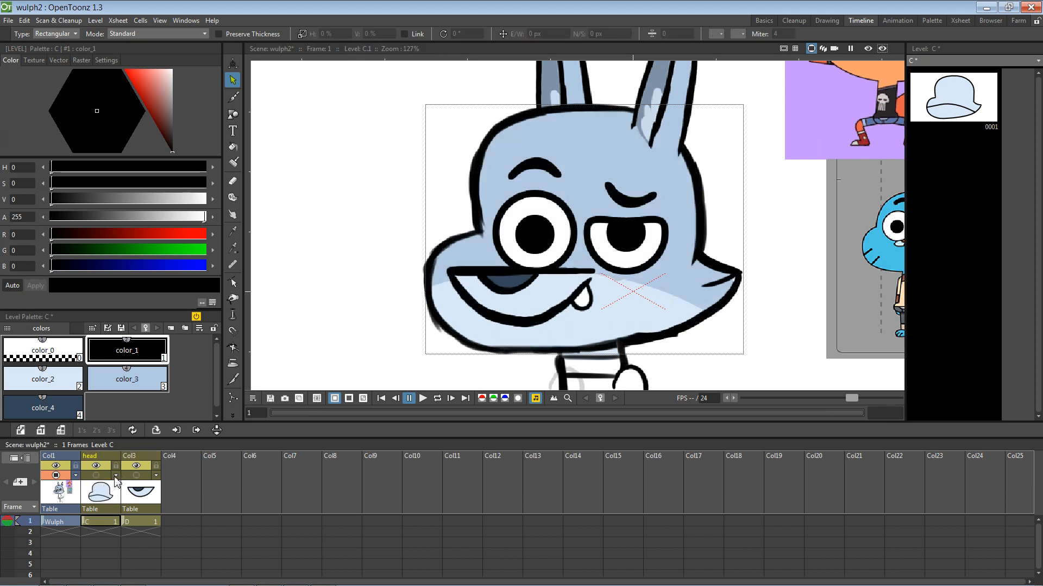
pyautogui.click(116, 475)
pyautogui.moveTo(132, 487); pyautogui.dragTo(239, 490)
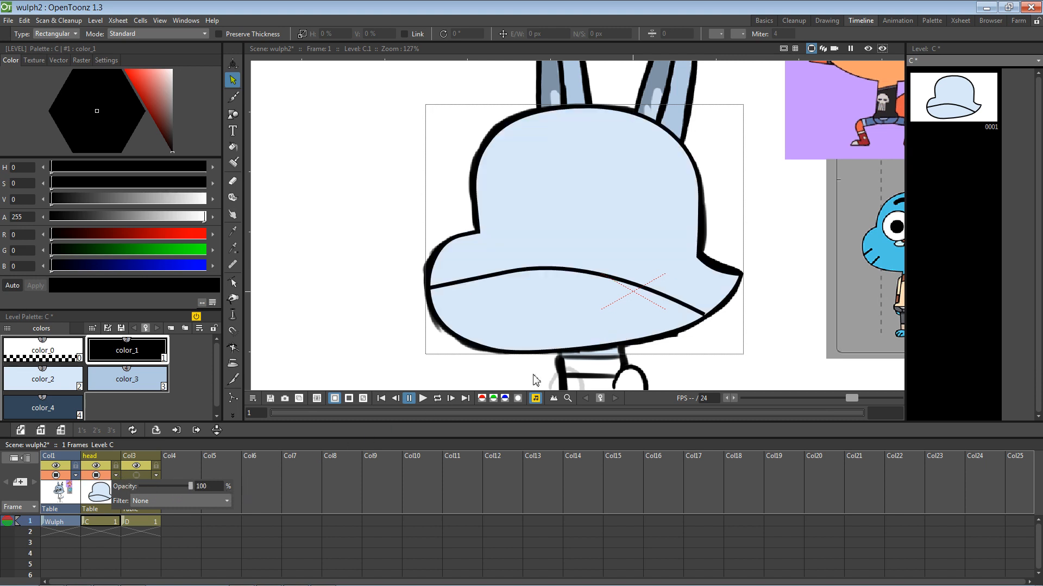
pyautogui.click(477, 278)
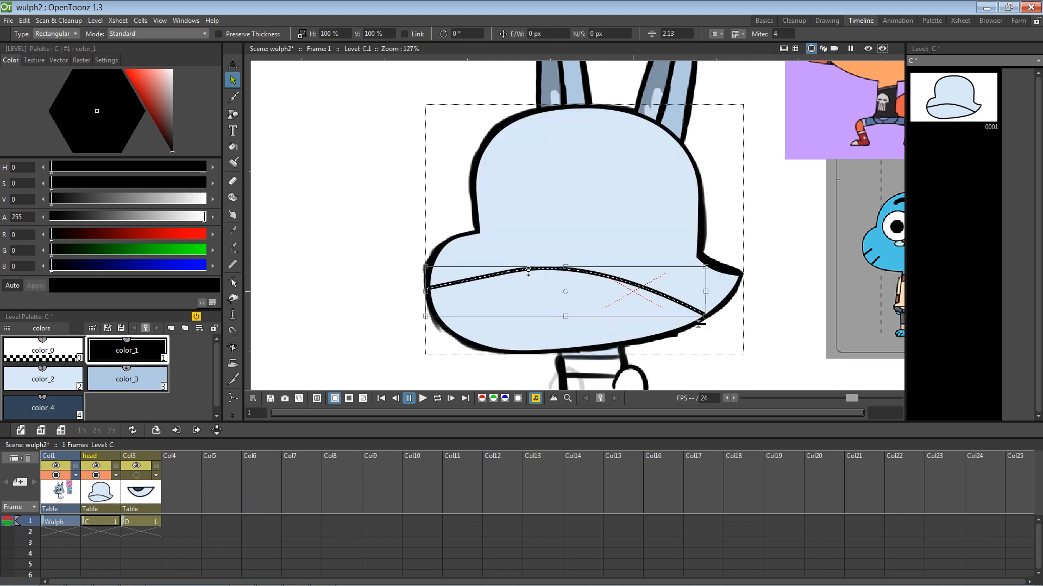
pyautogui.click(236, 234)
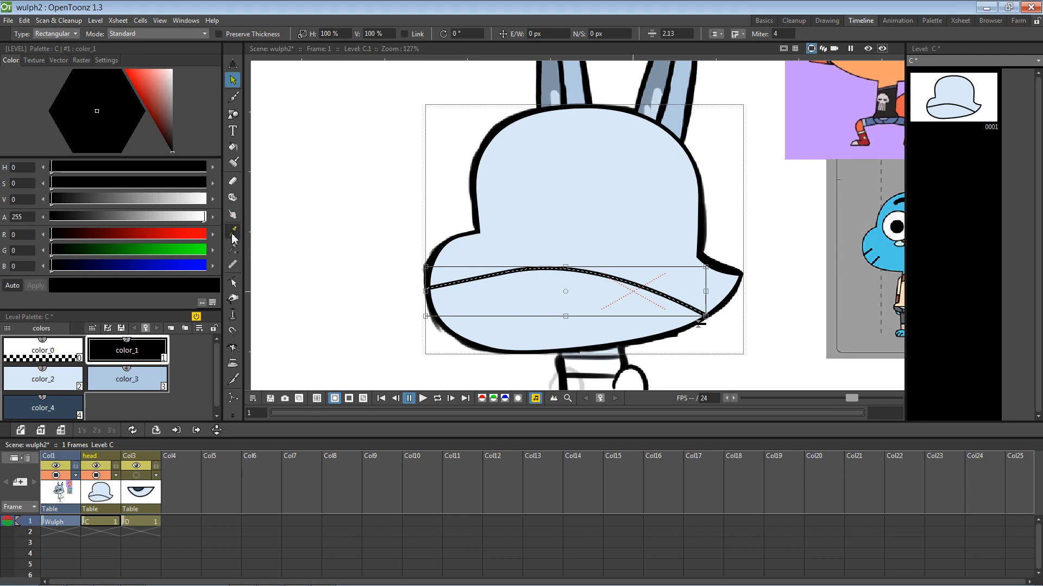
pyautogui.click(68, 356)
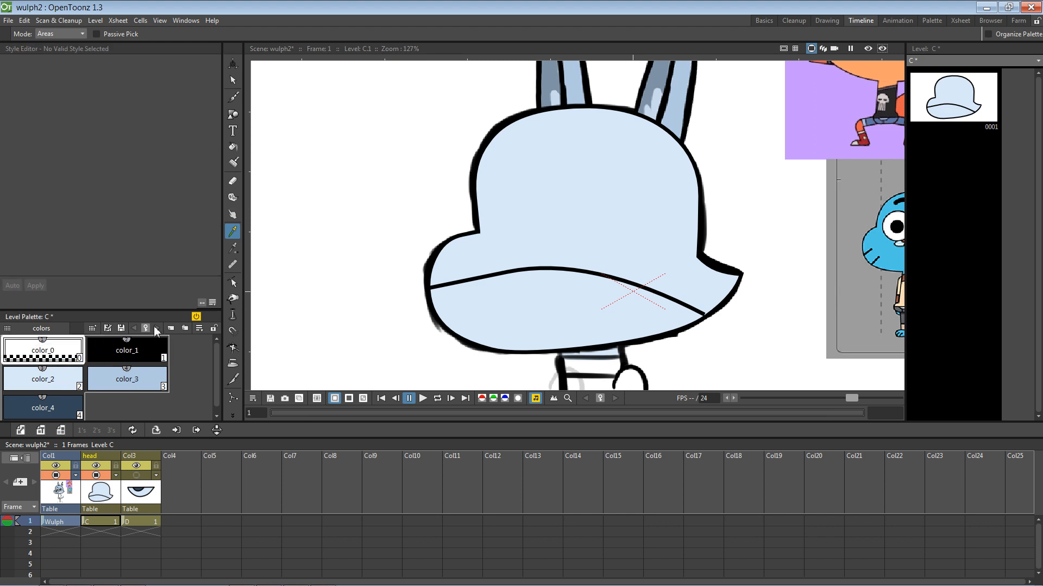
# Step: Select the lower-head curve and inspect the color_0 style options in the style editor
pyautogui.click(232, 80)
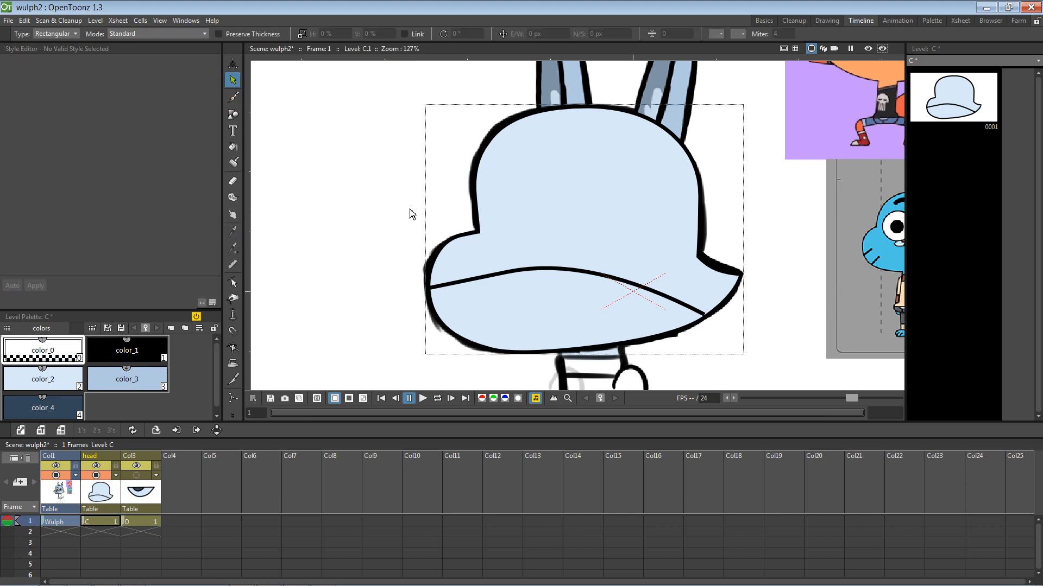
pyautogui.click(507, 274)
pyautogui.click(233, 231)
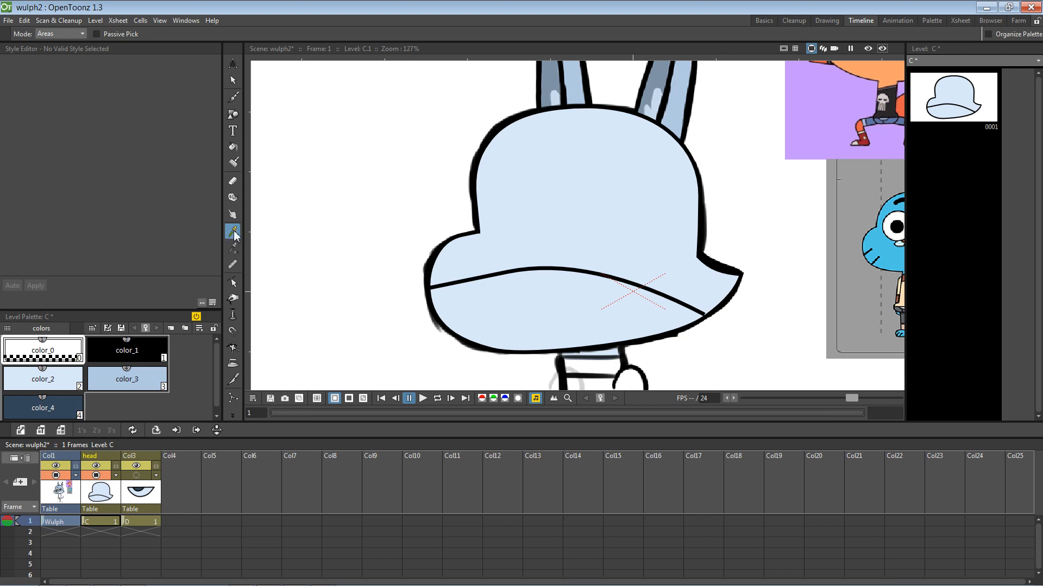
pyautogui.press('v')
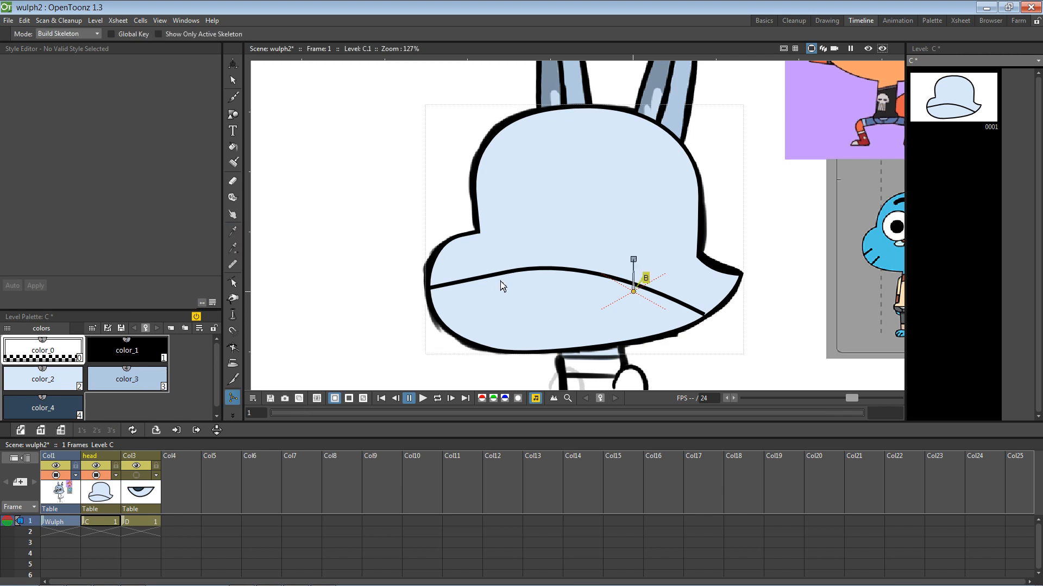
pyautogui.click(233, 79)
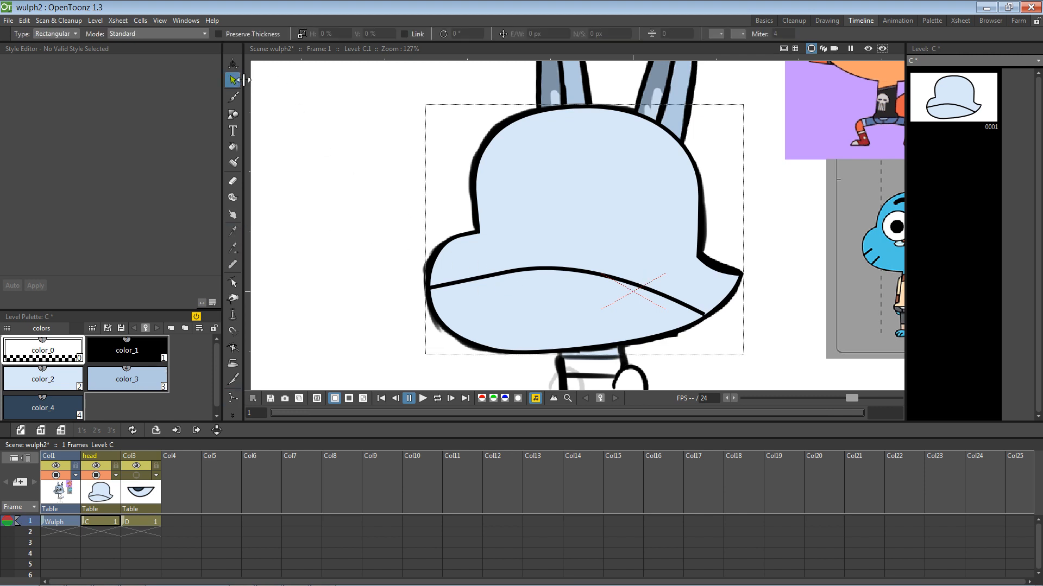
pyautogui.click(542, 270)
pyautogui.rightClick(52, 352)
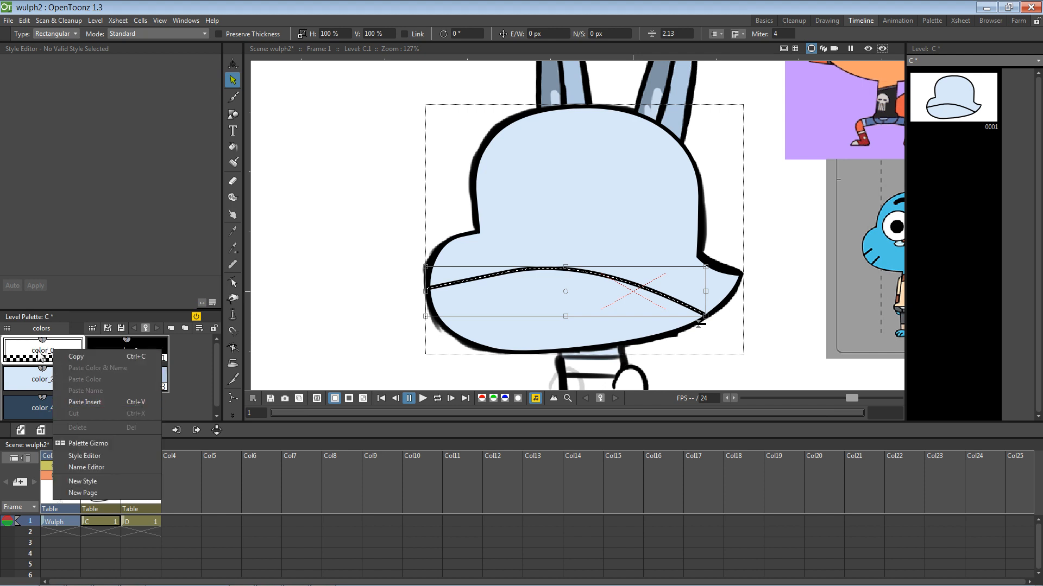
pyautogui.click(84, 456)
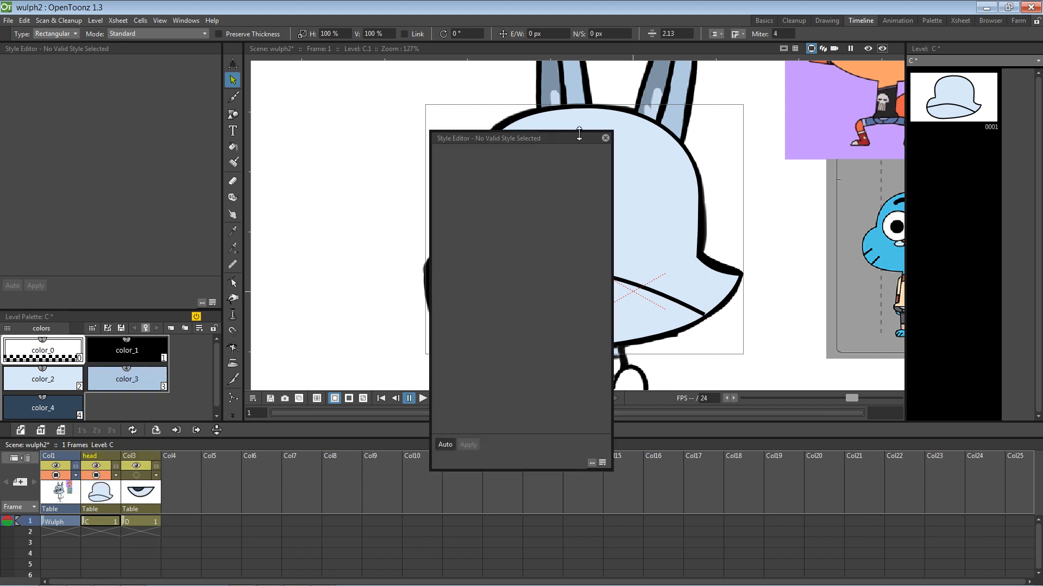
pyautogui.click(605, 138)
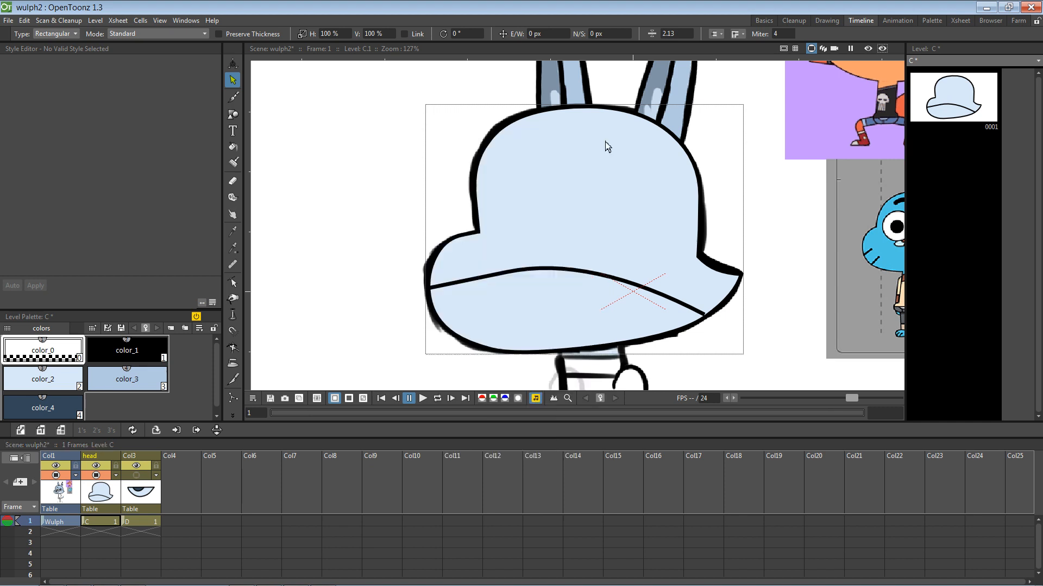
pyautogui.click(559, 268)
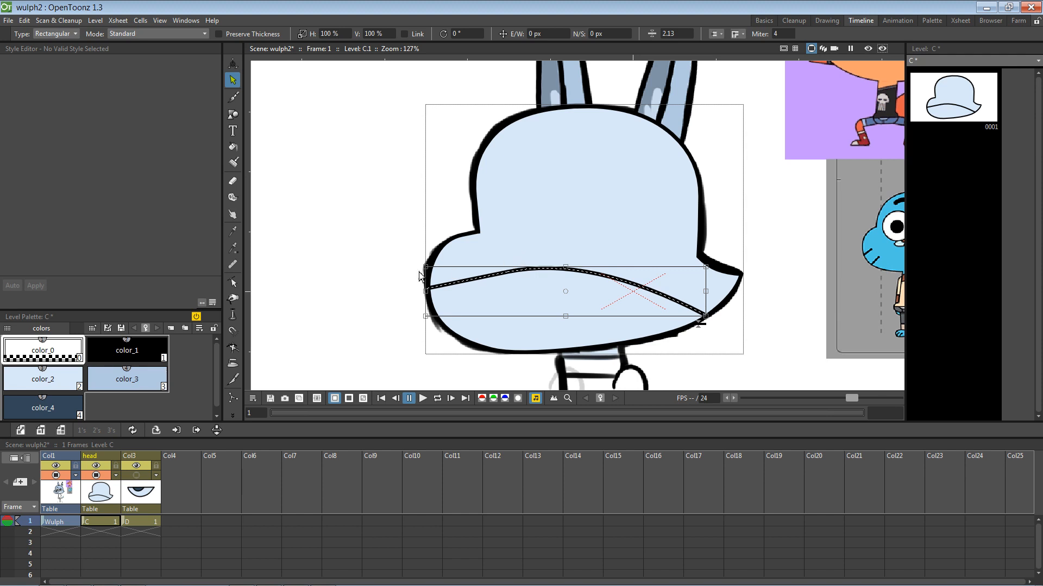
pyautogui.rightClick(67, 356)
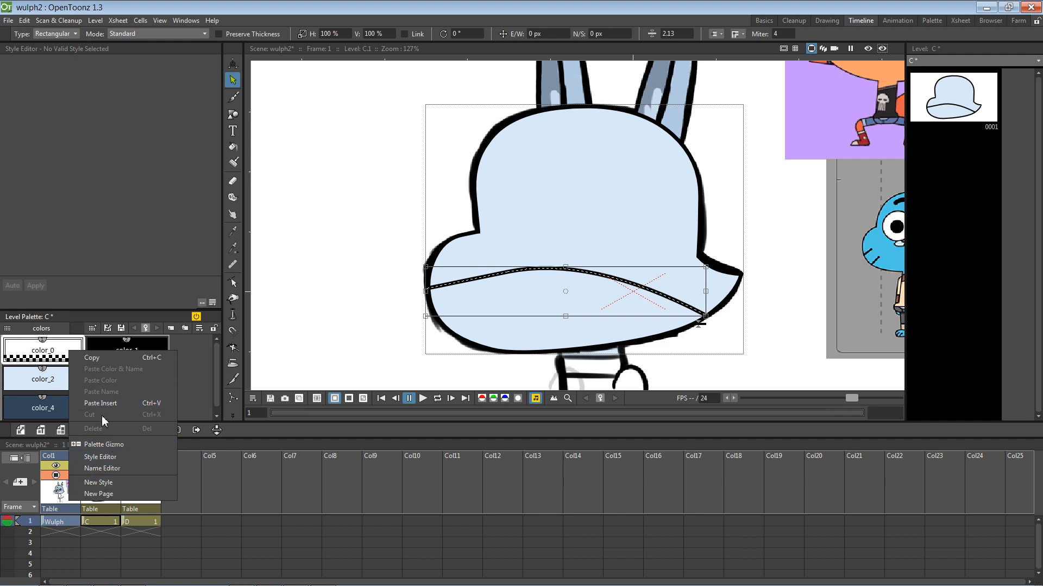
pyautogui.click(68, 377)
# Step: Test clearing and refilling the head's fill, then undo the cleared fill
pyautogui.click(233, 147)
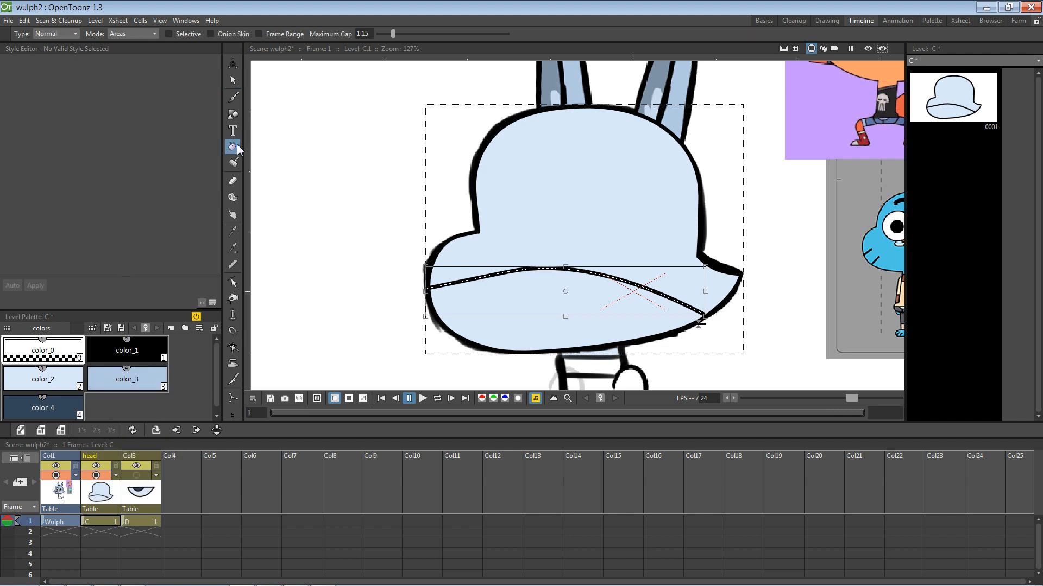
pyautogui.click(565, 264)
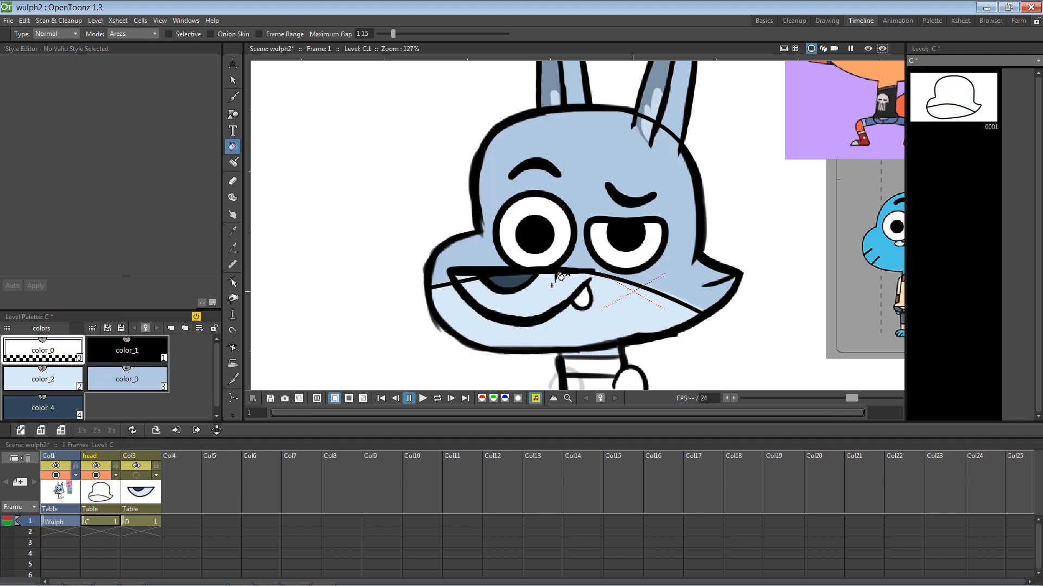
pyautogui.click(540, 292)
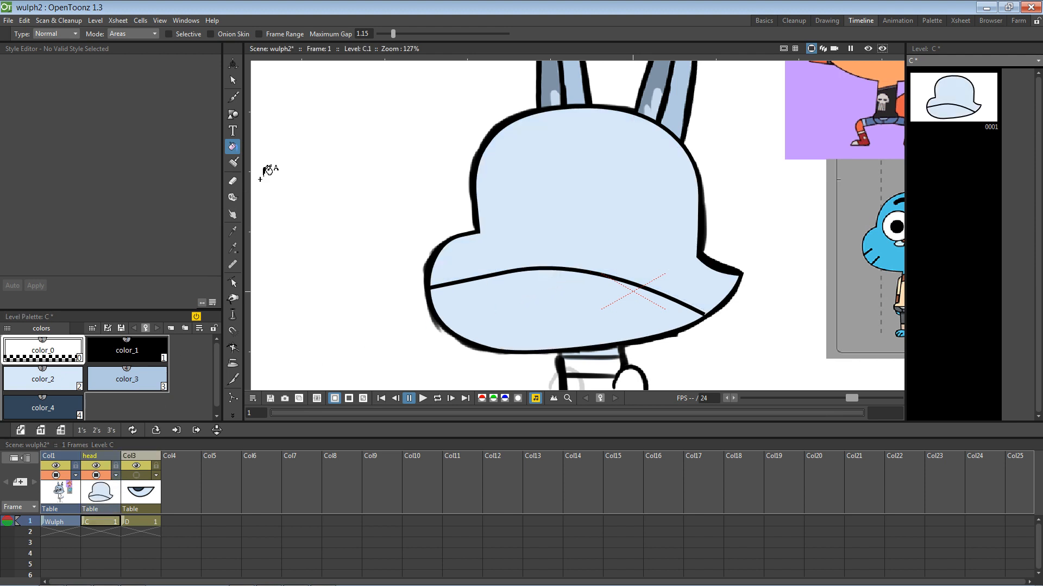
pyautogui.click(509, 272)
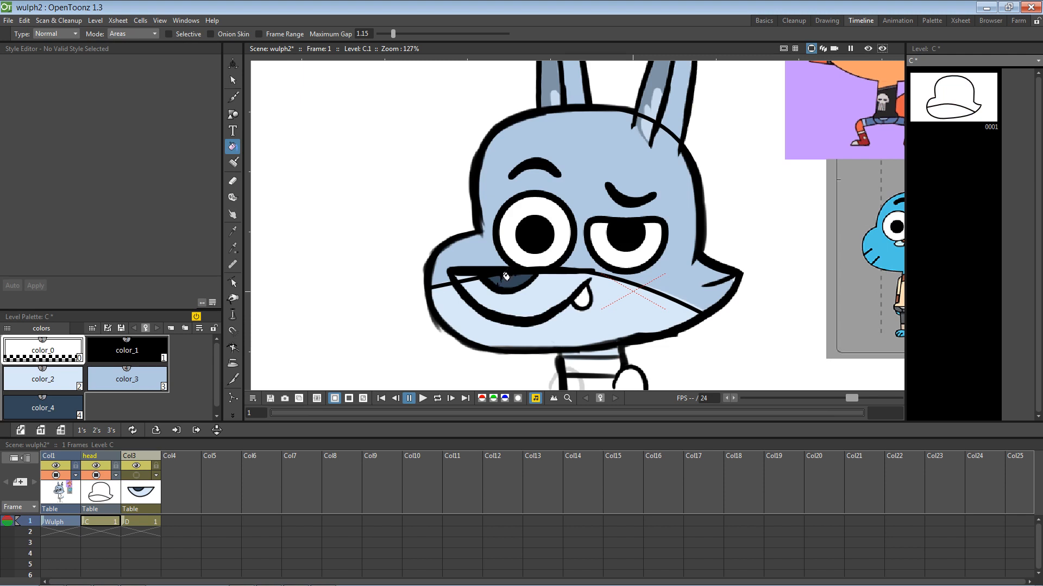
pyautogui.hotkey('ctrl', 'z')
# Step: Recolour the curved line across the lower head to pale blue color_2
pyautogui.click(233, 80)
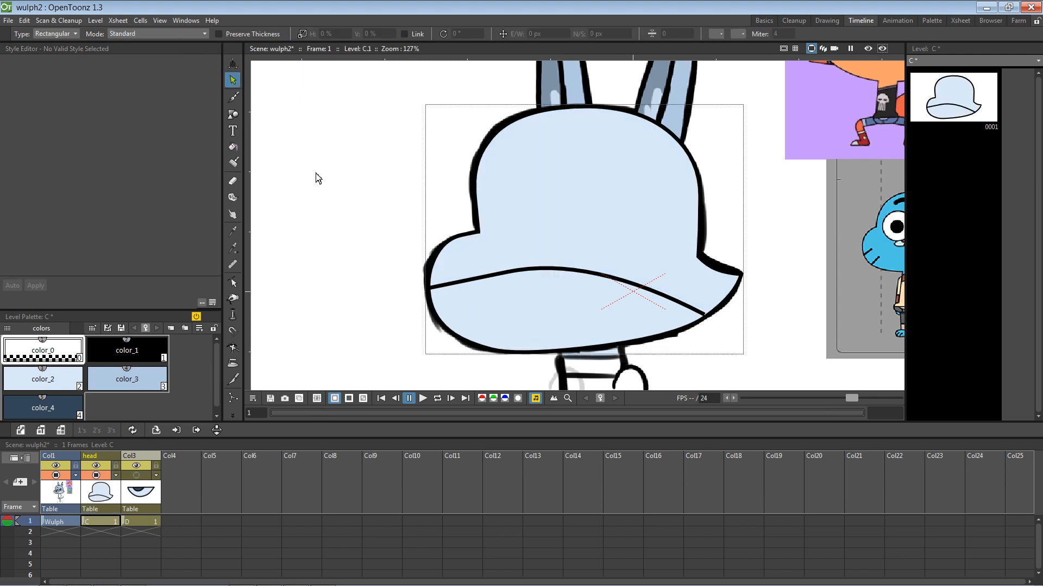
pyautogui.click(495, 275)
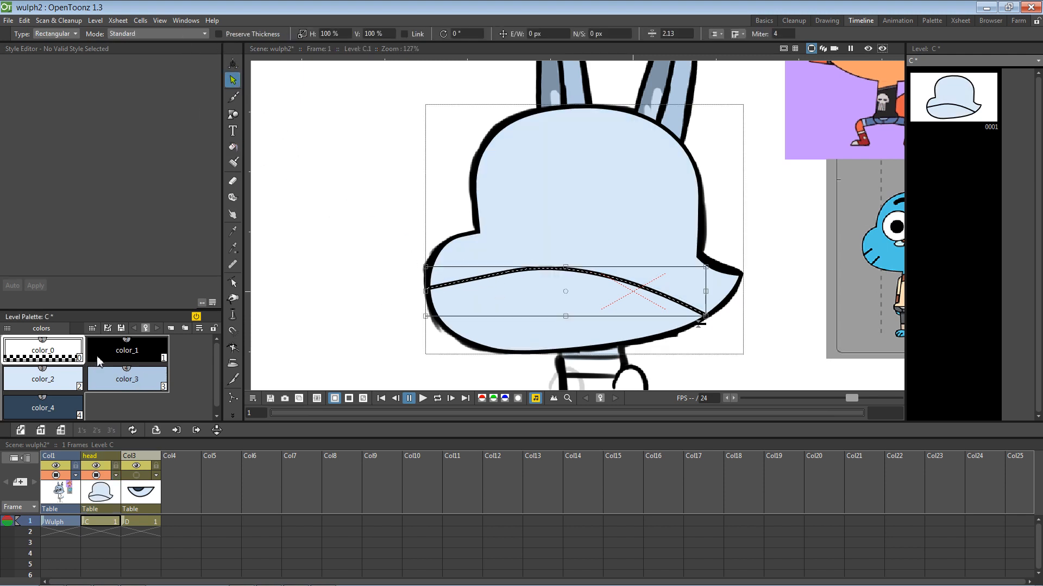
pyautogui.click(59, 381)
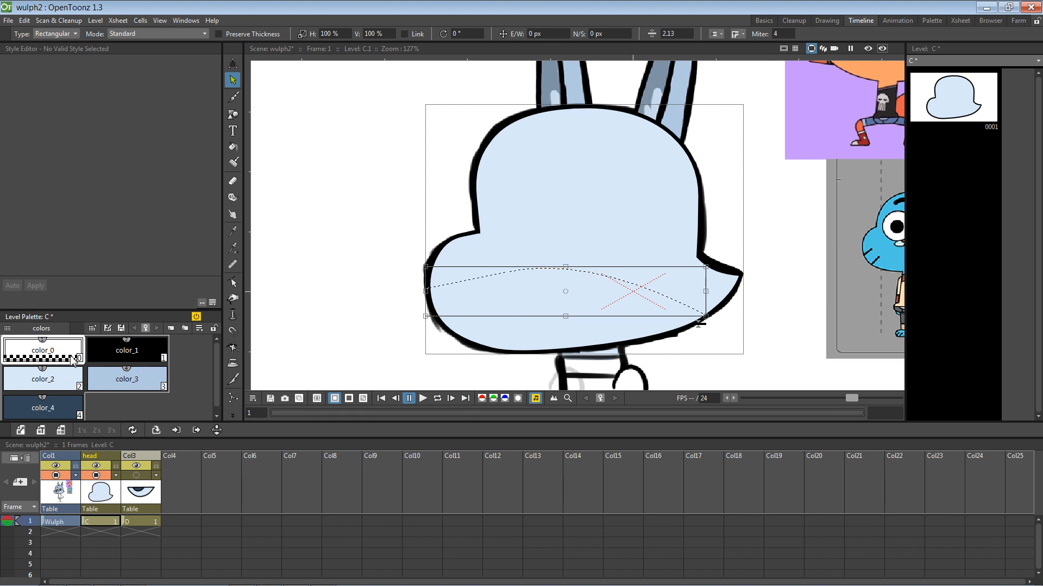
pyautogui.click(315, 237)
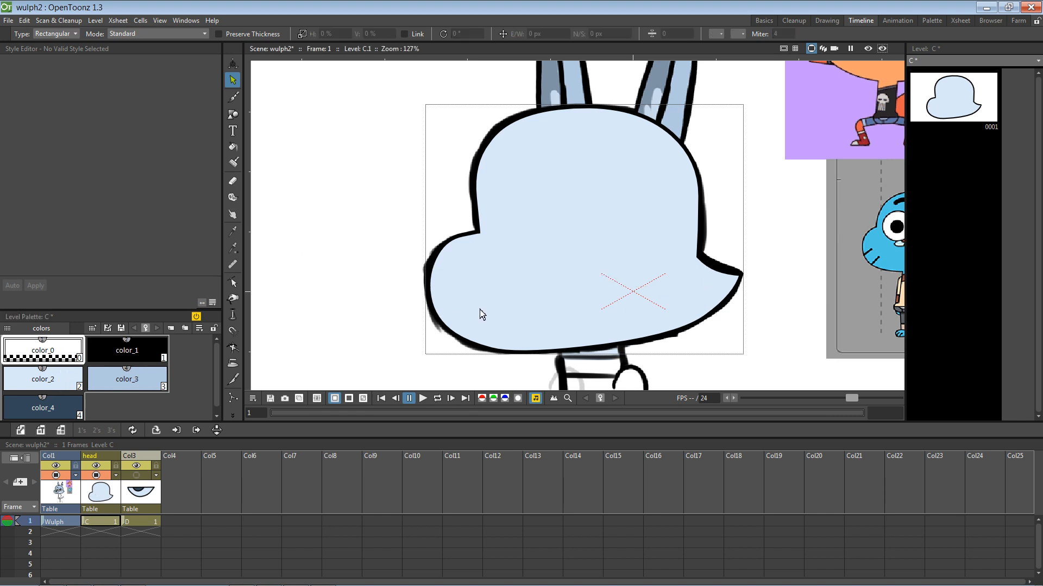
pyautogui.click(455, 283)
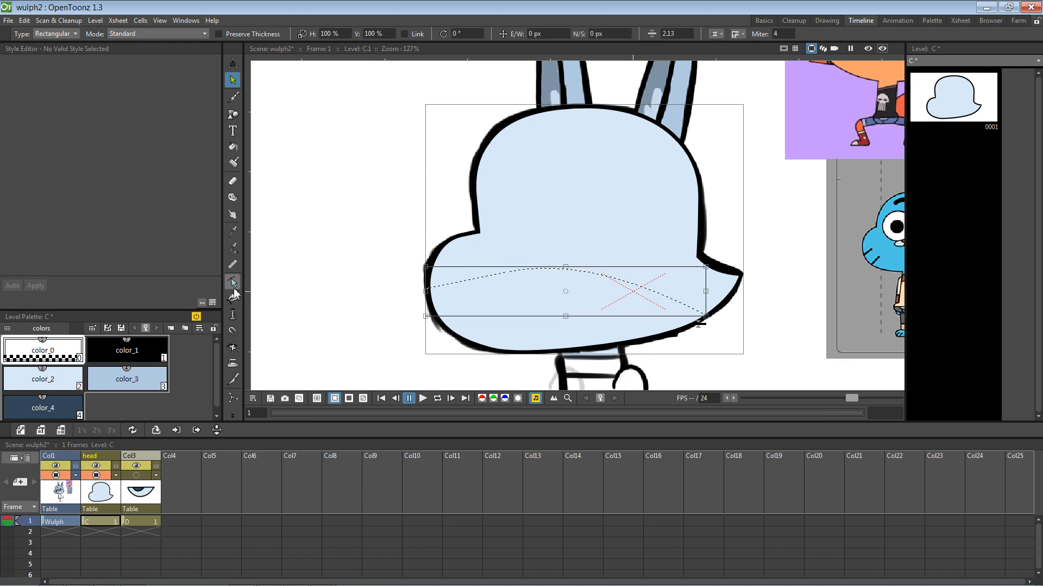
pyautogui.click(347, 239)
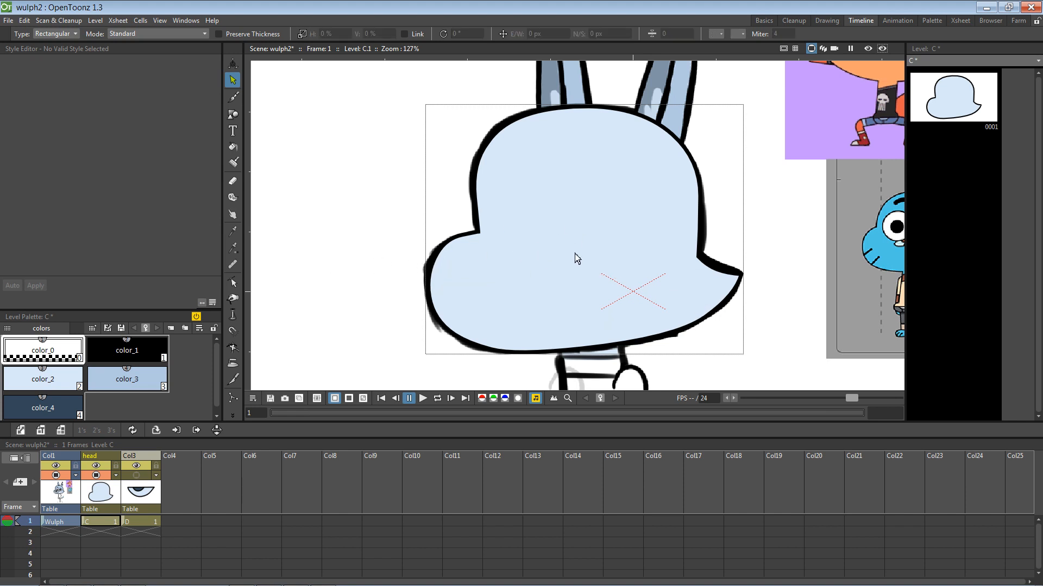
# Step: Fill the whole head shape with the medium blue color_3 style
pyautogui.click(144, 388)
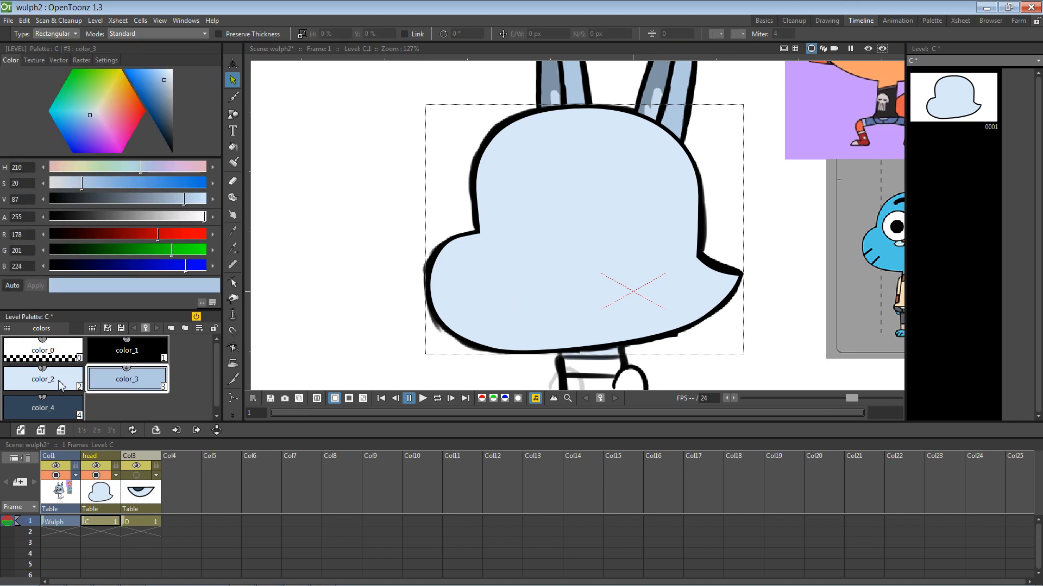
pyautogui.click(58, 380)
pyautogui.click(136, 374)
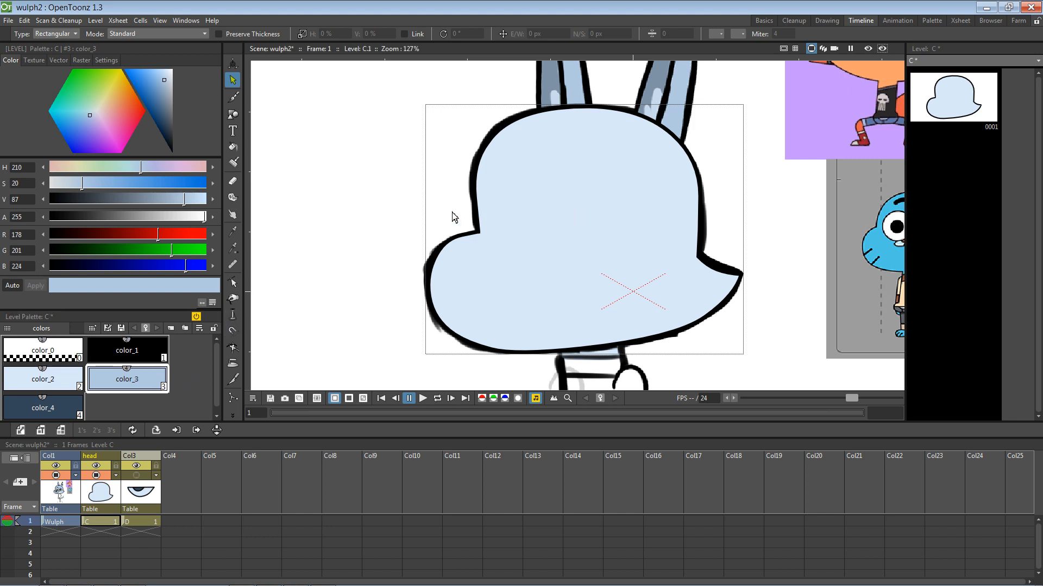
pyautogui.click(232, 147)
pyautogui.click(543, 166)
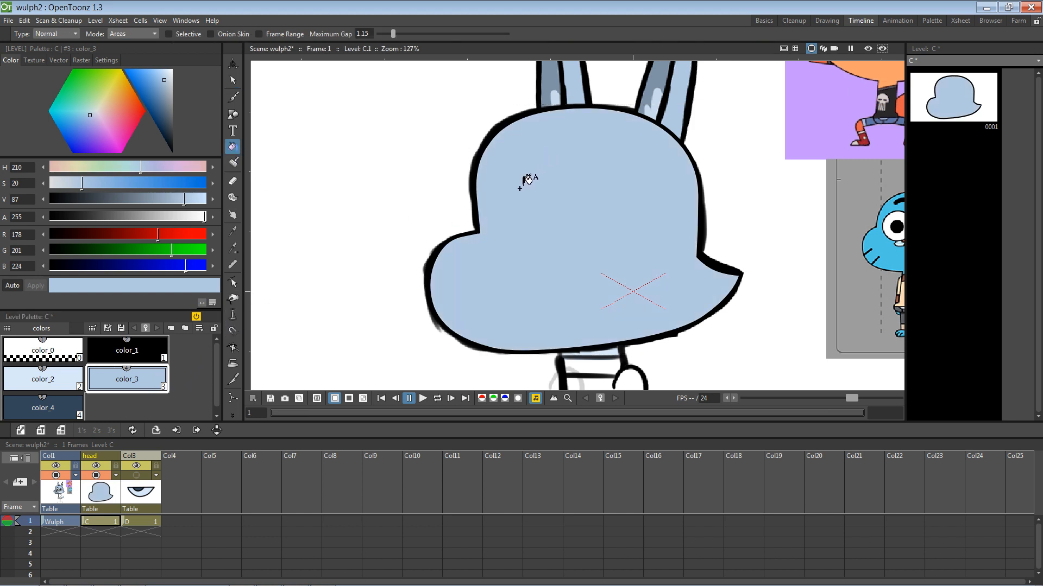
# Step: Undo a pale color_2 head fill and fill the upper head with darker color_3
pyautogui.click(43, 381)
pyautogui.click(556, 301)
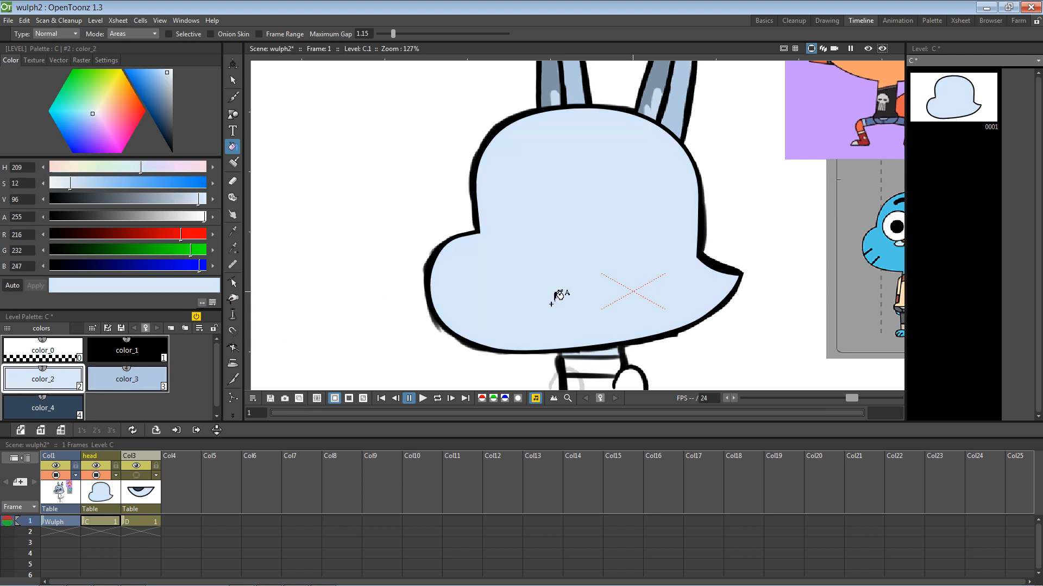
pyautogui.hotkey('ctrl', 'z')
pyautogui.hotkey('ctrl', 'y')
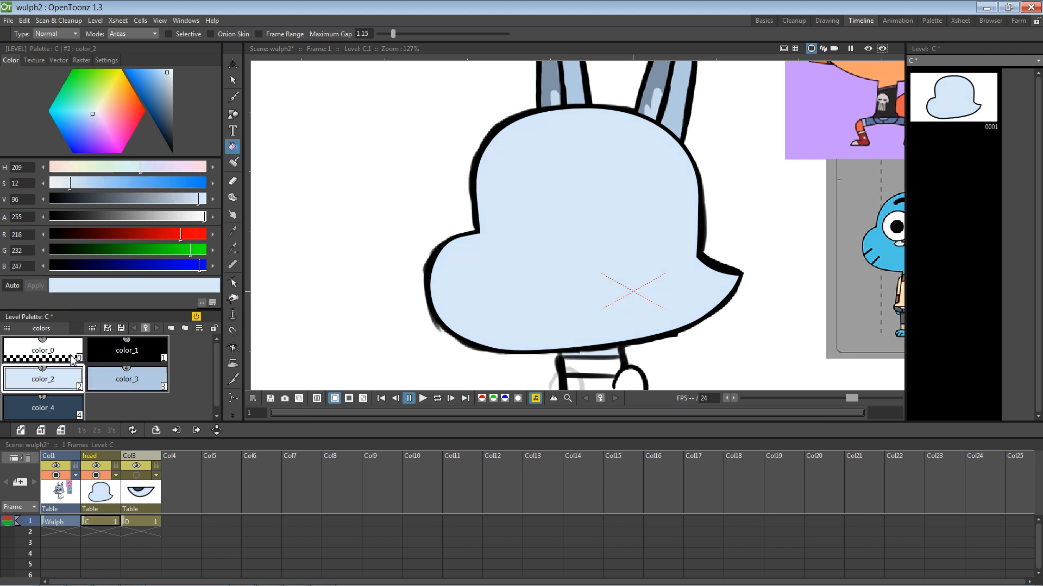
pyautogui.hotkey('ctrl', 'z')
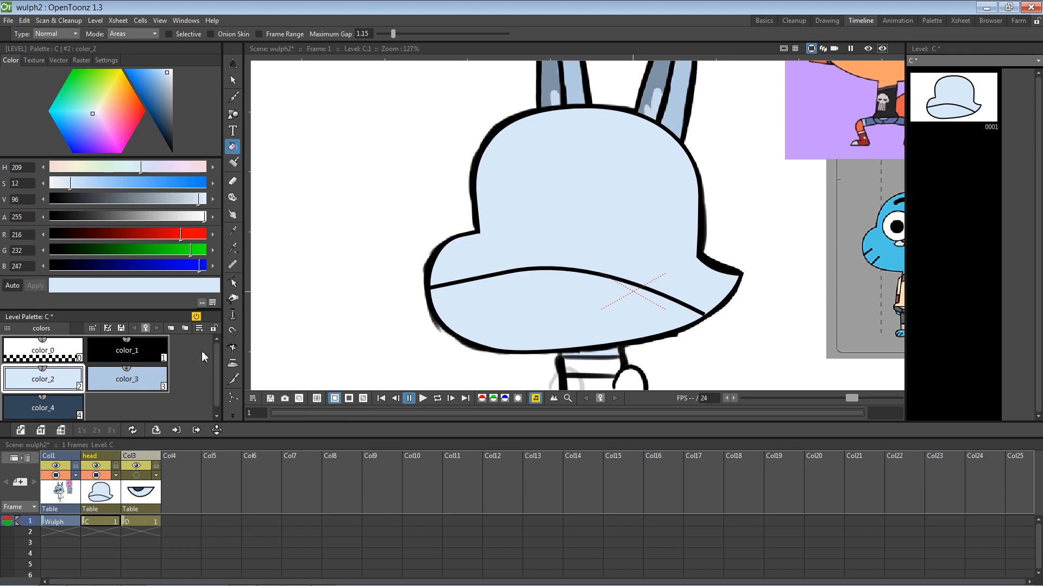
pyautogui.click(127, 380)
pyautogui.click(565, 216)
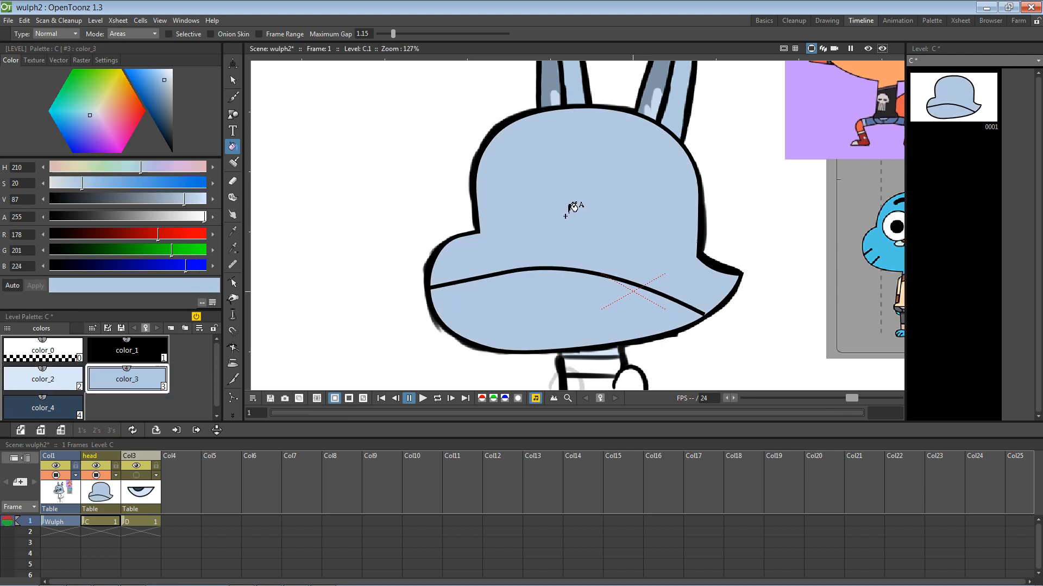
# Step: Stretch the curved mouth line slightly left and fill the area below it with pale color_2
pyautogui.click(232, 79)
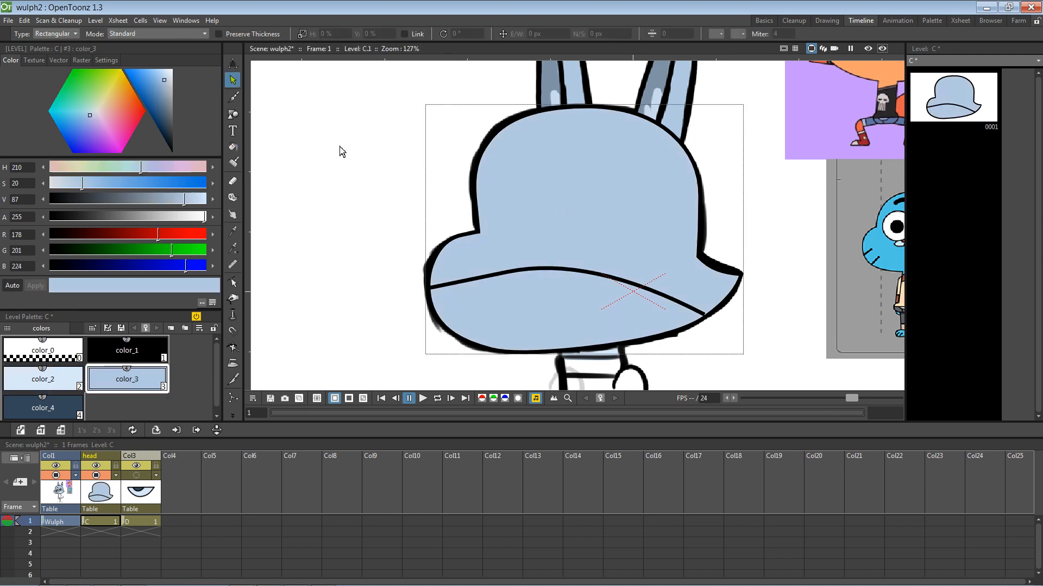
pyautogui.click(439, 287)
pyautogui.moveTo(427, 293); pyautogui.dragTo(424, 292)
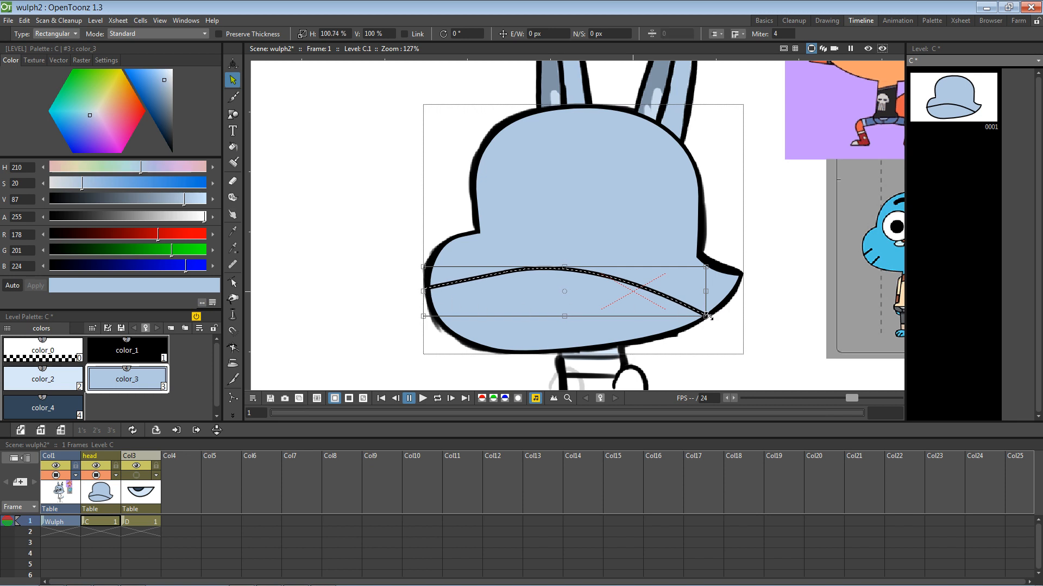
pyautogui.click(765, 303)
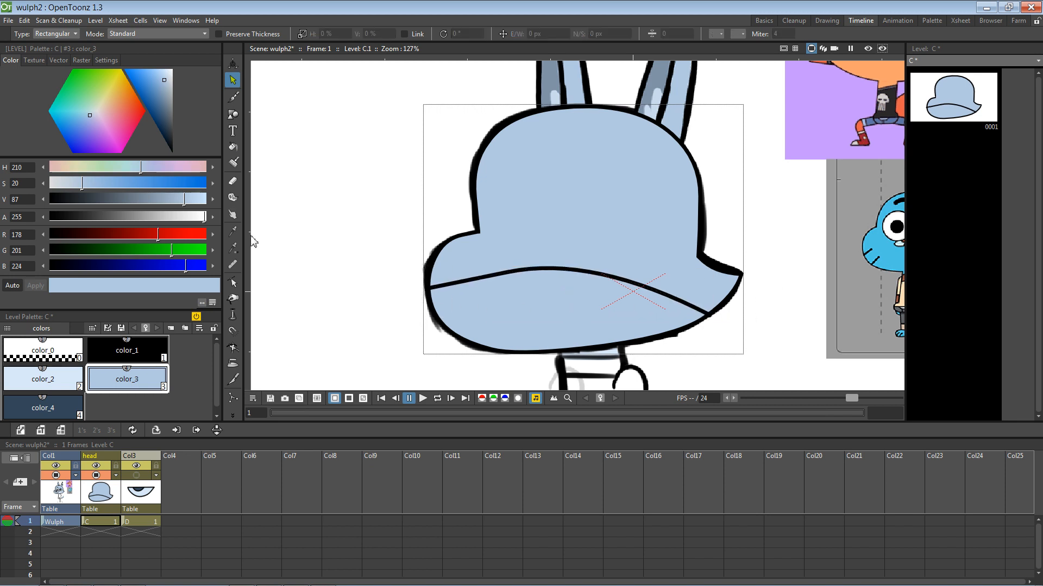
pyautogui.click(232, 147)
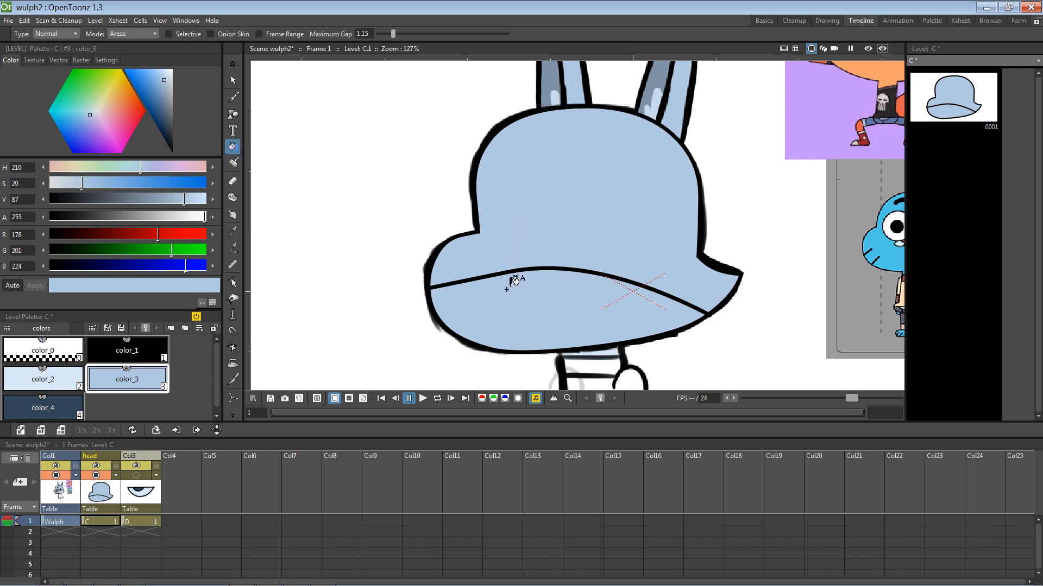
pyautogui.click(73, 380)
pyautogui.click(513, 302)
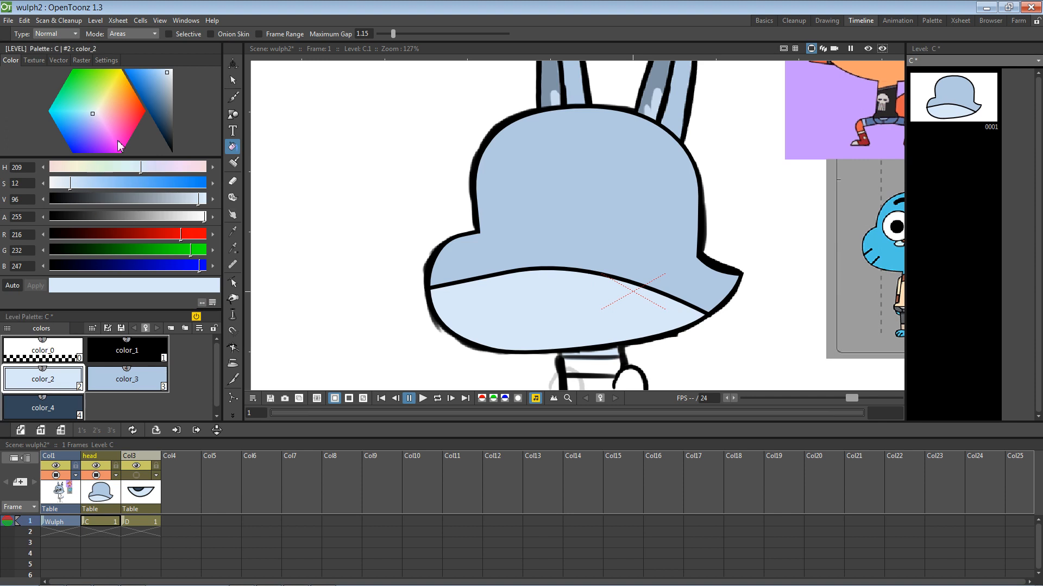
# Step: Check the brim curve across the head, save the scene and level, and pan to the head
pyautogui.click(232, 80)
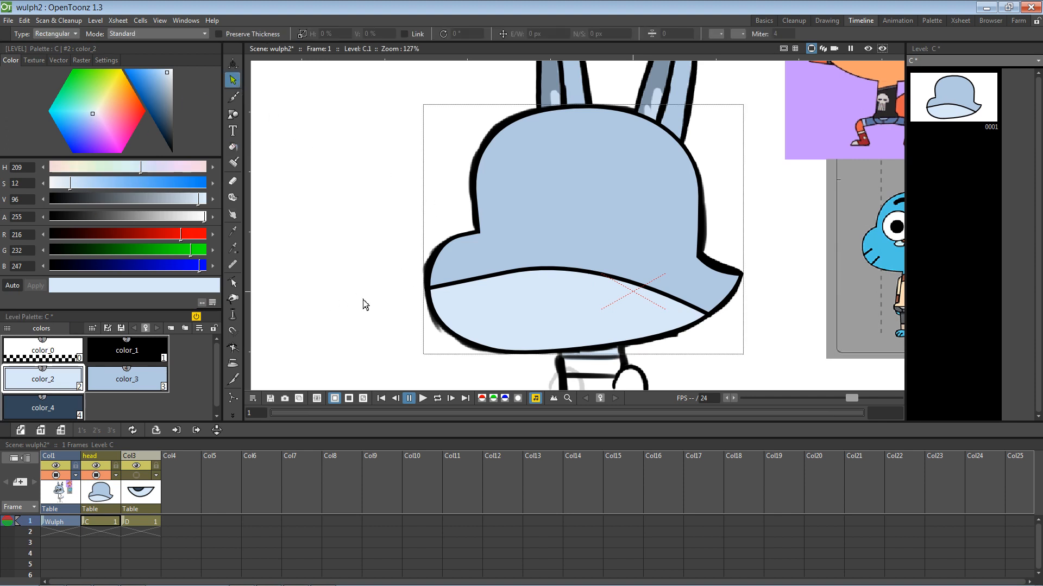
pyautogui.click(466, 288)
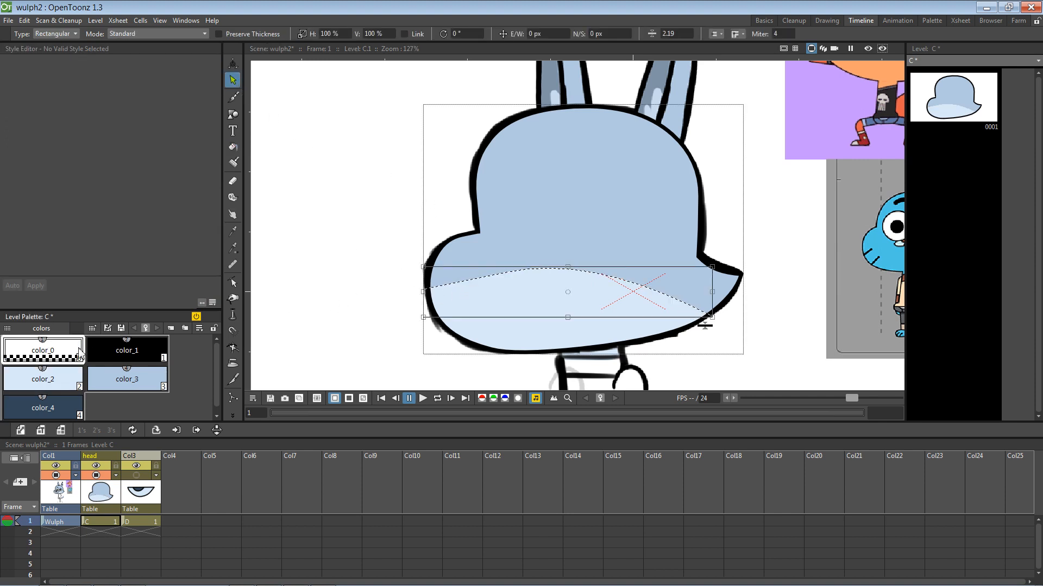
pyautogui.click(325, 246)
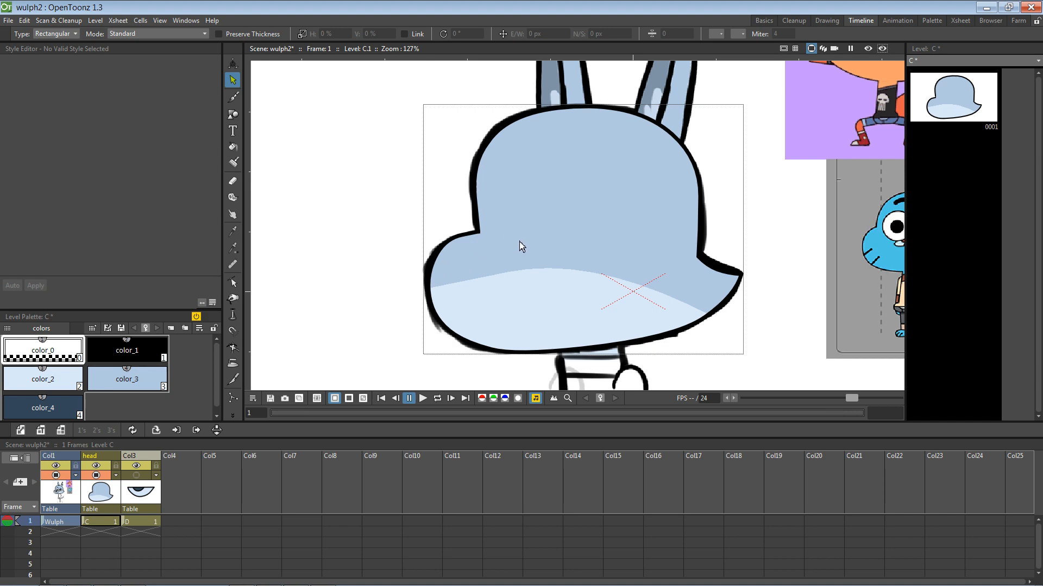
pyautogui.hotkey('ctrl', 's')
pyautogui.press('space')
pyautogui.moveTo(621, 237); pyautogui.dragTo(553, 268)
# Step: Hide the Wulph sketch column and show the drawing in the third column
pyautogui.click(56, 465)
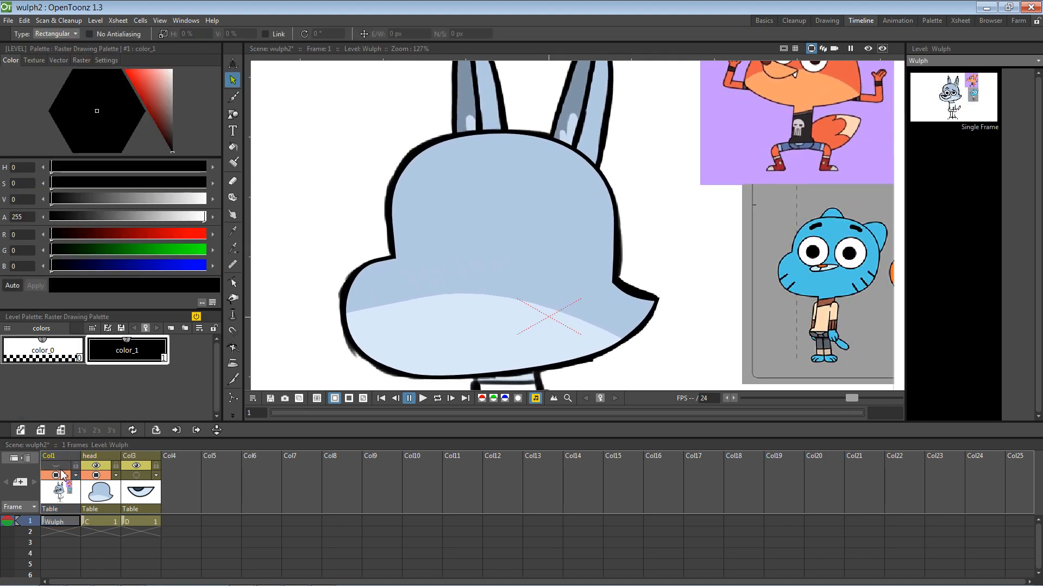
pyautogui.click(56, 475)
pyautogui.scroll(-2, 595, 245)
pyautogui.scroll(1, 589, 255)
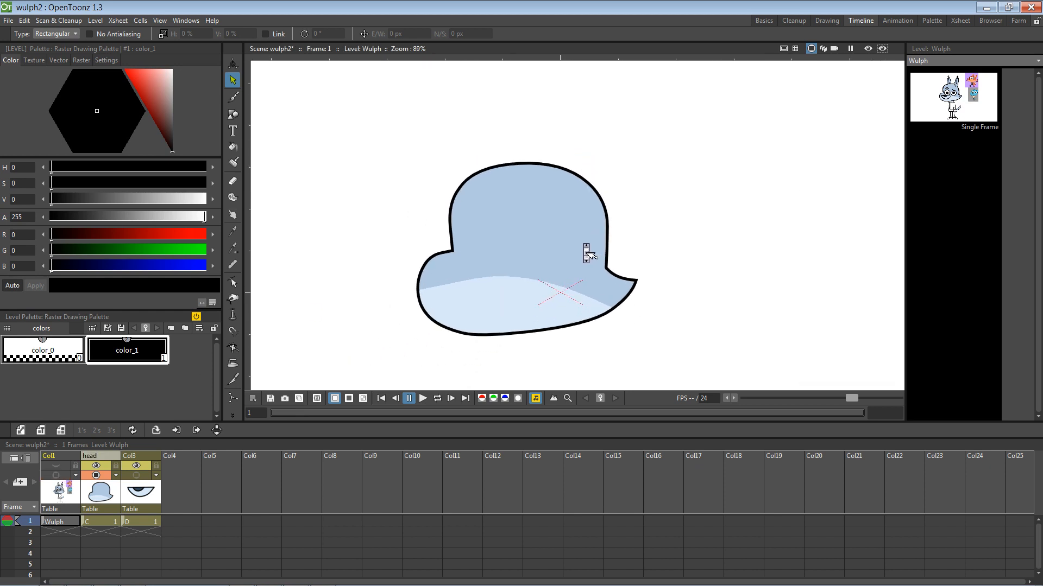
pyautogui.click(137, 475)
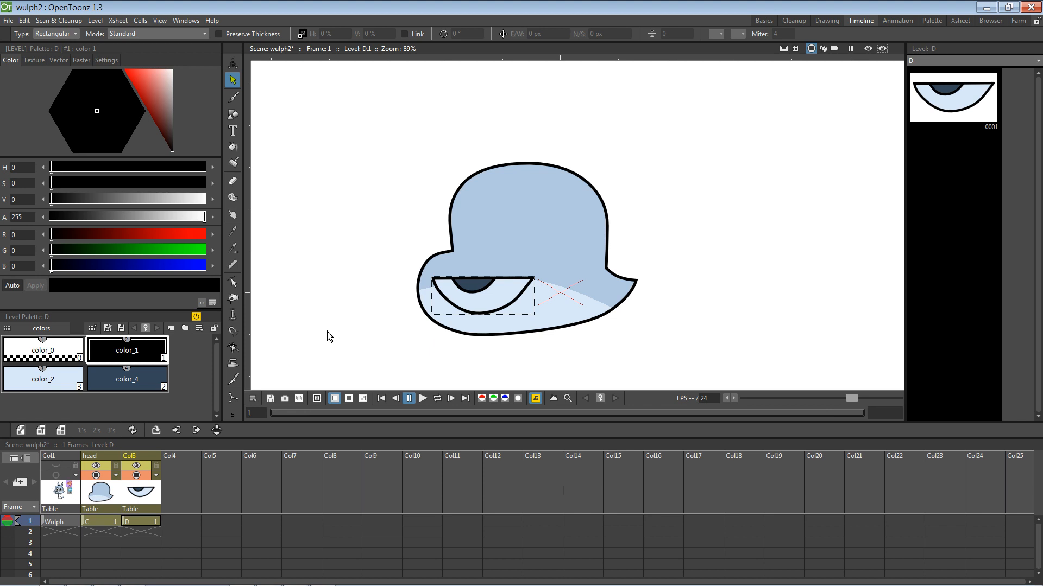
# Step: Rename the third column to 'mouth'
pyautogui.click(103, 457)
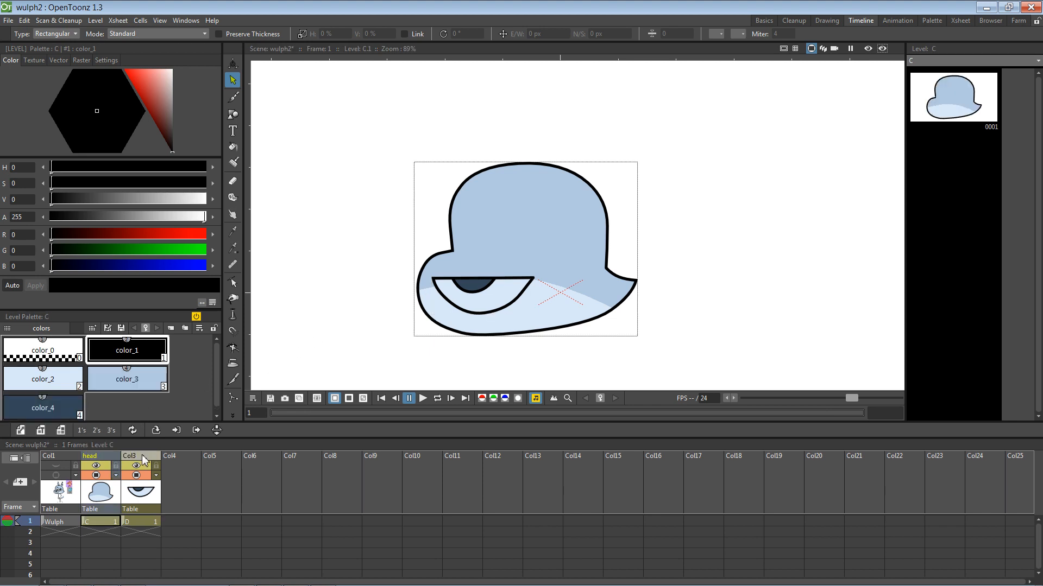
pyautogui.doubleClick(135, 456)
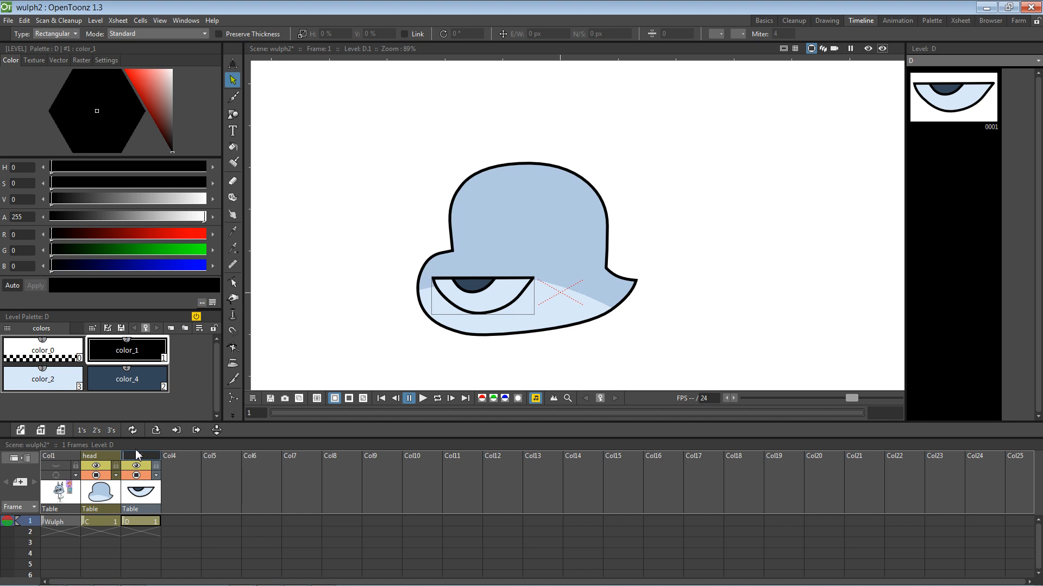
pyautogui.write('mouth')
pyautogui.press('Return')
pyautogui.moveTo(715, 215)
pyautogui.mouseDown()
pyautogui.moveTo(715, 138)
pyautogui.moveTo(758, 155)
pyautogui.mouseUp()
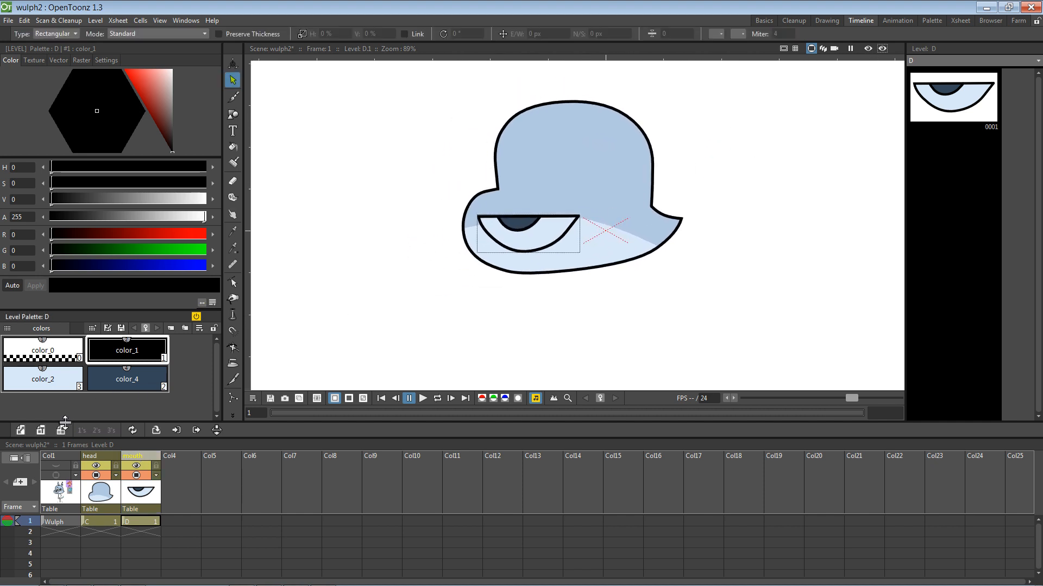
# Step: Show the Wulph sketch again and fade it to 30 percent opacity
pyautogui.click(56, 476)
pyautogui.click(58, 476)
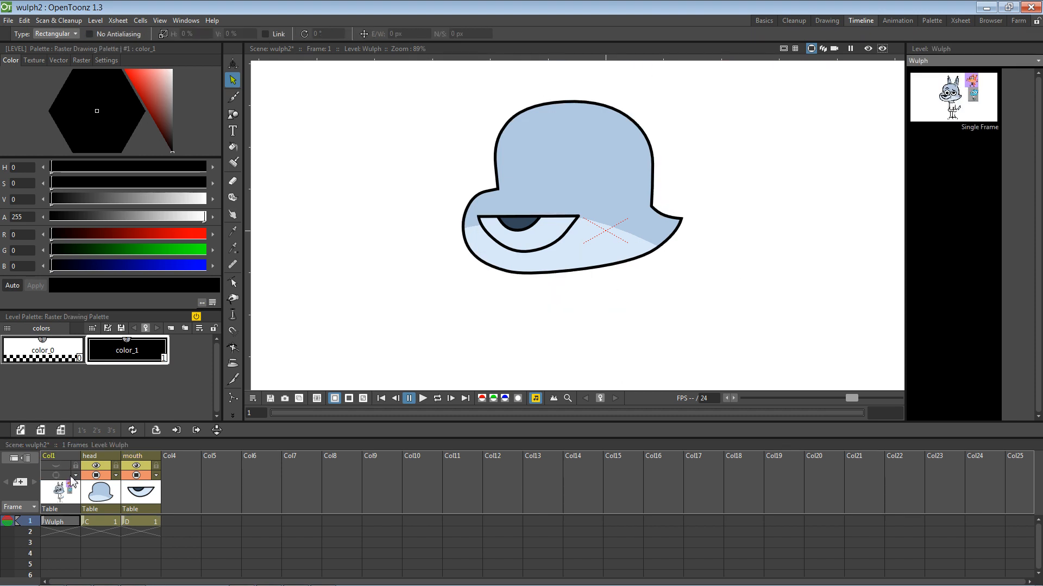
pyautogui.click(59, 476)
pyautogui.moveTo(133, 488); pyautogui.dragTo(113, 488)
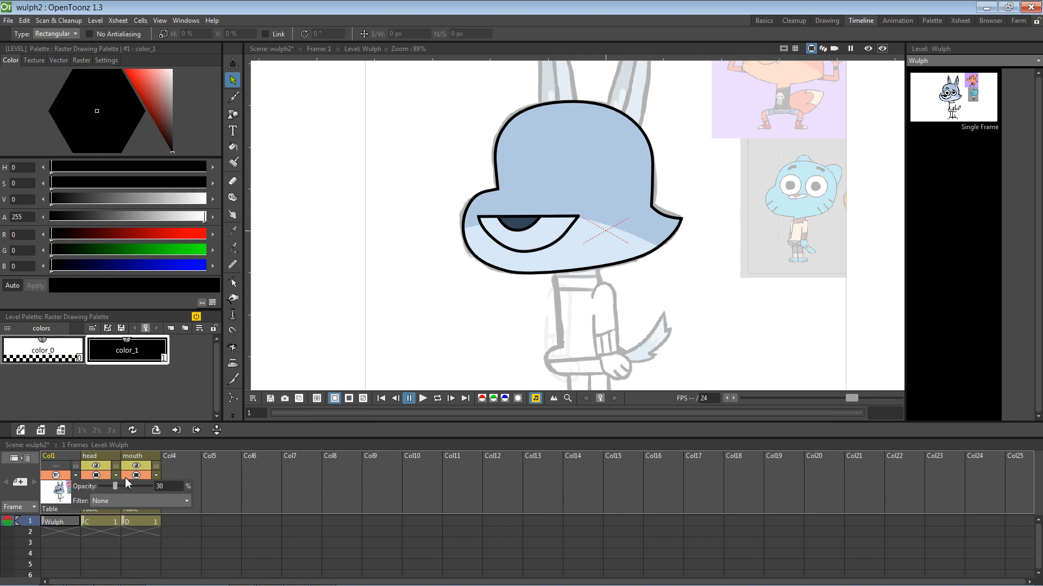
pyautogui.click(96, 475)
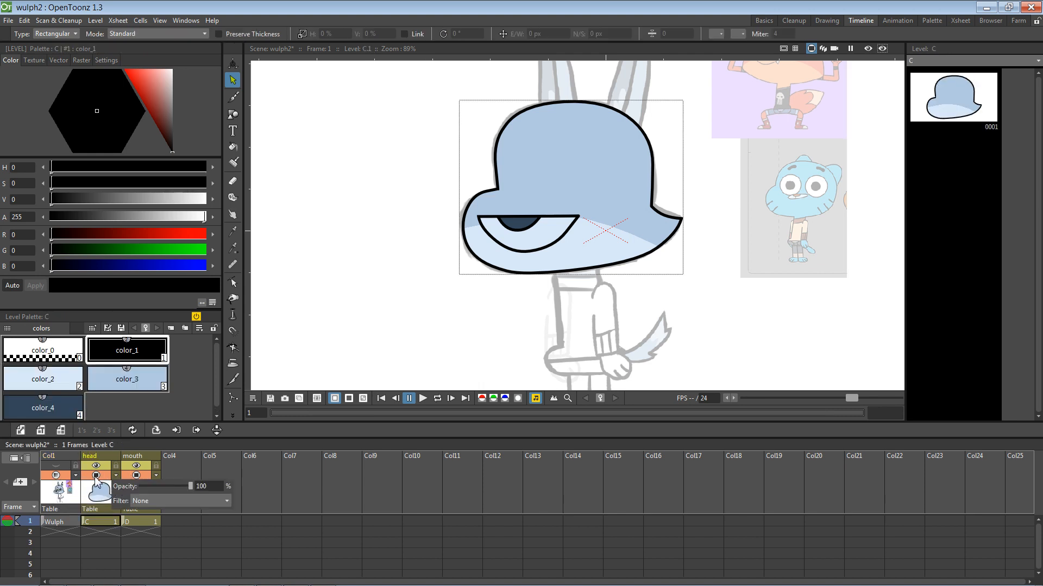
pyautogui.click(58, 475)
# Step: Lower the sketch opacity to about 20 and hide the blue head column
pyautogui.click(58, 467)
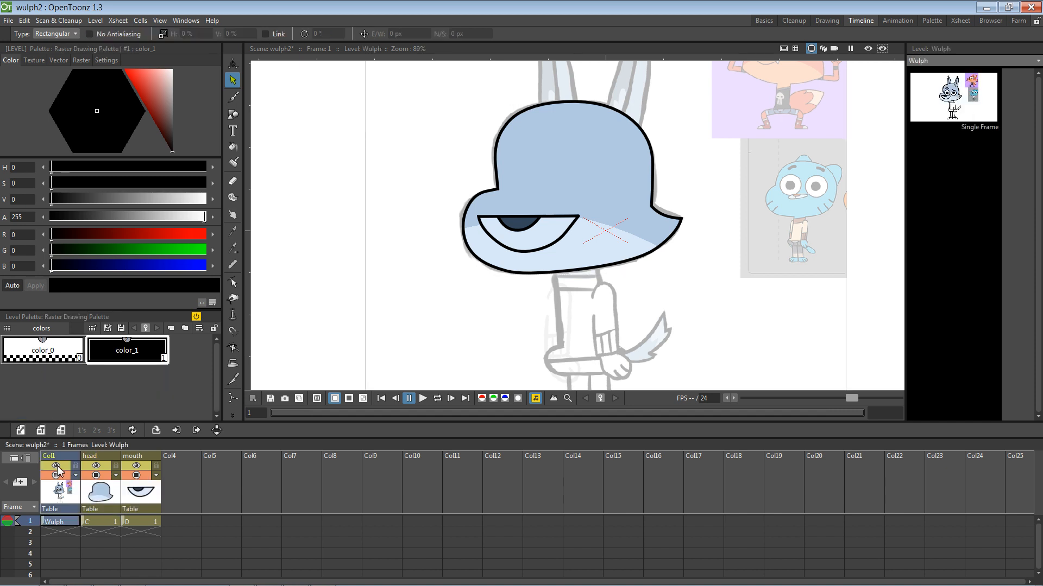
pyautogui.click(75, 476)
pyautogui.click(111, 487)
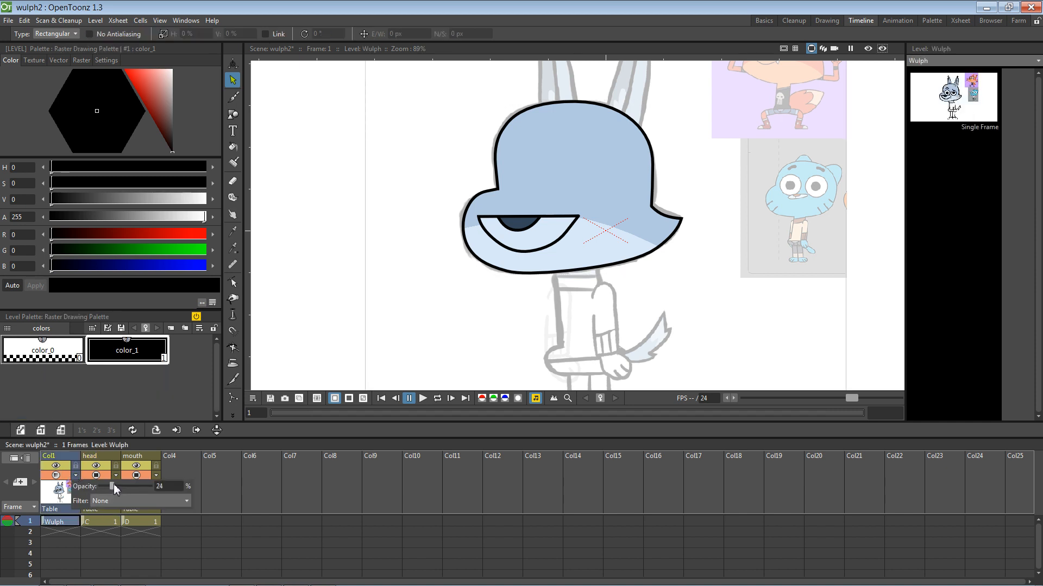
pyautogui.press('space')
pyautogui.moveTo(356, 230); pyautogui.dragTo(358, 296)
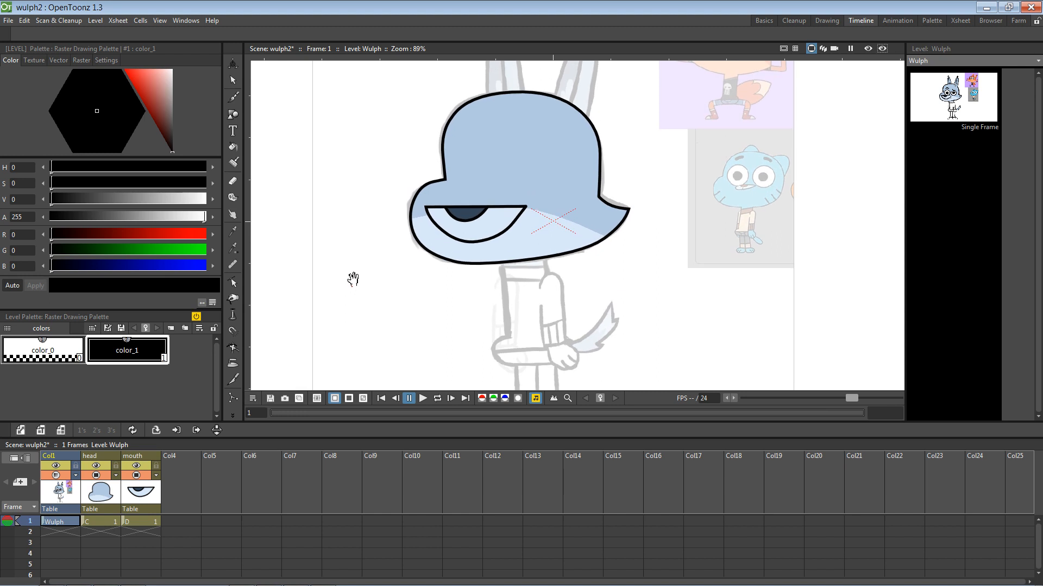
pyautogui.click(96, 476)
pyautogui.moveTo(415, 250); pyautogui.dragTo(381, 347)
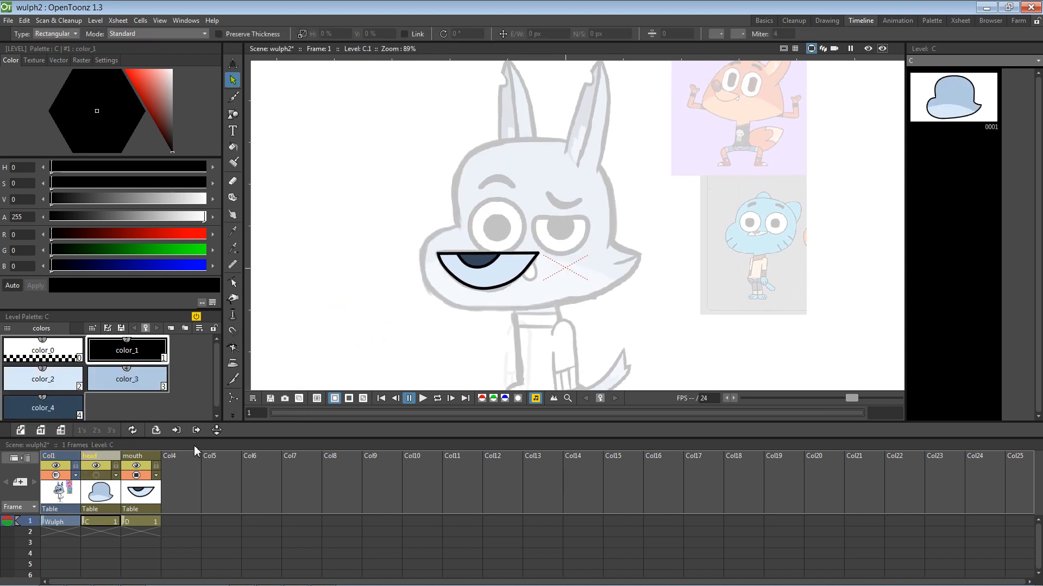
# Step: In the empty Col4, draw a black circle near the sketch's left eye with the Geometric tool set to Circle
pyautogui.click(172, 455)
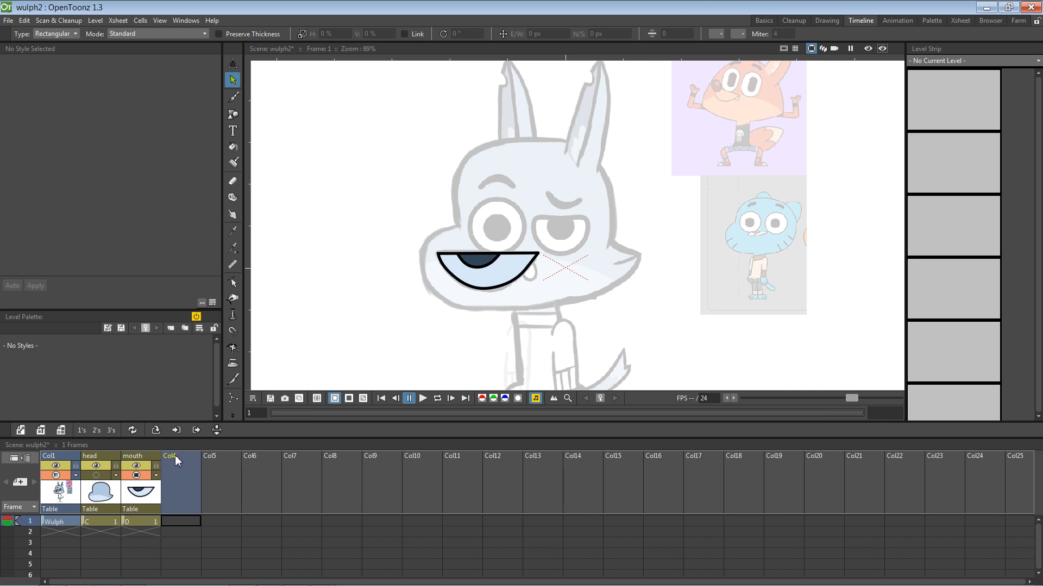
pyautogui.rightClick(174, 455)
pyautogui.click(232, 115)
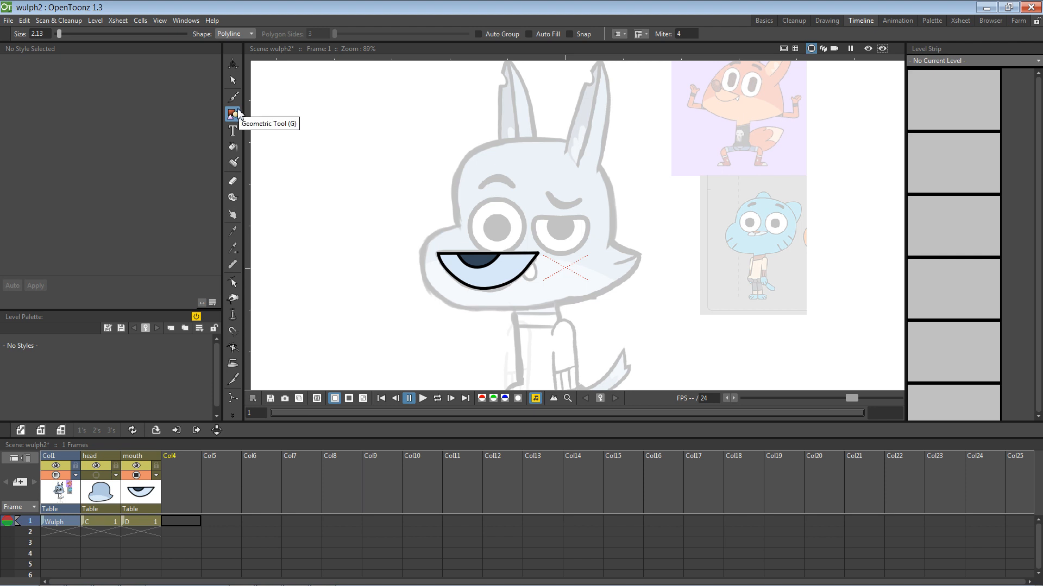
pyautogui.click(248, 34)
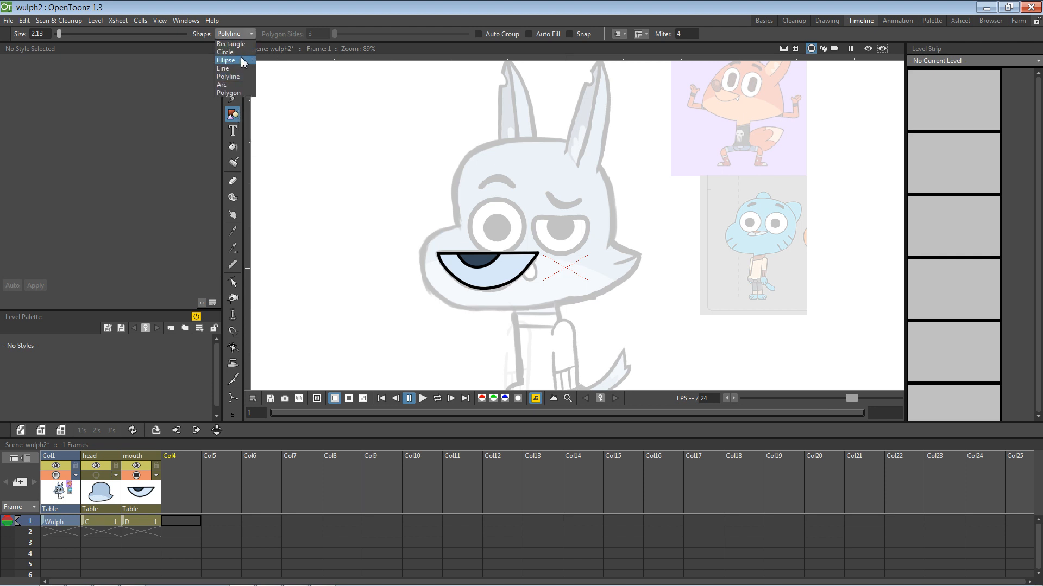
pyautogui.click(236, 54)
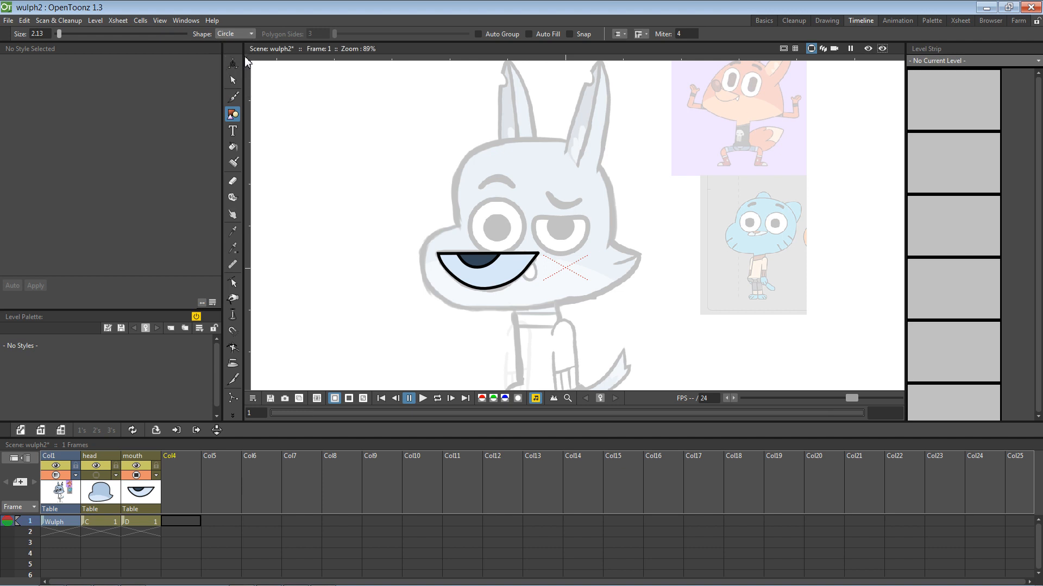
pyautogui.click(249, 34)
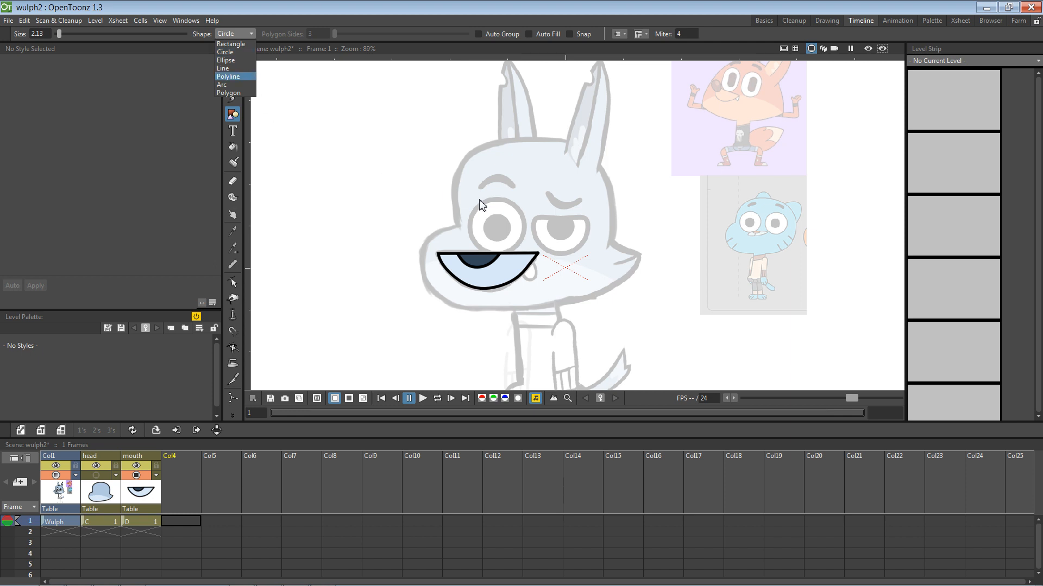
pyautogui.click(234, 60)
pyautogui.click(237, 36)
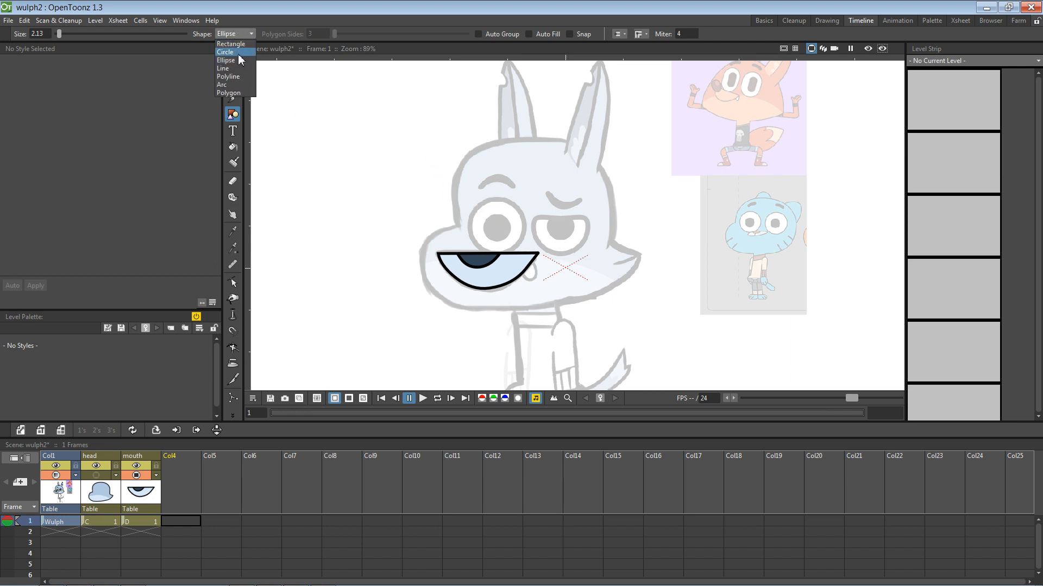
pyautogui.click(236, 54)
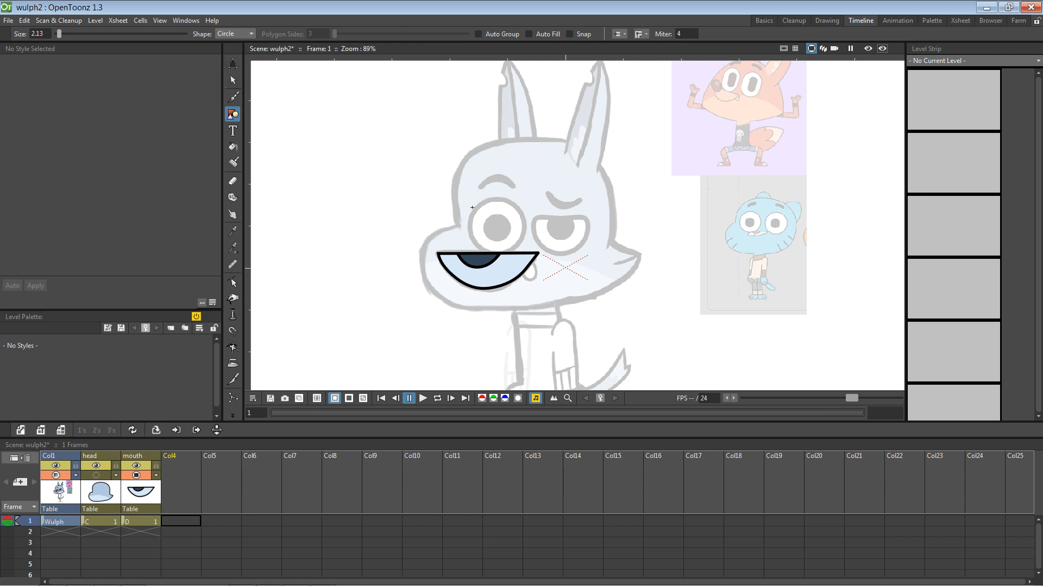
pyautogui.moveTo(472, 205); pyautogui.dragTo(493, 223)
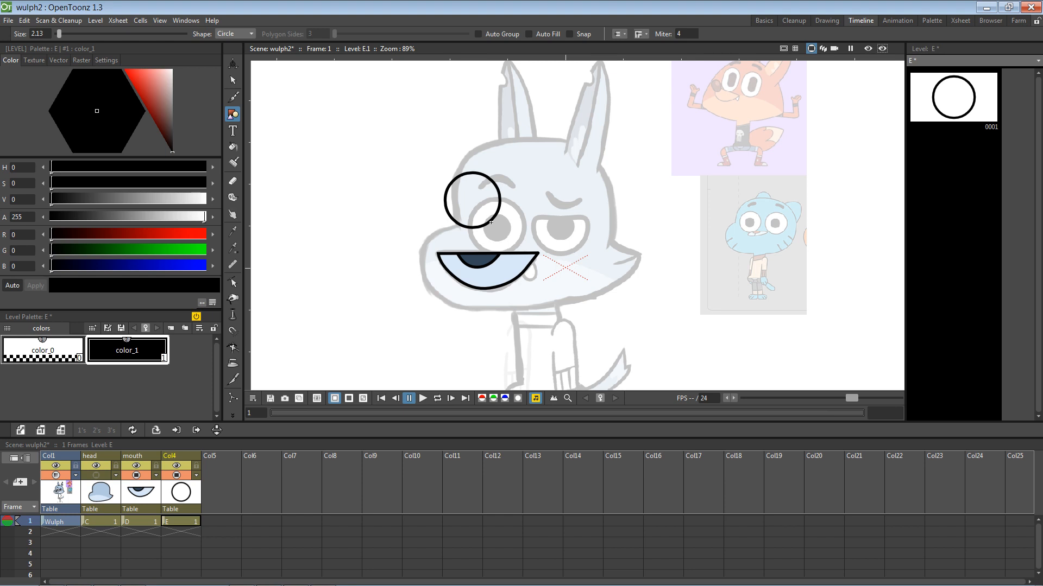
# Step: Redraw the circle around the left eye, nudge it into place, and begin naming Col4 'eye'
pyautogui.hotkey('ctrl', 'z')
pyautogui.moveTo(498, 231); pyautogui.dragTo(522, 246)
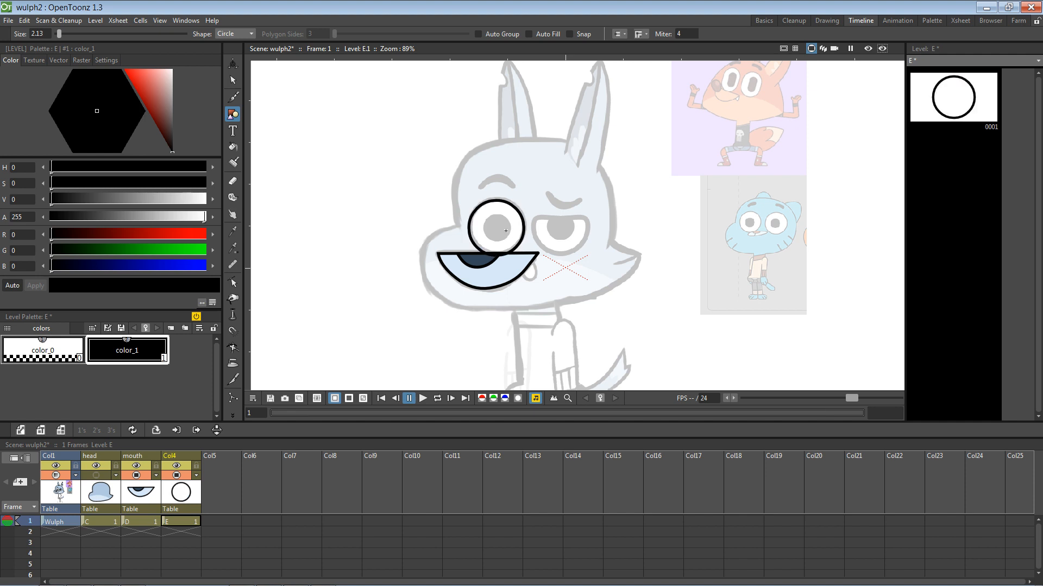
pyautogui.press('v')
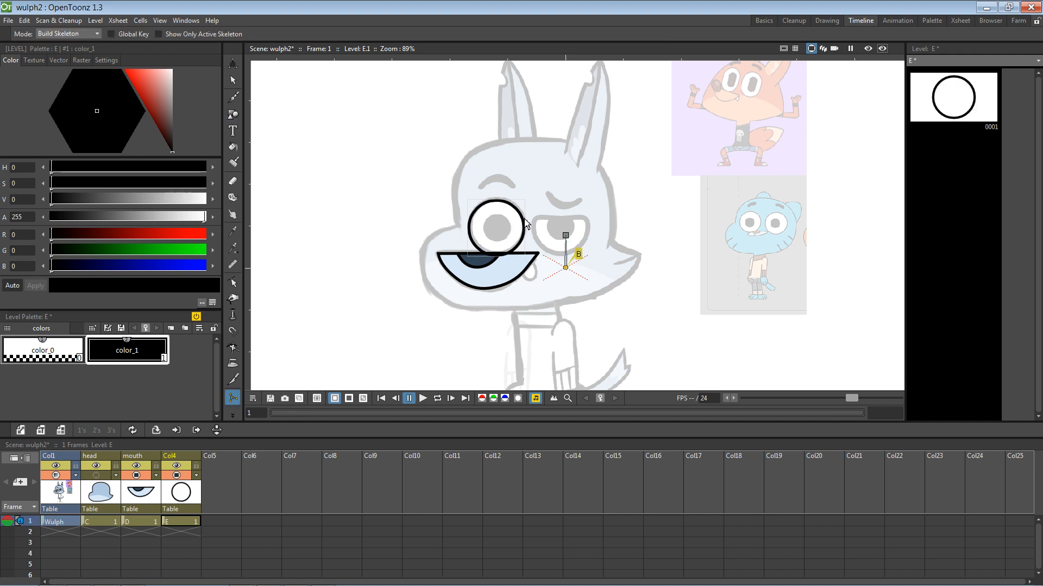
pyautogui.click(233, 80)
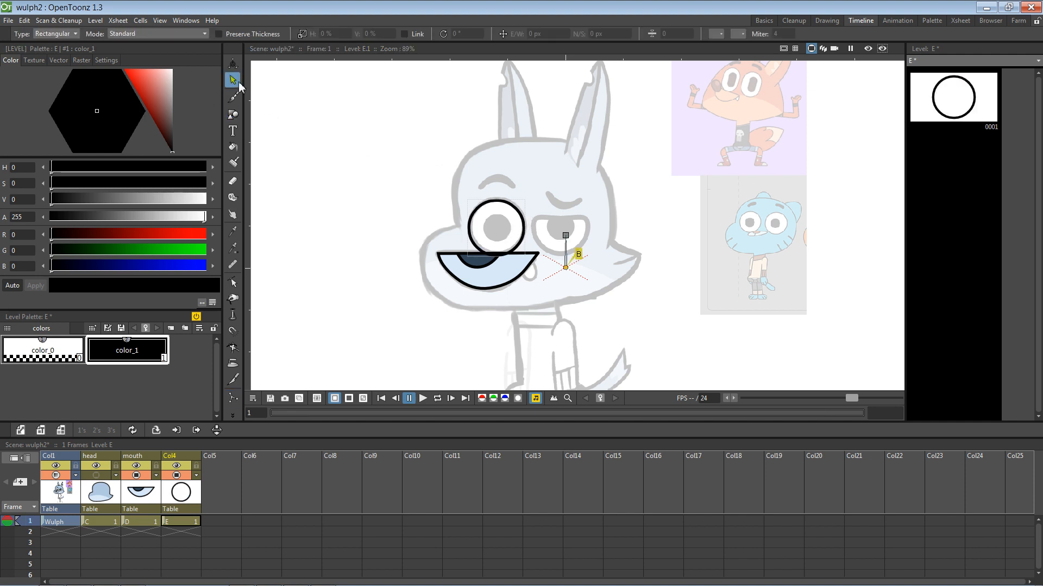
pyautogui.click(512, 211)
pyautogui.moveTo(517, 209); pyautogui.dragTo(519, 206)
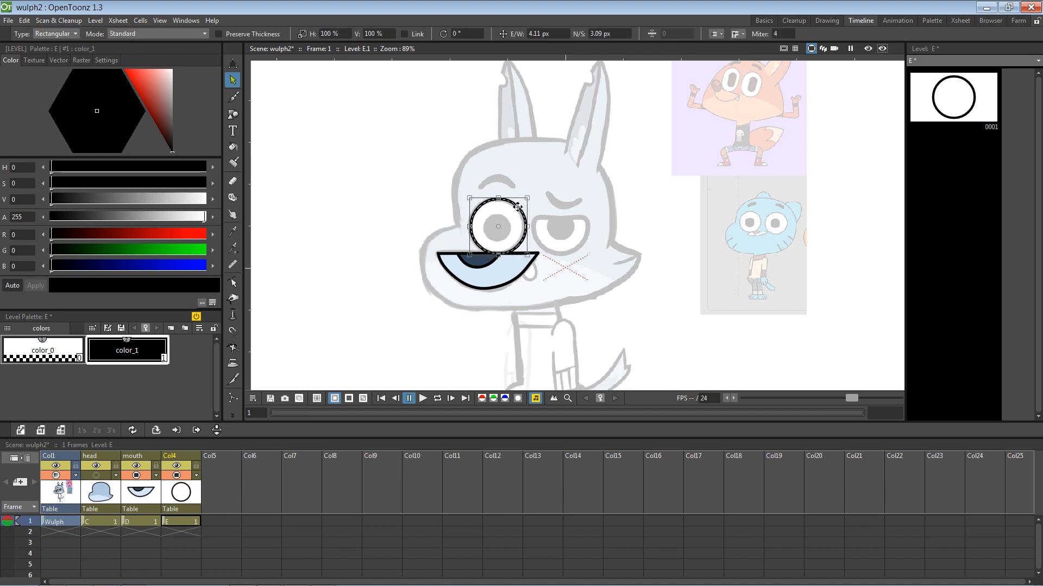
pyautogui.hotkey('ctrl', 'z')
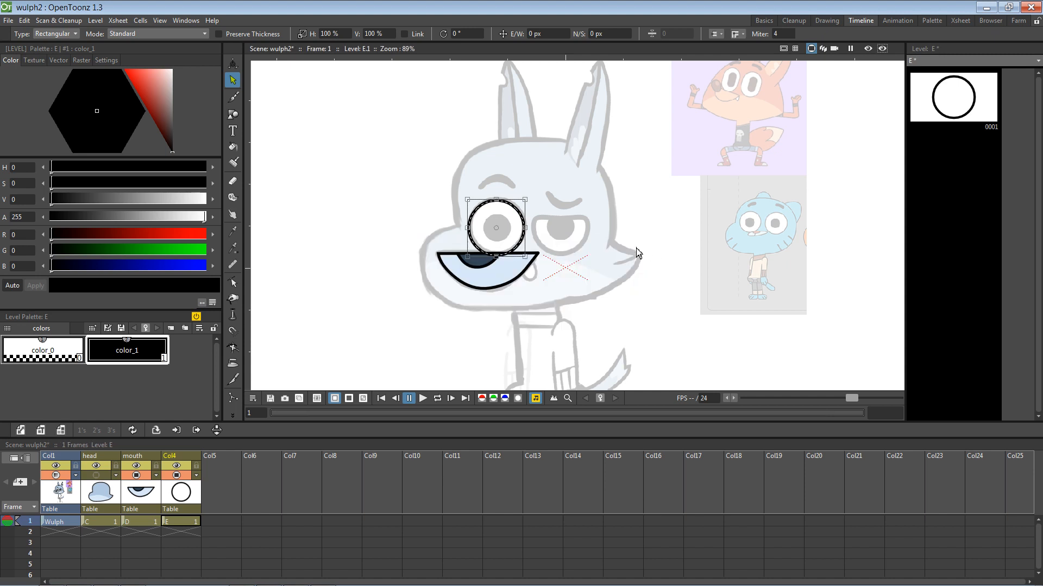
pyautogui.moveTo(522, 212); pyautogui.dragTo(534, 214)
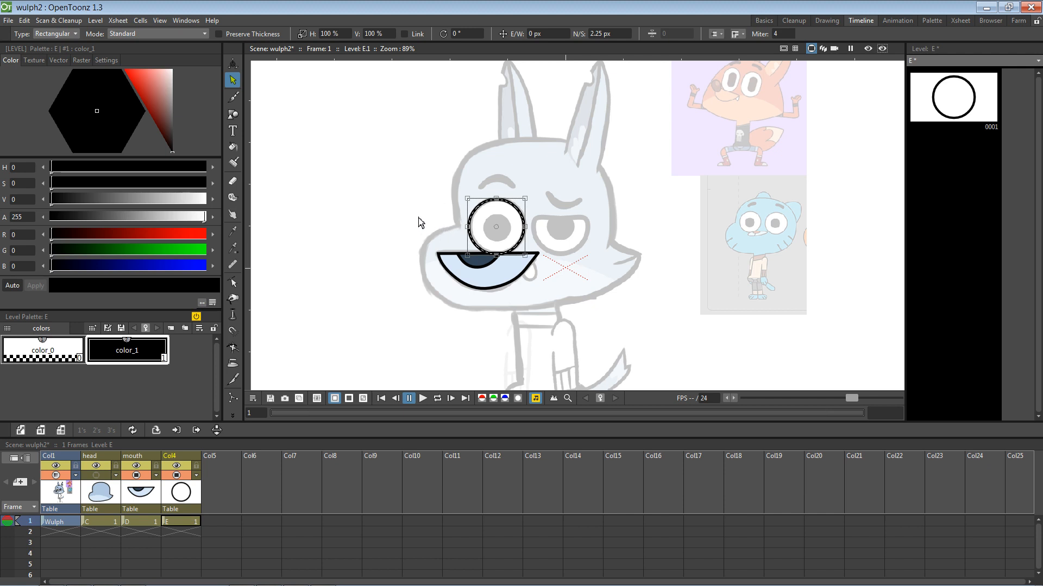
pyautogui.click(382, 221)
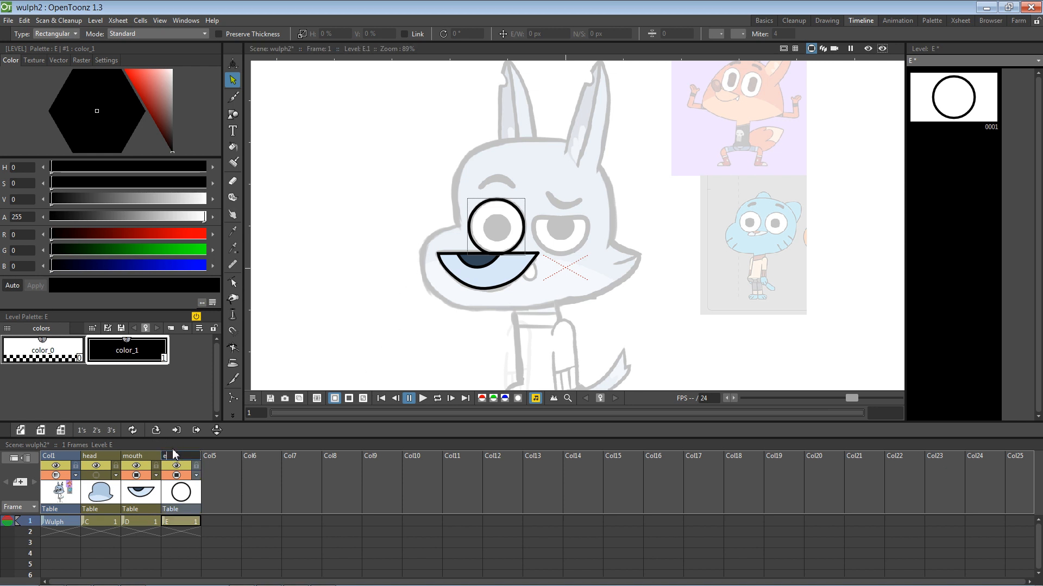
pyautogui.write('ye 1')
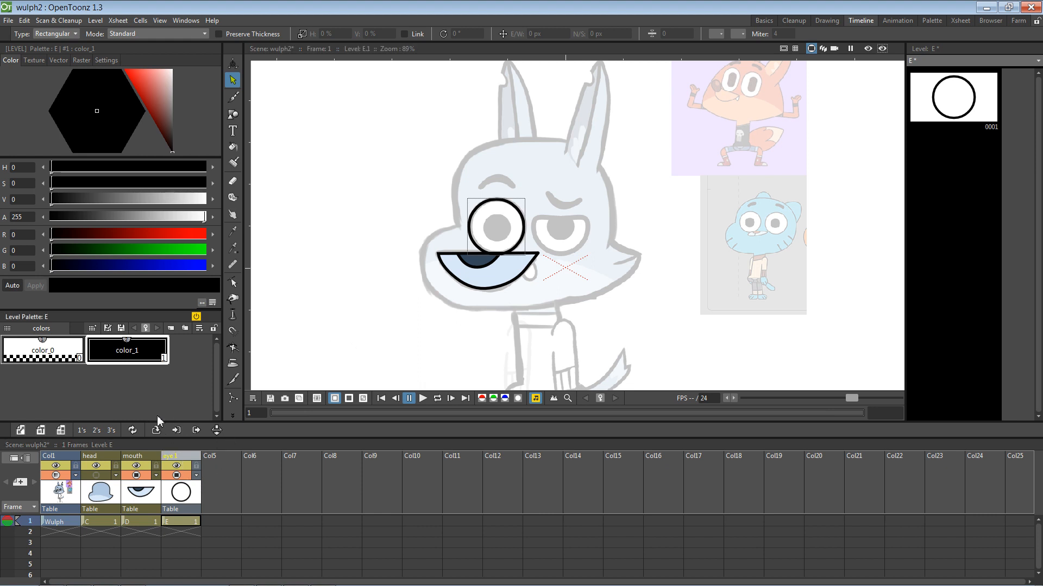
# Step: Add a new color_2 style to the level palette and make it white
pyautogui.click(155, 401)
pyautogui.rightClick(142, 383)
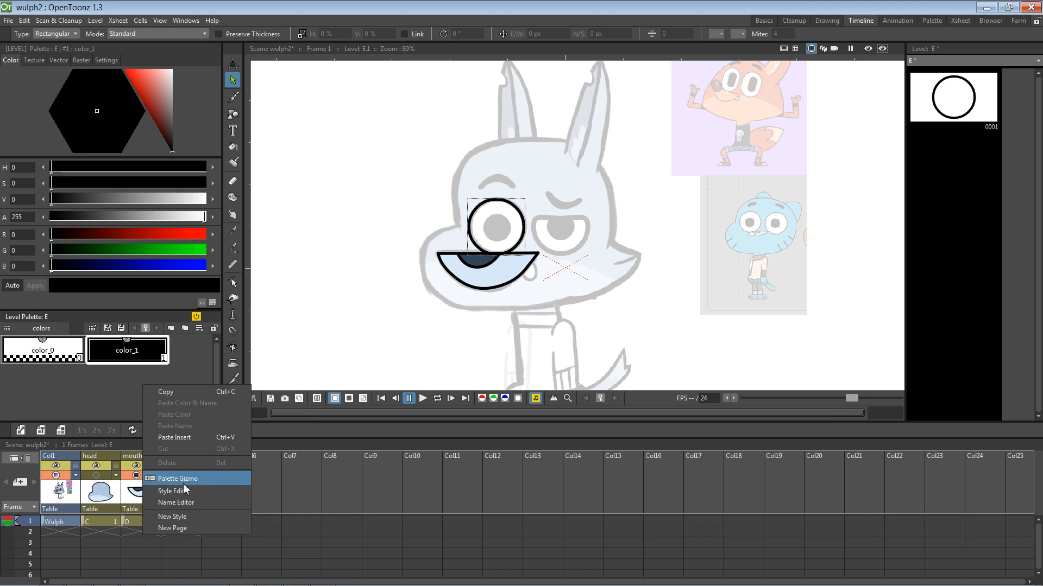
pyautogui.click(163, 516)
pyautogui.doubleClick(63, 384)
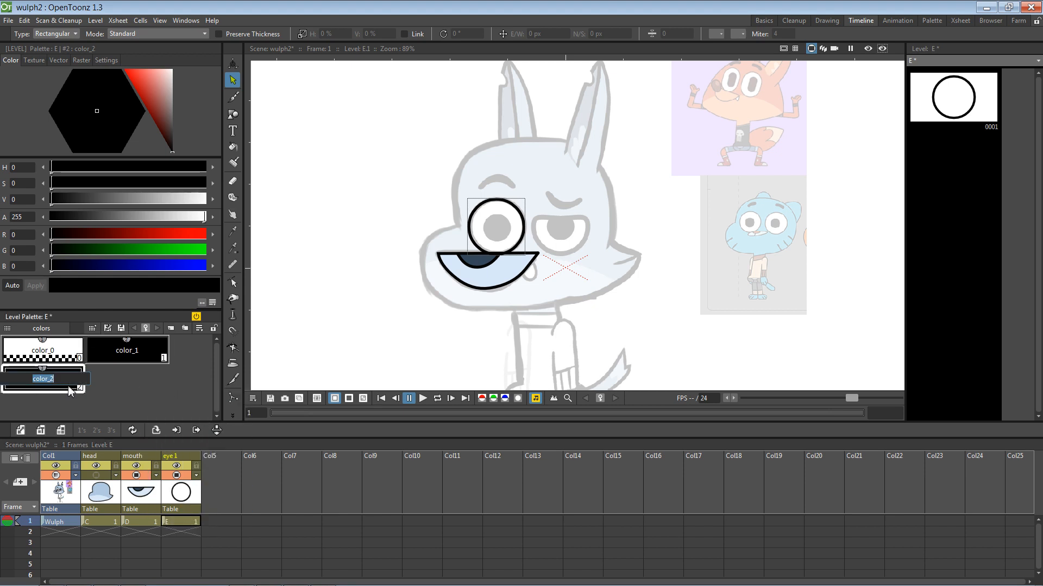
pyautogui.click(73, 386)
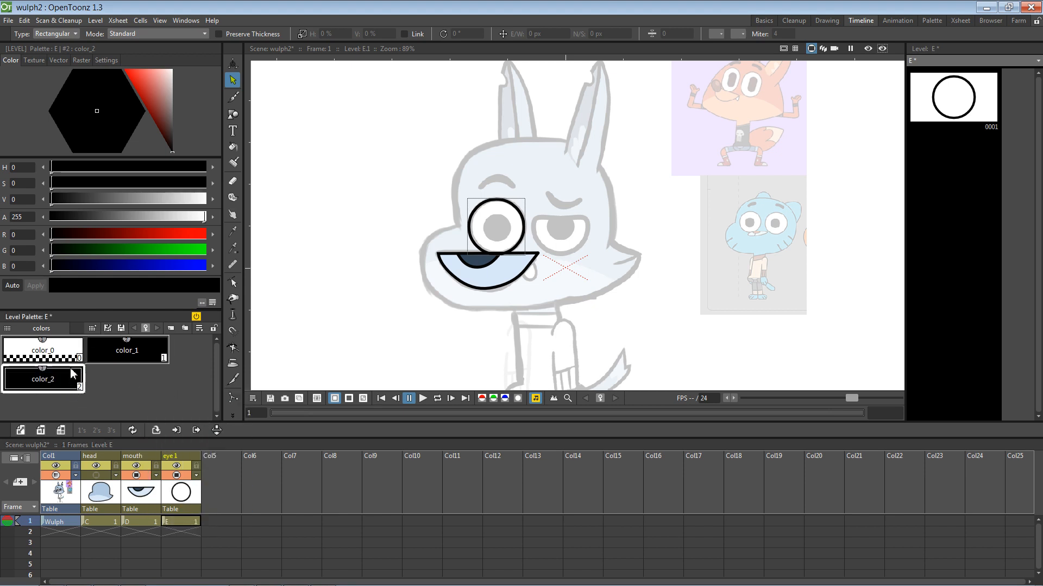
pyautogui.moveTo(166, 95); pyautogui.dragTo(191, 42)
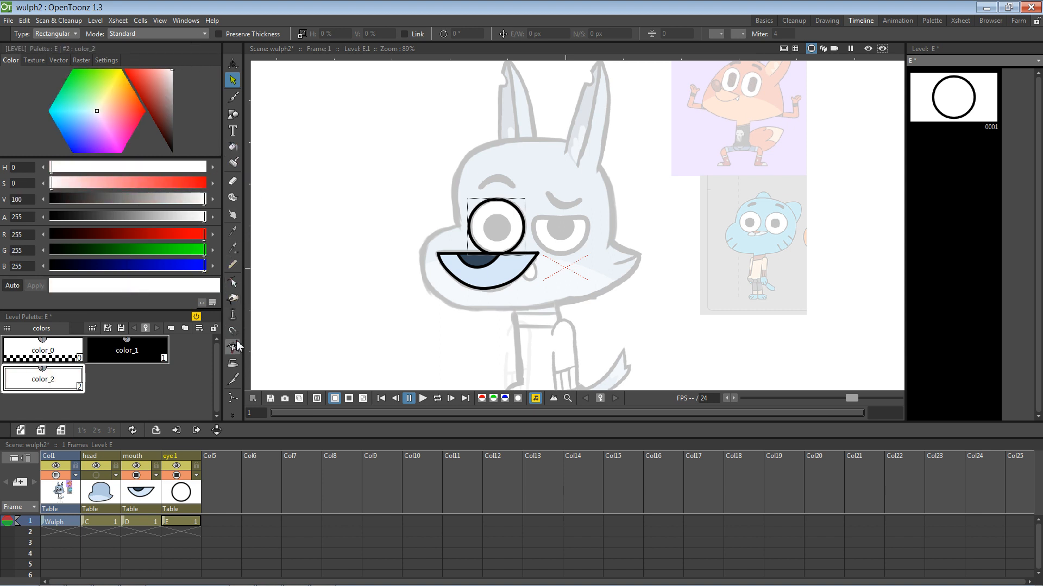
# Step: Fill the left eye circle with white and copy the eye1 column
pyautogui.click(232, 146)
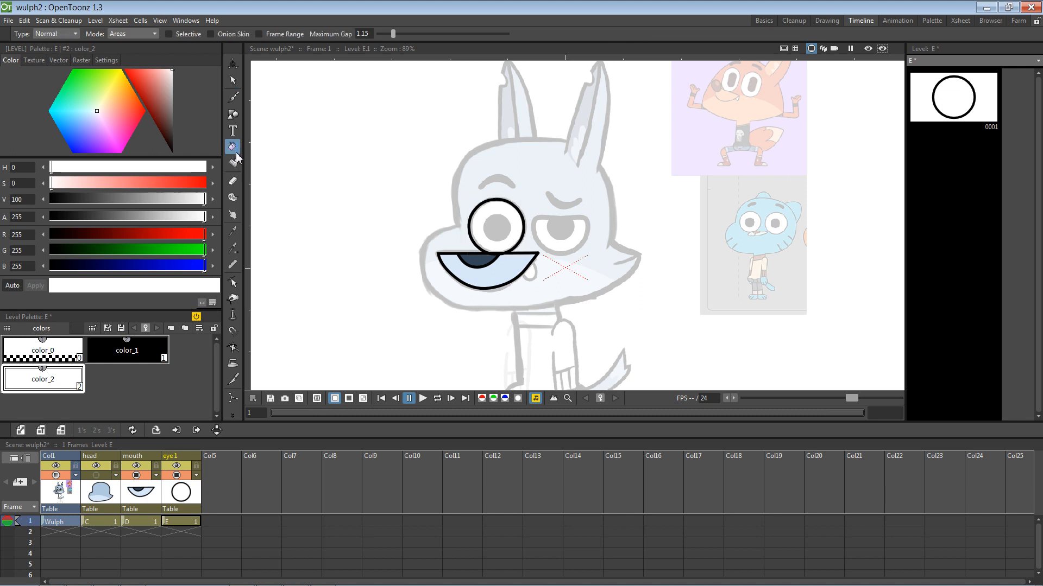
pyautogui.click(479, 218)
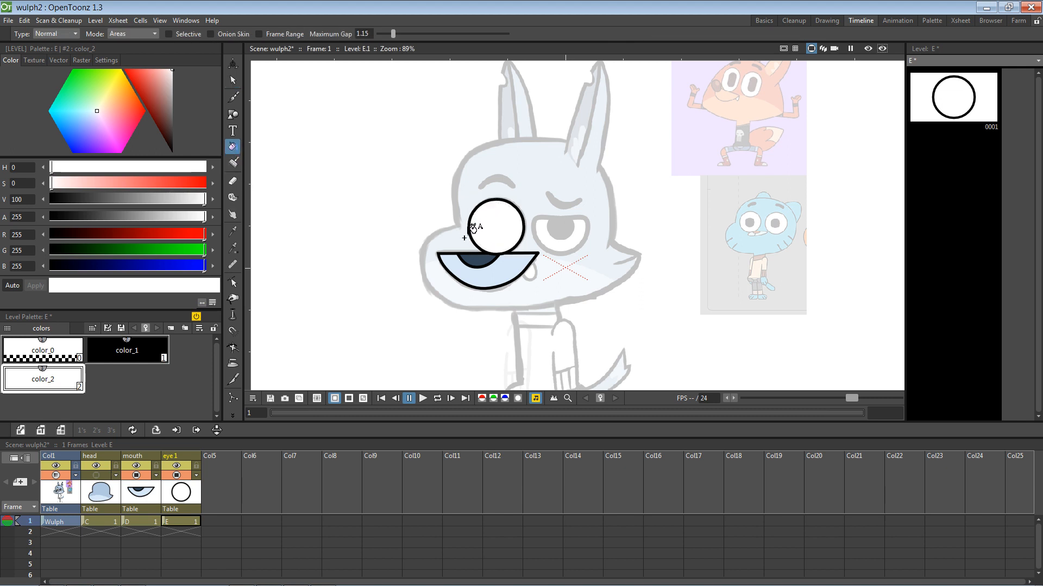
pyautogui.rightClick(191, 503)
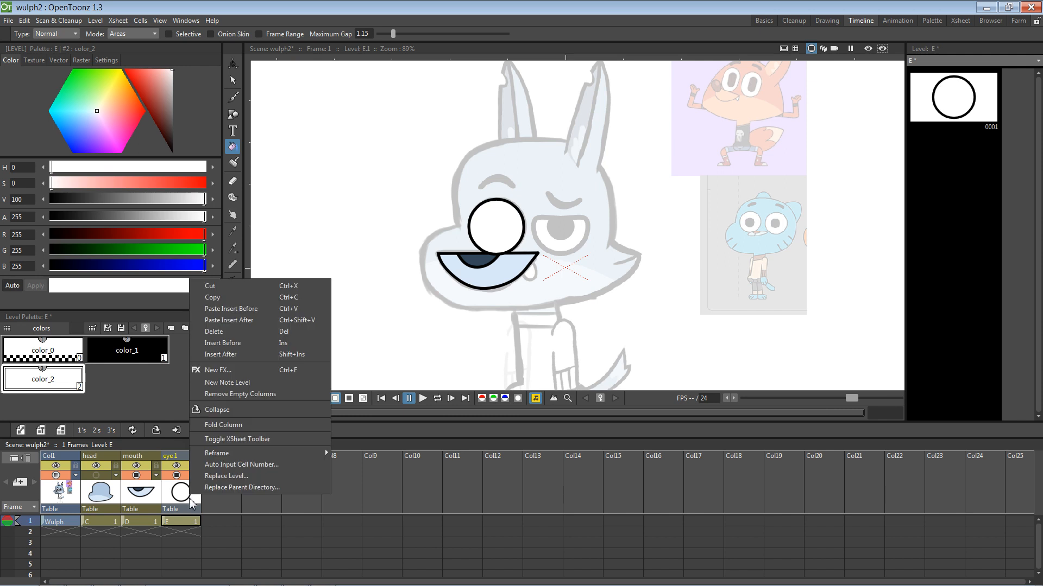
pyautogui.click(231, 299)
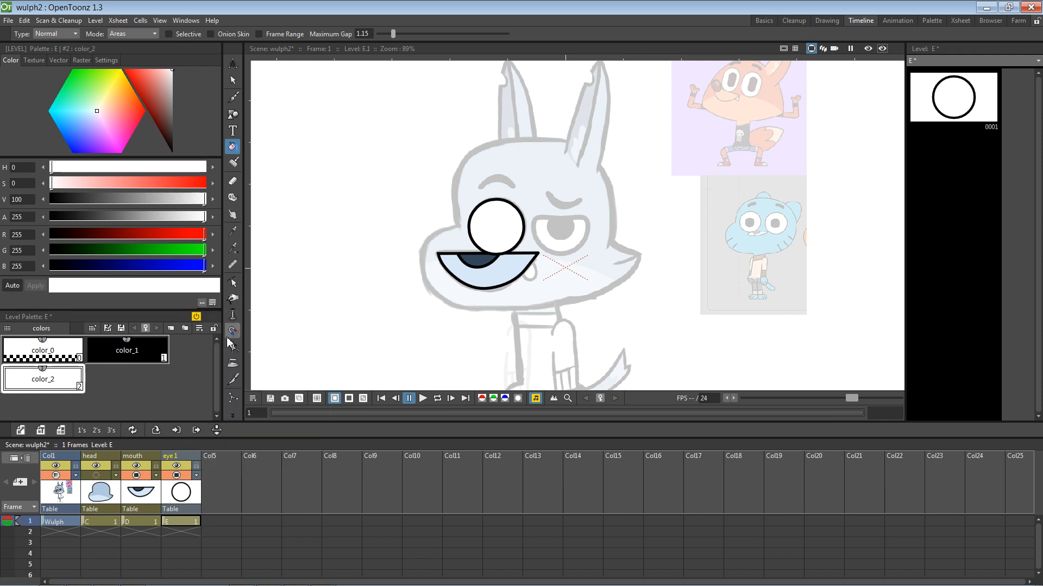
pyautogui.click(228, 491)
pyautogui.rightClick(227, 485)
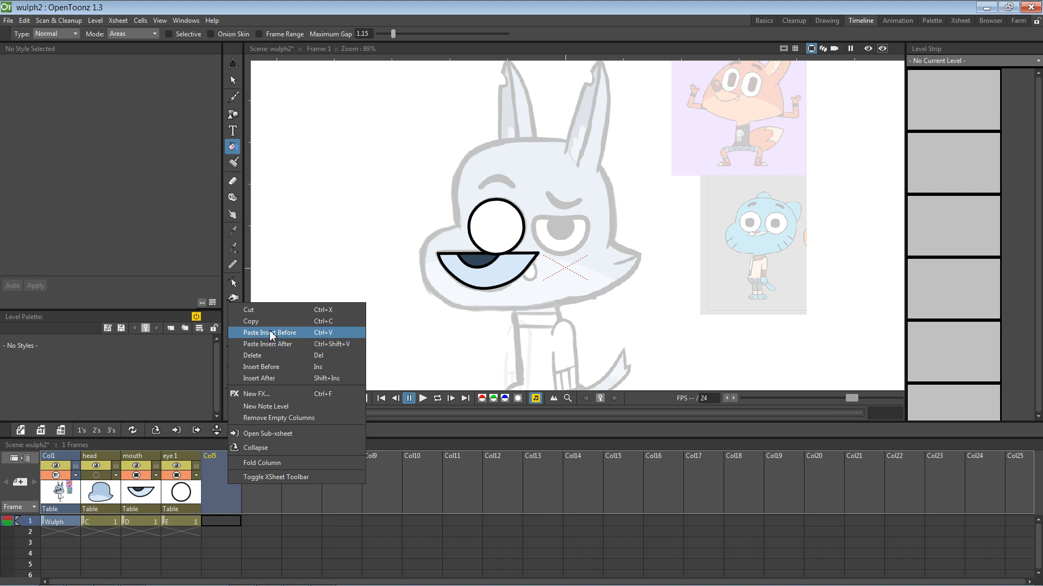
pyautogui.click(271, 332)
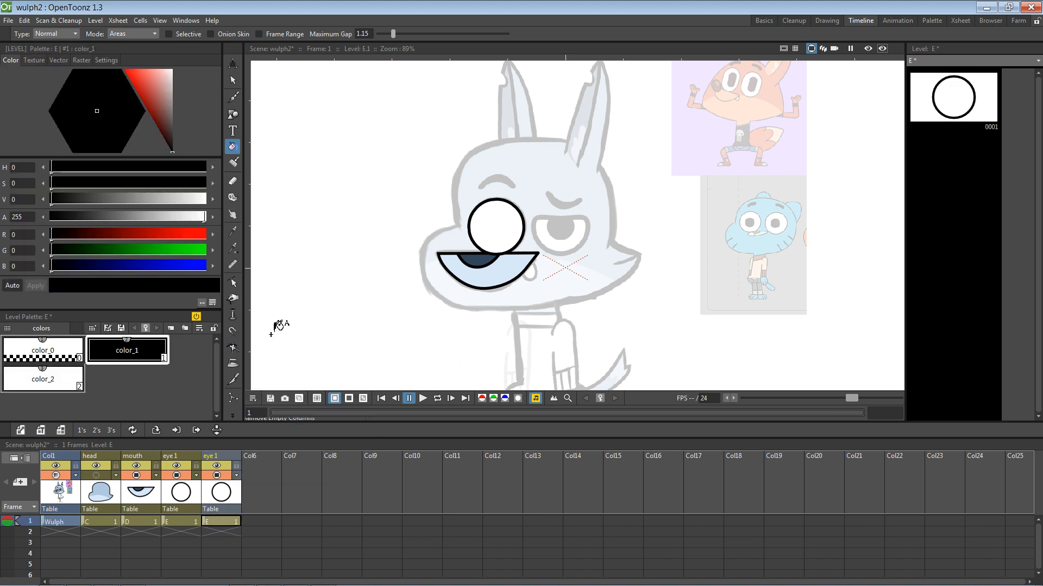
pyautogui.click(233, 79)
pyautogui.press('Down')
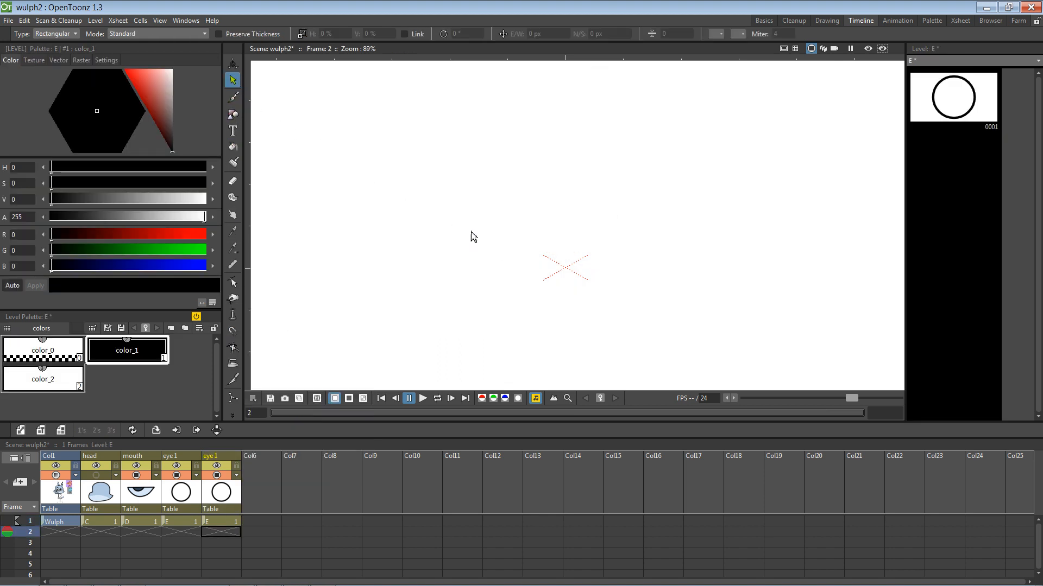
pyautogui.press('Up')
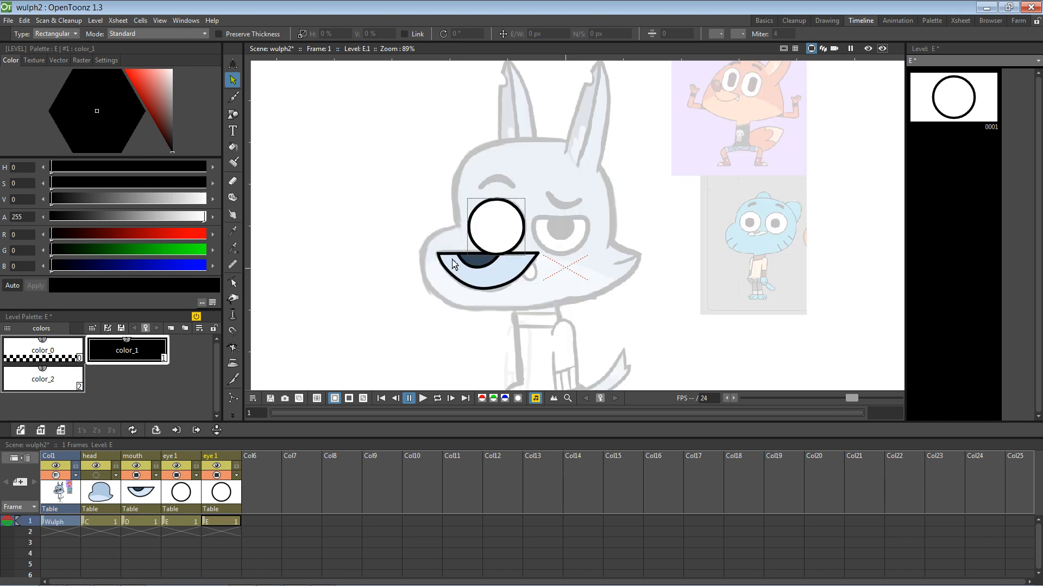
pyautogui.click(523, 217)
pyautogui.moveTo(524, 218); pyautogui.dragTo(594, 223)
pyautogui.moveTo(588, 223); pyautogui.dragTo(587, 226)
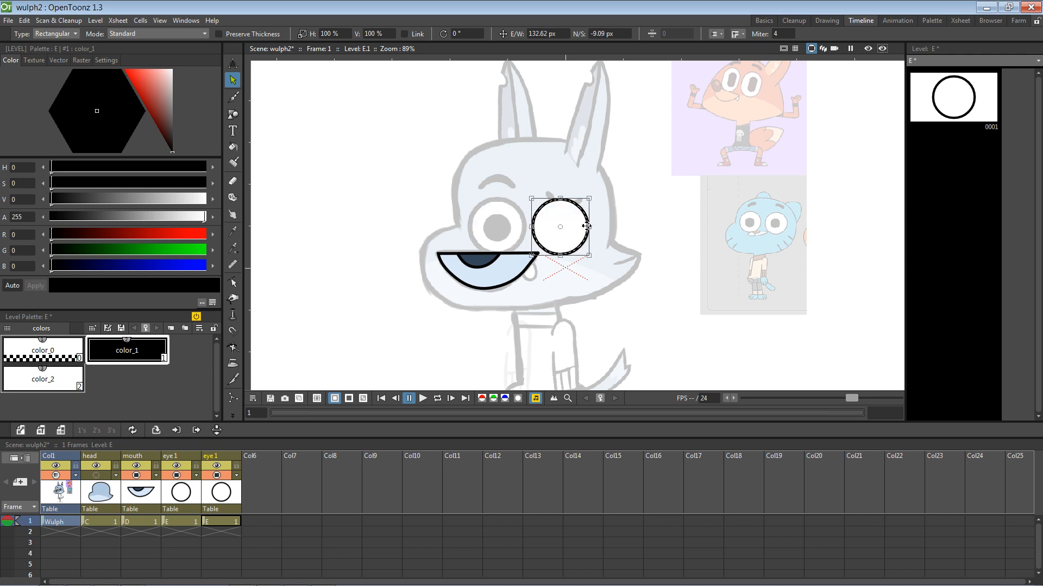
pyautogui.click(190, 501)
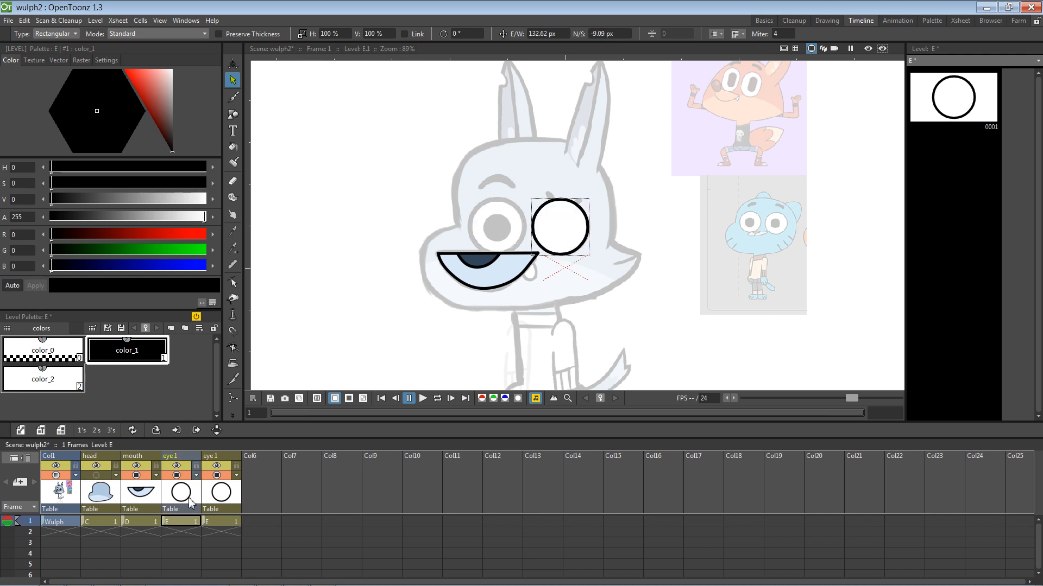
pyautogui.click(229, 502)
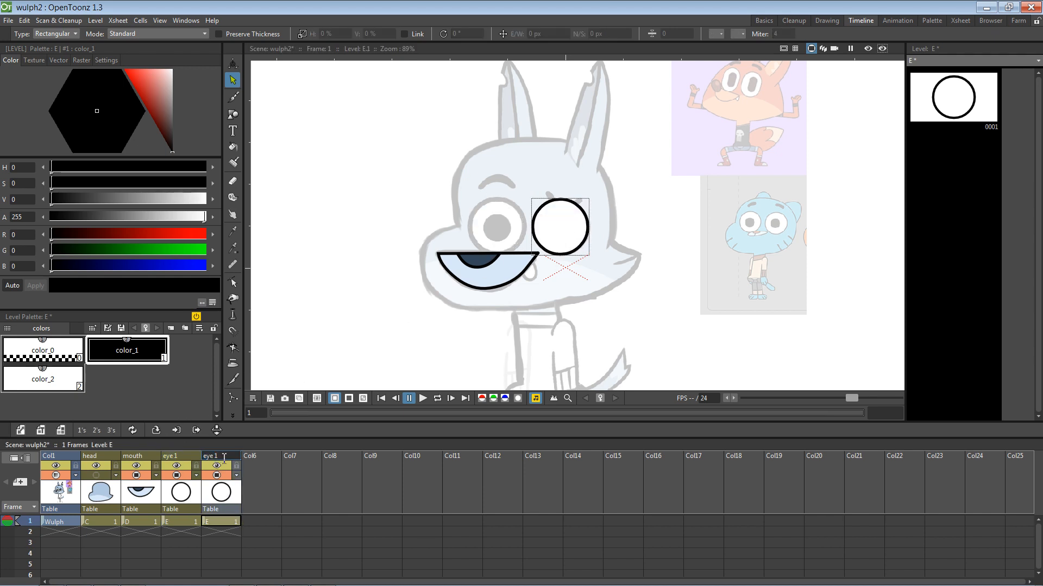
pyautogui.press('BackSpace')
pyautogui.write('2')
pyautogui.press('Return')
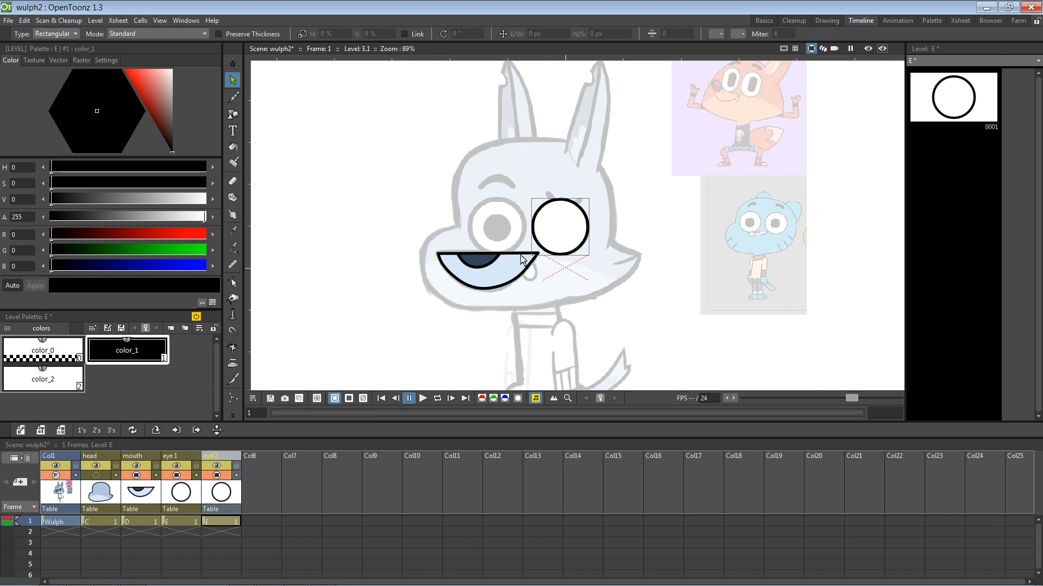
pyautogui.moveTo(533, 238); pyautogui.dragTo(469, 238)
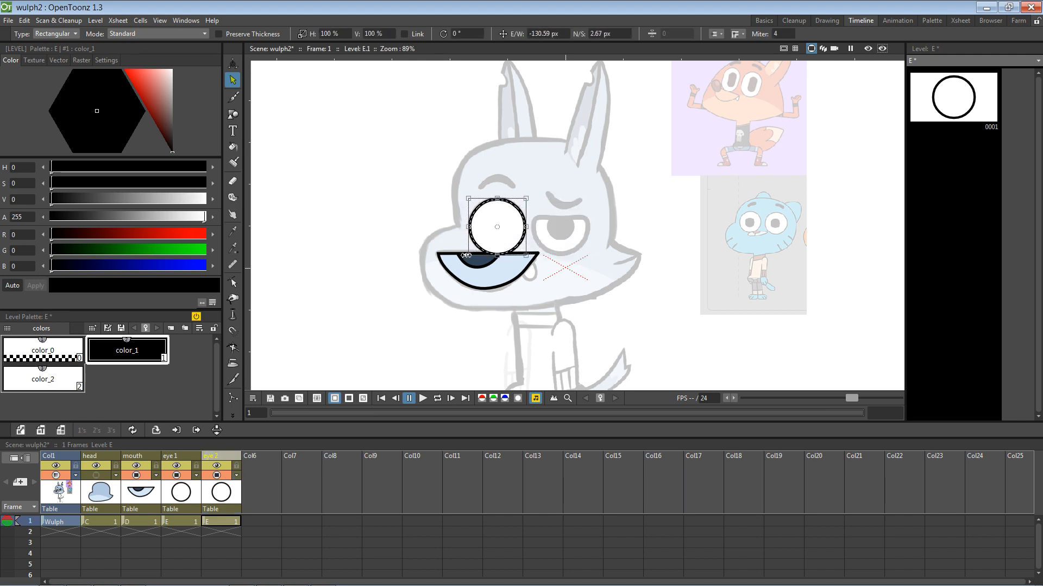
pyautogui.click(189, 495)
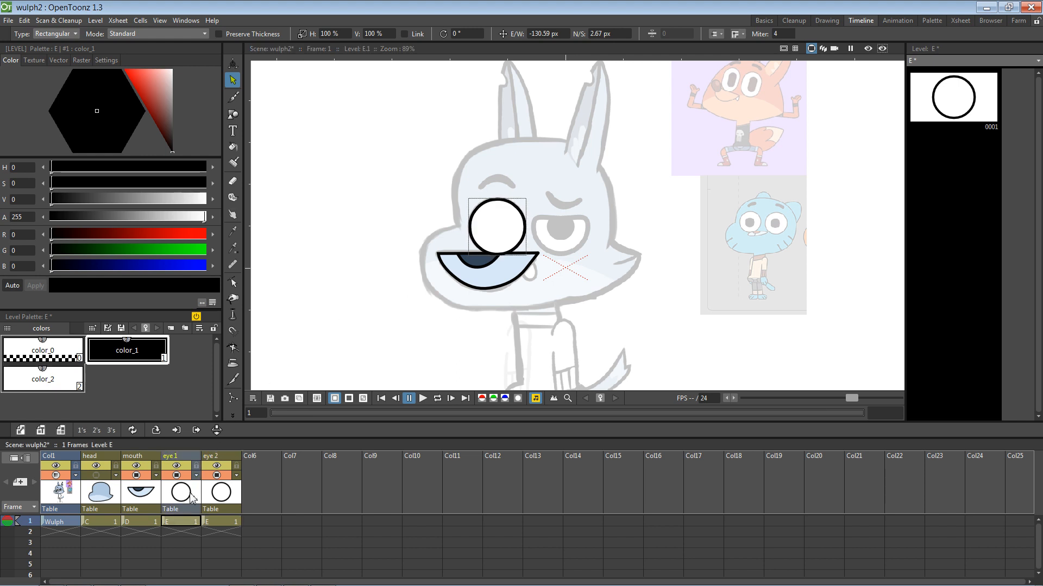
pyautogui.click(230, 498)
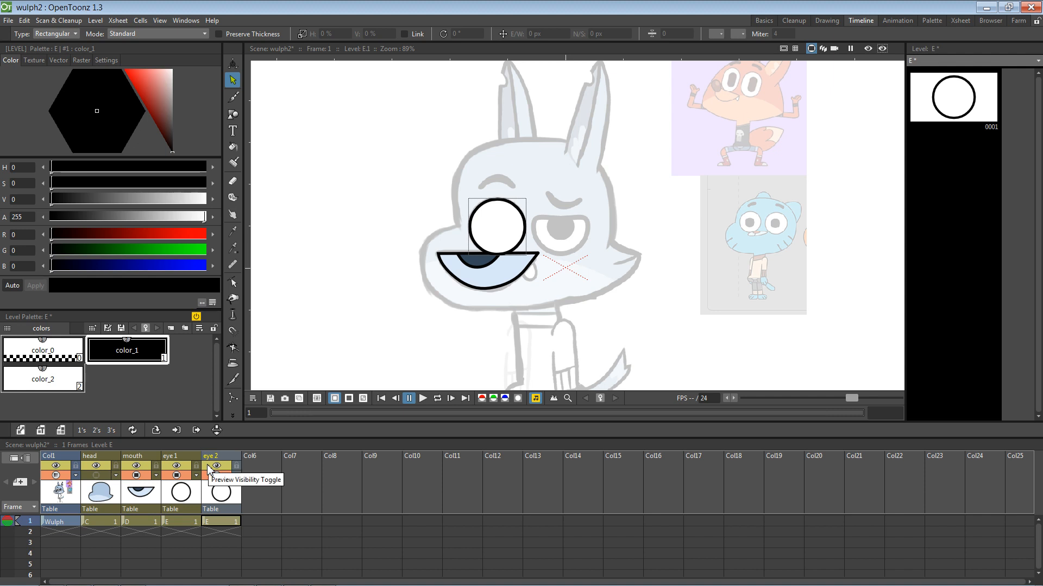
pyautogui.press('Delete')
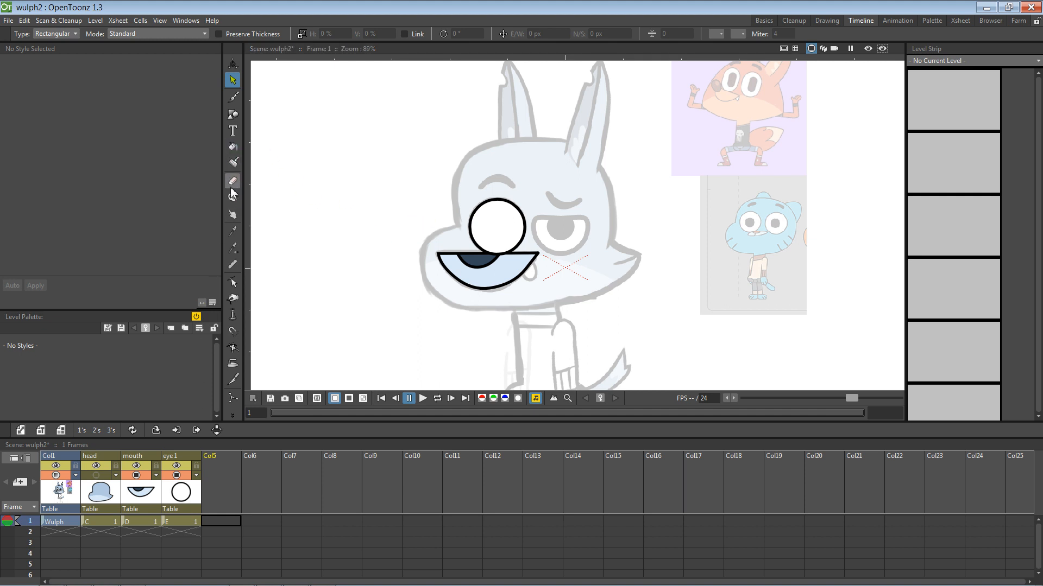
pyautogui.click(233, 115)
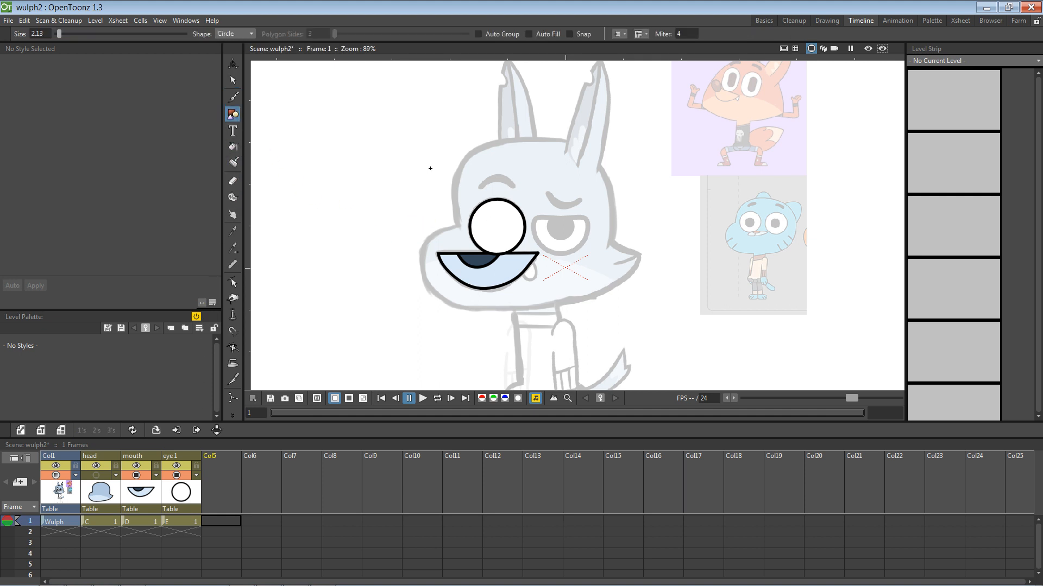
pyautogui.click(233, 282)
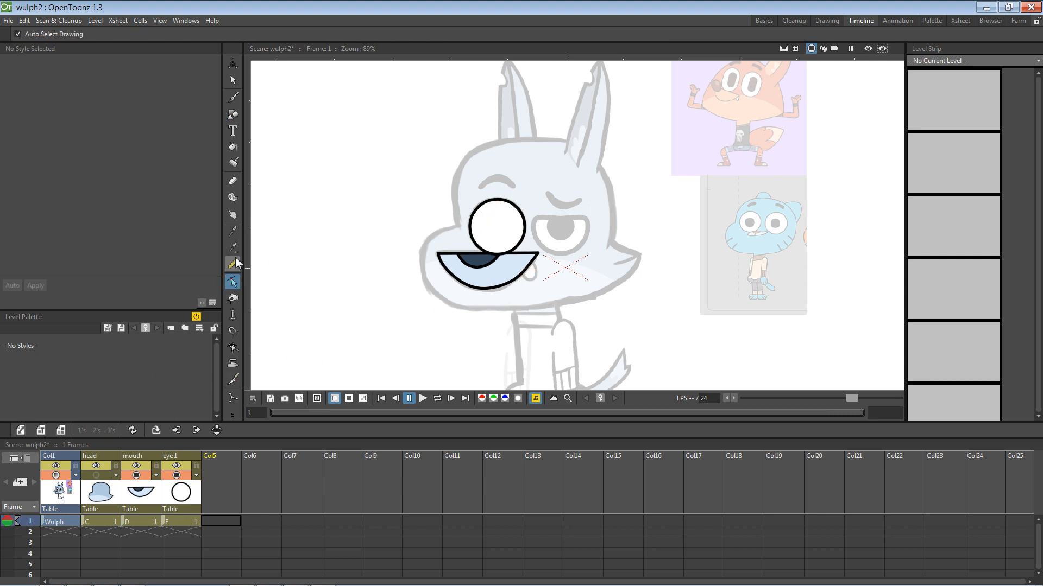
pyautogui.click(233, 80)
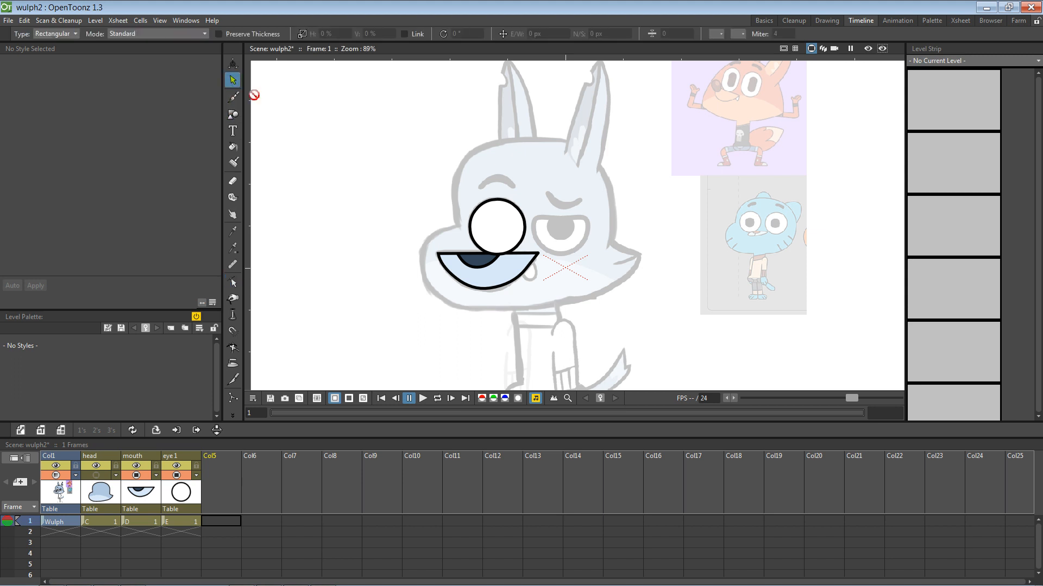
pyautogui.click(470, 215)
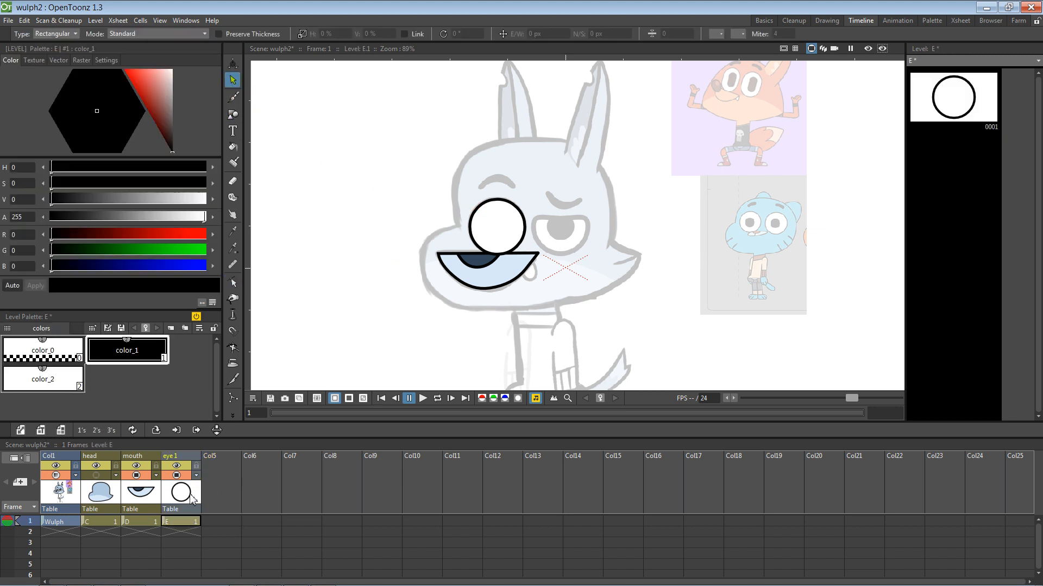
pyautogui.click(481, 212)
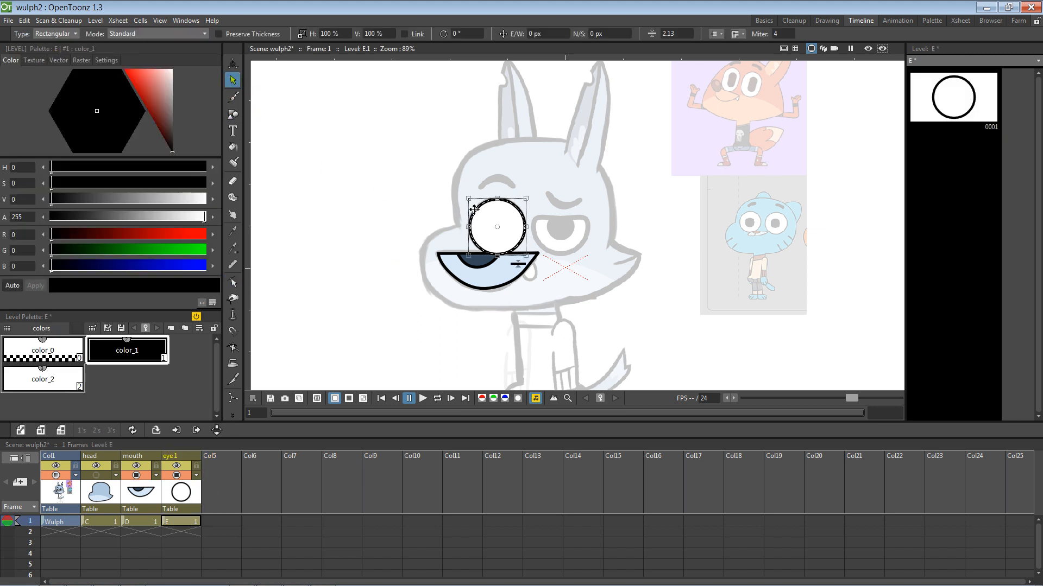
pyautogui.click(239, 474)
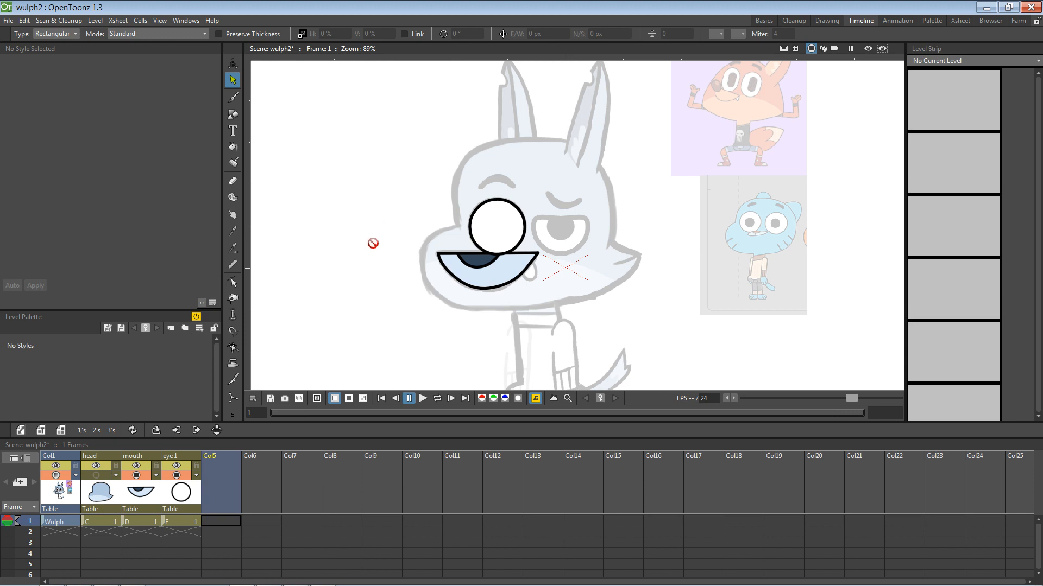
pyautogui.click(181, 521)
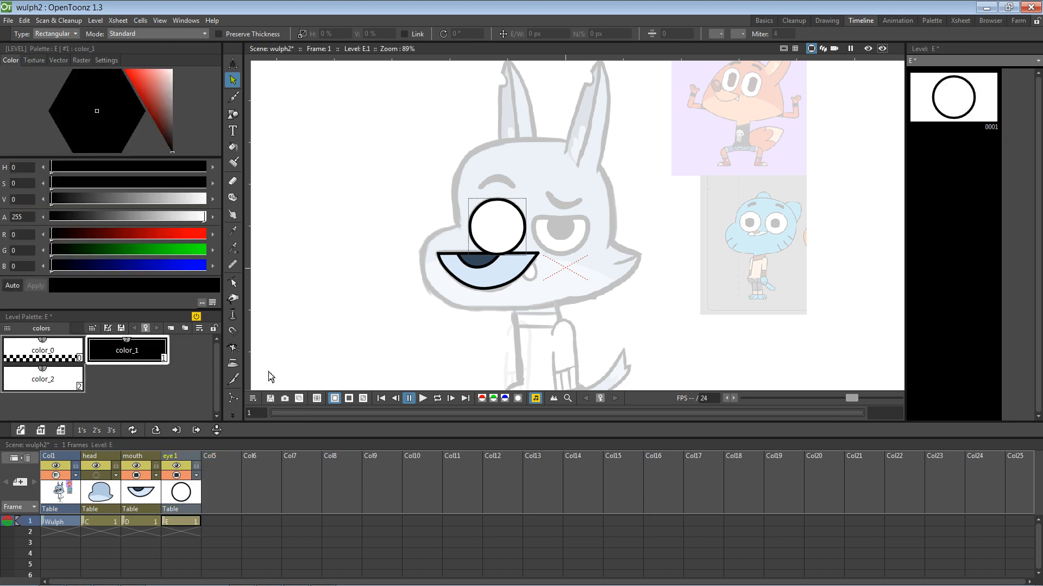
# Step: Paste the eye column into Col5, try reshaping and moving its circle, then undo those changes
pyautogui.click(231, 478)
pyautogui.hotkey('ctrl', 'v')
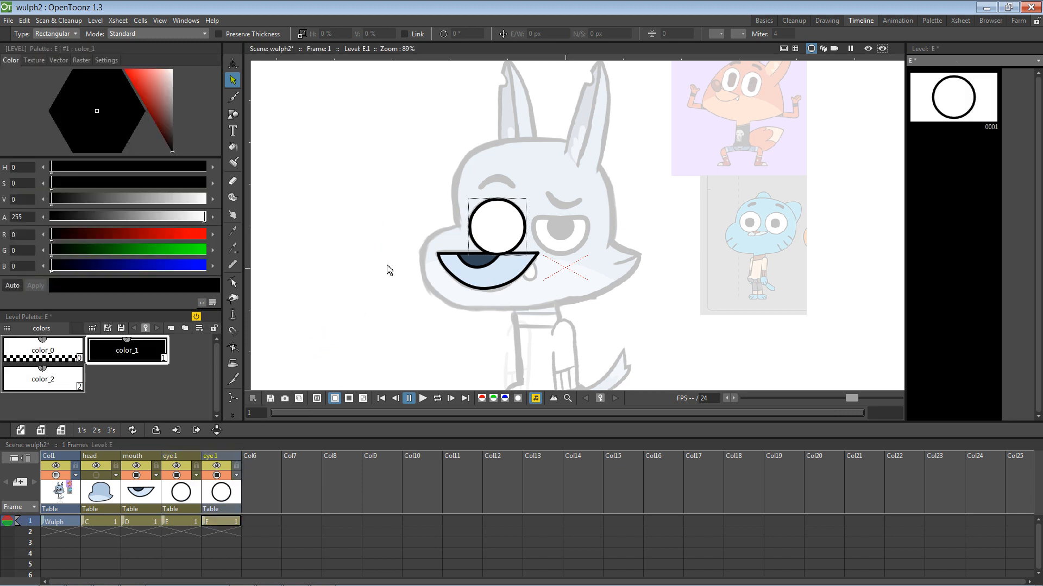
pyautogui.click(481, 233)
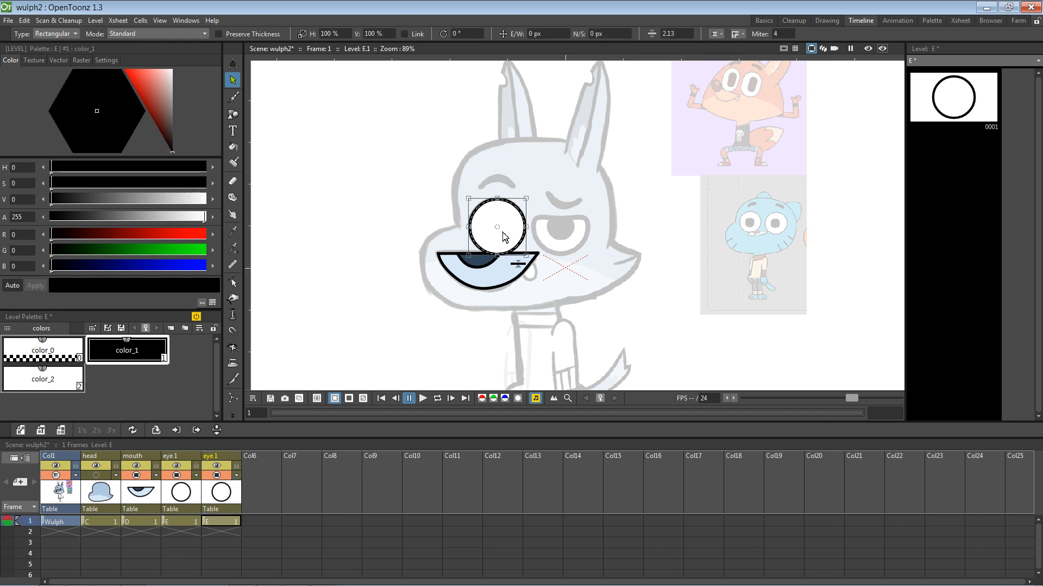
pyautogui.moveTo(500, 227); pyautogui.dragTo(556, 226)
pyautogui.hotkey('ctrl', 'z')
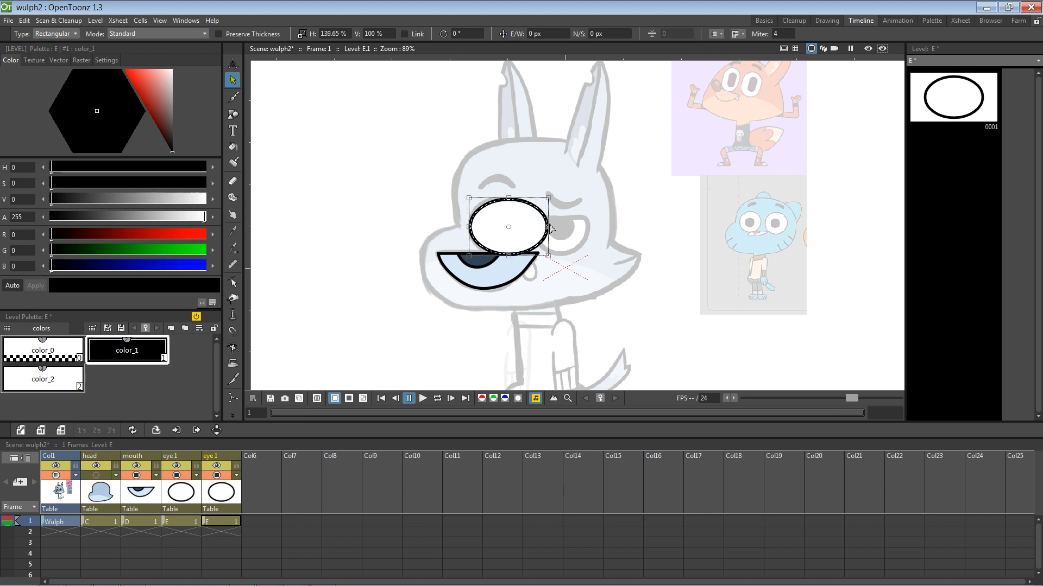
pyautogui.hotkey('ctrl', 'z')
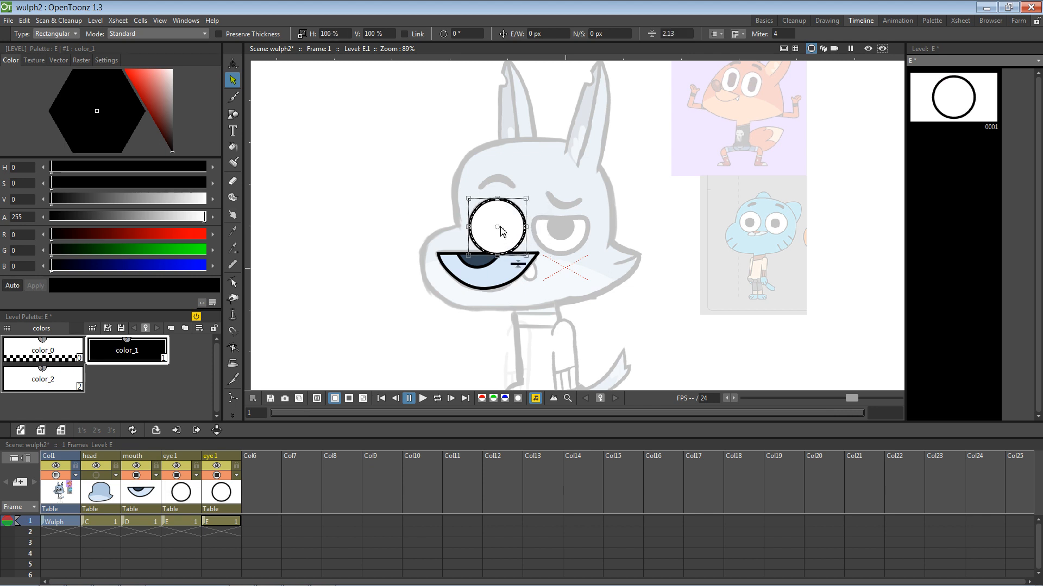
pyautogui.hotkey('ctrl', 'z')
pyautogui.hotkey('ctrl', 'z')
pyautogui.hotkey('ctrl', 'z')
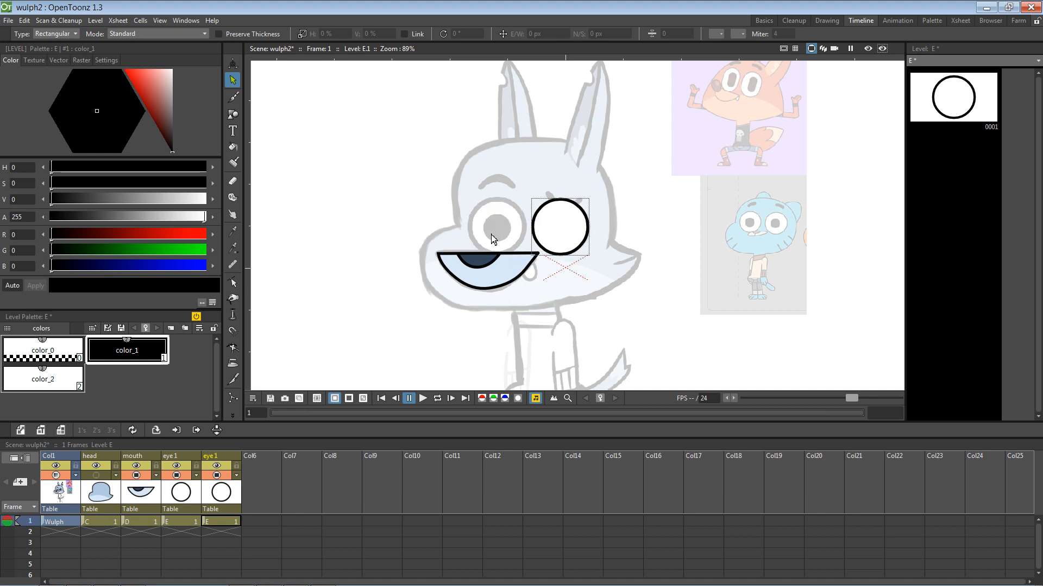
pyautogui.hotkey('ctrl', 'z')
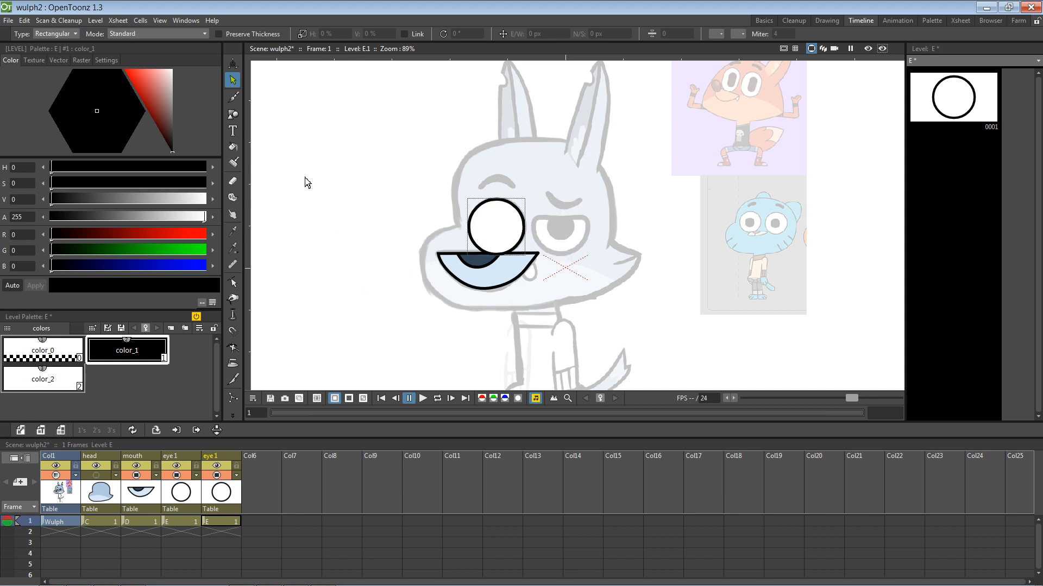
# Step: Cut the duplicate eye column out of the Xsheet using the Animate tool
pyautogui.click(233, 64)
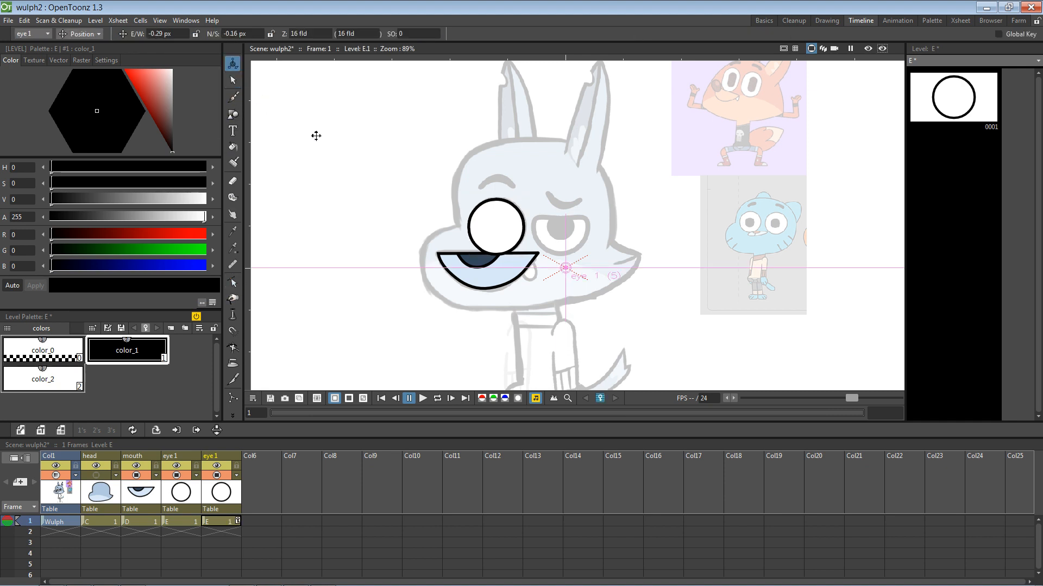
pyautogui.rightClick(221, 463)
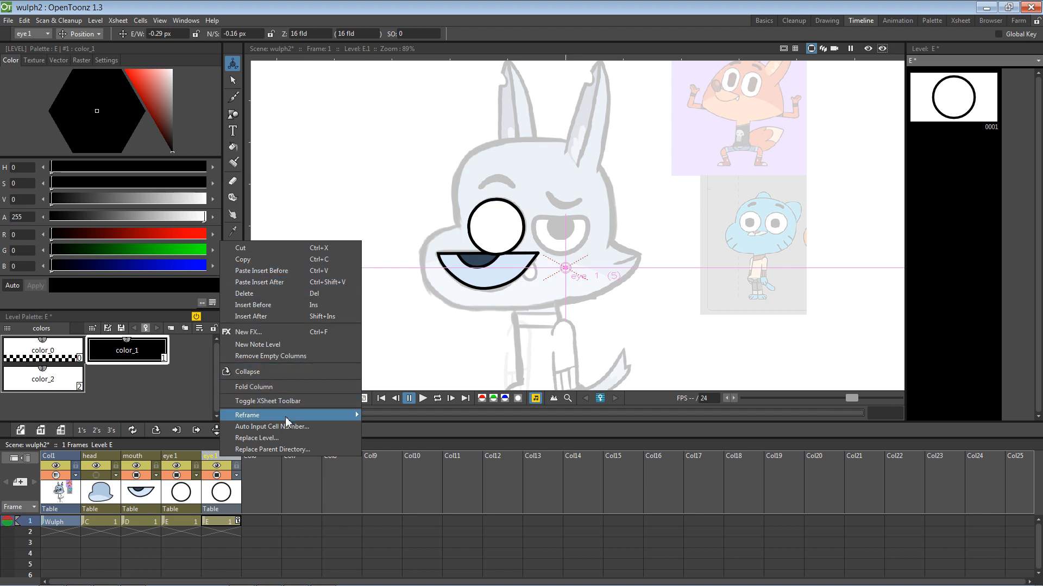
pyautogui.click(274, 248)
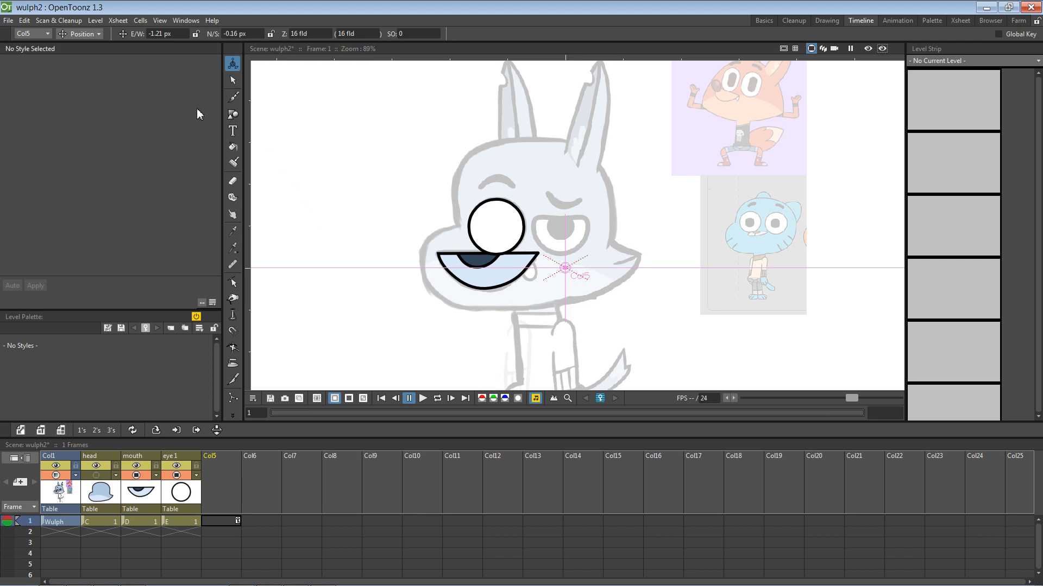
# Step: Draw a new circle in Col5 and rename the column eye2
pyautogui.click(233, 114)
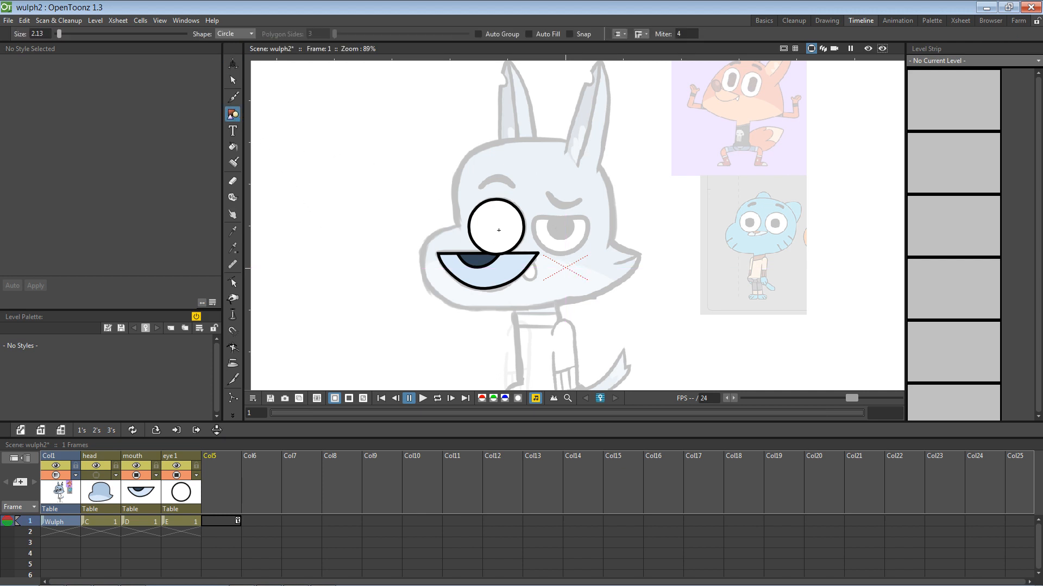
pyautogui.click(235, 463)
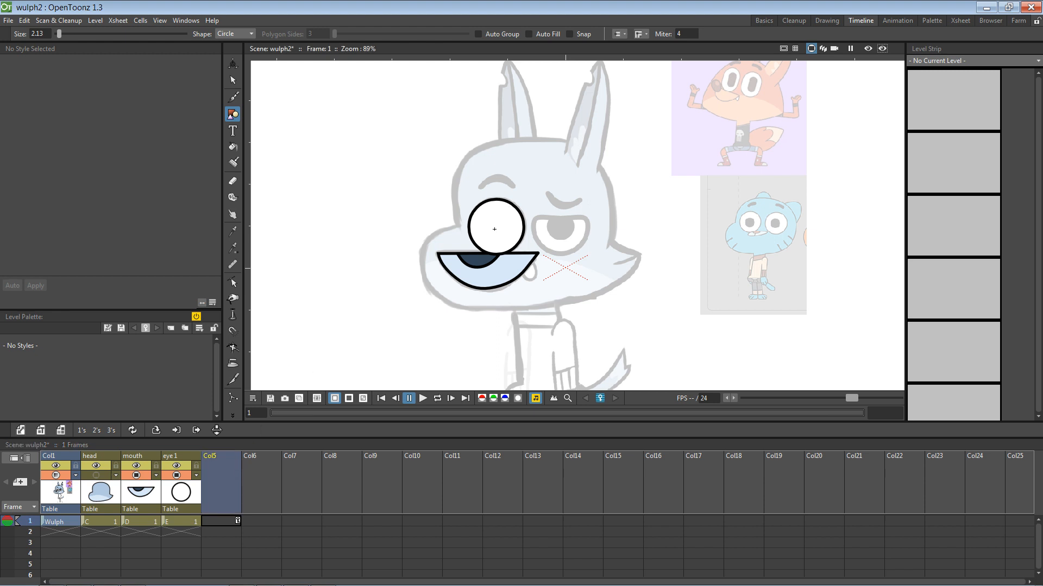
pyautogui.moveTo(497, 229); pyautogui.dragTo(519, 247)
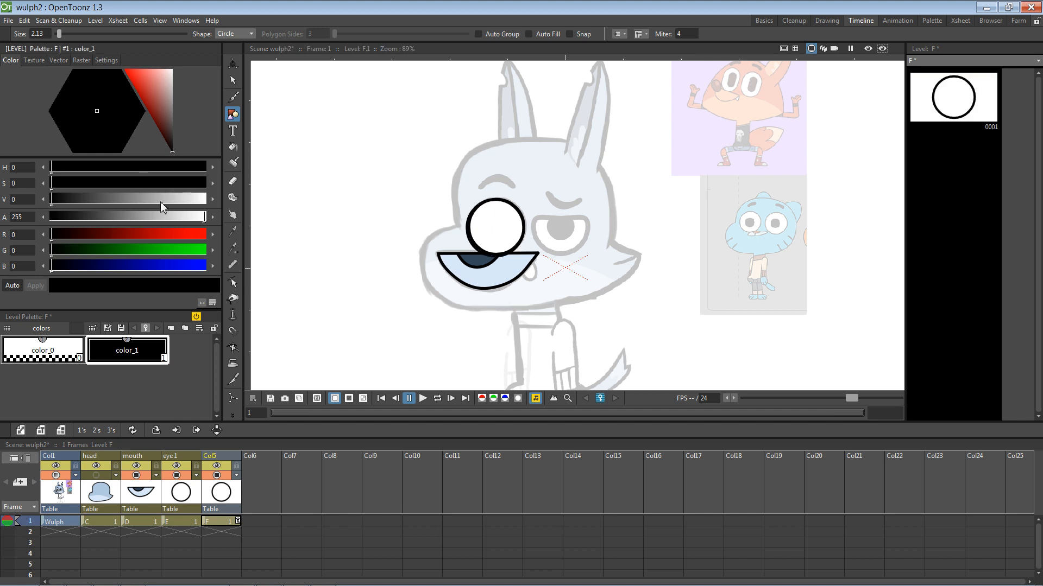
pyautogui.doubleClick(209, 455)
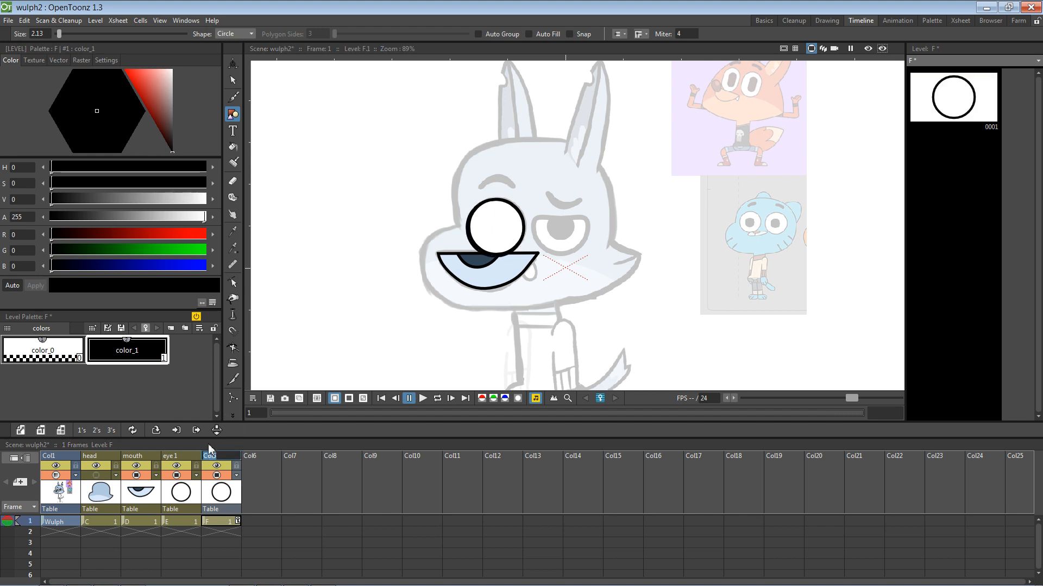
pyautogui.write('eye2')
pyautogui.press('Return')
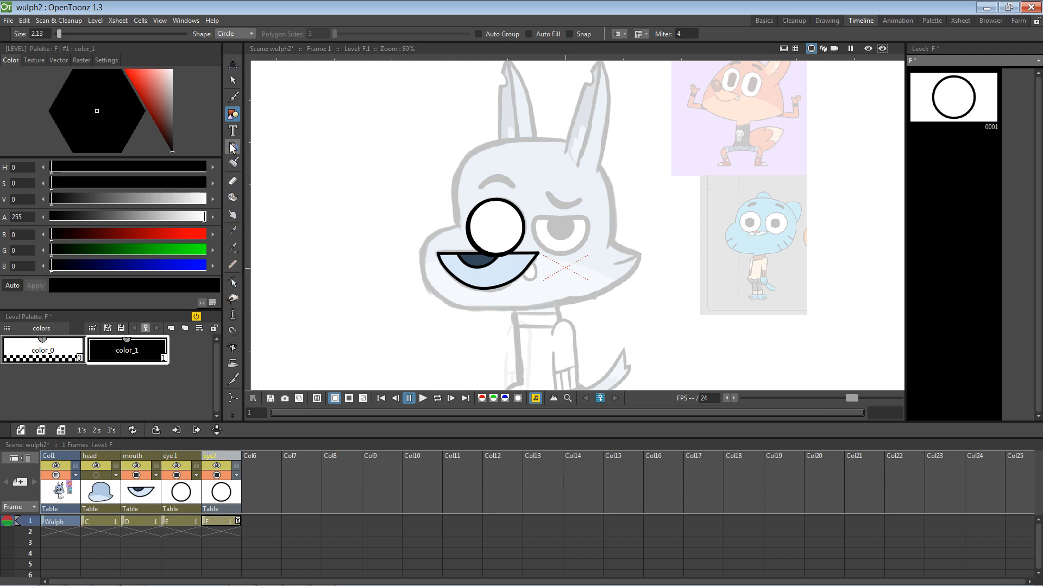
# Step: Move the eye2 circle across onto the character's right eye
pyautogui.click(232, 80)
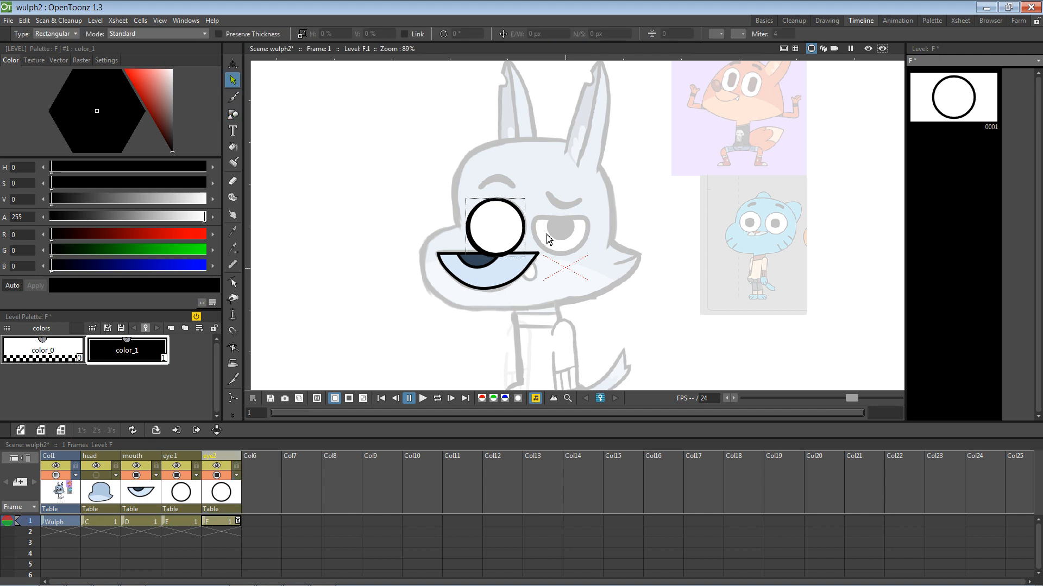
pyautogui.click(525, 222)
pyautogui.click(520, 224)
pyautogui.moveTo(523, 219); pyautogui.dragTo(588, 213)
pyautogui.click(652, 195)
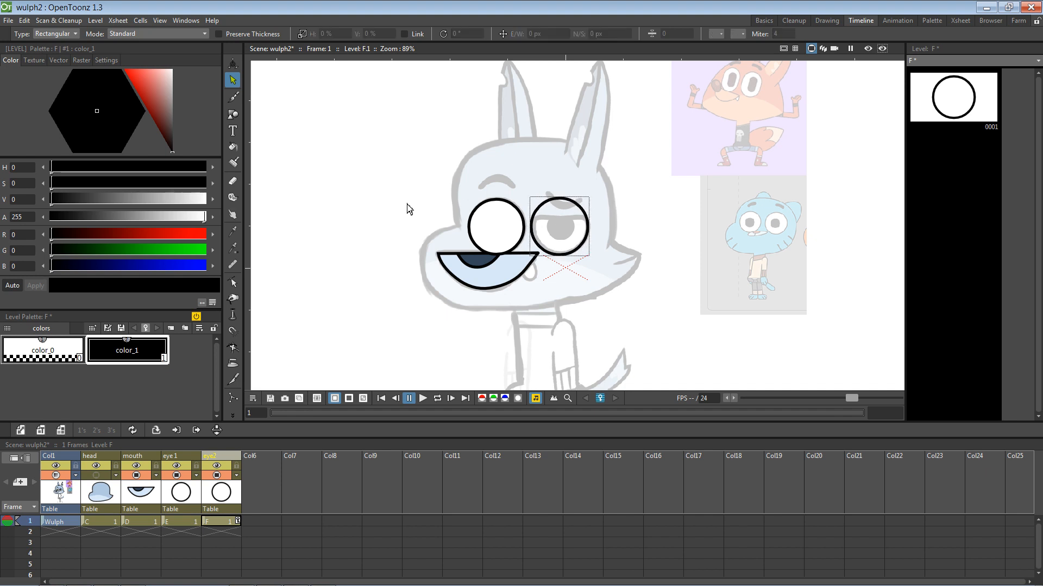
pyautogui.click(232, 147)
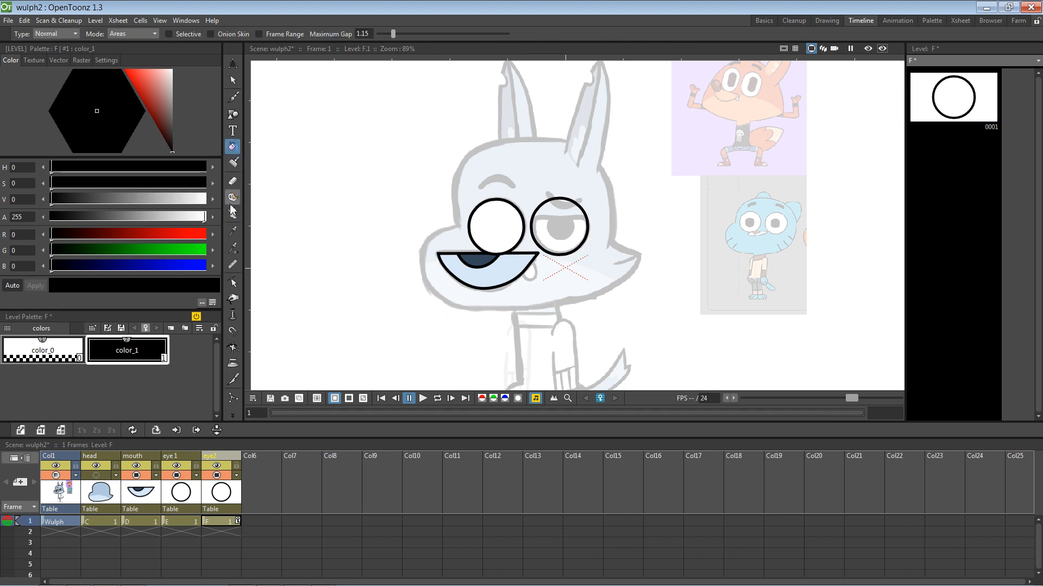
pyautogui.rightClick(86, 374)
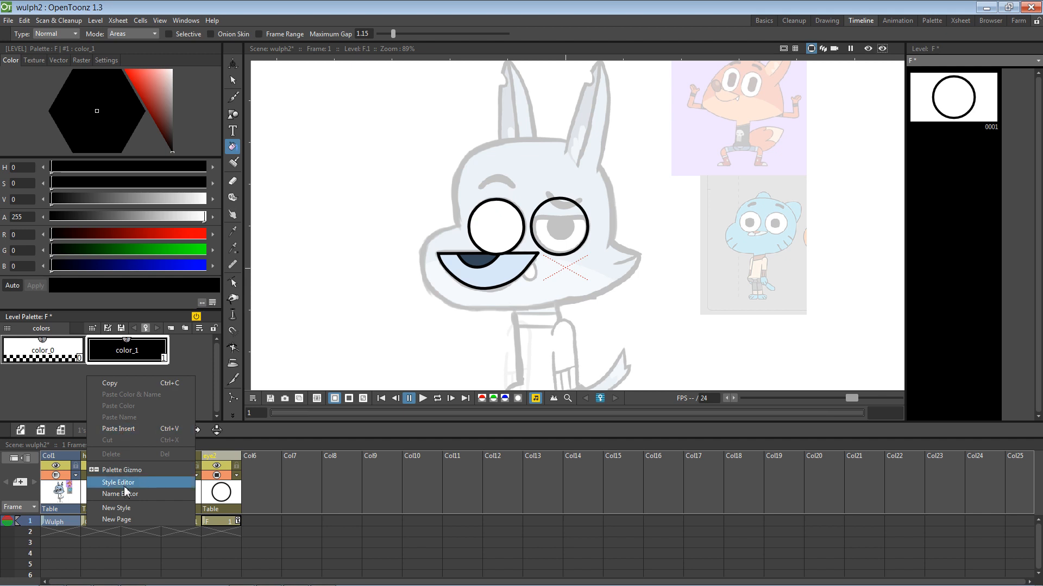
# Step: Add a white palette style, fill the right eye circle with it, and save the scene
pyautogui.click(117, 508)
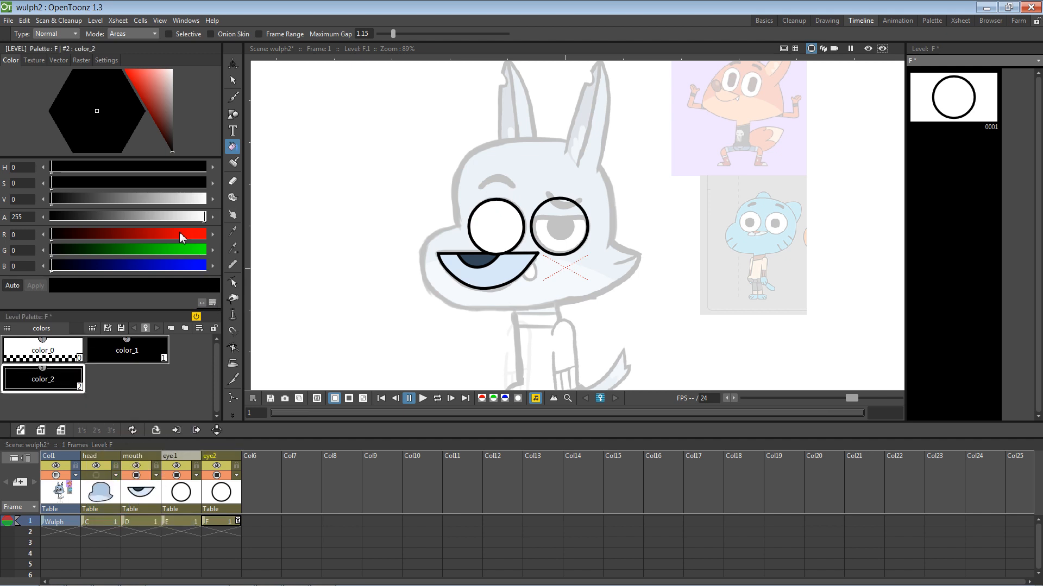
pyautogui.moveTo(168, 112); pyautogui.dragTo(172, 69)
pyautogui.click(559, 227)
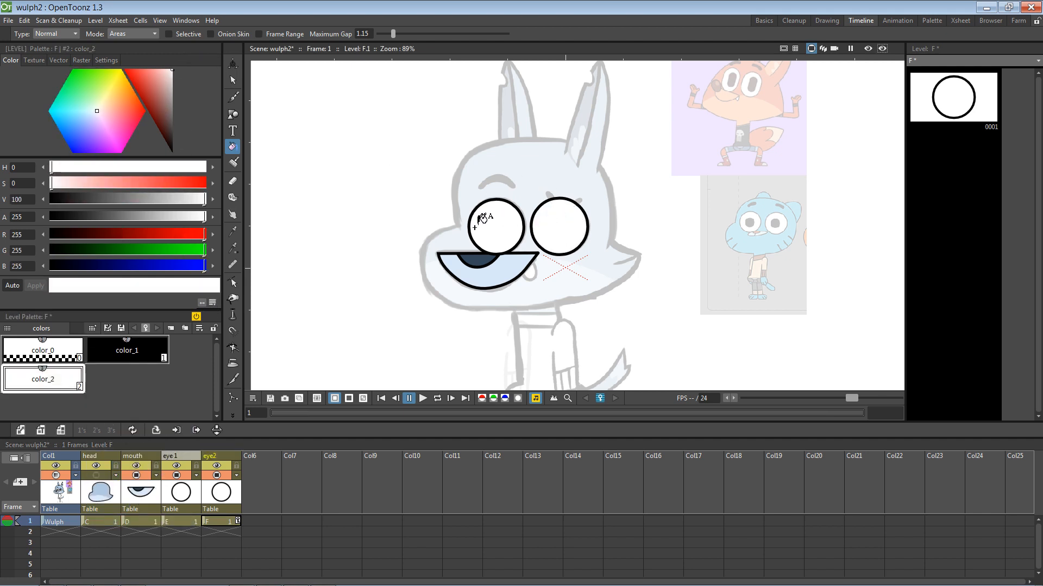
pyautogui.click(266, 483)
pyautogui.hotkey('ctrl', 's')
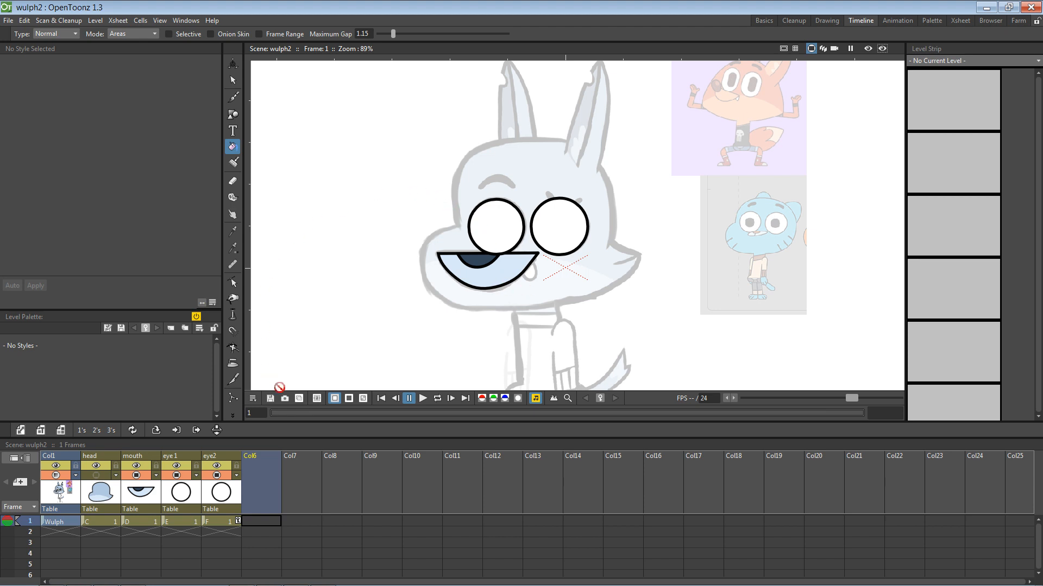
# Step: Draw a small pupil circle inside the left eye on Col6 and save the scene
pyautogui.click(232, 114)
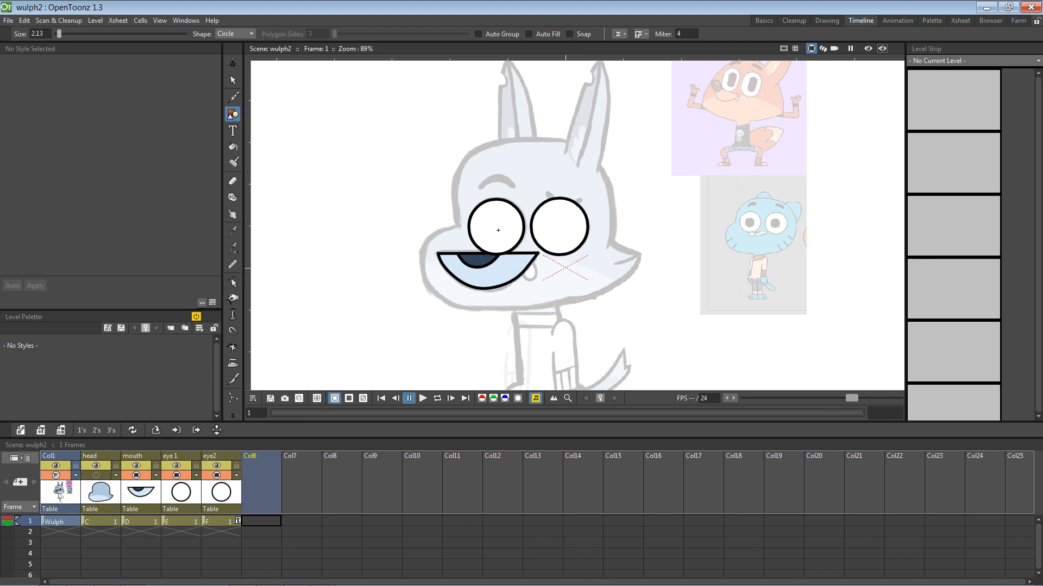
pyautogui.moveTo(498, 230); pyautogui.dragTo(510, 242)
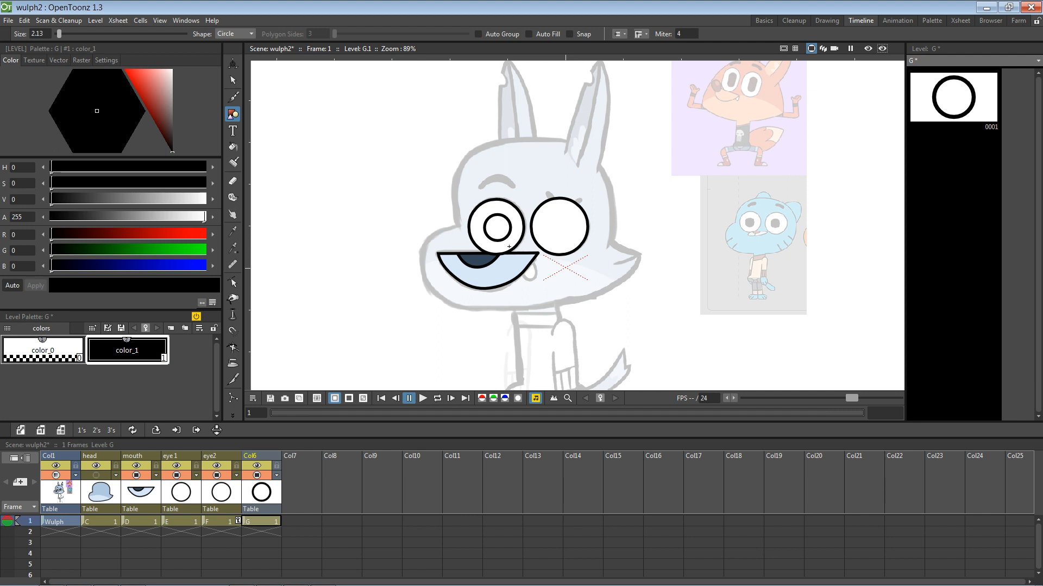
pyautogui.hotkey('ctrl', 's')
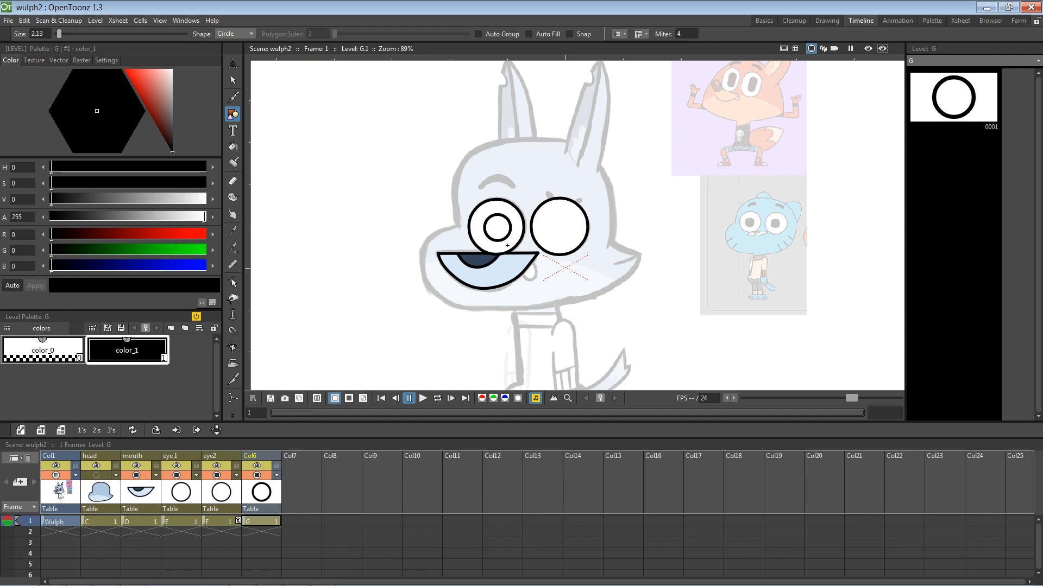
pyautogui.click(140, 491)
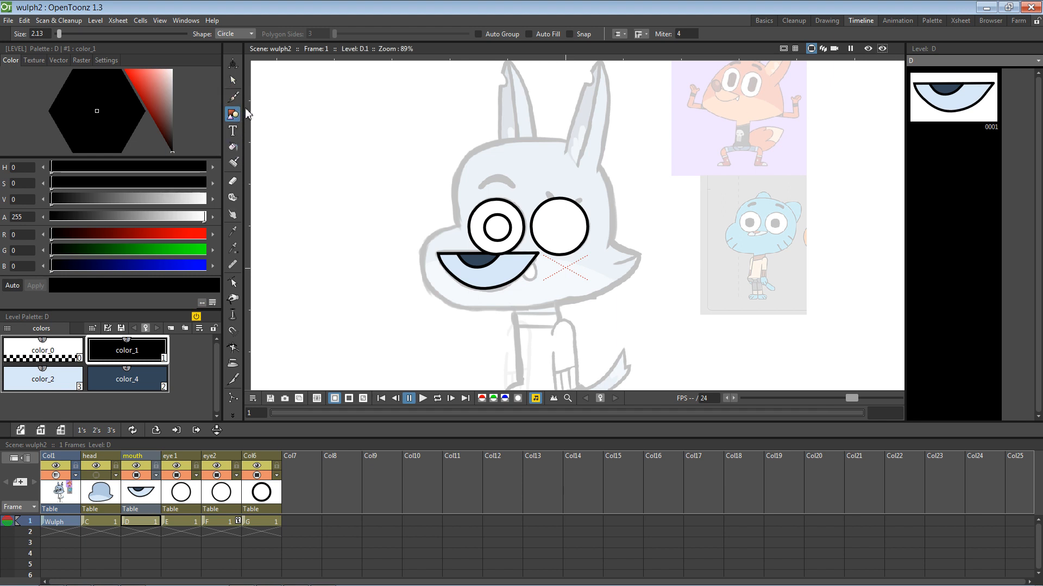
# Step: Draw a fang triangle polyline at the mouth's right corner
pyautogui.click(234, 33)
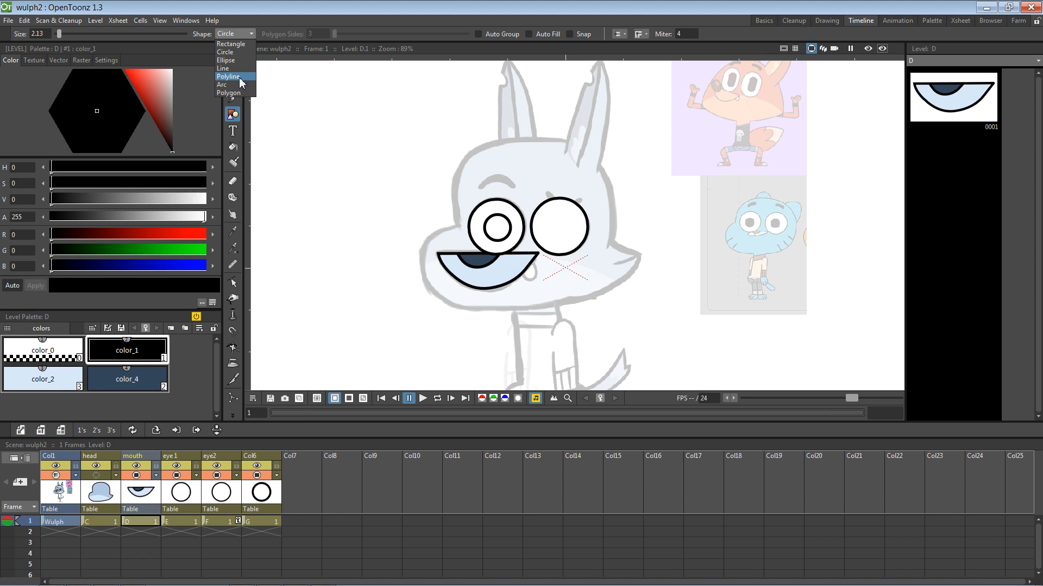
pyautogui.click(241, 78)
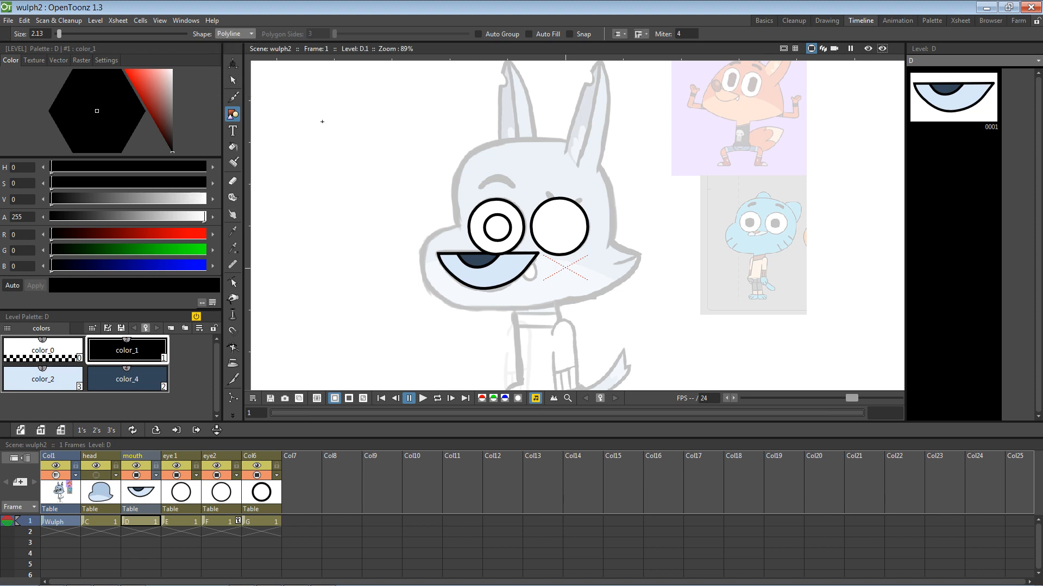
pyautogui.click(533, 260)
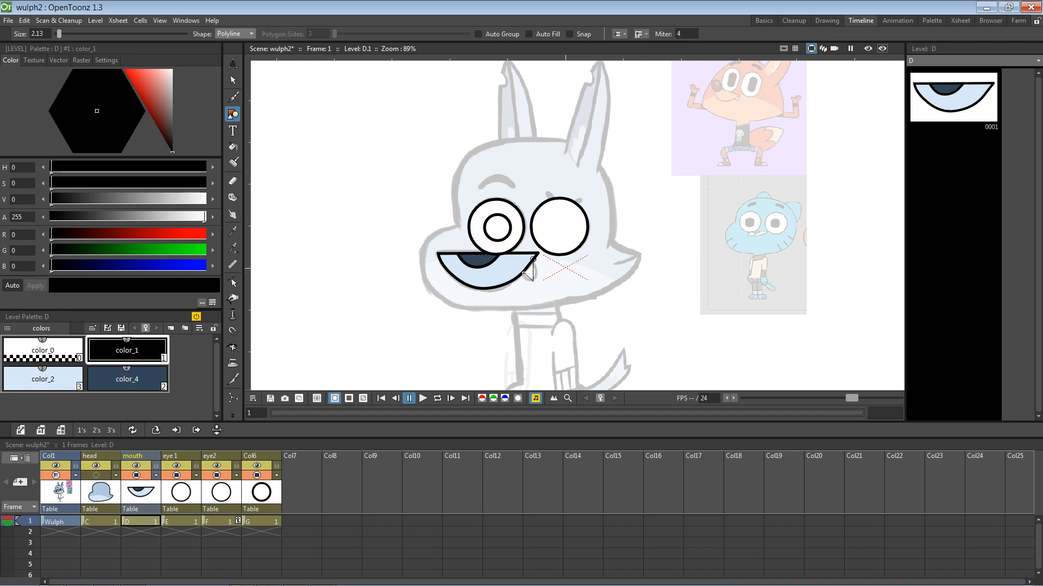
pyautogui.click(521, 271)
pyautogui.click(533, 259)
# Step: Select the mouth drawing and add a new white colour style to its palette
pyautogui.click(232, 80)
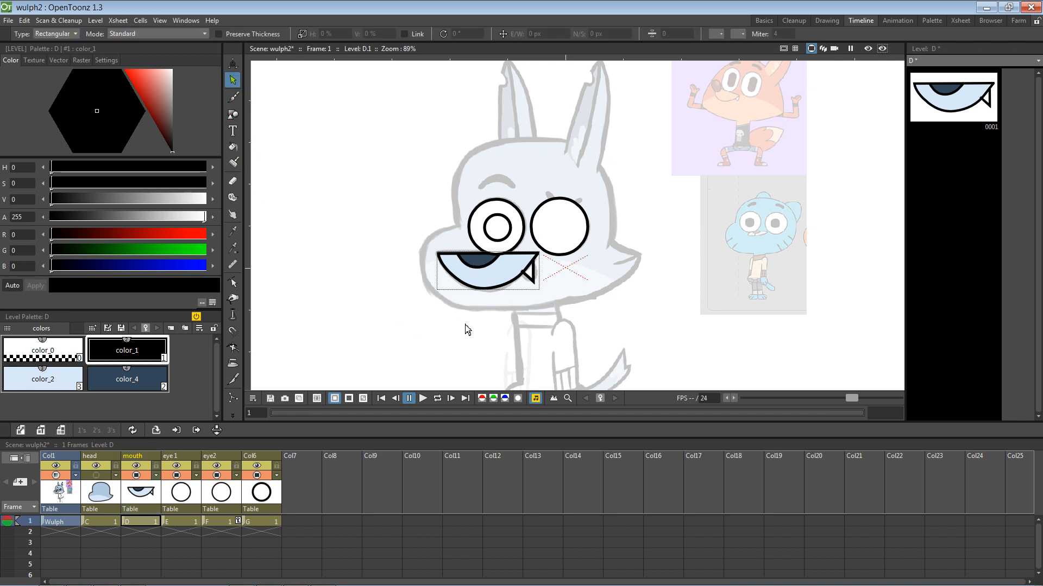
pyautogui.click(517, 254)
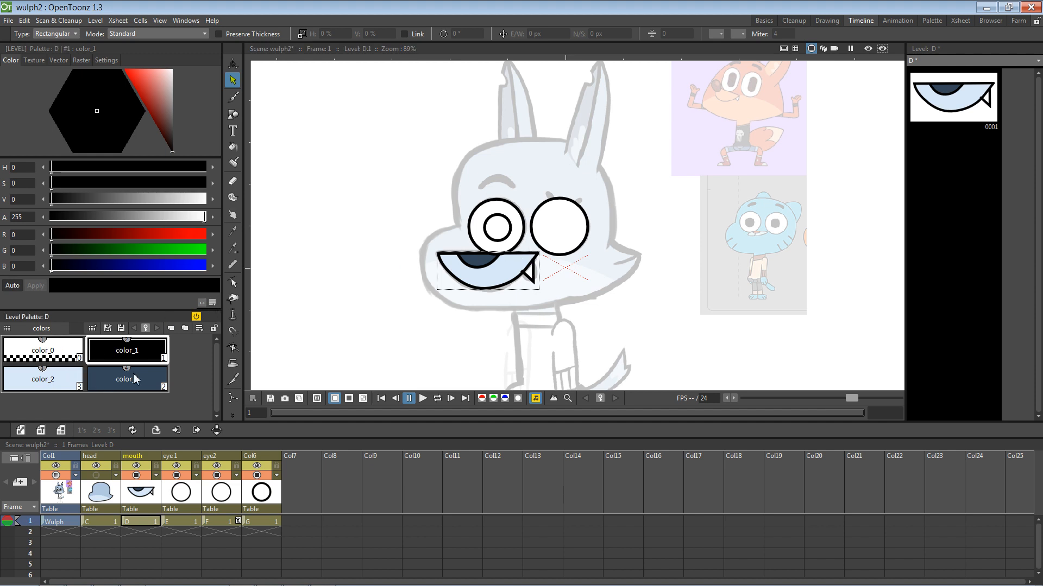
pyautogui.rightClick(151, 404)
pyautogui.click(180, 536)
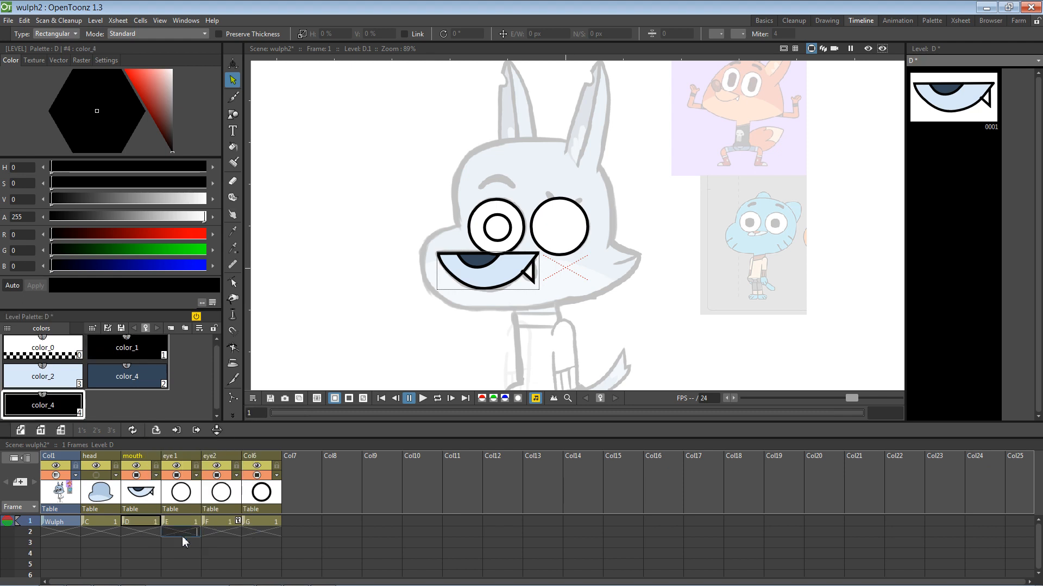
pyautogui.moveTo(164, 117); pyautogui.dragTo(203, 42)
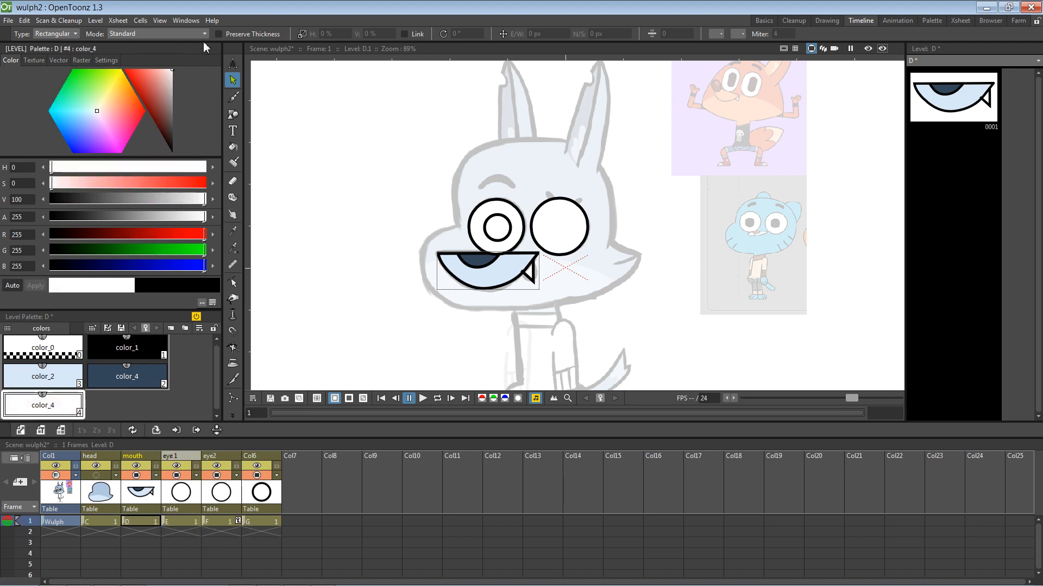
pyautogui.press('f')
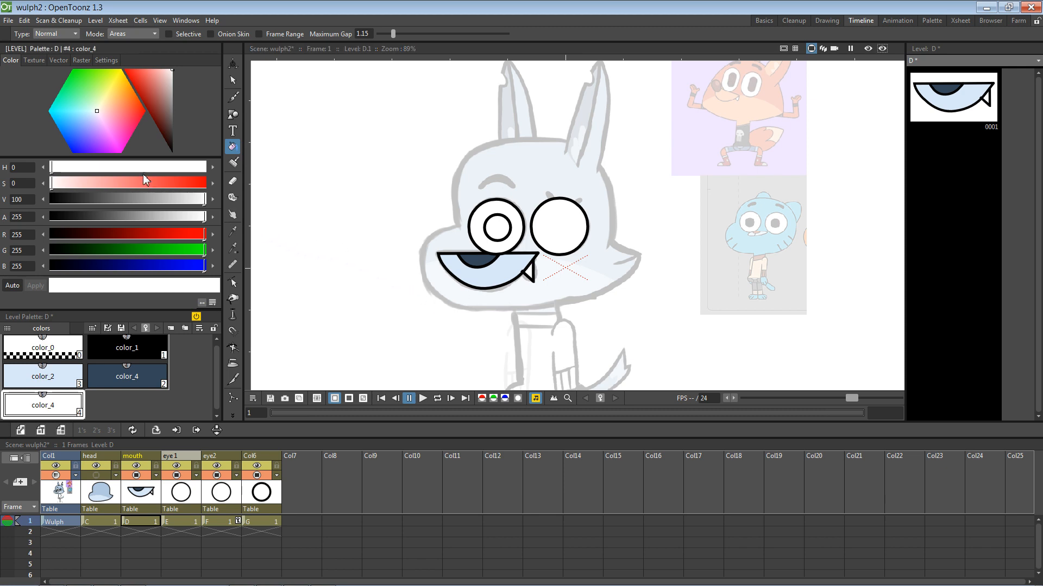
# Step: Check the small stroke at the fang's corner and save the scene
pyautogui.scroll(2, 564, 260)
pyautogui.scroll(5, 546, 271)
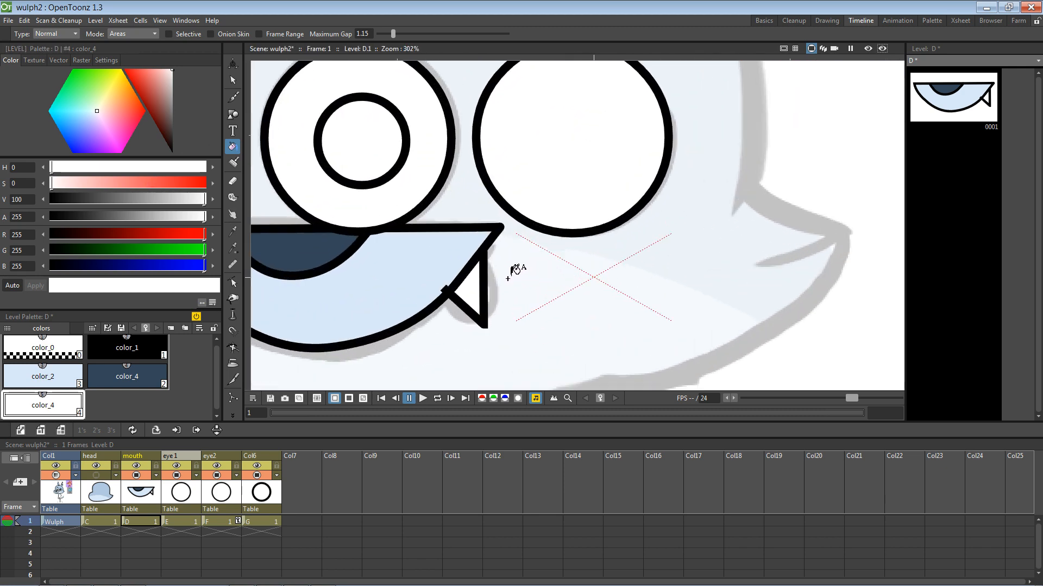
pyautogui.click(233, 378)
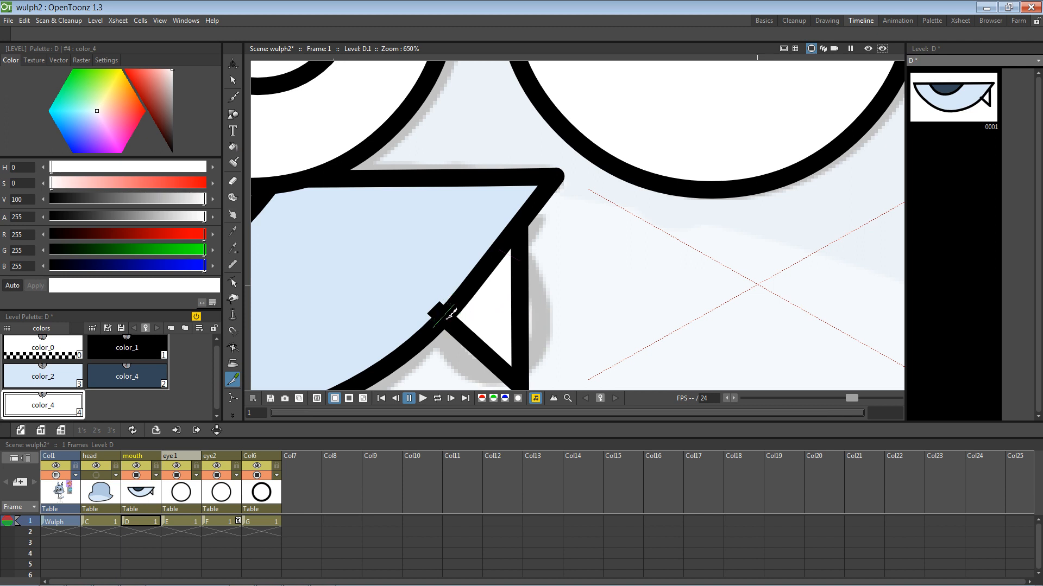
pyautogui.click(233, 65)
pyautogui.click(233, 79)
pyautogui.click(437, 309)
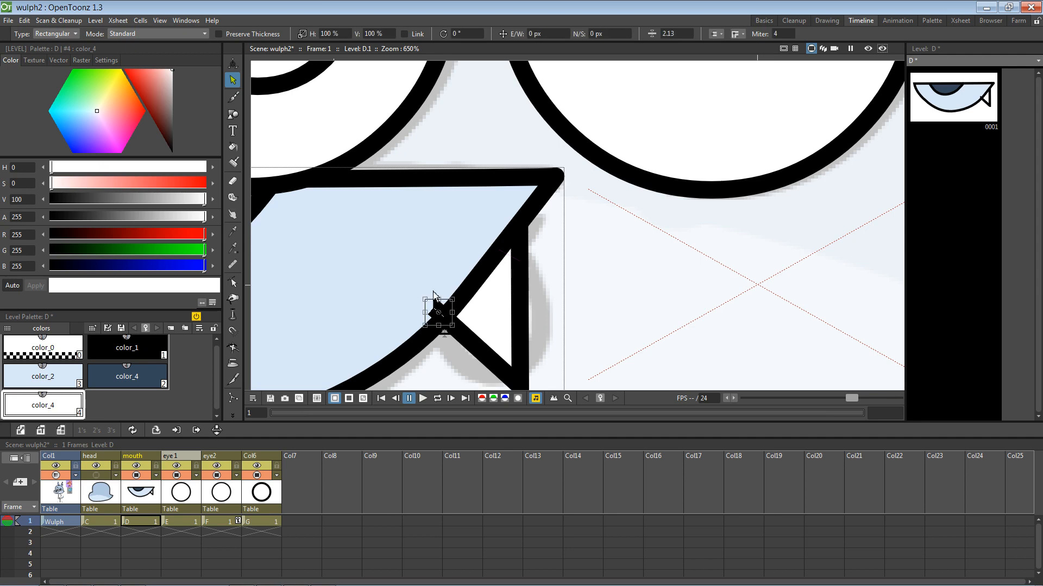
pyautogui.click(428, 268)
pyautogui.scroll(-9, 532, 261)
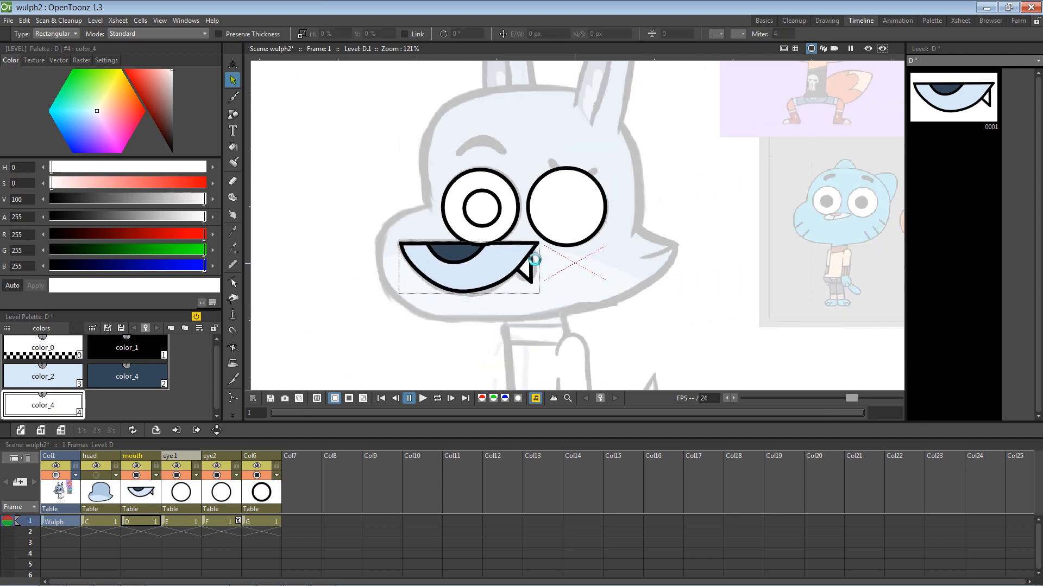
pyautogui.hotkey('ctrl', 's')
# Step: Fill the left eye's pupil circle solid black
pyautogui.click(468, 219)
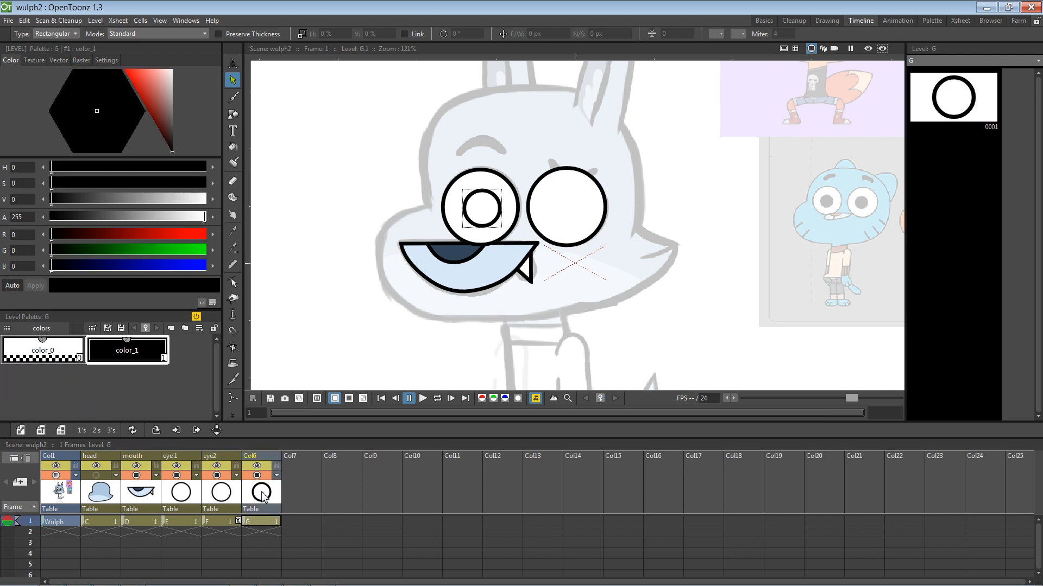
pyautogui.click(232, 147)
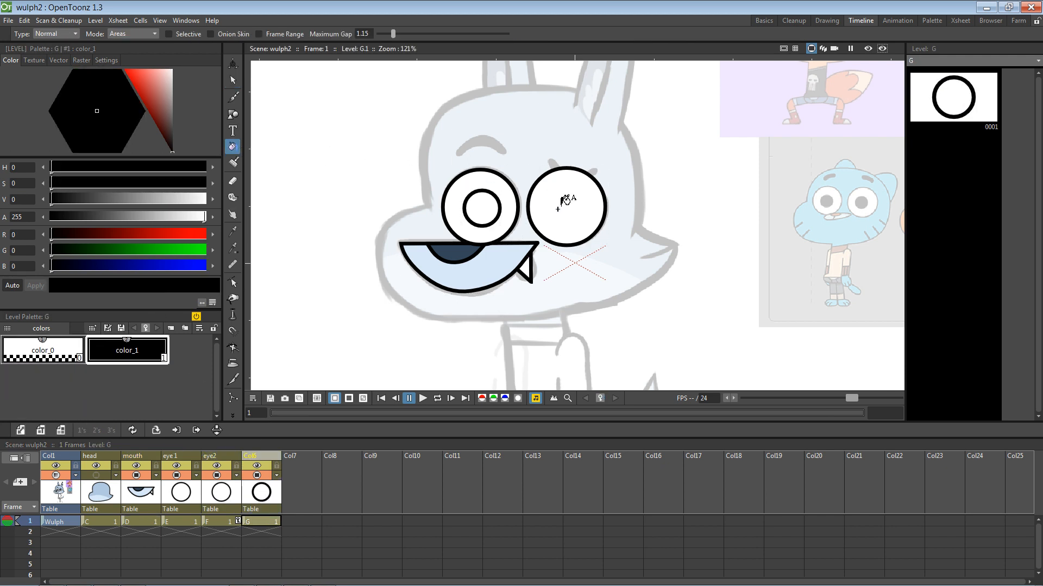
pyautogui.click(497, 202)
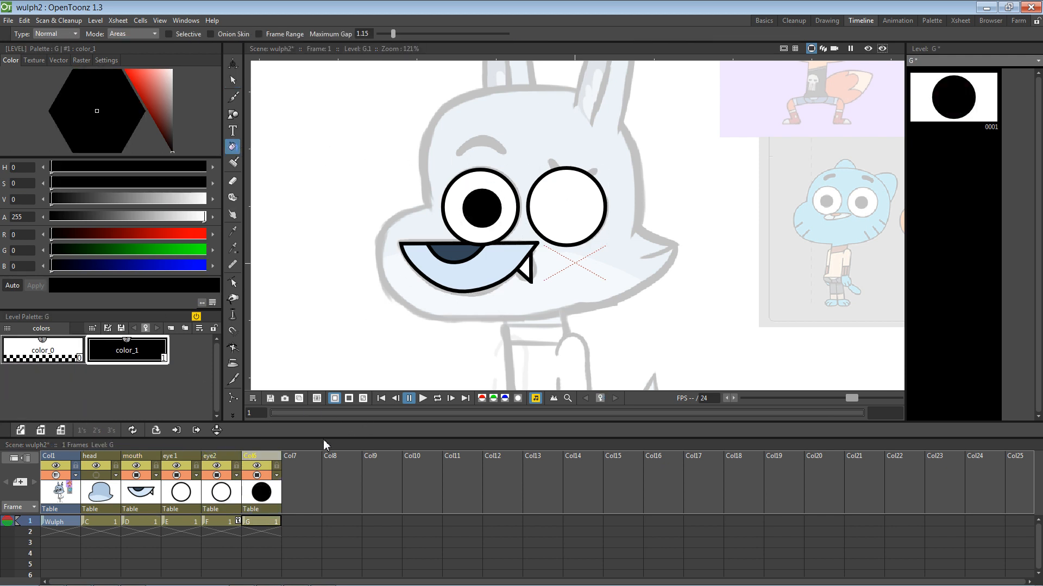
# Step: Draw a circle pupil in the right eye on new level H in Col7, fill it black, and save
pyautogui.click(303, 478)
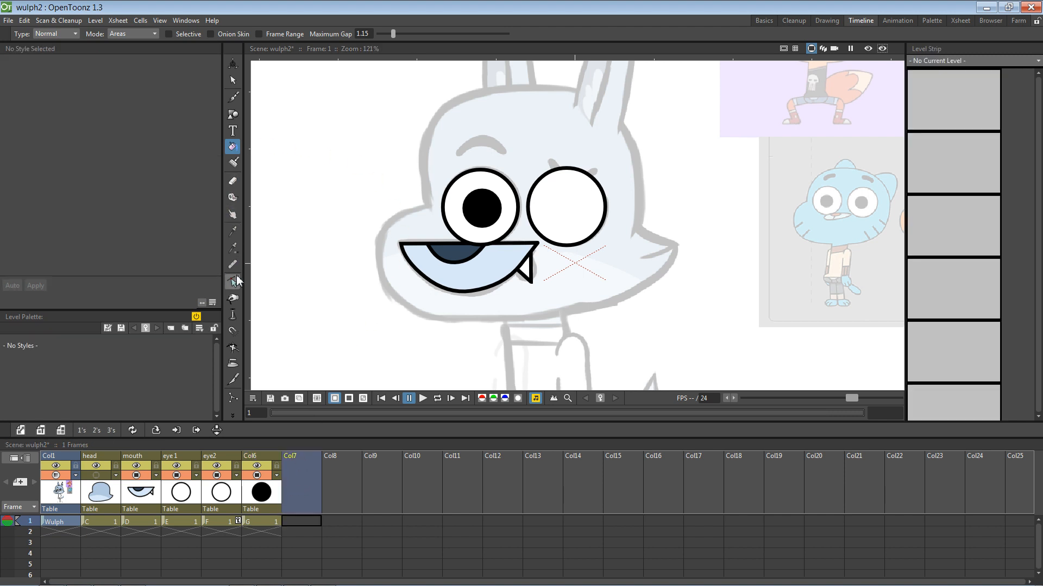
pyautogui.click(233, 114)
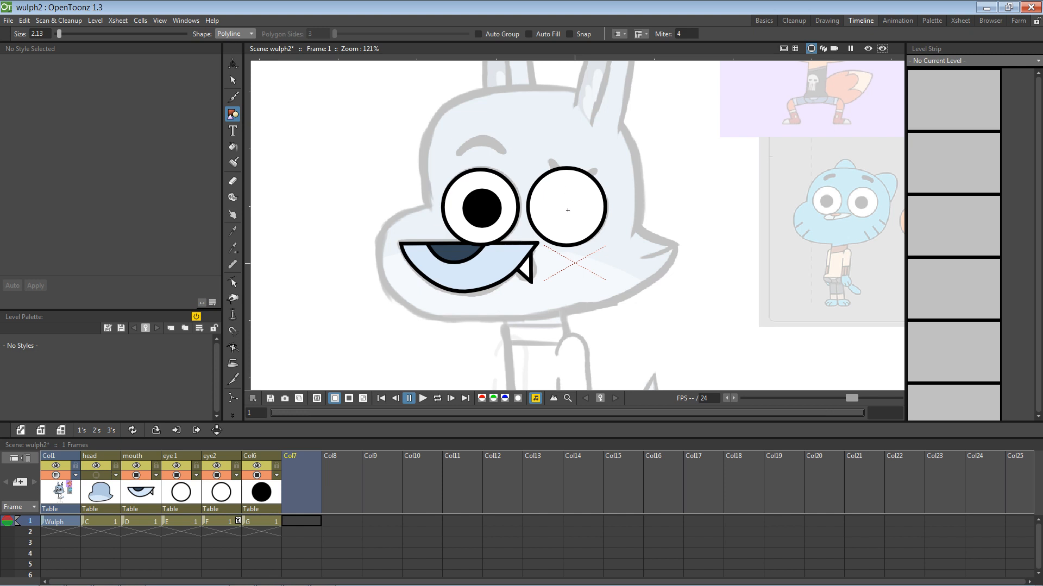
pyautogui.click(568, 210)
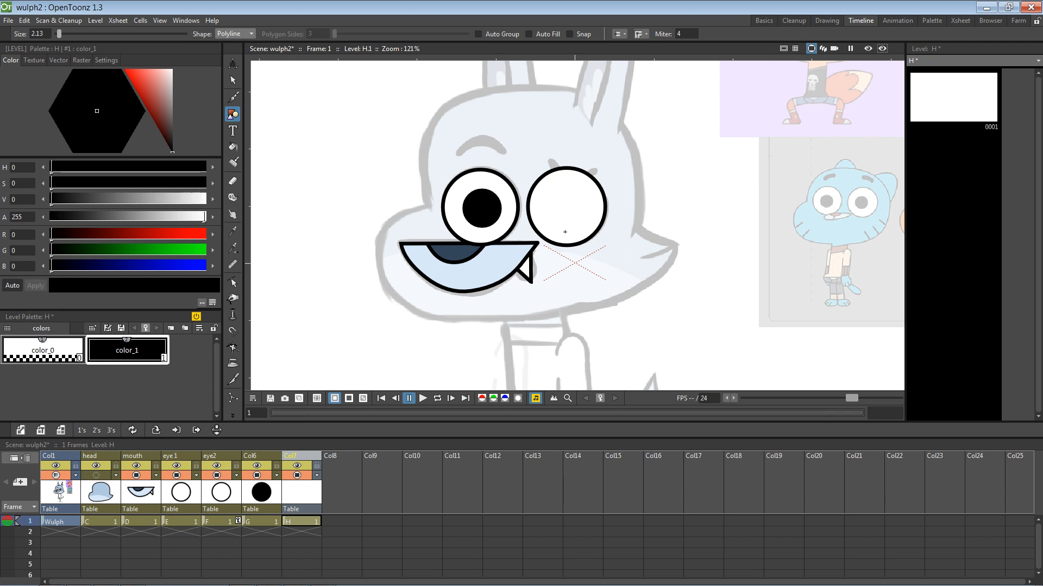
pyautogui.click(234, 33)
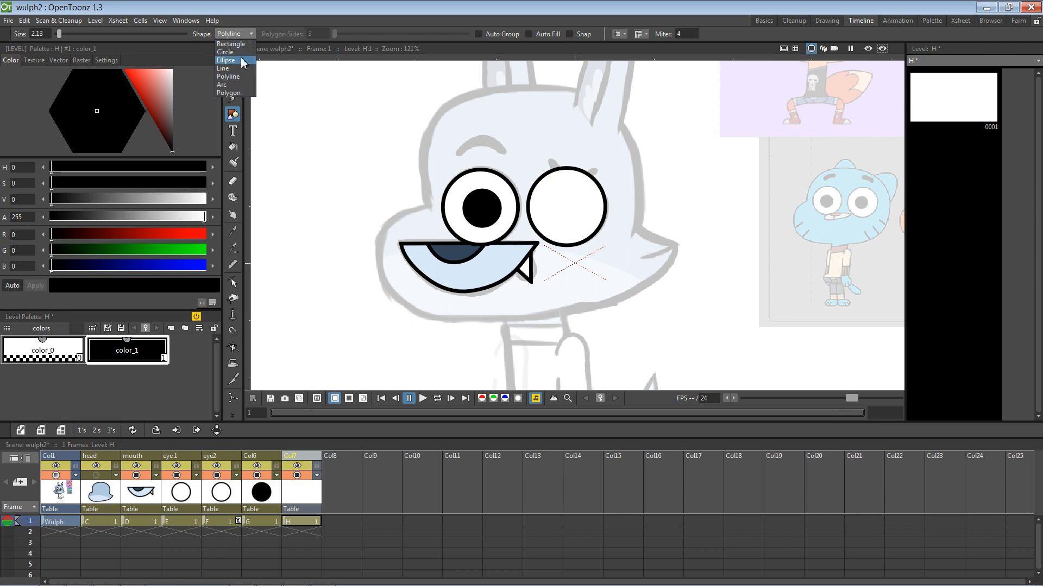
pyautogui.click(234, 43)
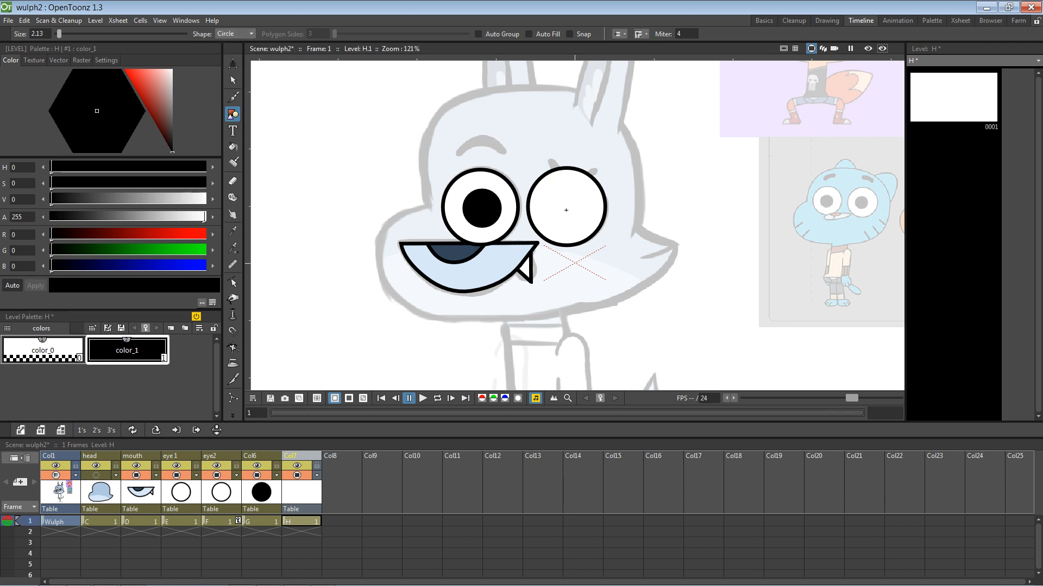
pyautogui.moveTo(565, 209); pyautogui.dragTo(584, 223)
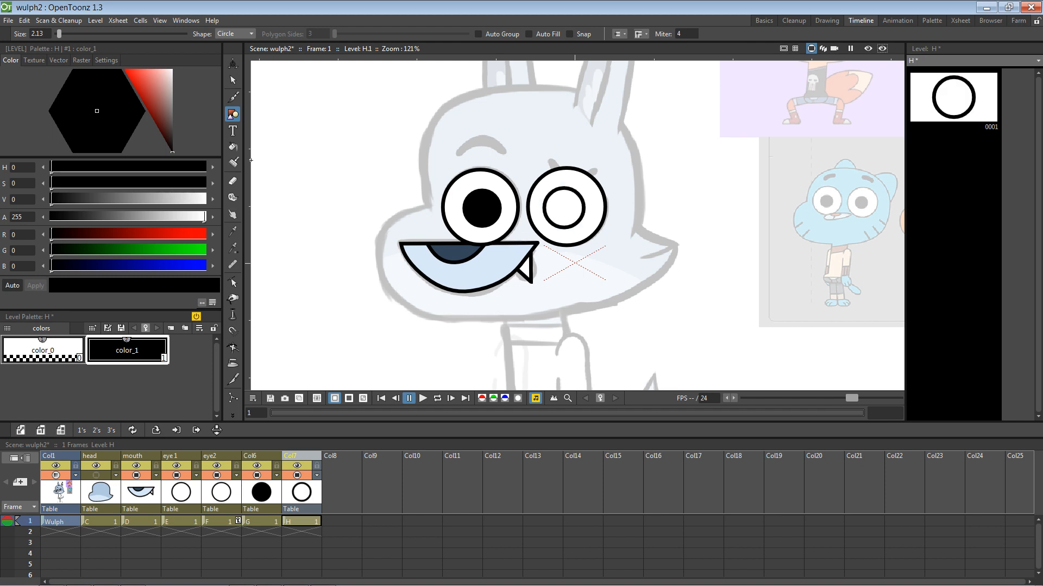
pyautogui.click(233, 147)
pyautogui.click(562, 207)
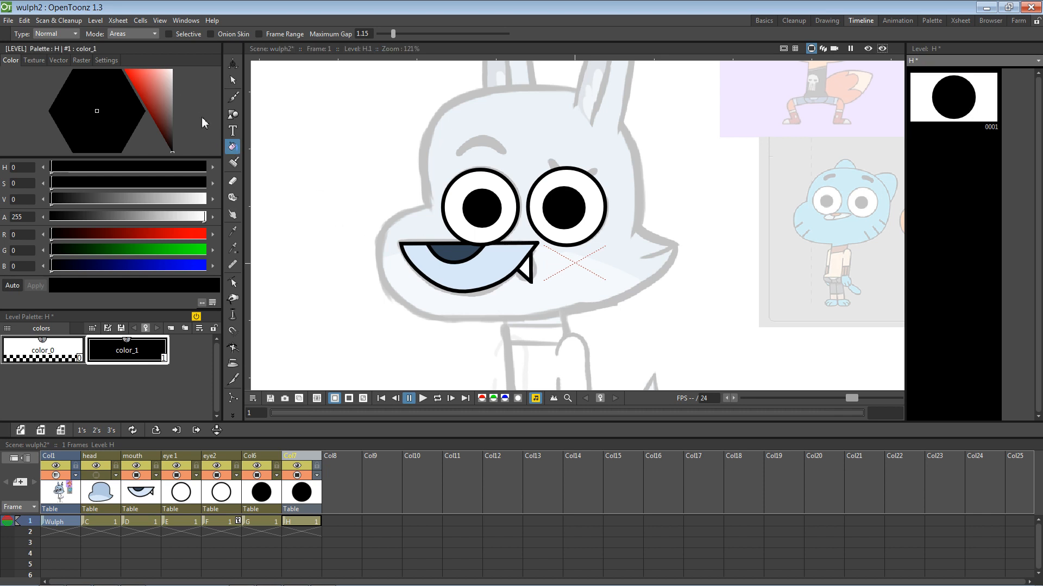
pyautogui.hotkey('ctrl', 's')
pyautogui.press('space')
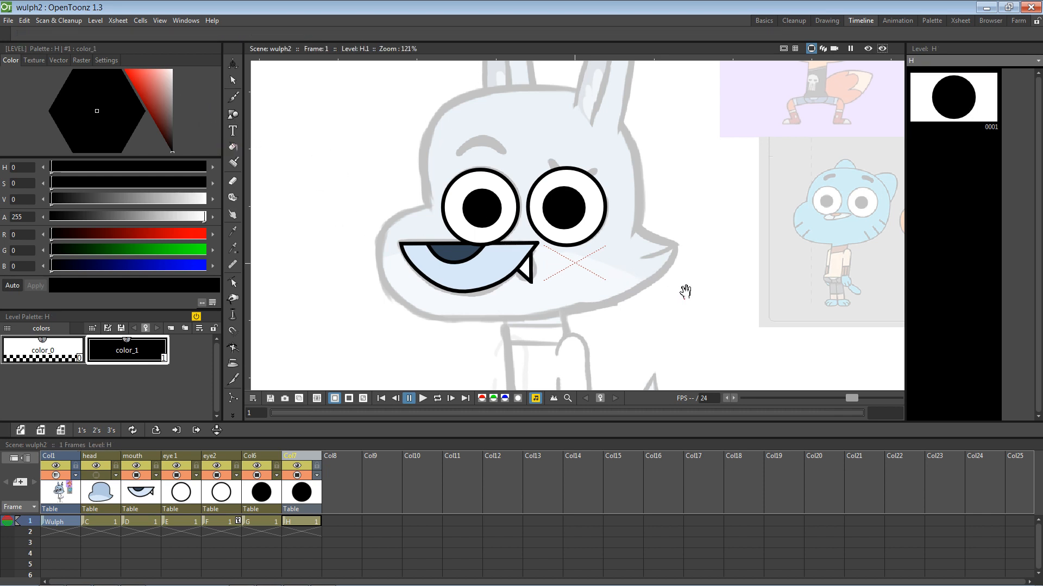
pyautogui.moveTo(681, 290); pyautogui.dragTo(679, 252)
pyautogui.click(101, 495)
# Step: Show the blue head and draw a polyline stroke curving inward from its right point
pyautogui.press('space')
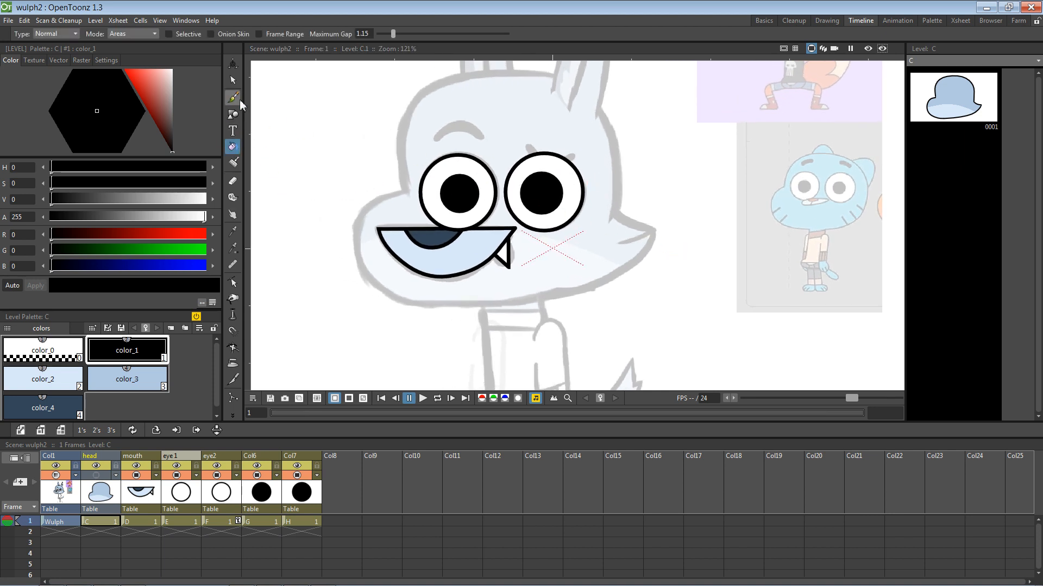
pyautogui.click(232, 114)
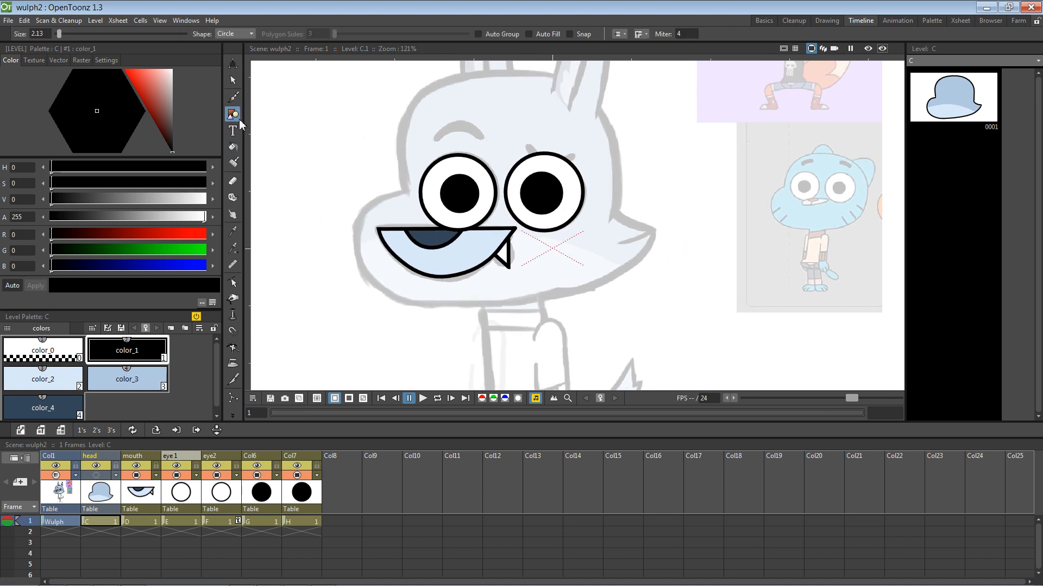
pyautogui.click(252, 33)
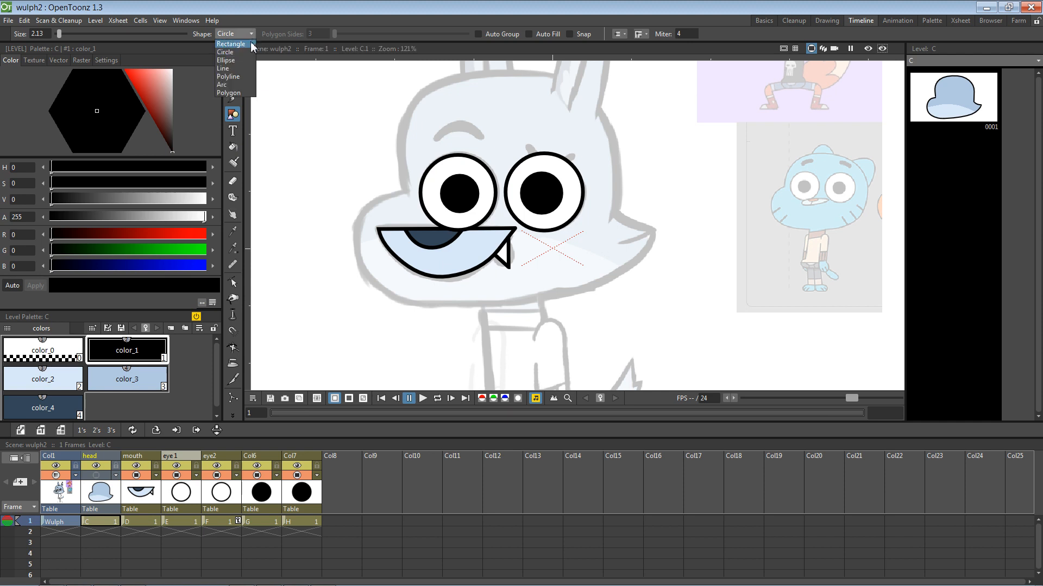
pyautogui.click(233, 73)
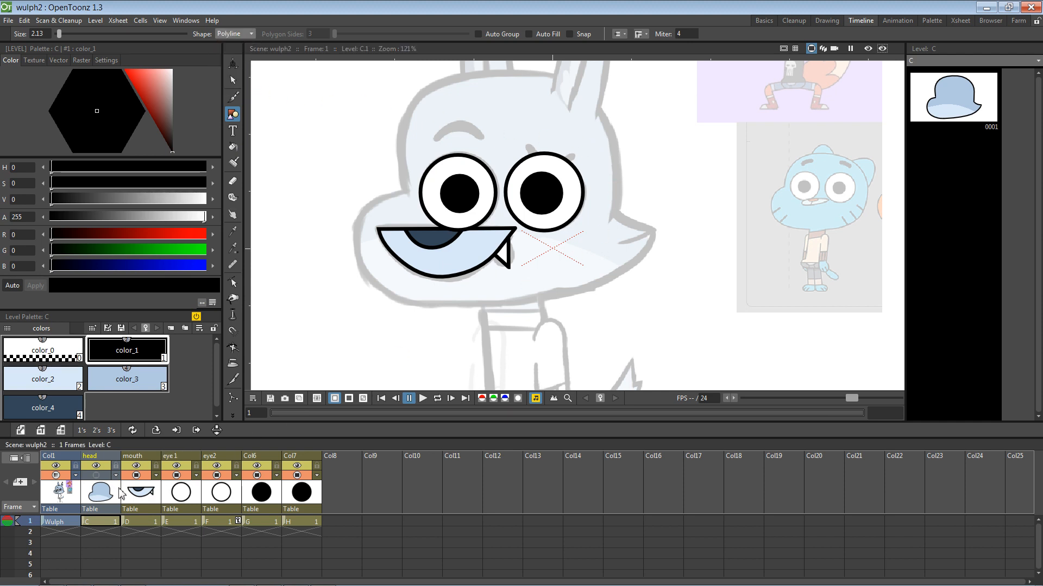
pyautogui.click(106, 456)
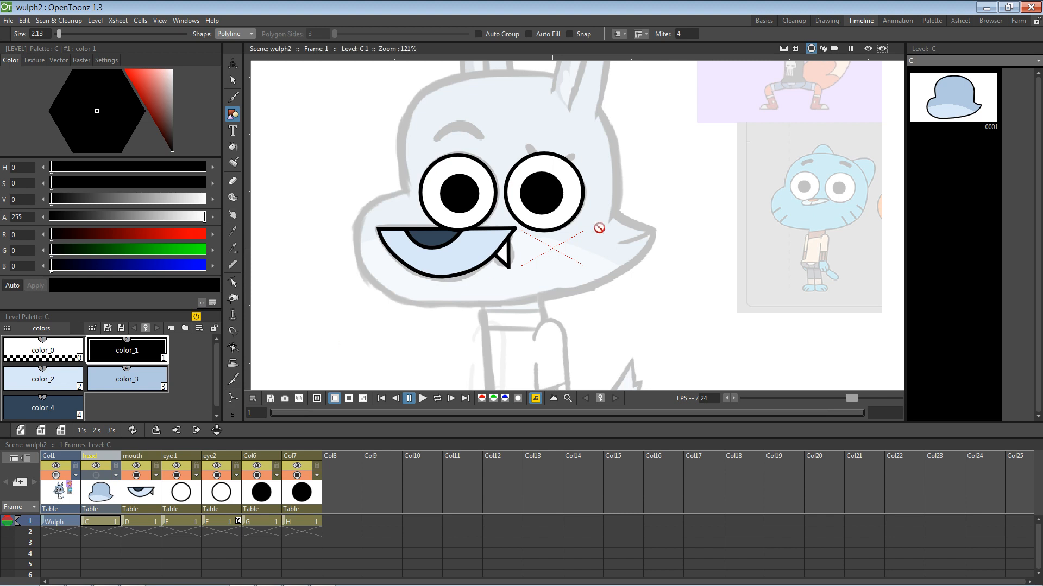
pyautogui.click(96, 476)
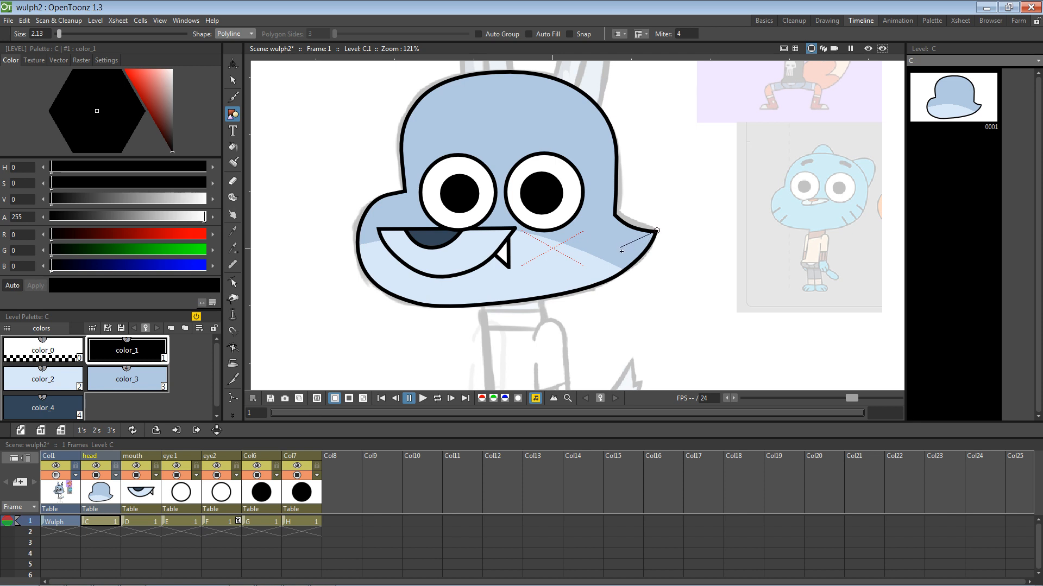
pyautogui.moveTo(618, 250); pyautogui.dragTo(609, 248)
pyautogui.press('Return')
# Step: Give the new curved stroke rounded end caps and nudge it slightly left and down
pyautogui.click(232, 80)
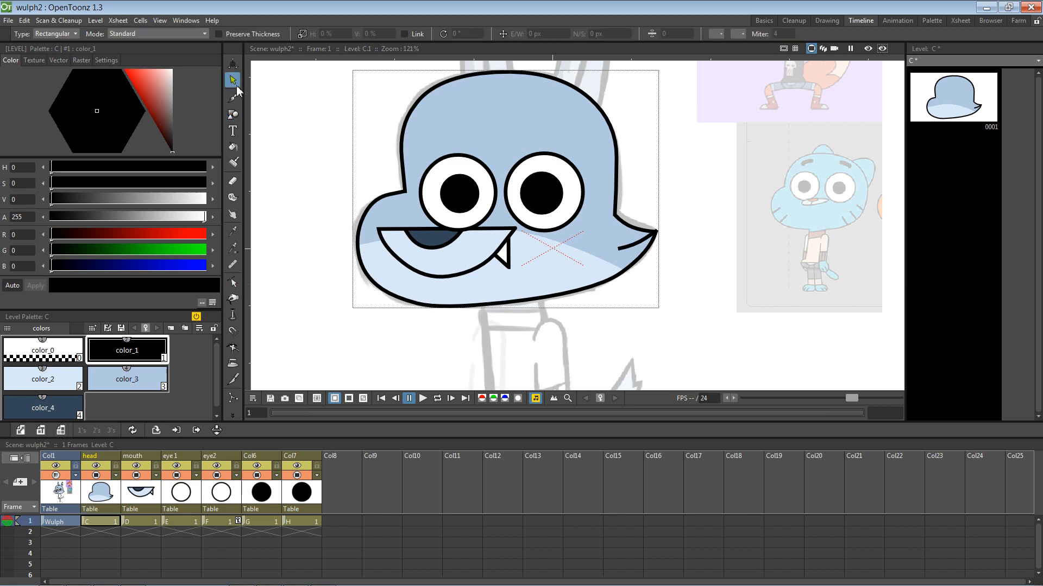
pyautogui.click(627, 250)
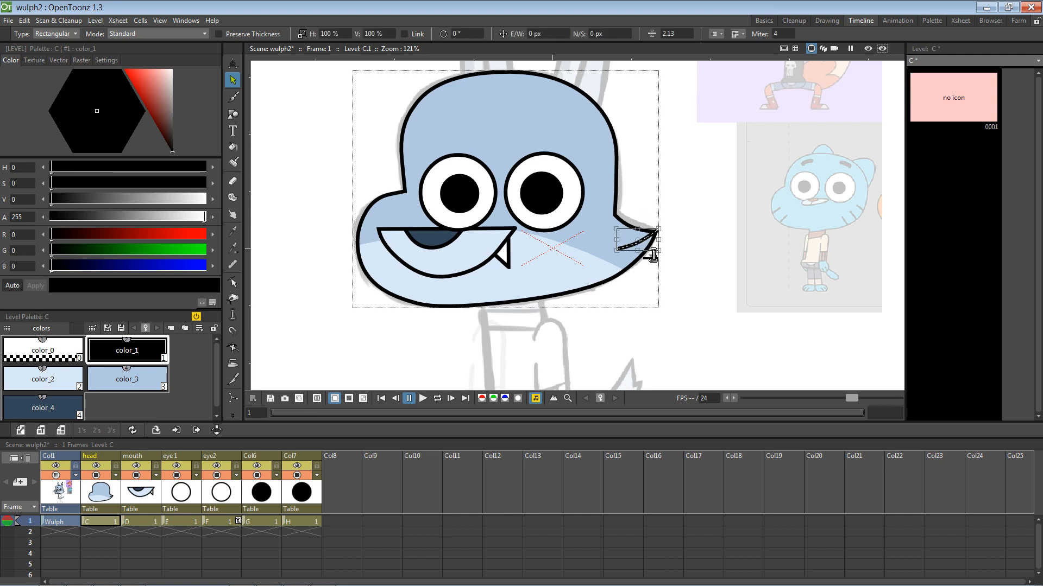
pyautogui.moveTo(653, 255); pyautogui.dragTo(653, 251)
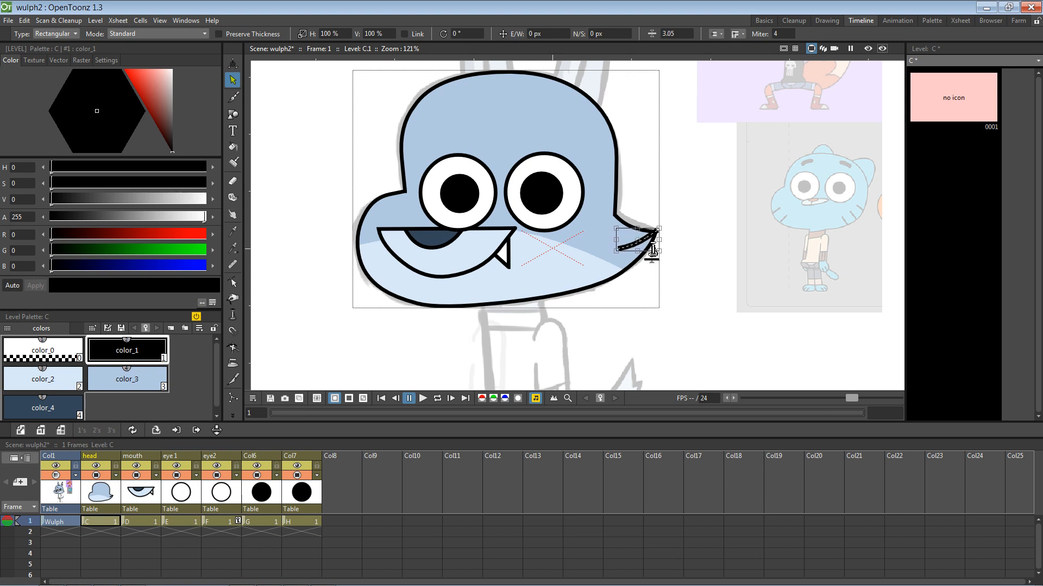
pyautogui.hotkey('ctrl', 'z')
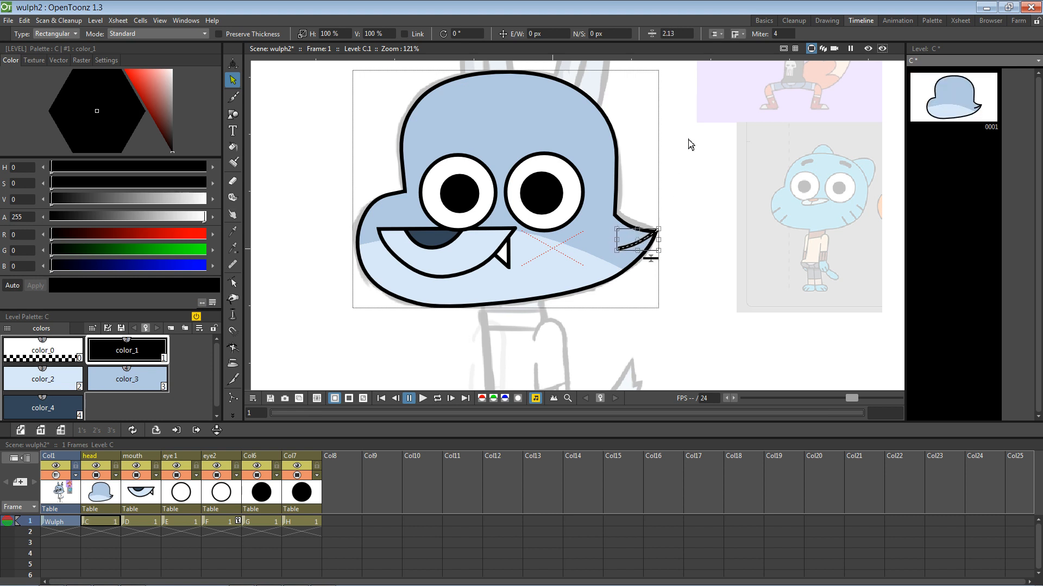
pyautogui.click(721, 34)
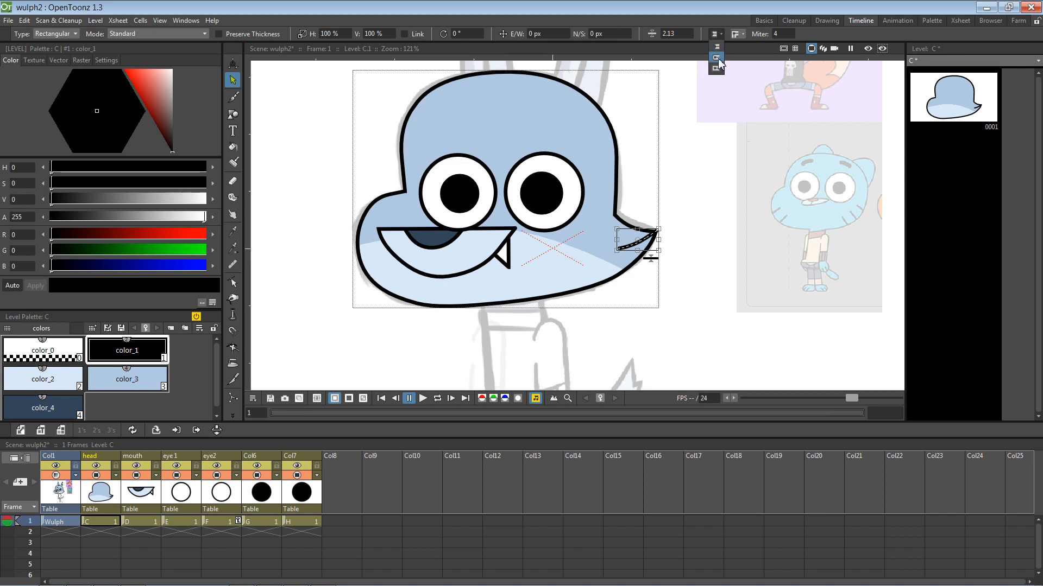
pyautogui.click(717, 57)
pyautogui.click(698, 219)
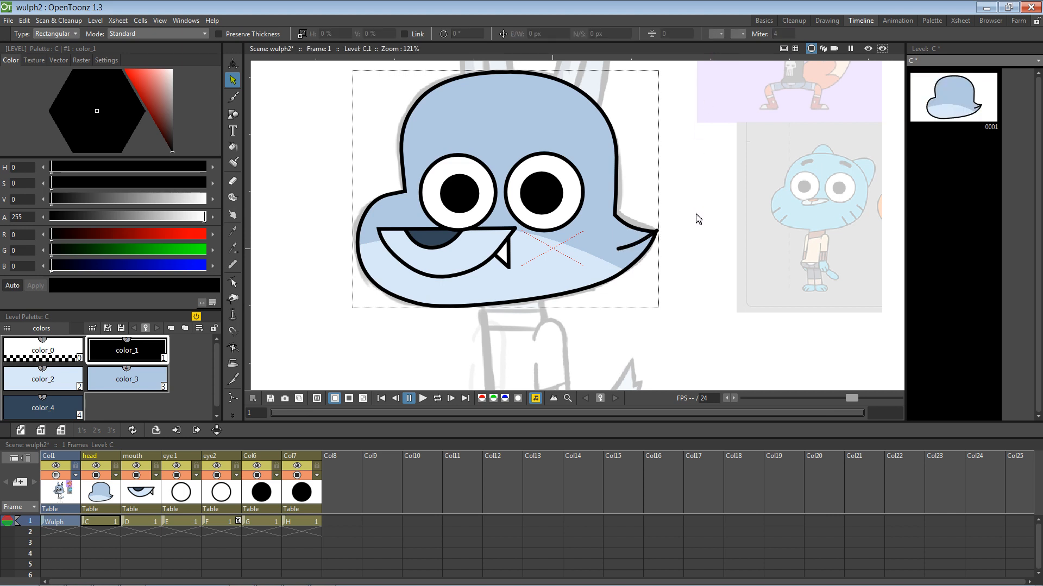
pyautogui.click(638, 245)
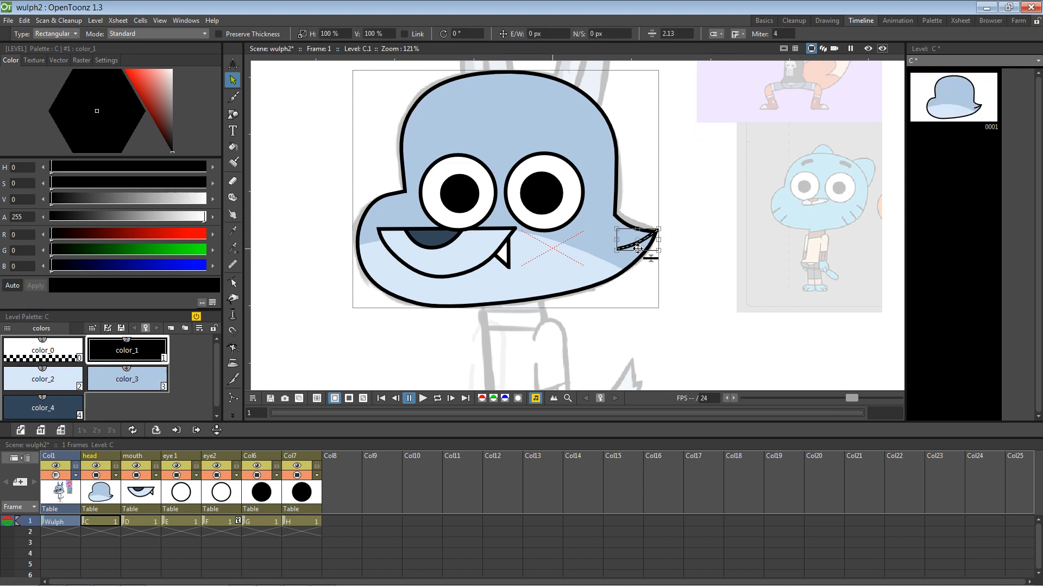
pyautogui.click(695, 225)
pyautogui.click(637, 249)
pyautogui.scroll(6, 641, 251)
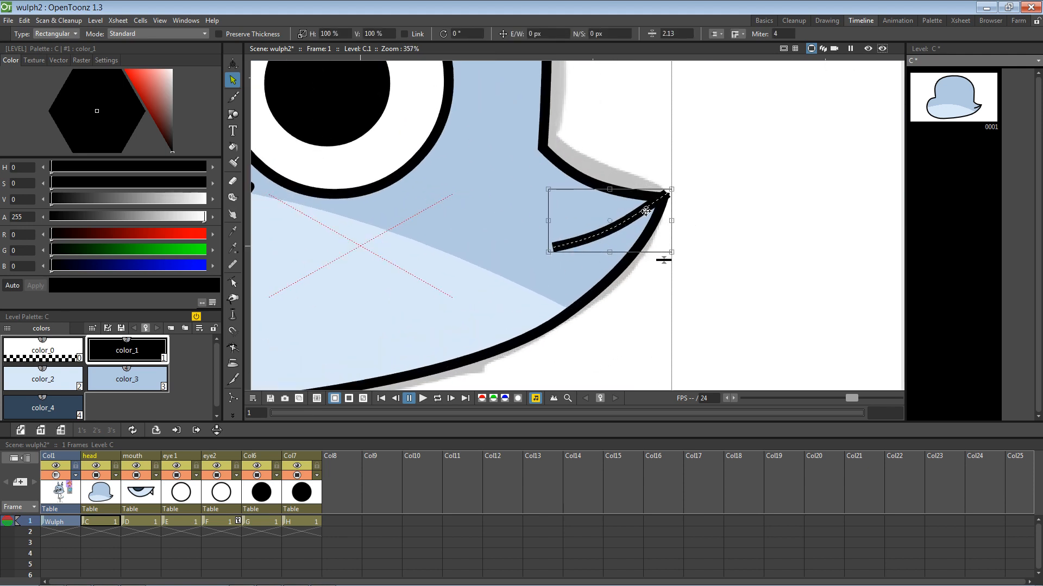
pyautogui.moveTo(645, 212); pyautogui.dragTo(639, 218)
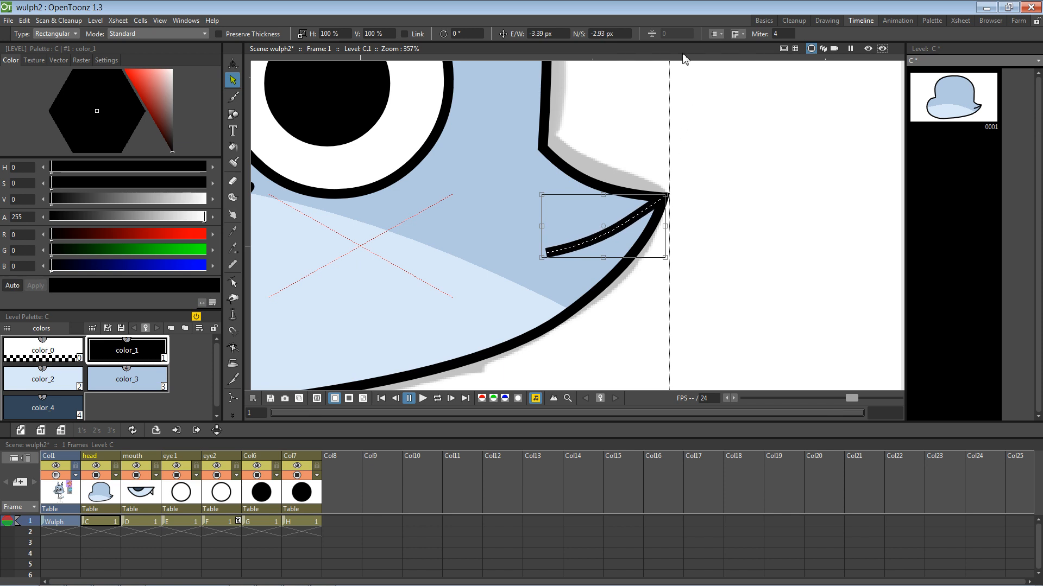
# Step: Round the curved stroke's end and change the head outline's end cap and join styles
pyautogui.click(723, 33)
pyautogui.click(717, 58)
pyautogui.click(547, 150)
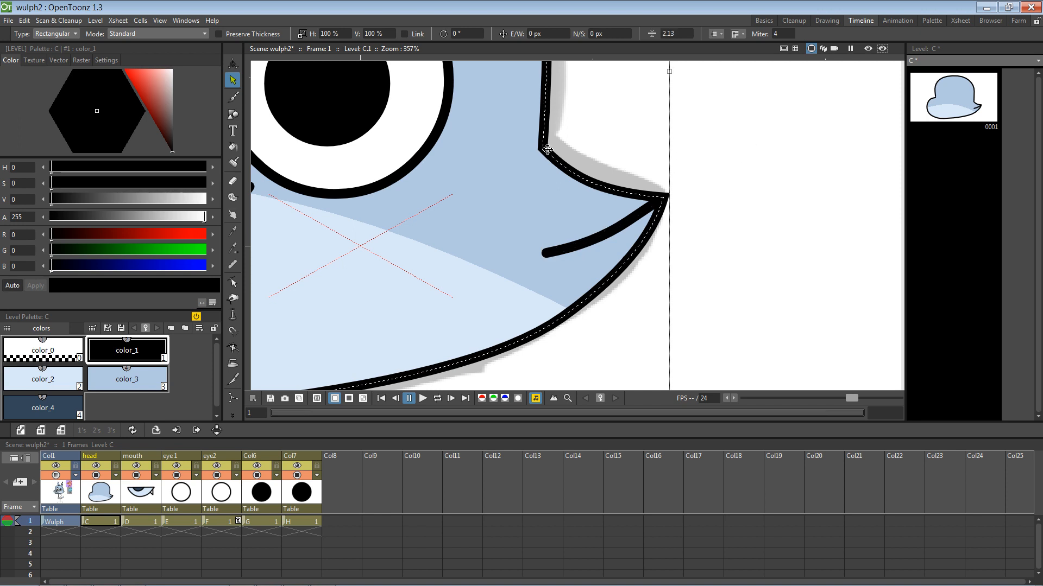
pyautogui.click(715, 34)
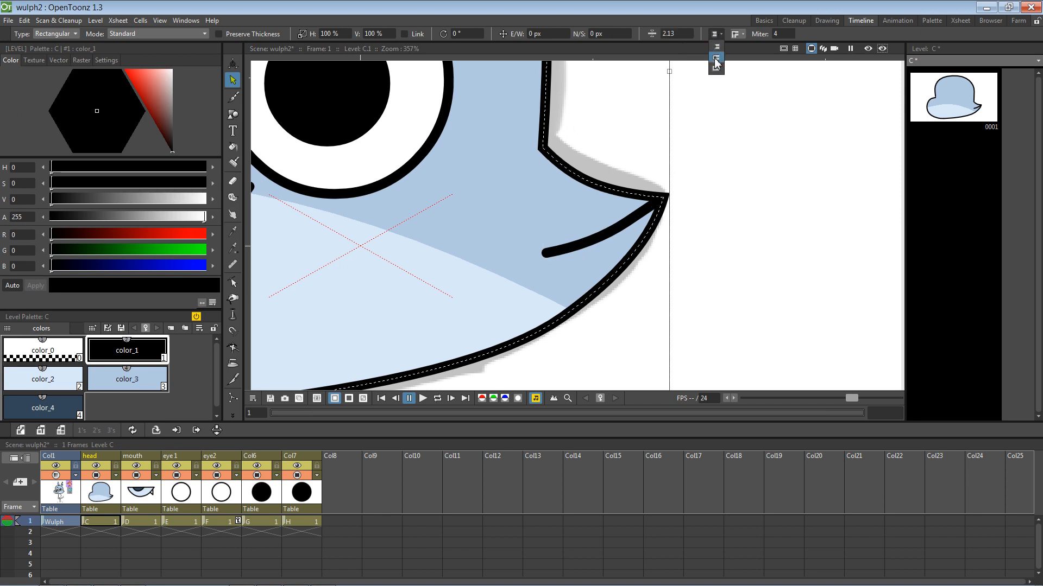
pyautogui.click(717, 69)
pyautogui.click(737, 34)
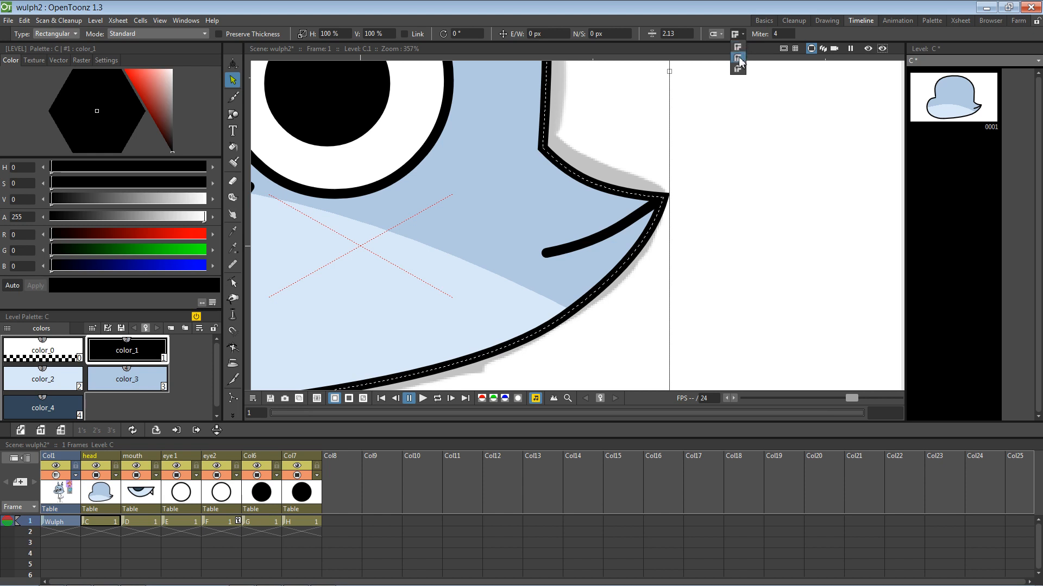
pyautogui.click(738, 59)
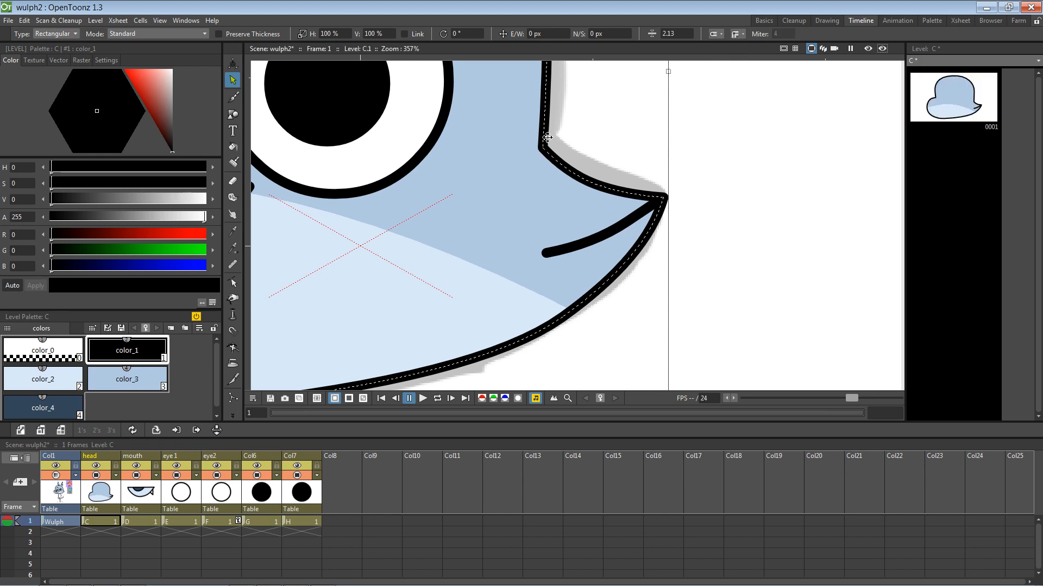
pyautogui.moveTo(479, 218); pyautogui.dragTo(567, 224)
pyautogui.press('space')
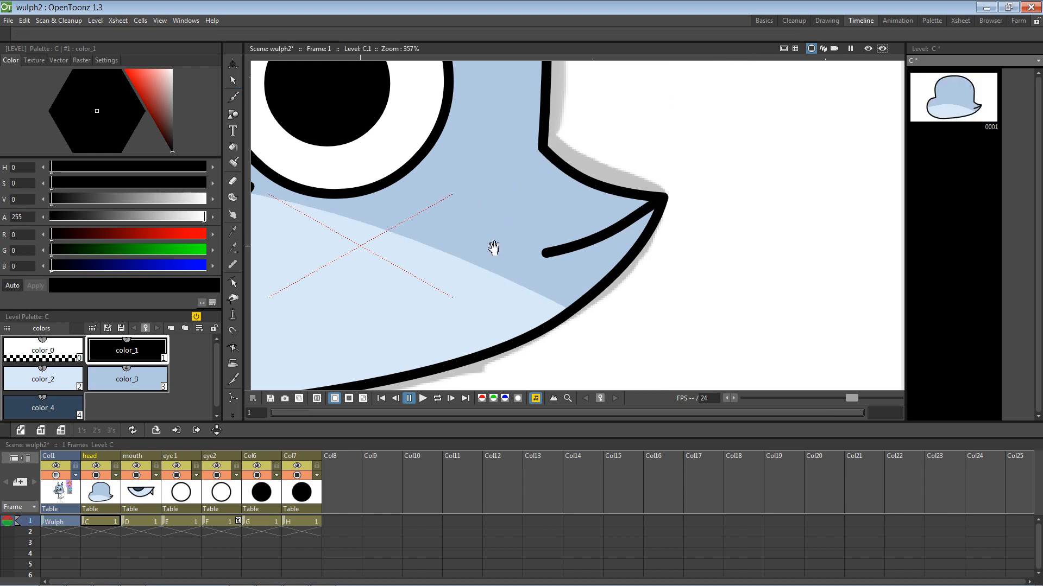
# Step: Save the scene and rename the left pupil column Col6 to sclera1
pyautogui.moveTo(490, 247); pyautogui.dragTo(558, 207)
pyautogui.hotkey('ctrl', 's')
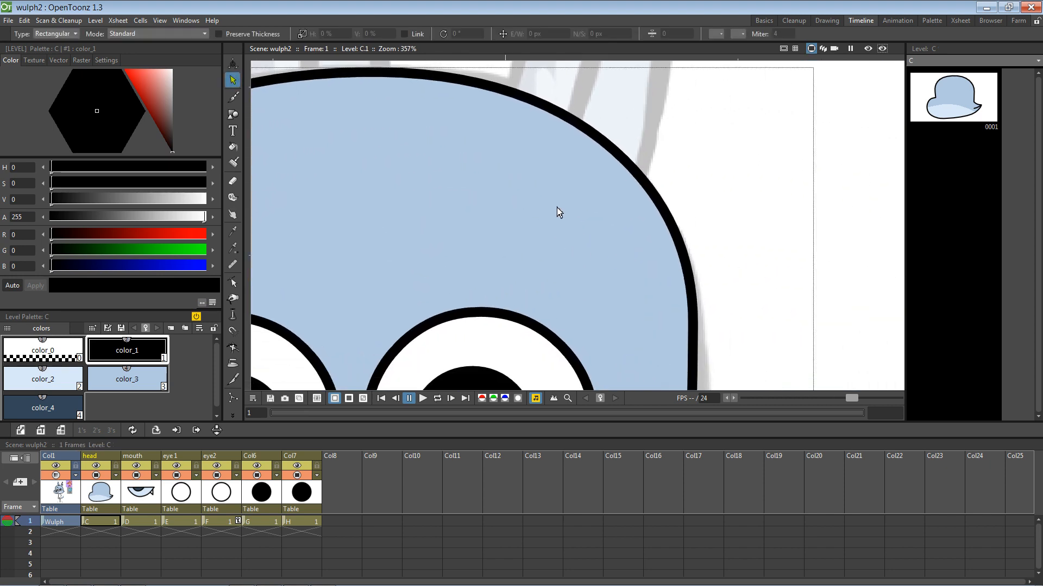
pyautogui.scroll(-6, 559, 209)
pyautogui.moveTo(576, 254); pyautogui.dragTo(560, 200)
pyautogui.moveTo(644, 126)
pyautogui.mouseDown()
pyautogui.moveTo(656, 154)
pyautogui.moveTo(654, 144)
pyautogui.mouseUp()
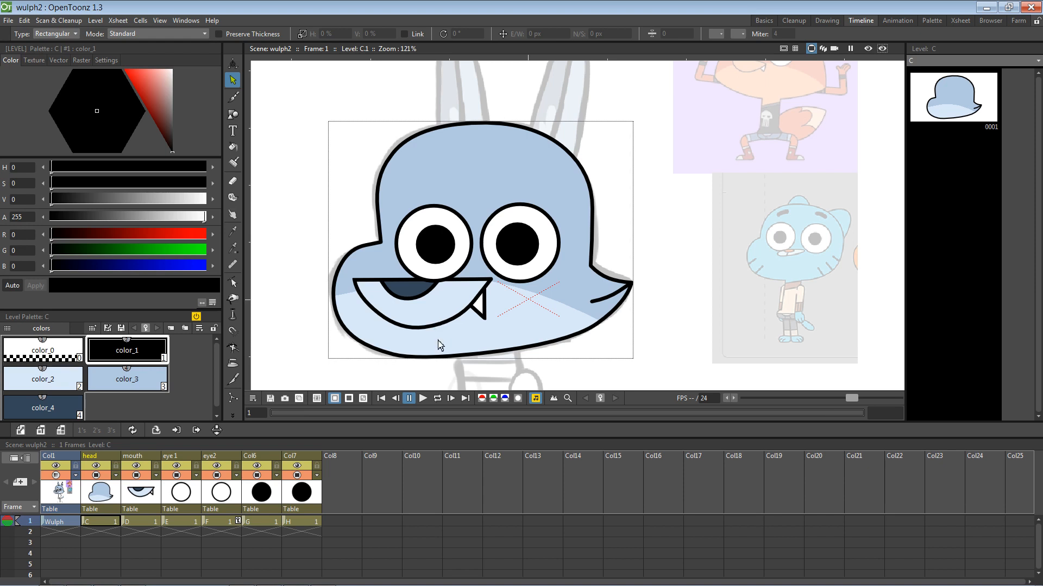
pyautogui.click(350, 475)
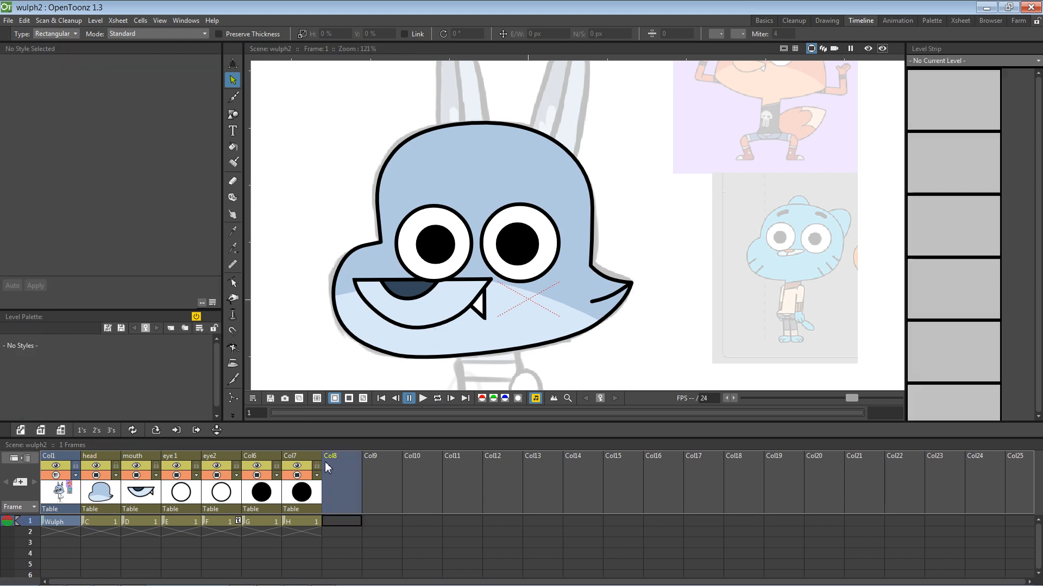
pyautogui.click(251, 457)
pyautogui.doubleClick(251, 457)
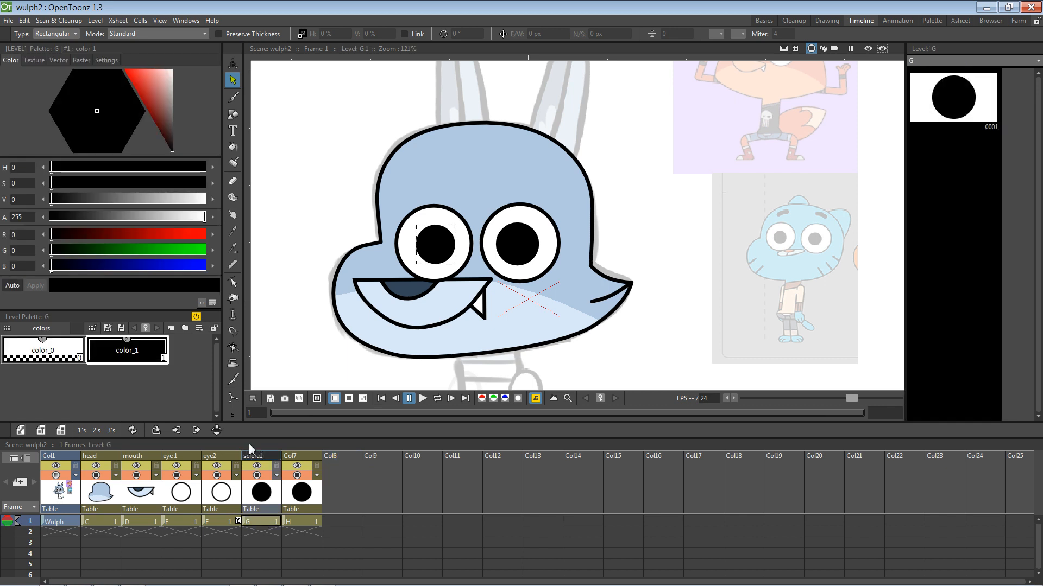
pyautogui.write('sclera1')
pyautogui.press('Return')
# Step: Rename the right pupil column Col7 to sclera2 and save the scene
pyautogui.click(292, 456)
pyautogui.doubleClick(292, 456)
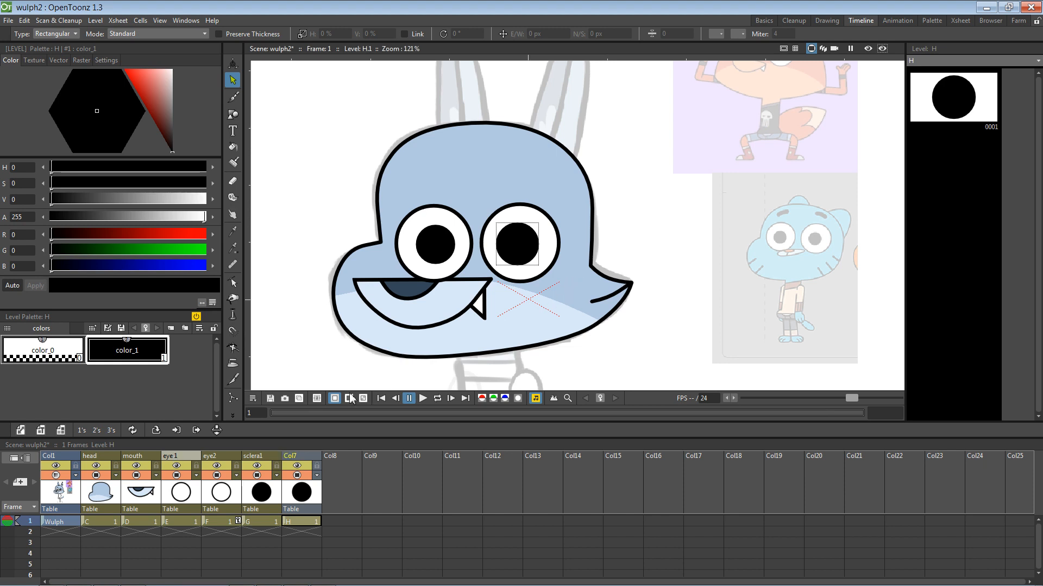
pyautogui.doubleClick(293, 456)
pyautogui.write('s')
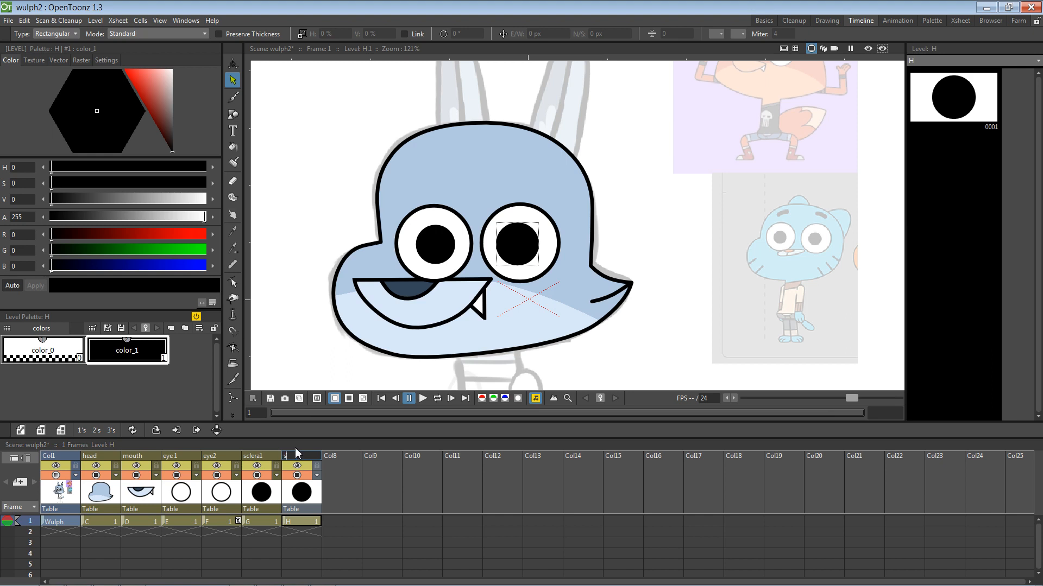
pyautogui.write('clera')
pyautogui.press('Return')
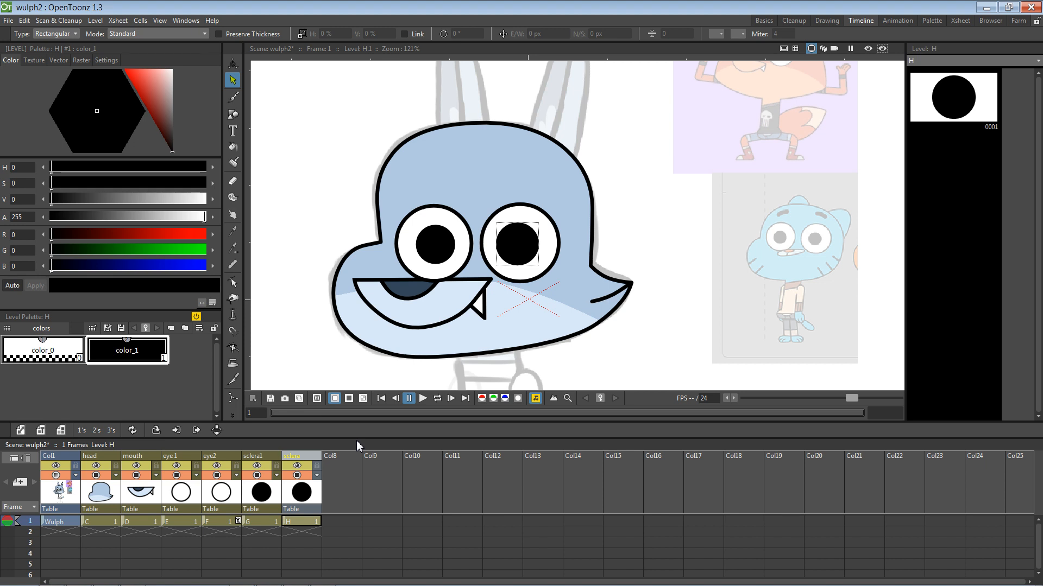
pyautogui.doubleClick(300, 459)
pyautogui.click(302, 459)
pyautogui.write('2')
pyautogui.press('Return')
pyautogui.hotkey('ctrl', 's')
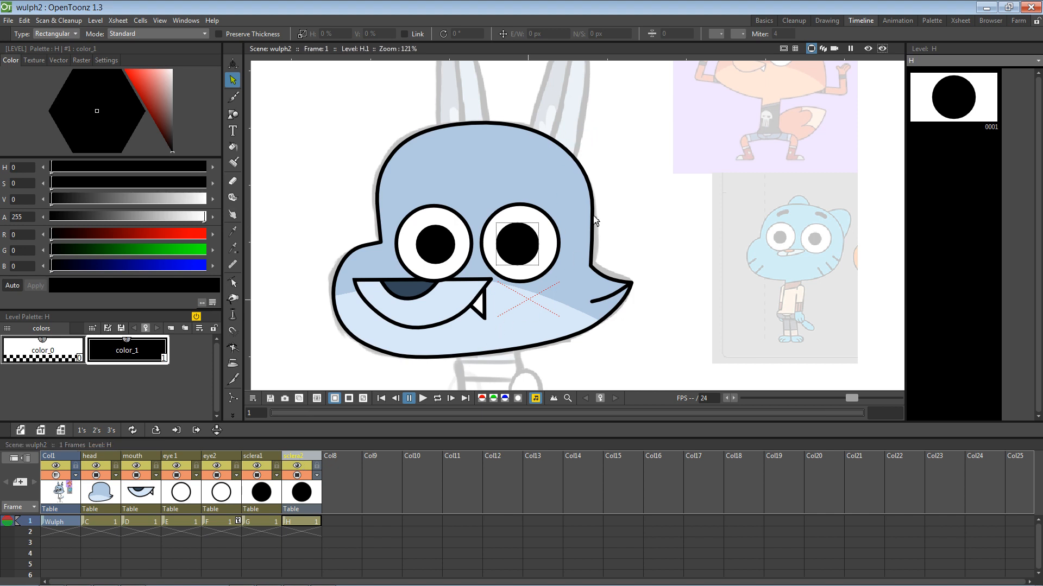
# Step: Pan the canvas around the head to review the drawing
pyautogui.press('space')
pyautogui.moveTo(617, 193); pyautogui.dragTo(603, 221)
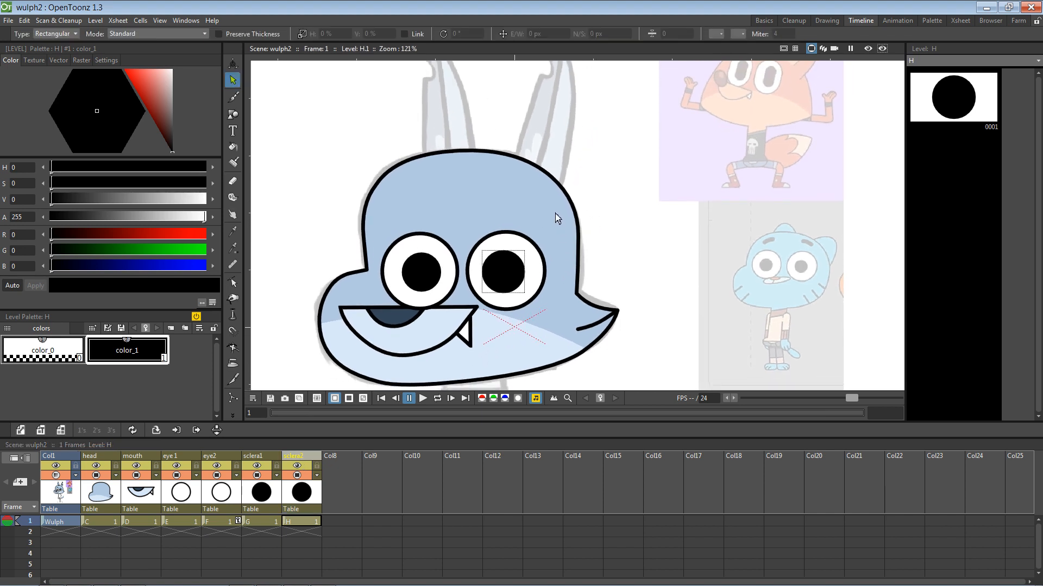
pyautogui.press('space')
pyautogui.moveTo(520, 284); pyautogui.dragTo(530, 256)
pyautogui.press('space')
pyautogui.moveTo(772, 225); pyautogui.dragTo(708, 267)
pyautogui.press('space')
pyautogui.moveTo(660, 188); pyautogui.dragTo(710, 202)
pyautogui.press('space')
pyautogui.moveTo(644, 230); pyautogui.dragTo(665, 209)
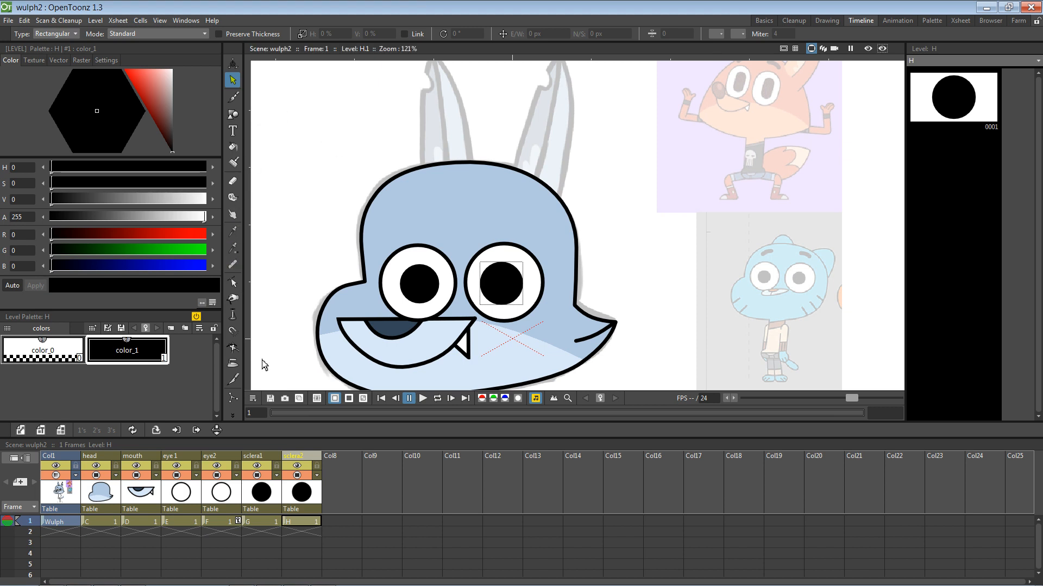
# Step: In empty column Col8, draw a polyline eyebrow stroke above the right eye
pyautogui.click(348, 475)
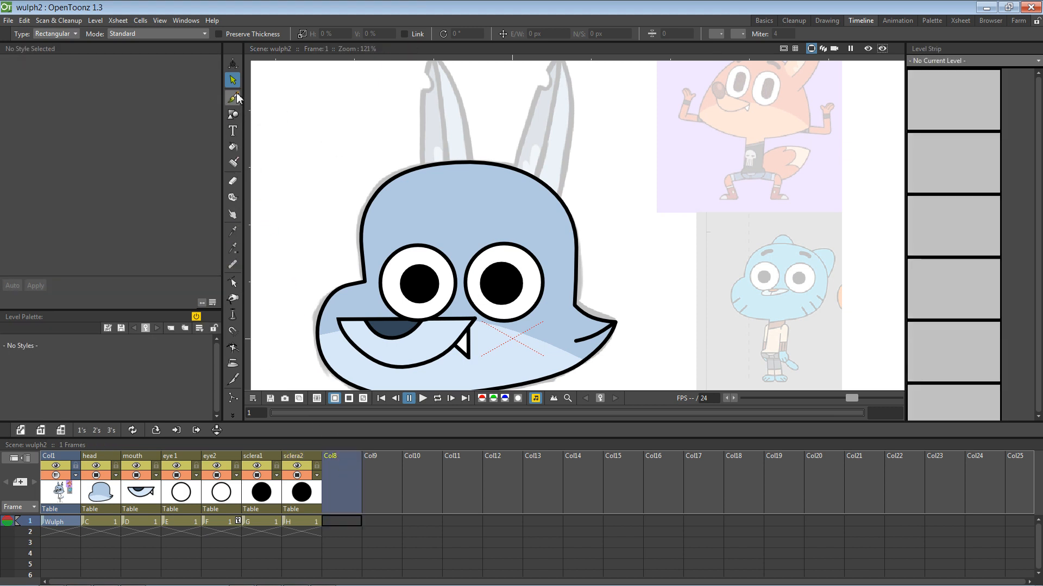
pyautogui.click(234, 103)
pyautogui.click(232, 114)
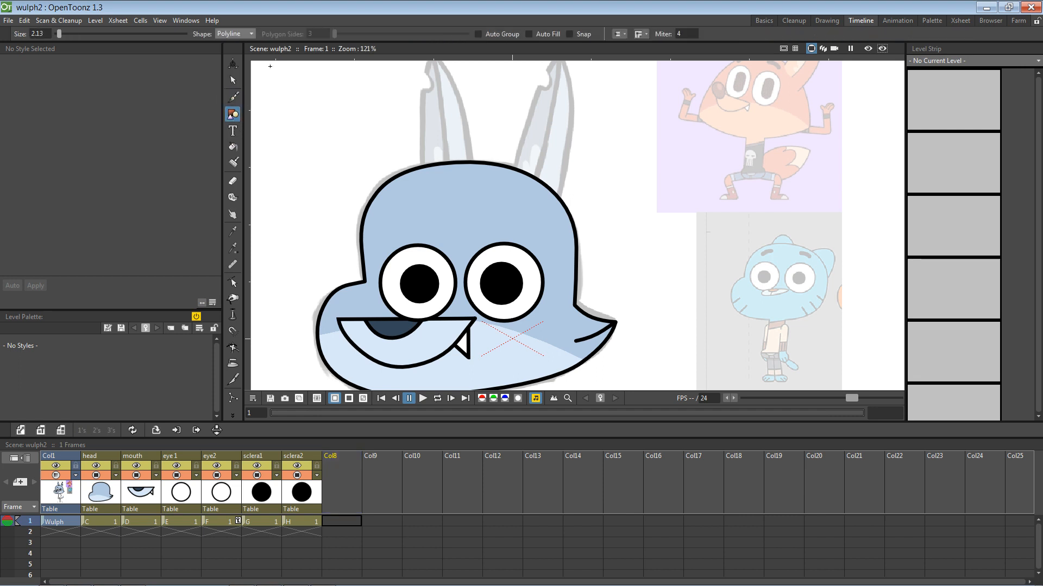
pyautogui.click(492, 214)
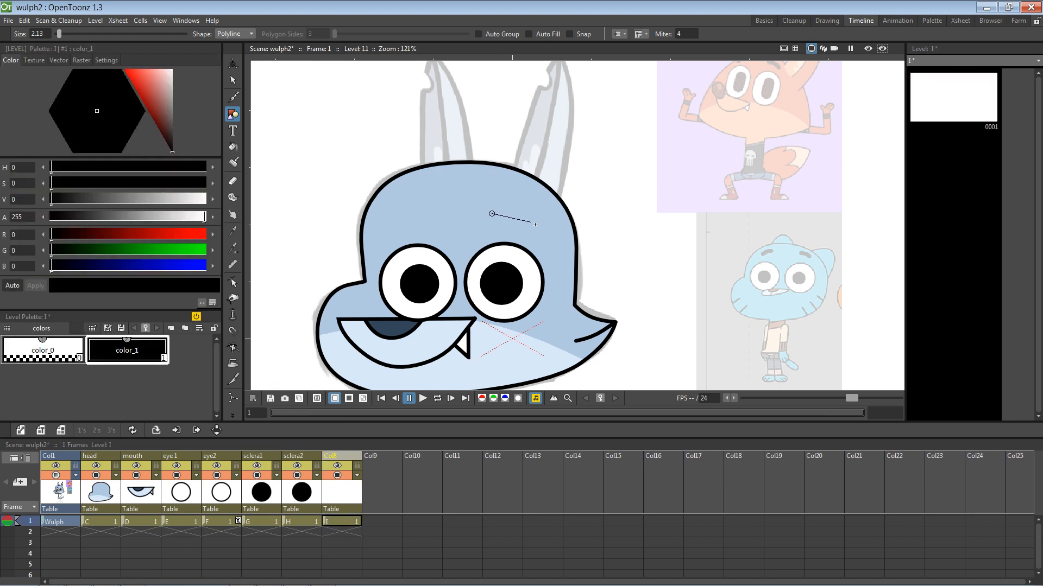
pyautogui.moveTo(538, 226); pyautogui.dragTo(553, 244)
pyautogui.hotkey('ctrl', 'z')
pyautogui.press('Return')
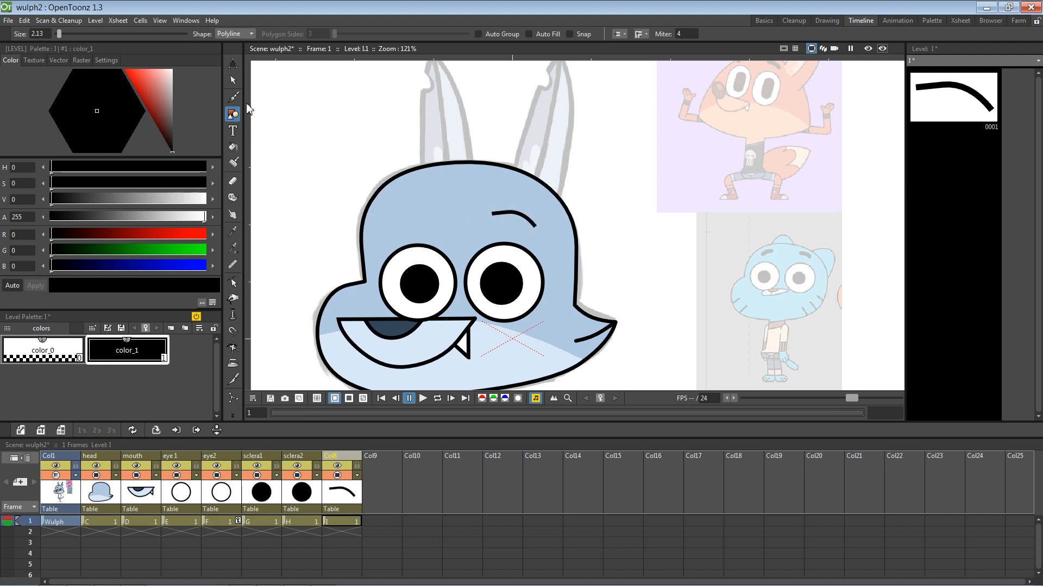
# Step: Thicken the eyebrow stroke to 5.13 and give it rounded end caps
pyautogui.click(233, 80)
pyautogui.click(524, 221)
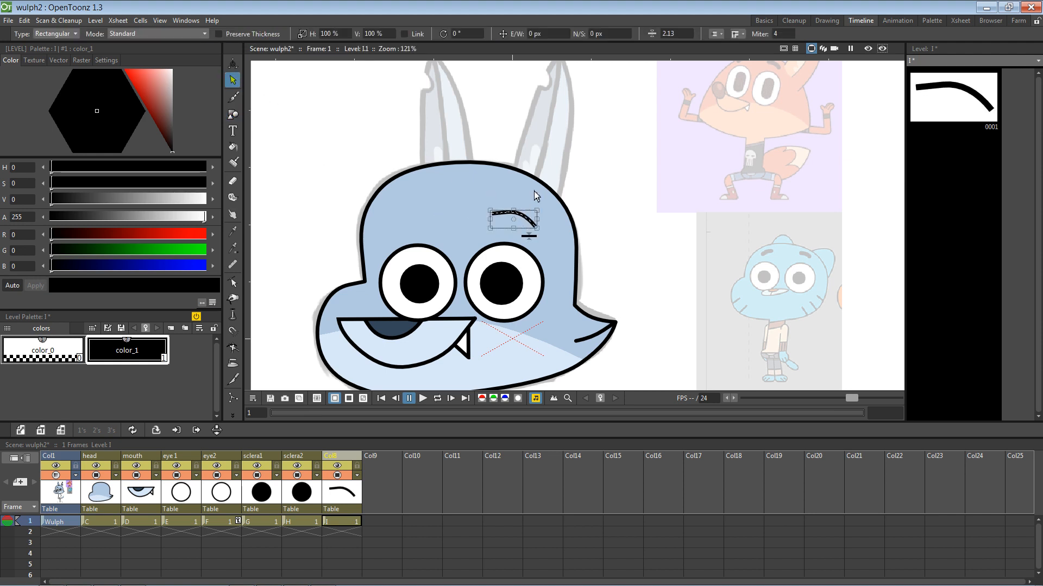
pyautogui.scroll(1, 657, 29)
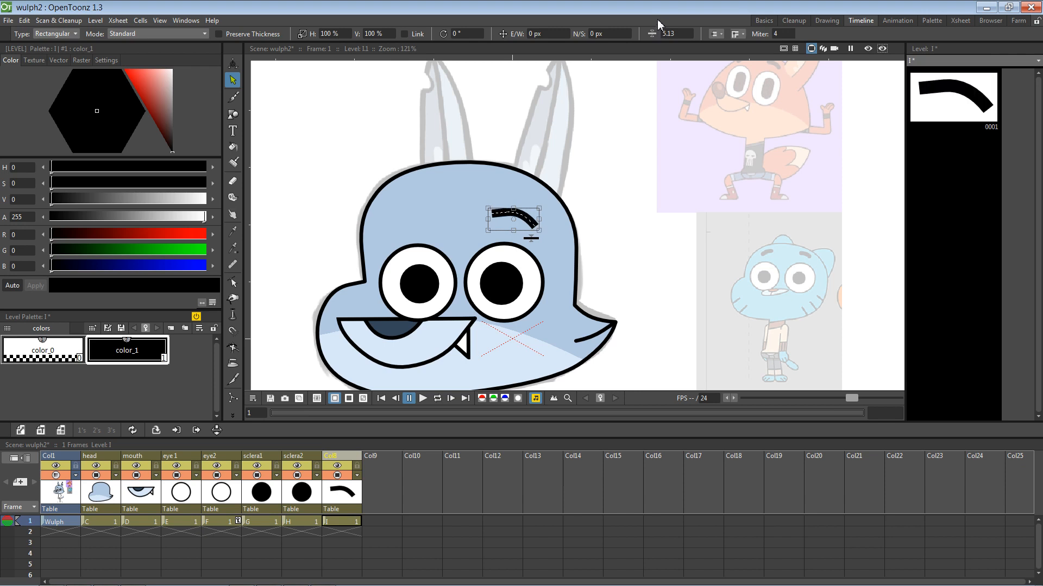
pyautogui.click(722, 34)
pyautogui.click(717, 57)
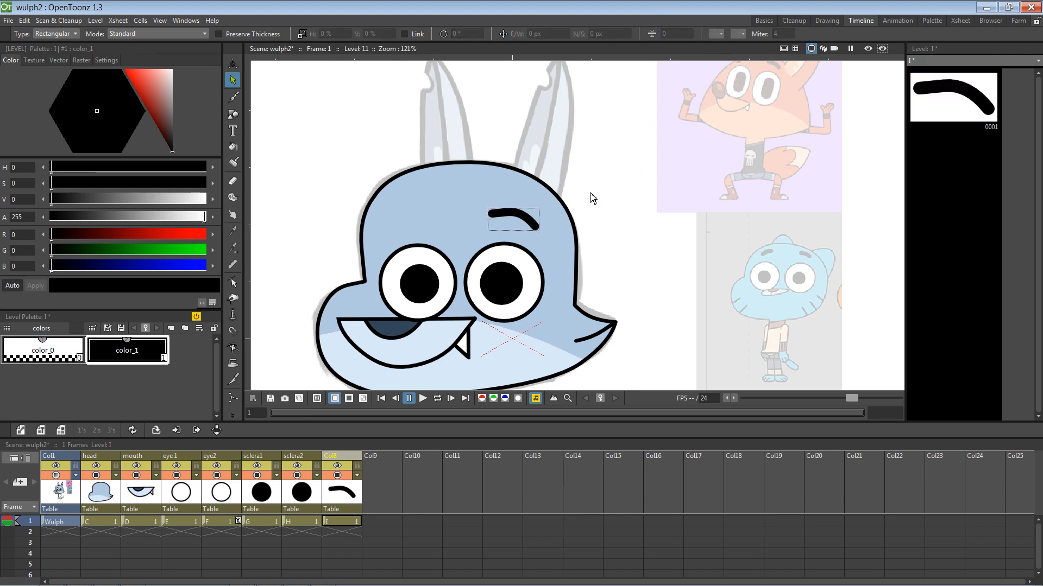
pyautogui.press('a')
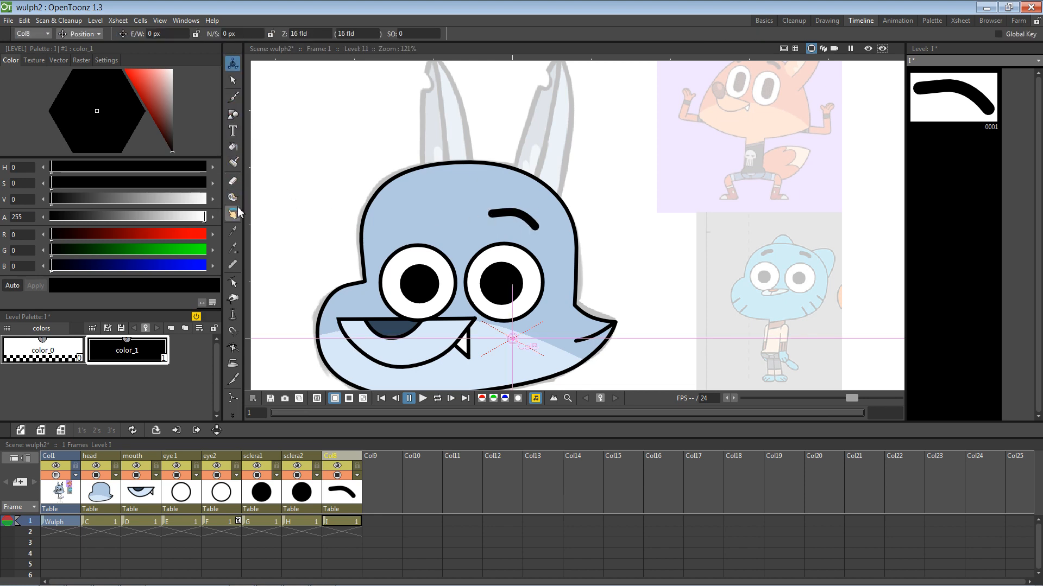
# Step: Drag the right eyebrow's end control points, raising the right end and lowering the left, to reshape its arch
pyautogui.click(234, 232)
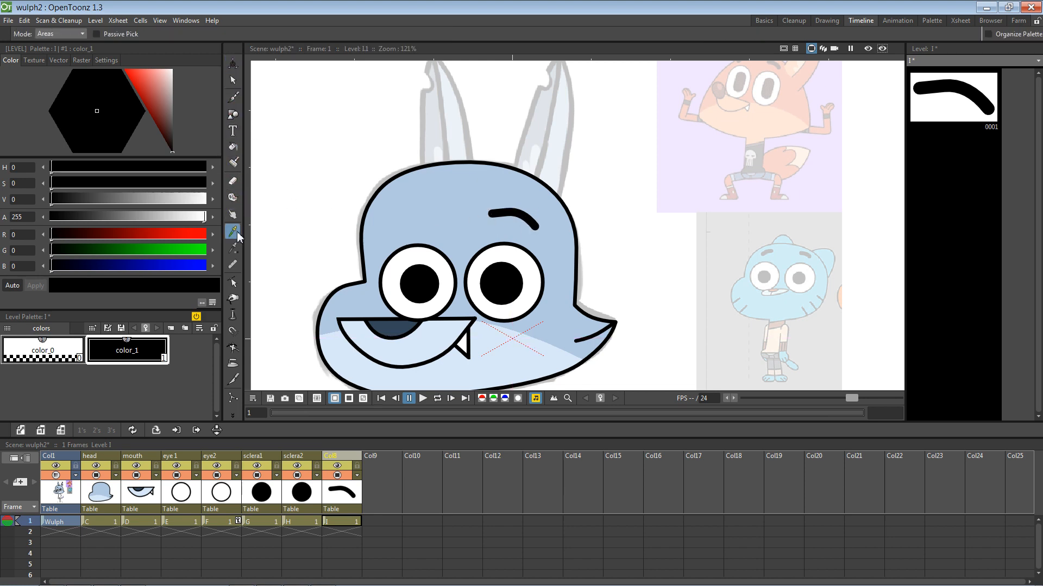
pyautogui.click(233, 115)
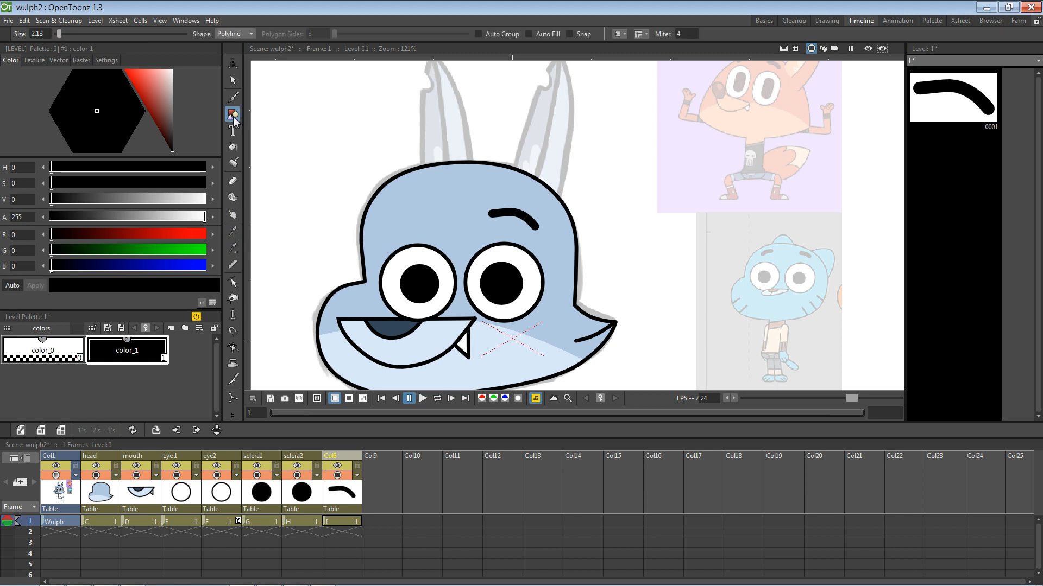
pyautogui.click(233, 282)
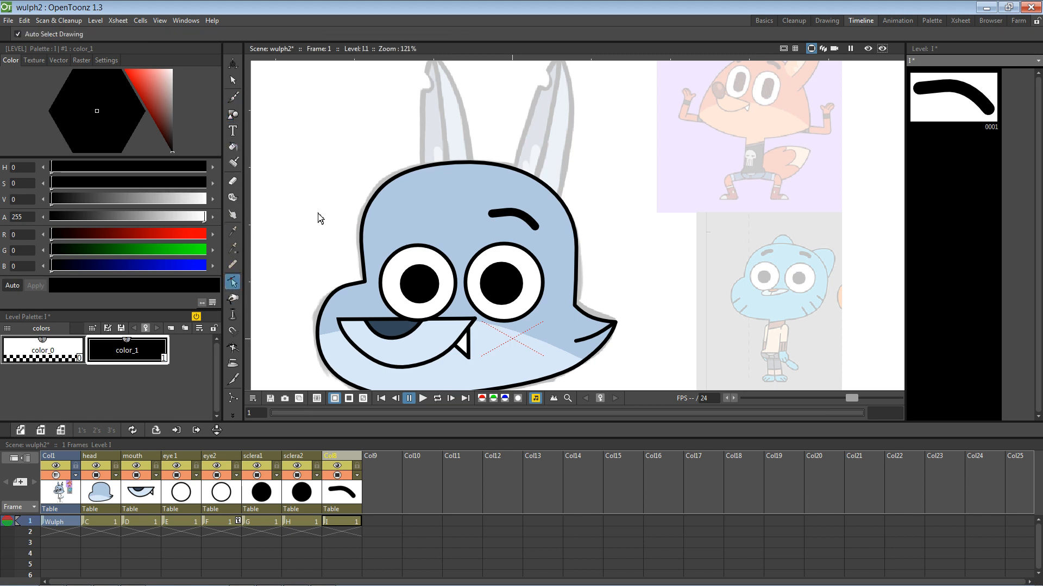
pyautogui.click(525, 210)
pyautogui.moveTo(535, 226)
pyautogui.mouseDown()
pyautogui.moveTo(514, 210)
pyautogui.moveTo(511, 229)
pyautogui.moveTo(534, 241)
pyautogui.mouseUp()
pyautogui.moveTo(492, 214)
pyautogui.mouseDown()
pyautogui.moveTo(497, 242)
pyautogui.moveTo(492, 233)
pyautogui.moveTo(524, 238)
pyautogui.moveTo(500, 224)
pyautogui.moveTo(500, 234)
pyautogui.mouseUp()
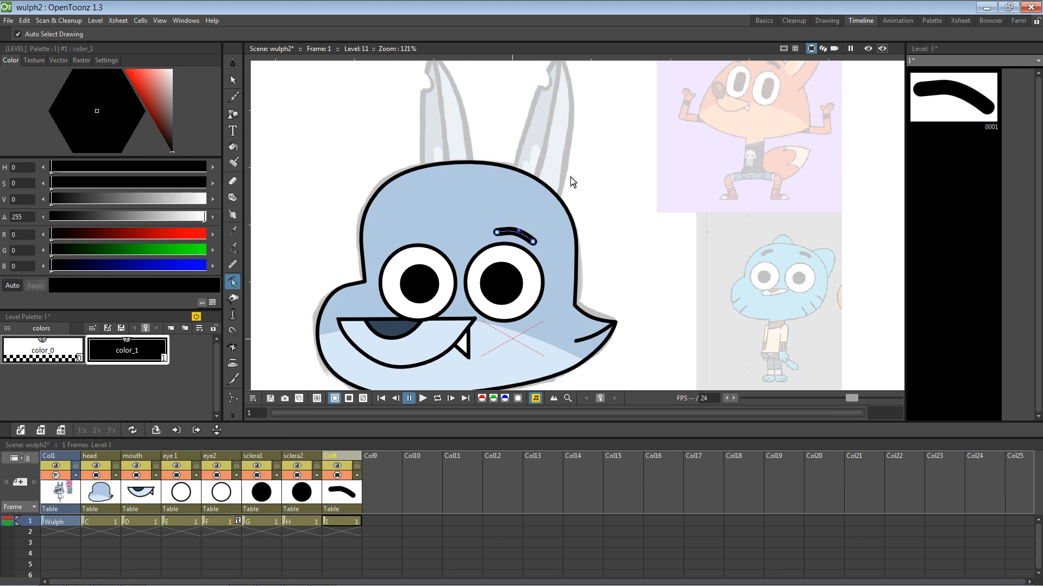
pyautogui.press('v')
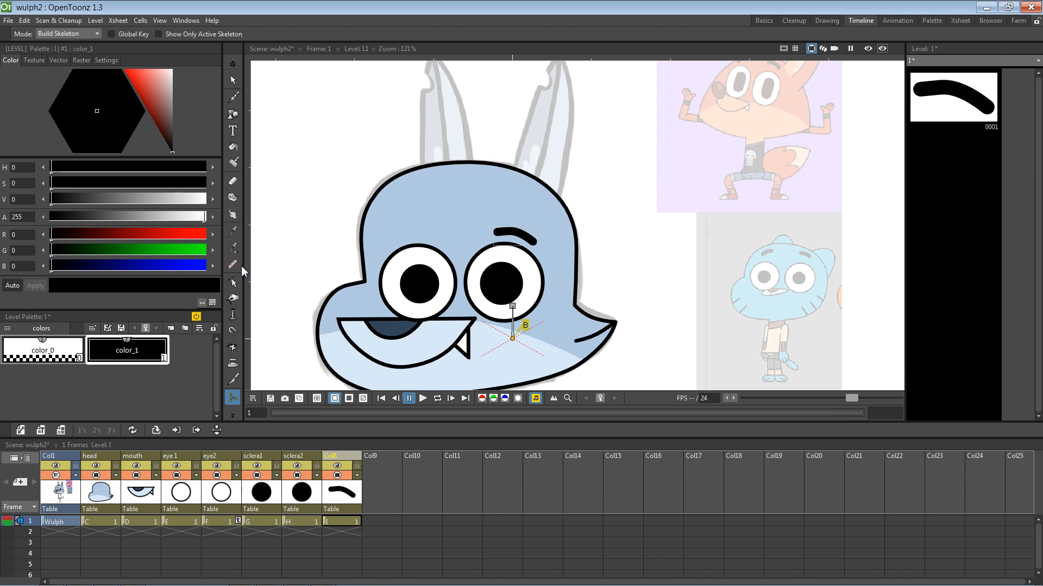
pyautogui.click(232, 282)
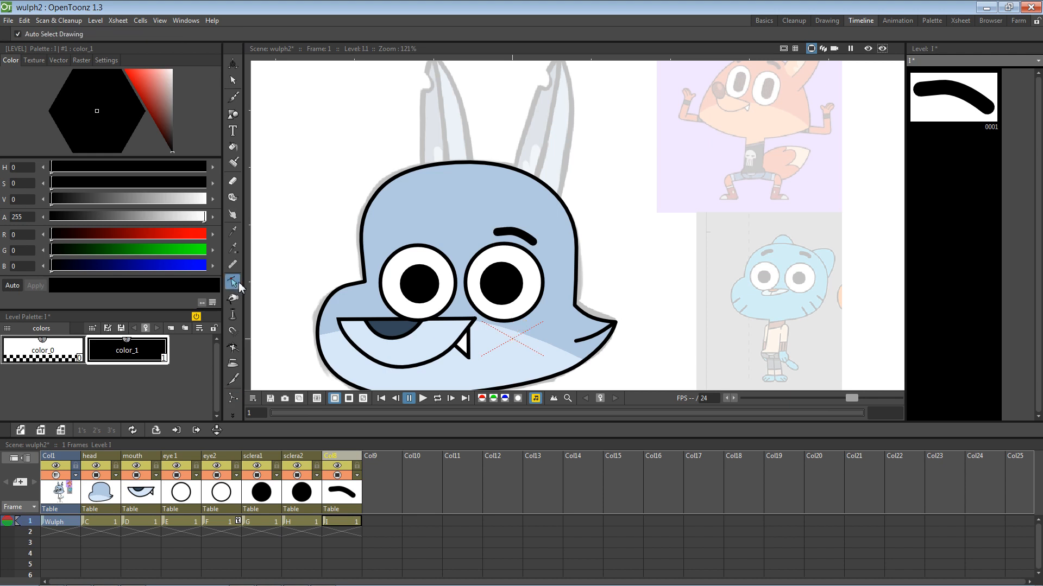
pyautogui.press('v')
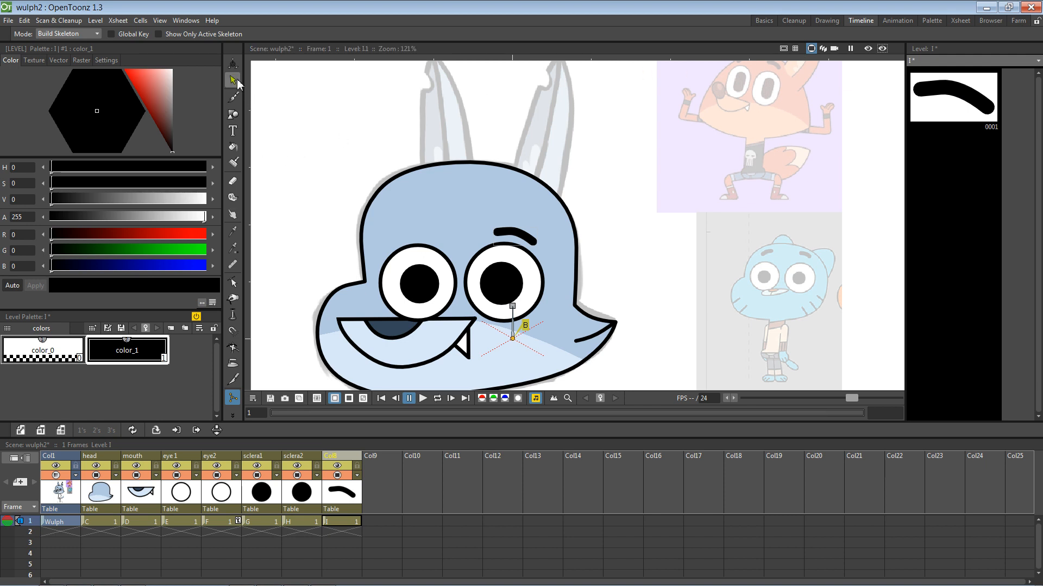
pyautogui.click(232, 281)
pyautogui.click(527, 241)
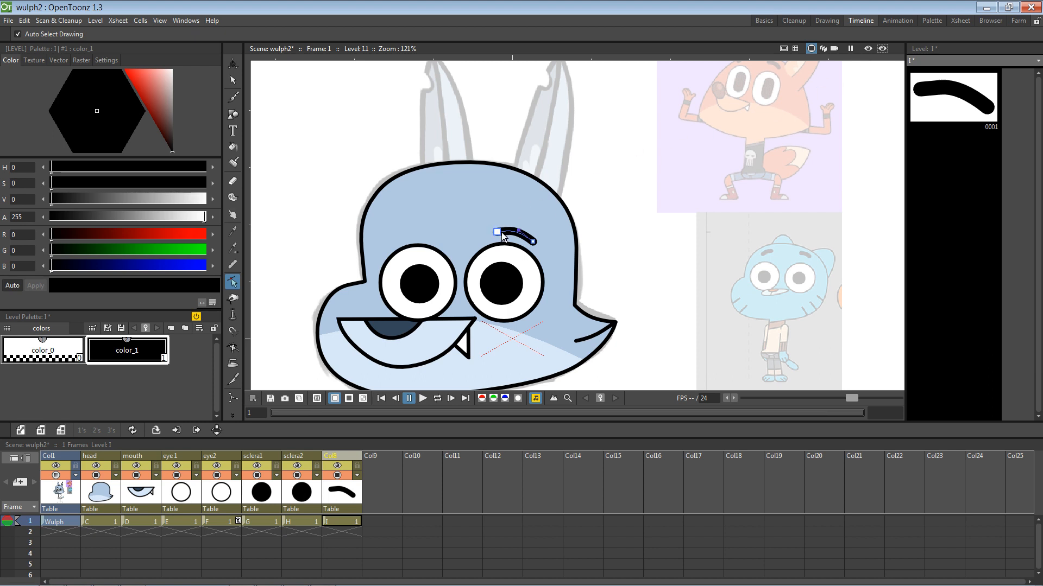
# Step: Thicken the right eyebrow stroke and nudge it upward into place above the eye
pyautogui.click(233, 80)
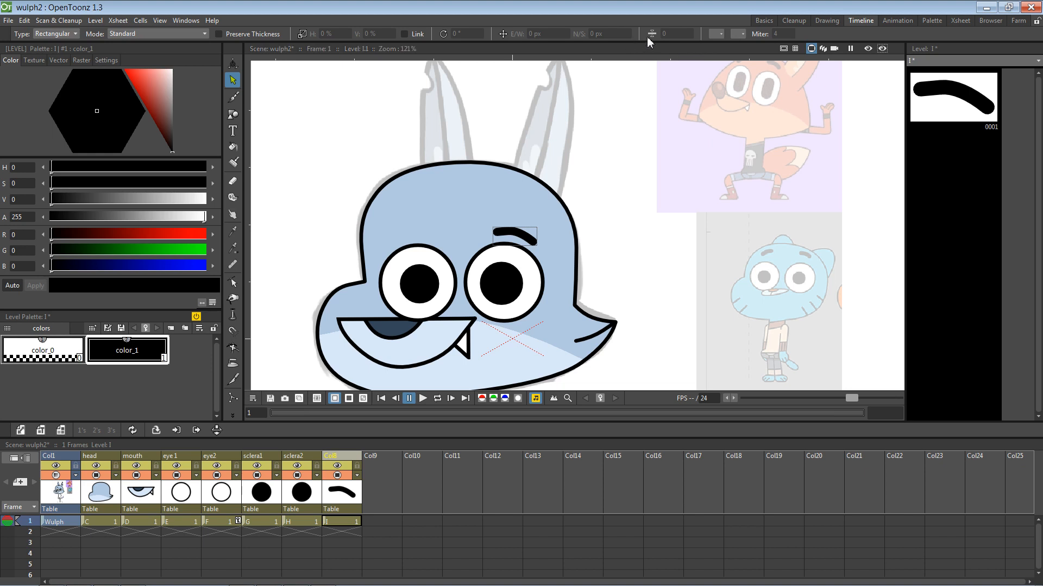
pyautogui.click(518, 232)
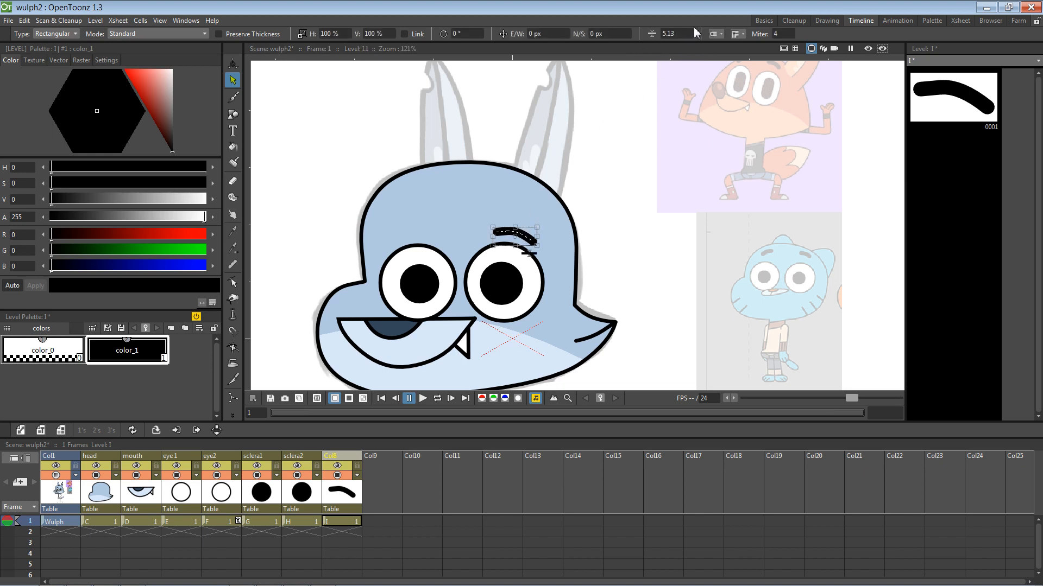
pyautogui.moveTo(653, 32); pyautogui.dragTo(656, 31)
pyautogui.click(605, 158)
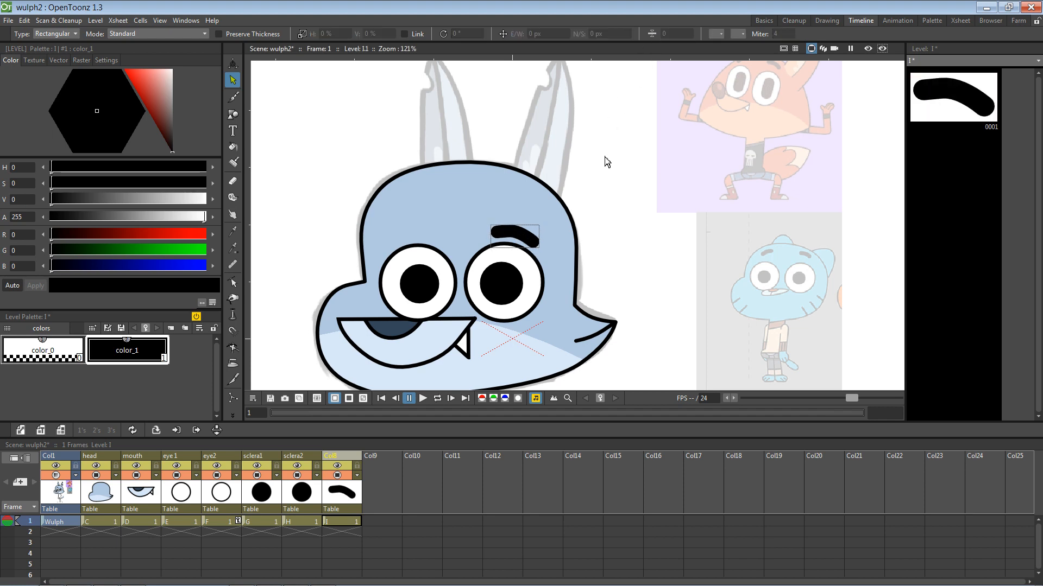
pyautogui.click(521, 236)
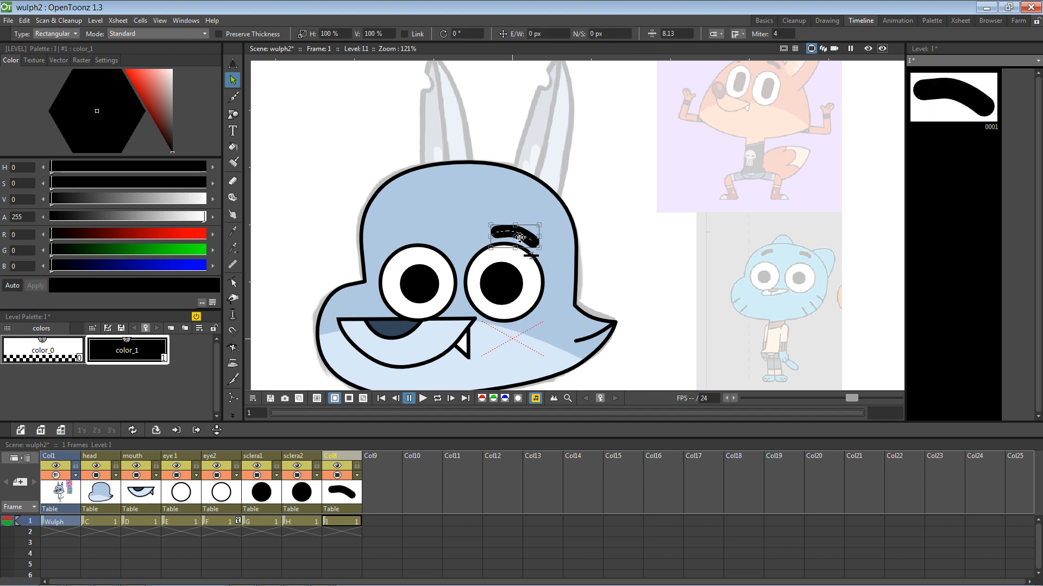
pyautogui.moveTo(520, 237); pyautogui.dragTo(523, 213)
pyautogui.click(598, 180)
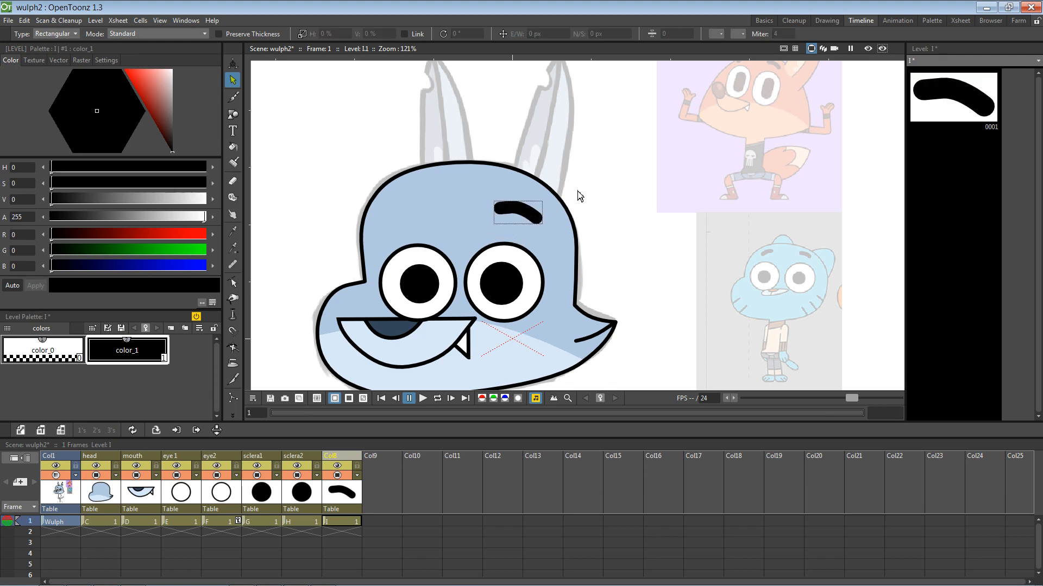
pyautogui.click(530, 215)
pyautogui.moveTo(523, 211)
pyautogui.mouseDown()
pyautogui.moveTo(528, 196)
pyautogui.moveTo(521, 223)
pyautogui.mouseUp()
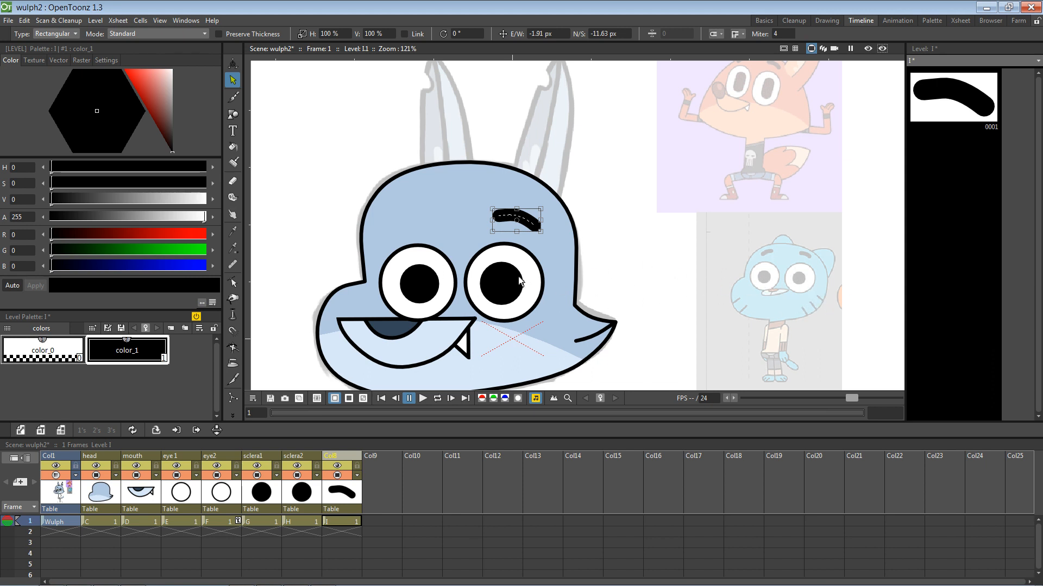
pyautogui.click(188, 494)
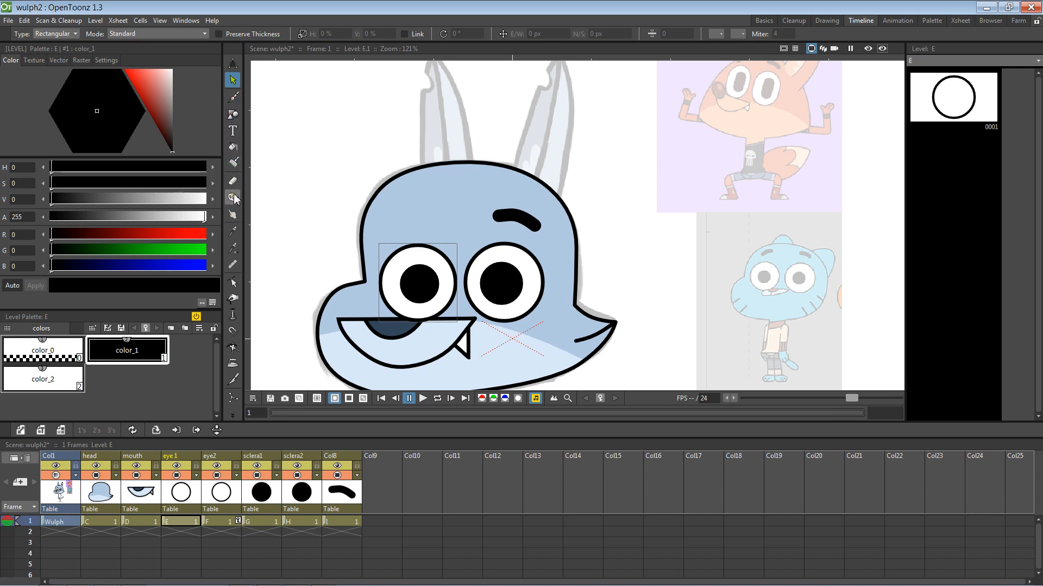
# Step: Enlarge the left eye (level E) to about 113% and the right eye (level F) by about 11–14%
pyautogui.click(233, 282)
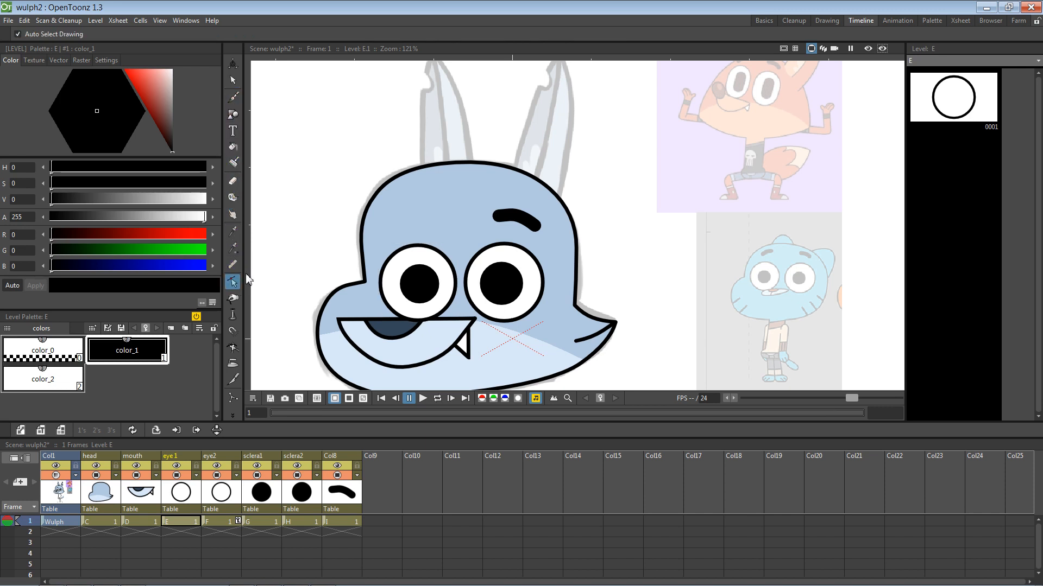
pyautogui.click(431, 254)
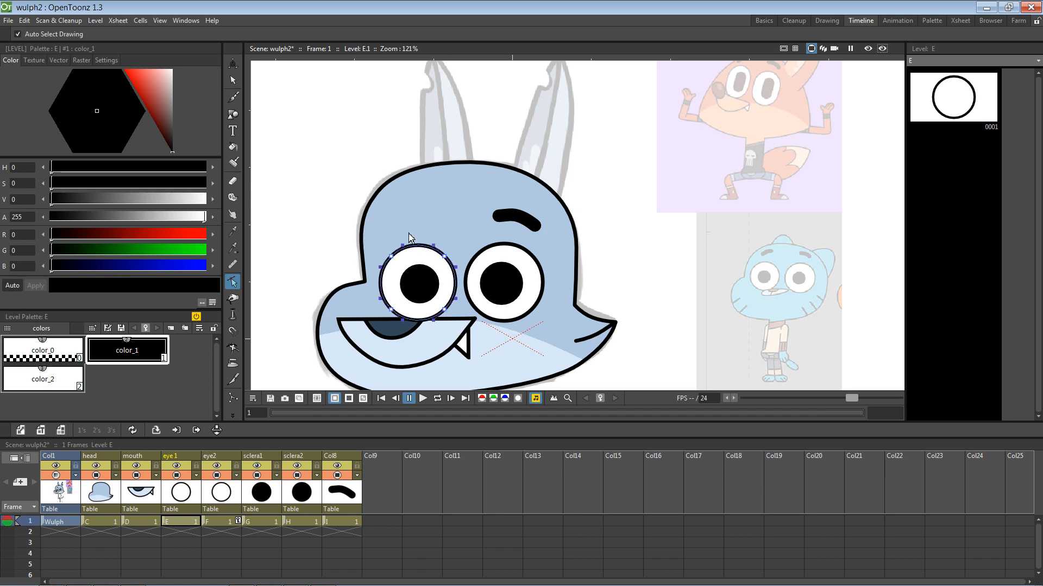
pyautogui.click(233, 80)
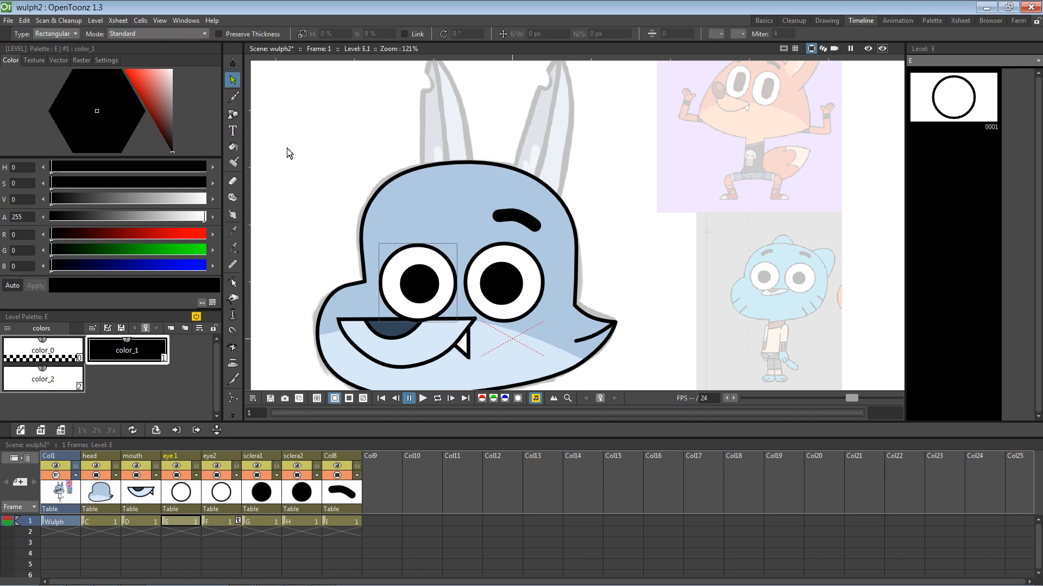
pyautogui.click(428, 255)
pyautogui.moveTo(459, 245); pyautogui.dragTo(433, 240)
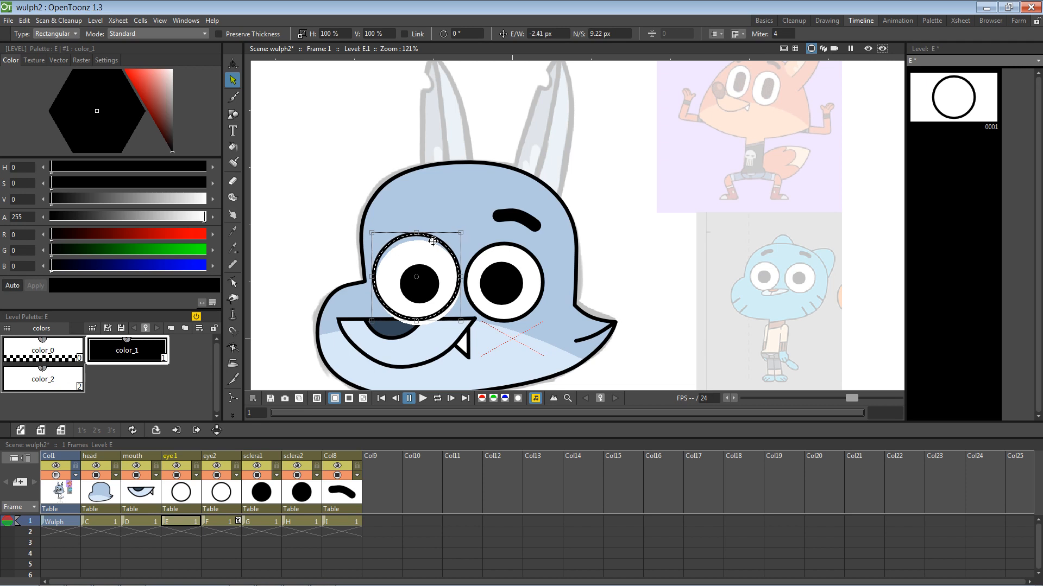
pyautogui.click(424, 292)
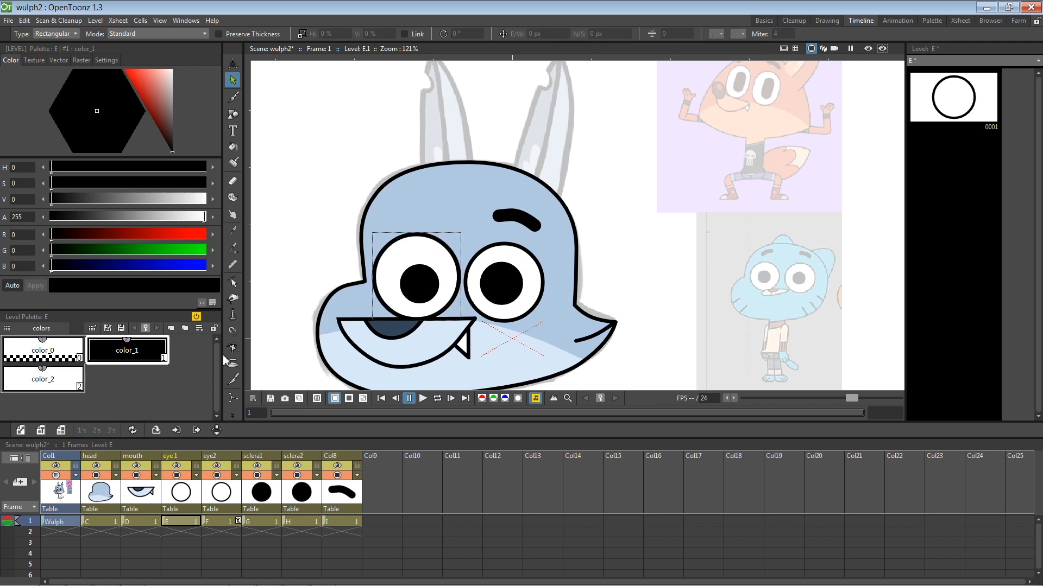
pyautogui.click(541, 274)
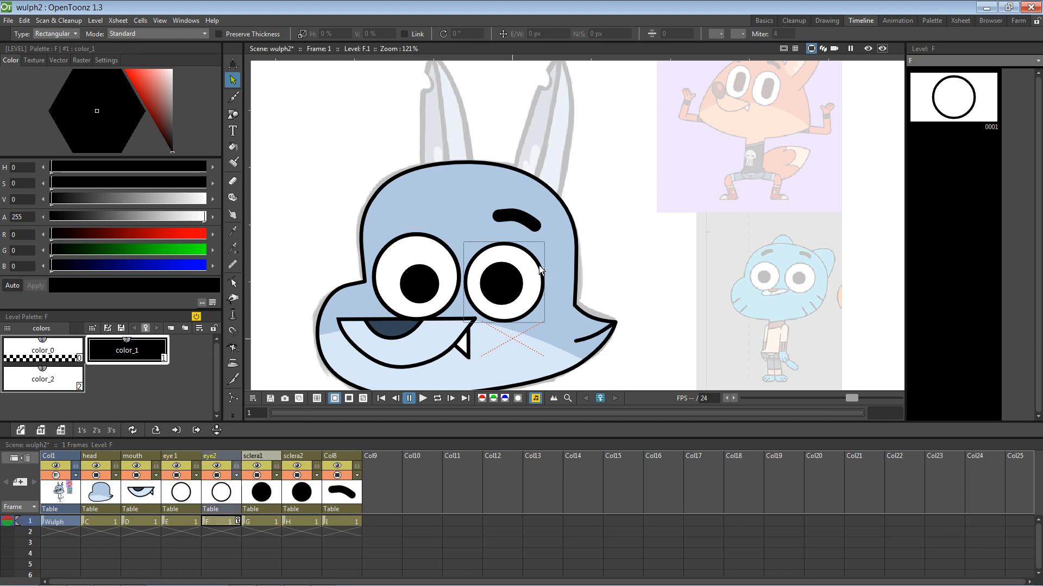
pyautogui.moveTo(544, 242); pyautogui.dragTo(549, 263)
pyautogui.click(429, 291)
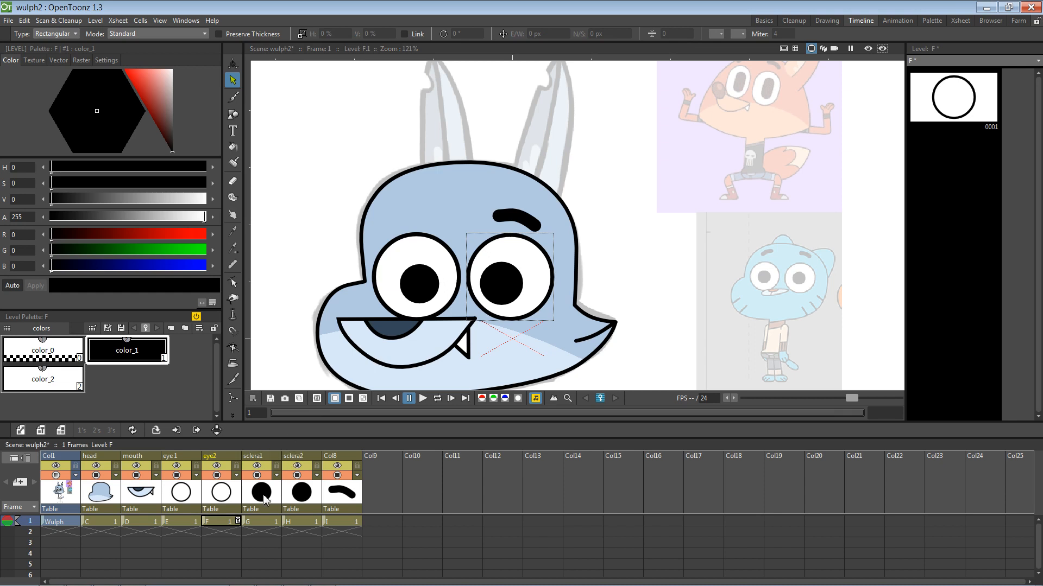
# Step: Nudge the left pupil up-left and move the right pupil up and right inside its eye
pyautogui.click(432, 279)
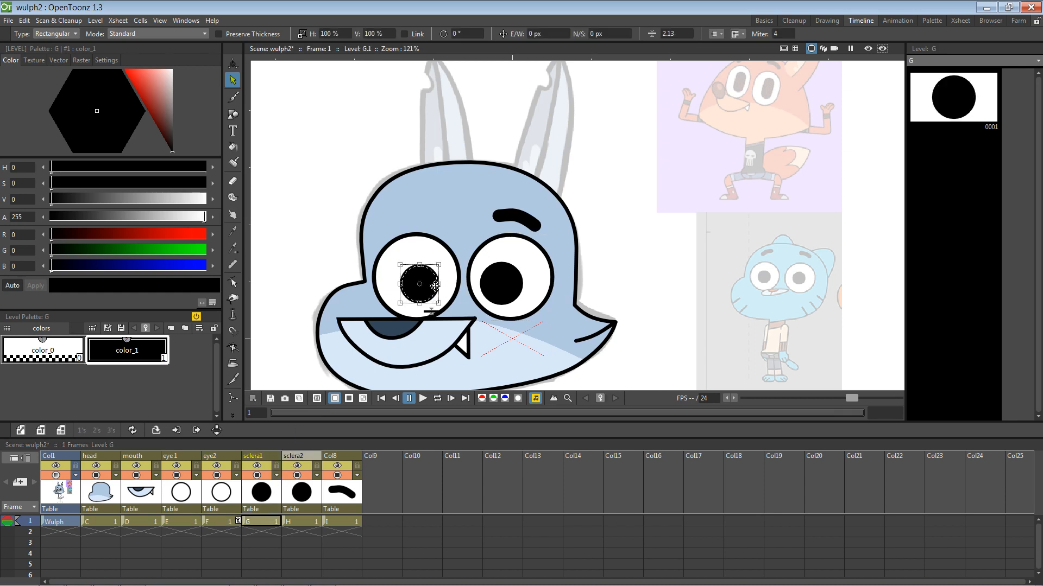
pyautogui.moveTo(434, 285); pyautogui.dragTo(414, 277)
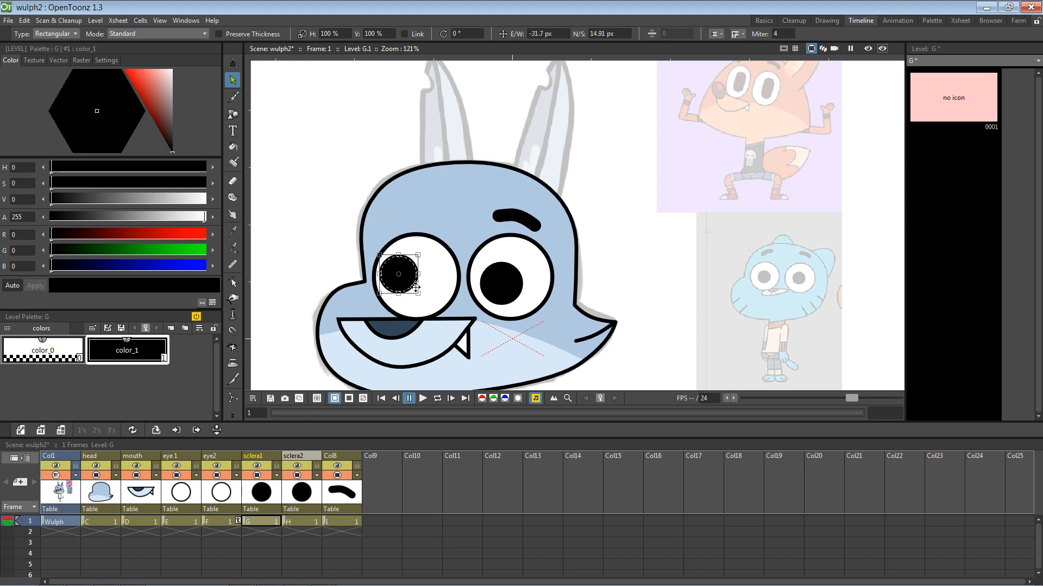
pyautogui.click(497, 288)
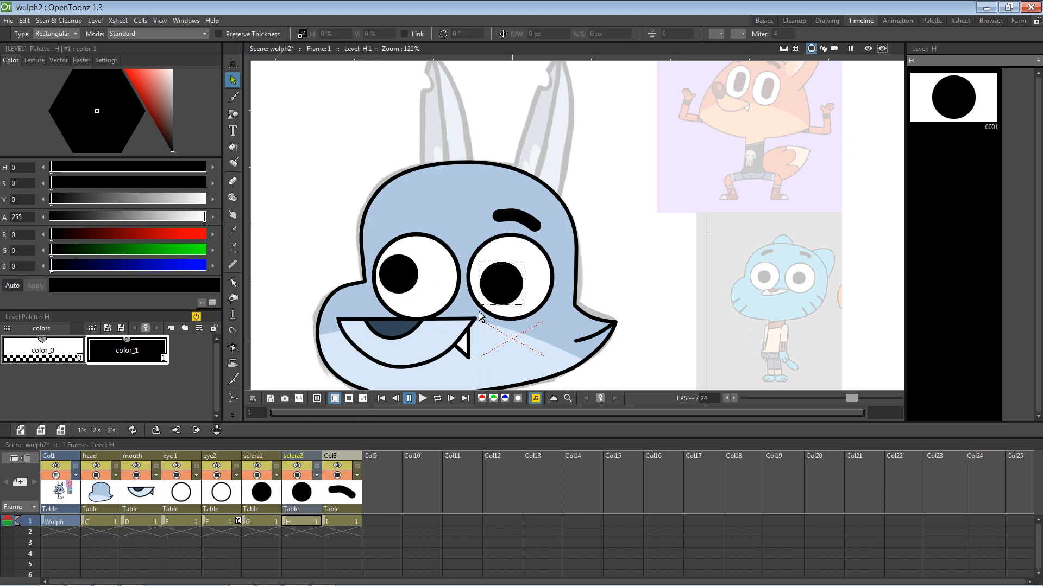
pyautogui.click(520, 286)
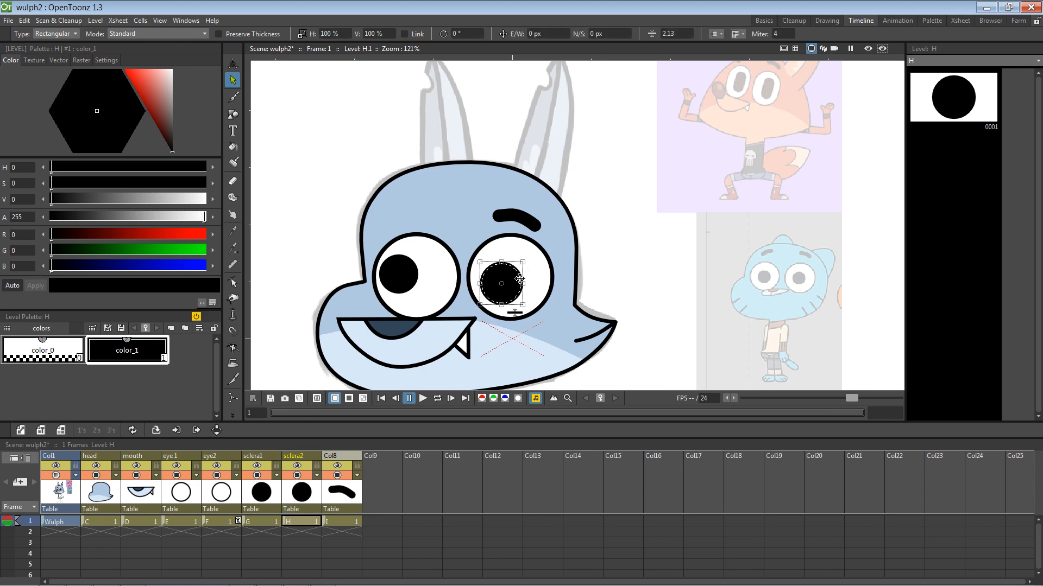
pyautogui.moveTo(520, 279); pyautogui.dragTo(537, 305)
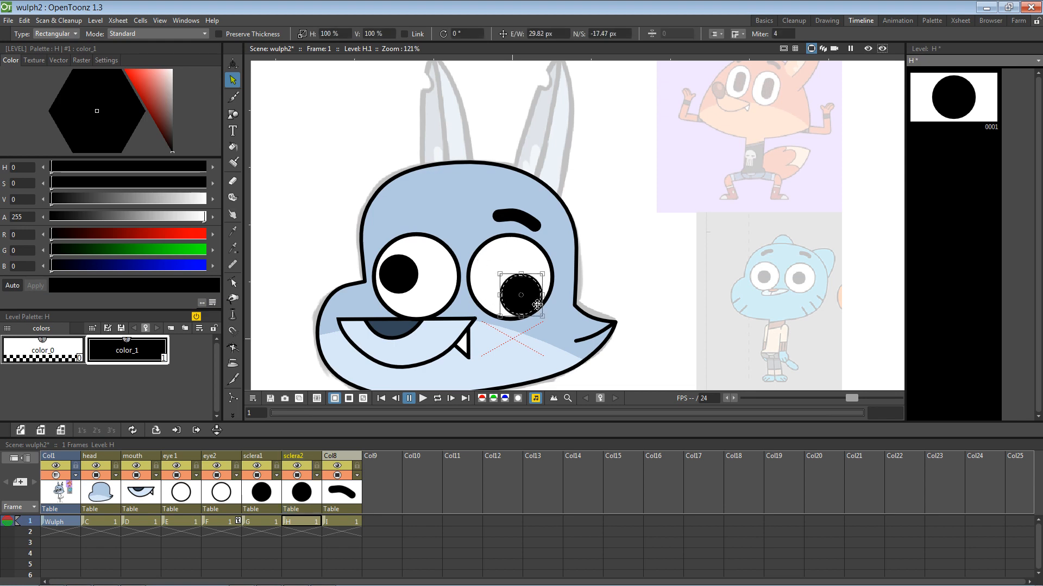
pyautogui.hotkey('ctrl', 'z')
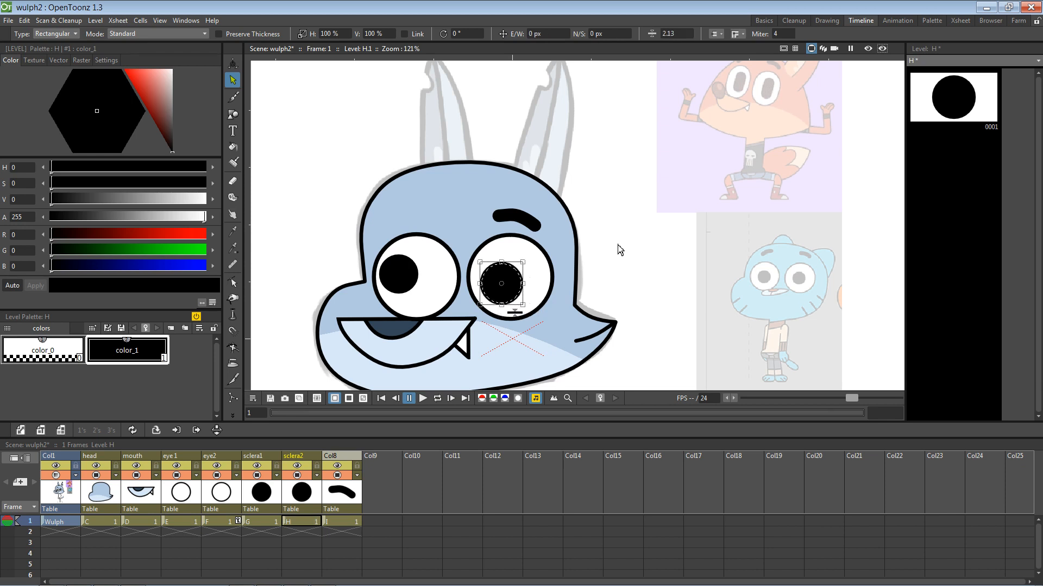
pyautogui.moveTo(521, 276); pyautogui.dragTo(529, 272)
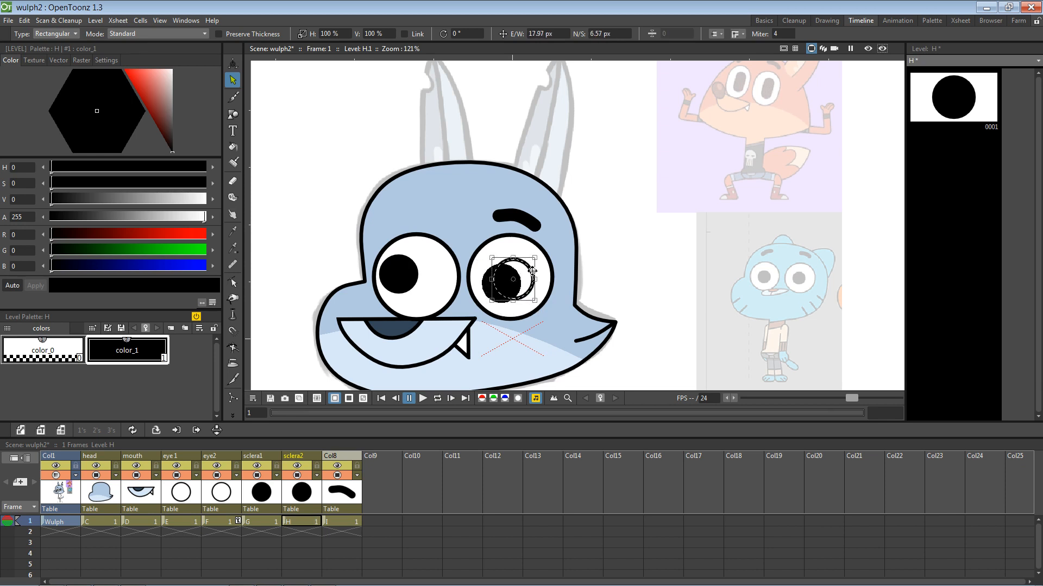
# Step: Shift the left pupil to the right and raise the right pupil slightly
pyautogui.click(263, 493)
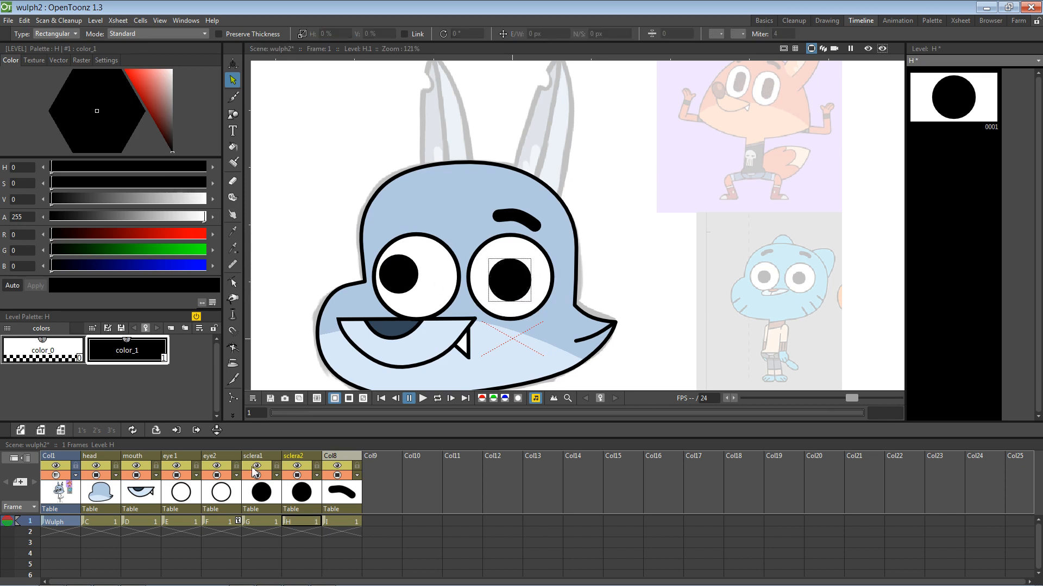
pyautogui.click(416, 280)
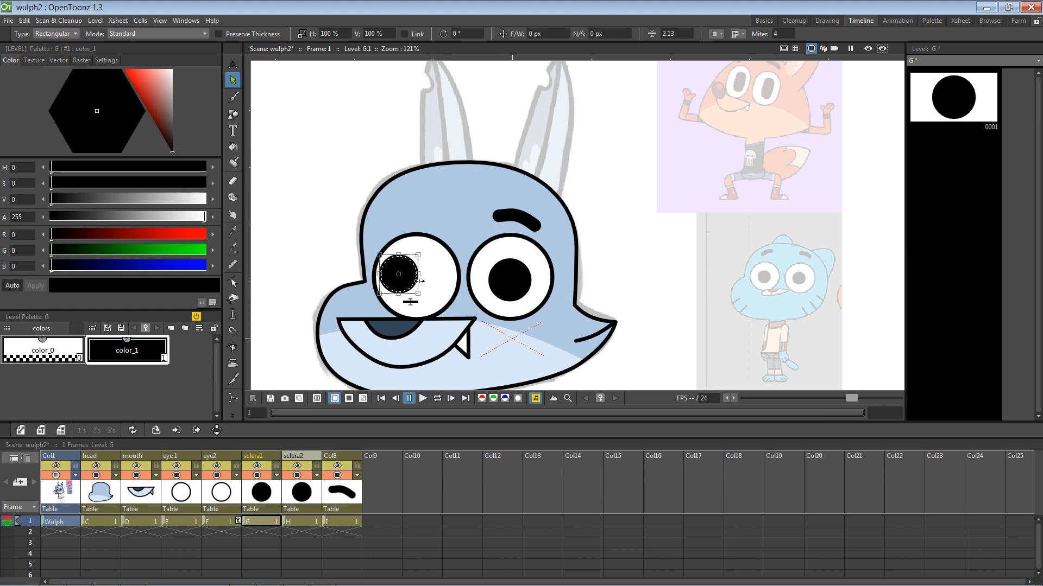
pyautogui.moveTo(416, 283); pyautogui.dragTo(434, 294)
pyautogui.click(519, 292)
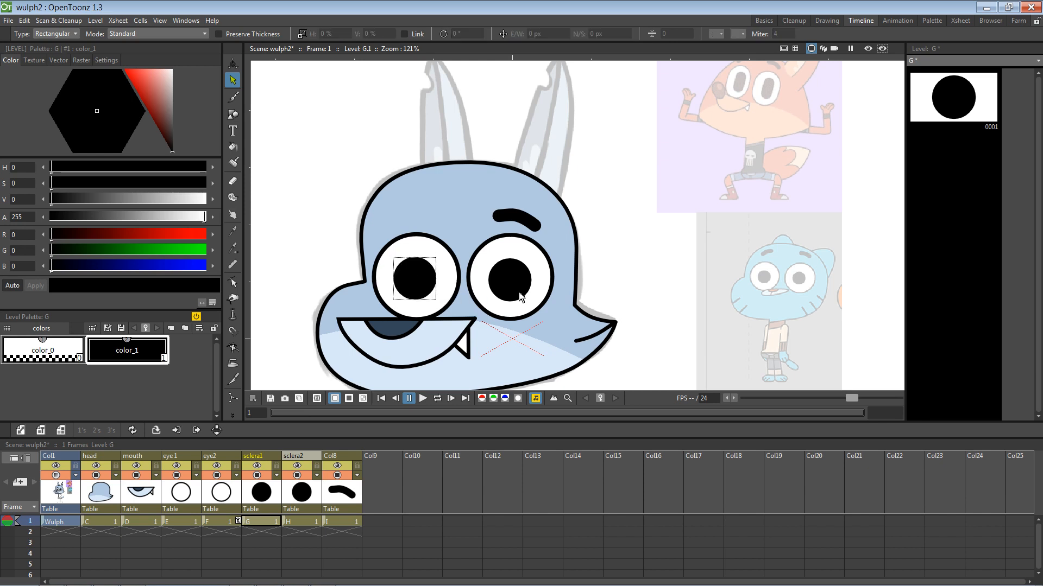
pyautogui.click(307, 492)
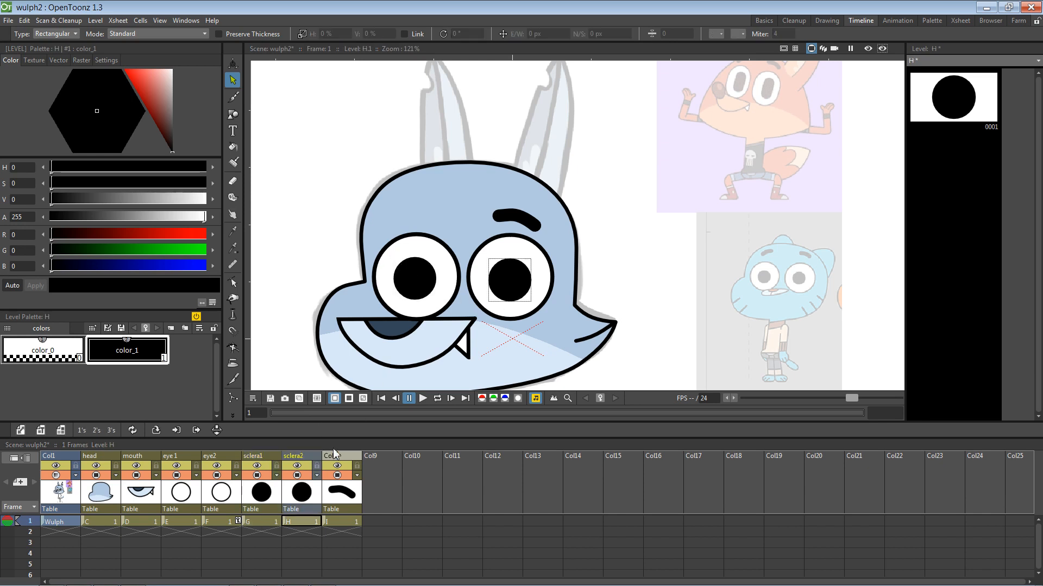
pyautogui.click(519, 297)
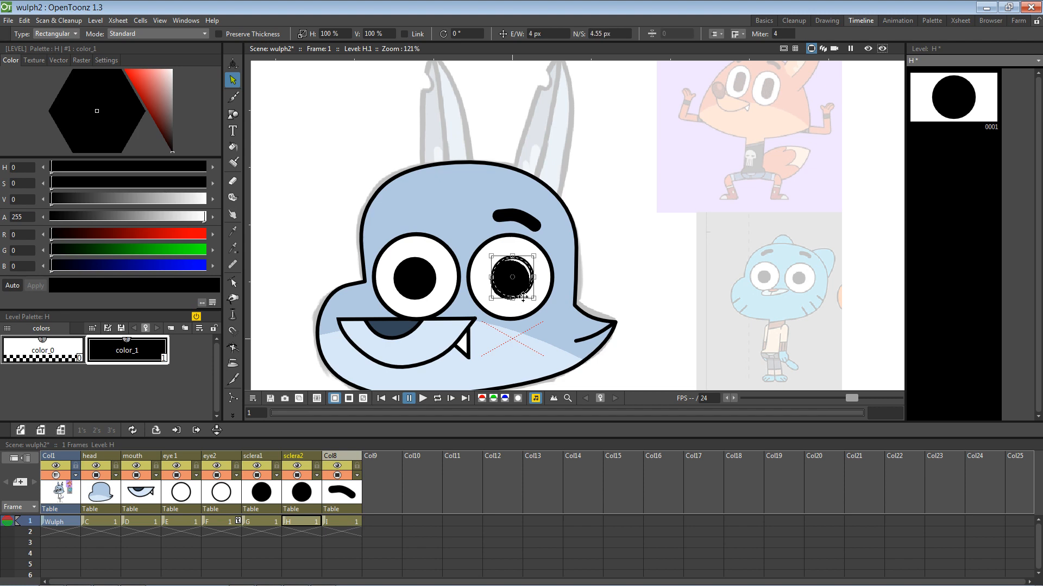
pyautogui.moveTo(521, 298); pyautogui.dragTo(520, 295)
pyautogui.click(632, 268)
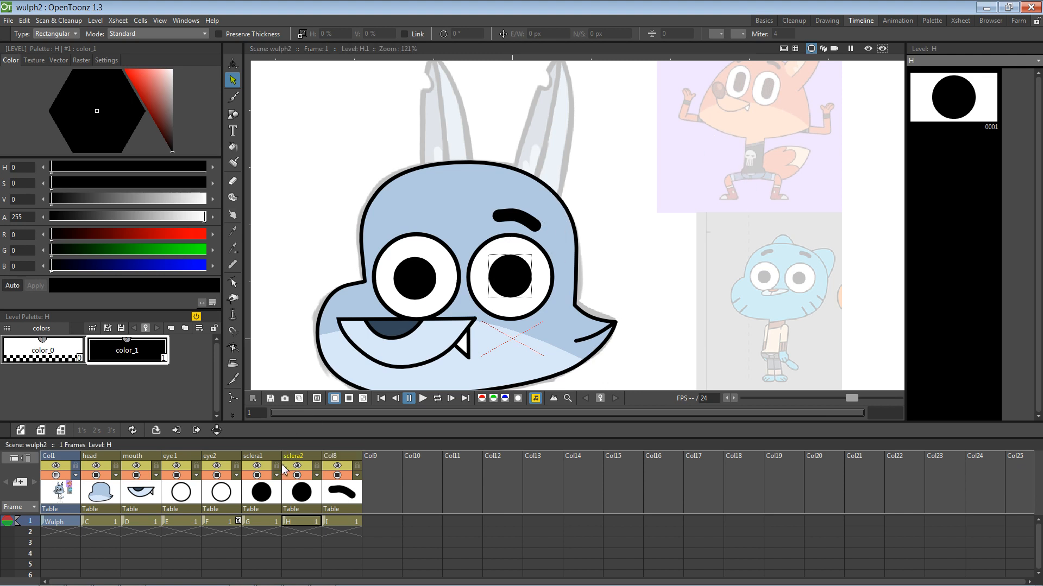
# Step: Enlarge the left pupil to about 111 percent, then undo the enlargement
pyautogui.click(274, 494)
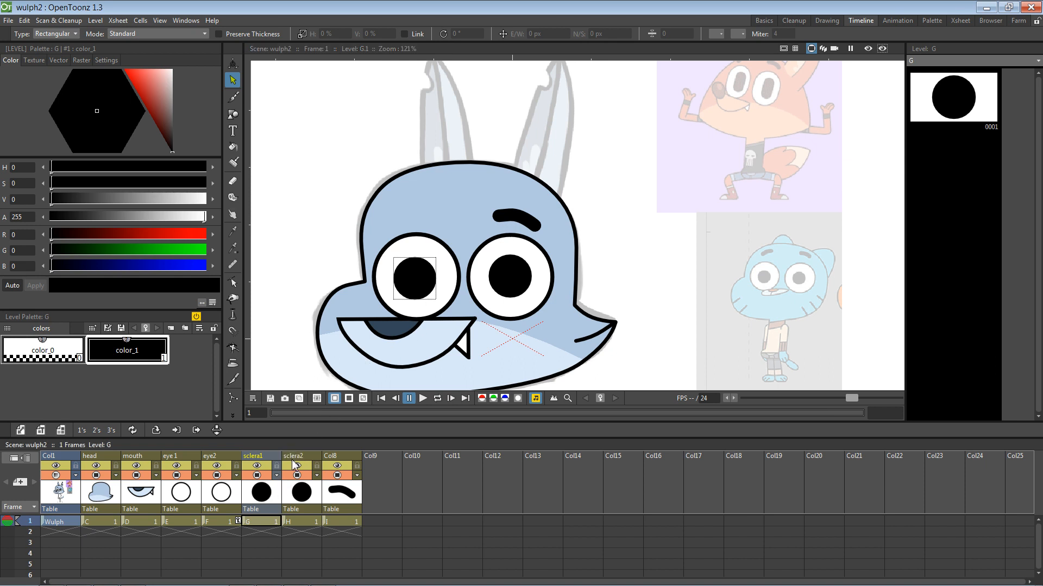
pyautogui.click(434, 286)
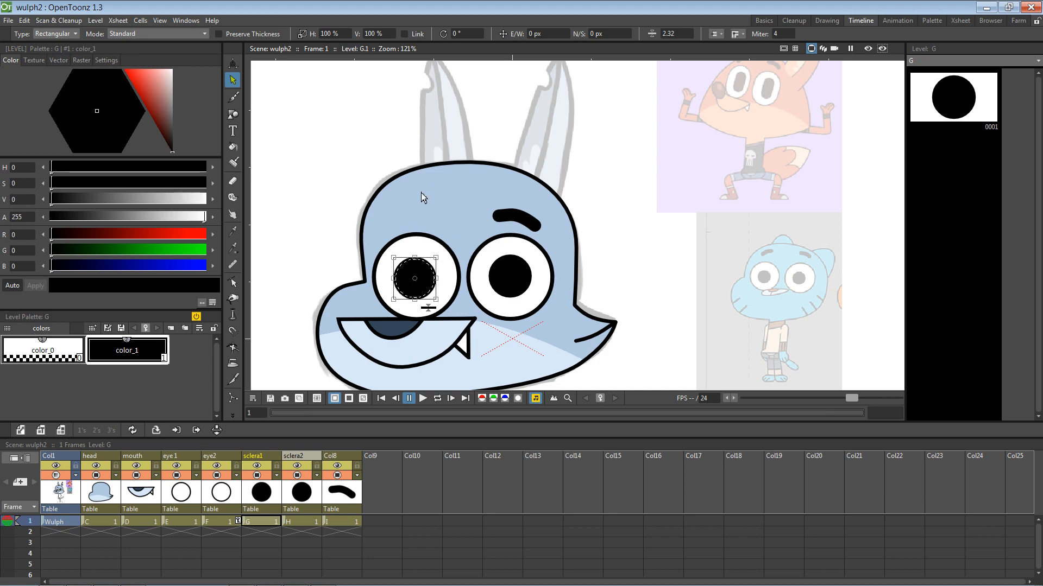
pyautogui.moveTo(440, 258); pyautogui.dragTo(442, 263)
pyautogui.click(629, 191)
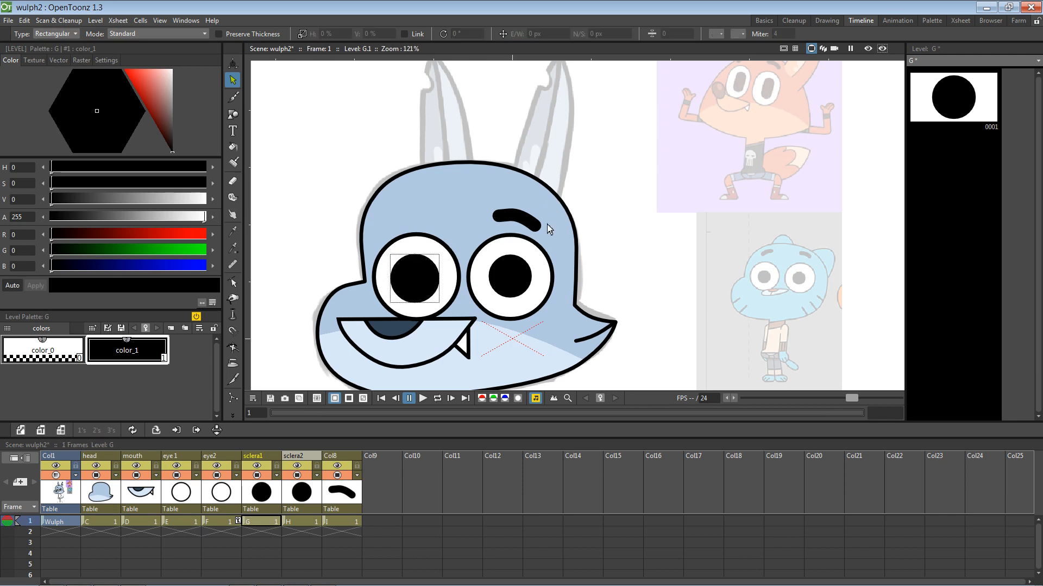
pyautogui.hotkey('ctrl', 'z')
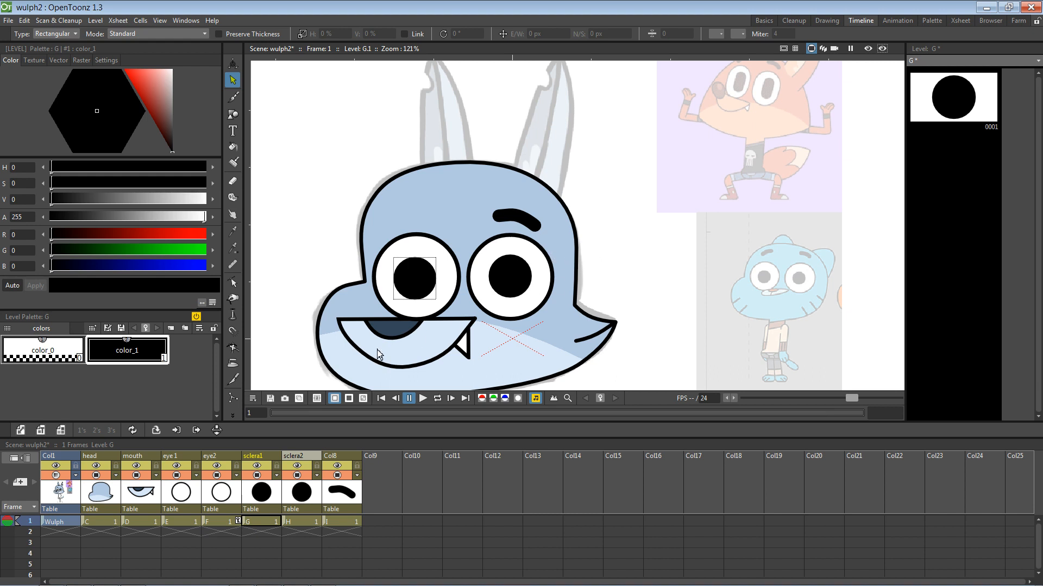
# Step: Move the mouth column to the last position and save the scene
pyautogui.click(142, 495)
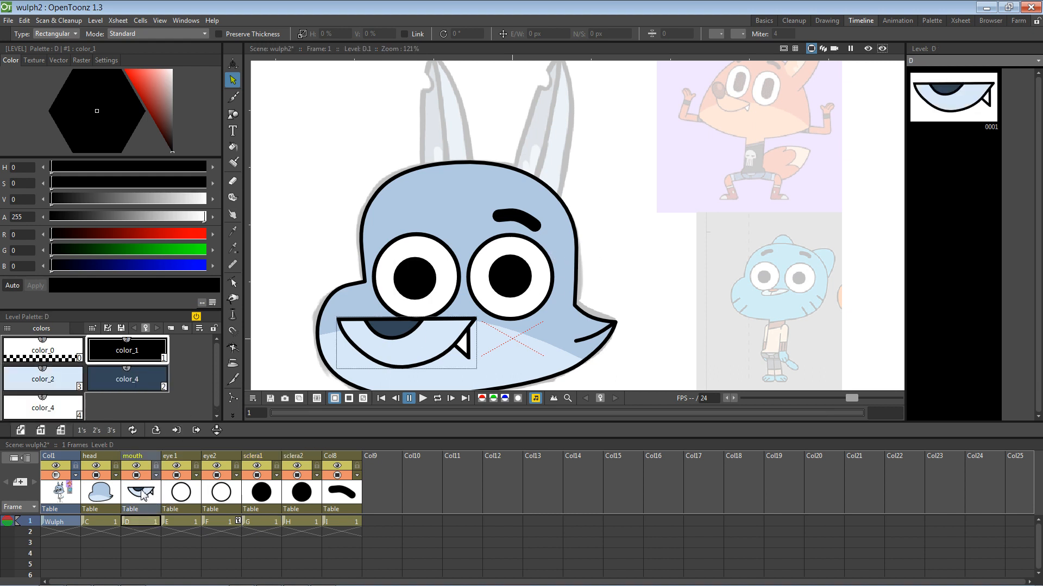
pyautogui.moveTo(148, 457); pyautogui.dragTo(354, 454)
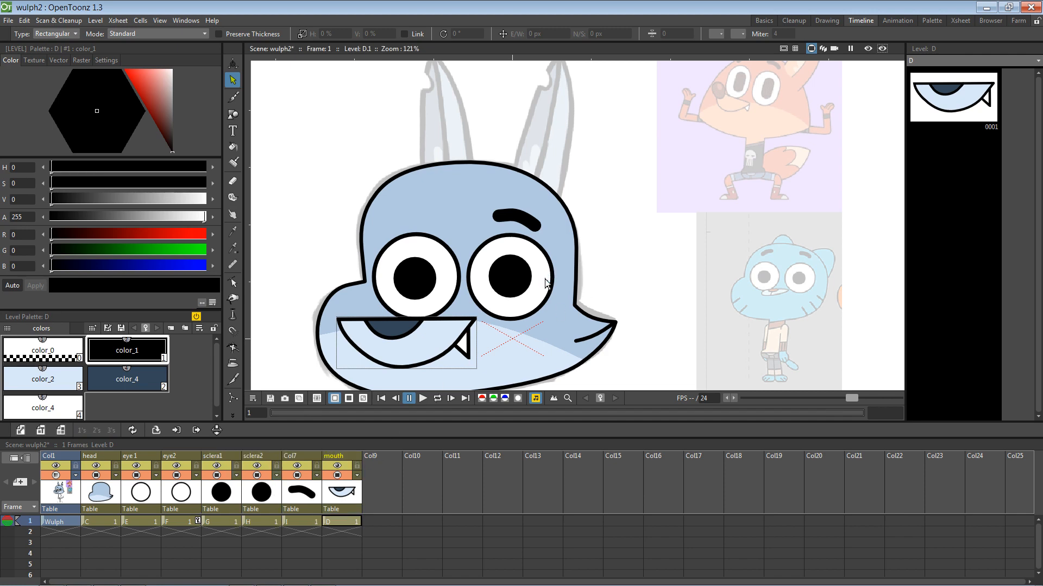
pyautogui.hotkey('ctrl', 's')
pyautogui.press('space')
pyautogui.moveTo(600, 273); pyautogui.dragTo(539, 263)
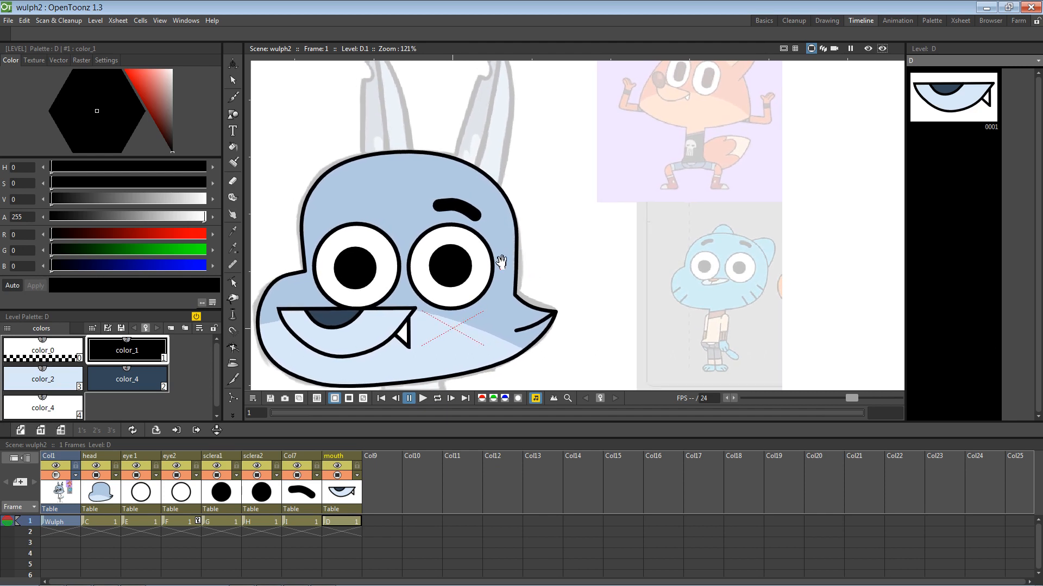
# Step: Rename column Col7 to 'eyebrow2', then make the empty Col9 current
pyautogui.click(341, 522)
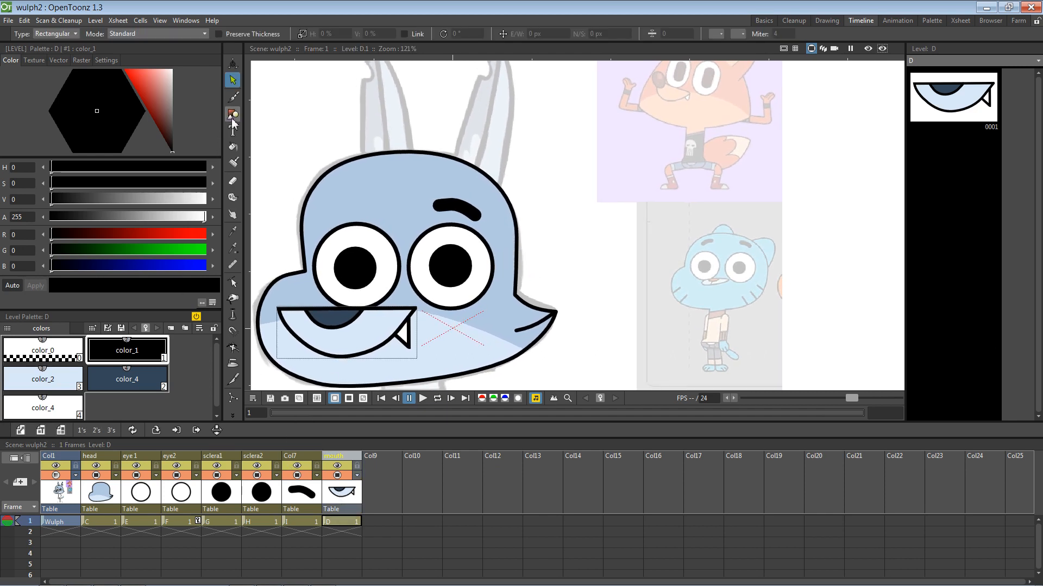
pyautogui.moveTo(531, 216)
pyautogui.mouseDown()
pyautogui.moveTo(500, 226)
pyautogui.moveTo(521, 226)
pyautogui.mouseUp()
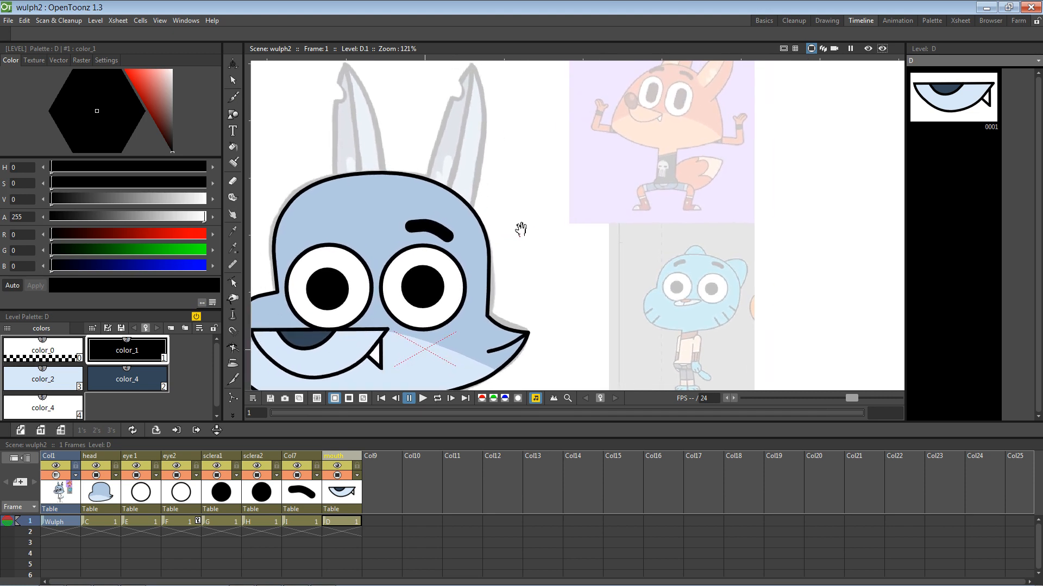
pyautogui.doubleClick(297, 456)
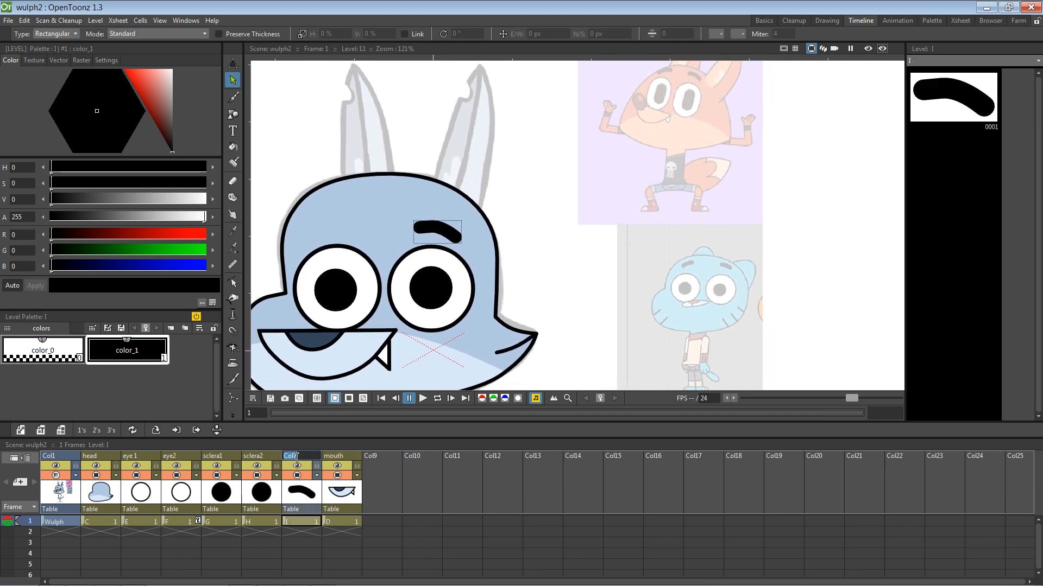
pyautogui.write('eyebrow2')
pyautogui.press('Return')
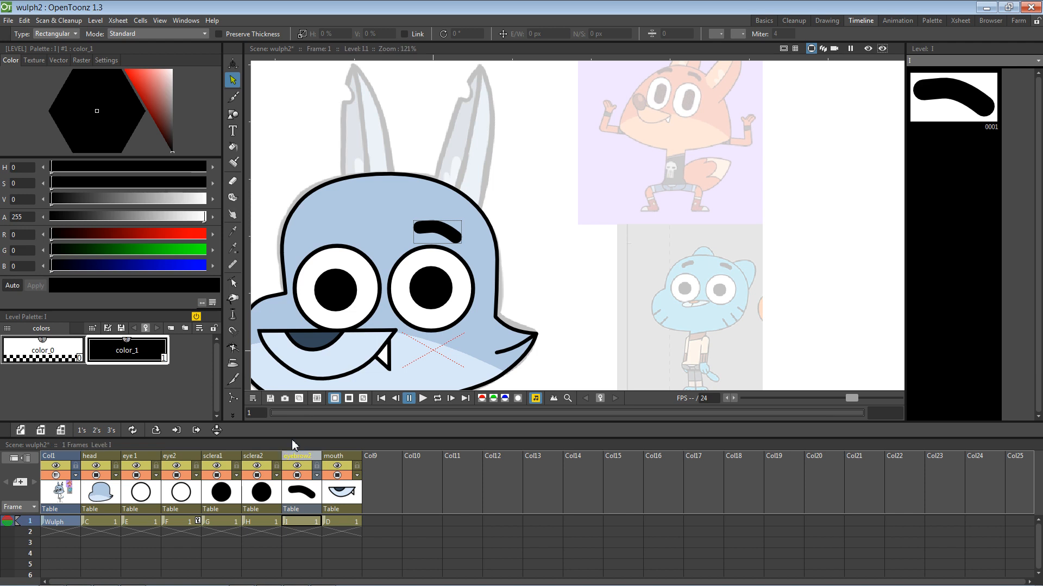
pyautogui.click(383, 462)
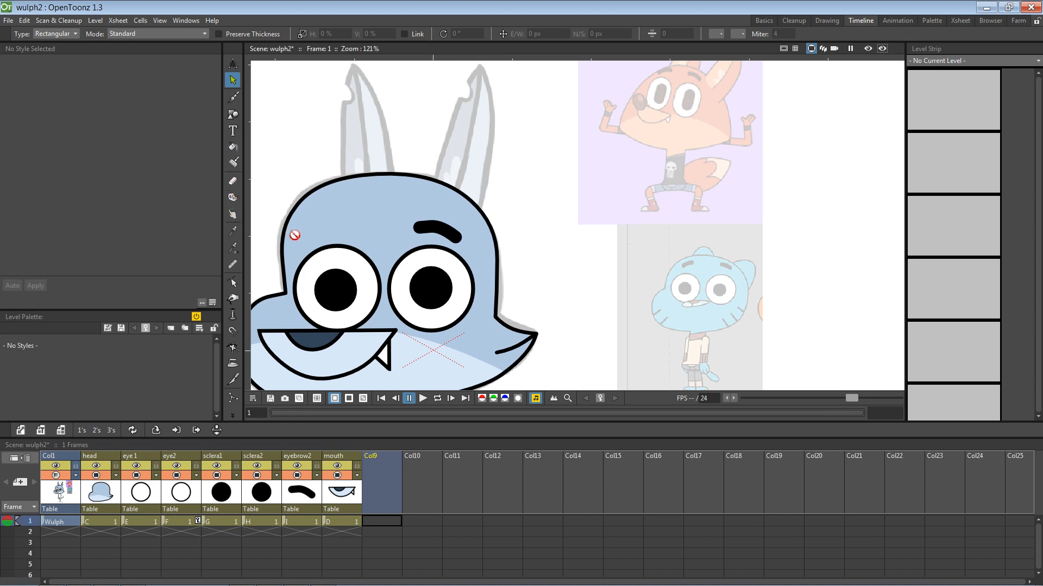
# Step: Draw a polyline eyebrow stroke above the left eye on a new level in Col9
pyautogui.click(236, 116)
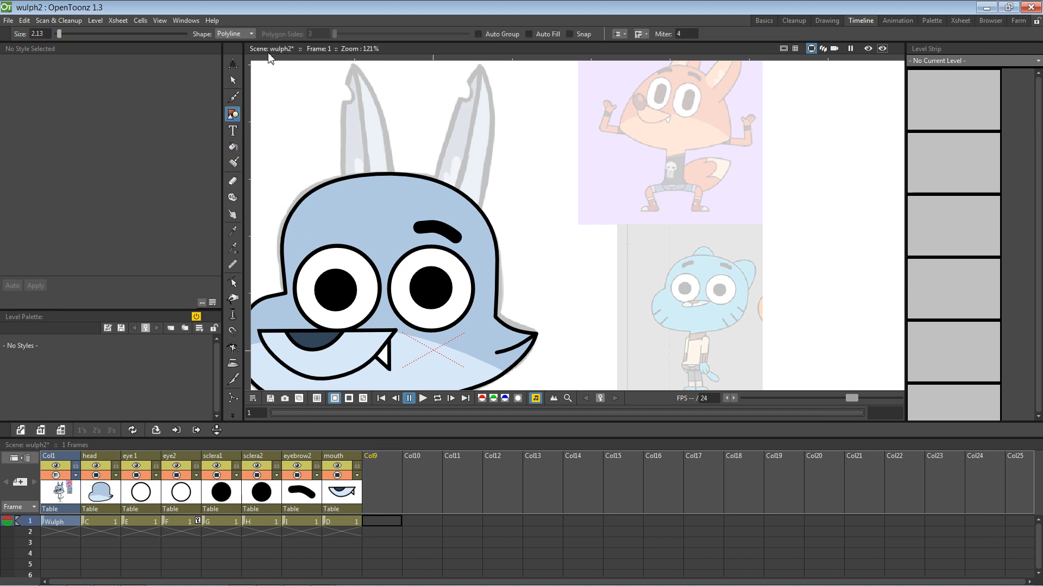
pyautogui.click(351, 239)
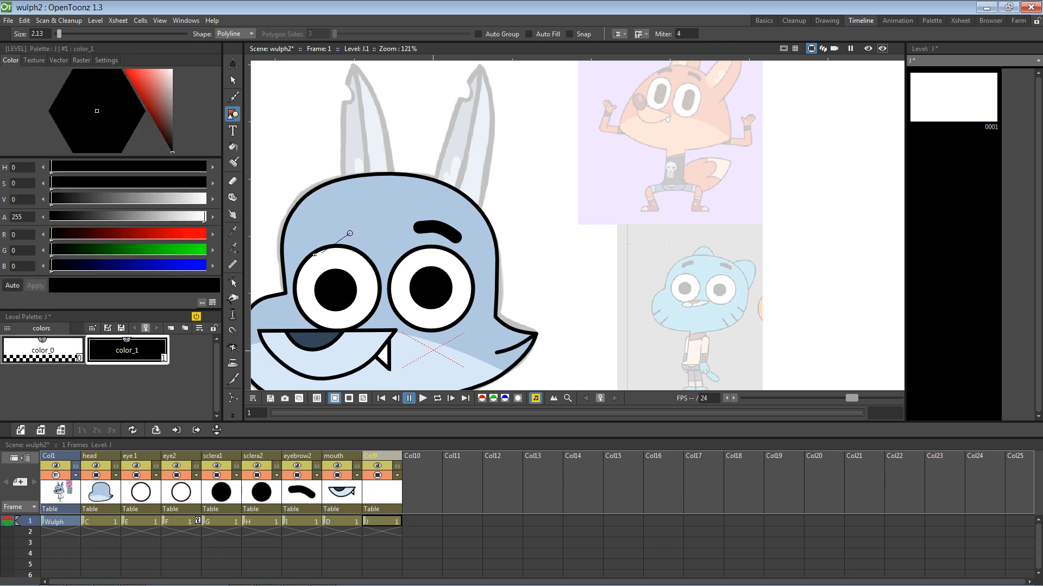
pyautogui.moveTo(305, 253)
pyautogui.mouseDown()
pyautogui.moveTo(275, 255)
pyautogui.moveTo(289, 259)
pyautogui.mouseUp()
pyautogui.press('k')
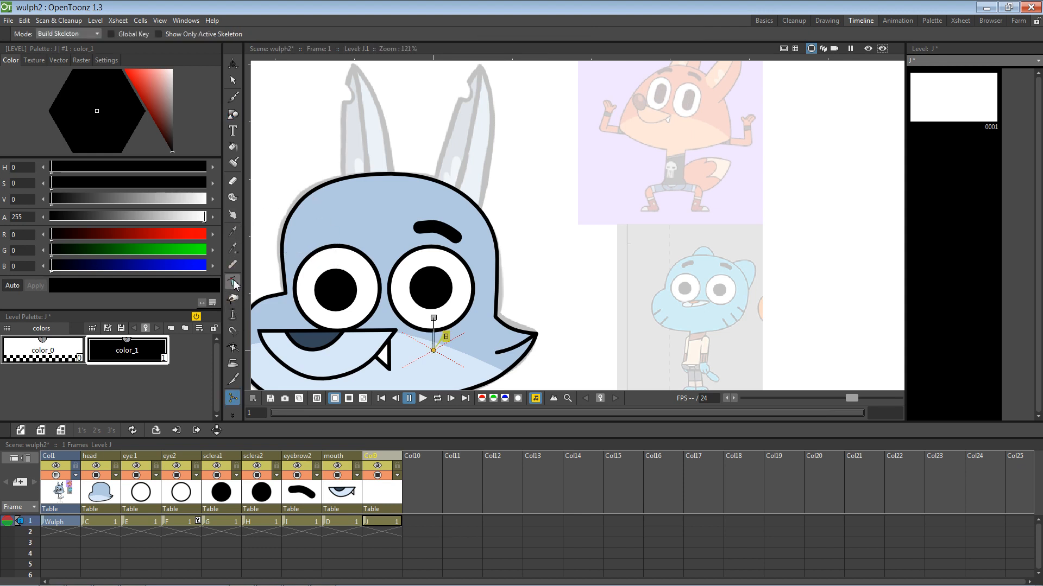
pyautogui.click(233, 114)
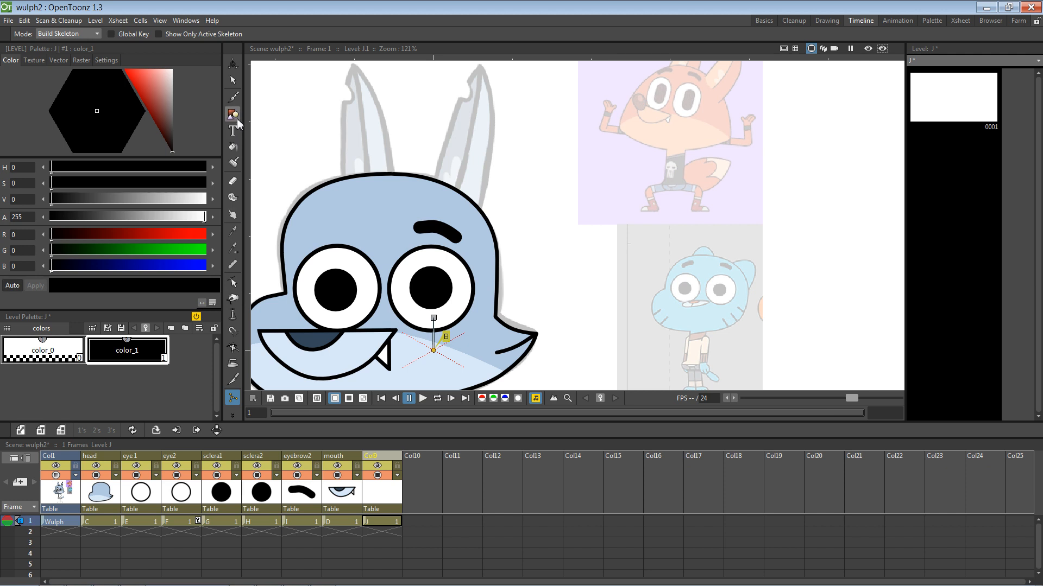
pyautogui.click(354, 231)
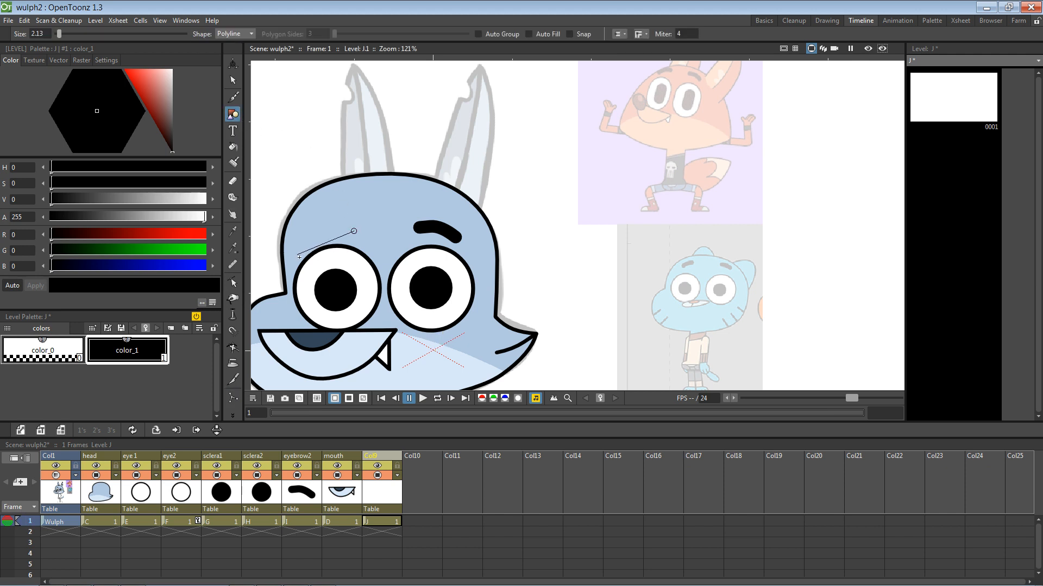
pyautogui.moveTo(304, 253); pyautogui.dragTo(273, 254)
pyautogui.press('Return')
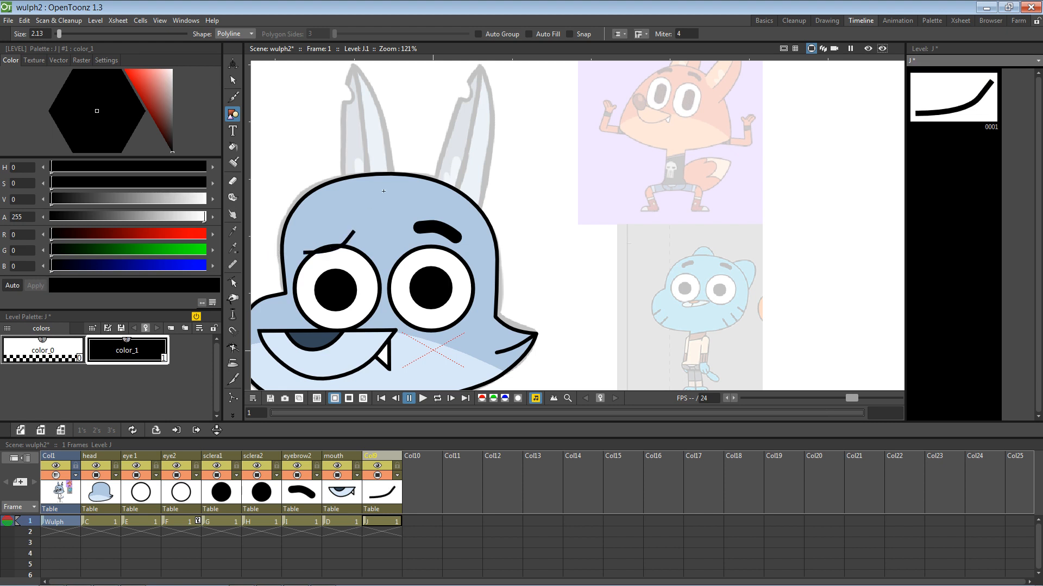
# Step: Make the left eyebrow much thicker, move it up-left, and give it rounded end caps
pyautogui.click(233, 80)
pyautogui.click(352, 239)
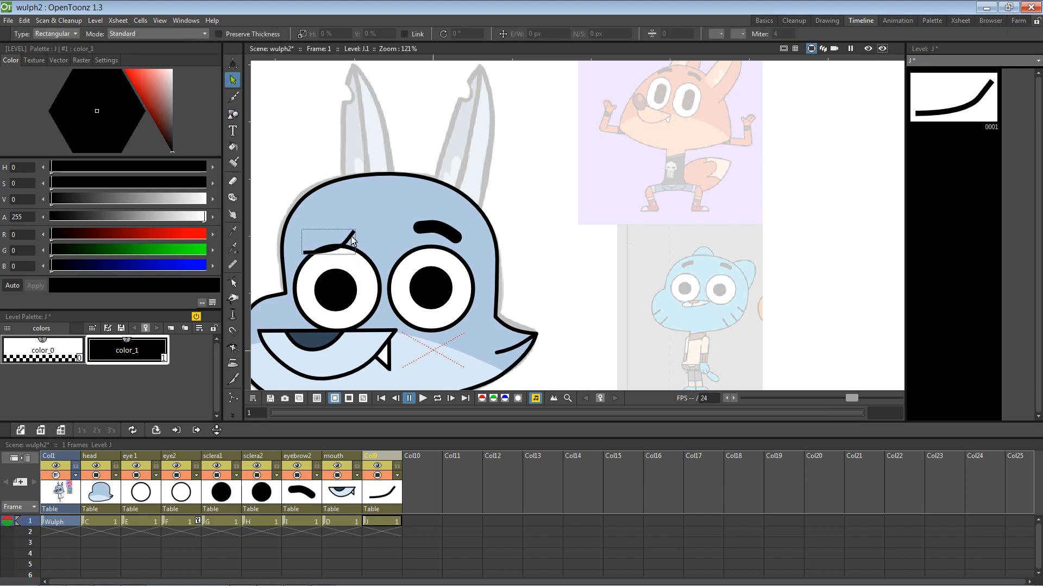
pyautogui.click(345, 249)
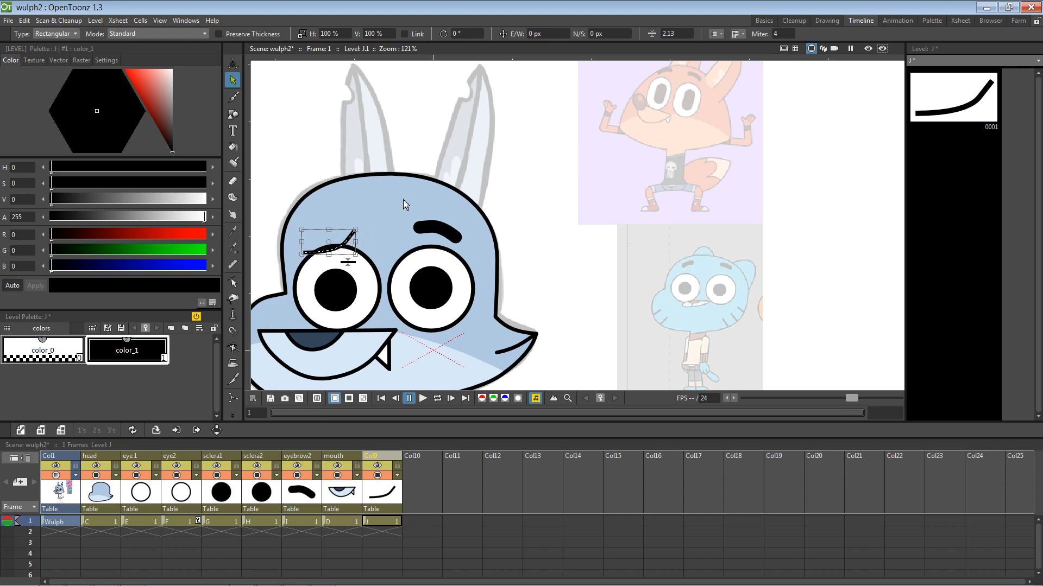
pyautogui.moveTo(651, 31)
pyautogui.mouseDown()
pyautogui.moveTo(672, 15)
pyautogui.moveTo(657, 48)
pyautogui.mouseUp()
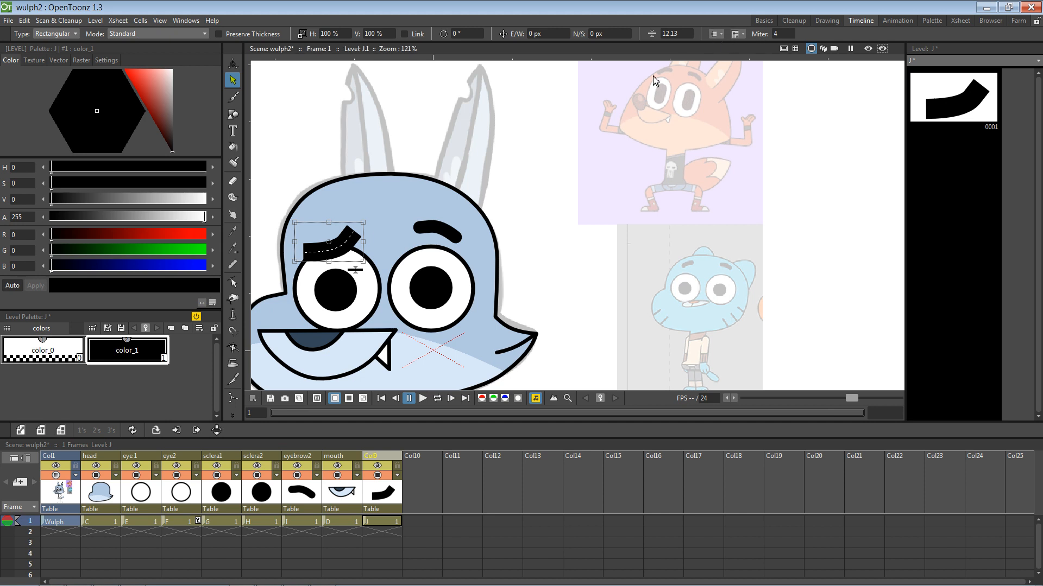
pyautogui.click(444, 235)
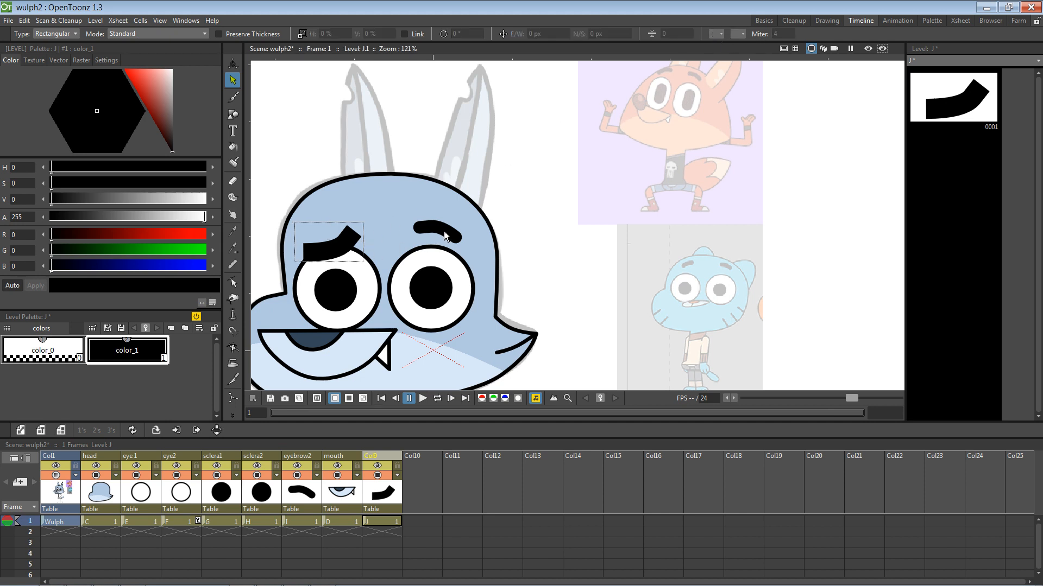
pyautogui.click(340, 255)
pyautogui.moveTo(340, 251); pyautogui.dragTo(337, 244)
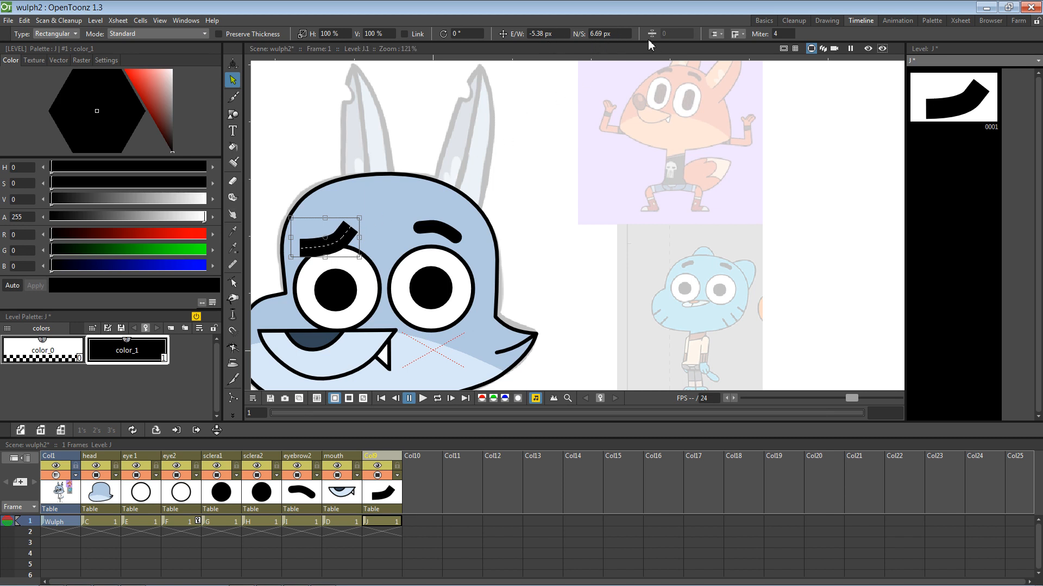
pyautogui.click(717, 34)
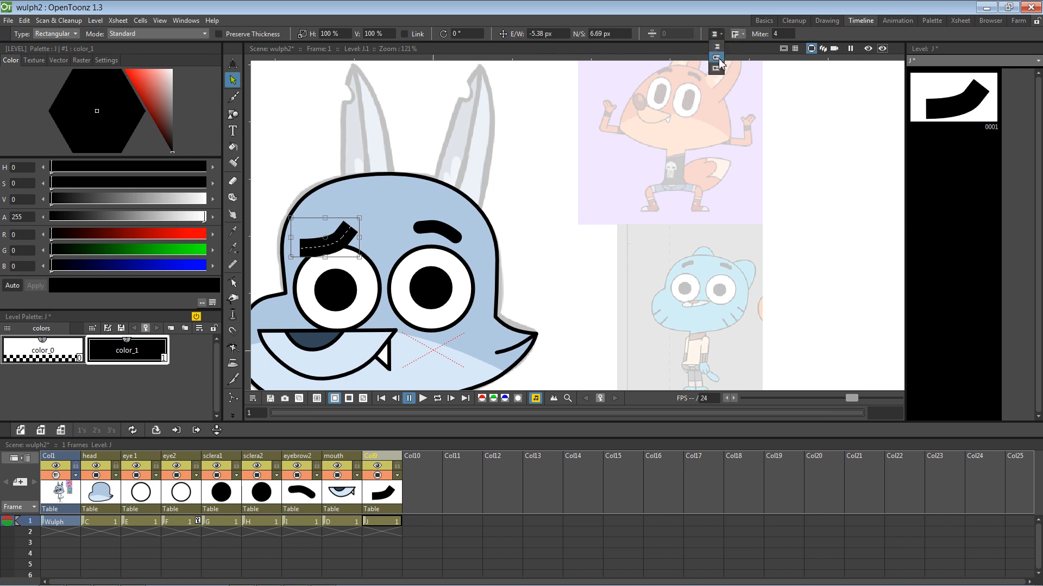
pyautogui.click(714, 67)
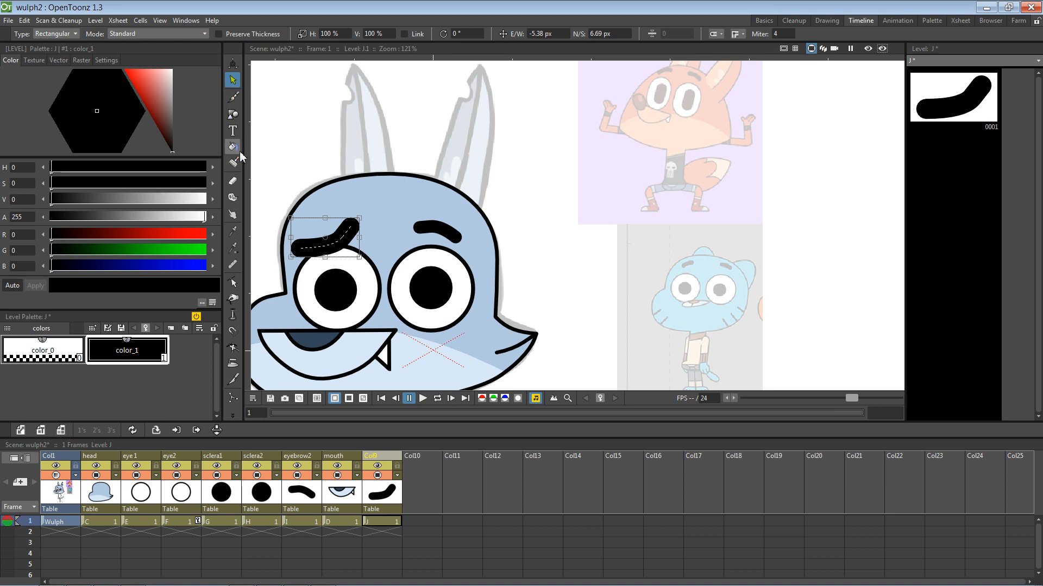
# Step: Drag the left eyebrow's control points to bend it into an arch mirroring the right eyebrow
pyautogui.click(233, 282)
pyautogui.click(305, 251)
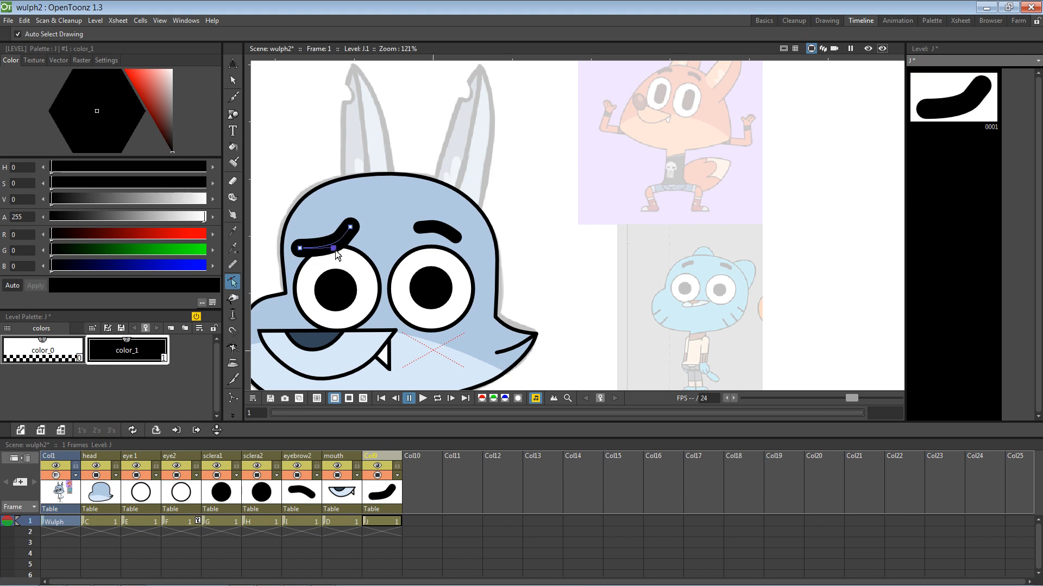
pyautogui.moveTo(332, 246); pyautogui.dragTo(314, 246)
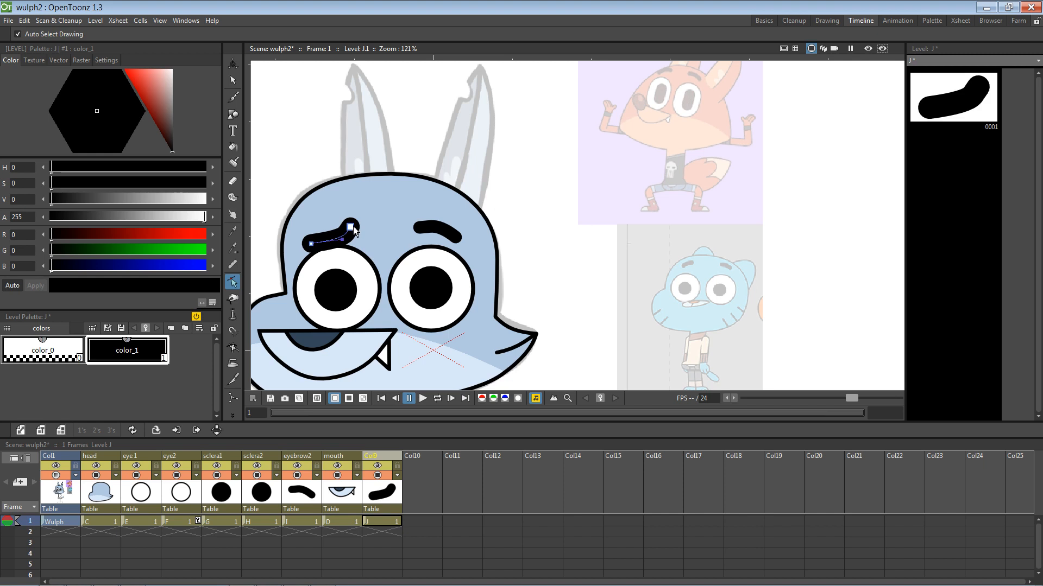
pyautogui.click(352, 240)
pyautogui.click(351, 231)
pyautogui.moveTo(344, 241); pyautogui.dragTo(338, 247)
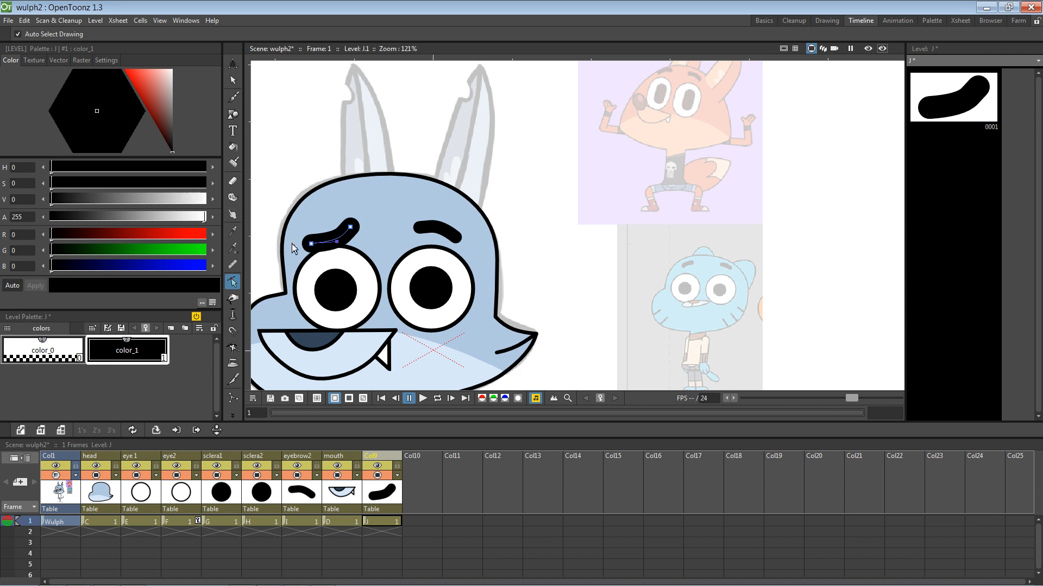
pyautogui.press('v')
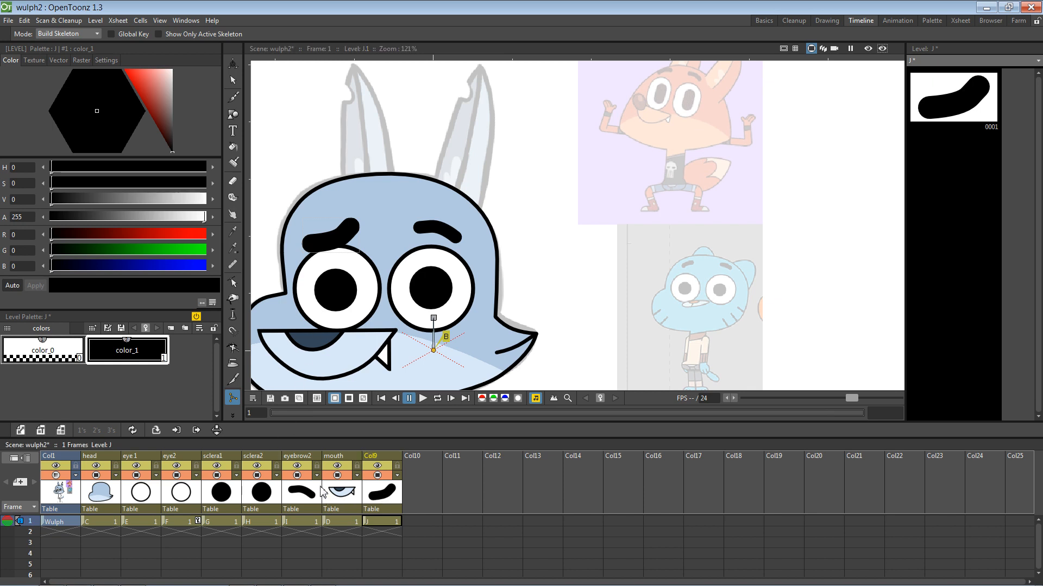
pyautogui.click(377, 493)
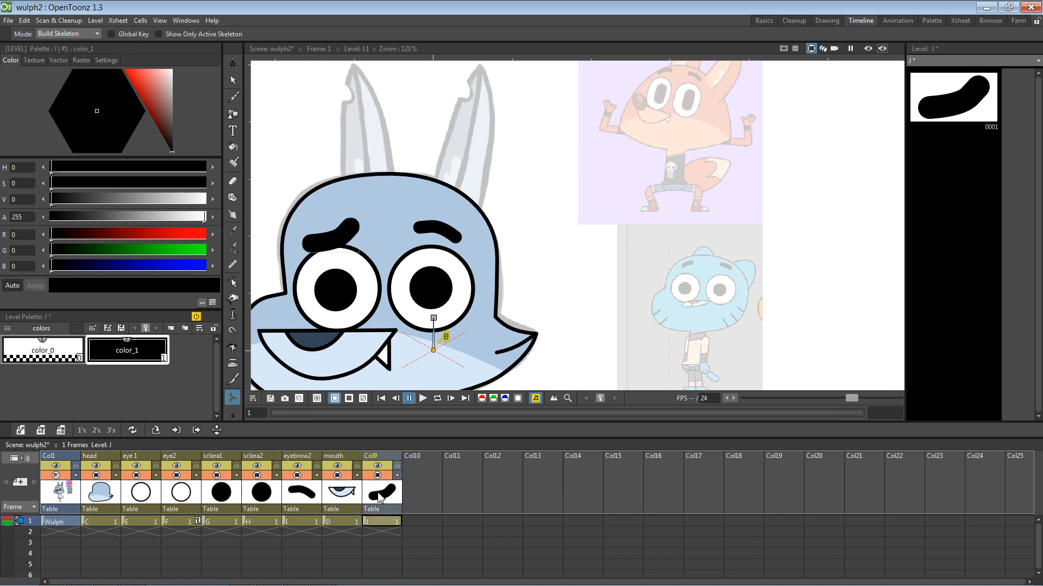
pyautogui.click(309, 502)
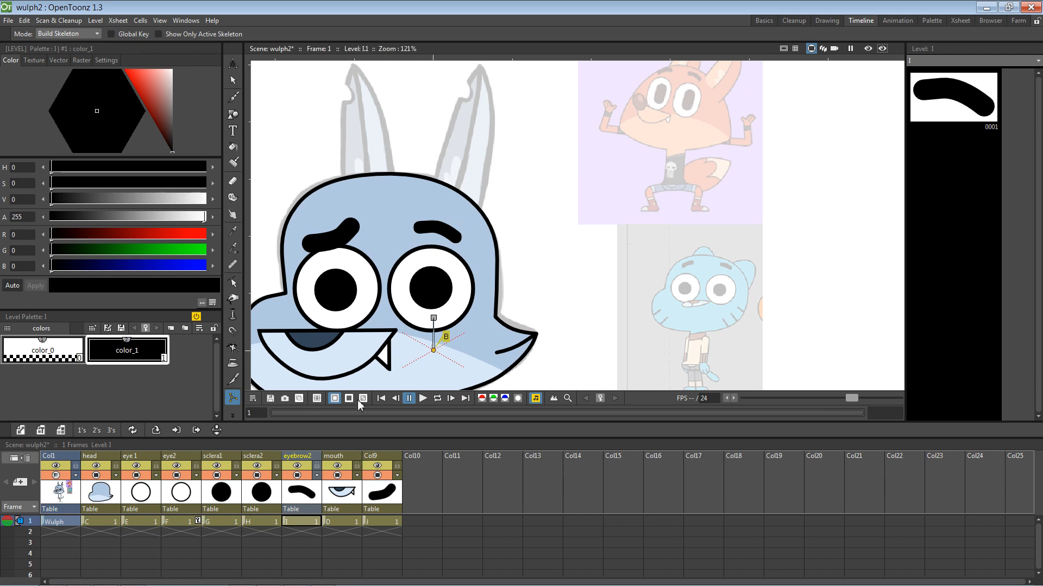
# Step: Move Col9 before eyebrow2 and rename it 'eyebrow1'
pyautogui.click(380, 456)
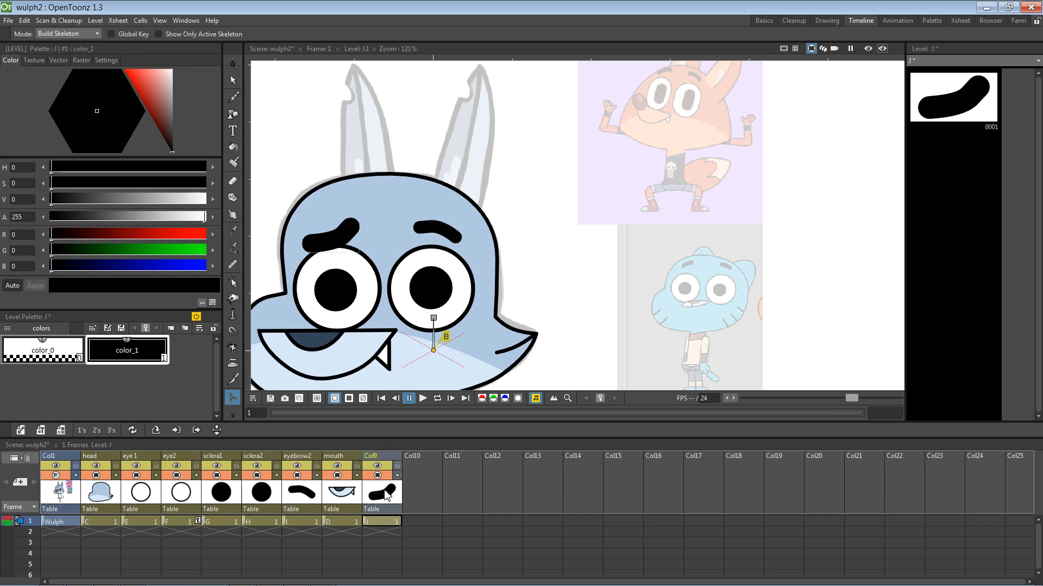
pyautogui.moveTo(381, 456); pyautogui.dragTo(300, 460)
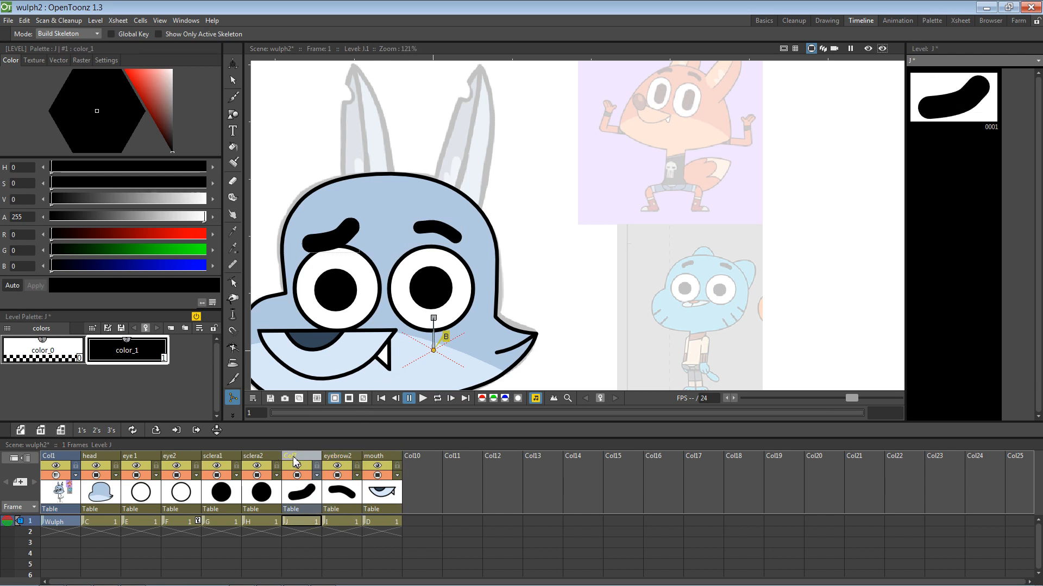
pyautogui.doubleClick(293, 458)
pyautogui.write('eyebrow1')
pyautogui.press('Return')
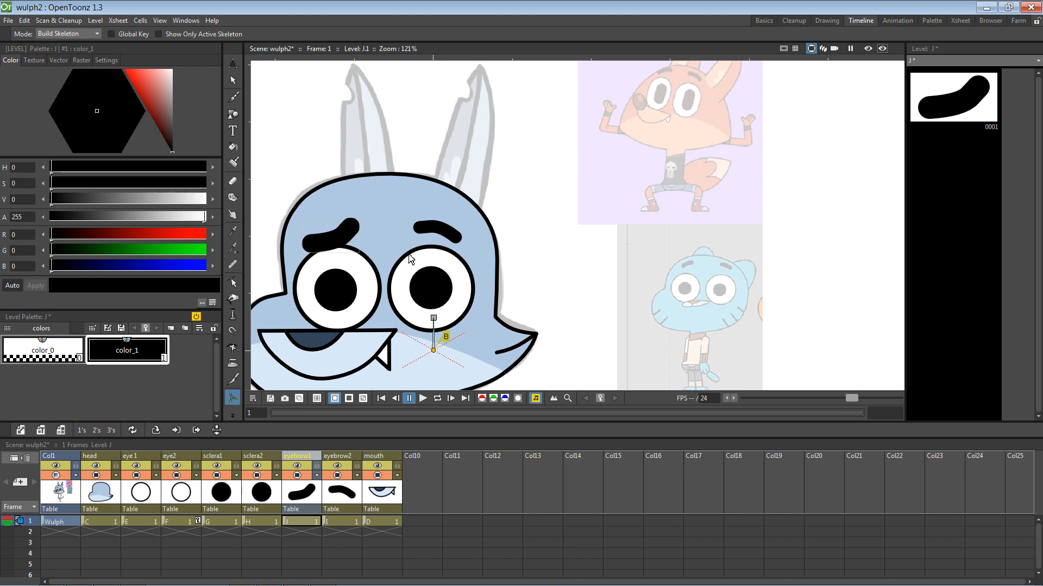
# Step: Set the thickness of both the left and right eyebrow strokes to 9
pyautogui.click(232, 79)
pyautogui.click(339, 246)
pyautogui.click(339, 245)
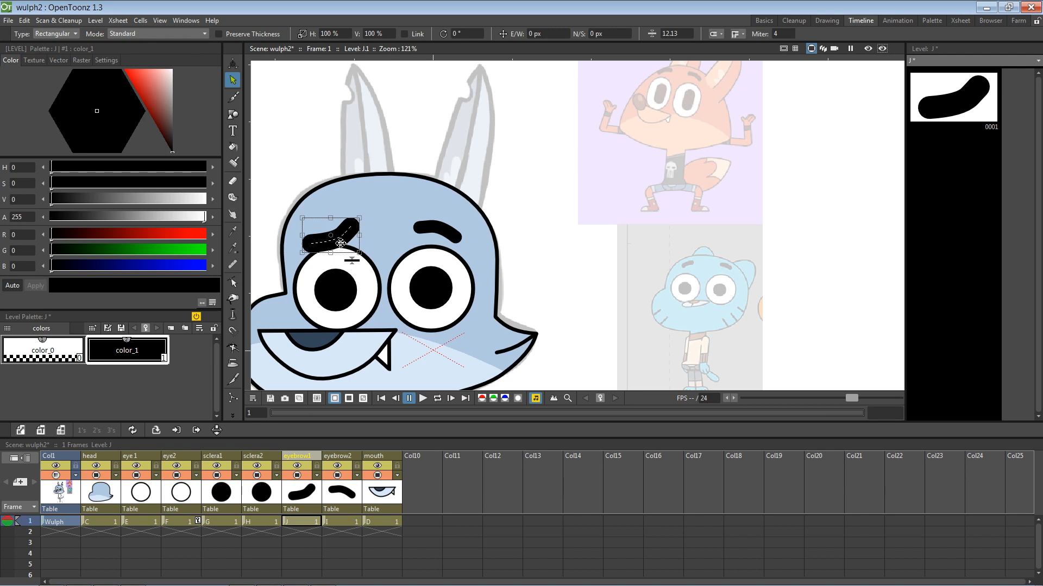
pyautogui.click(692, 34)
pyautogui.write('9')
pyautogui.press('Return')
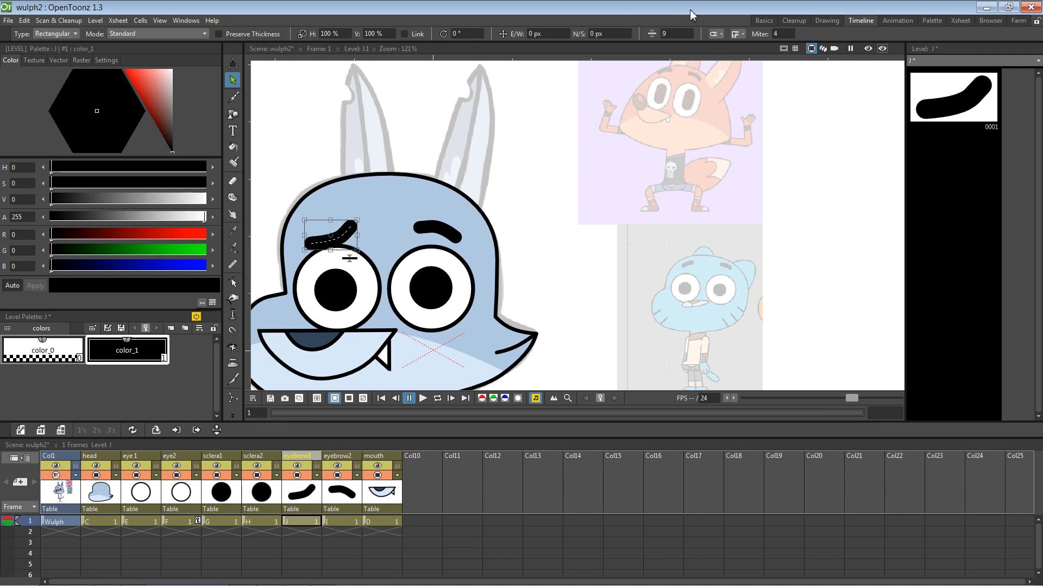
pyautogui.click(341, 522)
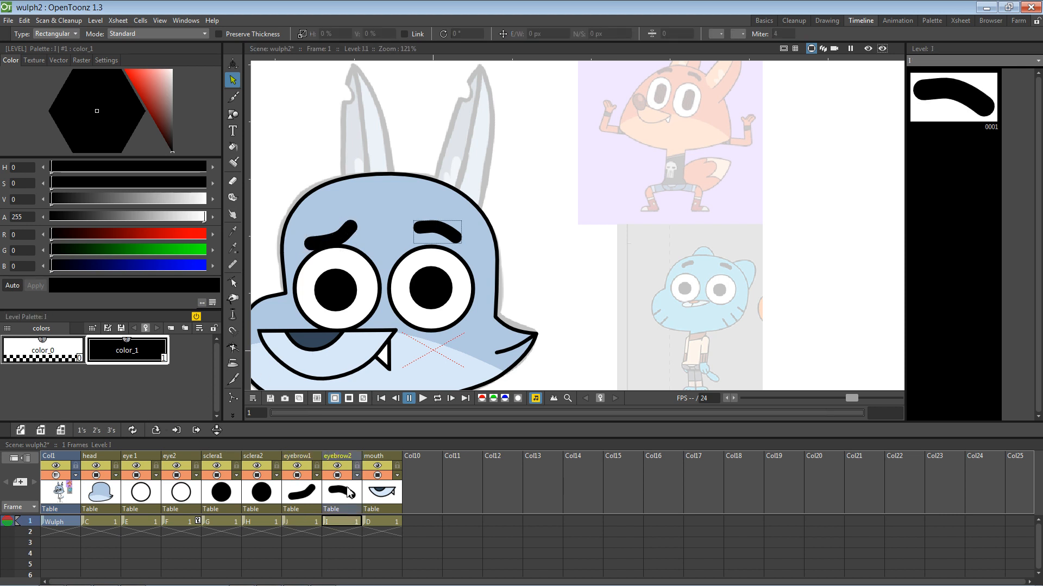
pyautogui.click(440, 233)
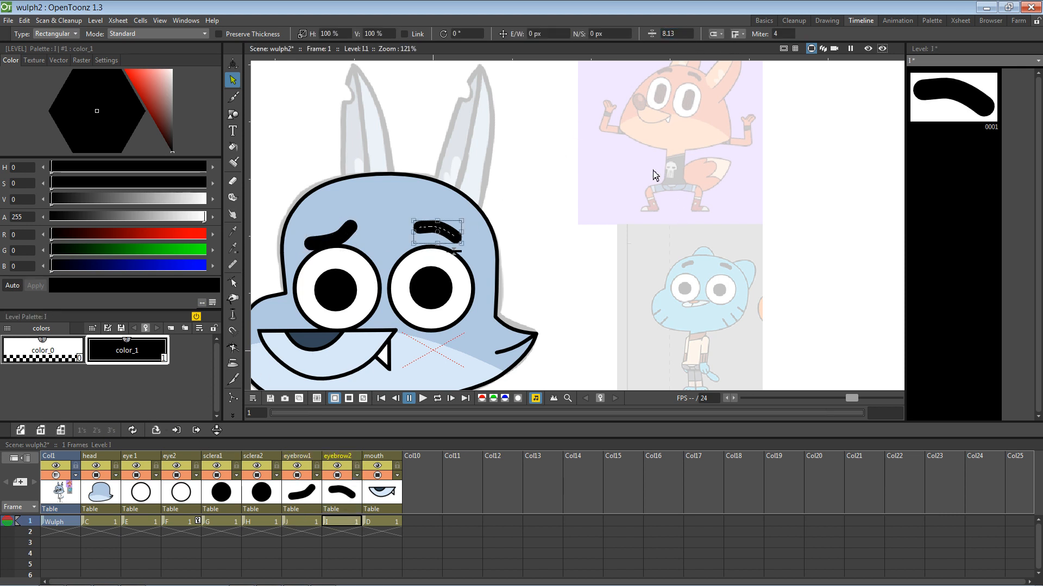
pyautogui.click(681, 34)
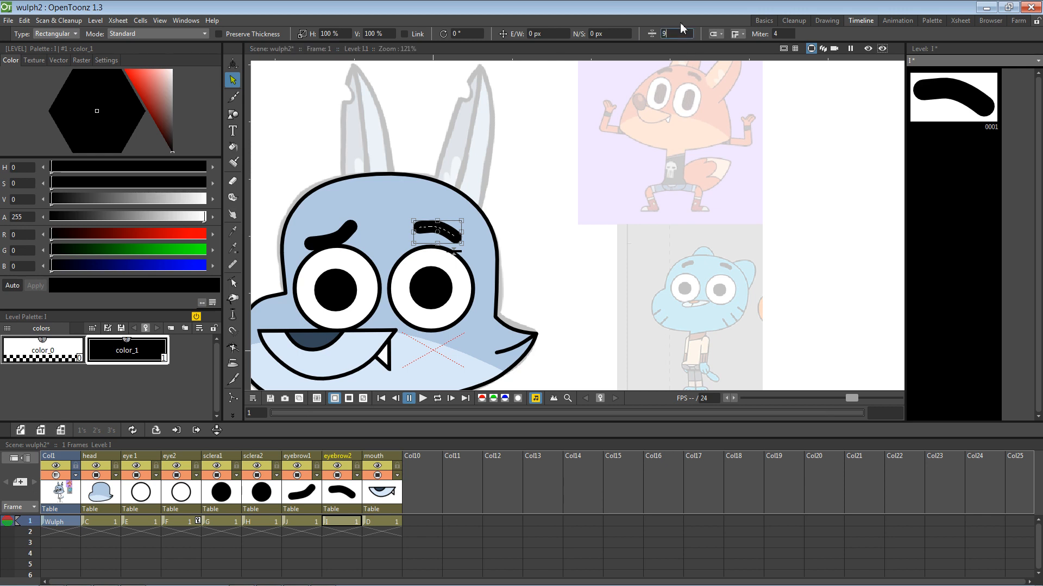
pyautogui.write('9')
pyautogui.press('Return')
pyautogui.click(826, 266)
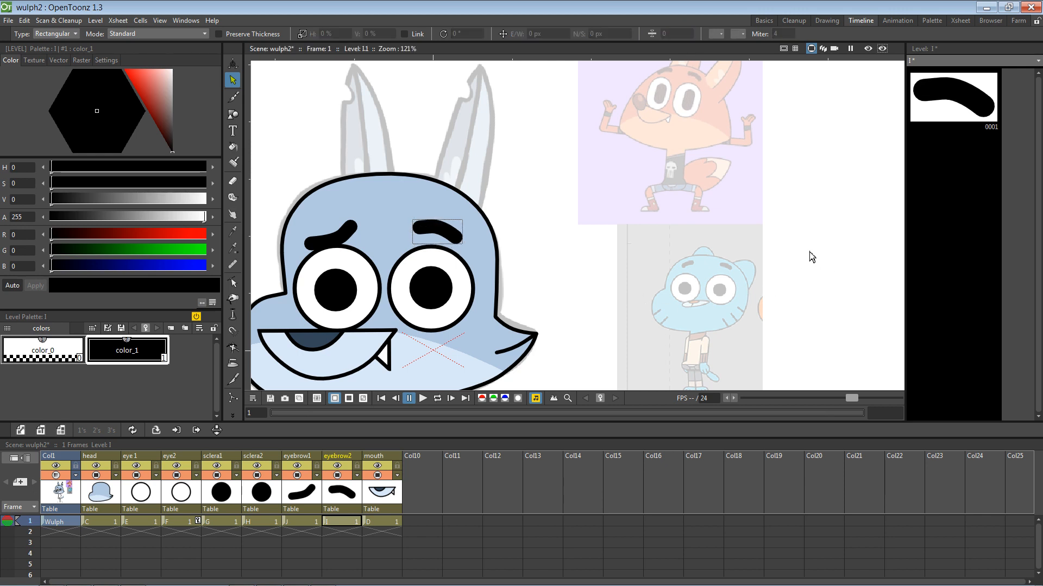
# Step: Save the scene and recentre the view on the whole Wulph head
pyautogui.press('v')
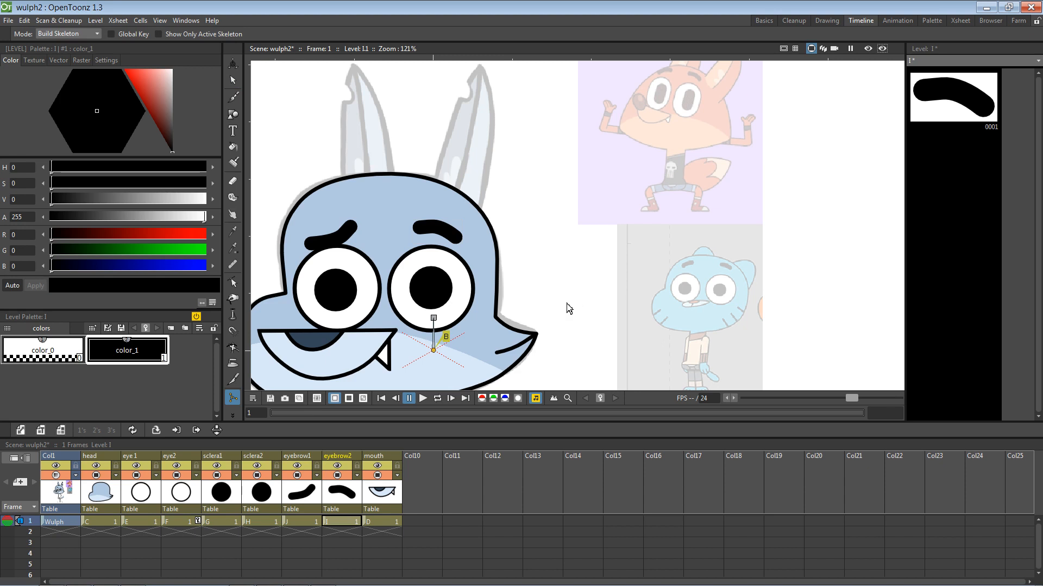
pyautogui.click(568, 305)
pyautogui.moveTo(559, 326); pyautogui.dragTo(622, 238)
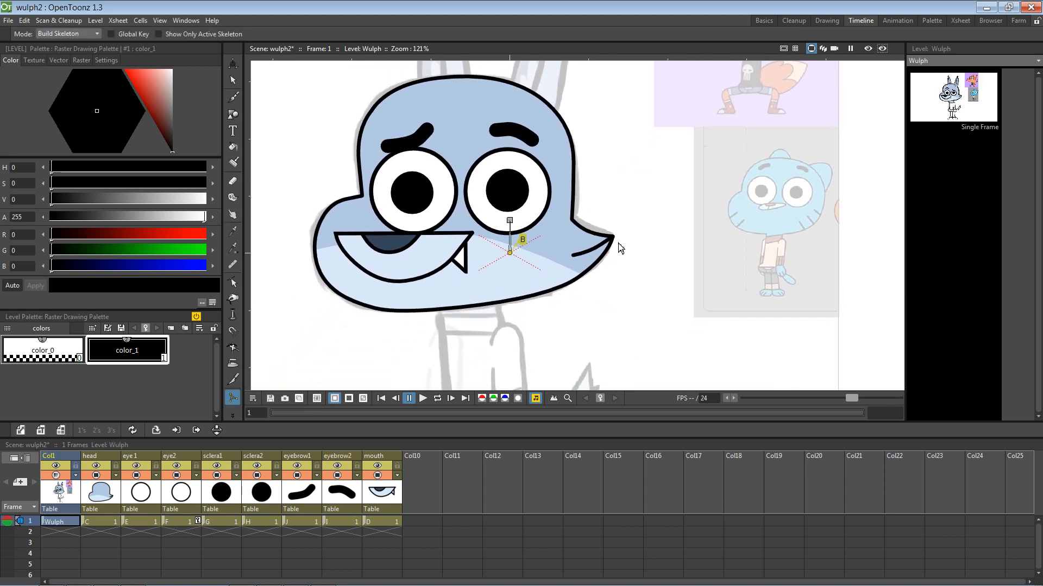
pyautogui.hotkey('ctrl', 's')
pyautogui.moveTo(593, 287); pyautogui.dragTo(588, 304)
pyautogui.moveTo(607, 207); pyautogui.dragTo(581, 255)
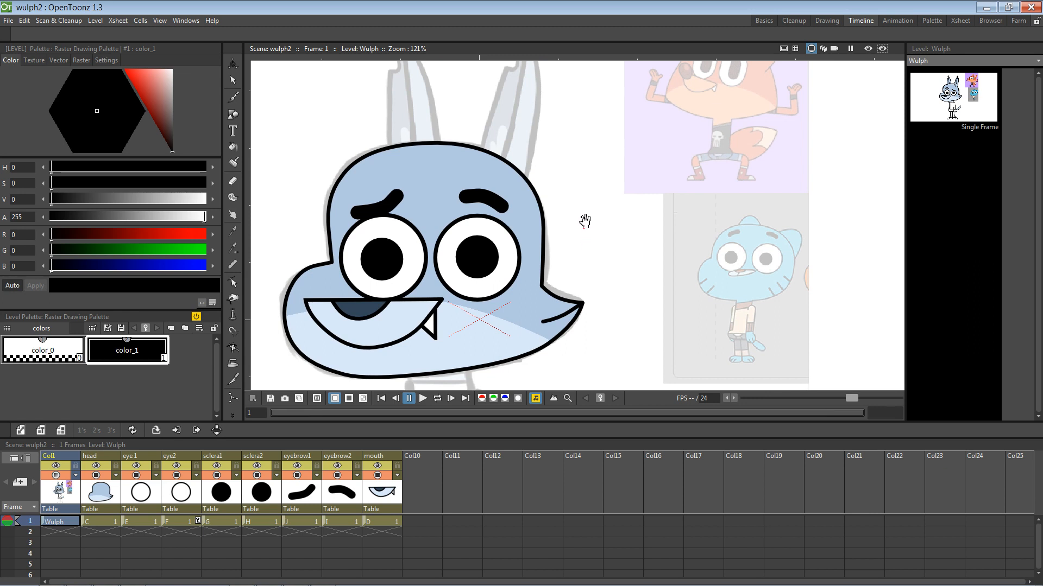
pyautogui.moveTo(391, 214); pyautogui.dragTo(409, 217)
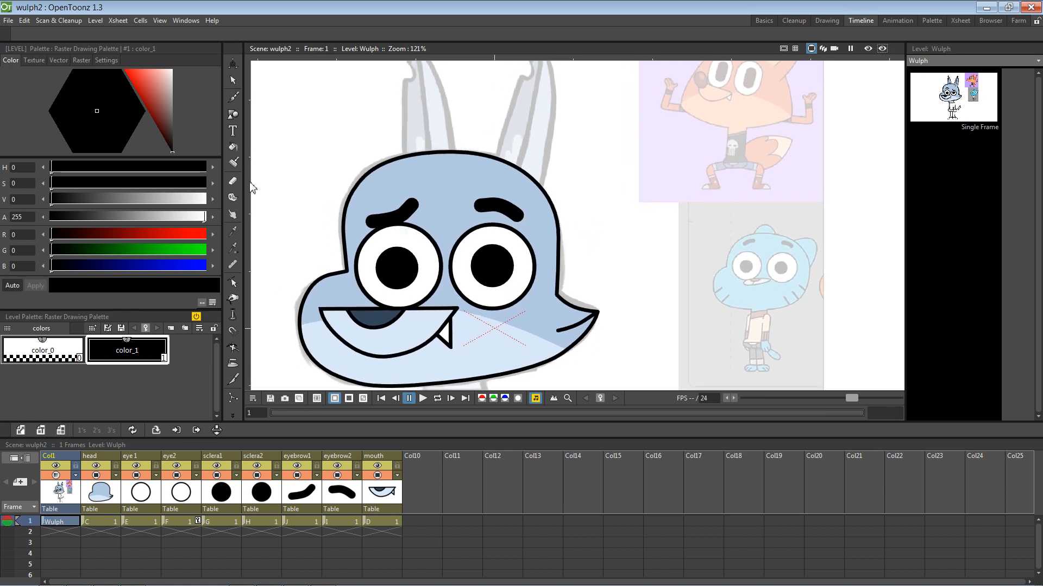
# Step: Drag the left eyebrow stroke up slightly on the forehead, then deselect it
pyautogui.click(233, 80)
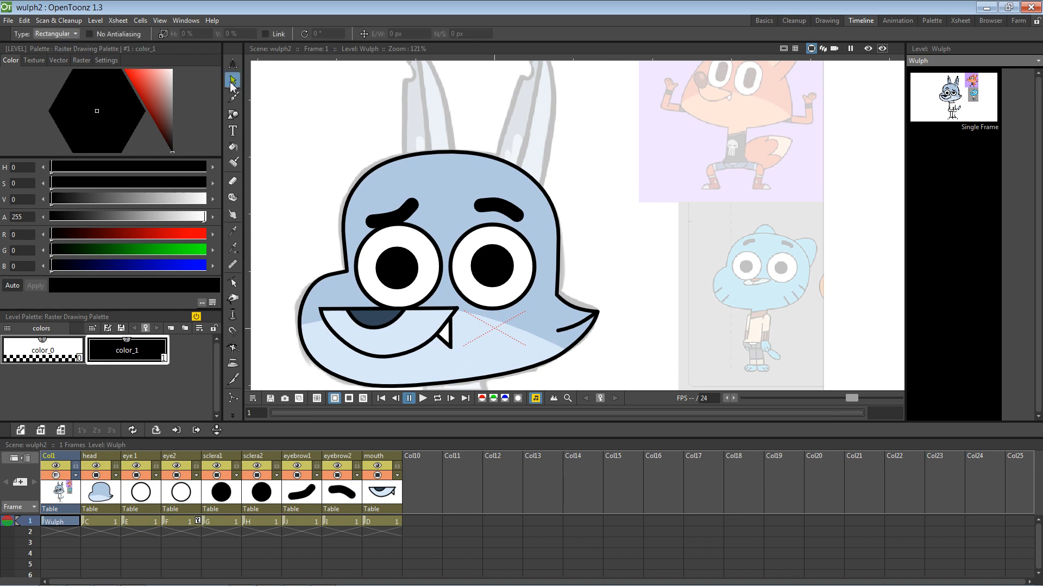
pyautogui.click(396, 220)
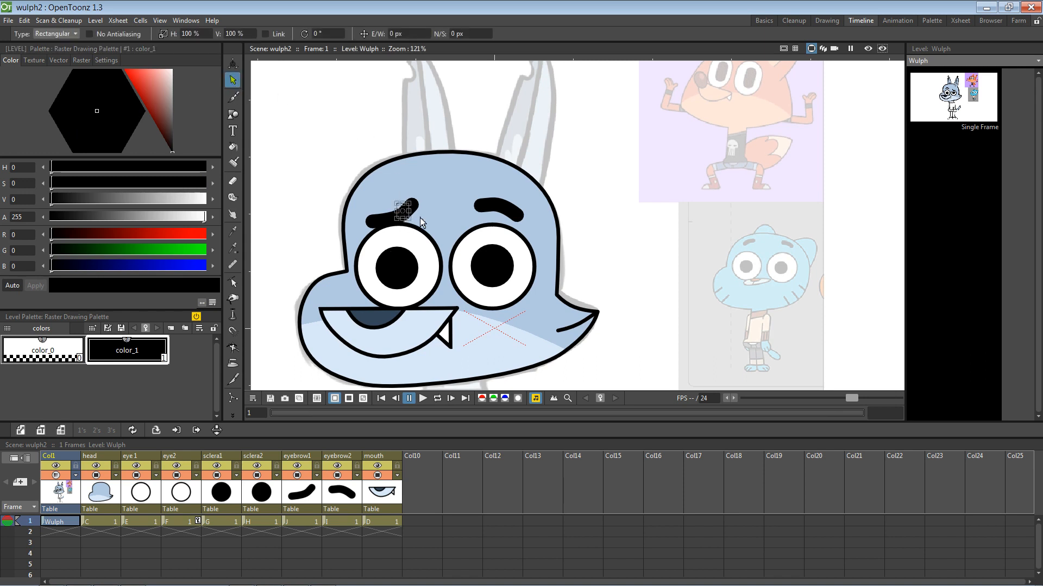
pyautogui.click(397, 220)
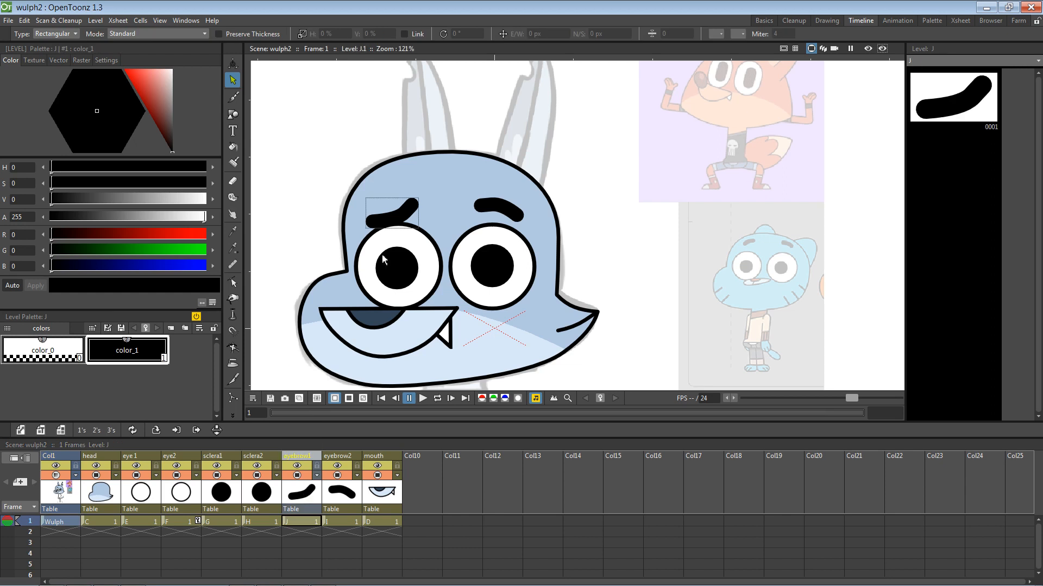
pyautogui.moveTo(397, 220); pyautogui.dragTo(397, 214)
pyautogui.click(506, 215)
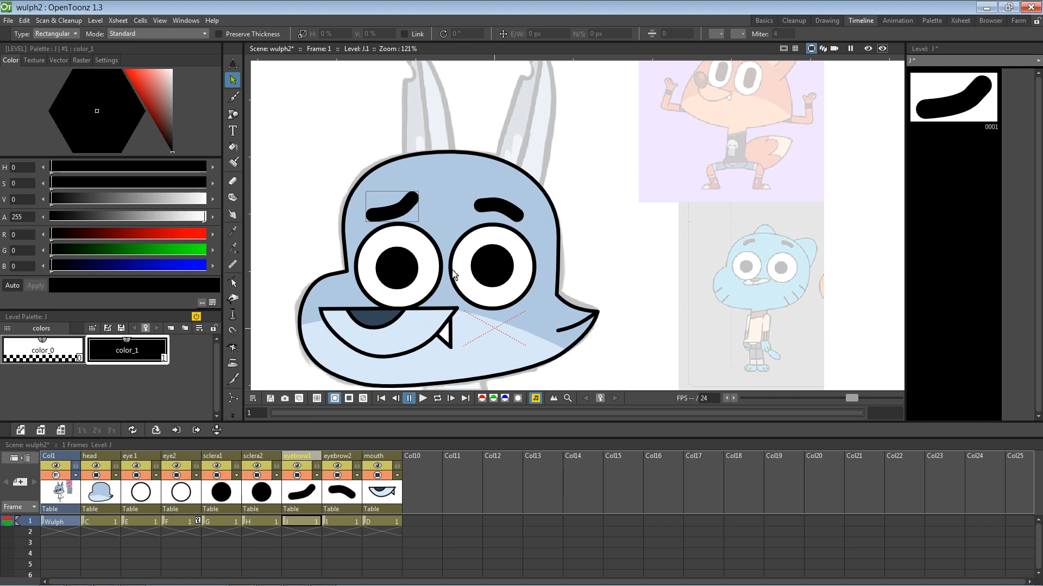
pyautogui.click(496, 206)
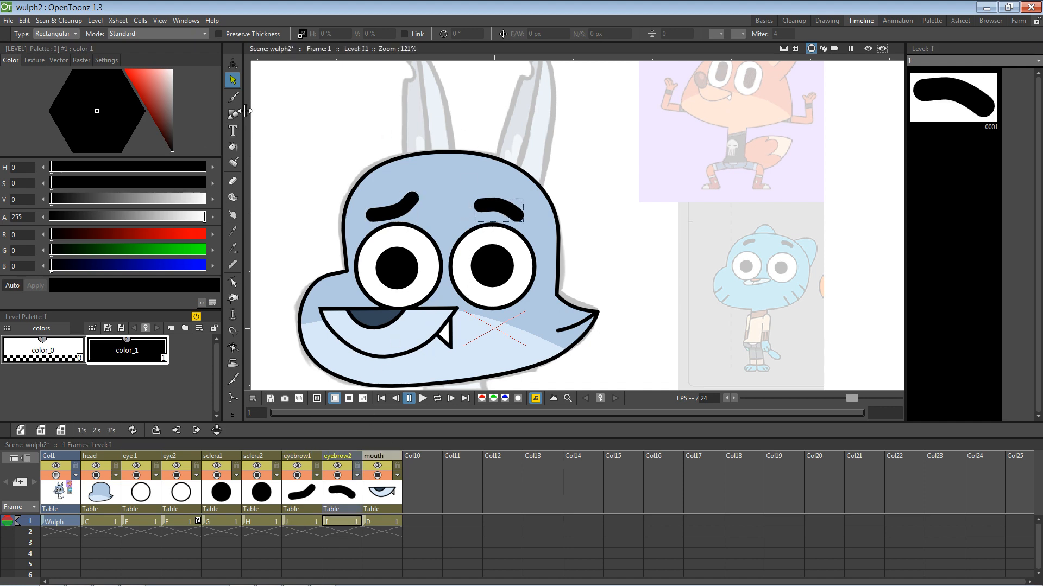
# Step: Curve the right eyebrow's outer end downward by moving its control points, then save the scene
pyautogui.click(235, 285)
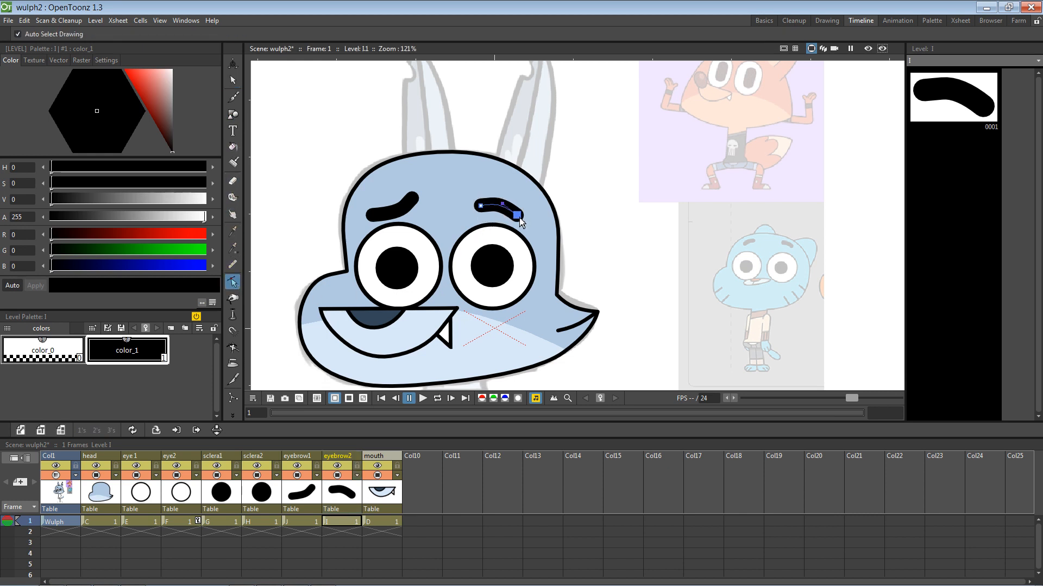
pyautogui.moveTo(519, 222); pyautogui.dragTo(525, 224)
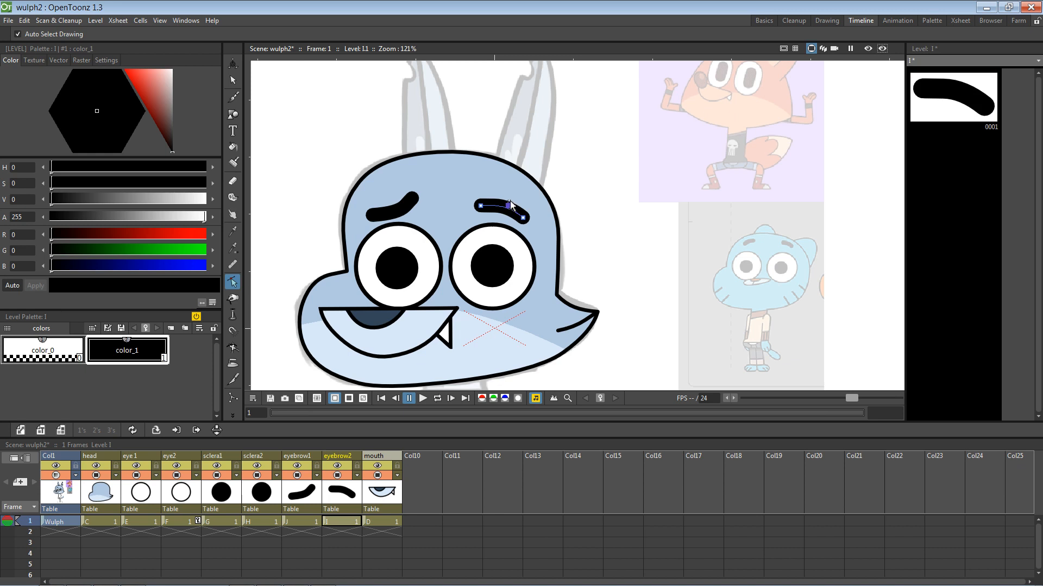
pyautogui.click(511, 215)
pyautogui.click(524, 221)
pyautogui.moveTo(510, 206); pyautogui.dragTo(512, 205)
pyautogui.hotkey('ctrl', 's')
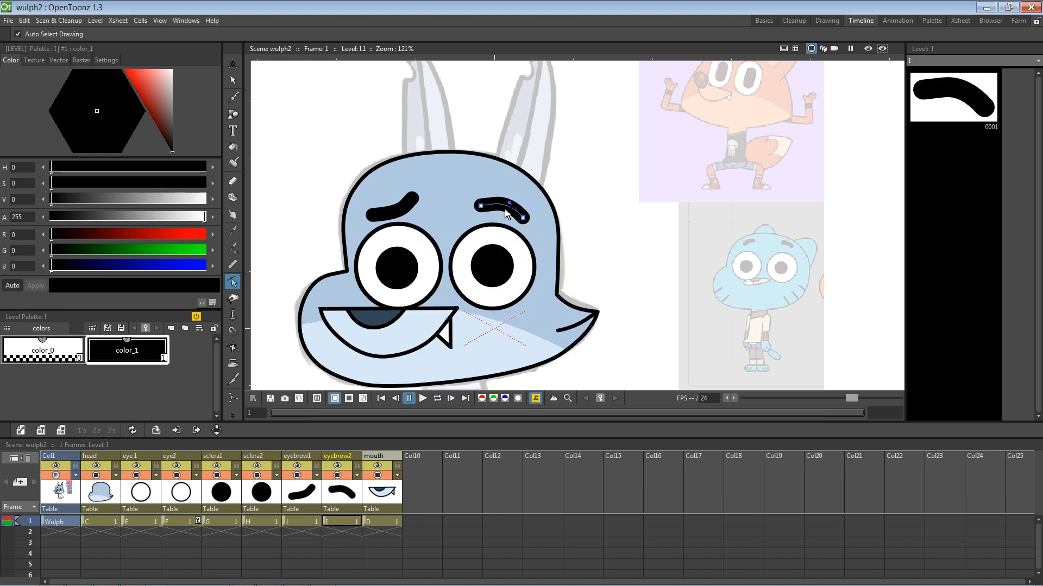
# Step: Shift the right eyebrow's middle point and bend its outer tip further down
pyautogui.moveTo(513, 207); pyautogui.dragTo(487, 208)
pyautogui.click(513, 209)
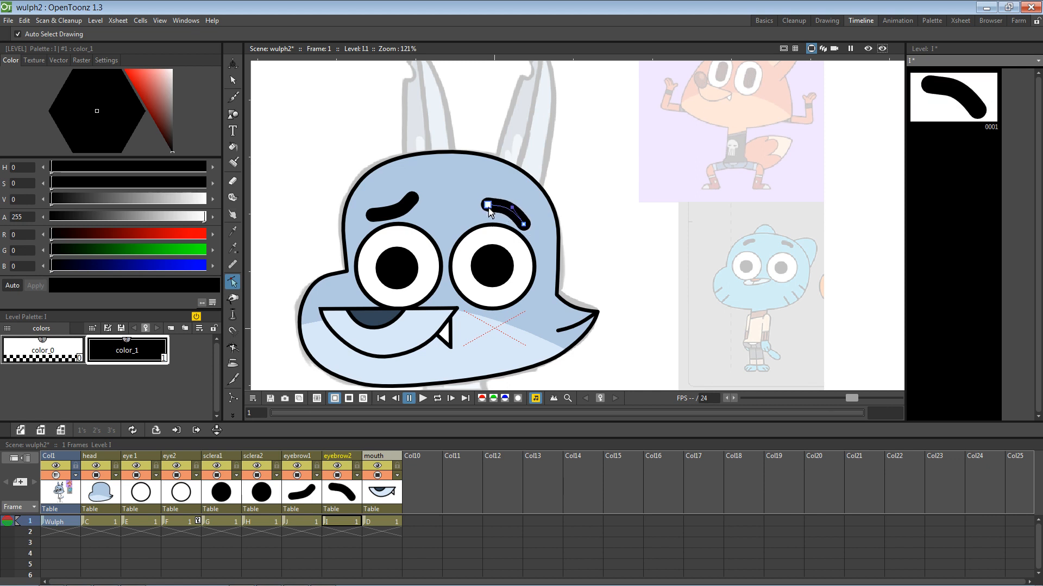
pyautogui.click(520, 209)
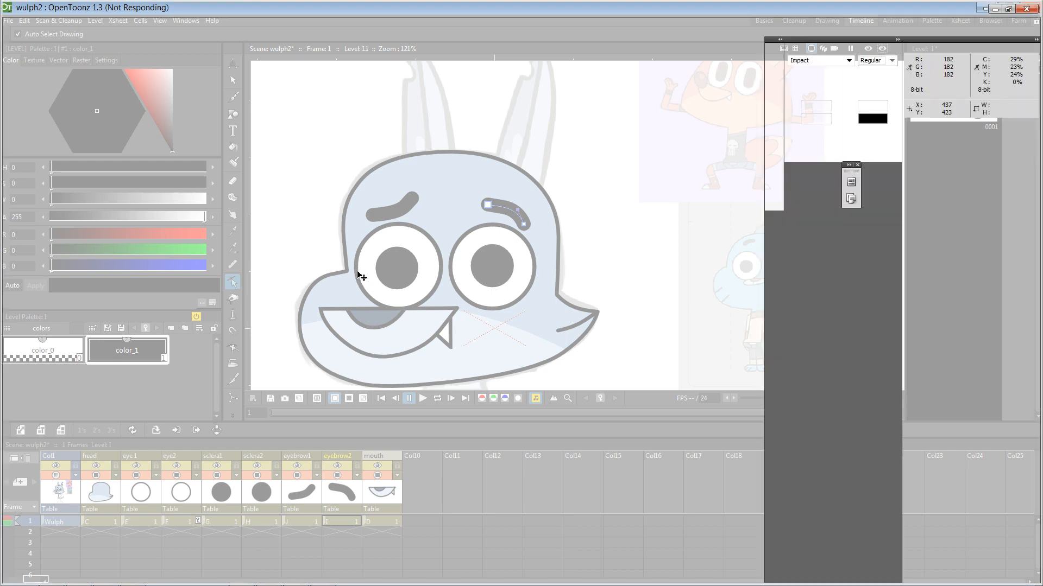
# Step: Look over the Wulph.psd reference art in Photoshop, then relaunch OpenToonz from the taskbar
pyautogui.hotkey('alt', 'Tab')
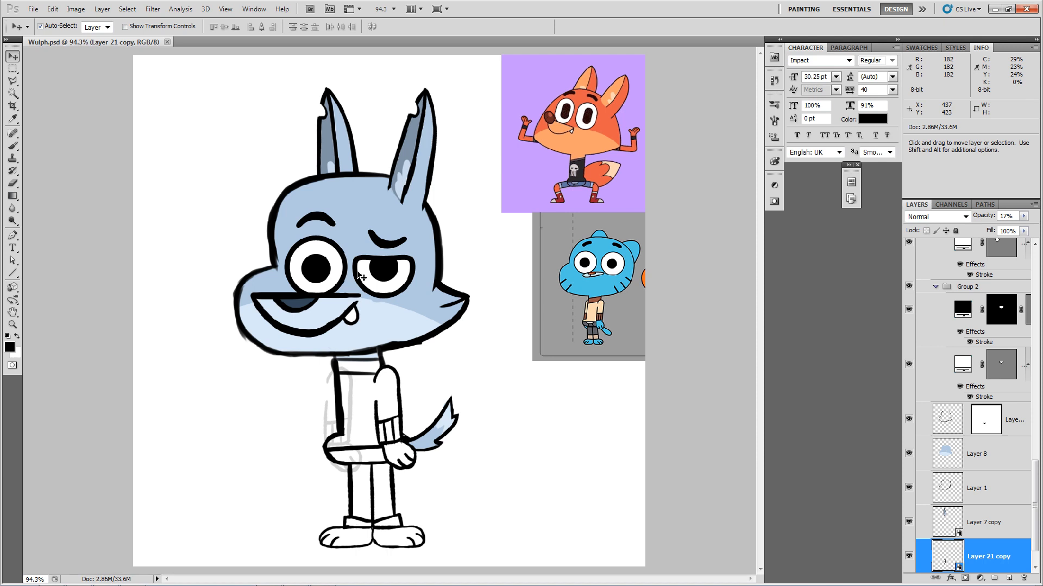
pyautogui.scroll(-2, 358, 276)
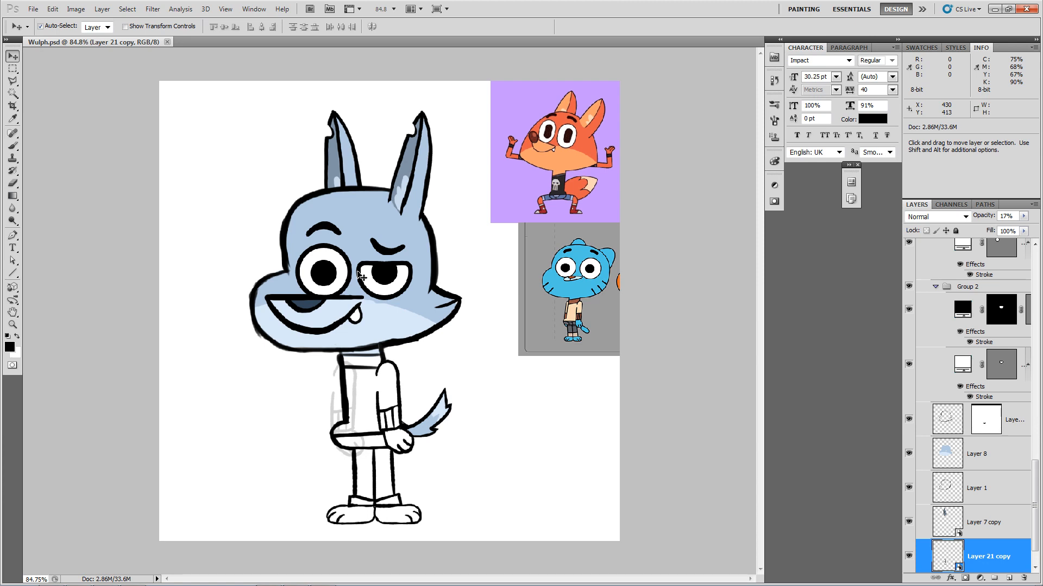
pyautogui.moveTo(280, 582)
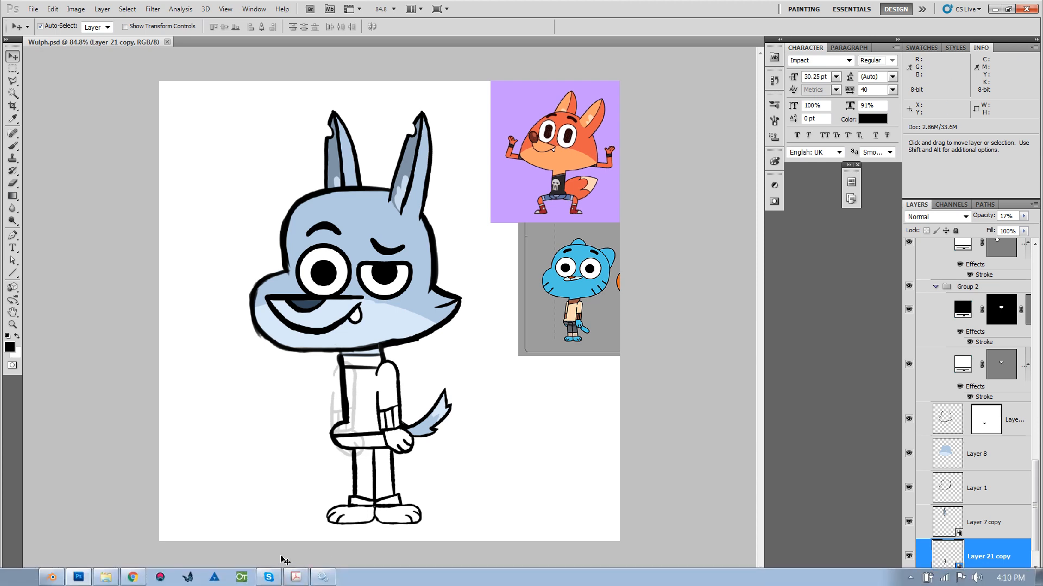
pyautogui.click(243, 577)
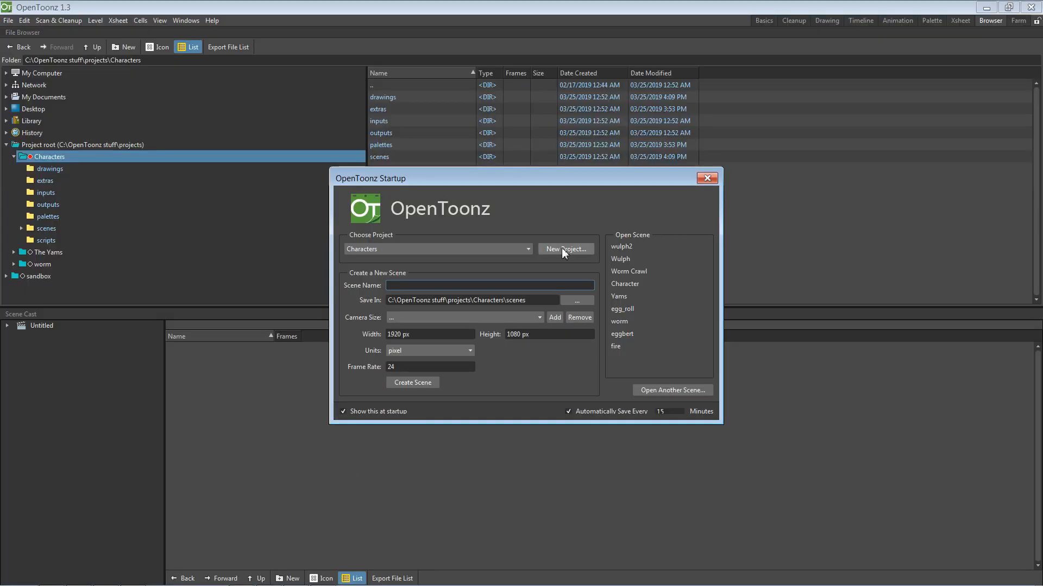
# Step: Reopen the wulph2 scene in the Cleanup room and zoom in toward the wolf head
pyautogui.click(623, 248)
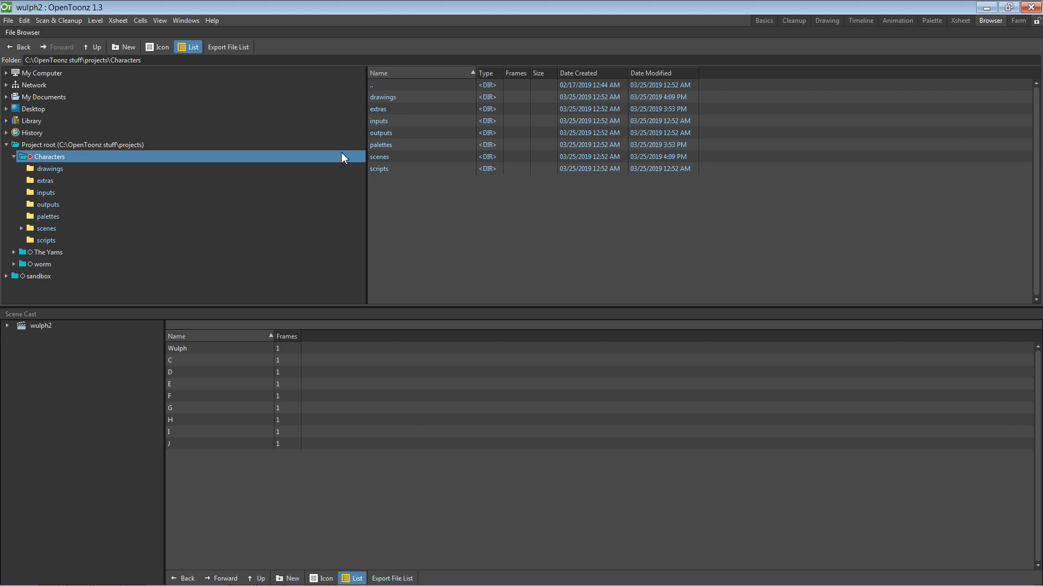
pyautogui.click(797, 20)
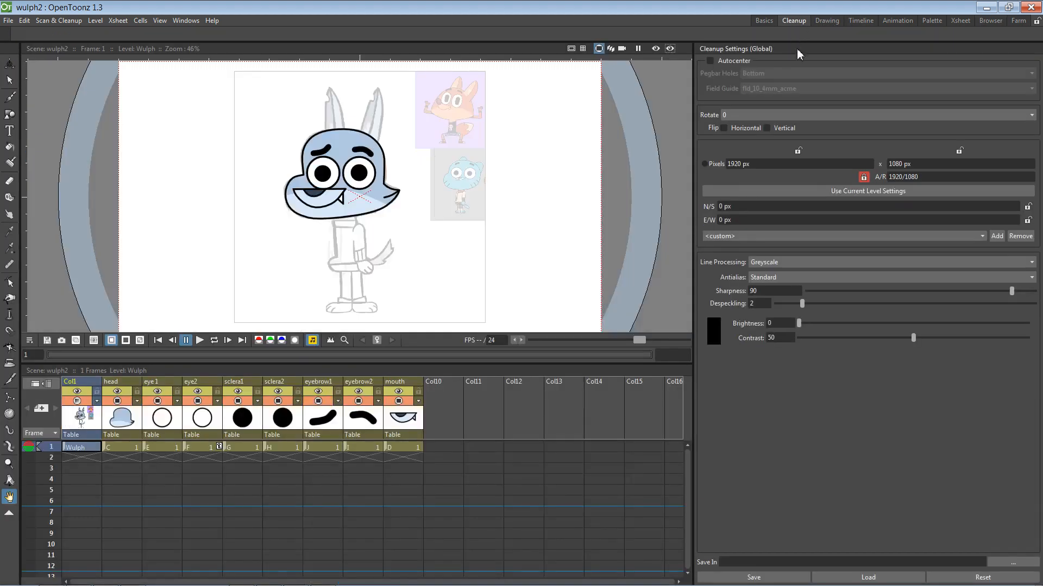
pyautogui.scroll(2, 424, 198)
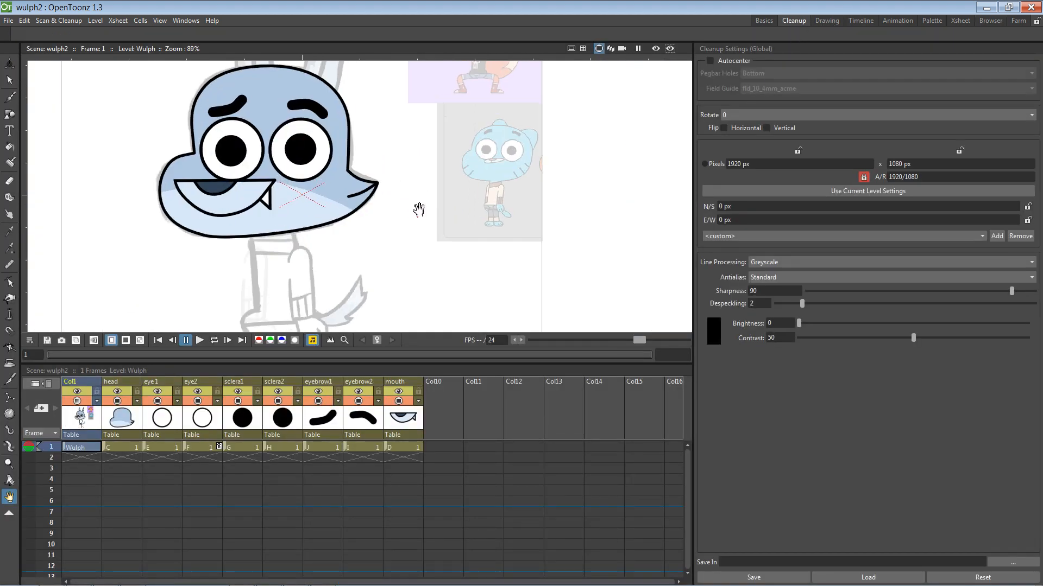
pyautogui.moveTo(400, 223); pyautogui.dragTo(442, 266)
# Step: Frame the wolf head in the viewer and make the head drawing current for editing
pyautogui.scroll(1, 442, 248)
pyautogui.moveTo(560, 247); pyautogui.dragTo(556, 244)
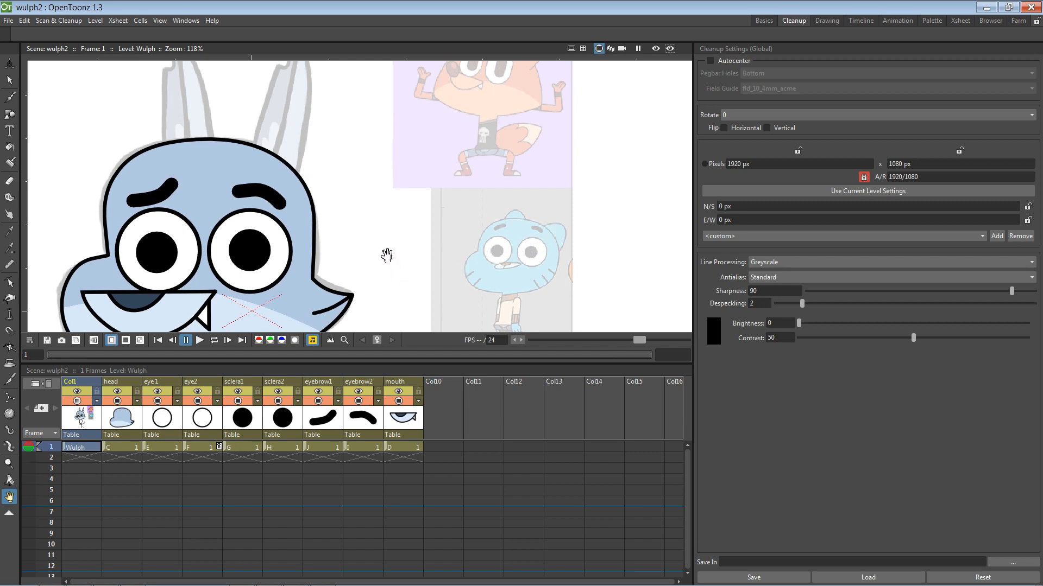
pyautogui.moveTo(389, 256); pyautogui.dragTo(356, 279)
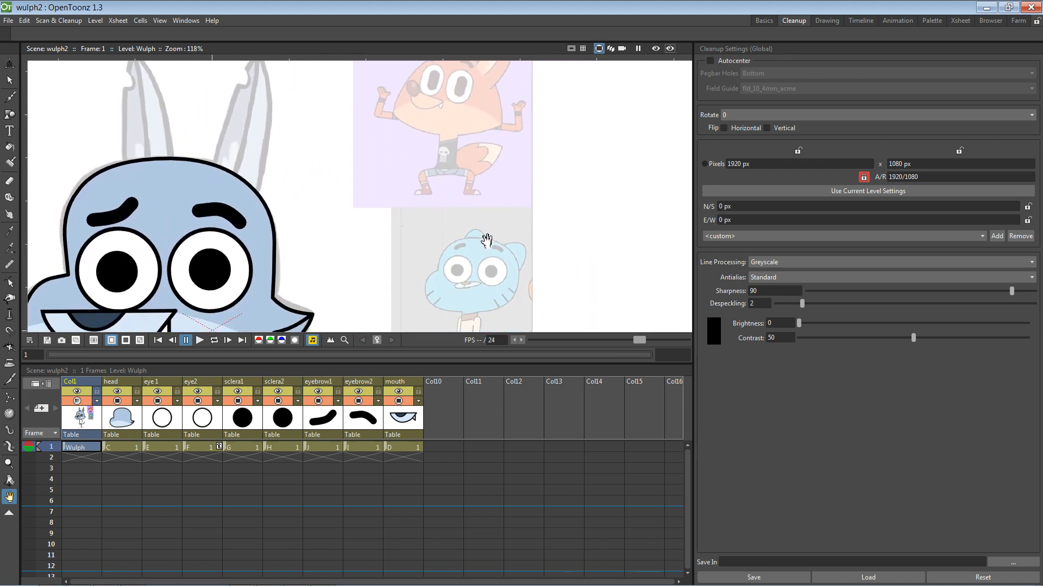
pyautogui.moveTo(481, 239); pyautogui.dragTo(542, 255)
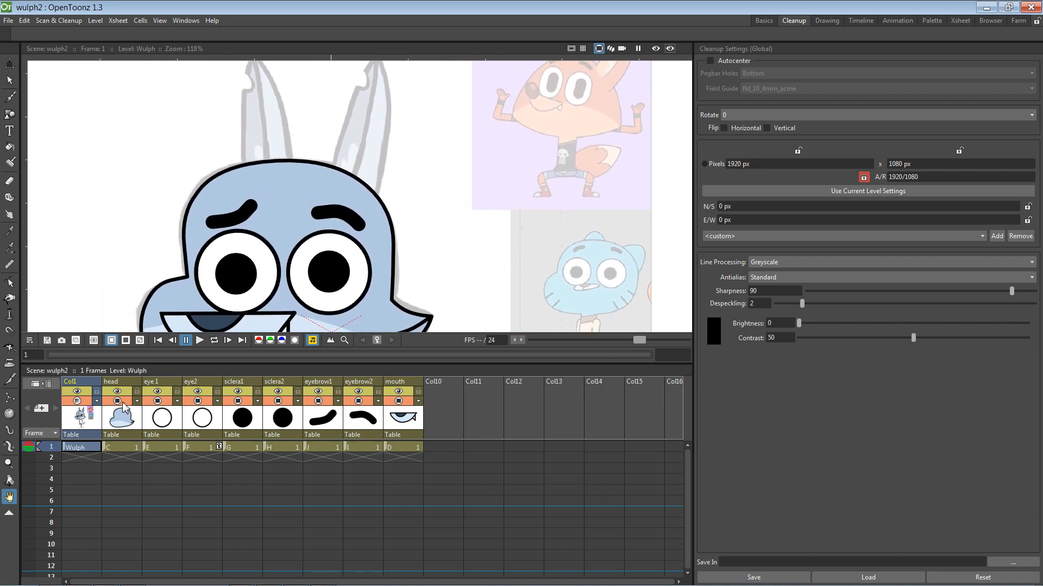
pyautogui.click(125, 423)
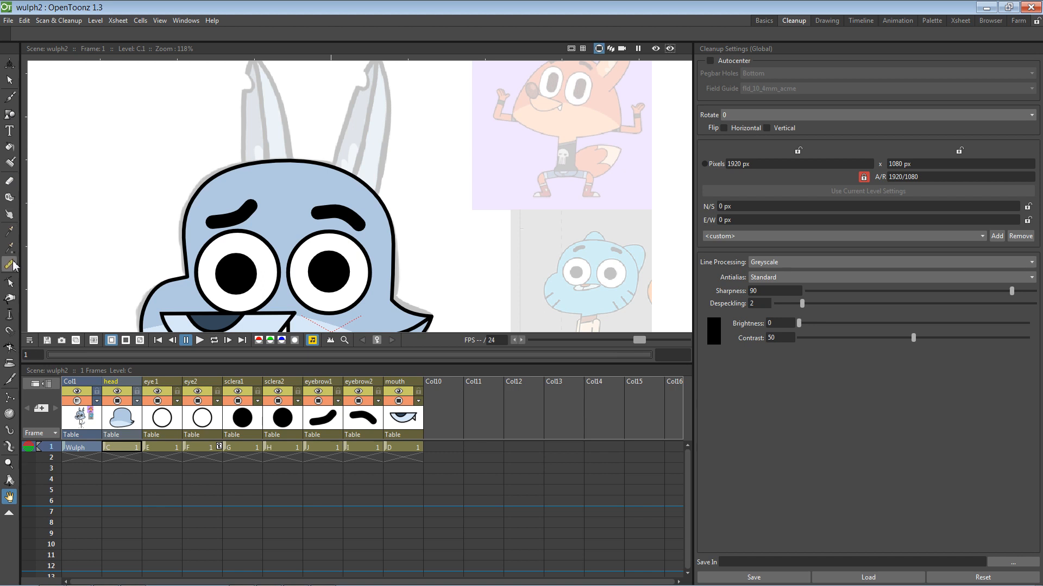
# Step: Draw the right ear outline as Polyline strokes from the head's top to a pointed tip and back
pyautogui.click(10, 116)
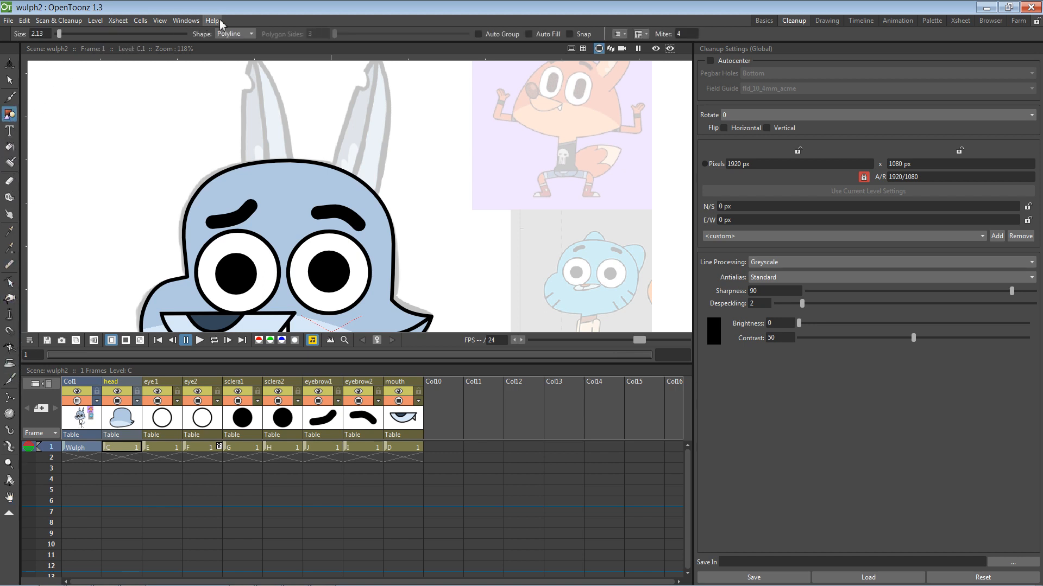
pyautogui.press('space')
pyautogui.moveTo(335, 208); pyautogui.dragTo(331, 251)
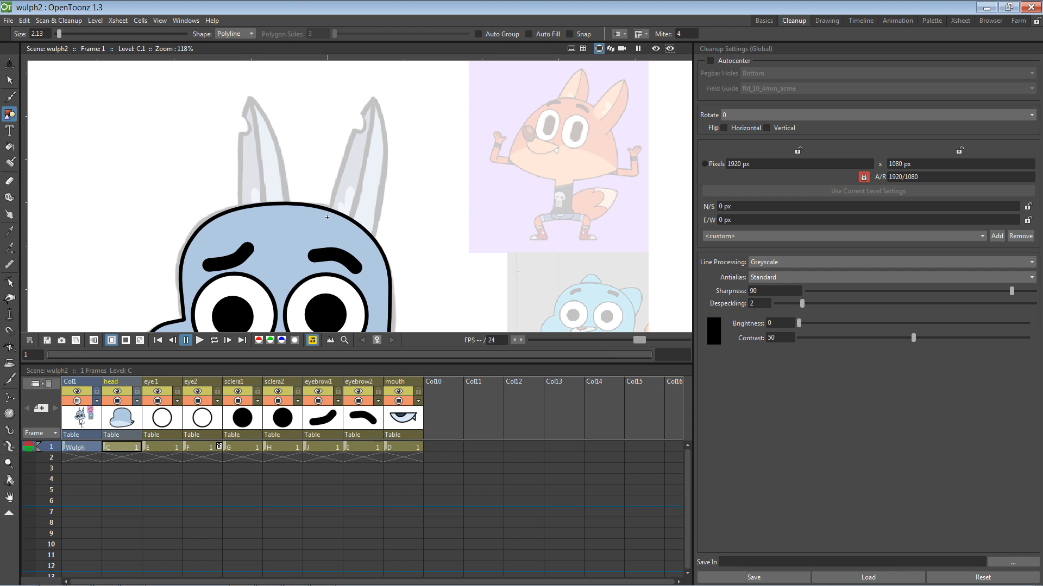
pyautogui.click(325, 218)
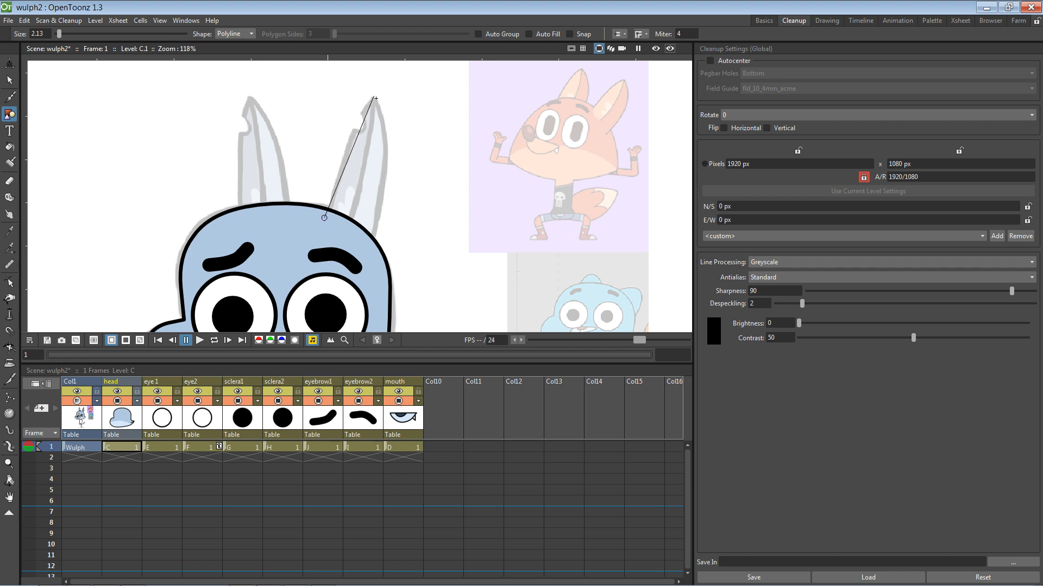
pyautogui.moveTo(375, 98); pyautogui.dragTo(405, 61)
pyautogui.press('space')
pyautogui.moveTo(391, 149); pyautogui.dragTo(387, 193)
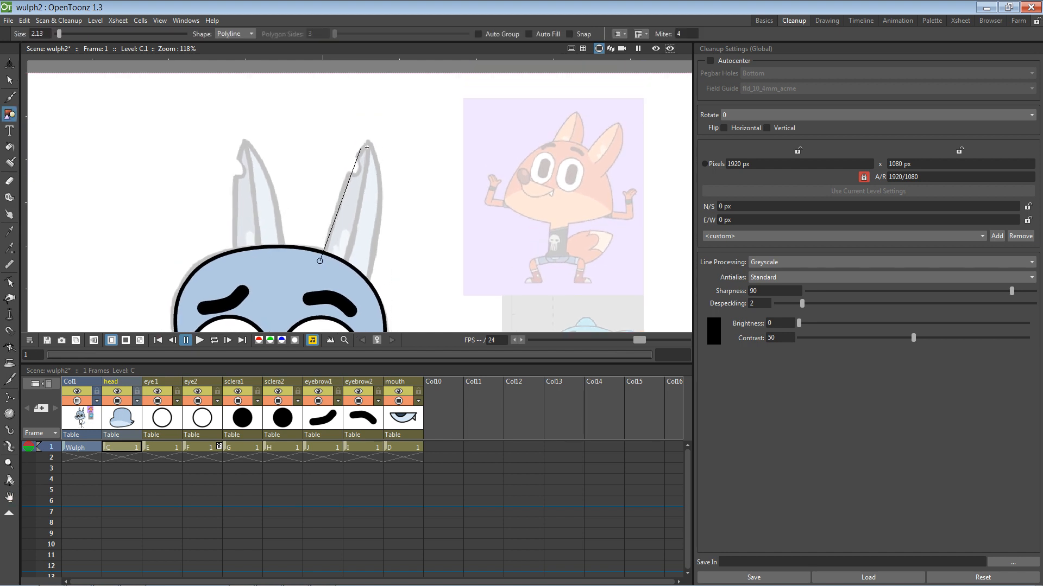
pyautogui.moveTo(369, 141); pyautogui.dragTo(390, 117)
pyautogui.press('Return')
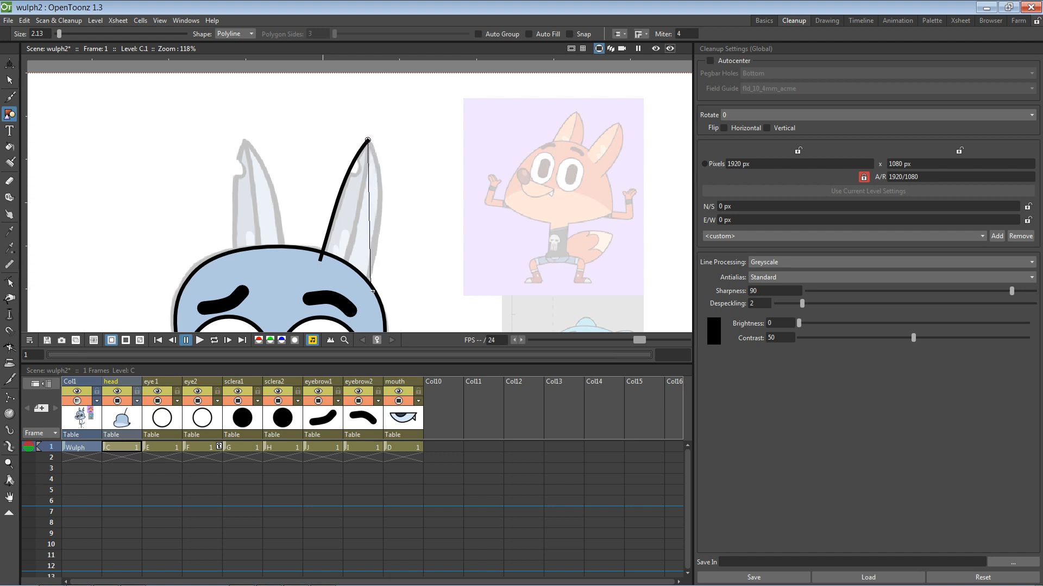
pyautogui.moveTo(372, 294)
pyautogui.mouseDown()
pyautogui.moveTo(350, 369)
pyautogui.moveTo(355, 405)
pyautogui.moveTo(358, 369)
pyautogui.mouseUp()
pyautogui.press('Return')
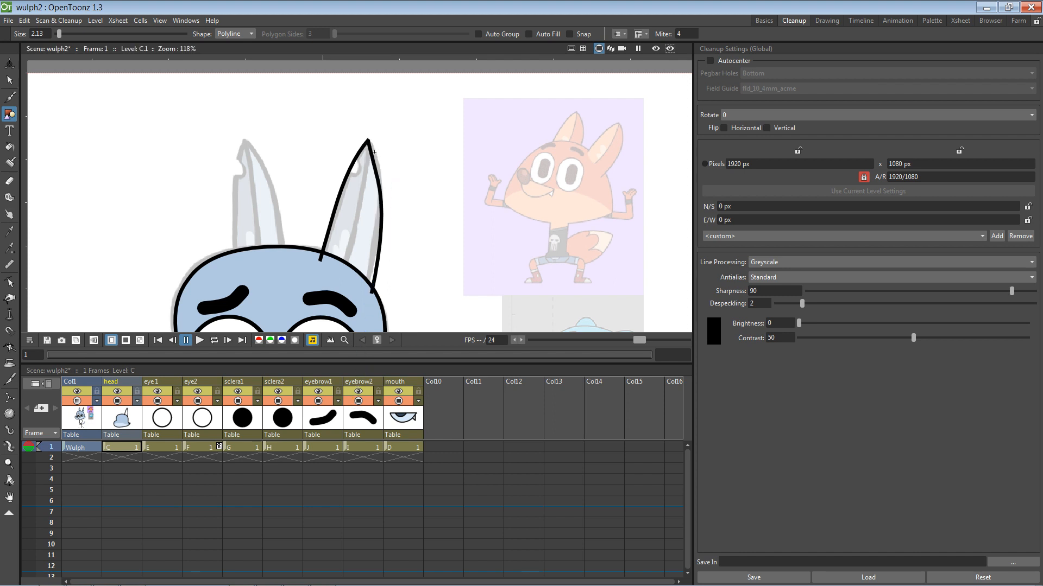
# Step: Move the ear's tip and lower control points so its outer edge curves
pyautogui.click(9, 80)
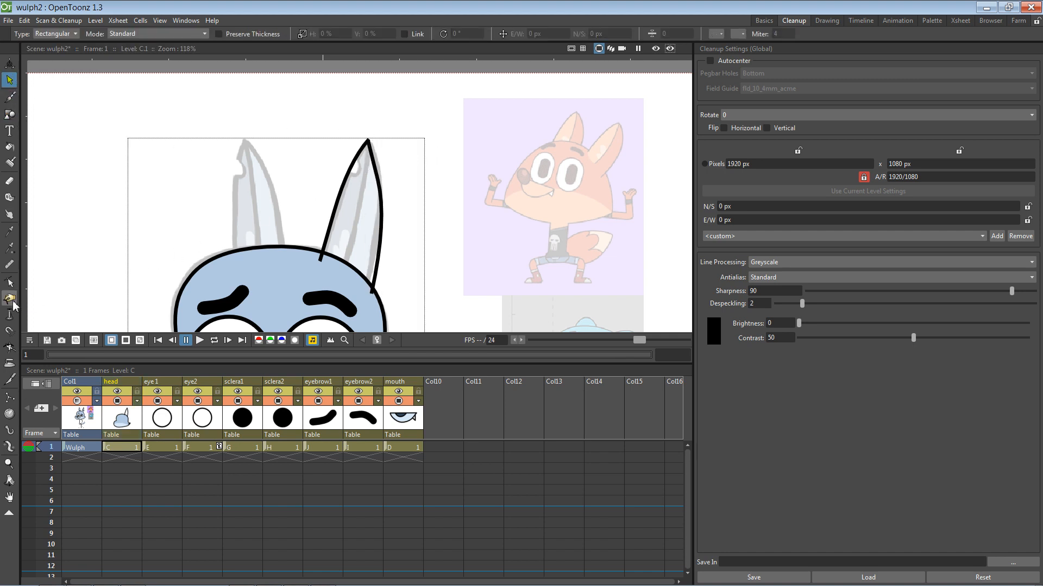
pyautogui.click(9, 282)
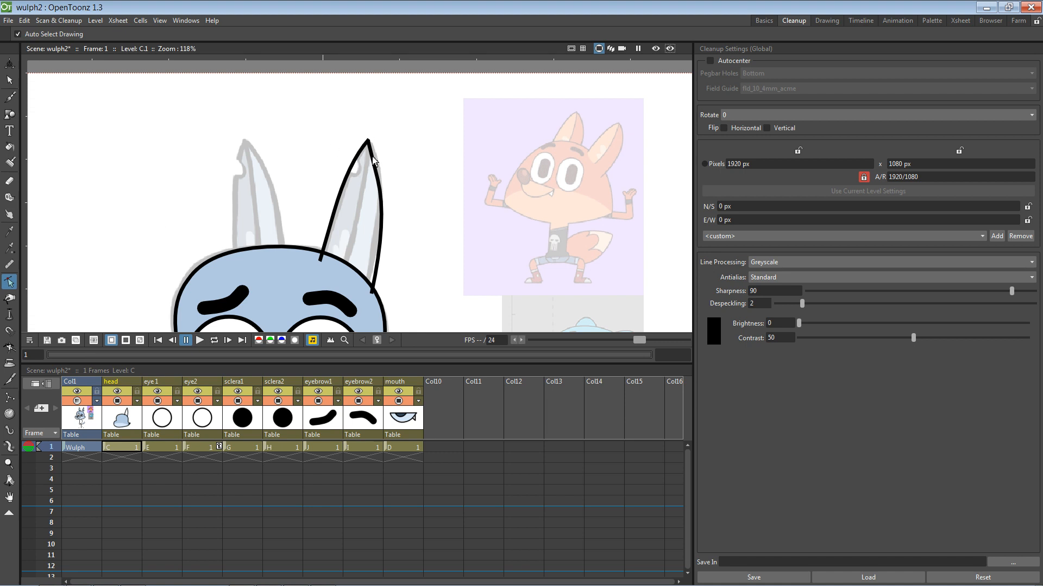
pyautogui.click(373, 157)
pyautogui.moveTo(369, 141)
pyautogui.mouseDown()
pyautogui.moveTo(366, 131)
pyautogui.moveTo(379, 162)
pyautogui.mouseUp()
pyautogui.click(366, 132)
pyautogui.click(389, 220)
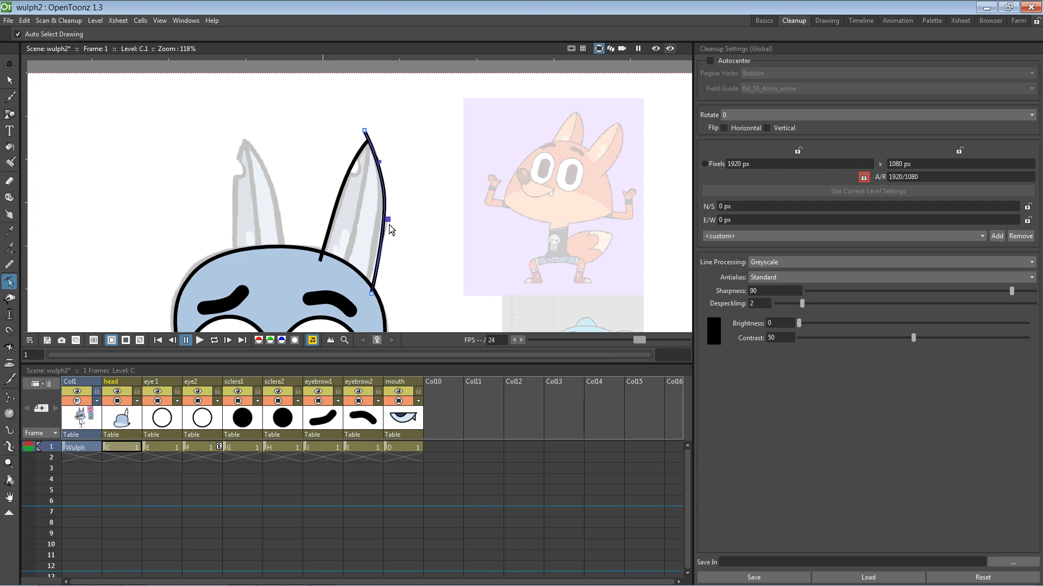
pyautogui.moveTo(388, 225); pyautogui.dragTo(387, 239)
pyautogui.click(397, 220)
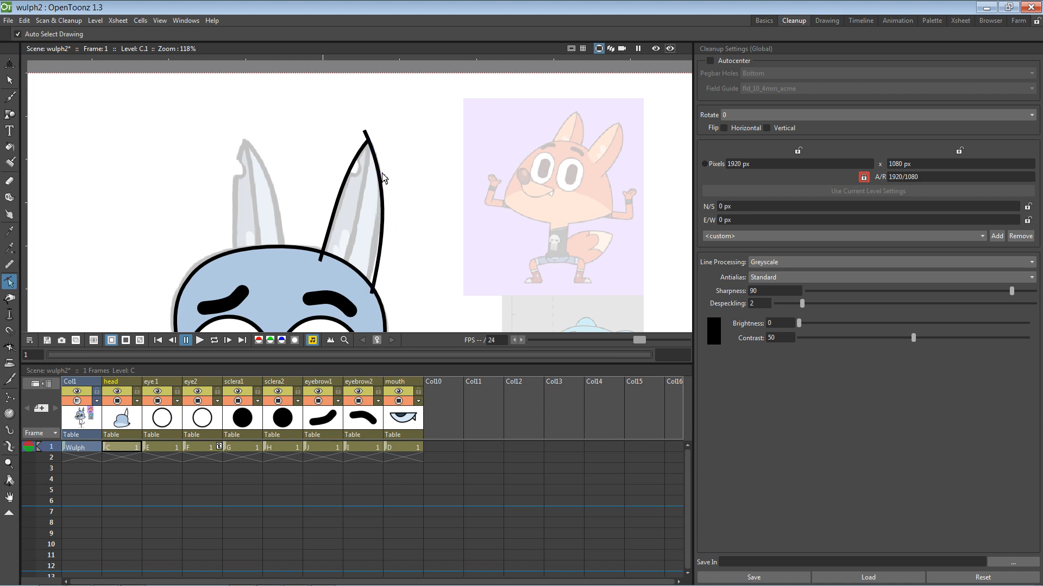
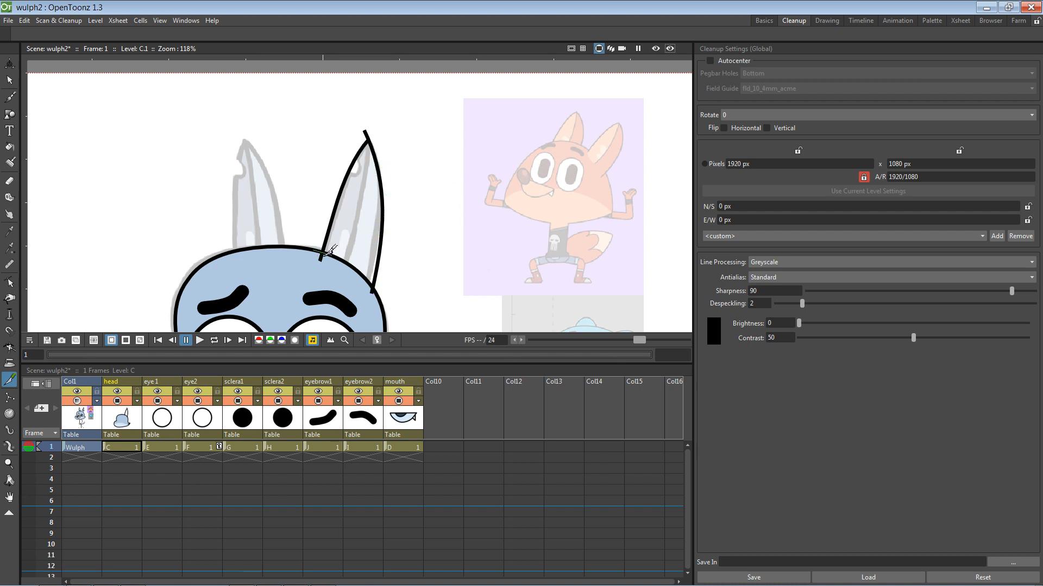
# Step: Fill the right ear with light blue using the Fill tool
pyautogui.click(326, 253)
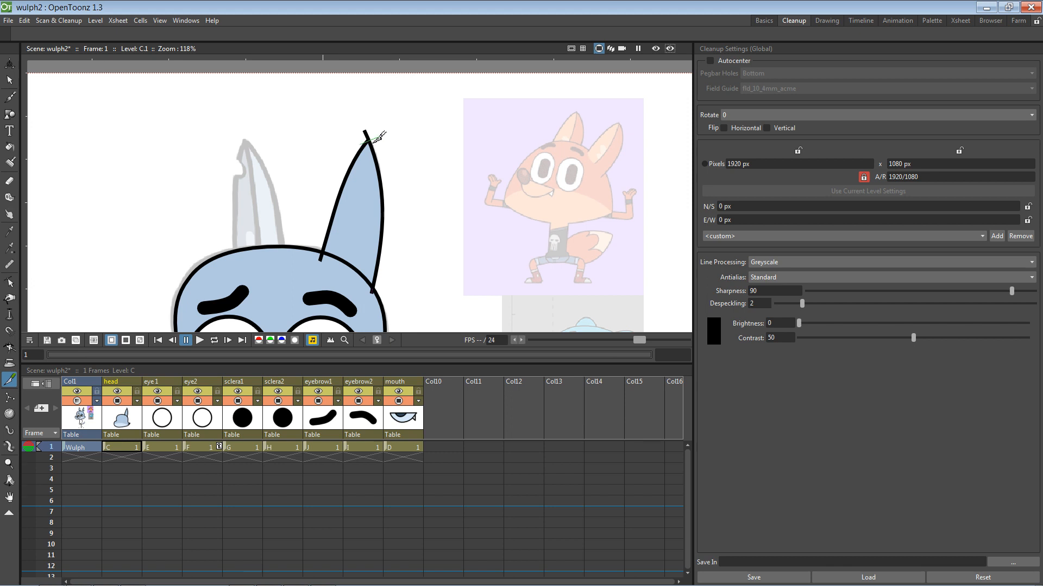
pyautogui.click(10, 80)
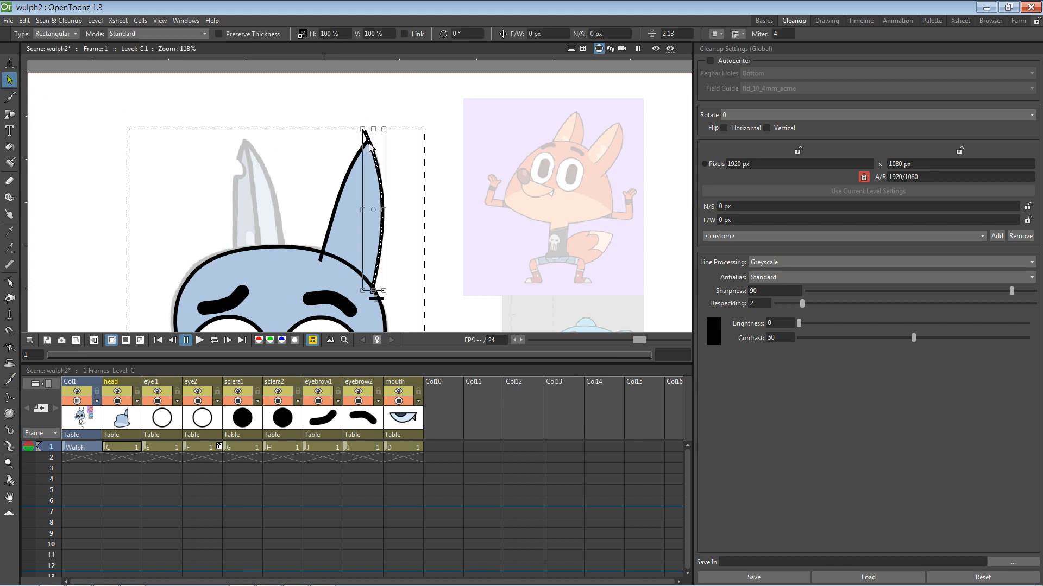
# Step: Trim the overhanging line end below the ear and delete the leftover stroke piece
pyautogui.click(321, 259)
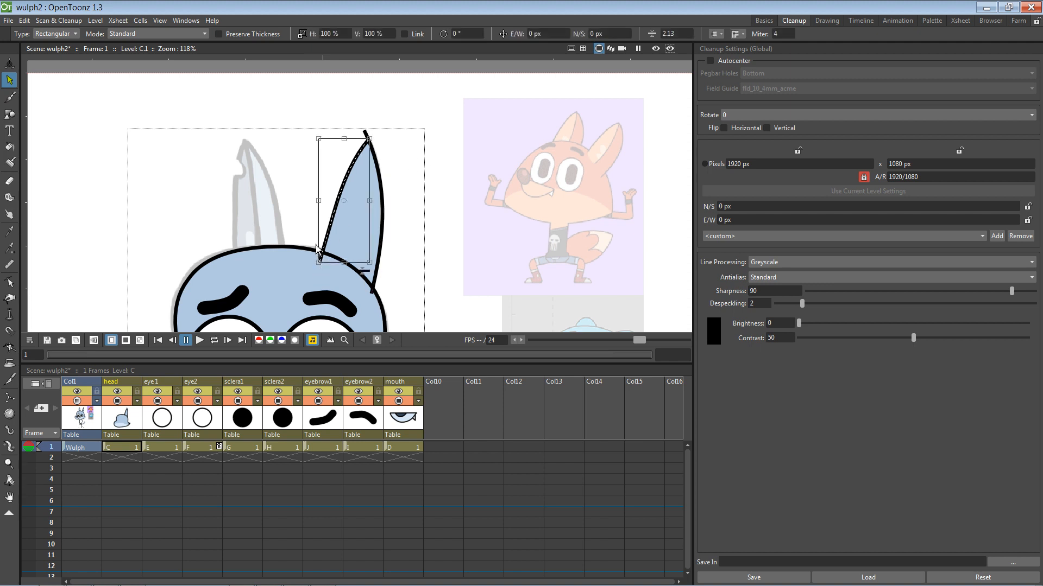
pyautogui.scroll(4, 317, 249)
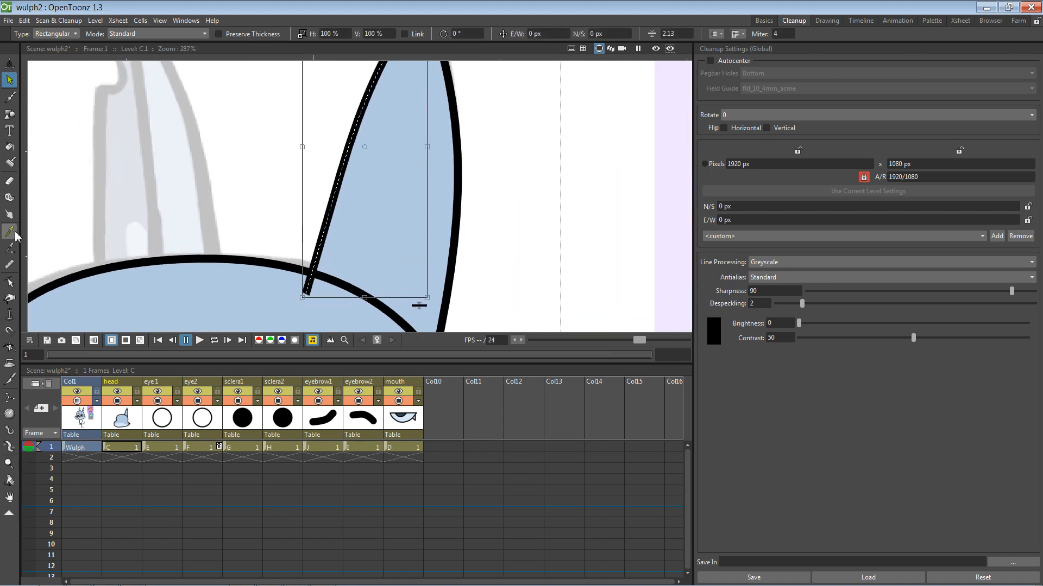
pyautogui.click(9, 380)
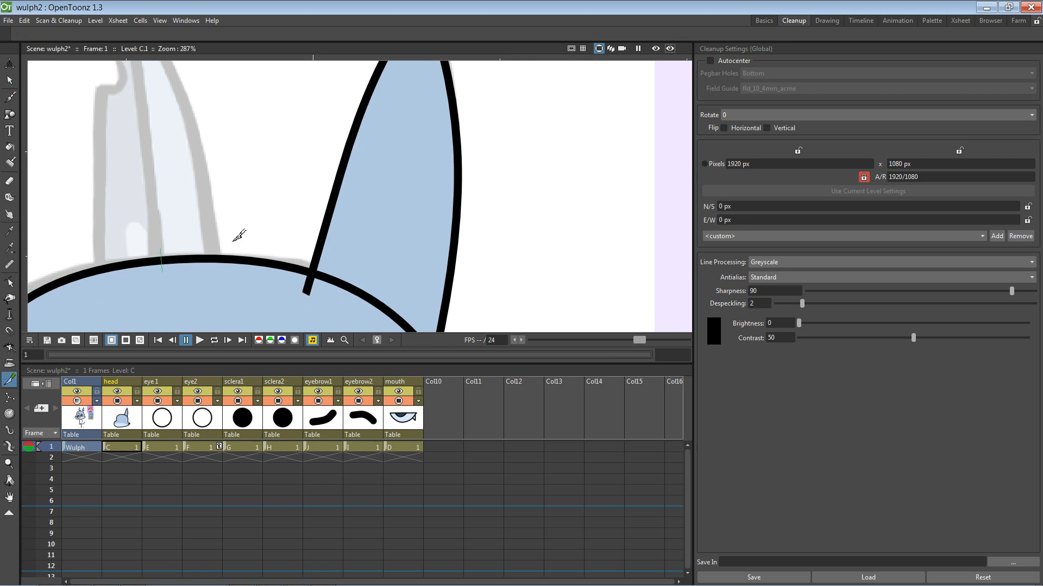
pyautogui.click(313, 289)
pyautogui.moveTo(384, 281); pyautogui.dragTo(324, 201)
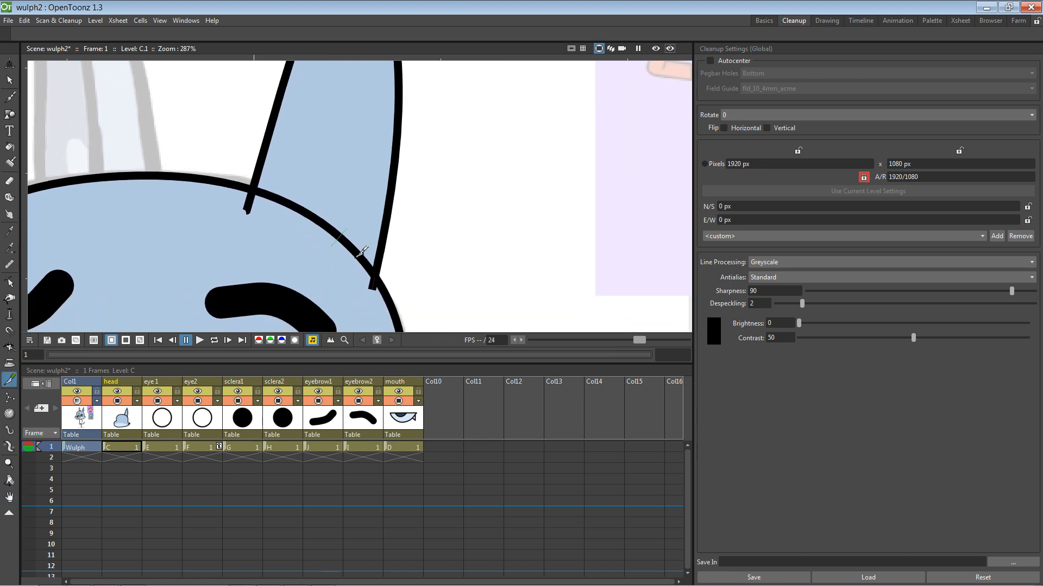
pyautogui.click(10, 80)
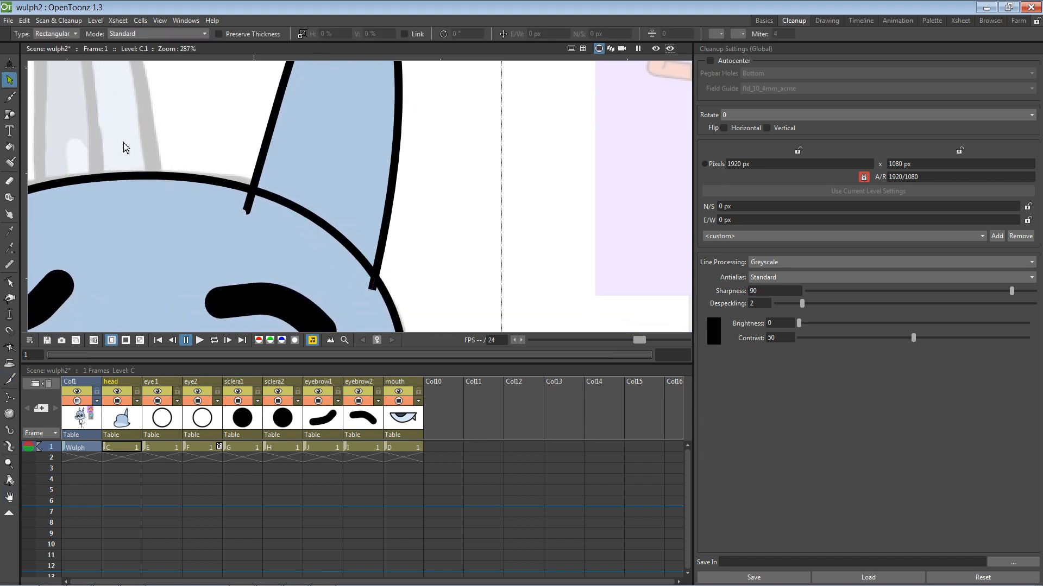
pyautogui.click(251, 211)
pyautogui.press('Delete')
# Step: Delete the small stray stroke at the ear tip so the outline meets in a point
pyautogui.press('space')
pyautogui.moveTo(432, 168); pyautogui.dragTo(417, 324)
pyautogui.moveTo(421, 239); pyautogui.dragTo(416, 303)
pyautogui.click(345, 141)
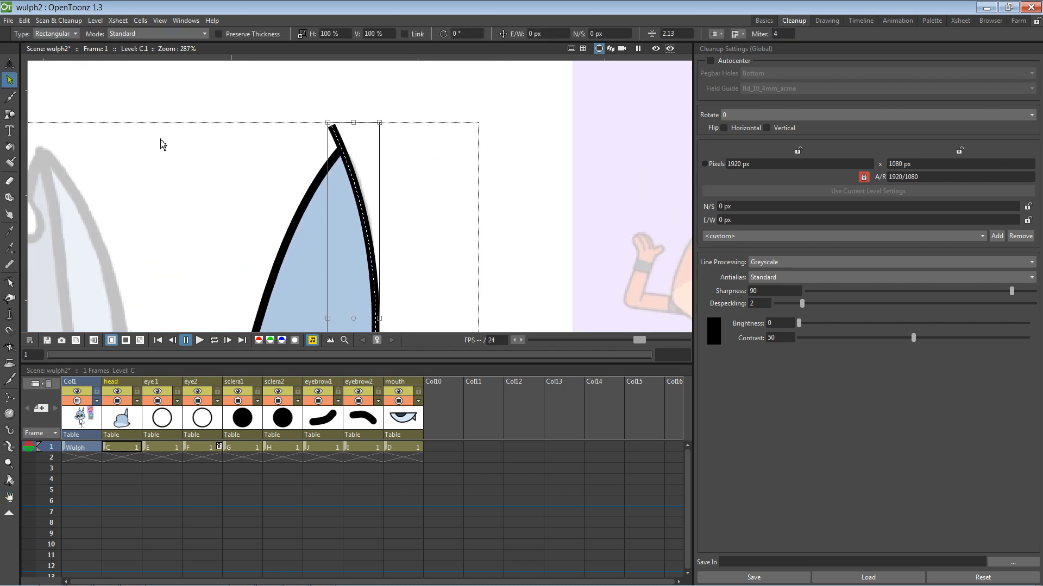
pyautogui.click(10, 379)
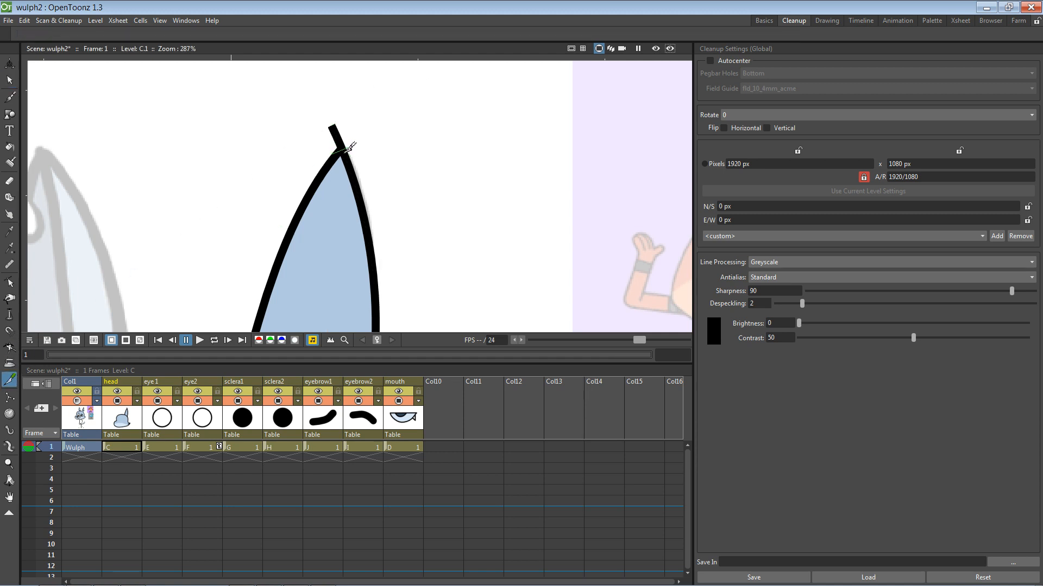
pyautogui.click(10, 80)
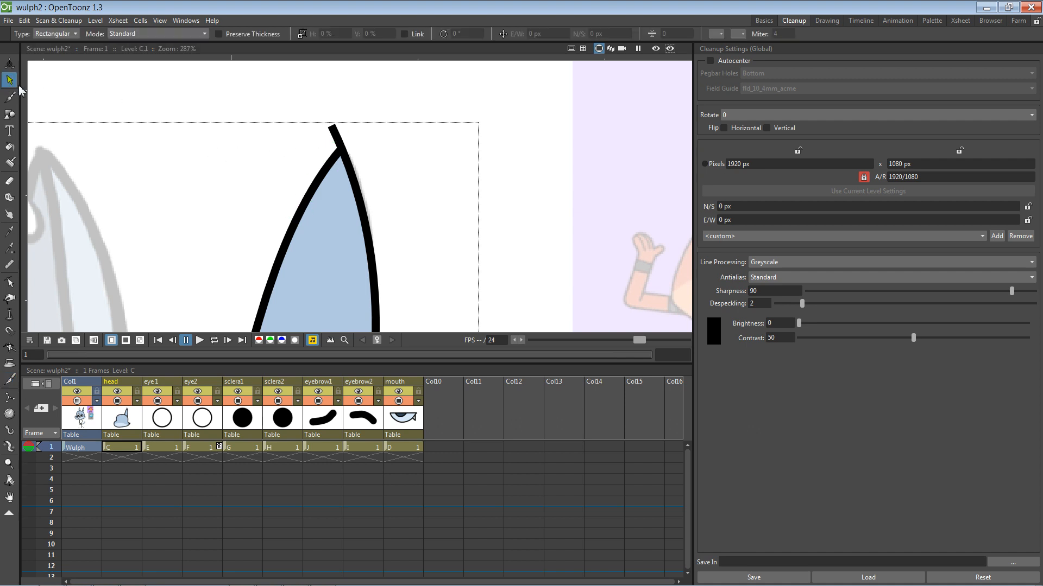
pyautogui.click(342, 133)
pyautogui.press('Delete')
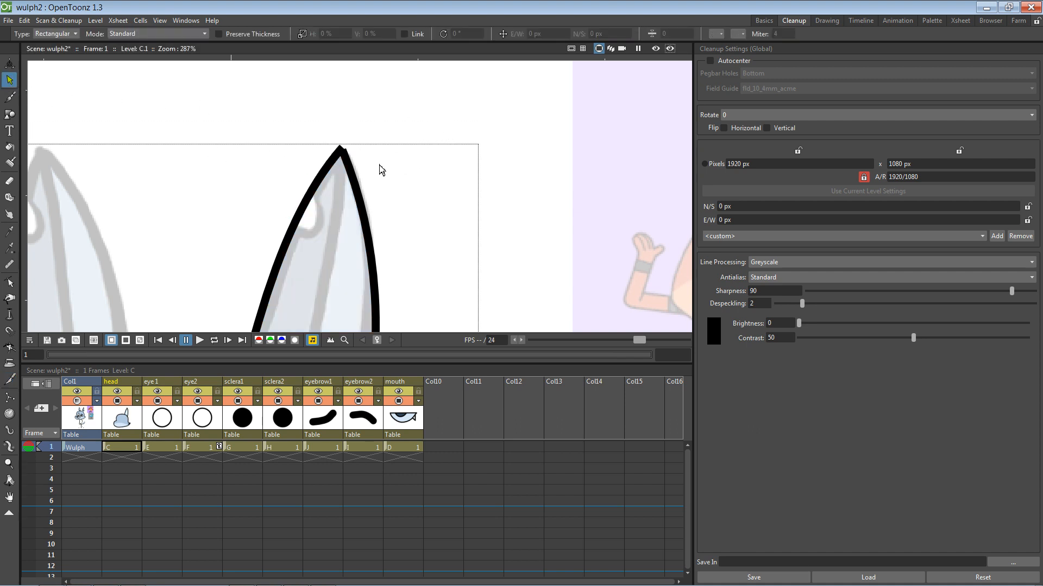
pyautogui.hotkey('ctrl', 'z')
pyautogui.click(345, 144)
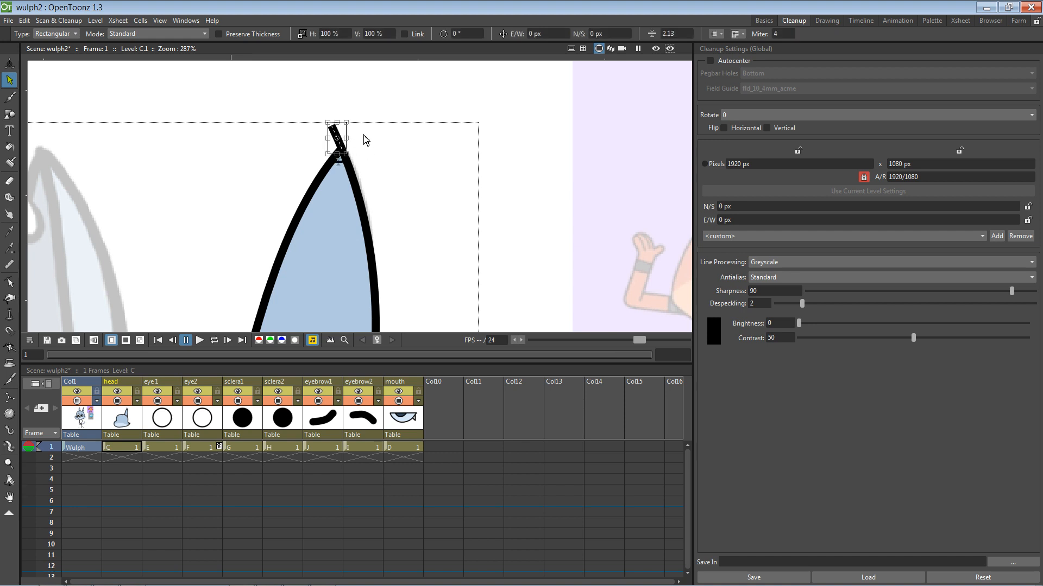
pyautogui.press('Delete')
pyautogui.click(352, 161)
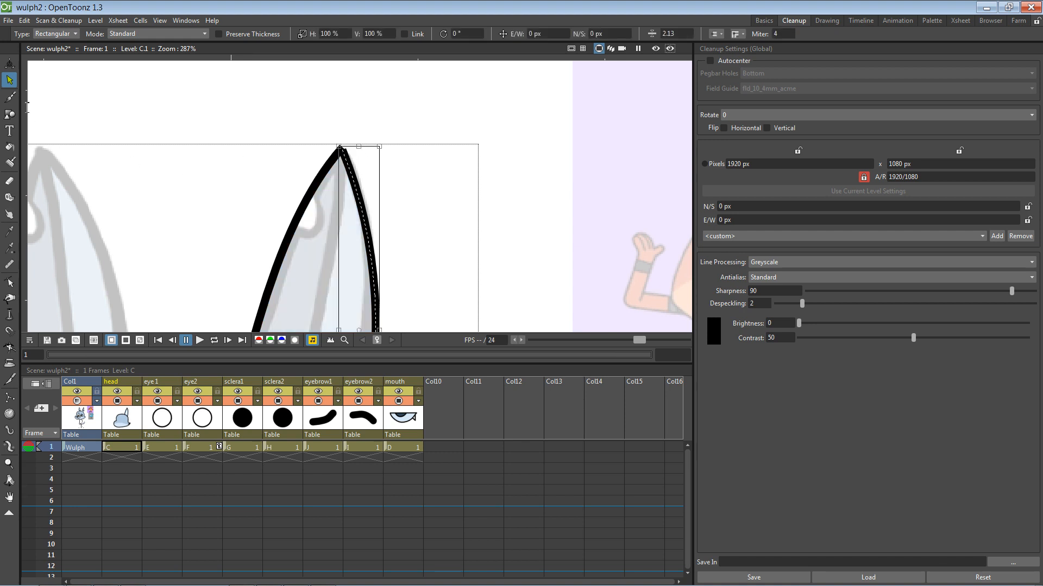
pyautogui.click(10, 298)
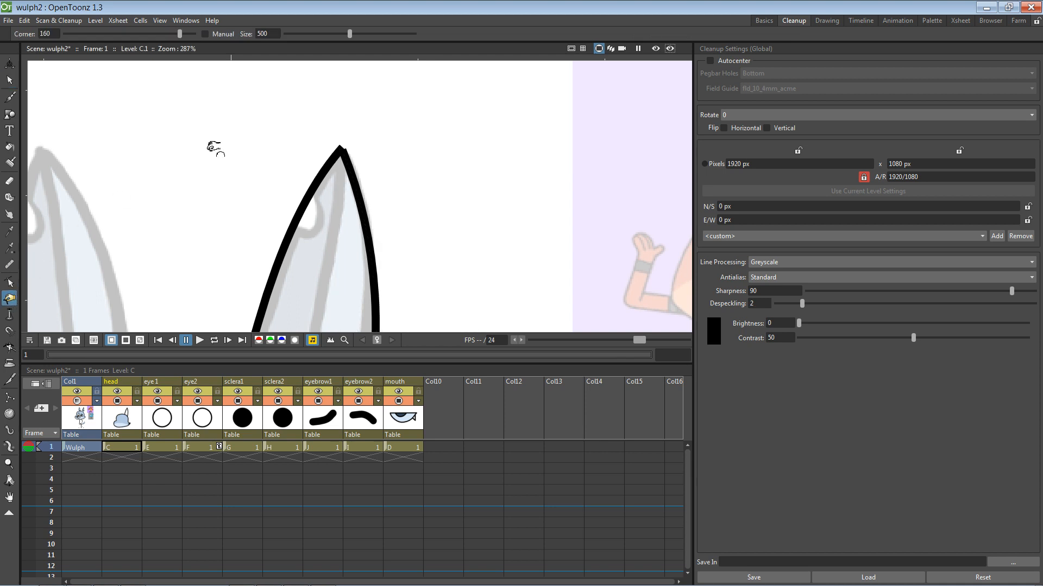
pyautogui.click(9, 282)
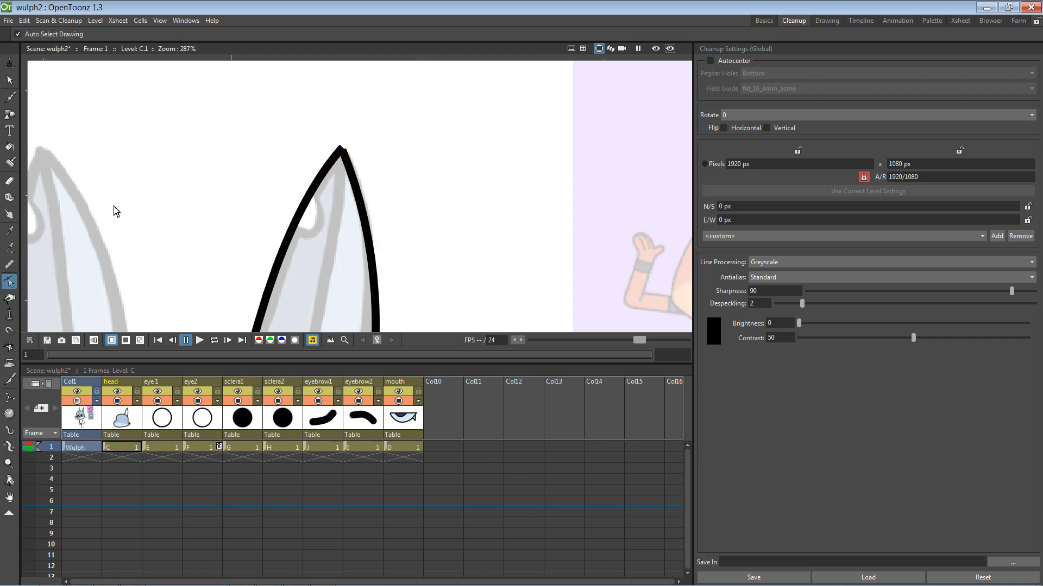
pyautogui.click(343, 150)
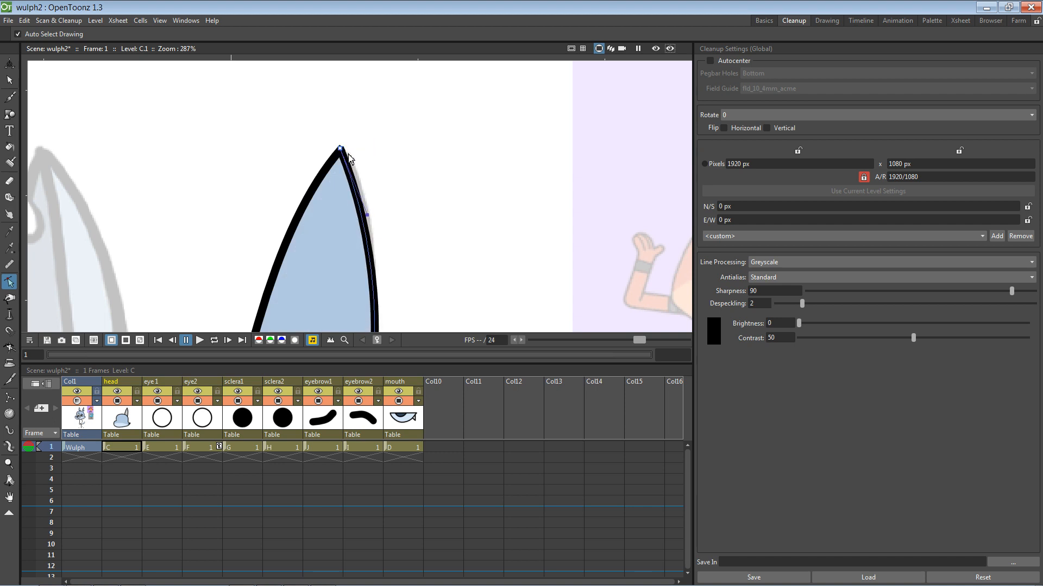
pyautogui.press('space')
pyautogui.moveTo(392, 155); pyautogui.dragTo(350, 133)
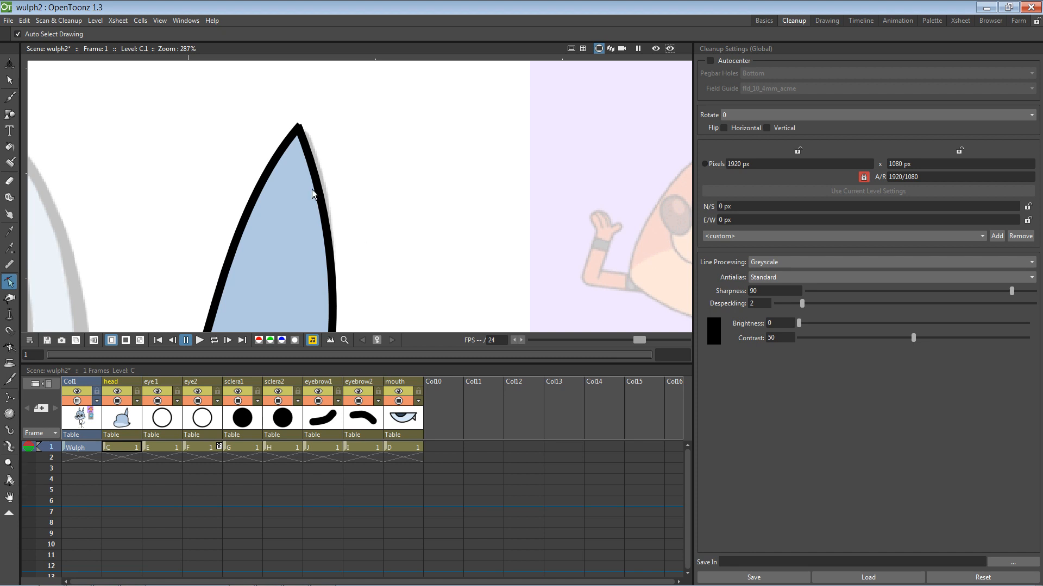
pyautogui.moveTo(302, 133)
pyautogui.mouseDown()
pyautogui.moveTo(320, 134)
pyautogui.moveTo(302, 130)
pyautogui.mouseUp()
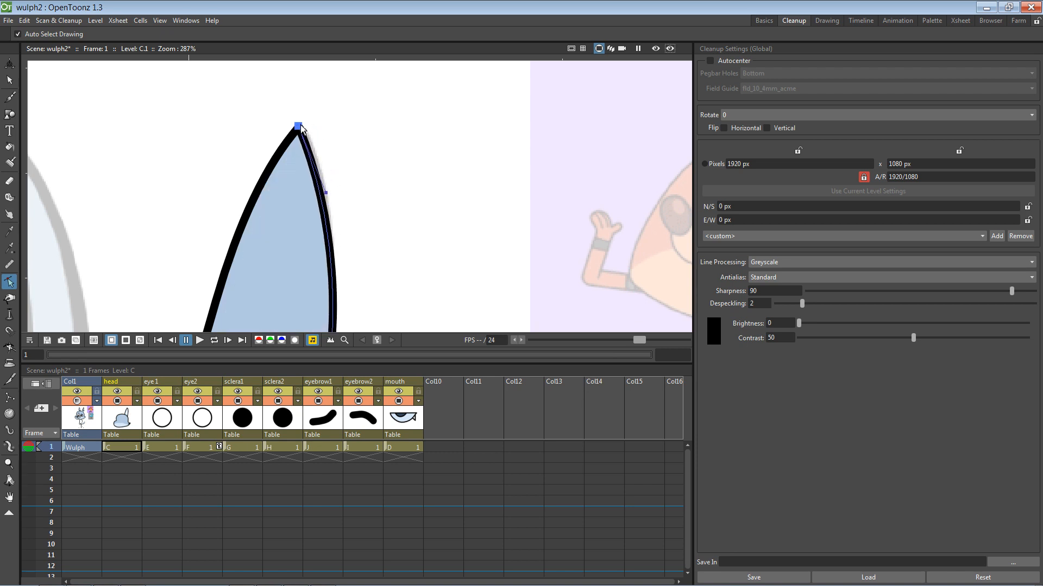
pyautogui.click(336, 136)
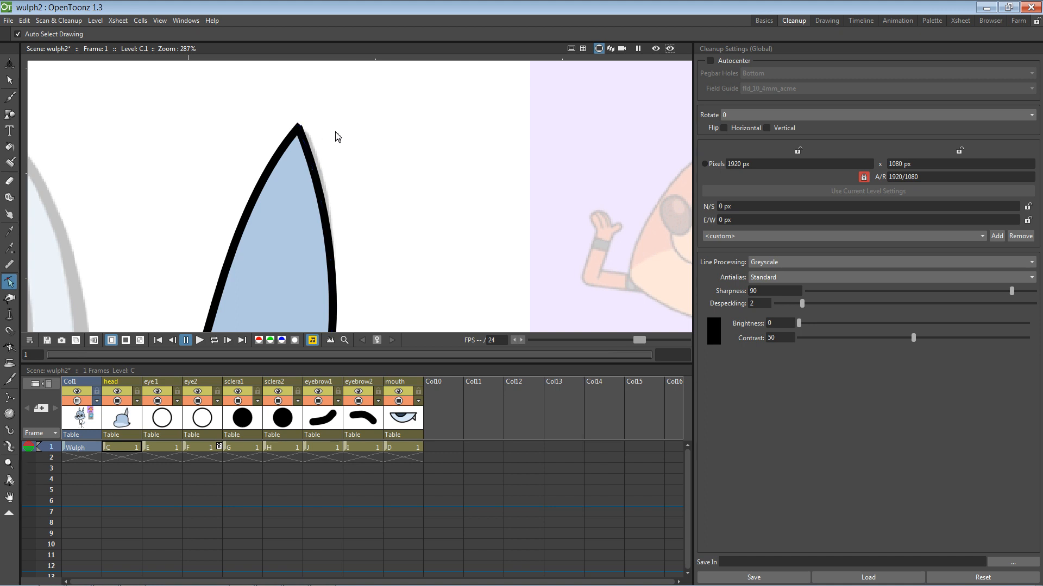
pyautogui.click(301, 131)
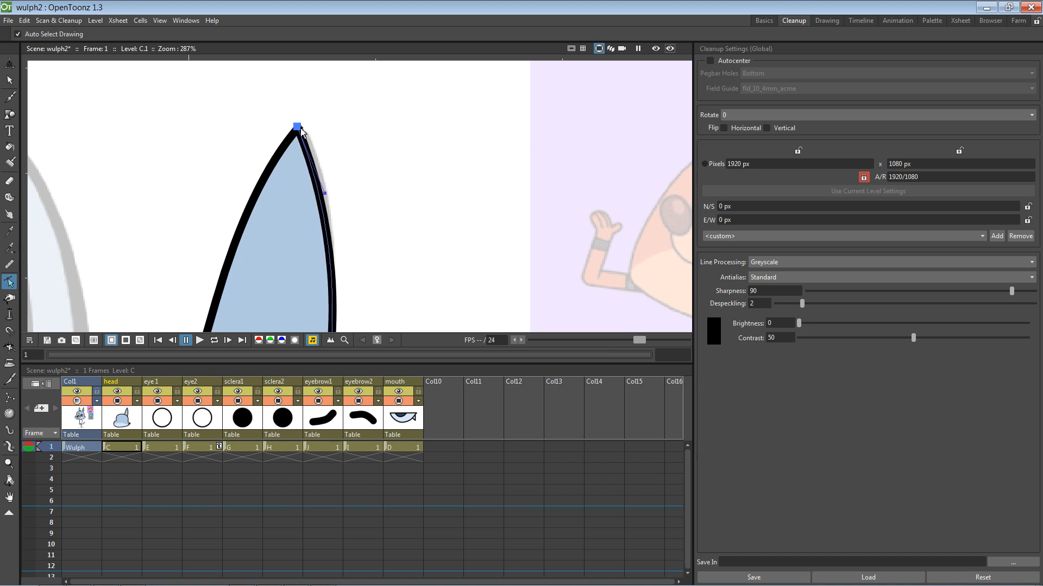
pyautogui.click(9, 79)
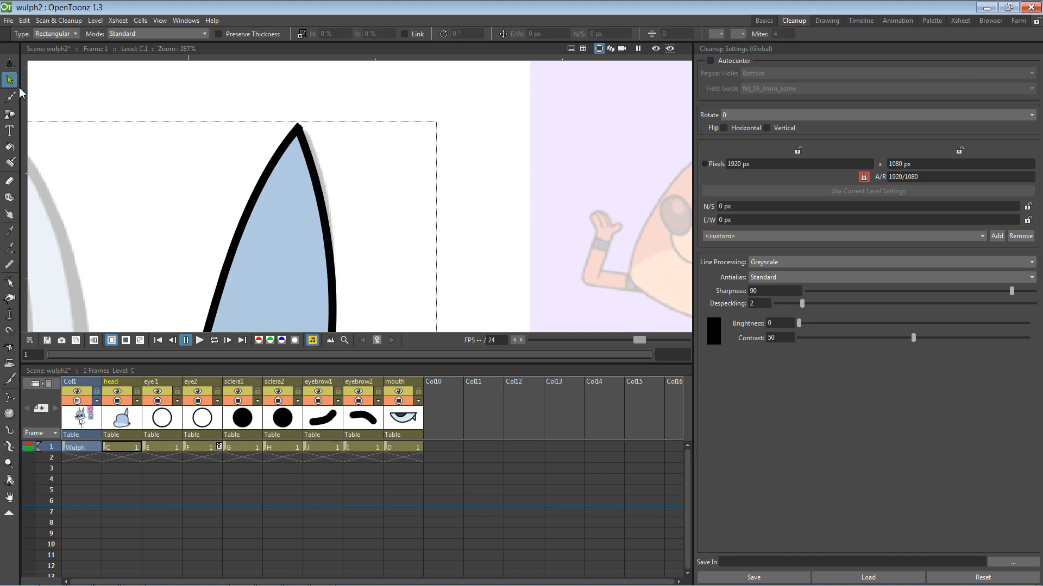
pyautogui.click(718, 34)
pyautogui.click(307, 135)
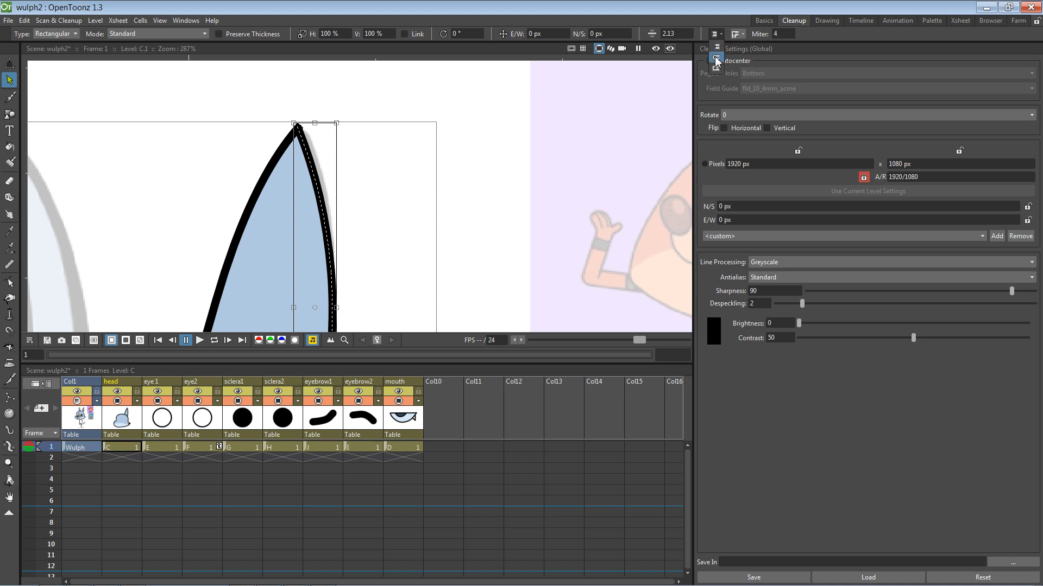
pyautogui.click(466, 153)
pyautogui.click(292, 146)
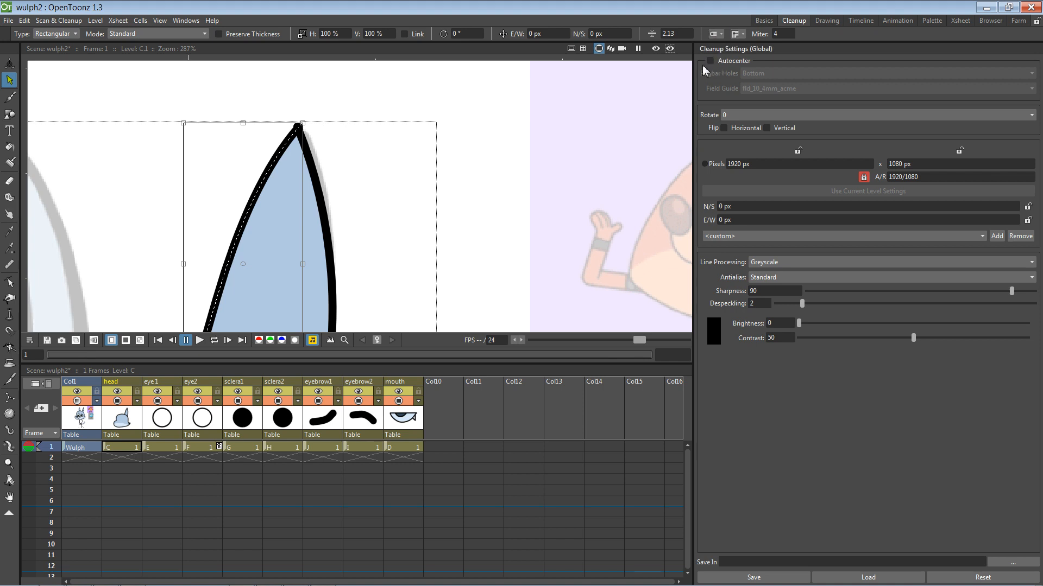
pyautogui.click(475, 168)
pyautogui.click(300, 137)
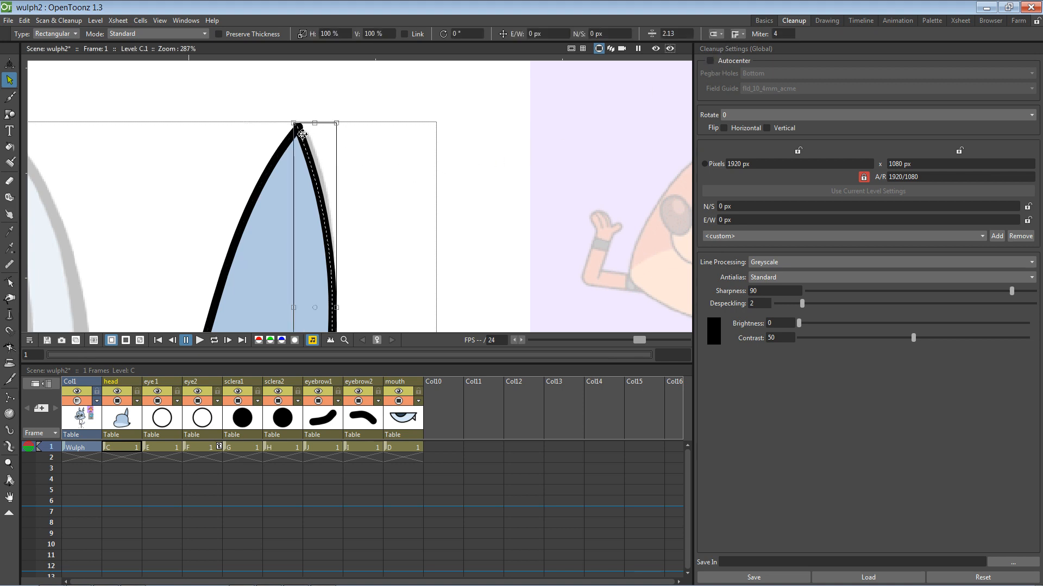
pyautogui.click(10, 282)
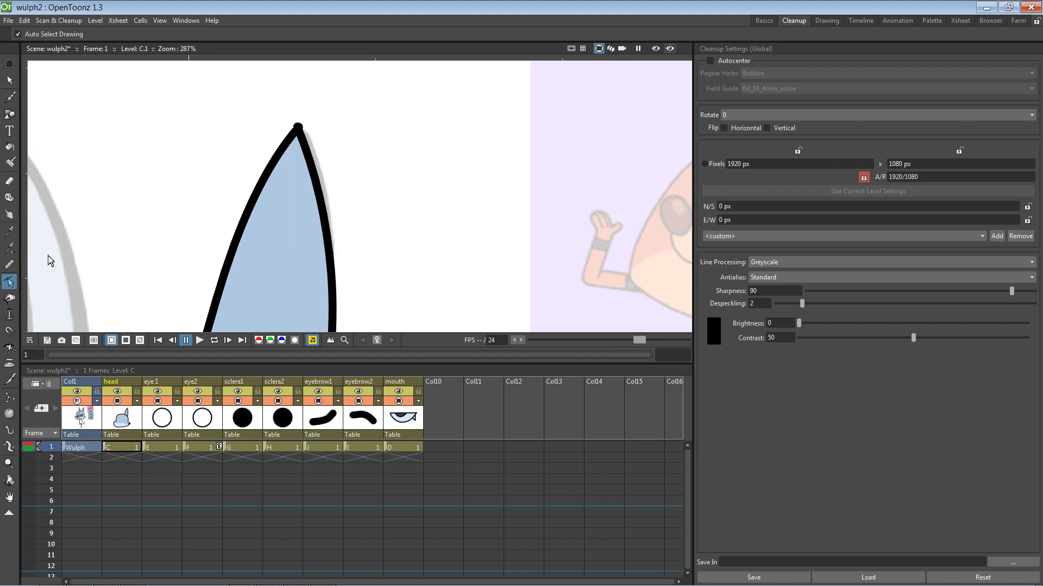
pyautogui.click(302, 133)
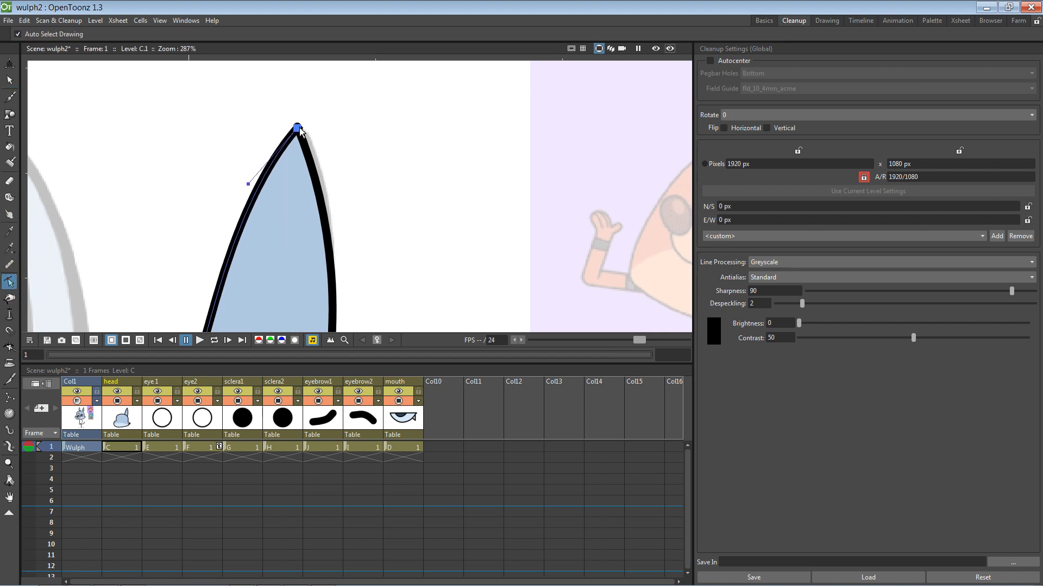
pyautogui.click(342, 116)
pyautogui.click(298, 127)
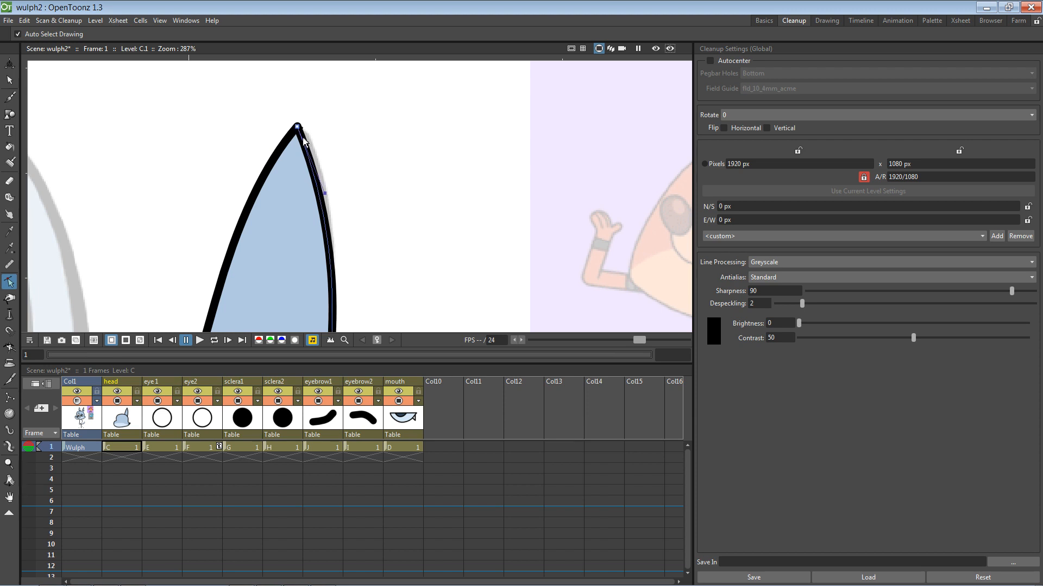
pyautogui.click(341, 130)
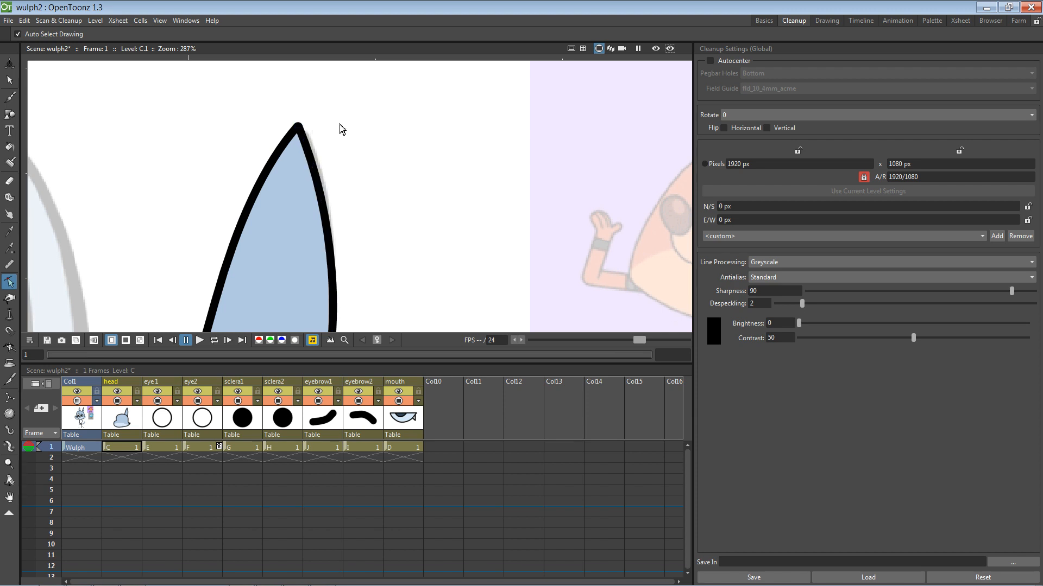
# Step: Frame the head and ears, then save the scene with Ctrl+S
pyautogui.scroll(-8, 402, 201)
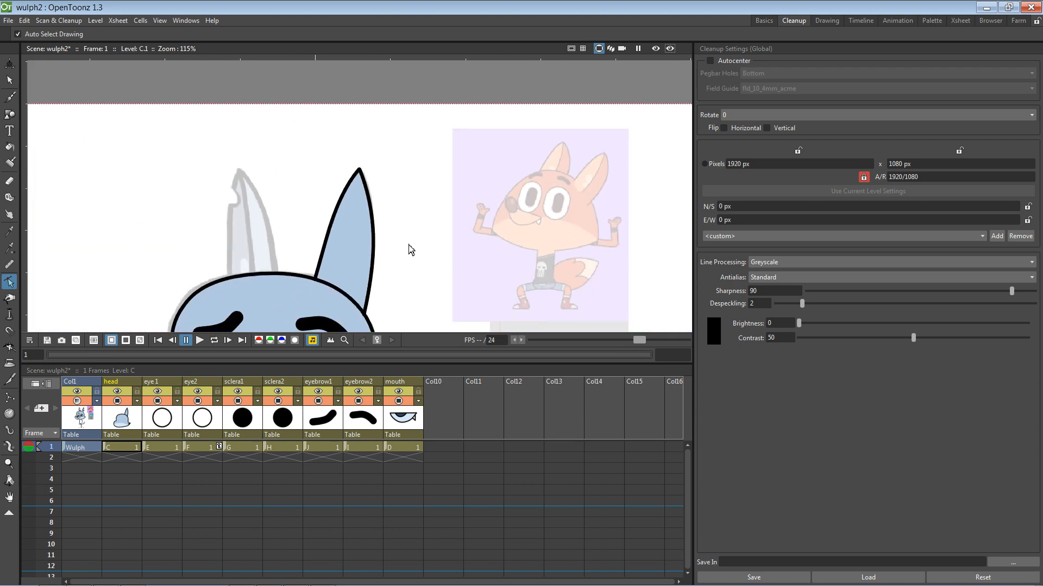
pyautogui.press('space')
pyautogui.moveTo(410, 261)
pyautogui.mouseDown()
pyautogui.moveTo(405, 174)
pyautogui.moveTo(431, 216)
pyautogui.moveTo(445, 204)
pyautogui.mouseUp()
pyautogui.hotkey('ctrl', 's')
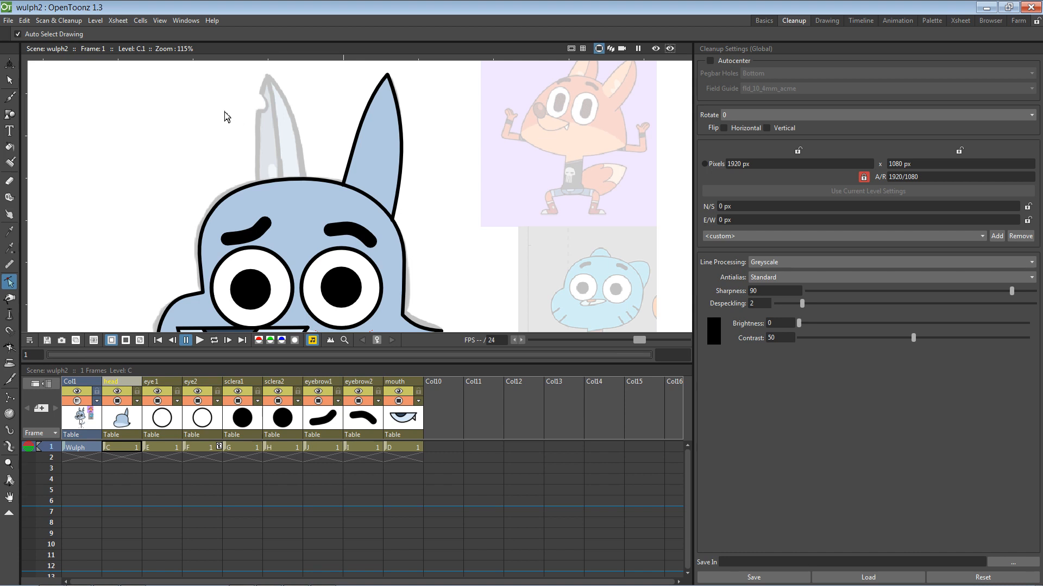
# Step: Select both strokes of the blue right ear and delete them
pyautogui.click(9, 80)
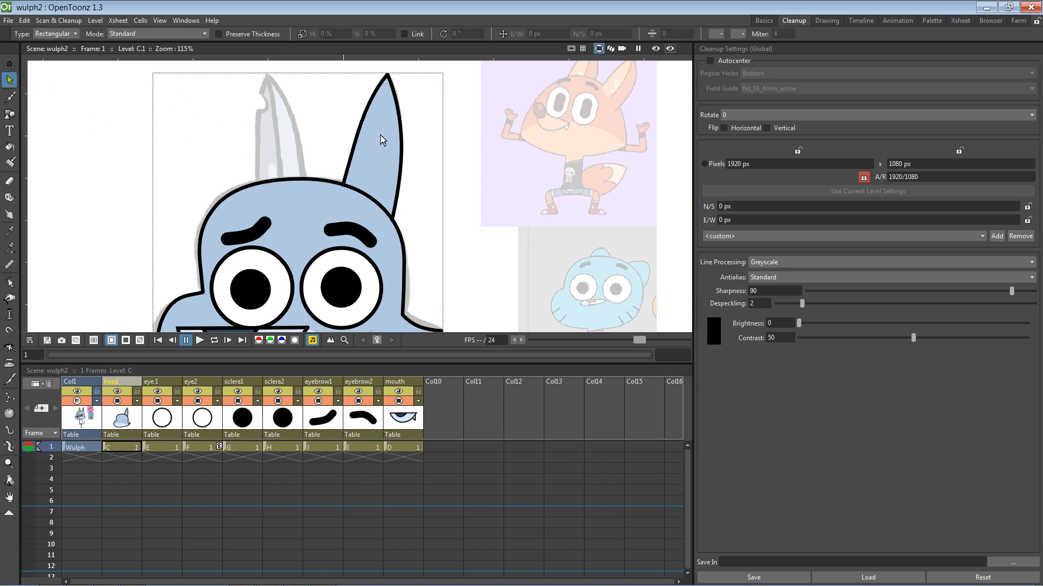
pyautogui.click(368, 128)
pyautogui.keyDown('shift'); pyautogui.click(403, 142); pyautogui.keyUp('shift')
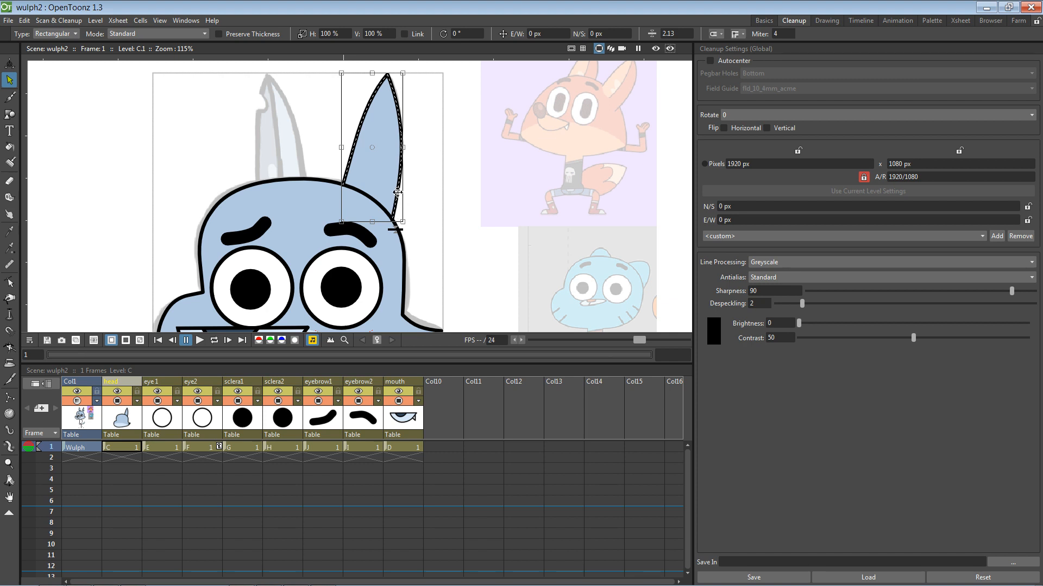
pyautogui.press('Delete')
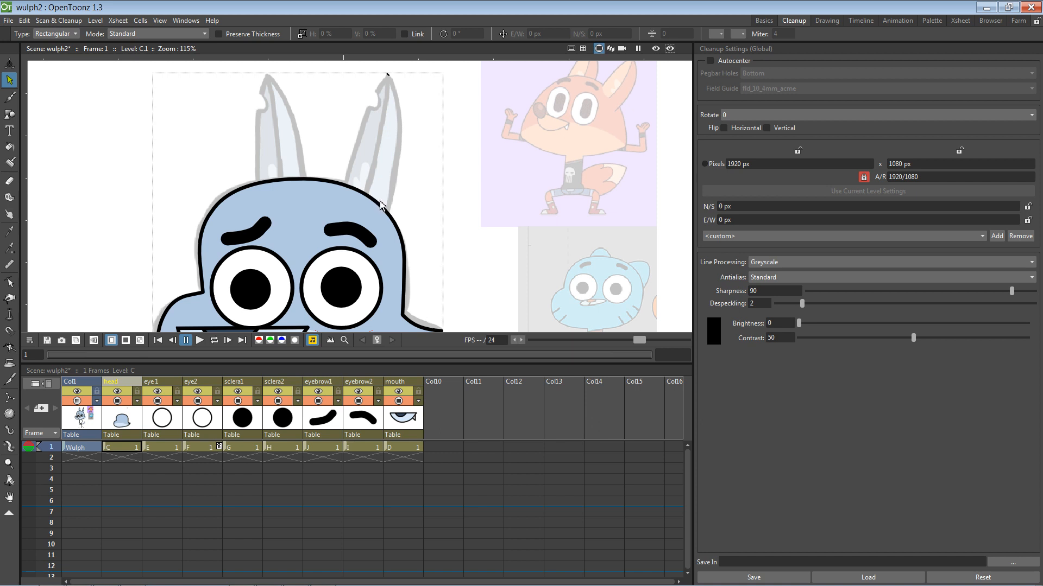
pyautogui.click(445, 408)
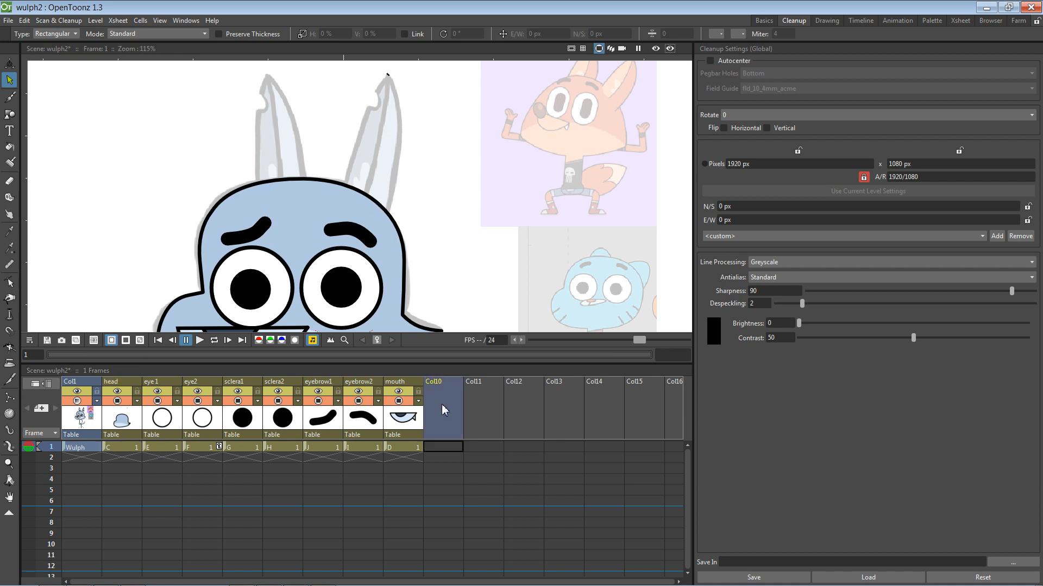
pyautogui.rightClick(440, 402)
pyautogui.press('Escape')
pyautogui.click(9, 98)
pyautogui.moveTo(113, 114); pyautogui.dragTo(142, 139)
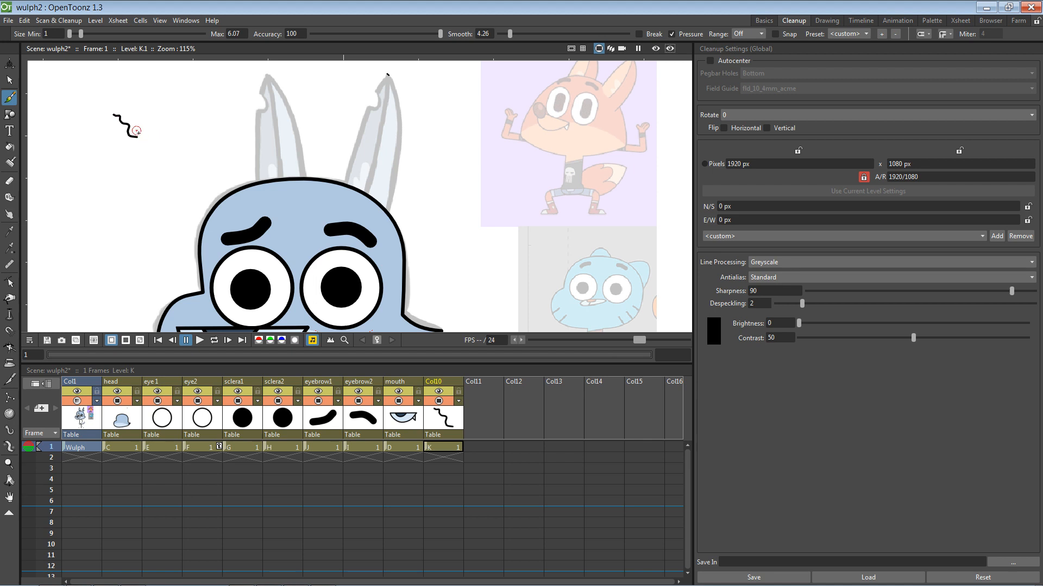
pyautogui.hotkey('ctrl', 'z')
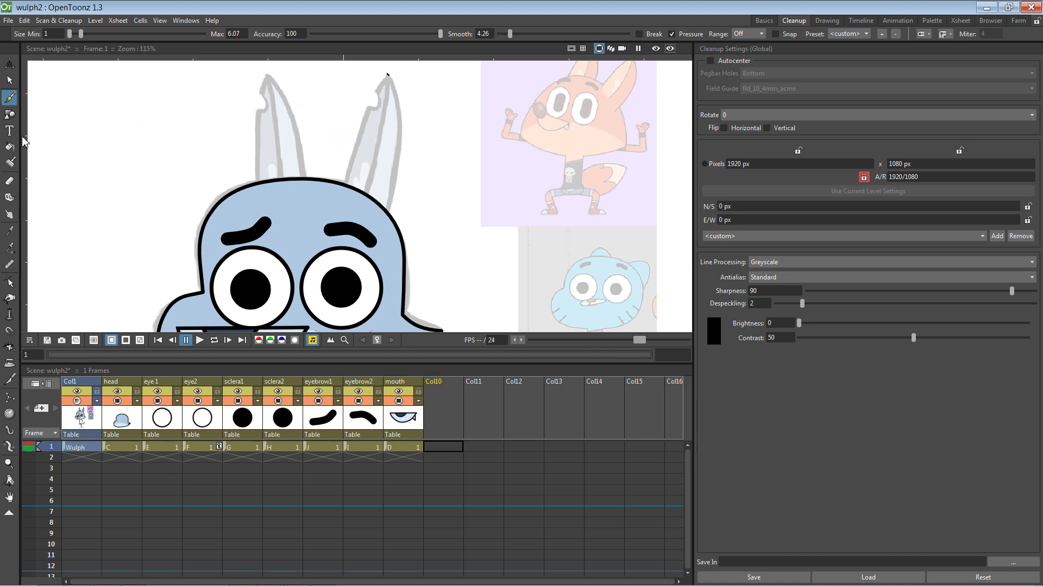
pyautogui.click(121, 447)
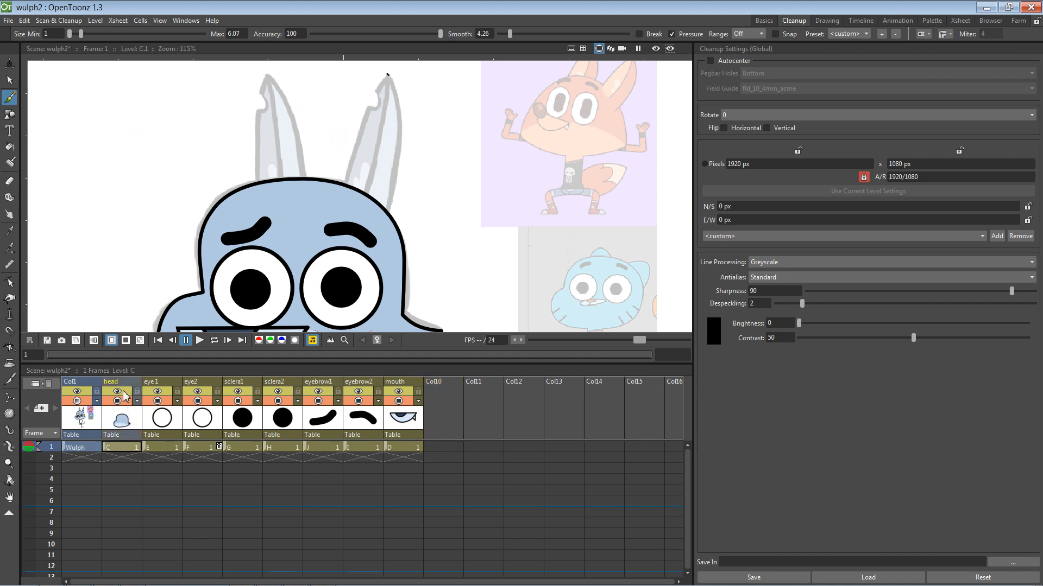
# Step: Undo the deletion to restore the blue right ear and show its control points
pyautogui.hotkey('ctrl', 'z')
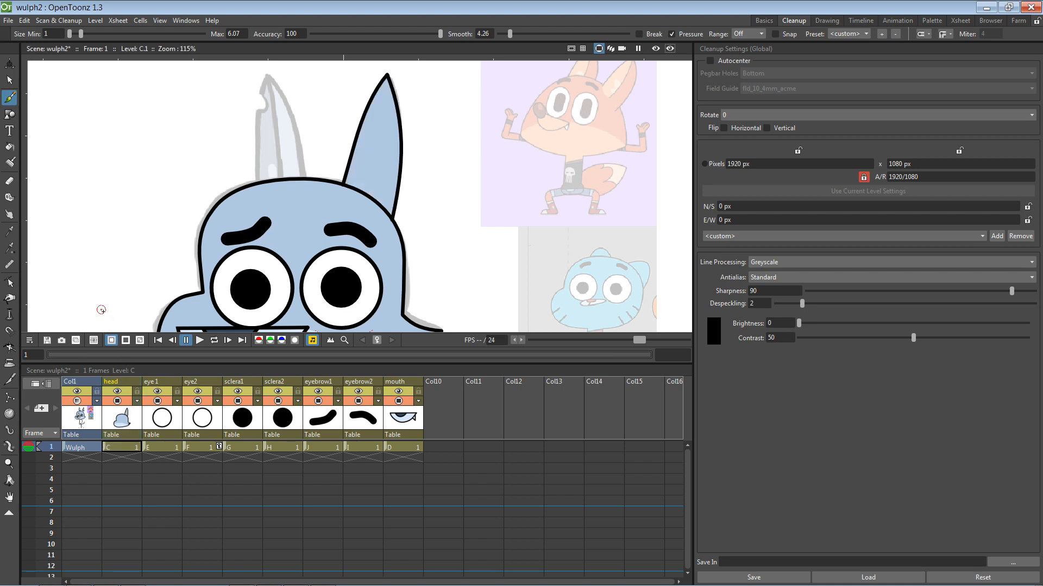
pyautogui.press('s')
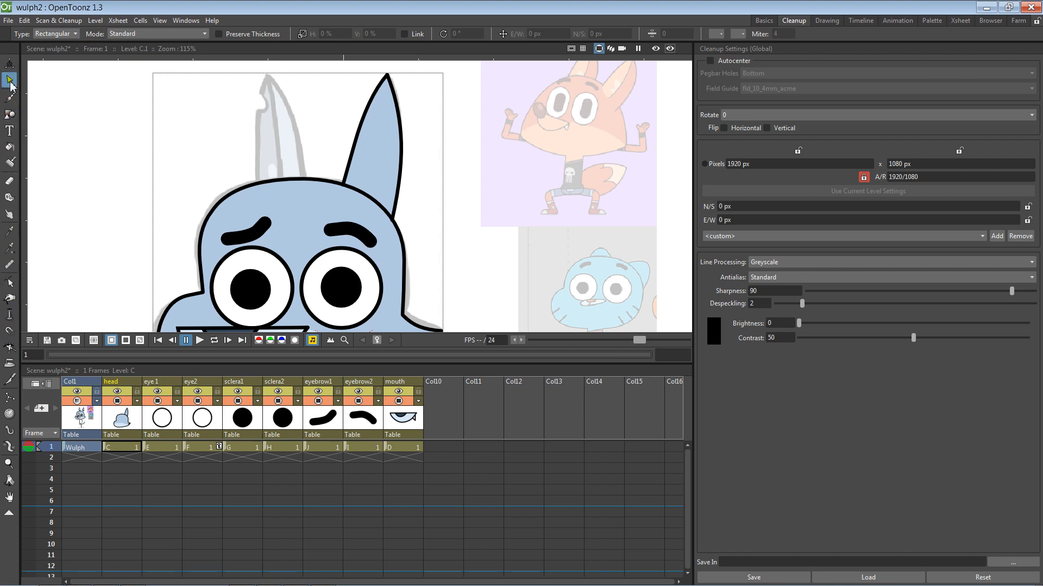
pyautogui.click(9, 282)
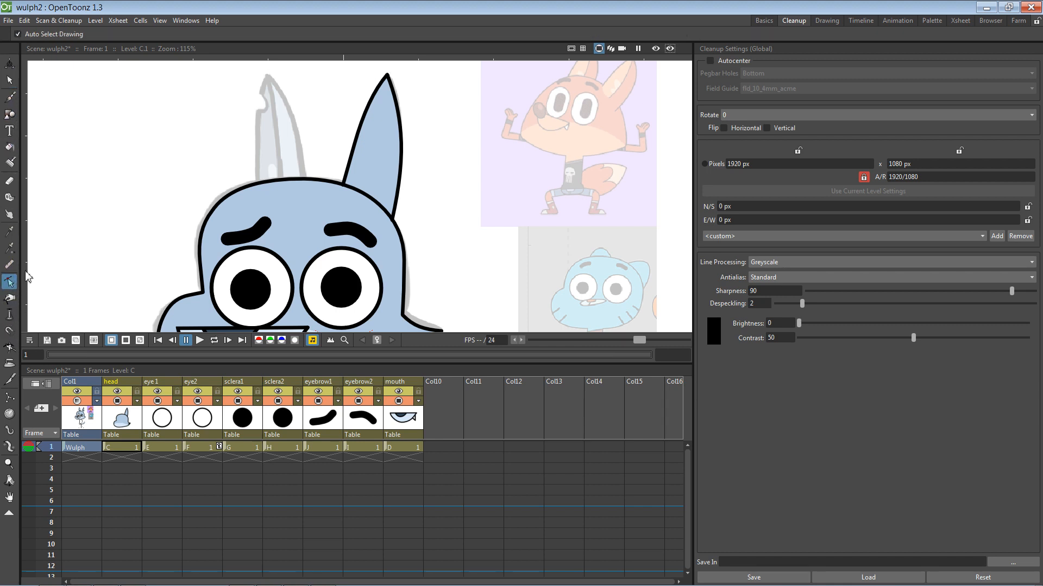
pyautogui.click(383, 86)
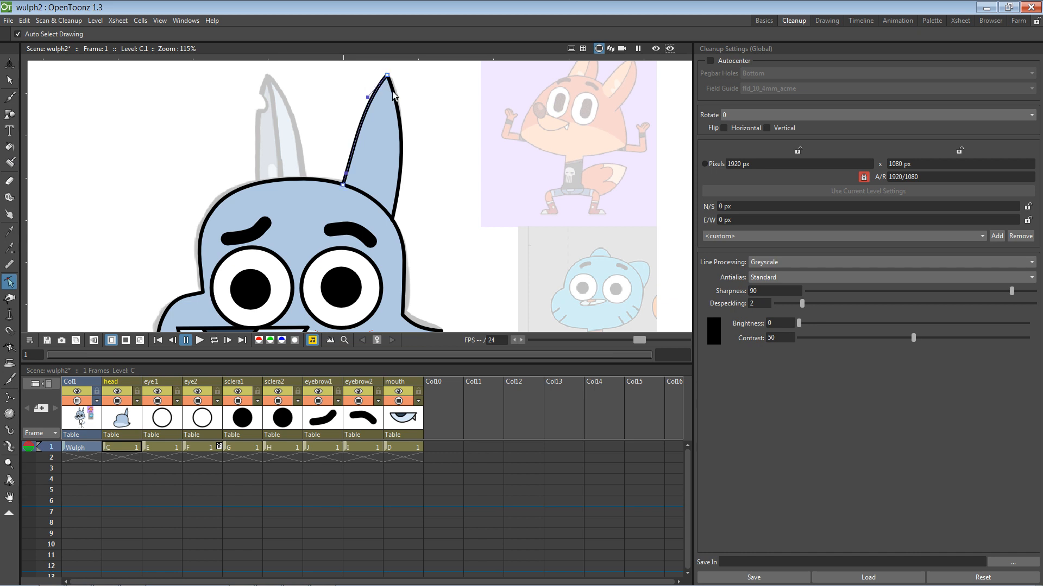
# Step: Inspect the control points of both ear outline strokes, then select the outline stroke
pyautogui.moveTo(327, 69)
pyautogui.mouseDown()
pyautogui.moveTo(384, 121)
pyautogui.moveTo(452, 238)
pyautogui.mouseUp()
pyautogui.click(402, 171)
pyautogui.click(365, 126)
pyautogui.click(365, 131)
pyautogui.click(404, 149)
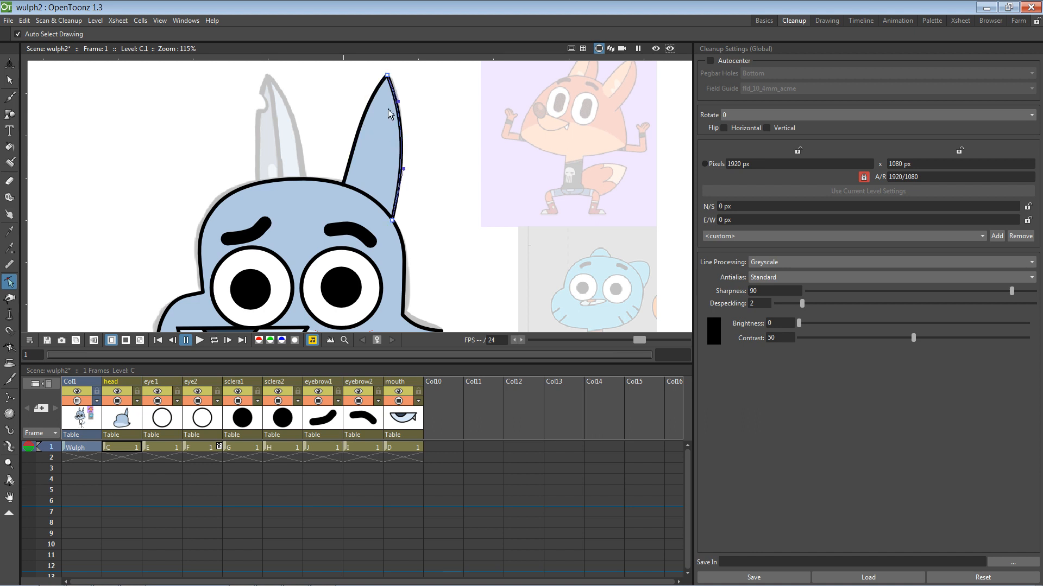
pyautogui.click(377, 96)
pyautogui.click(9, 79)
pyautogui.click(359, 140)
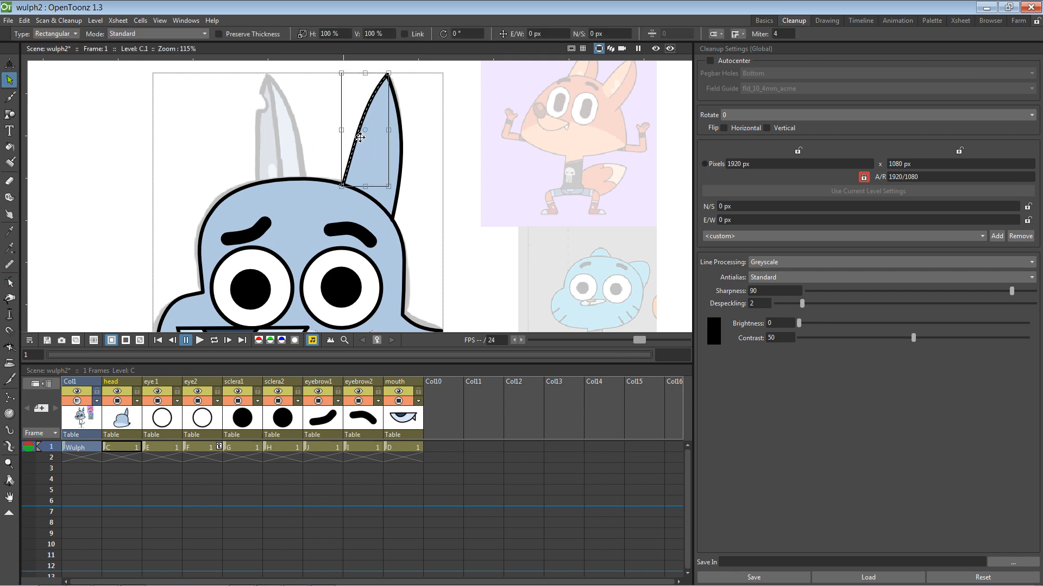
# Step: Select both blue ear edge strokes in the head column and delete them
pyautogui.click(405, 152)
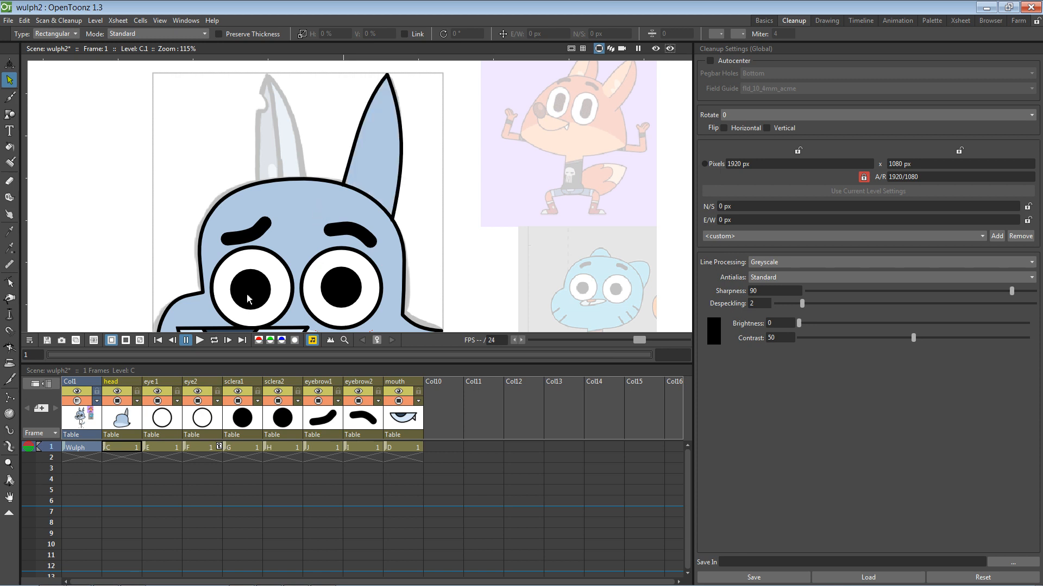
pyautogui.click(429, 415)
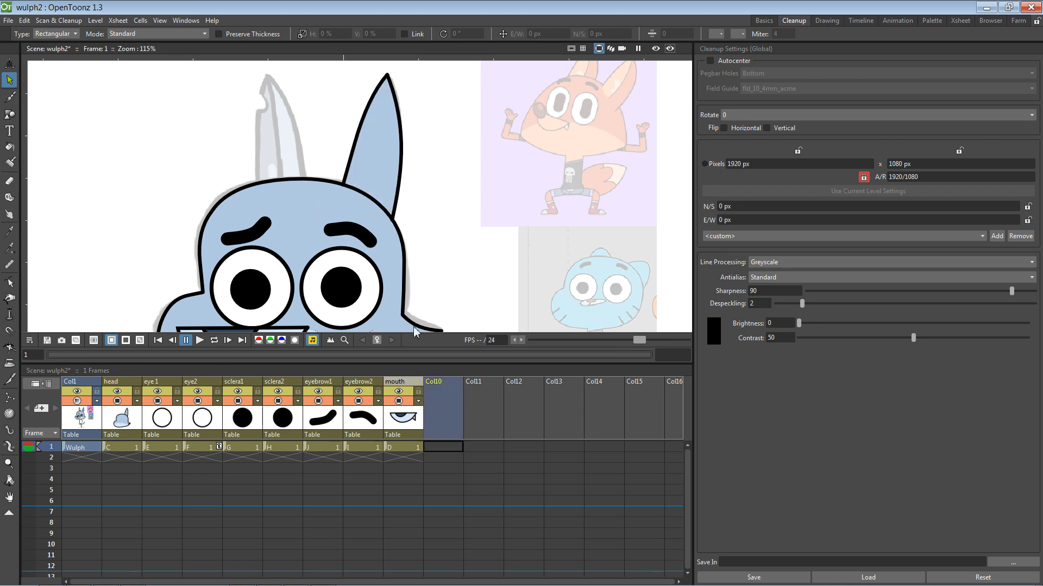
pyautogui.click(131, 436)
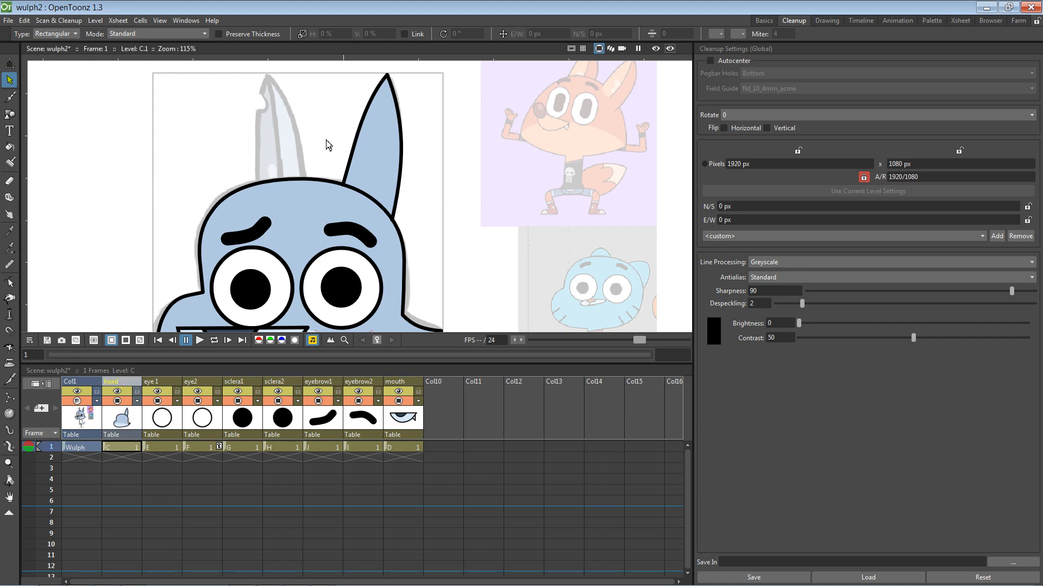
pyautogui.click(358, 134)
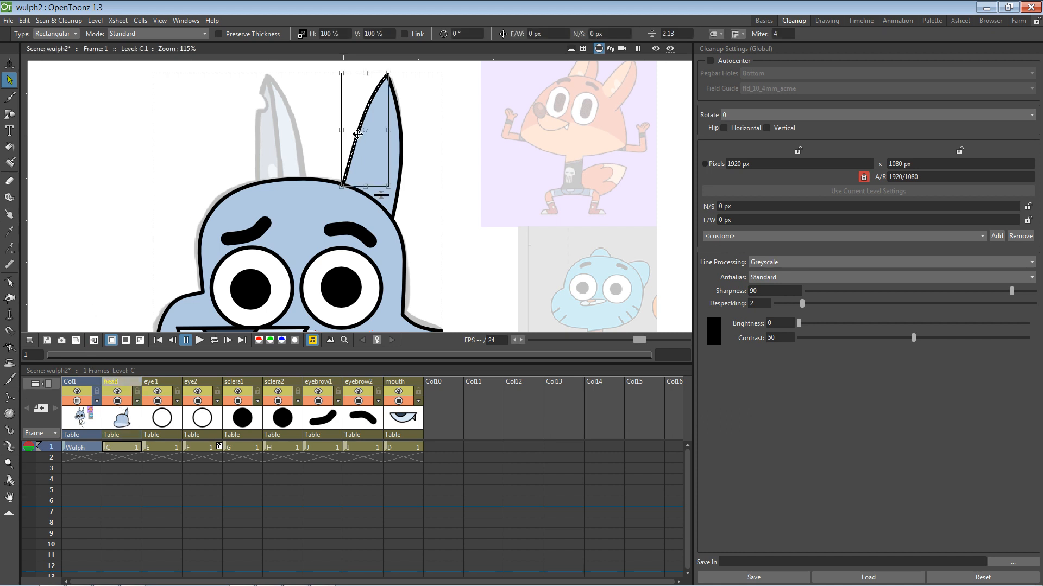
pyautogui.keyDown('shift'); pyautogui.click(402, 155); pyautogui.keyUp('shift')
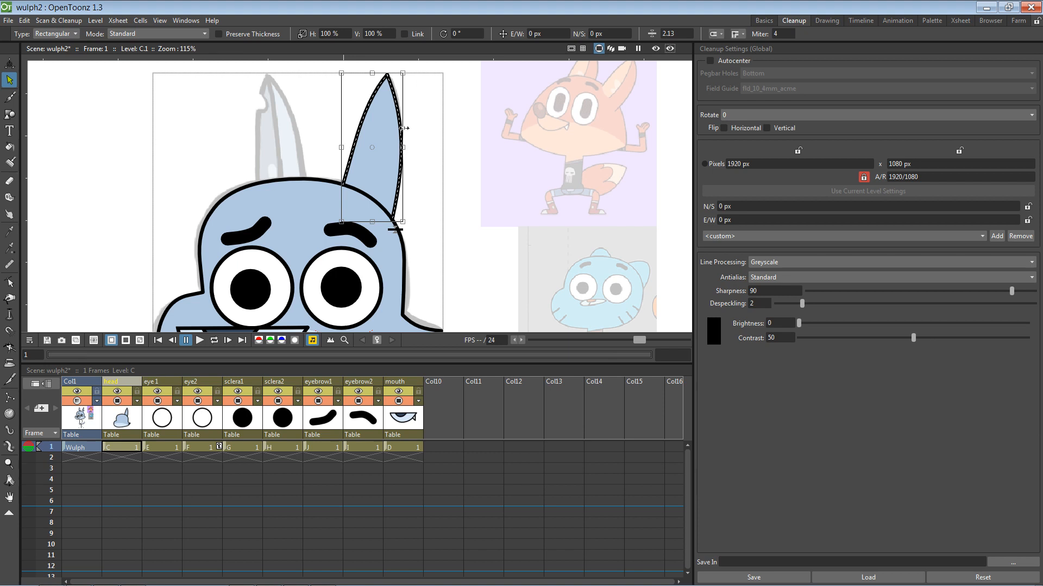
pyautogui.press('Delete')
# Step: Delete the leftover ear-tip stroke and select the empty Col10 column
pyautogui.click(388, 73)
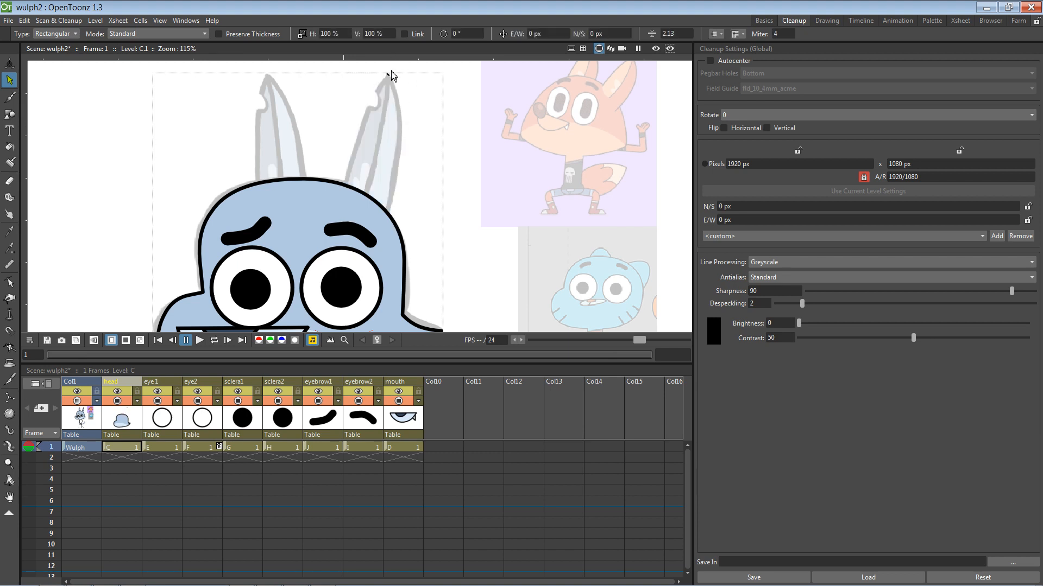
pyautogui.press('Delete')
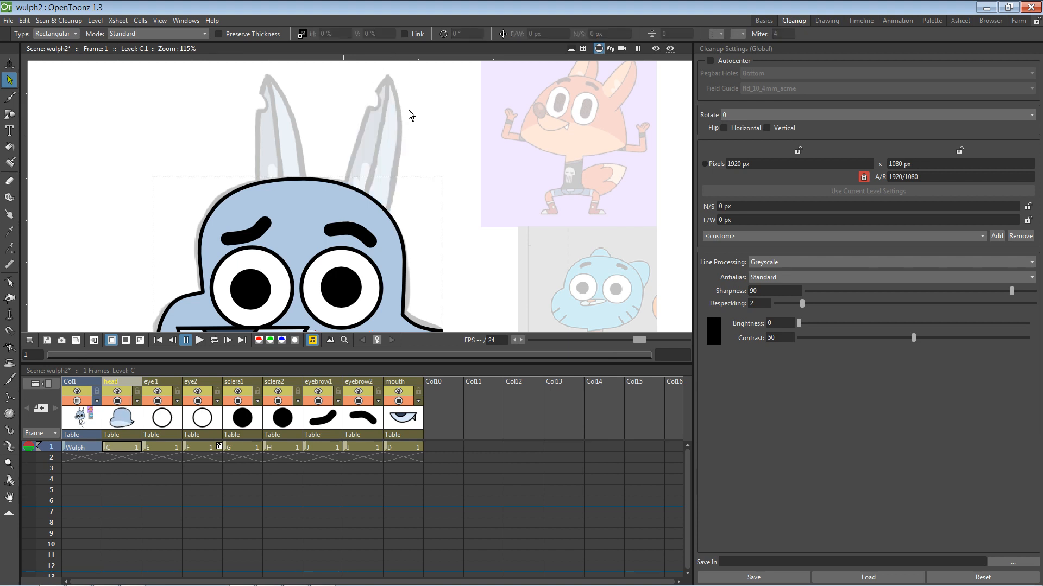
pyautogui.click(449, 425)
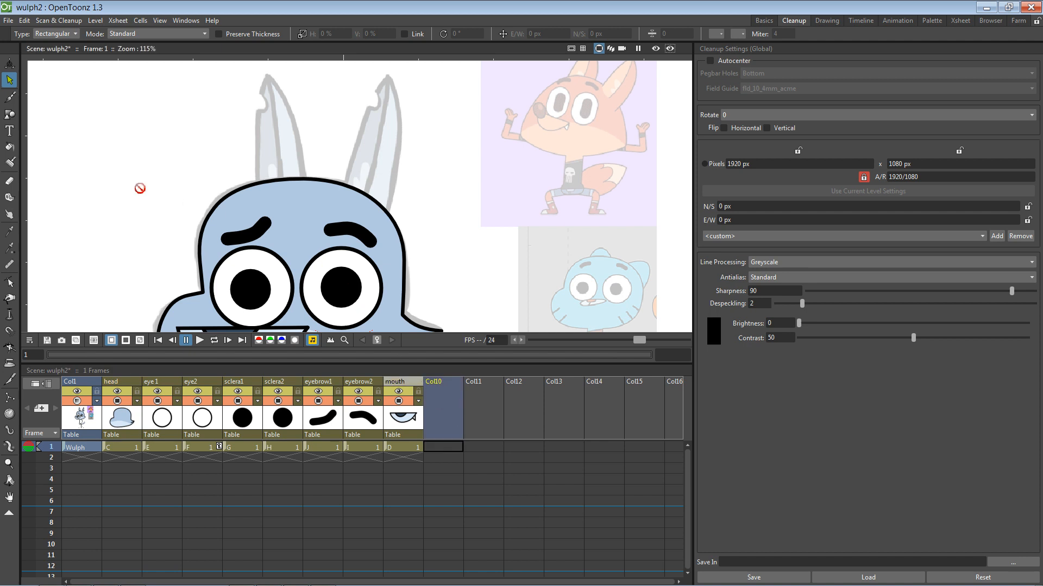
# Step: Draw a pointed Polyline outline over the right sketch ear in Col10
pyautogui.click(9, 113)
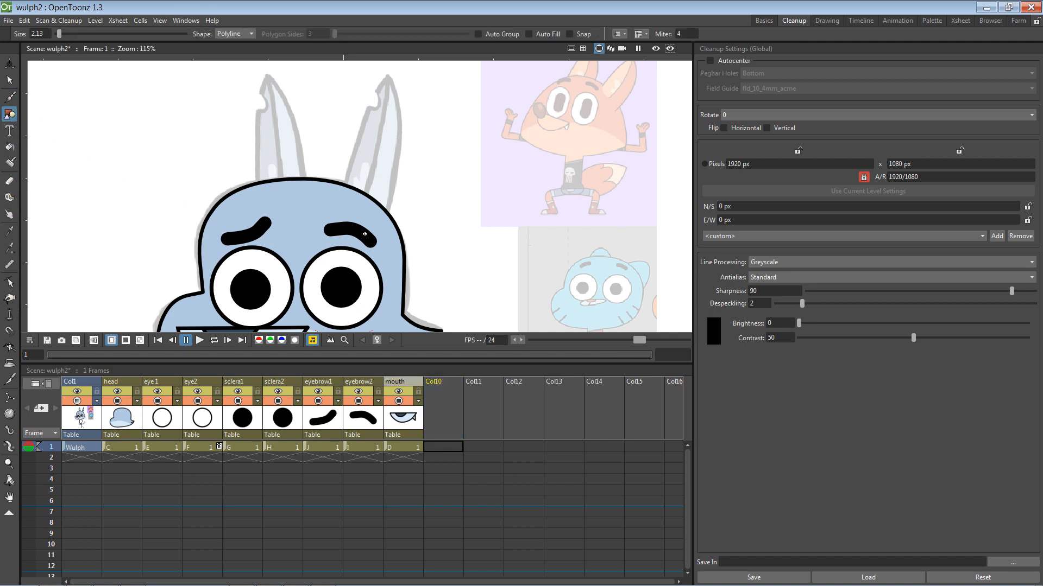
pyautogui.press('space')
pyautogui.moveTo(356, 238); pyautogui.dragTo(324, 278)
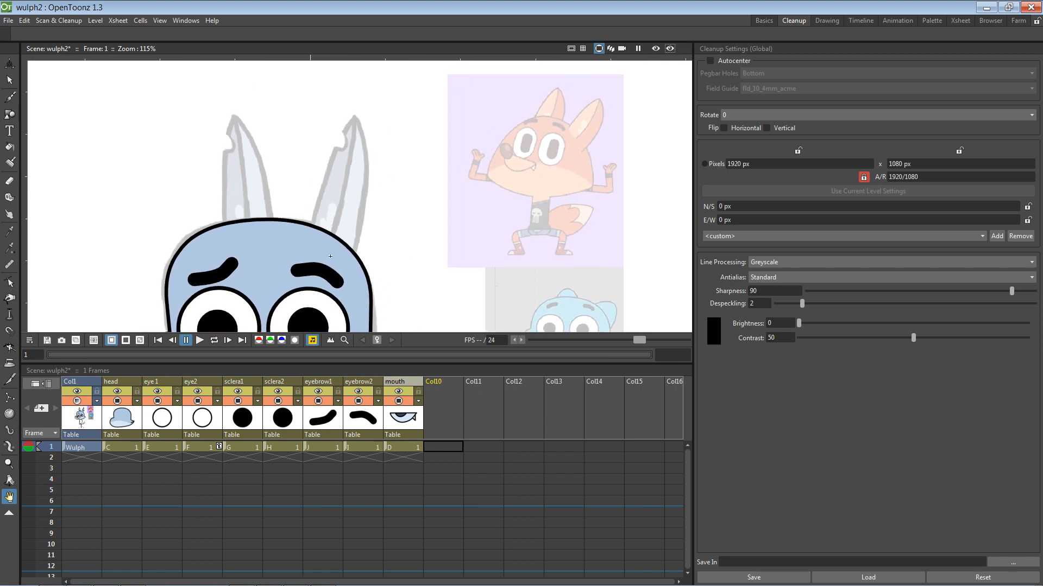
pyautogui.click(309, 233)
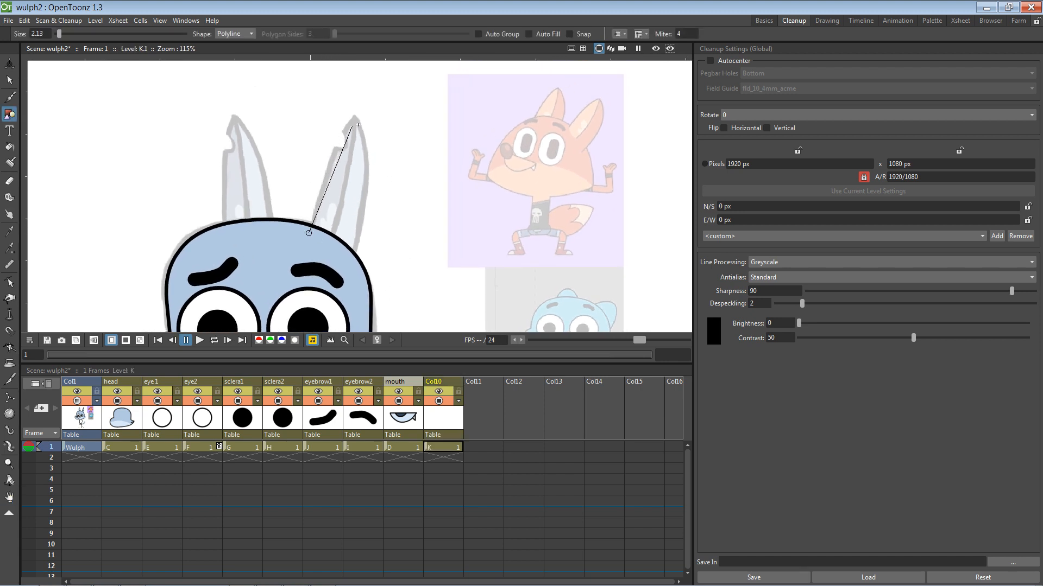
pyautogui.moveTo(357, 117)
pyautogui.mouseDown()
pyautogui.moveTo(384, 89)
pyautogui.moveTo(375, 132)
pyautogui.moveTo(379, 99)
pyautogui.moveTo(374, 130)
pyautogui.moveTo(373, 99)
pyautogui.moveTo(355, 118)
pyautogui.mouseUp()
pyautogui.doubleClick(355, 259)
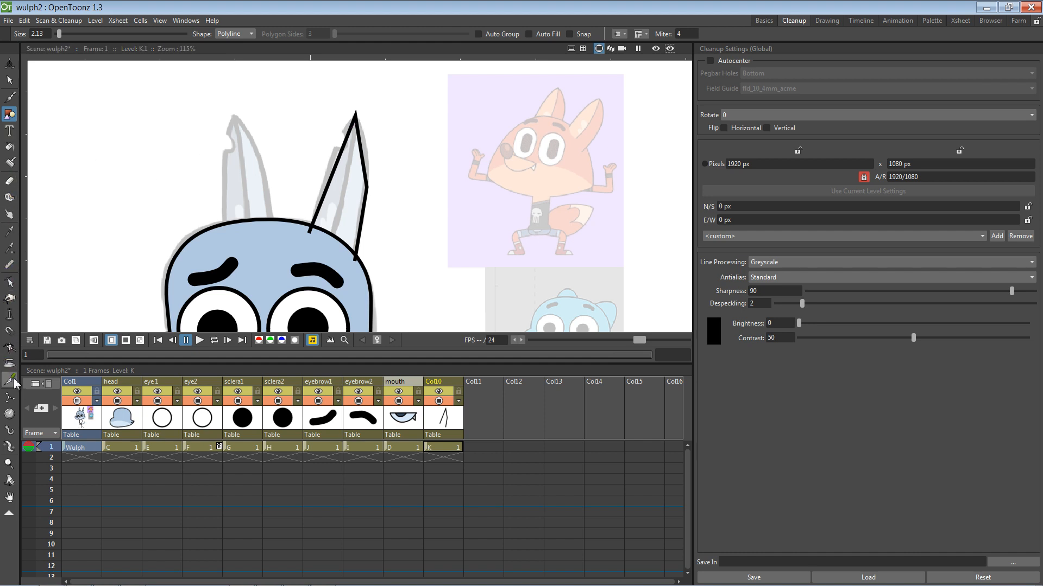
# Step: Drag the new ear stroke's control points to curve both sides and taper the tip
pyautogui.click(9, 79)
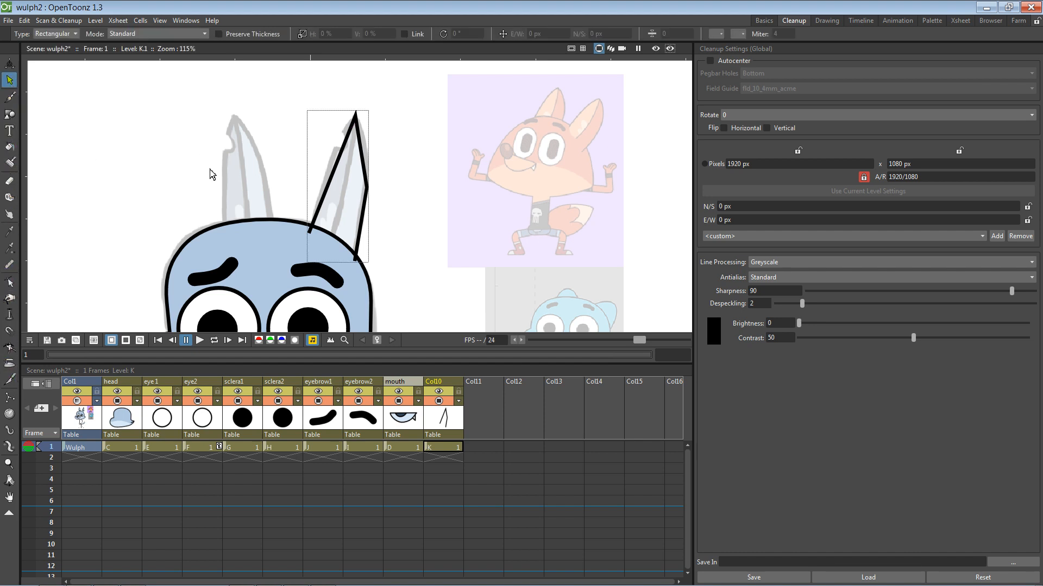
pyautogui.click(367, 186)
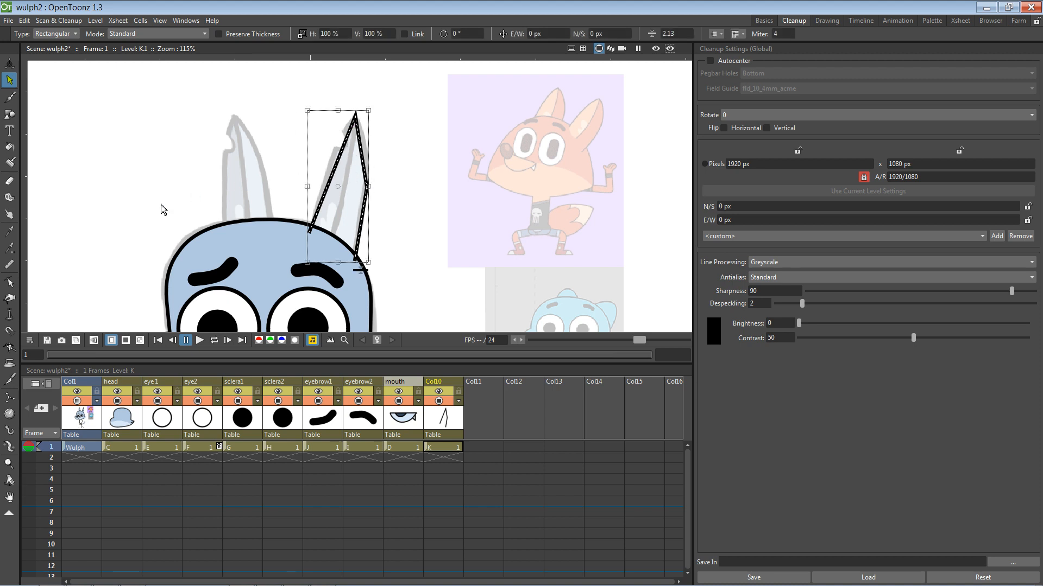
pyautogui.click(9, 282)
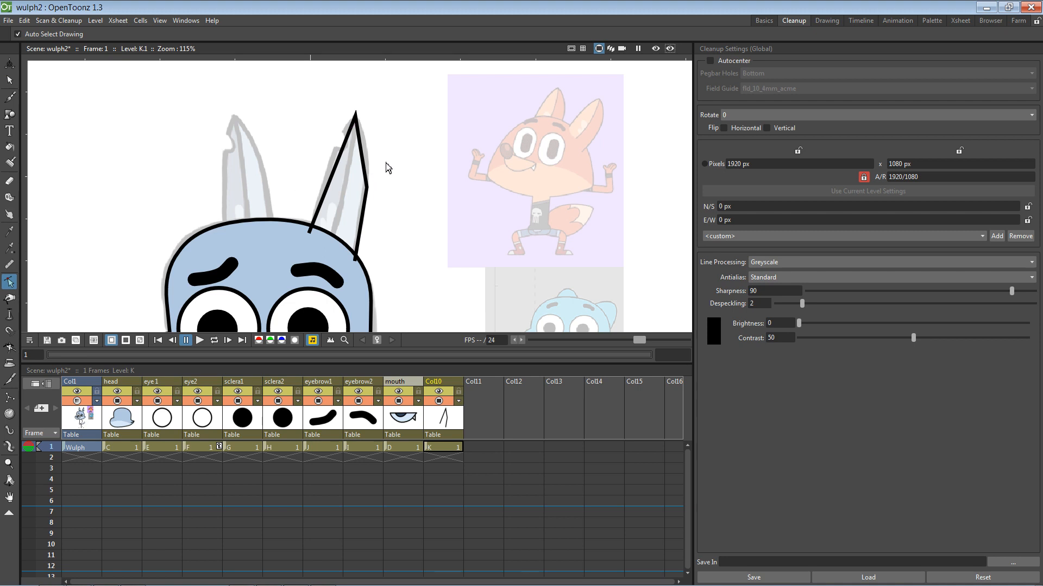
pyautogui.click(368, 194)
pyautogui.moveTo(365, 167); pyautogui.dragTo(370, 151)
pyautogui.moveTo(363, 206)
pyautogui.mouseDown()
pyautogui.moveTo(369, 223)
pyautogui.moveTo(368, 211)
pyautogui.mouseUp()
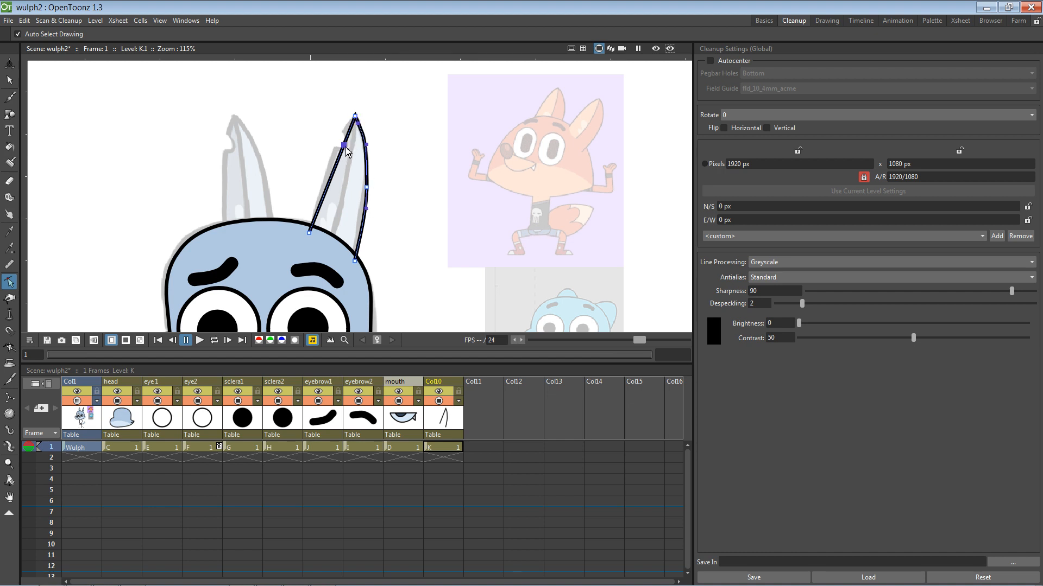
pyautogui.moveTo(346, 147); pyautogui.dragTo(342, 133)
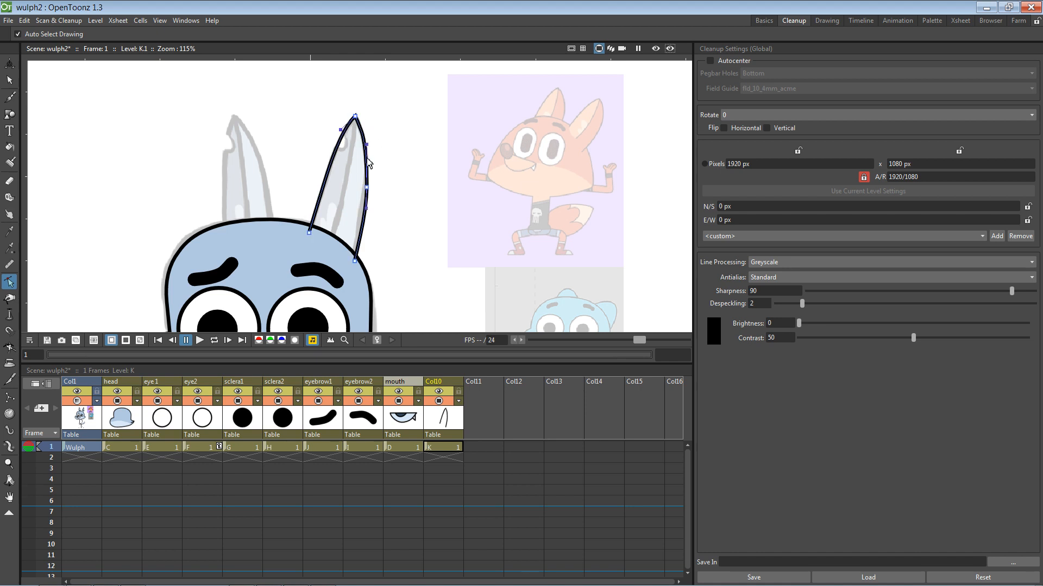
pyautogui.moveTo(366, 144); pyautogui.dragTo(374, 175)
pyautogui.moveTo(373, 170); pyautogui.dragTo(371, 165)
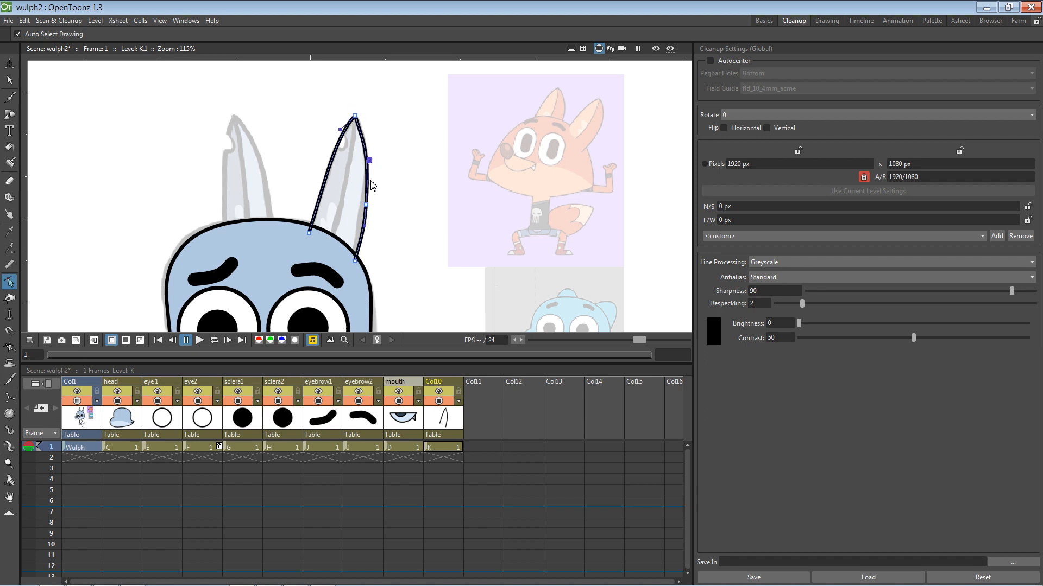
pyautogui.moveTo(366, 205); pyautogui.dragTo(371, 202)
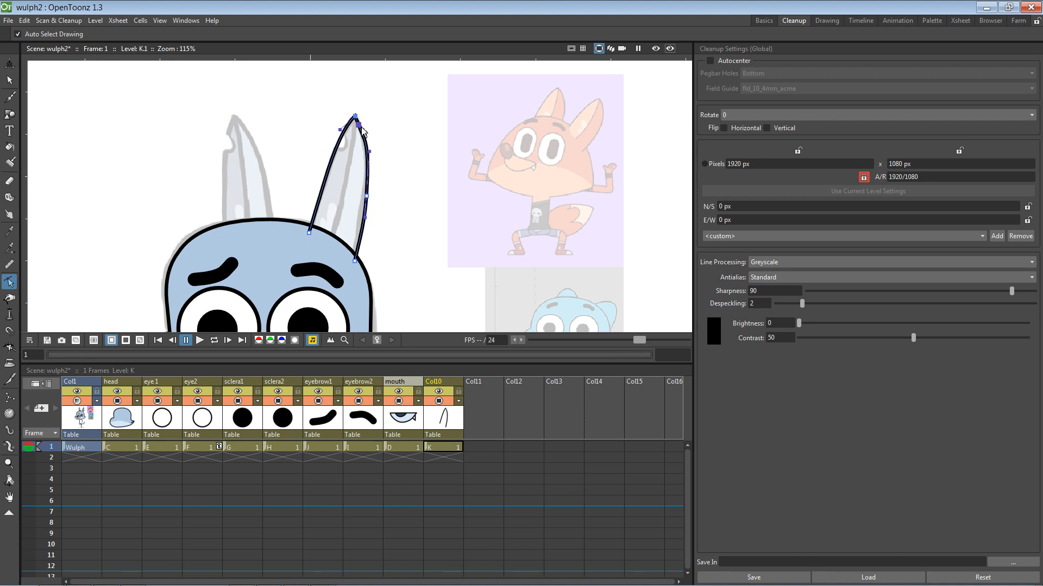
pyautogui.moveTo(357, 132)
pyautogui.mouseDown()
pyautogui.moveTo(360, 107)
pyautogui.moveTo(362, 115)
pyautogui.mouseUp()
# Step: Deselect the points, adjust the view slightly and save the scene
pyautogui.click(380, 121)
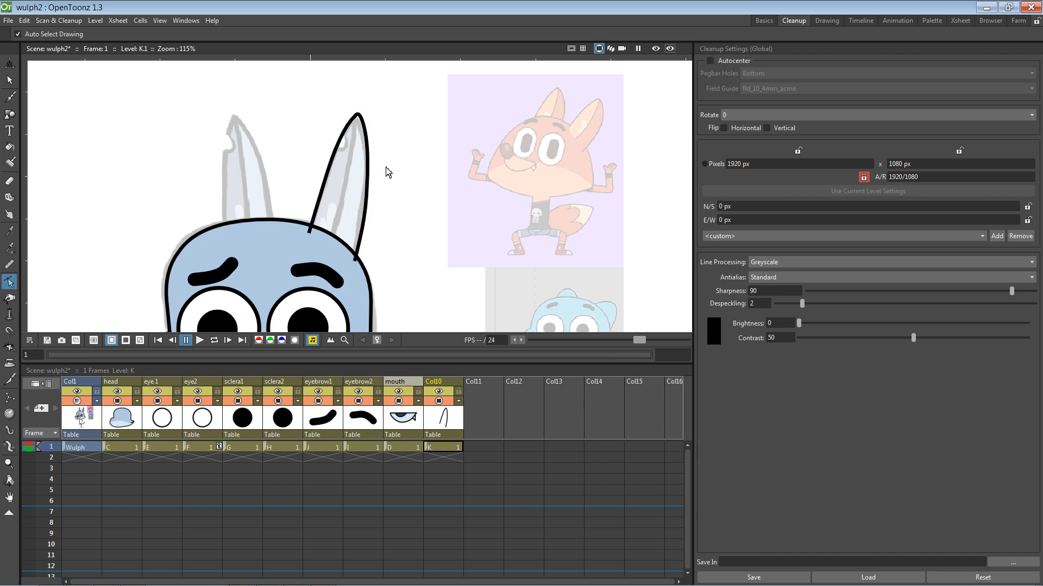
pyautogui.press('space')
pyautogui.moveTo(411, 207); pyautogui.dragTo(412, 204)
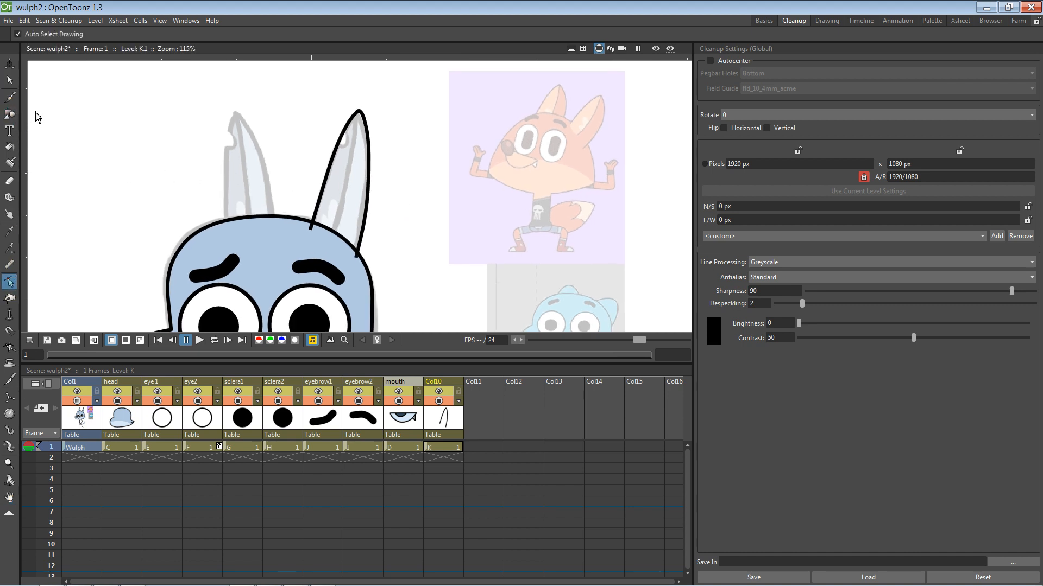
pyautogui.hotkey('ctrl', 's')
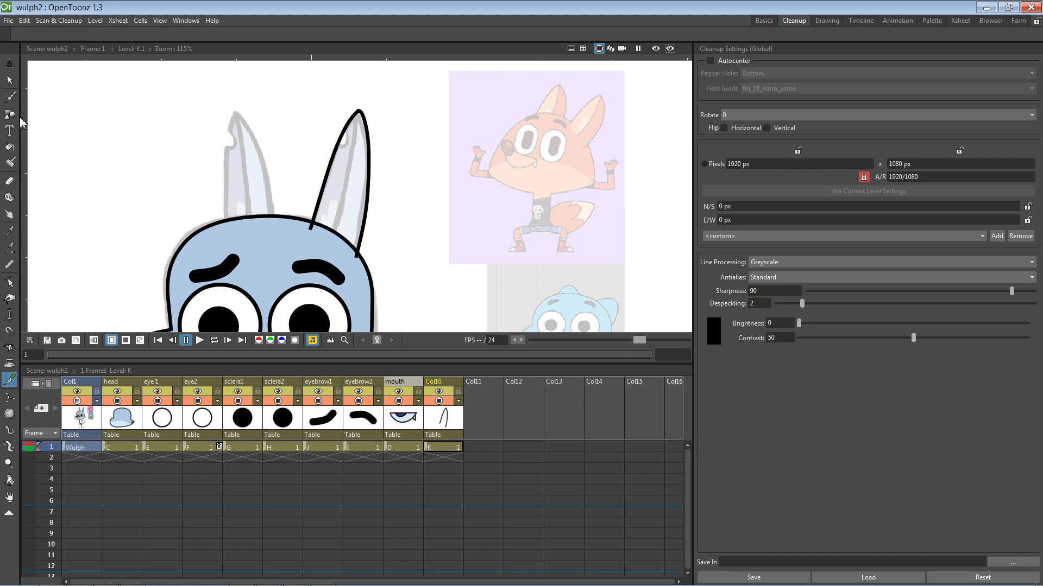
# Step: Cycle through the Selection, Control Point Editor and Brush tools
pyautogui.click(9, 80)
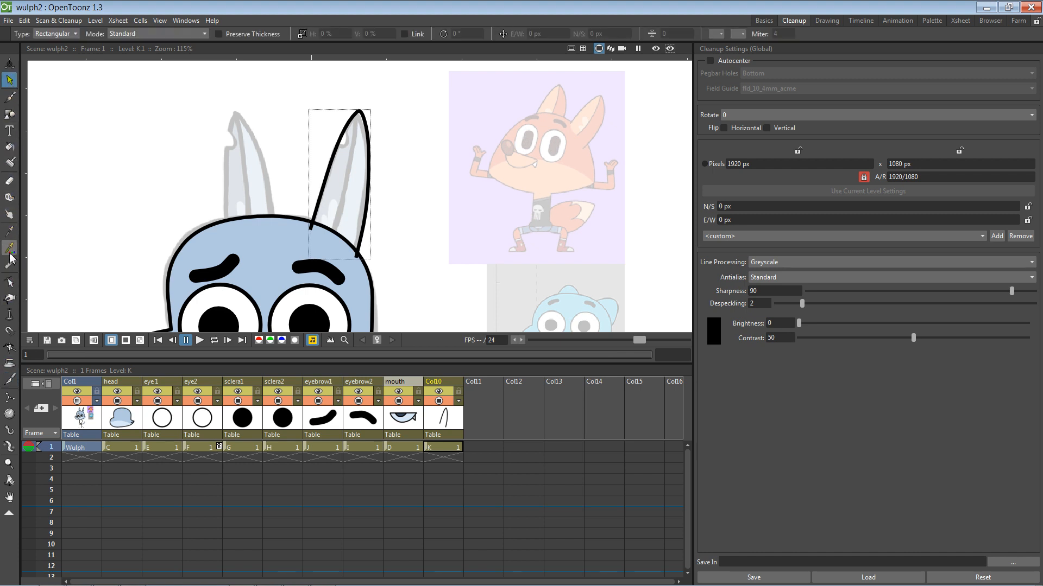
pyautogui.click(9, 281)
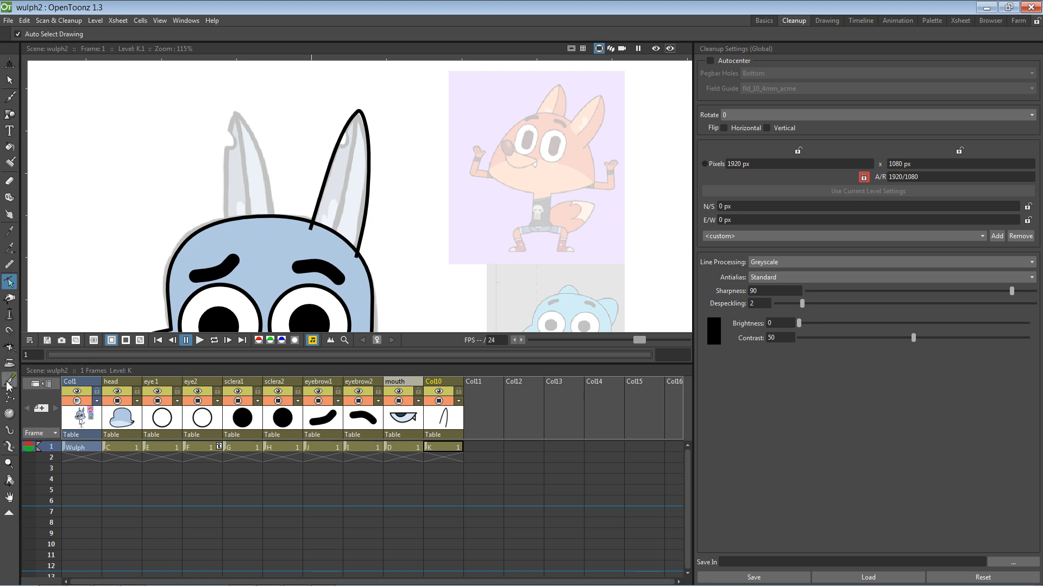
pyautogui.click(9, 80)
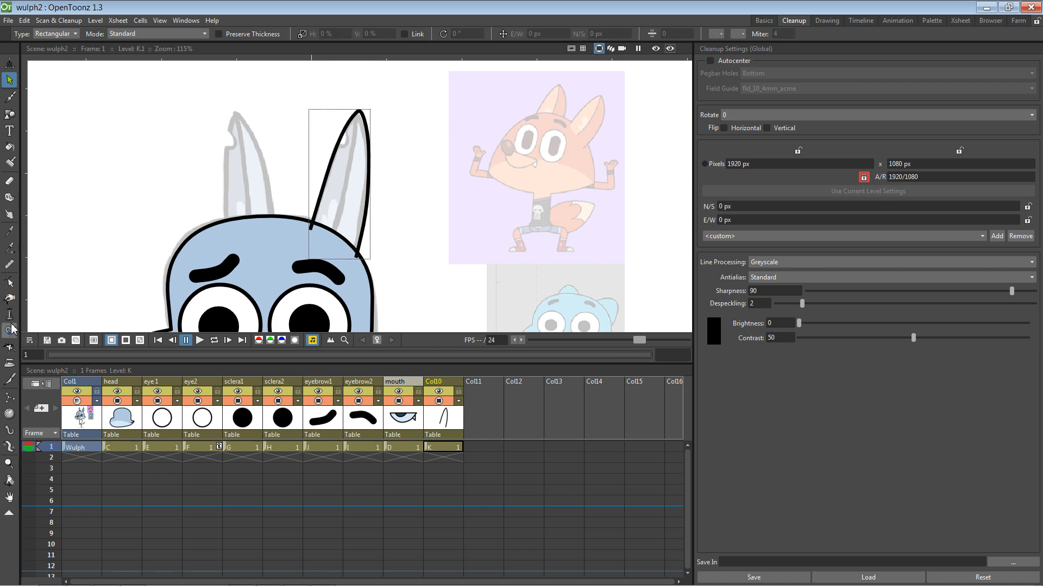
pyautogui.click(10, 380)
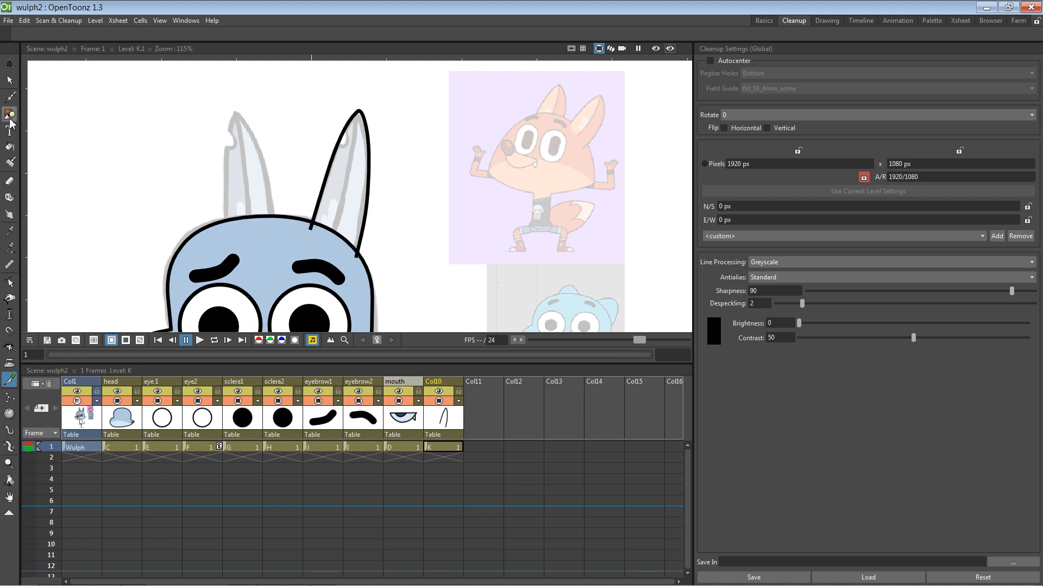
pyautogui.click(9, 283)
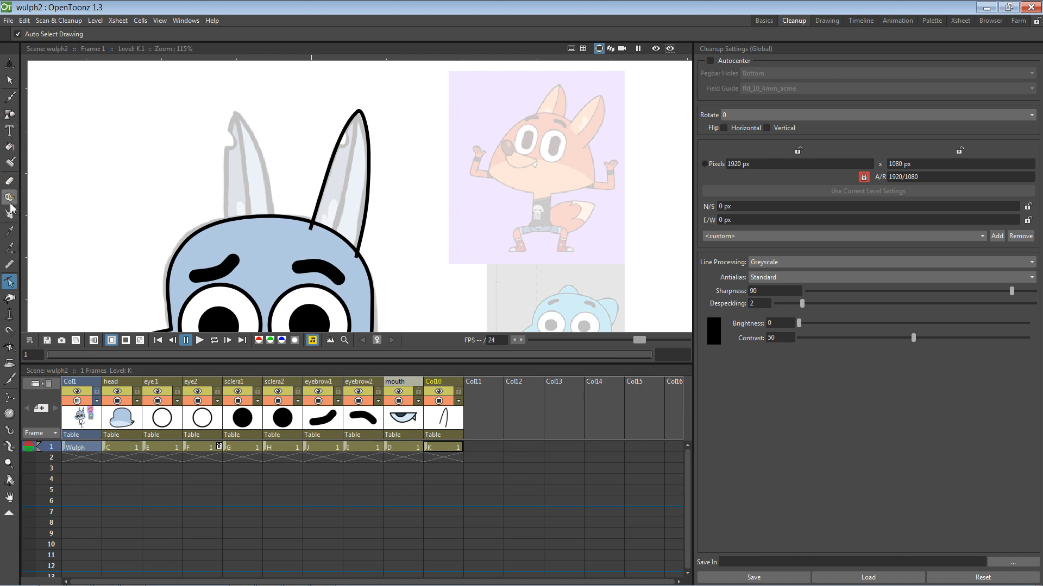
pyautogui.click(10, 114)
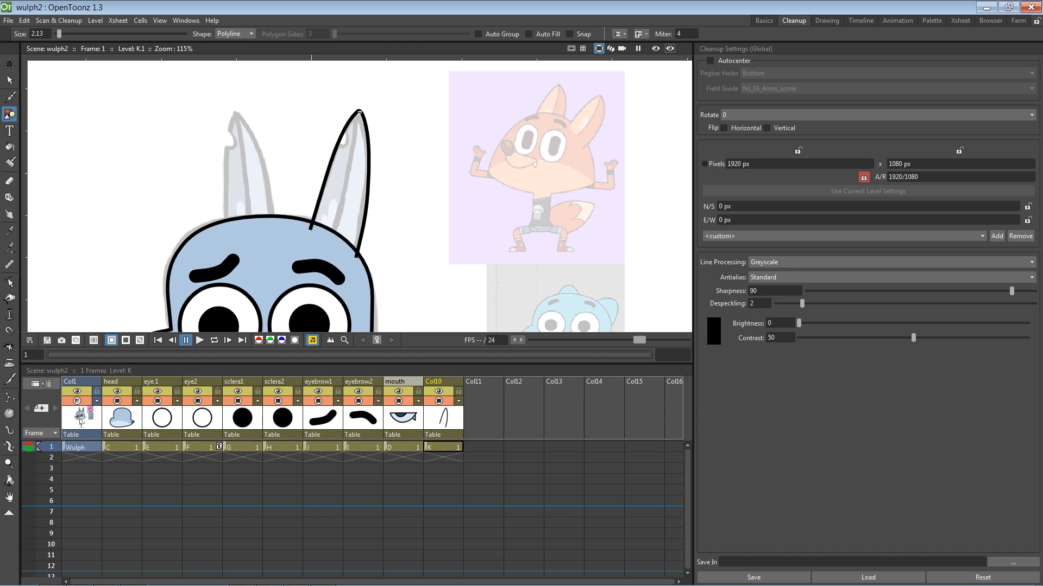
# Step: Draw a curved inner line down from the ear tip, redrawing it once after an undo
pyautogui.click(359, 111)
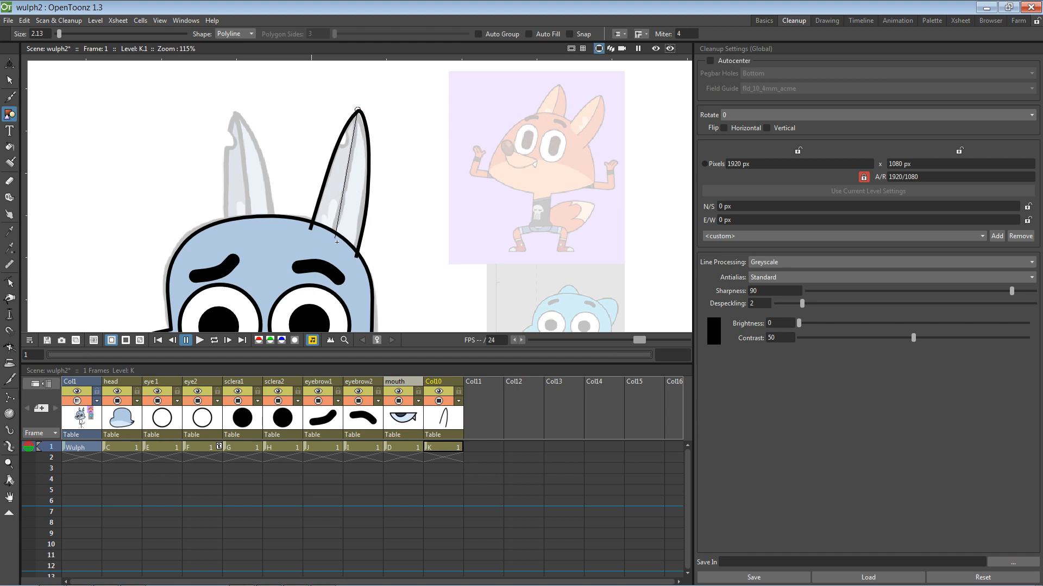
pyautogui.moveTo(335, 238); pyautogui.dragTo(316, 299)
pyautogui.doubleClick(316, 288)
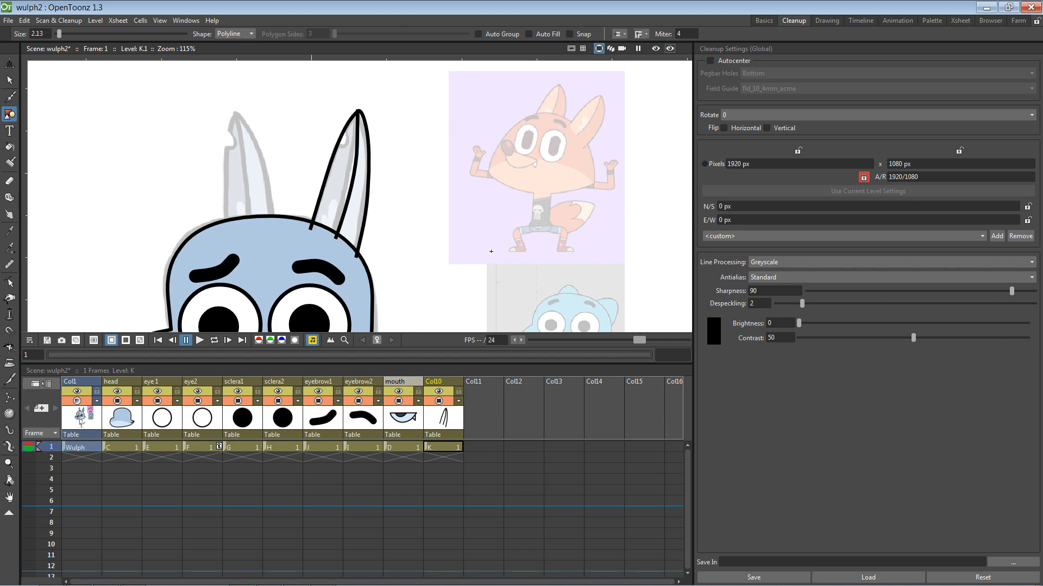
pyautogui.hotkey('ctrl', 'z')
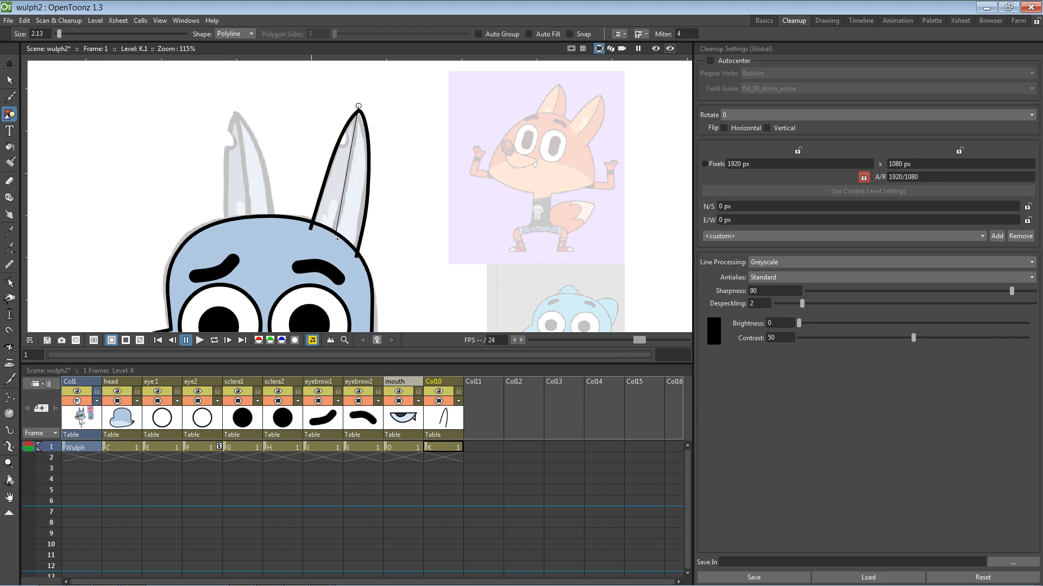
pyautogui.moveTo(336, 236); pyautogui.dragTo(324, 315)
pyautogui.press('Return')
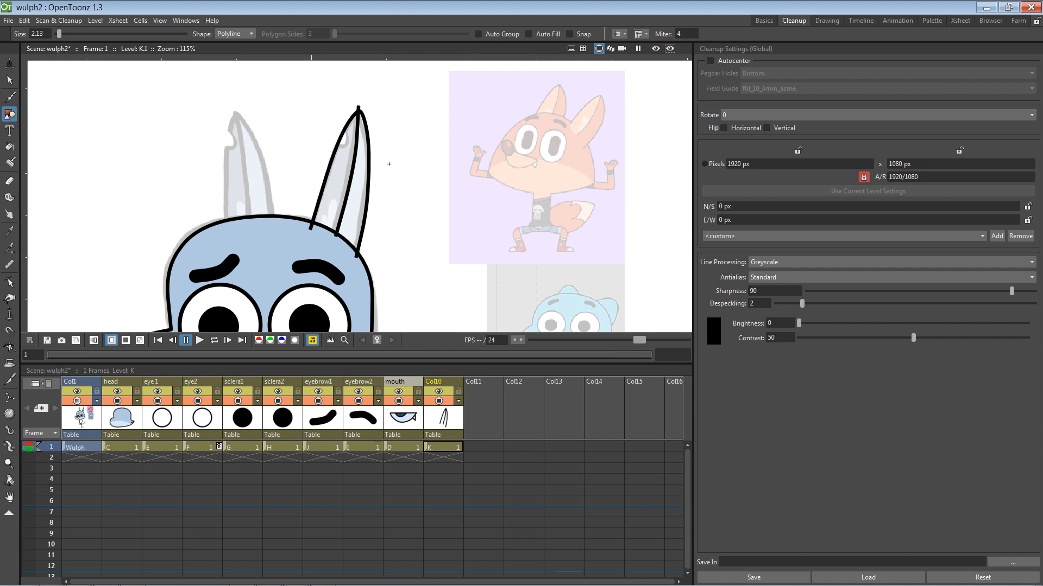
# Step: Select and delete the small overshoot stroke at the right ear's tip
pyautogui.press('s')
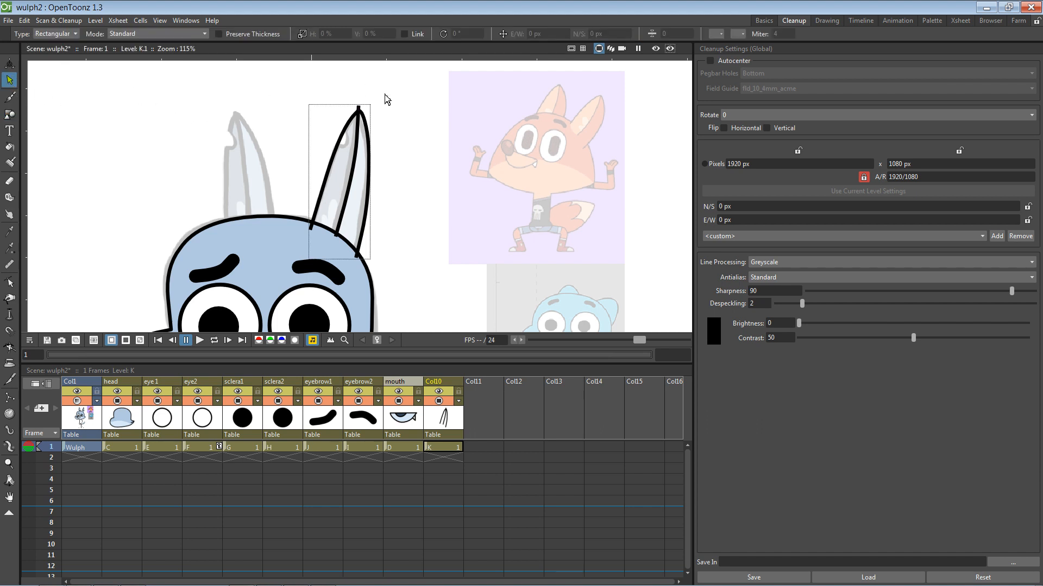
pyautogui.click(359, 154)
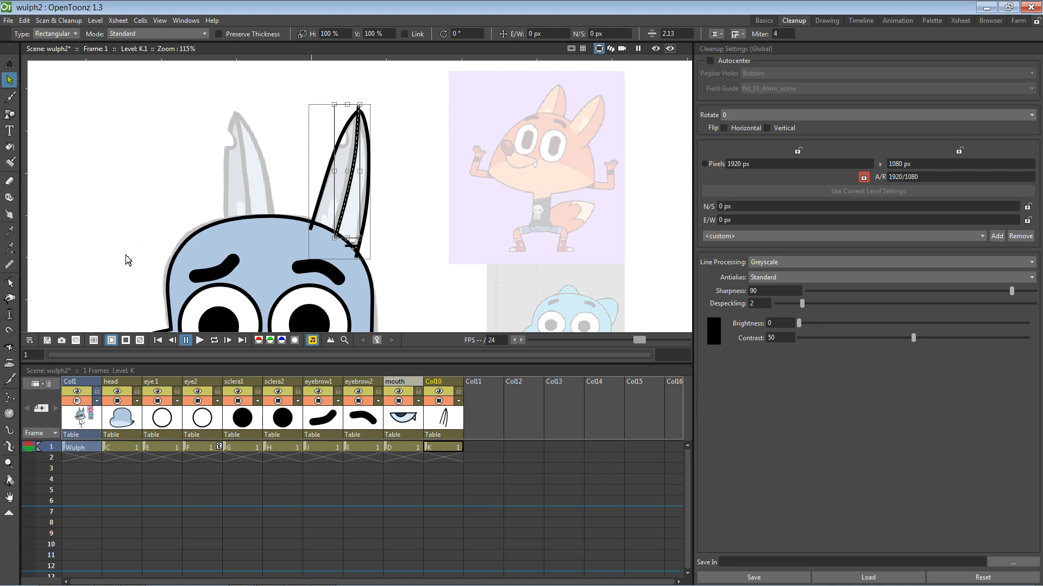
pyautogui.click(9, 380)
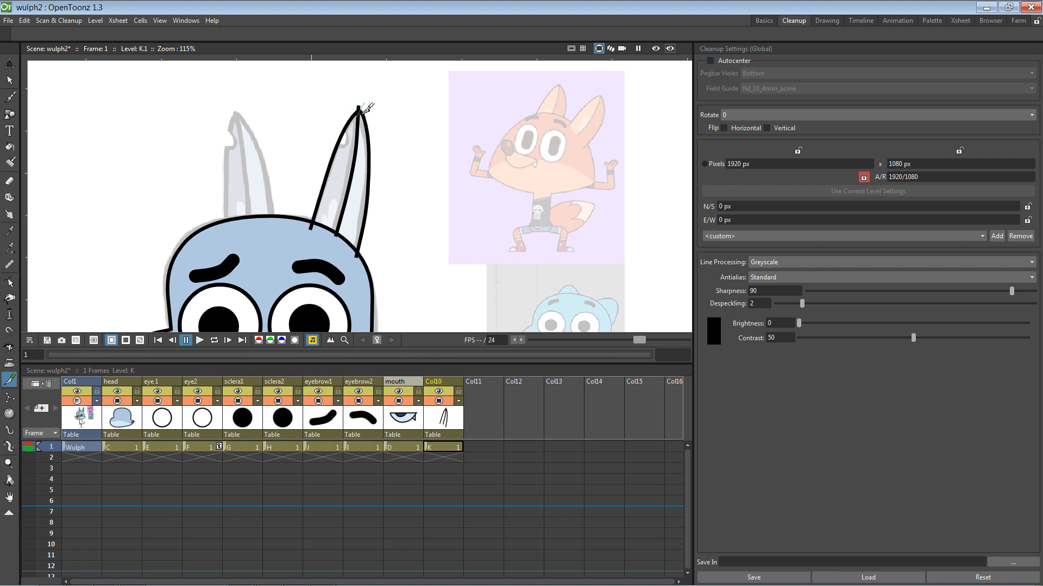
pyautogui.click(10, 82)
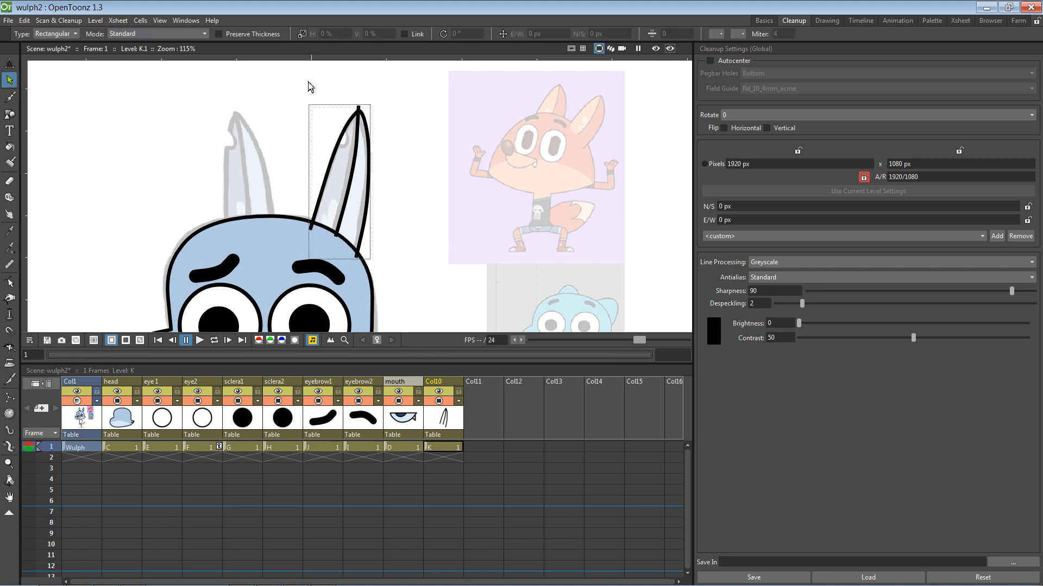
pyautogui.click(359, 108)
pyautogui.press('Delete')
pyautogui.click(13, 382)
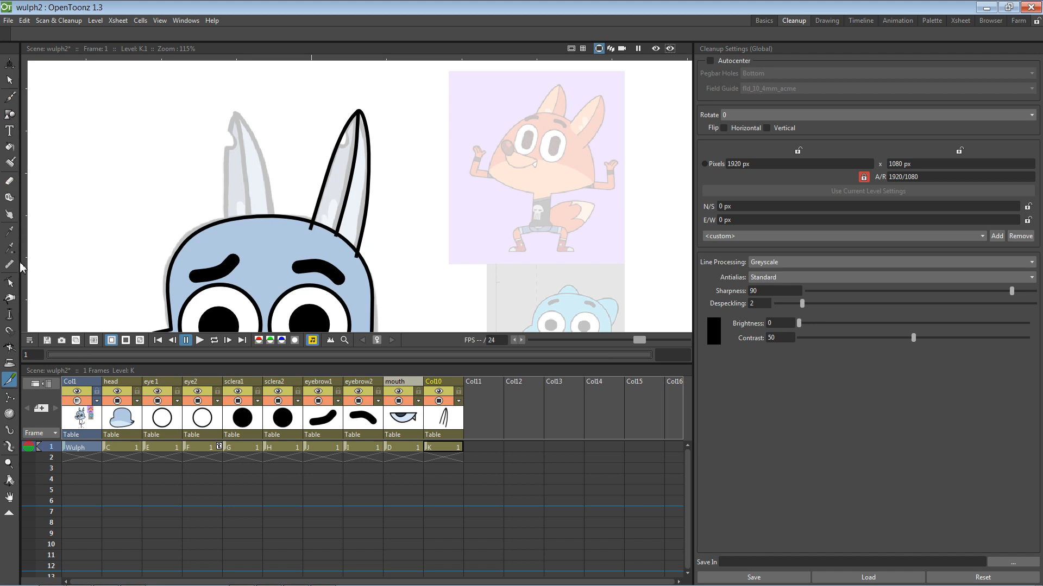
# Step: Draw a closing Polyline shape across the gap at the right ear's base
pyautogui.click(9, 282)
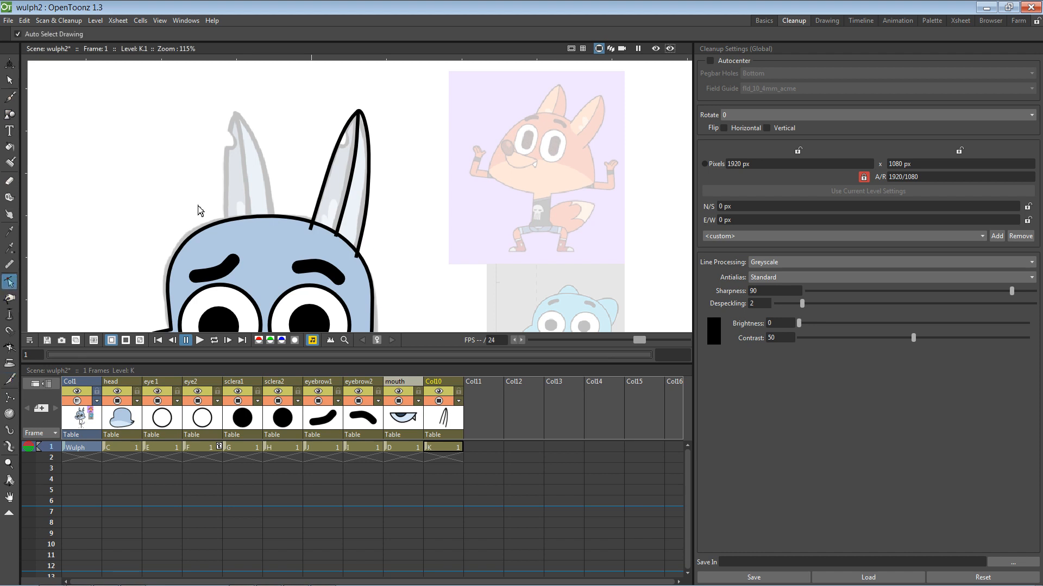
pyautogui.click(9, 115)
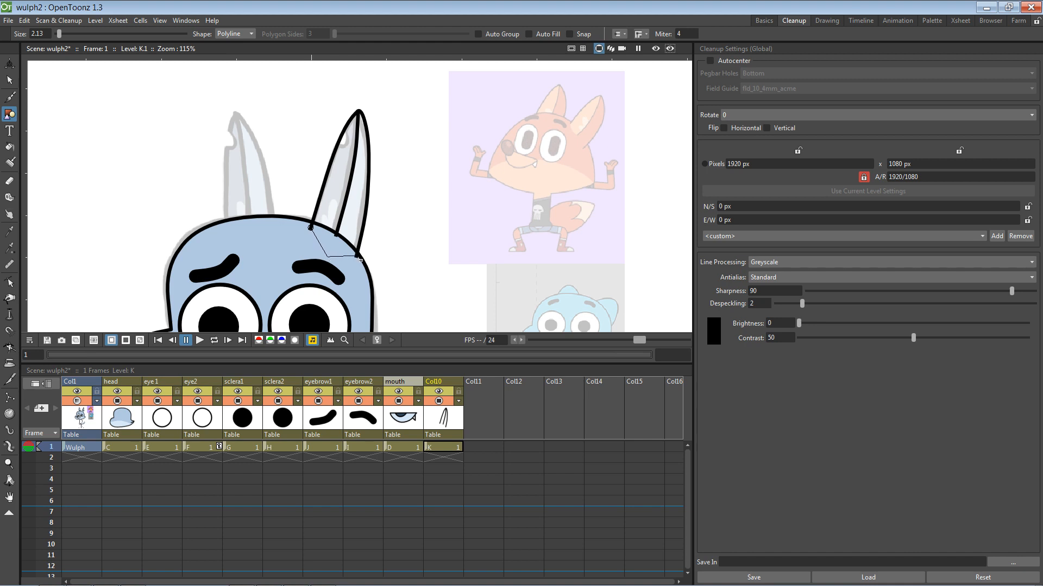
pyautogui.doubleClick(333, 240)
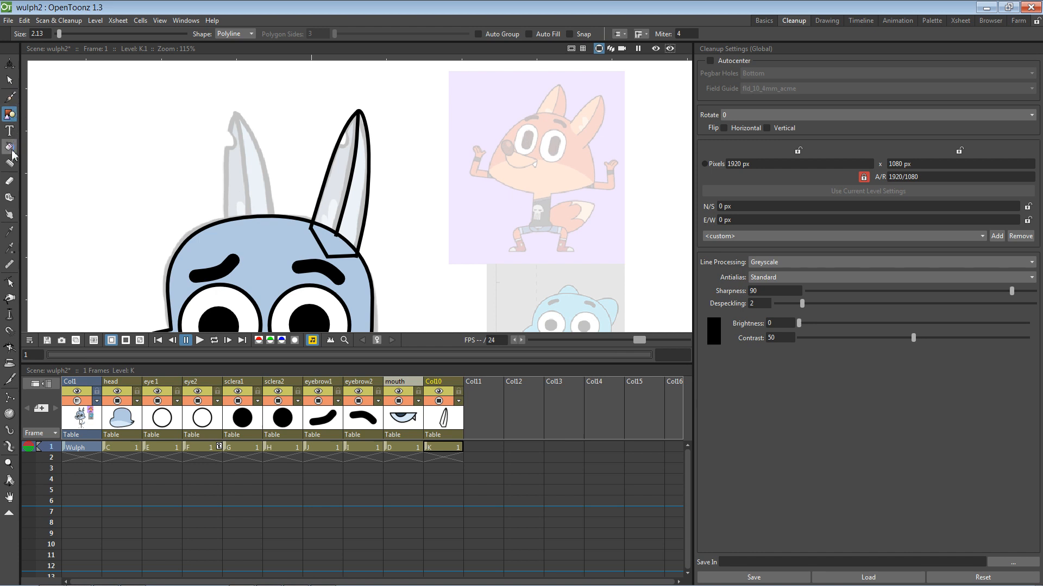
pyautogui.click(10, 283)
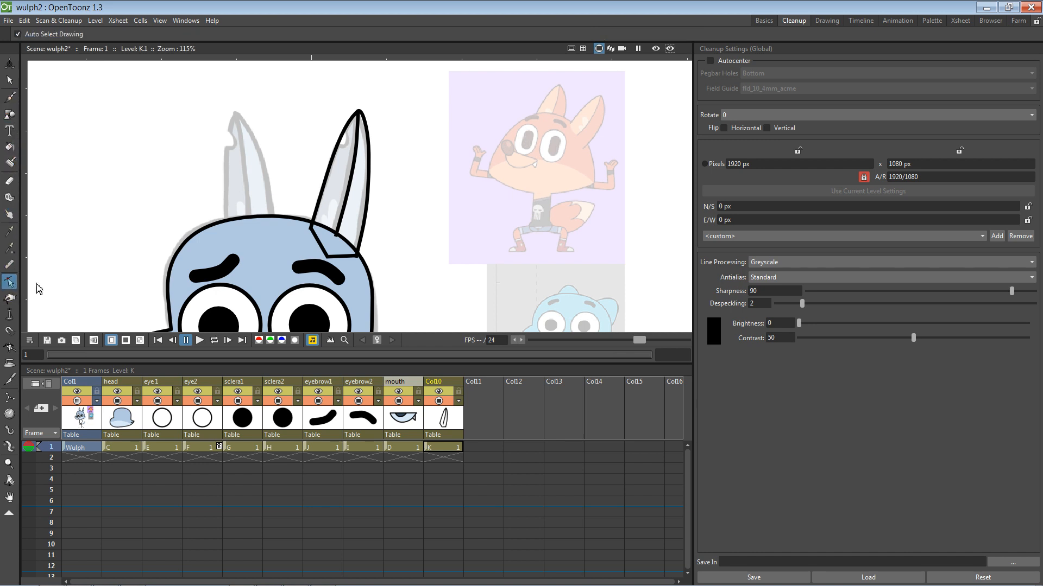
# Step: Bend the right ear's base edge into a downward curve and extend the inner ear line to meet it
pyautogui.click(332, 262)
pyautogui.moveTo(338, 263)
pyautogui.mouseDown()
pyautogui.moveTo(311, 254)
pyautogui.moveTo(335, 242)
pyautogui.moveTo(330, 264)
pyautogui.mouseUp()
pyautogui.click(338, 237)
pyautogui.click(398, 227)
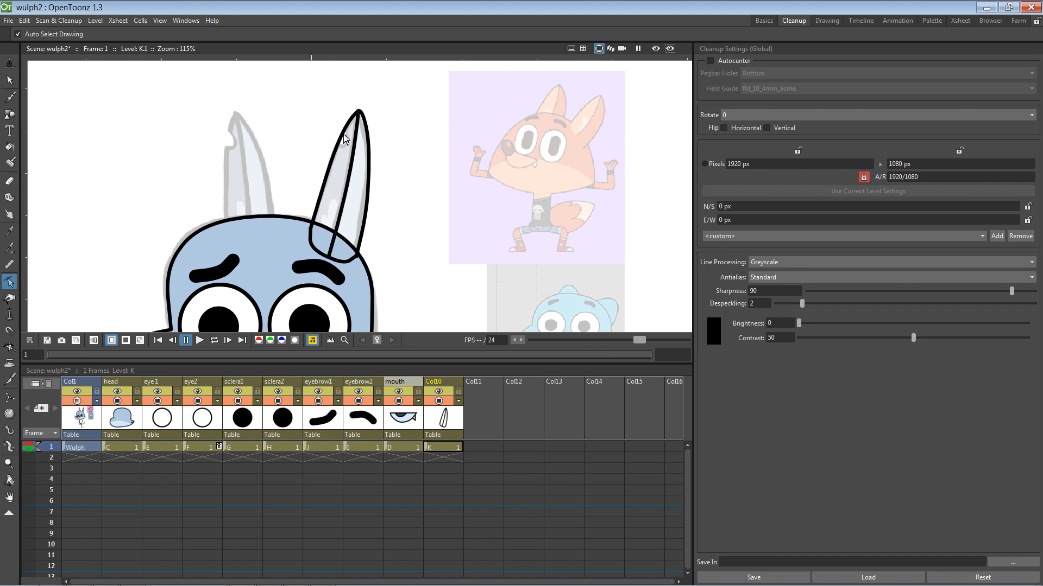
# Step: Nudge the ear loop's control point up slightly, then make the head column current
pyautogui.click(345, 264)
pyautogui.click(329, 258)
pyautogui.moveTo(328, 256); pyautogui.dragTo(328, 255)
pyautogui.click(424, 227)
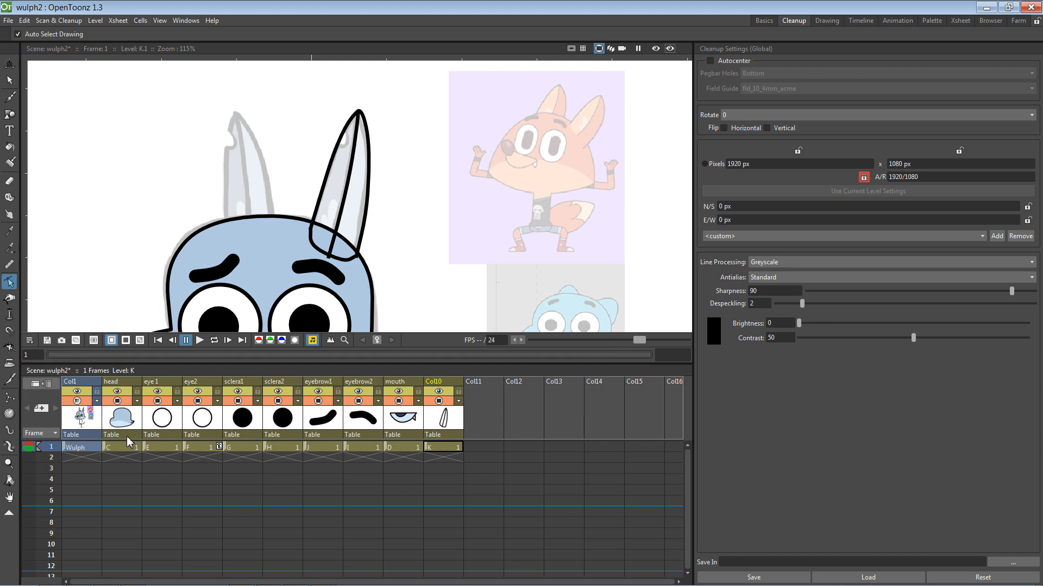
pyautogui.click(113, 426)
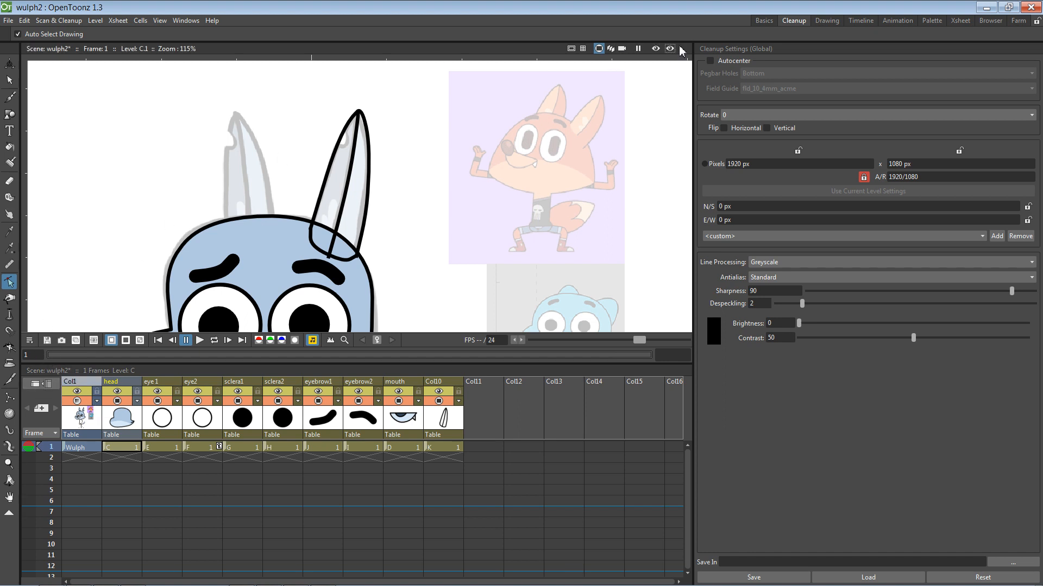
# Step: Switch to the Timeline room, pick the head palette's color_3 style, and save the wulph2 scene
pyautogui.click(826, 21)
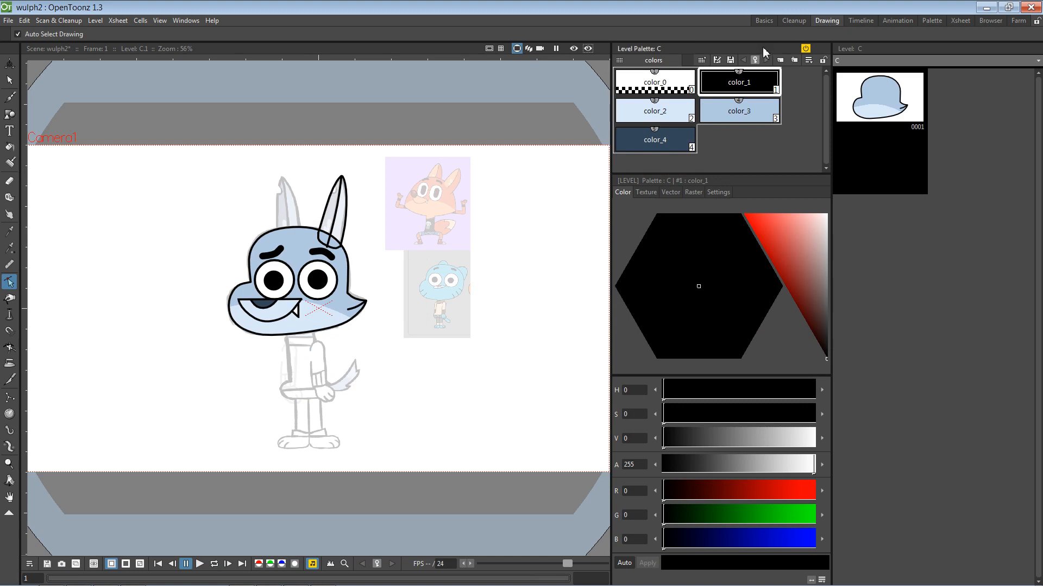
pyautogui.click(861, 20)
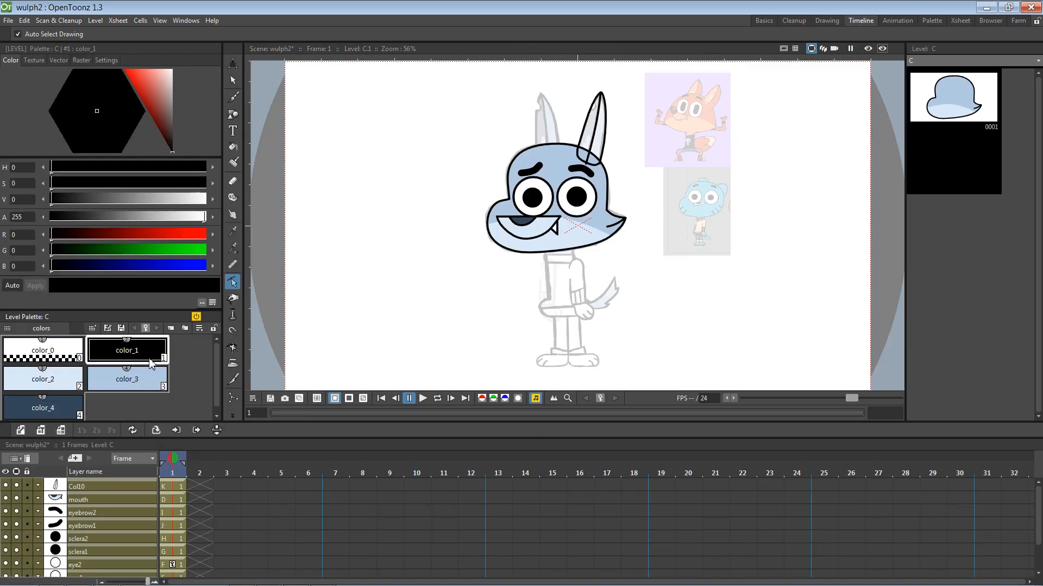
pyautogui.click(128, 383)
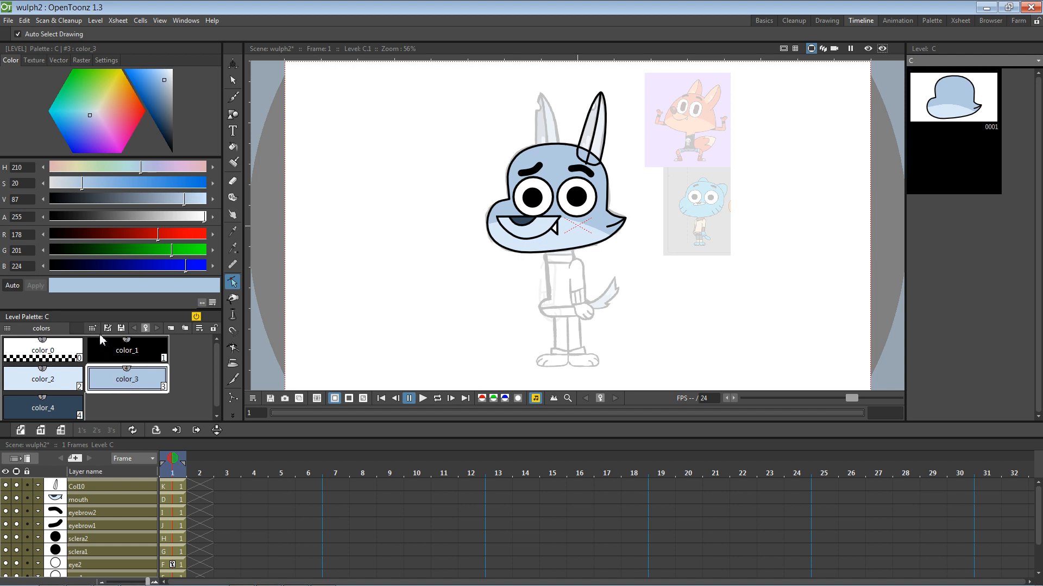
pyautogui.hotkey('ctrl', 's')
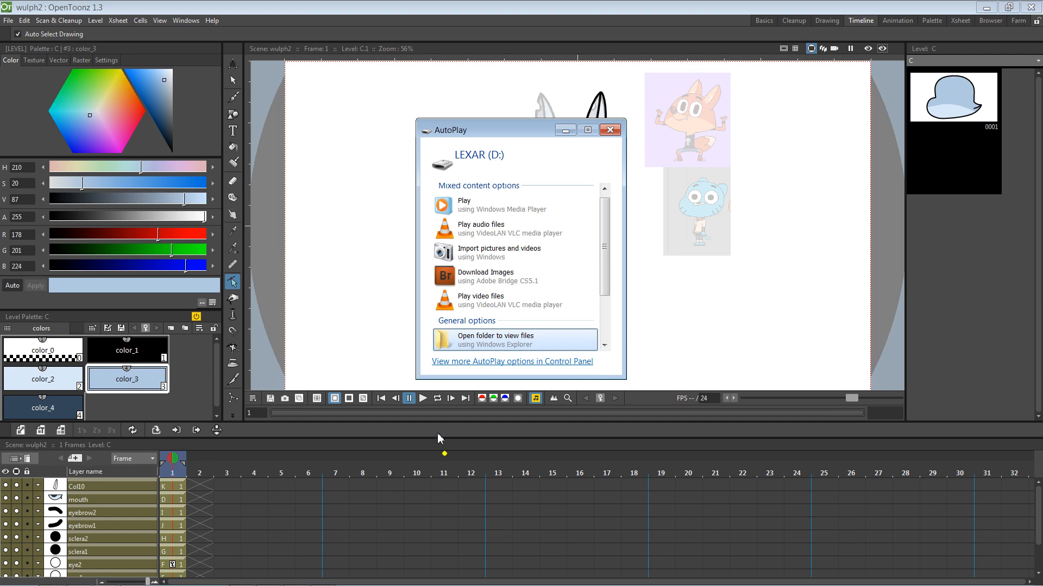
pyautogui.click(494, 346)
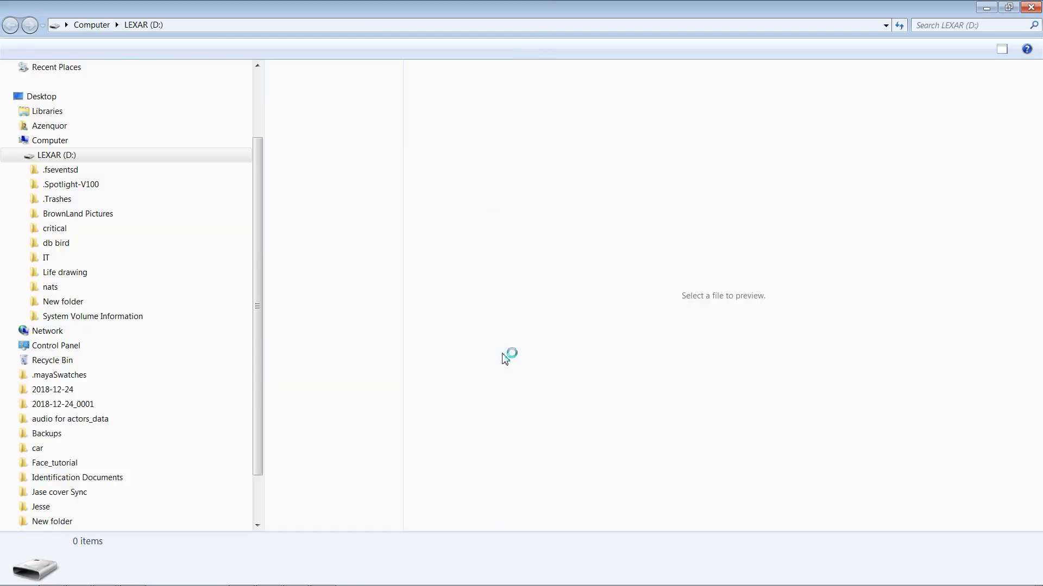
pyautogui.doubleClick(310, 93)
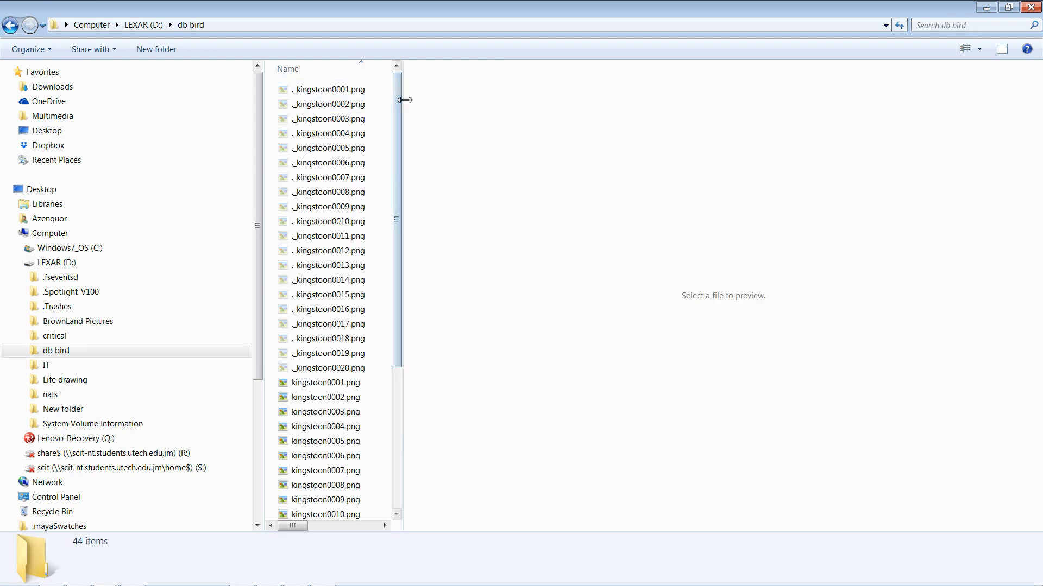
pyautogui.moveTo(405, 98); pyautogui.dragTo(758, 163)
pyautogui.click(380, 90)
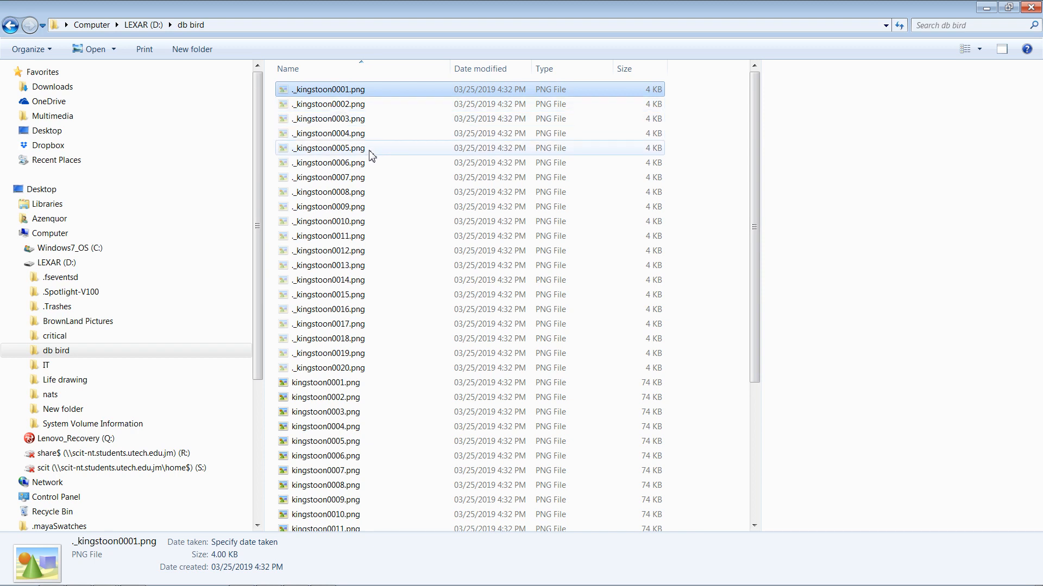
pyautogui.press('Down')
pyautogui.press('Down')
pyautogui.press('Down')
pyautogui.press('Down')
pyautogui.press('Down')
pyautogui.press('Down')
pyautogui.press('Down')
pyautogui.press('Down')
pyautogui.press('Down')
pyautogui.press('Down')
pyautogui.press('Down')
pyautogui.press('Down')
pyautogui.press('Down')
pyautogui.press('Down')
pyautogui.press('Down')
pyautogui.press('Down')
pyautogui.press('Down')
pyautogui.press('Down')
pyautogui.press('Down')
pyautogui.press('Down')
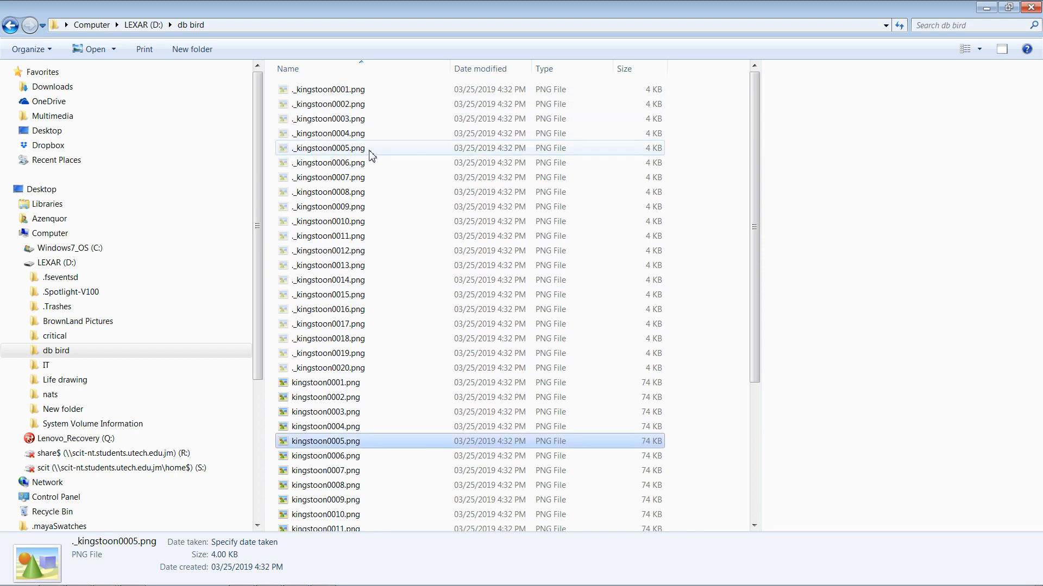
pyautogui.press('Down')
pyautogui.press('Down')
pyautogui.press('Down')
pyautogui.press('Down')
pyautogui.press('Down')
pyautogui.press('Down')
pyautogui.press('Down')
pyautogui.press('Down')
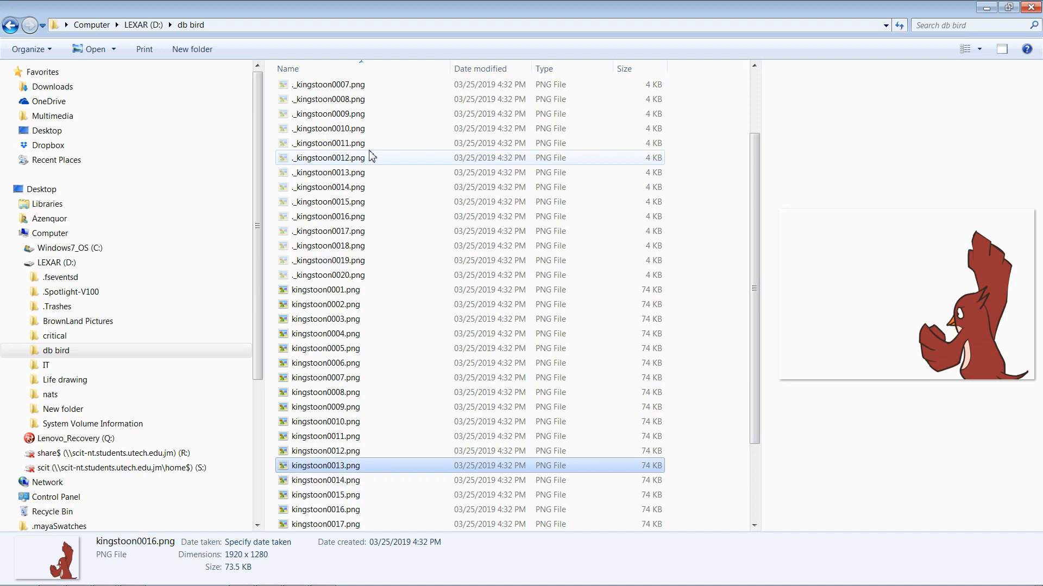
pyautogui.press('Up')
pyautogui.press('Up')
pyautogui.press('Up')
pyautogui.press('Up')
pyautogui.press('Up')
pyautogui.press('Up')
pyautogui.press('Up')
pyautogui.press('Up')
pyautogui.press('Up')
pyautogui.press('Up')
pyautogui.press('Up')
pyautogui.press('Up')
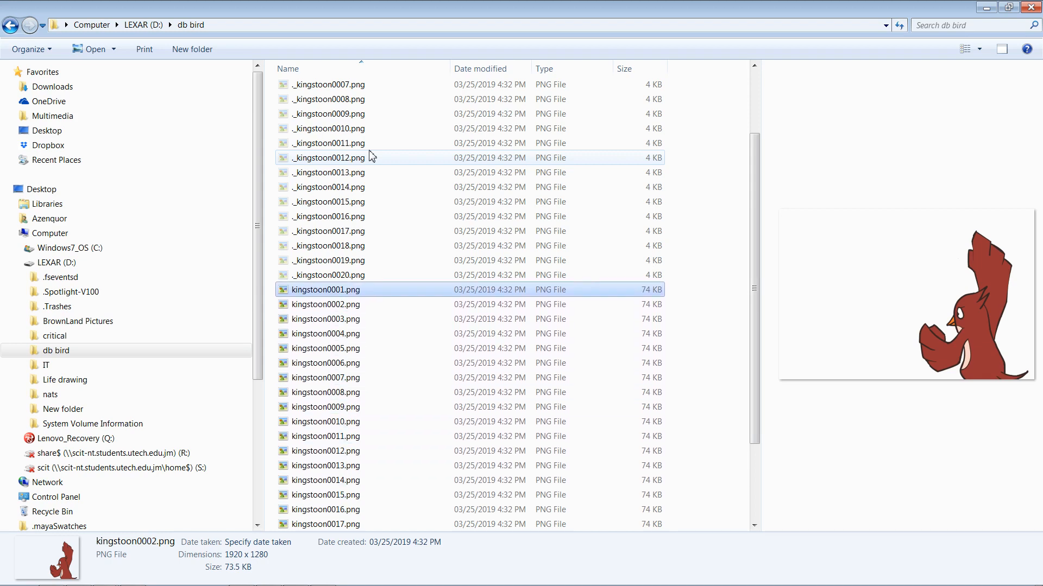
pyautogui.press('Down')
pyautogui.press('Down')
pyautogui.press('Down')
pyautogui.press('Down')
pyautogui.press('Down')
pyautogui.press('Down')
pyautogui.press('Down')
pyautogui.press('Down')
pyautogui.press('Down')
pyautogui.press('Down')
pyautogui.press('Down')
pyautogui.press('Down')
pyautogui.press('Down')
pyautogui.press('Down')
pyautogui.press('Down')
pyautogui.press('Down')
pyautogui.press('Down')
pyautogui.press('Down')
pyautogui.press('Down')
pyautogui.press('Down')
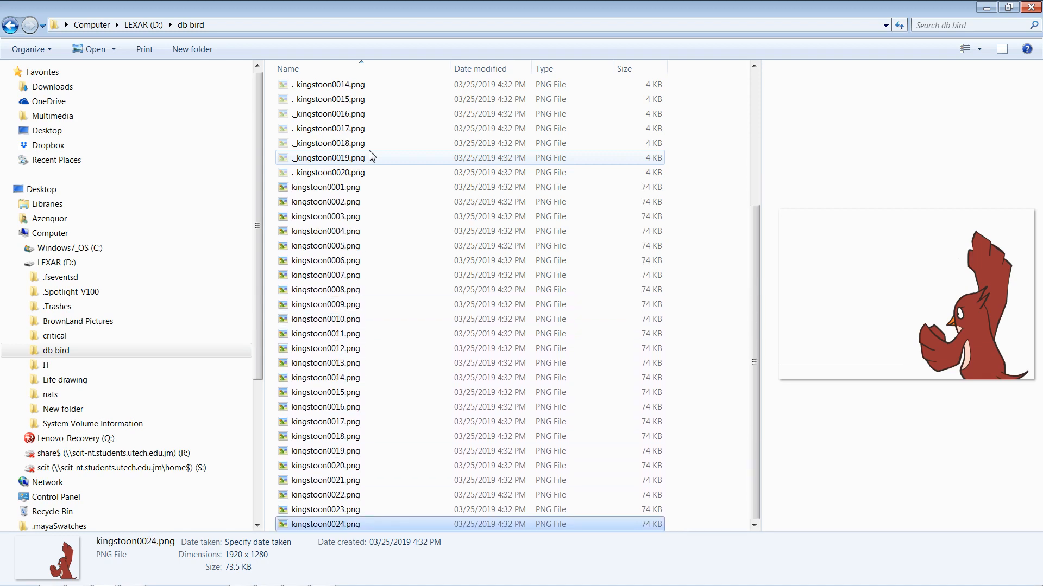
pyautogui.press('Up')
pyautogui.press('Up')
pyautogui.press('Up')
pyautogui.press('Down')
pyautogui.press('Down')
pyautogui.press('Down')
pyautogui.press('Up')
pyautogui.press('Up')
pyautogui.press('Up')
pyautogui.press('Down')
pyautogui.press('Down')
pyautogui.press('Down')
pyautogui.hotkey('alt', 'Tab')
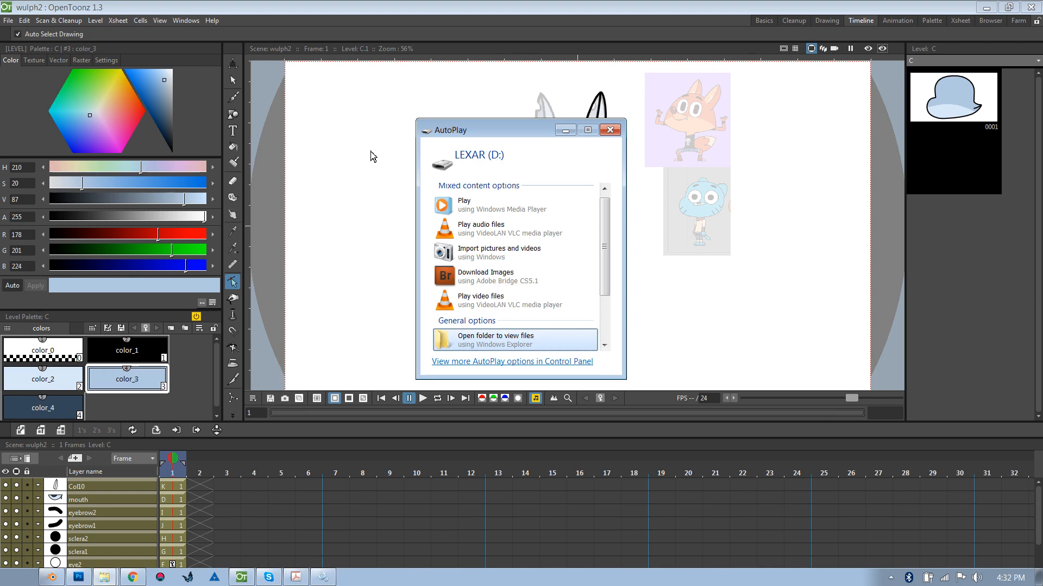
# Step: Open the drive's db bird folder and preview the kingstoon frames from first to last
pyautogui.click(483, 342)
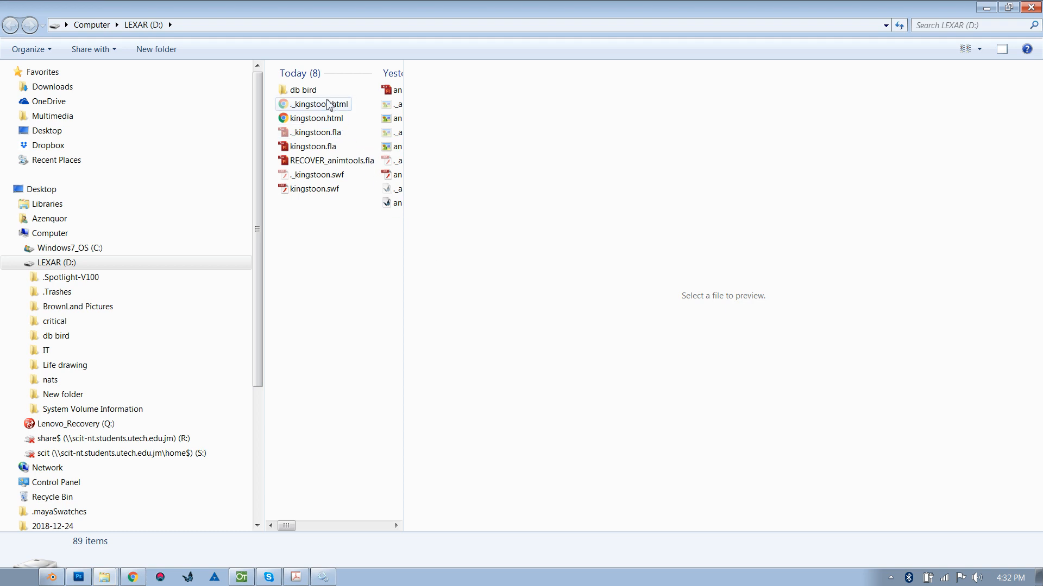
pyautogui.click(321, 92)
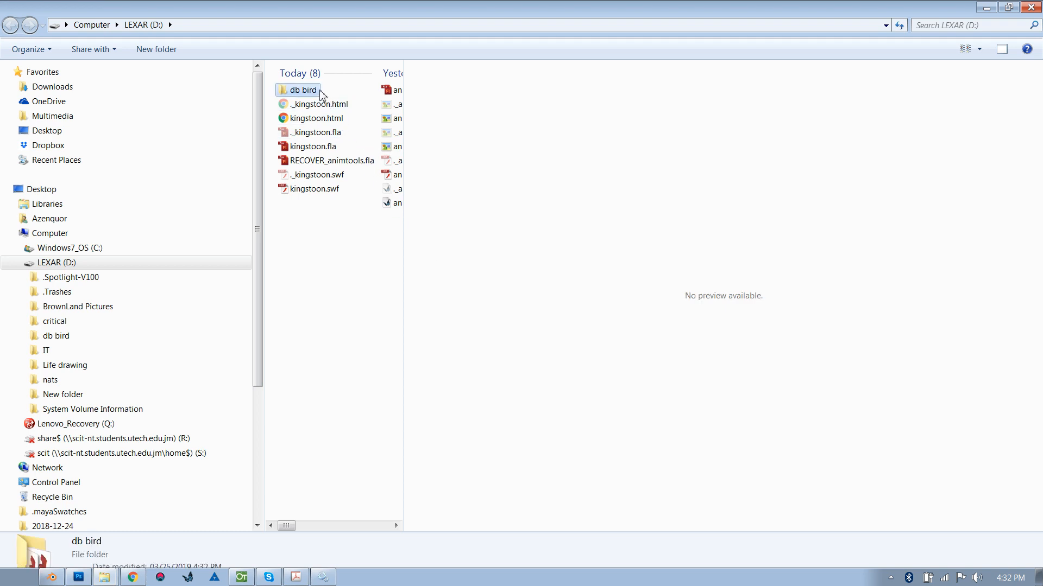
pyautogui.doubleClick(321, 92)
pyautogui.click(335, 443)
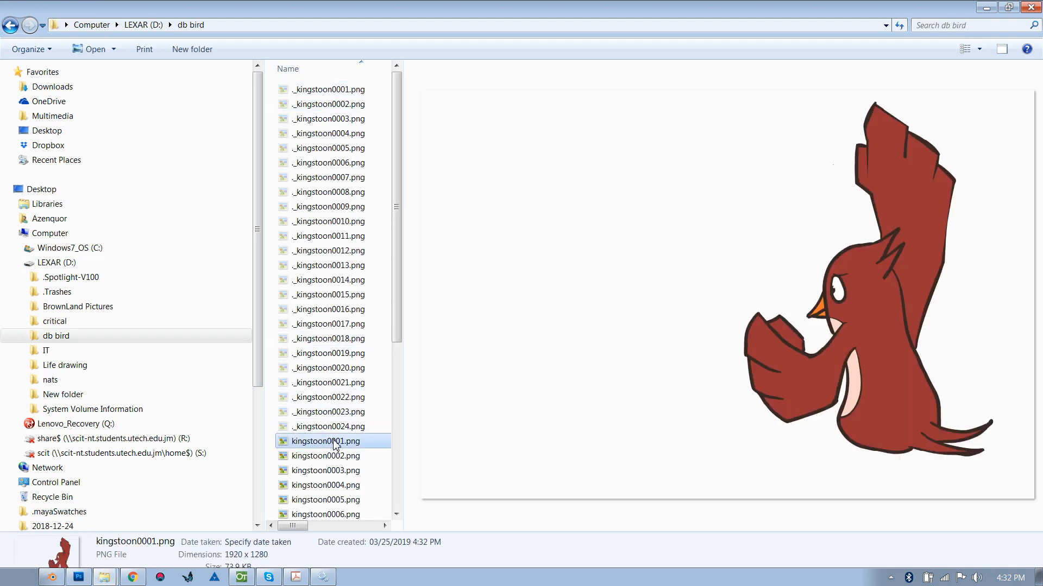
pyautogui.scroll(-6, 335, 443)
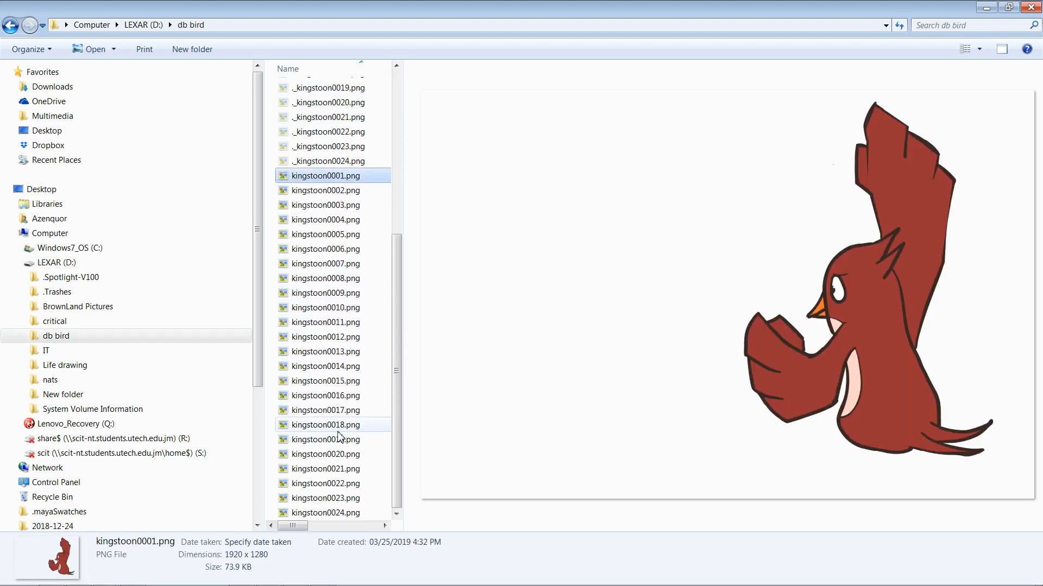
pyautogui.click(335, 425)
pyautogui.click(341, 513)
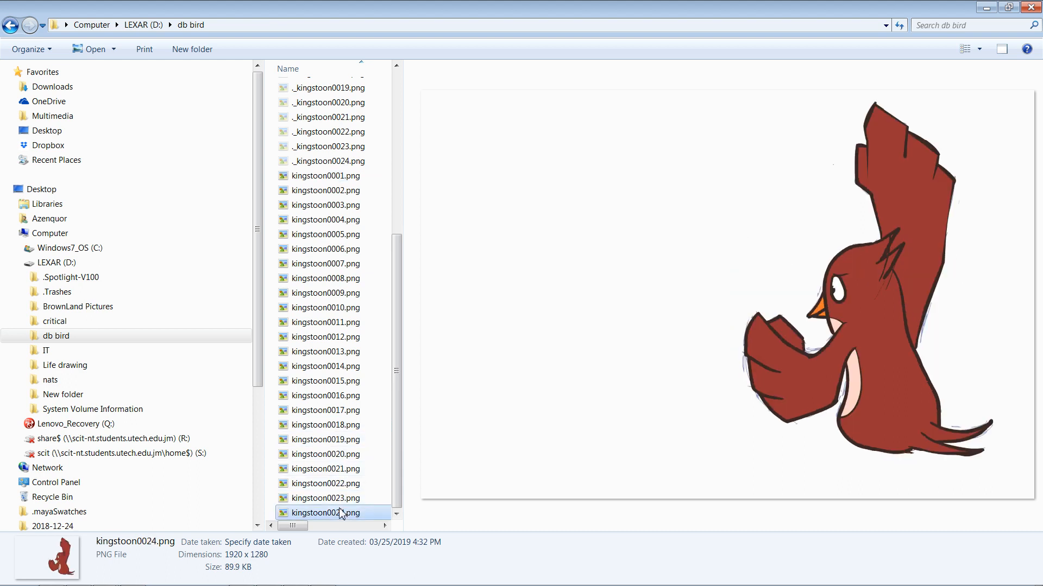
pyautogui.click(337, 499)
pyautogui.press('Up')
pyautogui.press('Up')
pyautogui.press('Up')
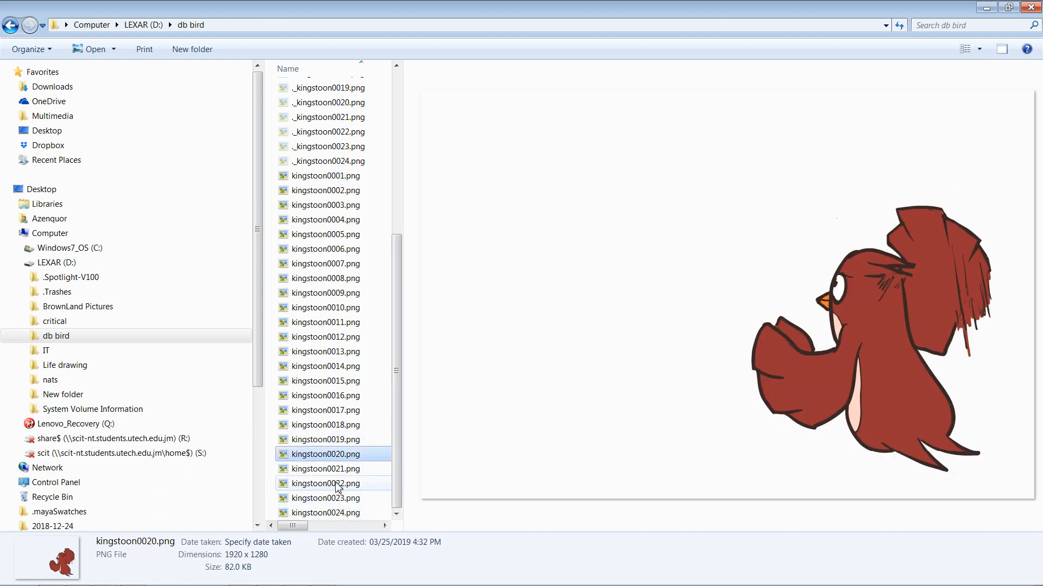
pyautogui.press('Up')
pyautogui.press('Up')
pyautogui.press('Up')
pyautogui.press('Up')
pyautogui.press('Up')
pyautogui.press('Up')
pyautogui.press('Up')
pyautogui.press('Up')
pyautogui.press('Up')
pyautogui.press('Up')
pyautogui.press('Up')
pyautogui.press('Up')
pyautogui.press('Up')
pyautogui.press('Up')
pyautogui.press('Up')
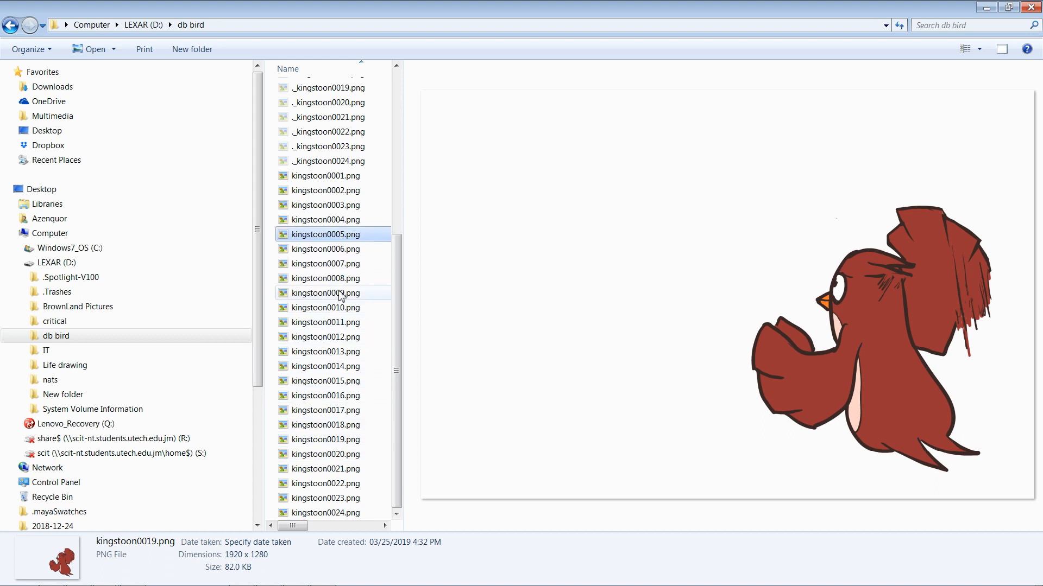
pyautogui.press('Up')
pyautogui.press('Up')
pyautogui.press('Up')
pyautogui.press('Up')
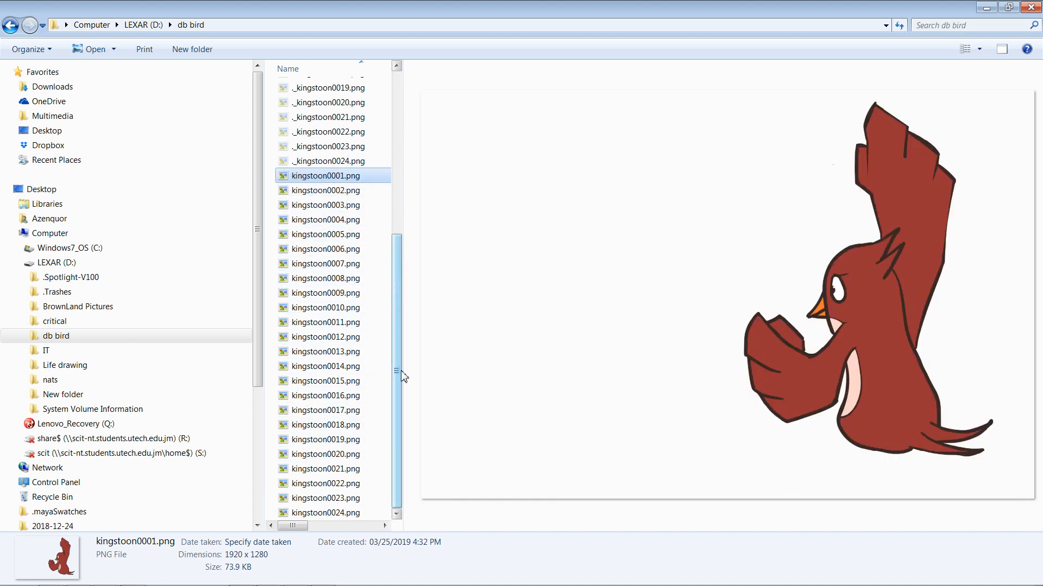
# Step: Select all 24 kingstoon frames and navigate to the KINGSTOON Export folder
pyautogui.keyDown('shift'); pyautogui.click(347, 513); pyautogui.keyUp('shift')
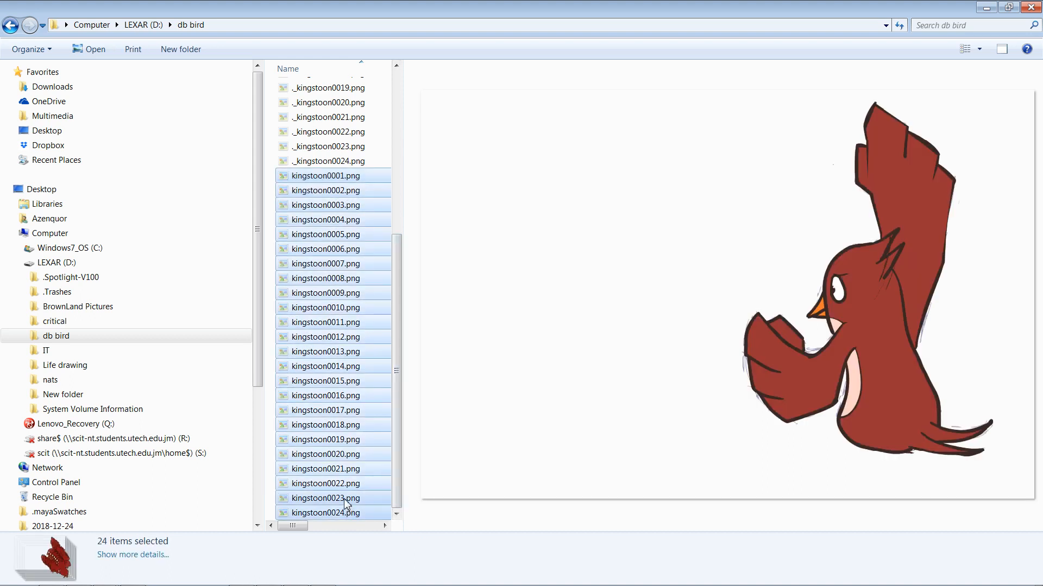
pyautogui.click(65, 115)
pyautogui.click(87, 161)
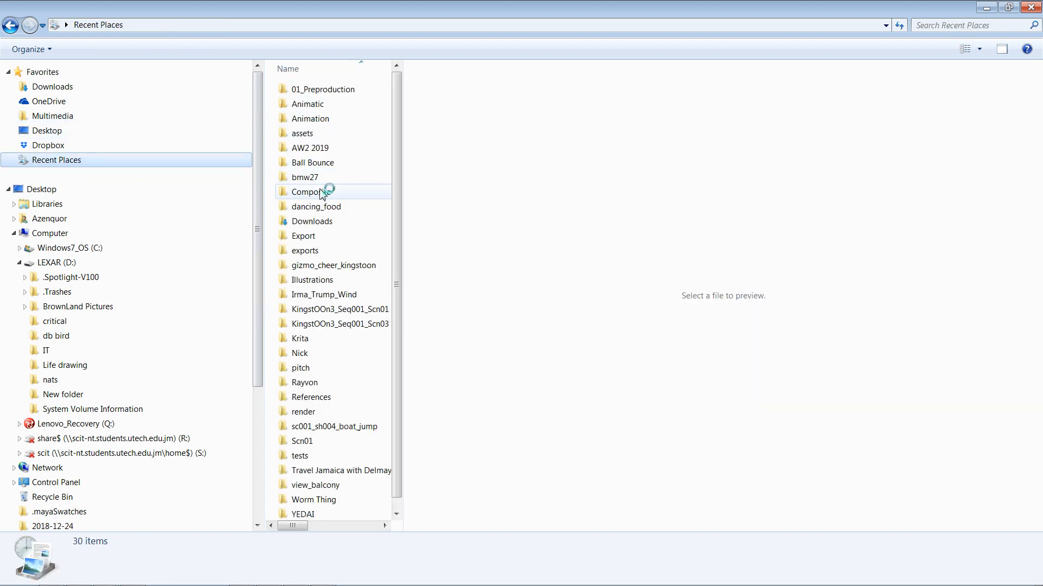
pyautogui.click(331, 265)
pyautogui.press('Return')
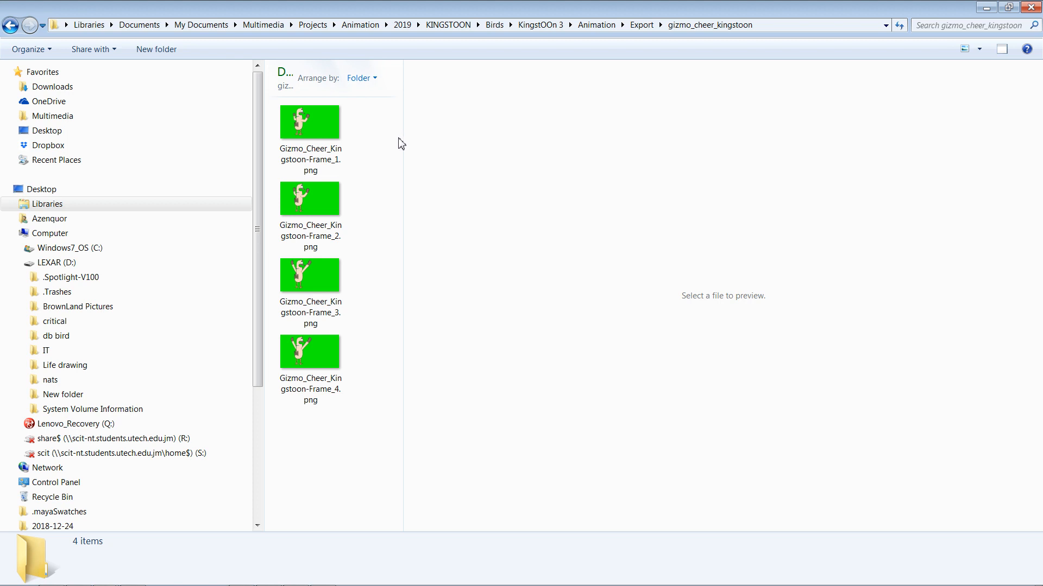
pyautogui.press('BackSpace')
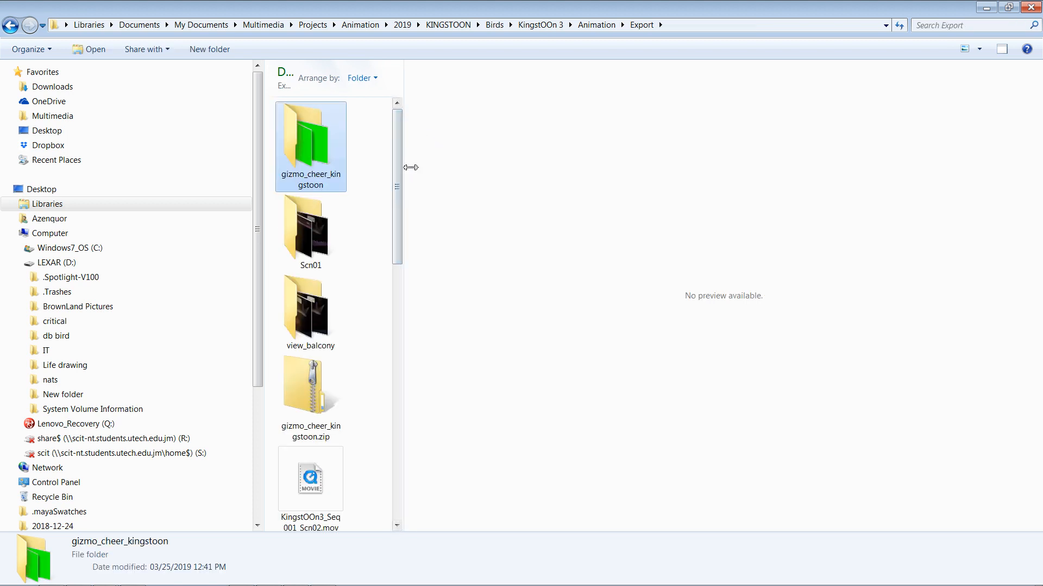
pyautogui.moveTo(405, 166); pyautogui.dragTo(711, 165)
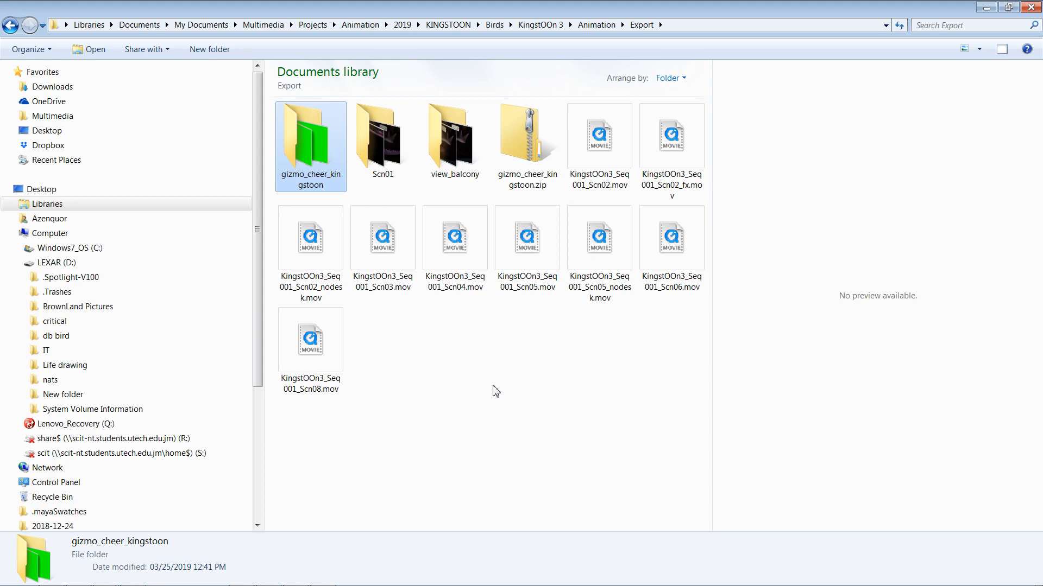
# Step: Create a new folder in Export named after the artist plus 'bird' and open it
pyautogui.hotkey('ctrl', 'shift', 'n')
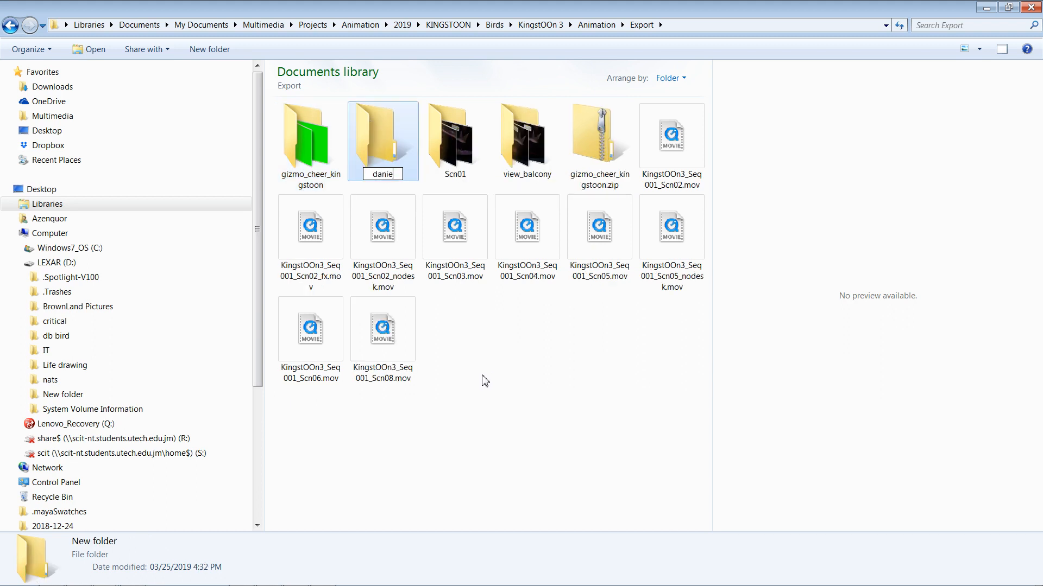
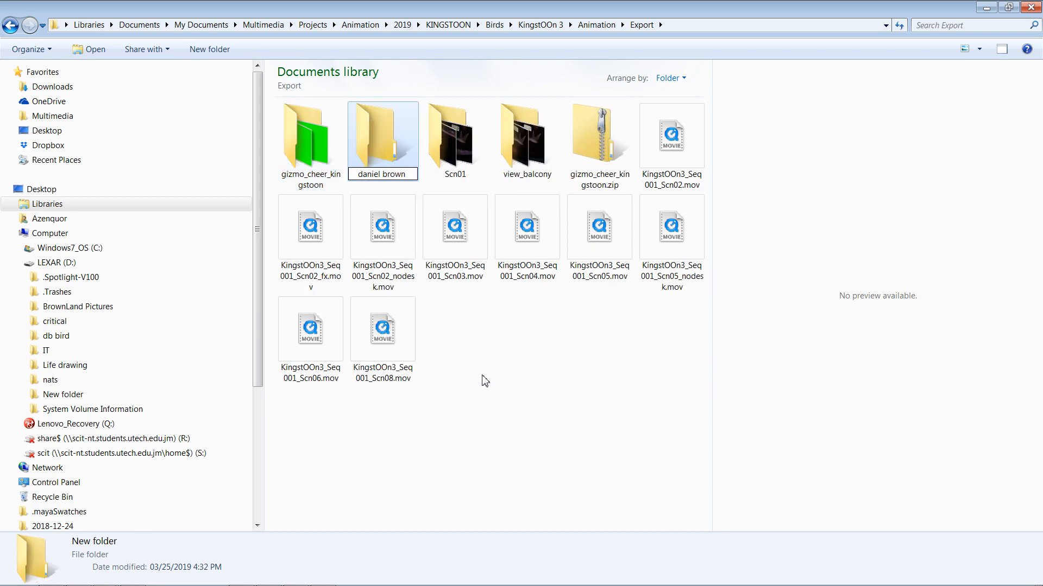
pyautogui.write(' bird')
pyautogui.press('Return')
pyautogui.press('Return')
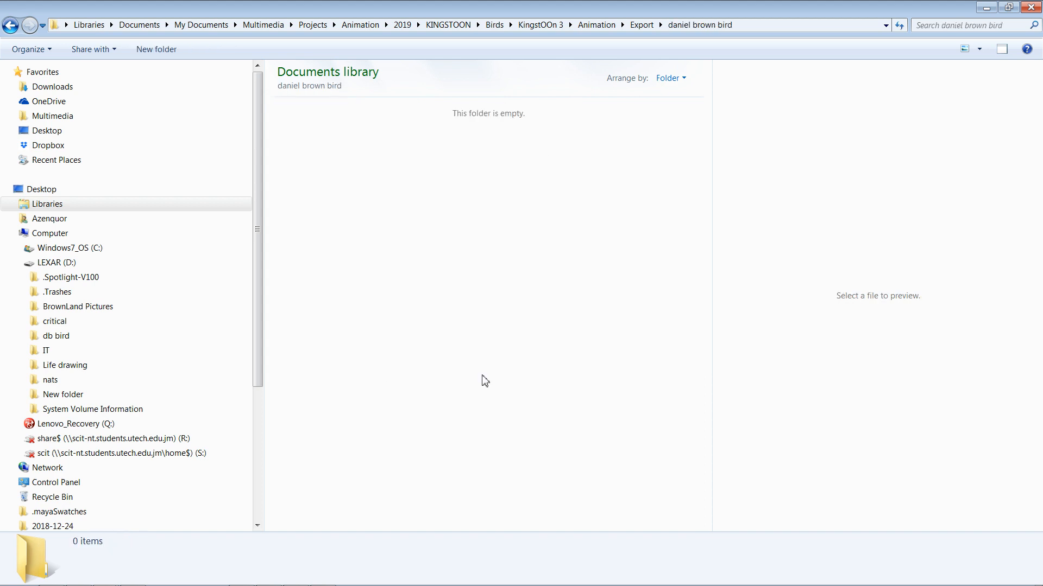
# Step: Paste the 24 kingstoon PNG frames into the new bird folder
pyautogui.hotkey('ctrl', 'v')
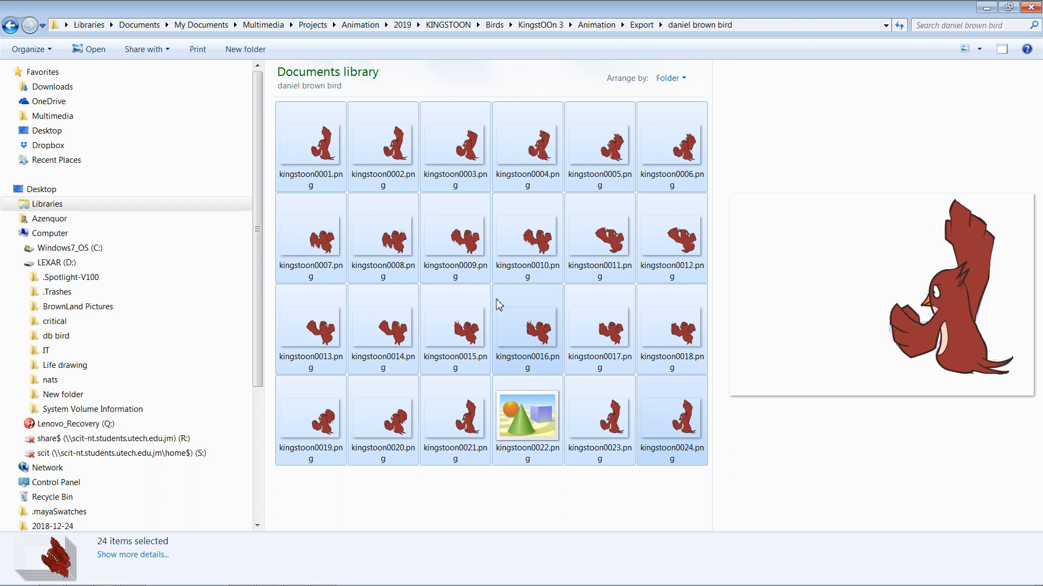
# Step: Inspect the faulty frame kingstoon0022.png and send it to the Recycle Bin
pyautogui.click(542, 475)
pyautogui.click(539, 450)
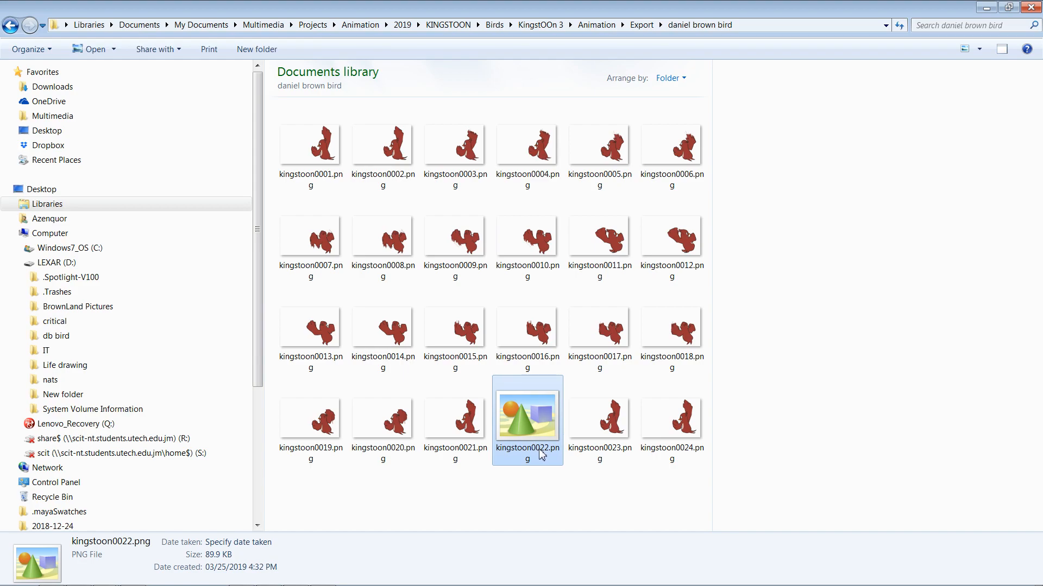
pyautogui.doubleClick(536, 434)
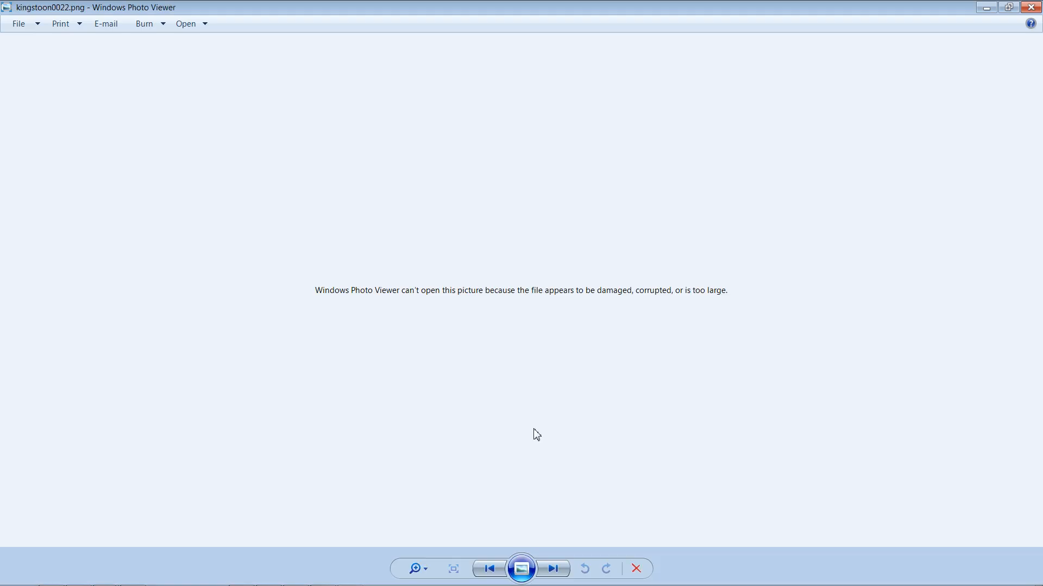
pyautogui.click(1031, 7)
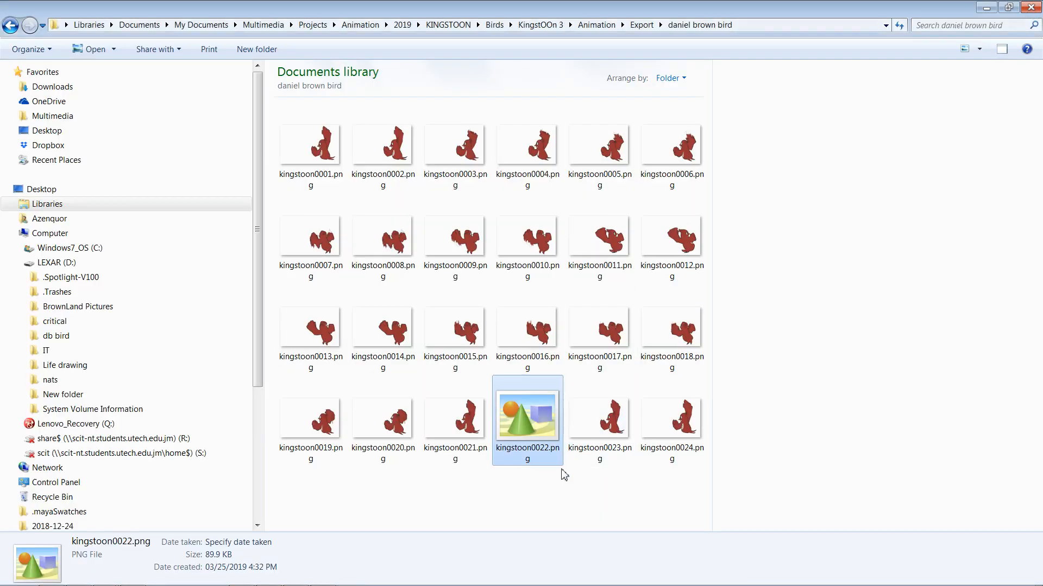
pyautogui.press('Delete')
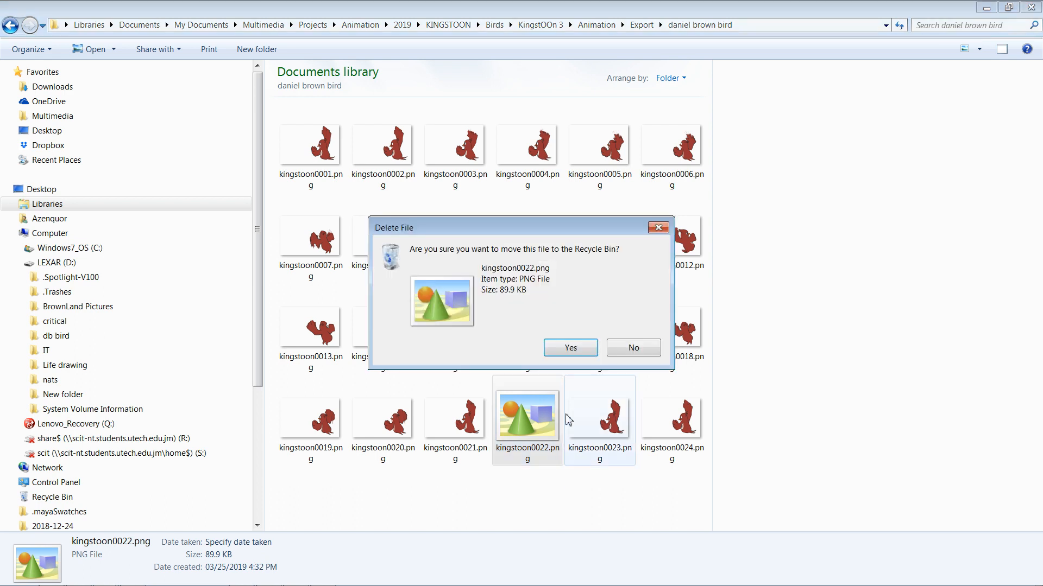
pyautogui.click(571, 348)
# Step: Rename kingstoon0023.png to kingstoon0022.png and kingstoon0024.png to kingstoon0023.png
pyautogui.click(546, 388)
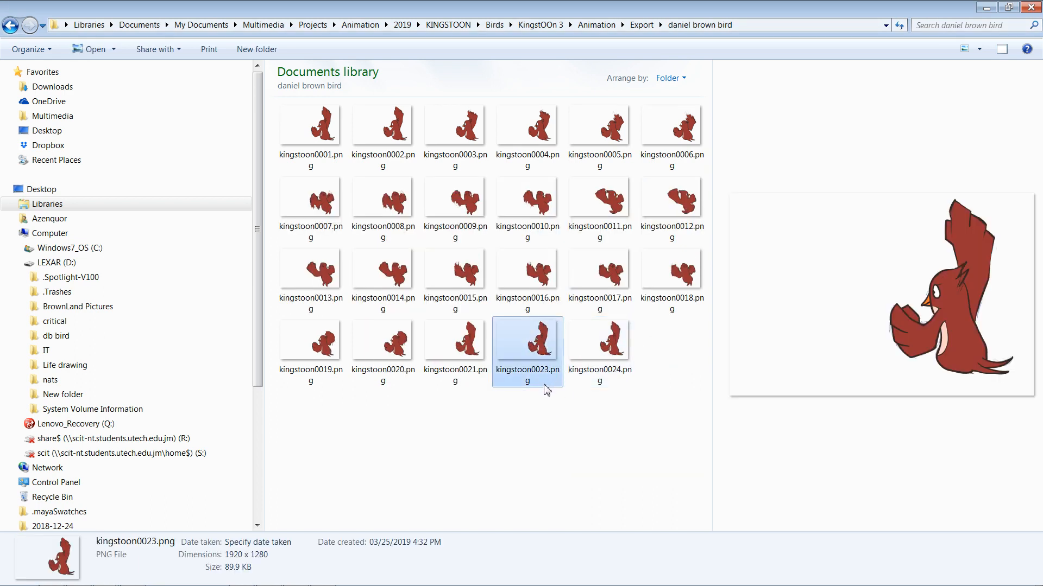
pyautogui.click(543, 370)
pyautogui.click(550, 370)
pyautogui.moveTo(545, 370); pyautogui.dragTo(551, 370)
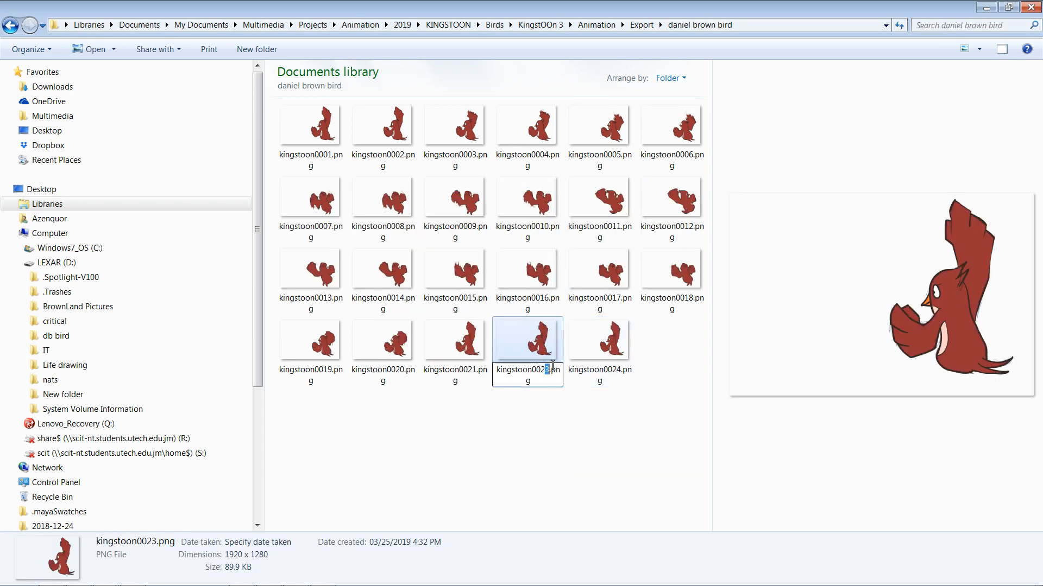
pyautogui.write('2')
pyautogui.click(560, 403)
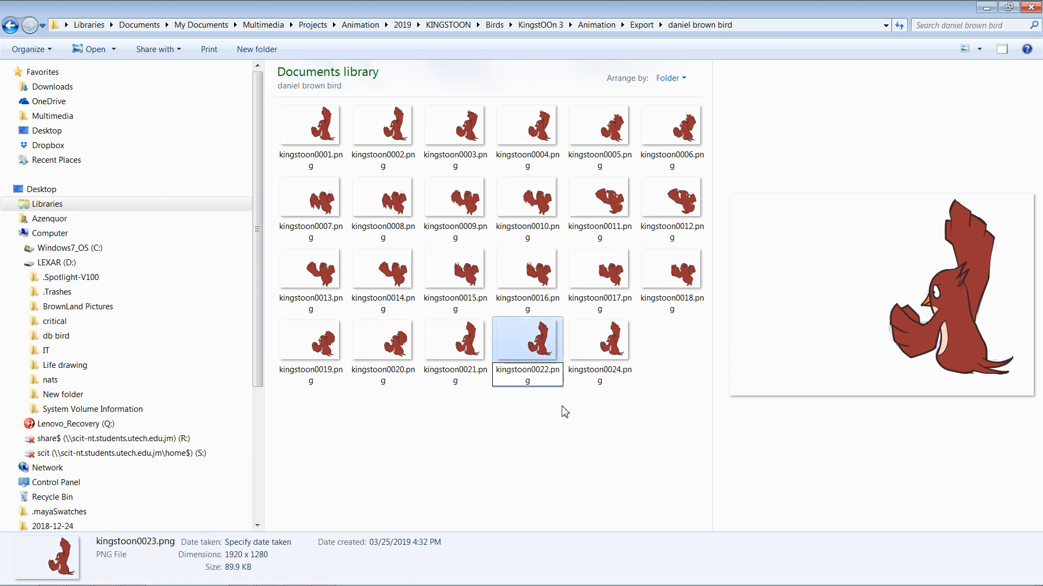
pyautogui.click(609, 375)
pyautogui.click(617, 373)
pyautogui.click(619, 372)
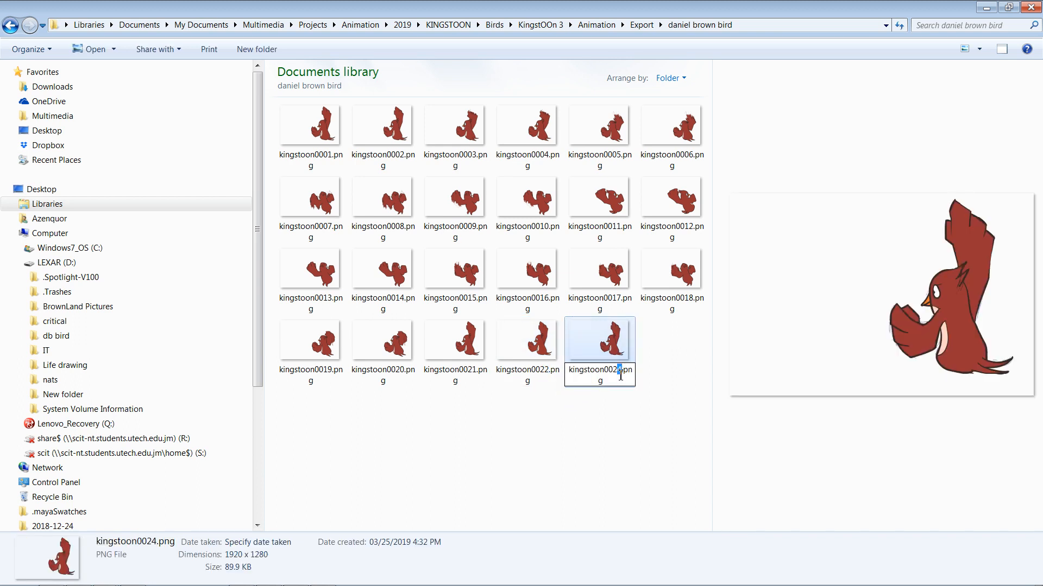
pyautogui.write('3')
pyautogui.press('Return')
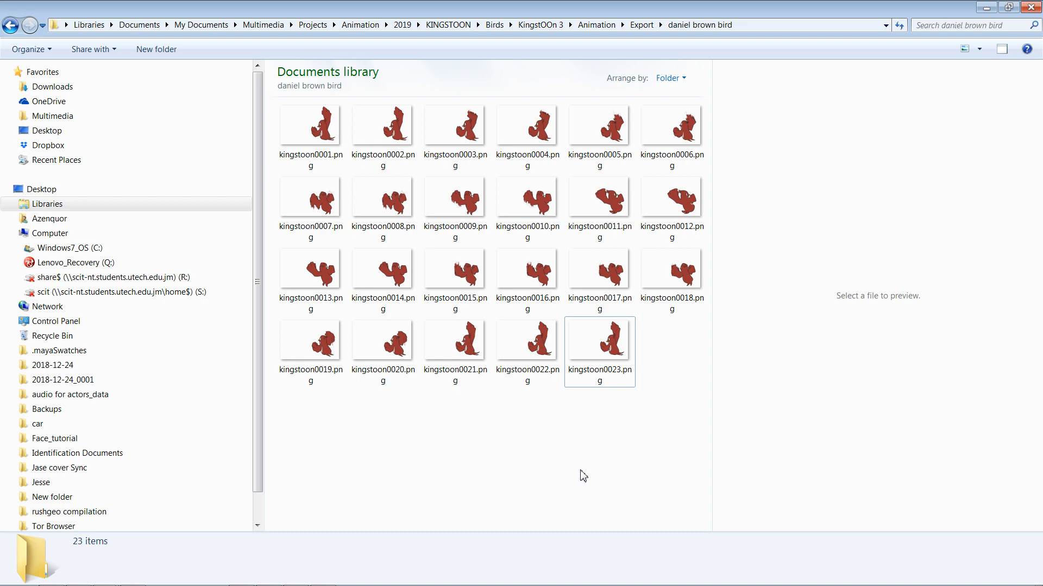
pyautogui.doubleClick(325, 163)
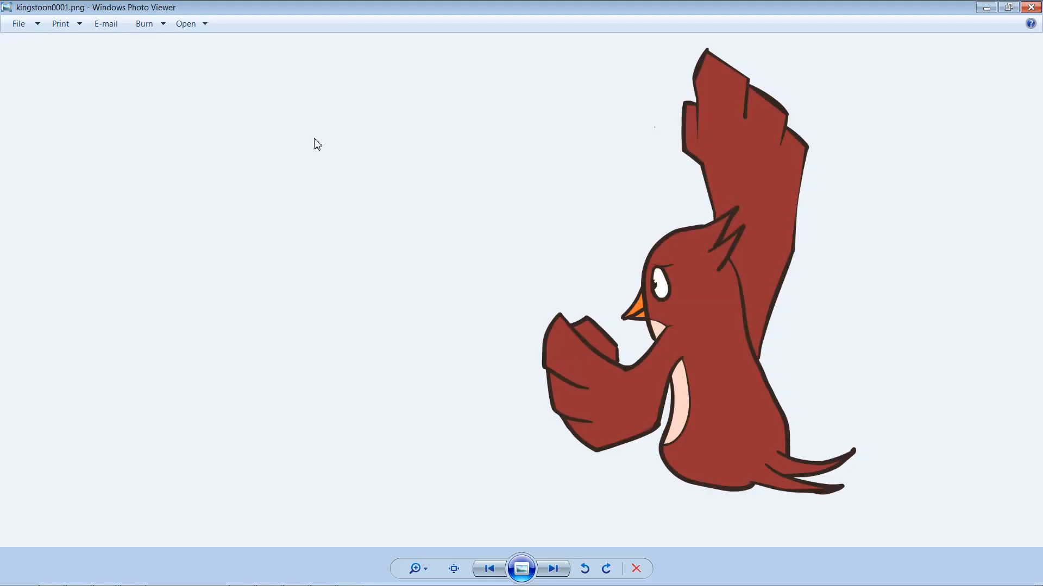
pyautogui.press('Right')
pyautogui.press('Right')
pyautogui.press('Right')
pyautogui.press('Right')
pyautogui.press('Right')
pyautogui.press('Right')
pyautogui.press('Right')
pyautogui.press('Right')
pyautogui.press('Right')
pyautogui.press('Right')
pyautogui.press('Right')
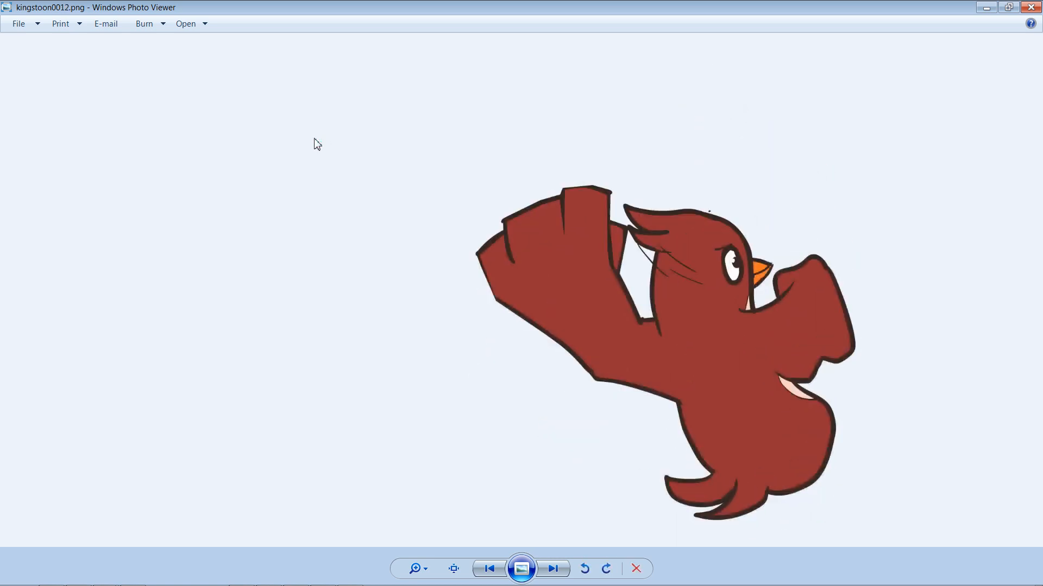
pyautogui.press('Right')
pyautogui.press('Right')
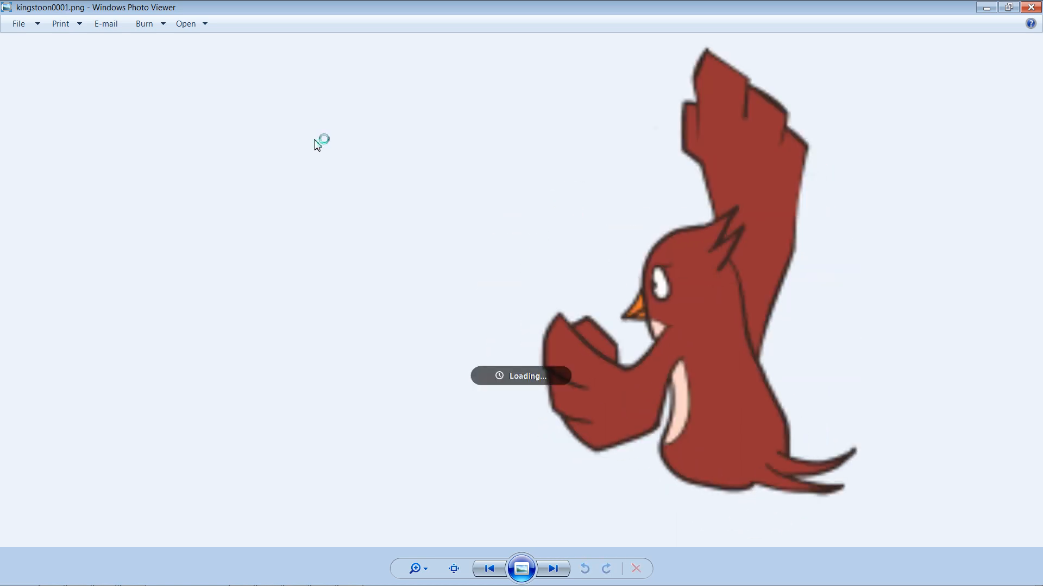
pyautogui.press('Right')
pyautogui.press('Right')
pyautogui.press('Right')
pyautogui.press('Right')
pyautogui.press('Right')
pyautogui.press('Right')
pyautogui.press('Right')
pyautogui.press('Right')
pyautogui.press('Right')
pyautogui.press('Right')
pyautogui.press('Right')
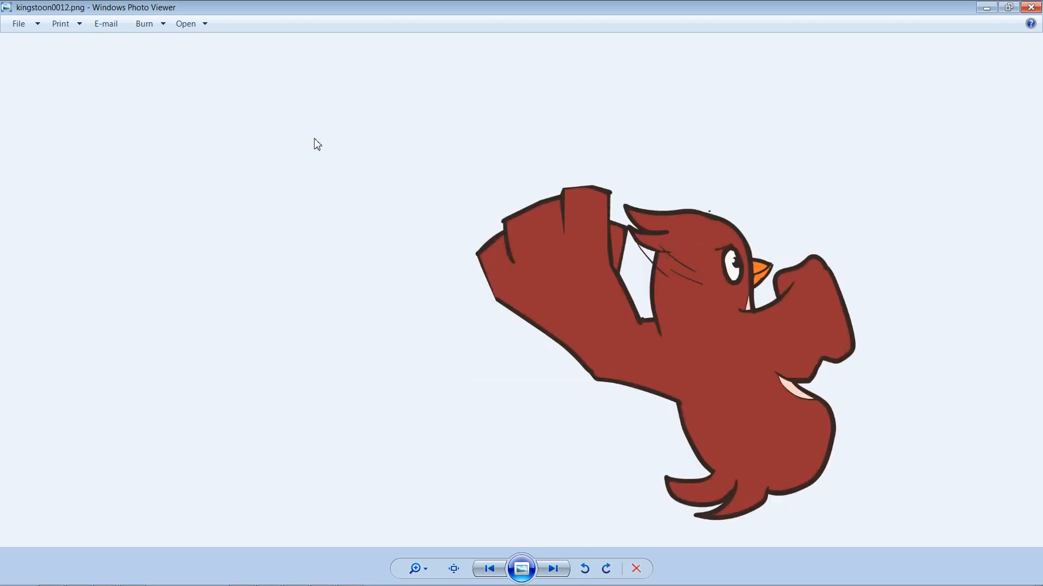
pyautogui.press('Right')
pyautogui.press('Right')
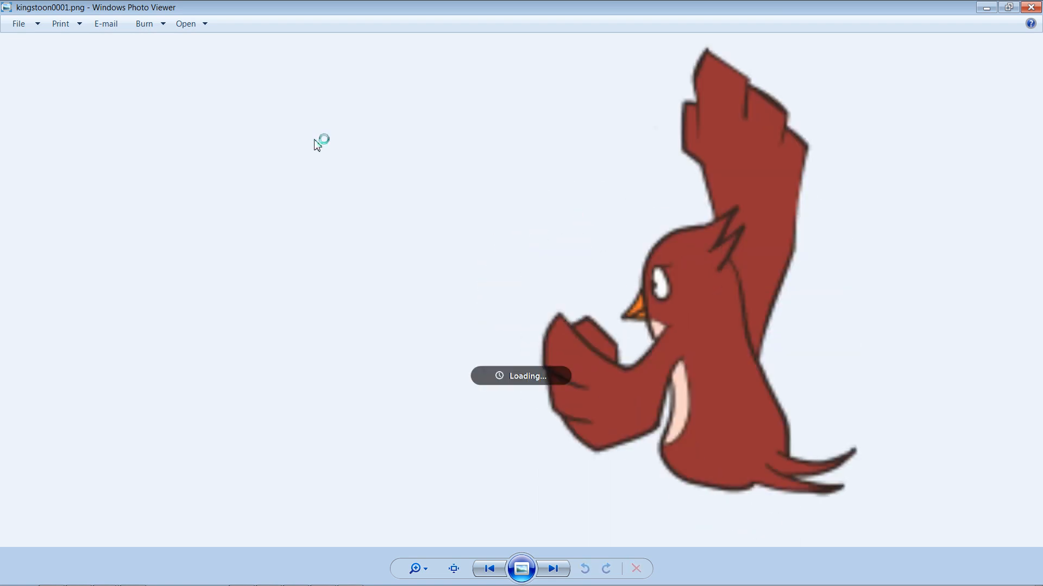
pyautogui.click(1030, 7)
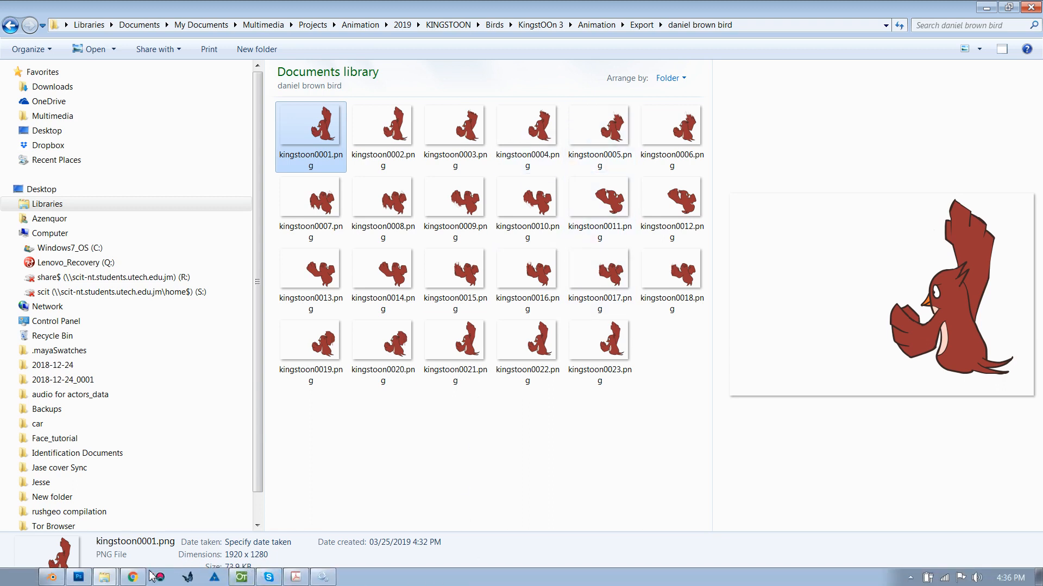
pyautogui.click(339, 481)
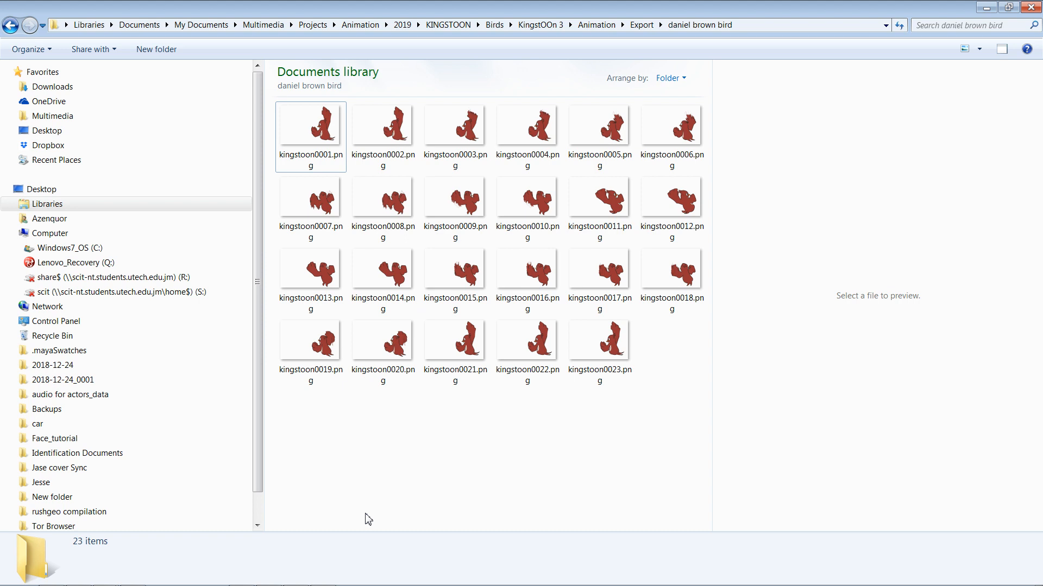
pyautogui.hotkey('alt', 'Tab')
pyautogui.hotkey('alt', 'Tab')
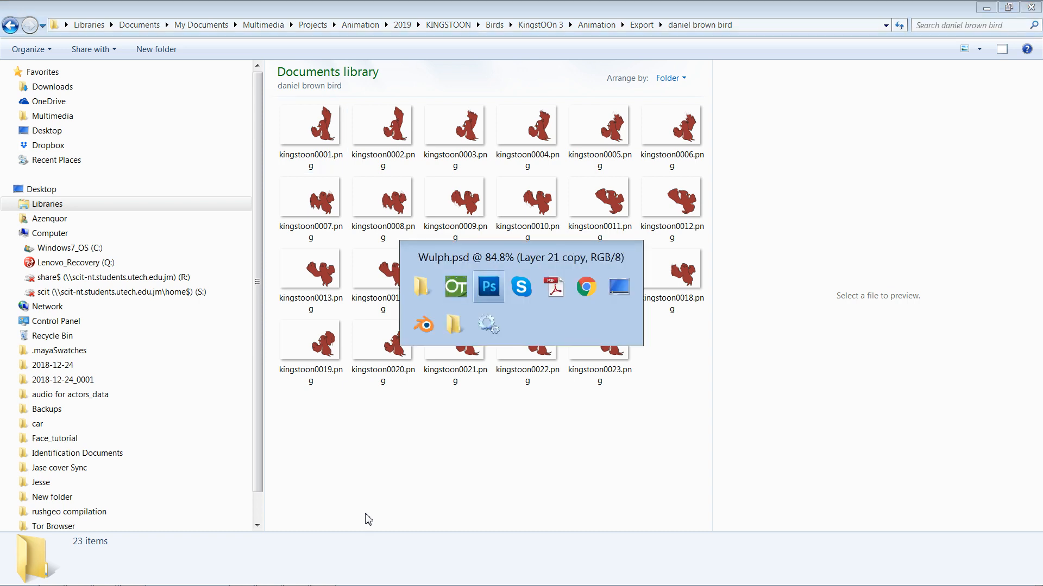
pyautogui.hotkey('alt', 'shift', 'Tab')
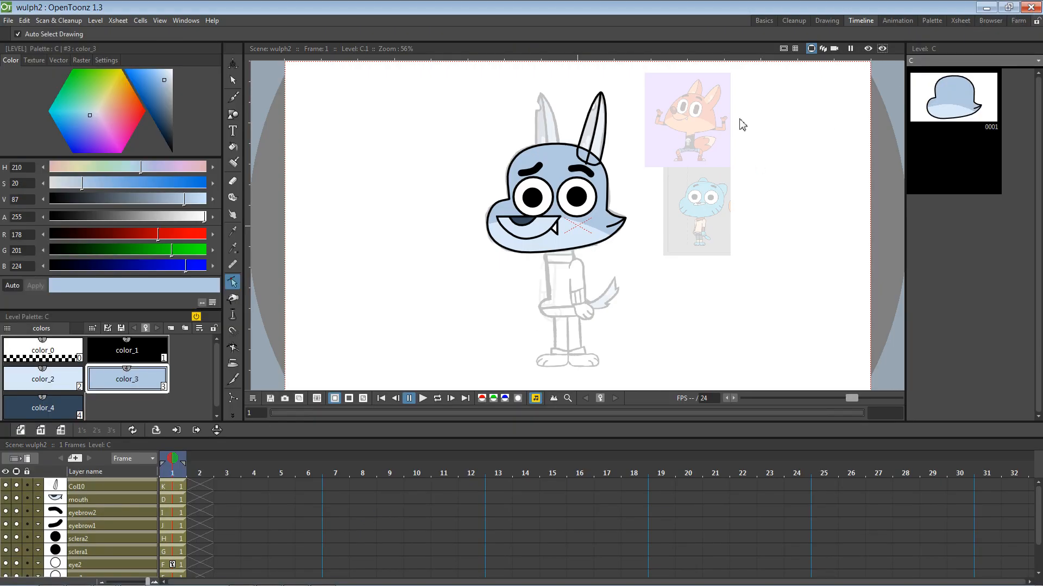
pyautogui.hotkey('alt', 'Tab')
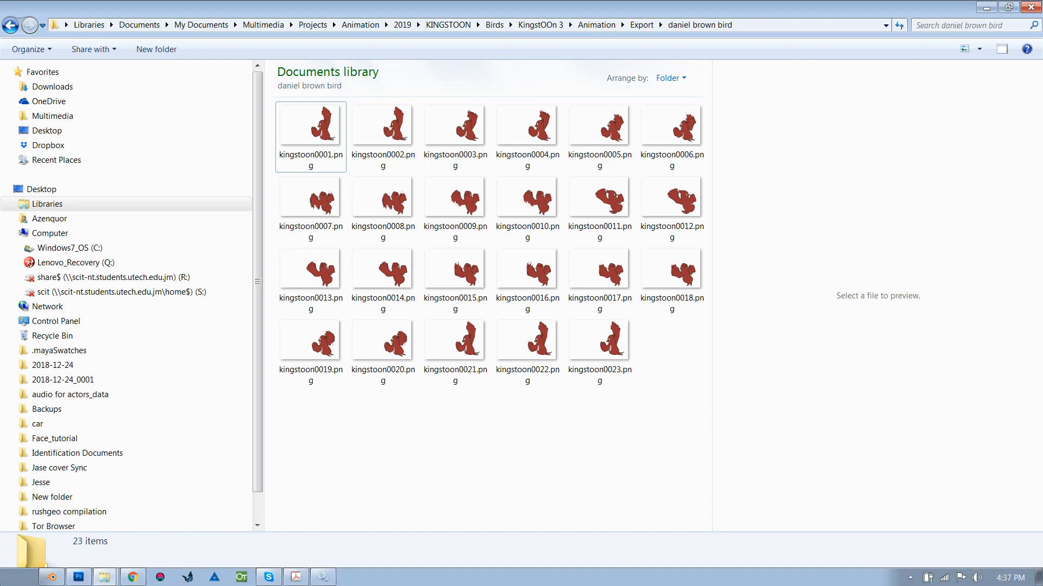
pyautogui.click(12, 577)
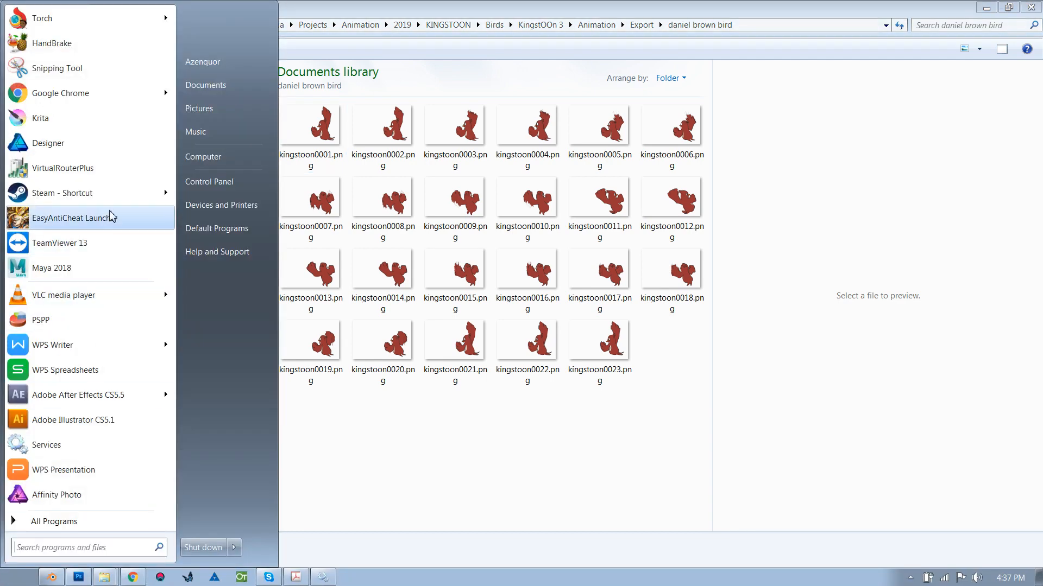
# Step: Close the Start menu and launch Toon Boom Harmony Premium from the taskbar
pyautogui.click(417, 463)
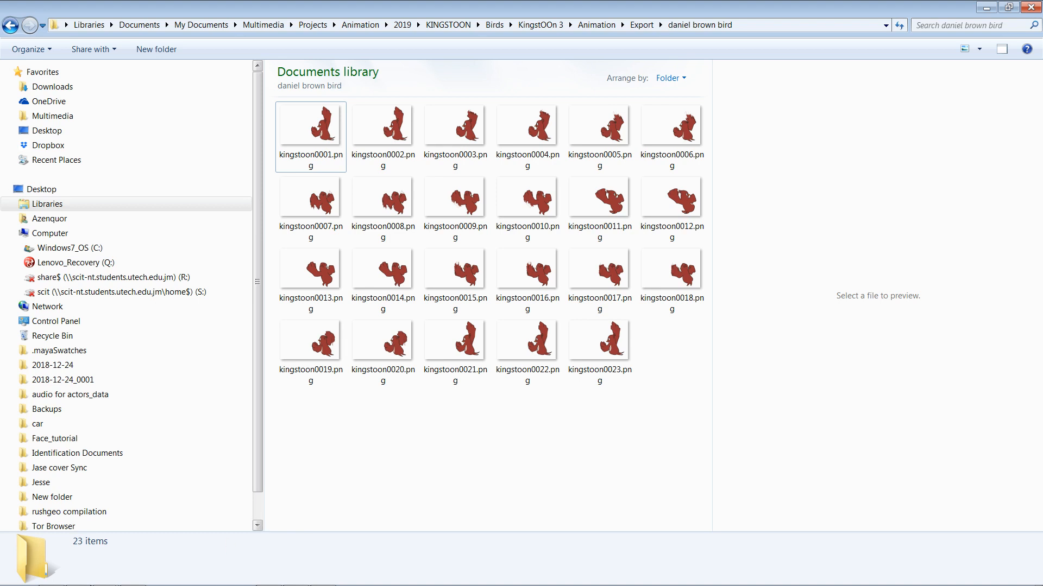
pyautogui.moveTo(144, 576)
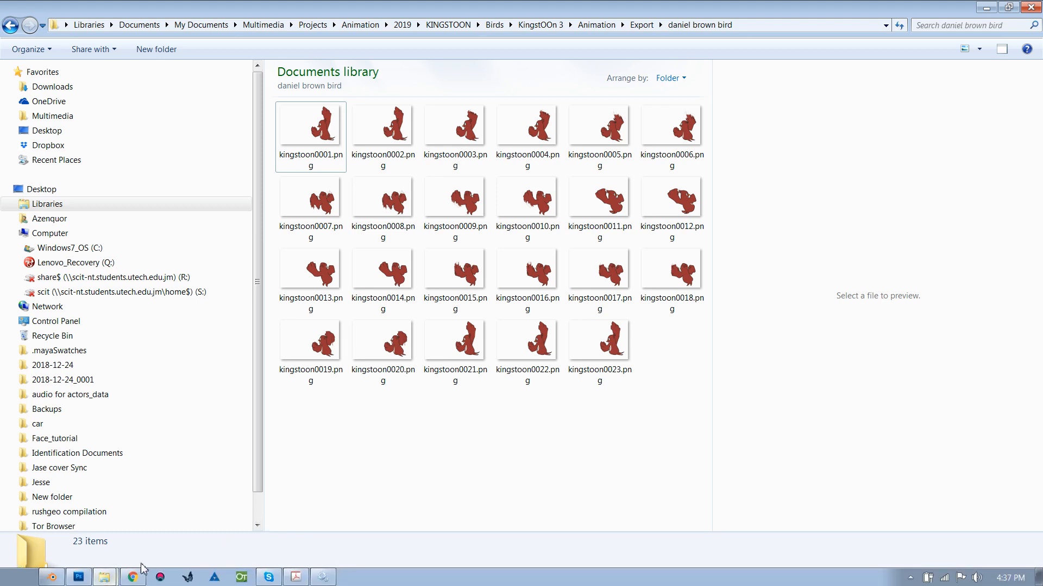
pyautogui.click(217, 580)
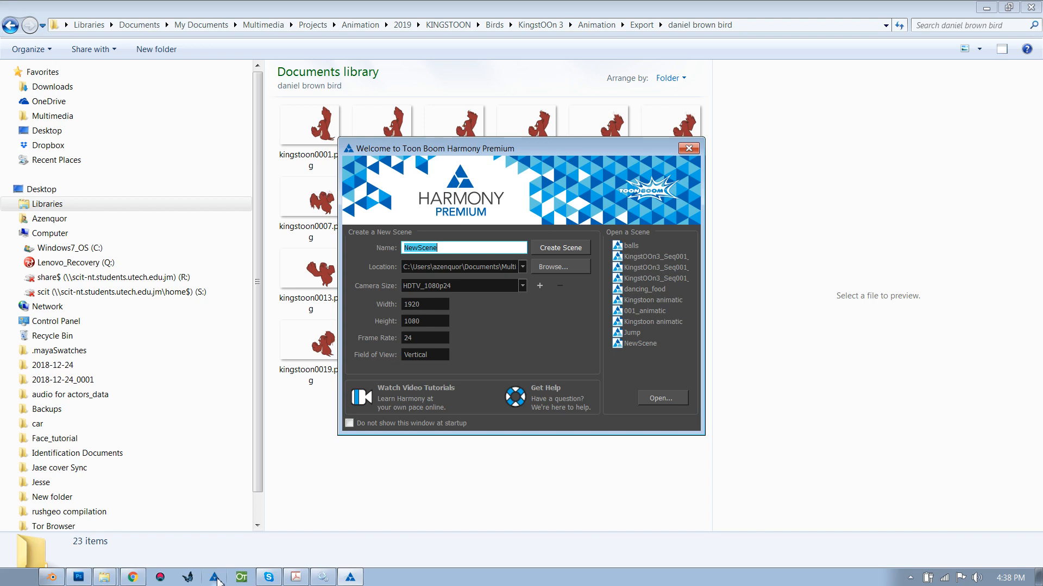
# Step: Browse for the scene location through Multimedia to the Projects > Animation > 2019 folder
pyautogui.click(543, 267)
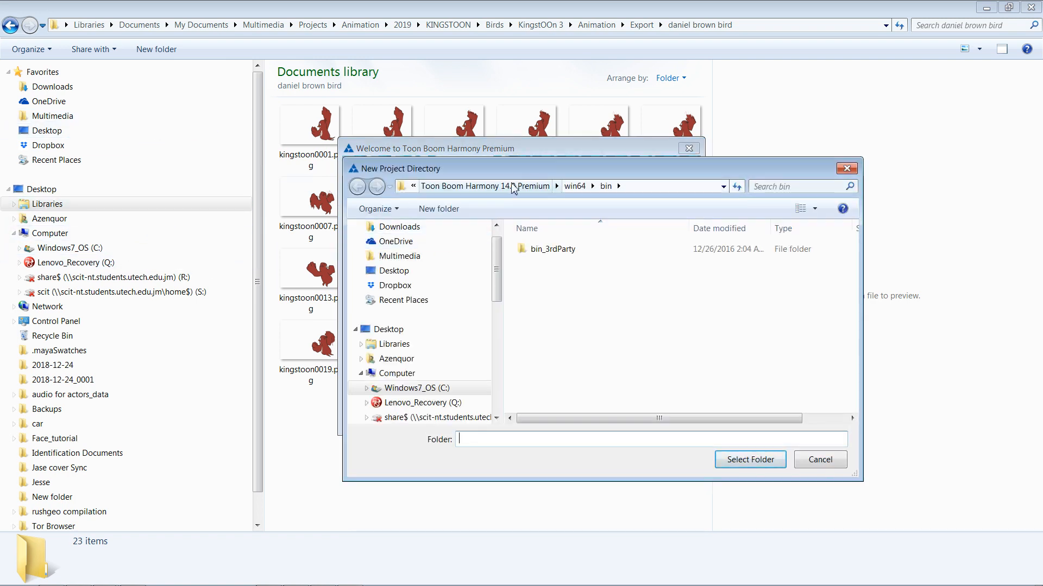
pyautogui.moveTo(416, 163); pyautogui.dragTo(311, 93)
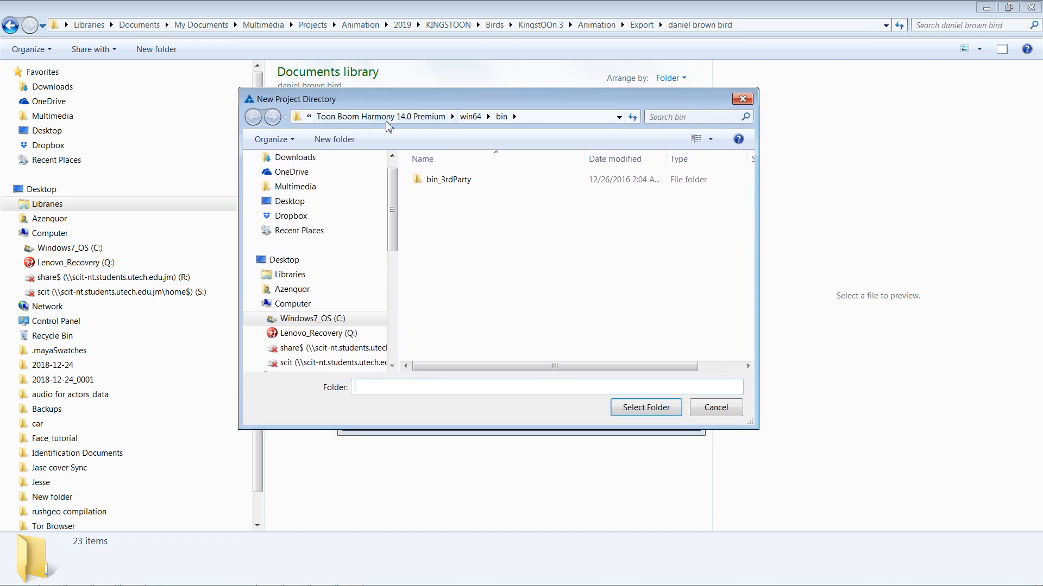
pyautogui.click(381, 116)
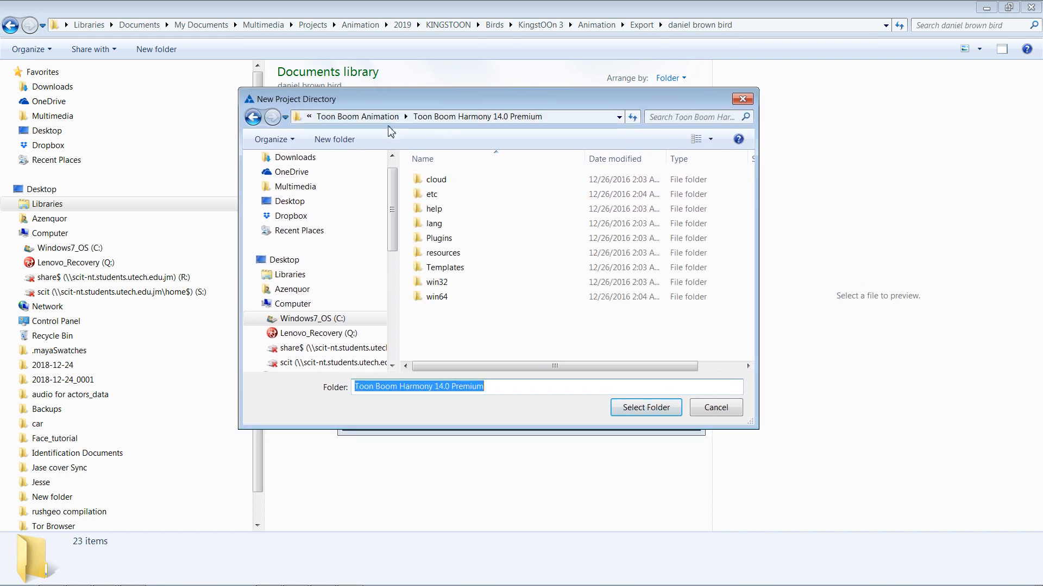
pyautogui.click(358, 116)
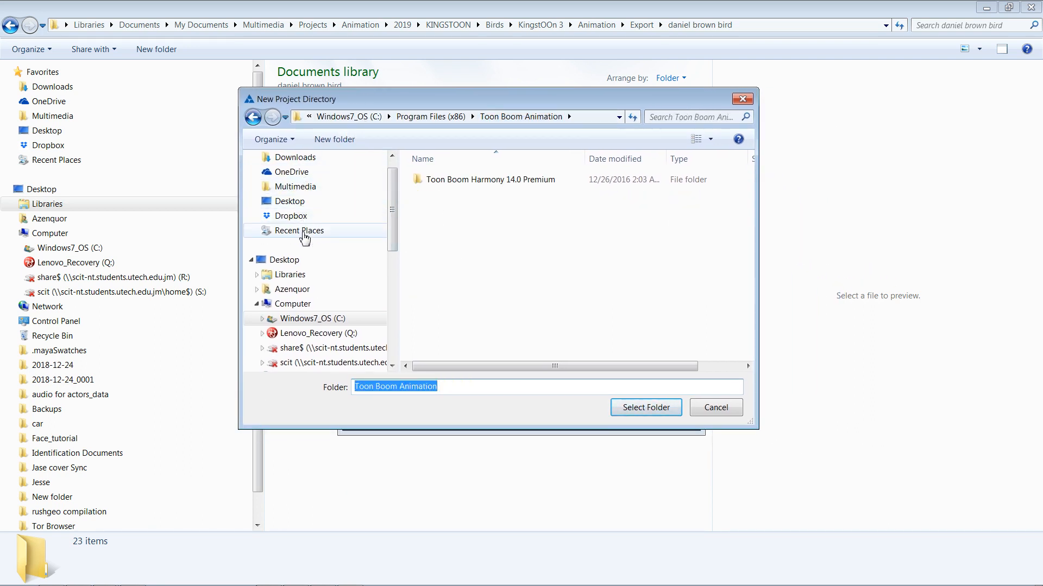
pyautogui.scroll(2, 358, 233)
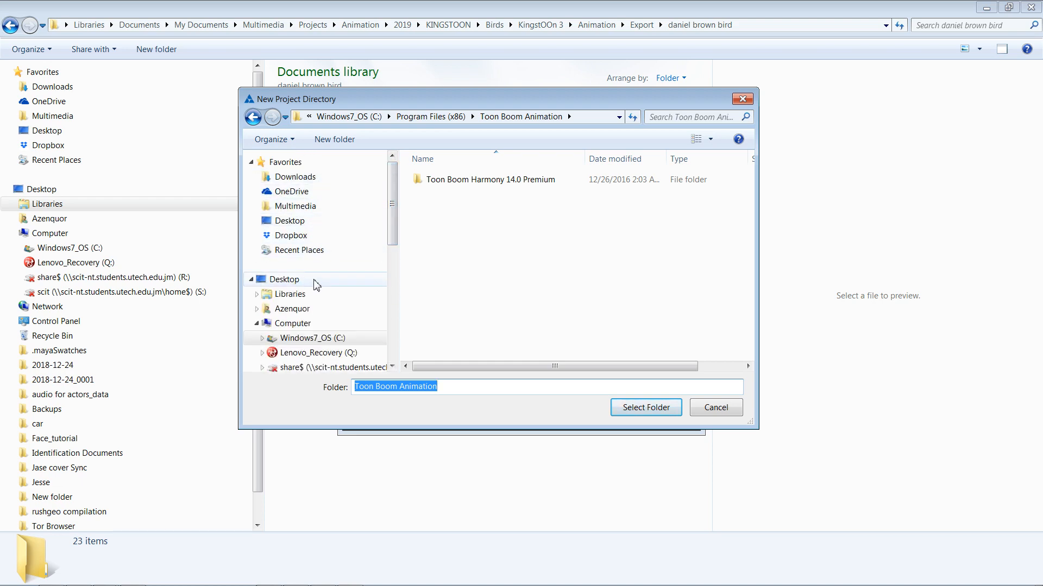
pyautogui.moveTo(391, 228); pyautogui.dragTo(400, 170)
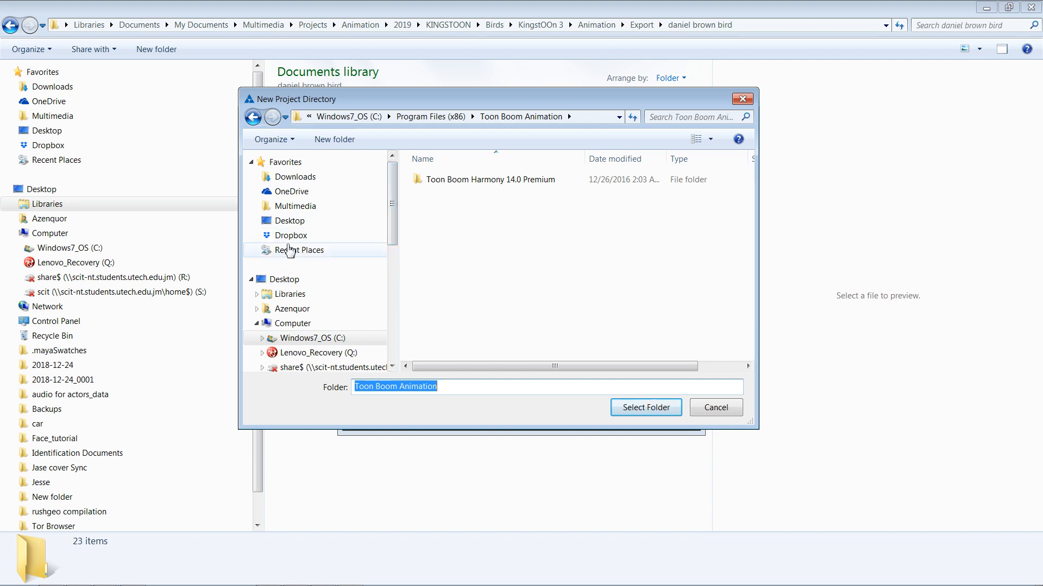
pyautogui.click(313, 208)
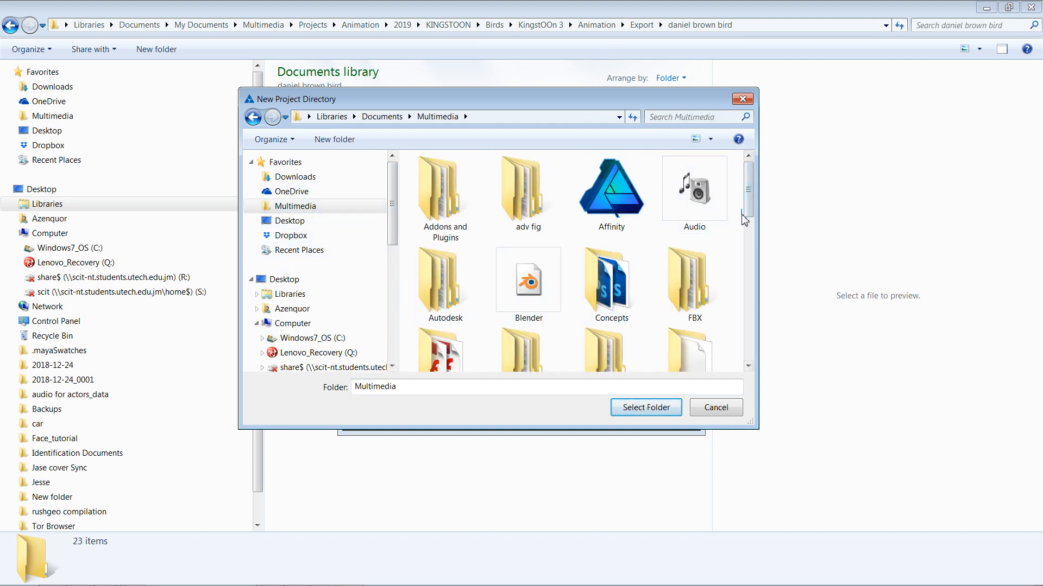
pyautogui.moveTo(748, 215); pyautogui.dragTo(736, 305)
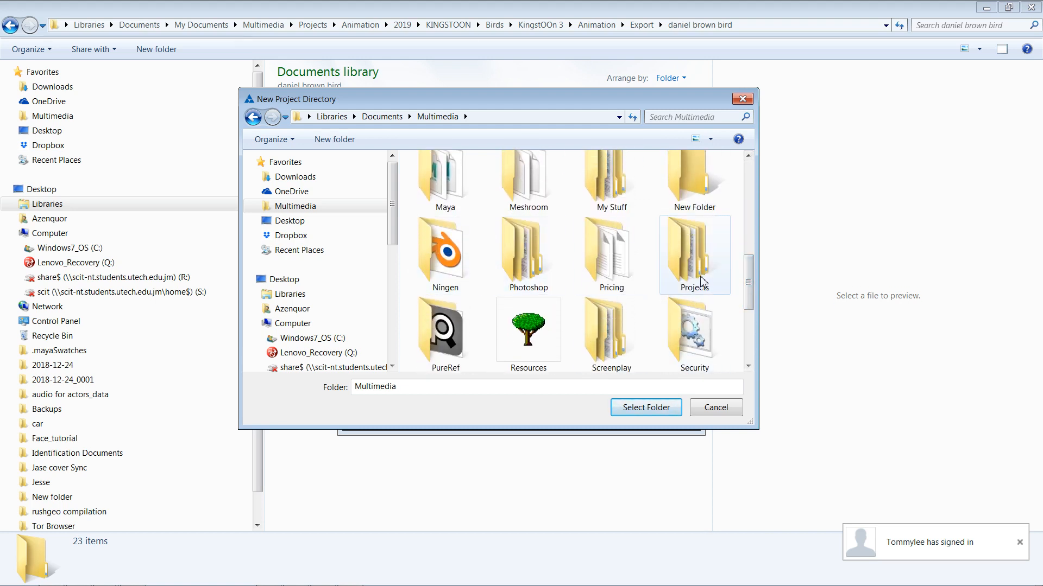
pyautogui.doubleClick(689, 255)
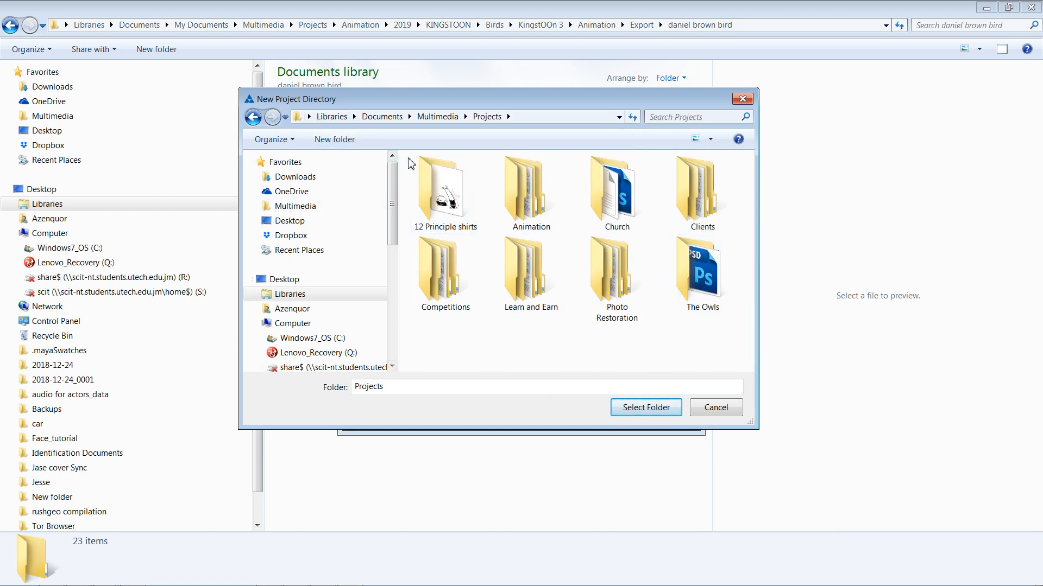
pyautogui.doubleClick(518, 200)
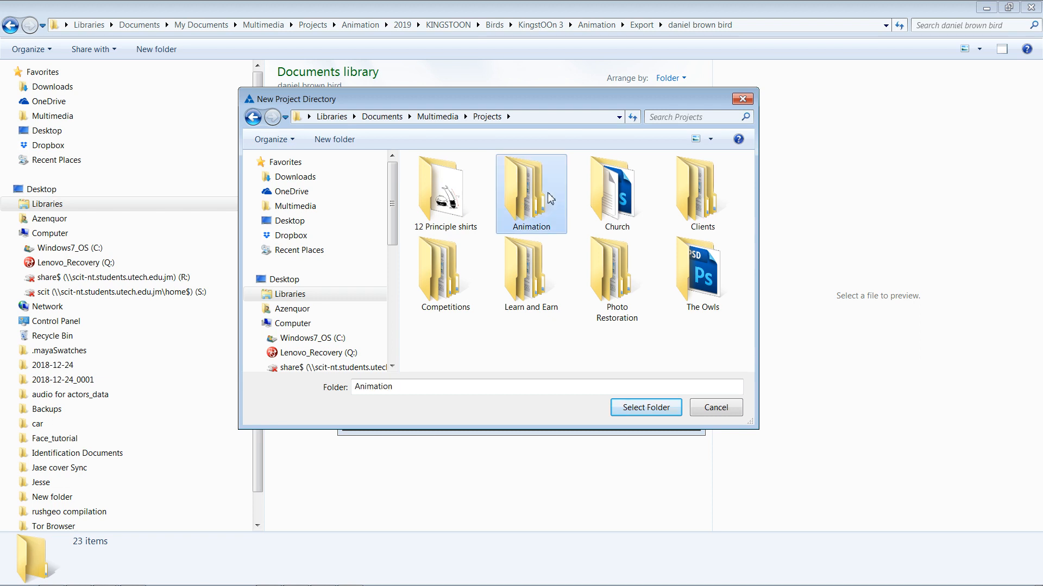
pyautogui.doubleClick(611, 206)
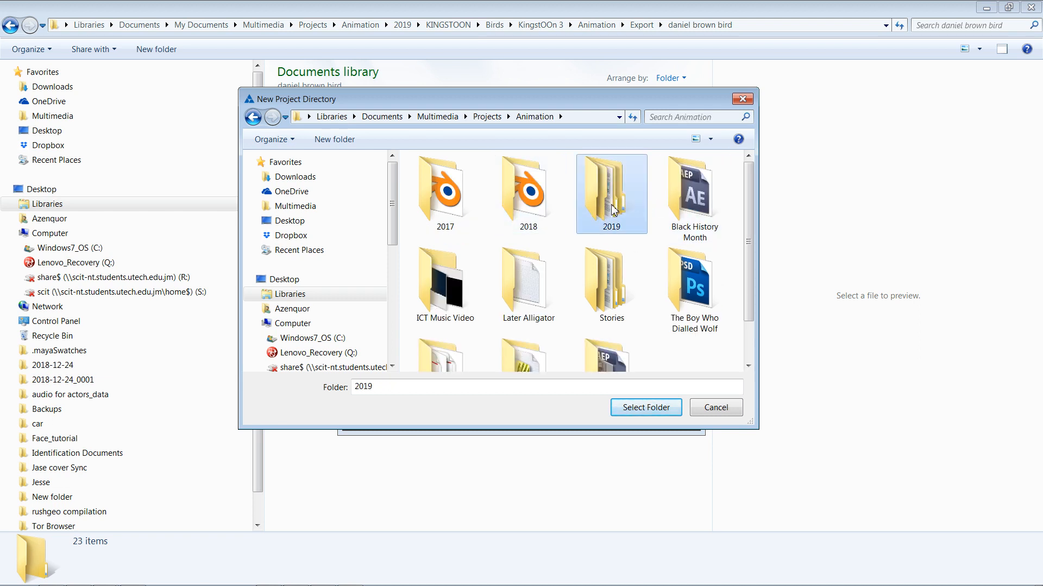
# Step: Choose KINGSTOON > Birds > KingstOOn 3 > Animation as the project directory and begin typing 'Bal' as the scene name
pyautogui.click(453, 212)
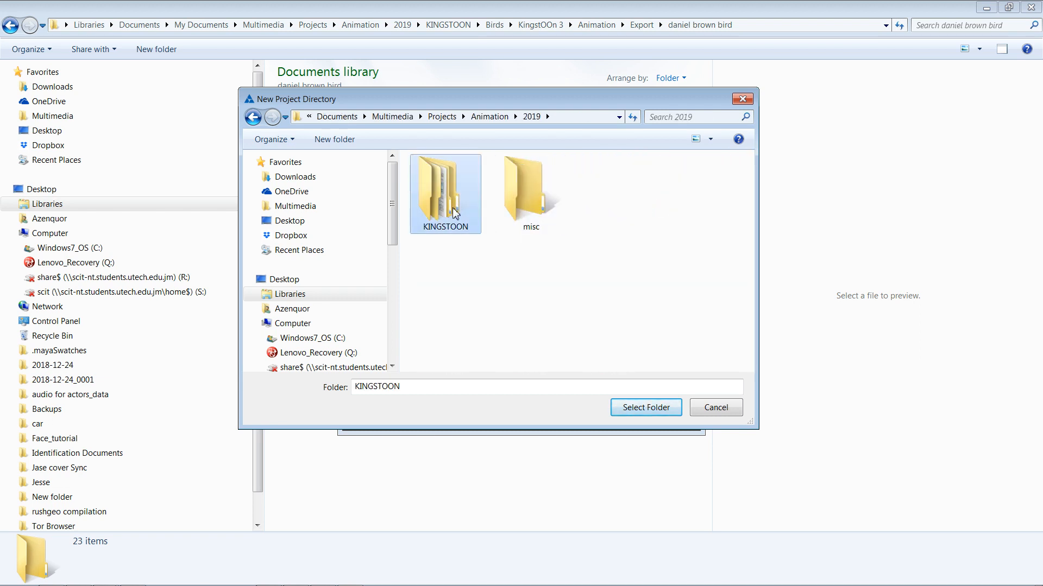
pyautogui.doubleClick(454, 214)
pyautogui.doubleClick(454, 214)
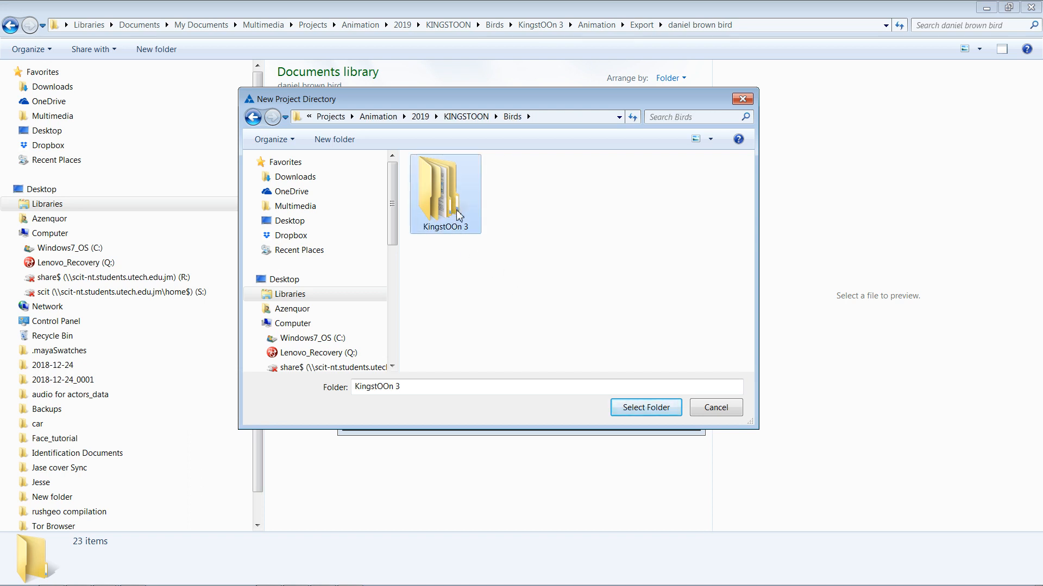
pyautogui.doubleClick(458, 215)
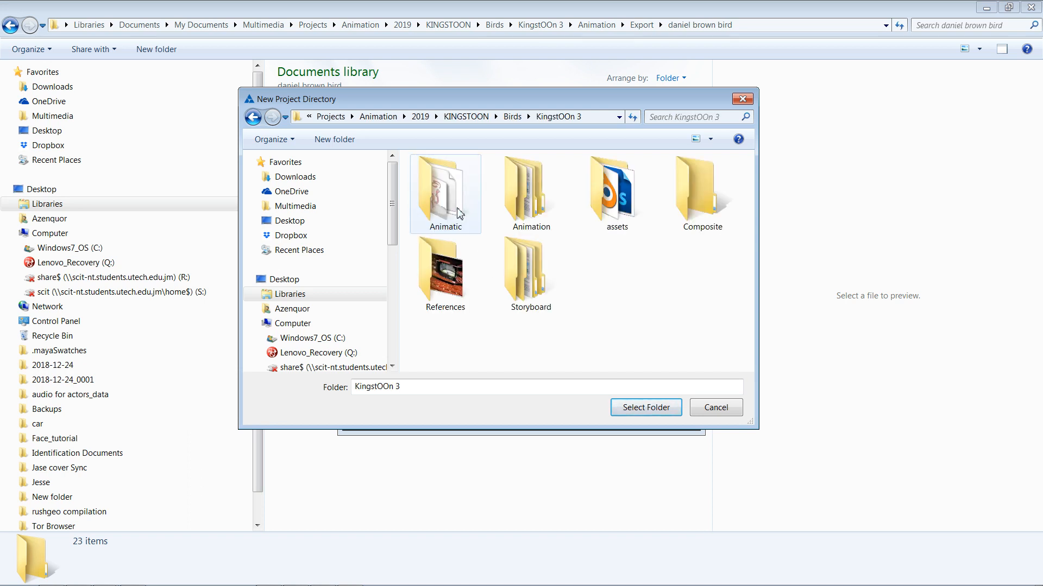
pyautogui.doubleClick(526, 196)
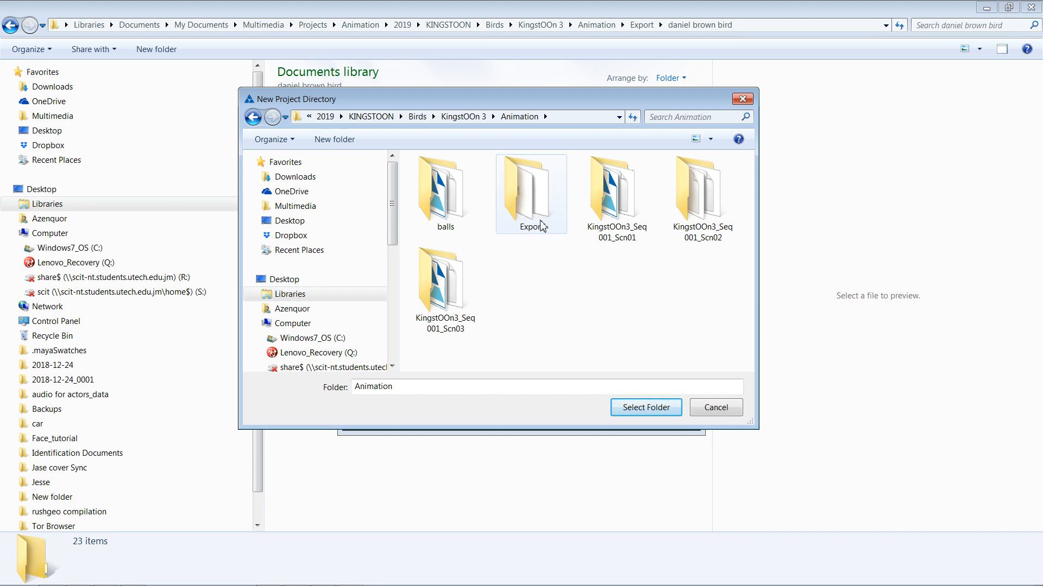
pyautogui.click(671, 416)
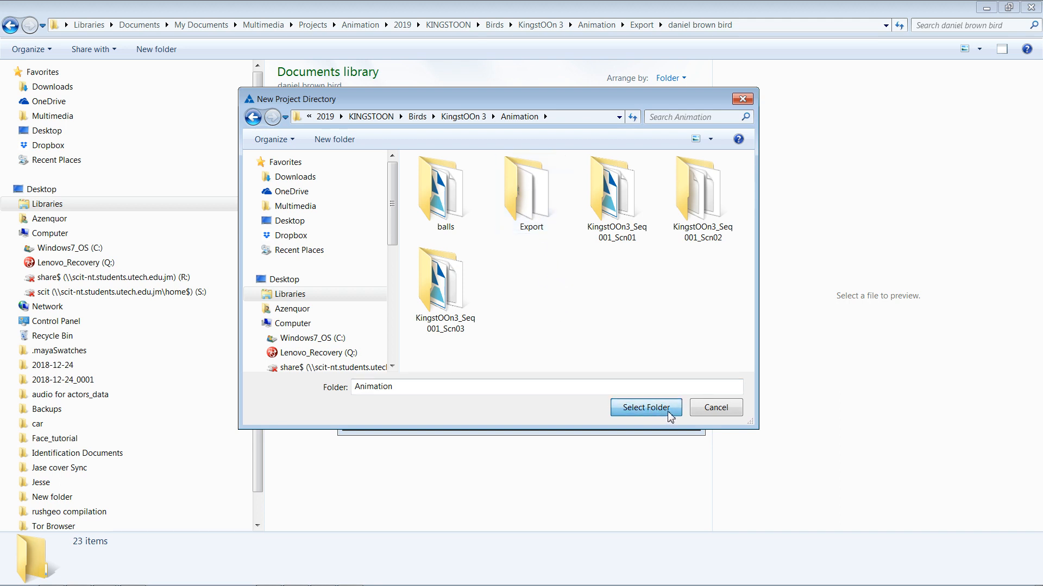
pyautogui.moveTo(482, 246); pyautogui.dragTo(373, 233)
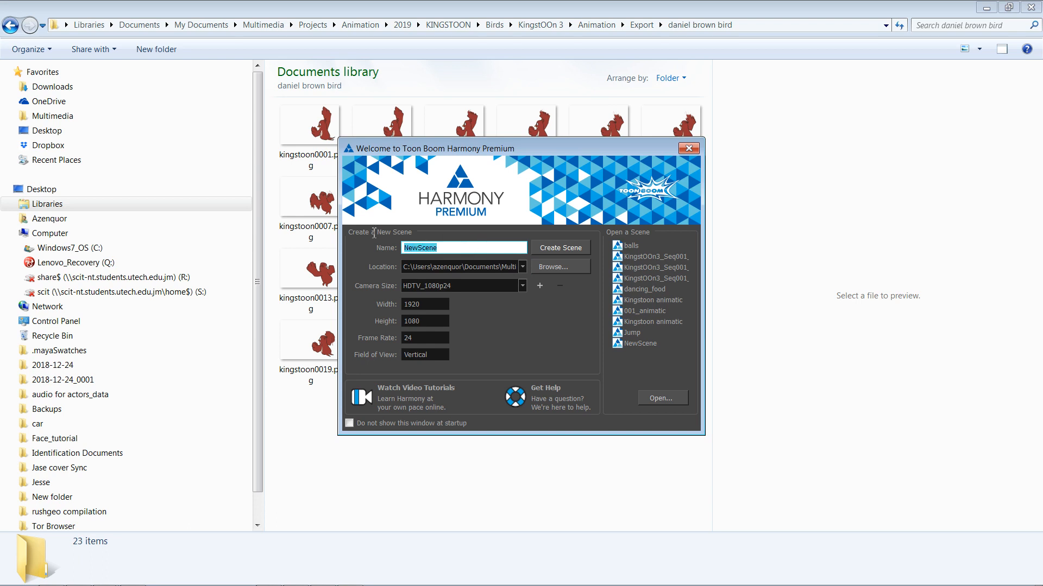
pyautogui.write('Bal')
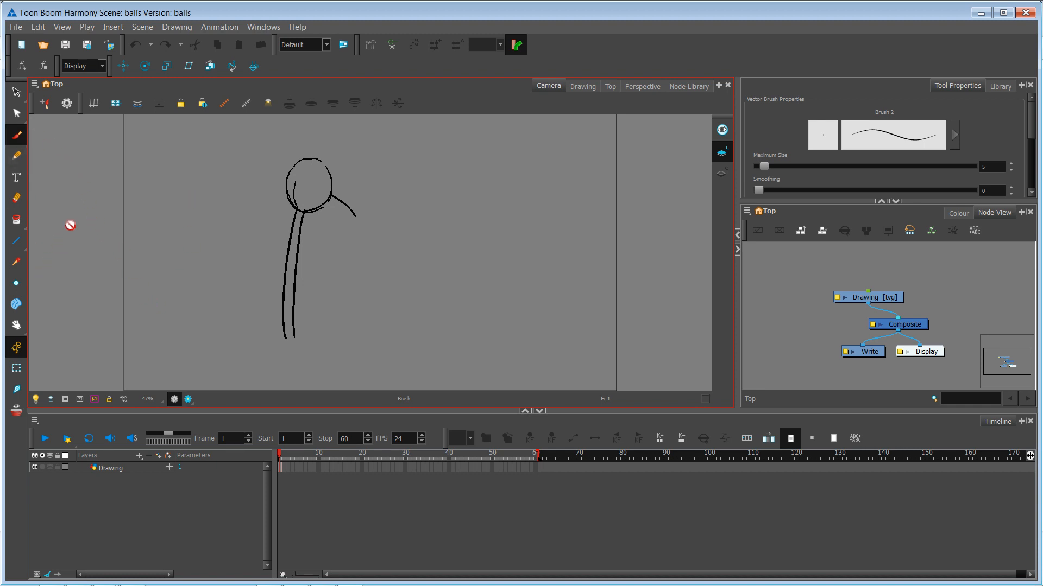
# Step: Raise the brush maximum size to 17.8, undo the stray strokes, and redraw a thick curved beak
pyautogui.click(282, 468)
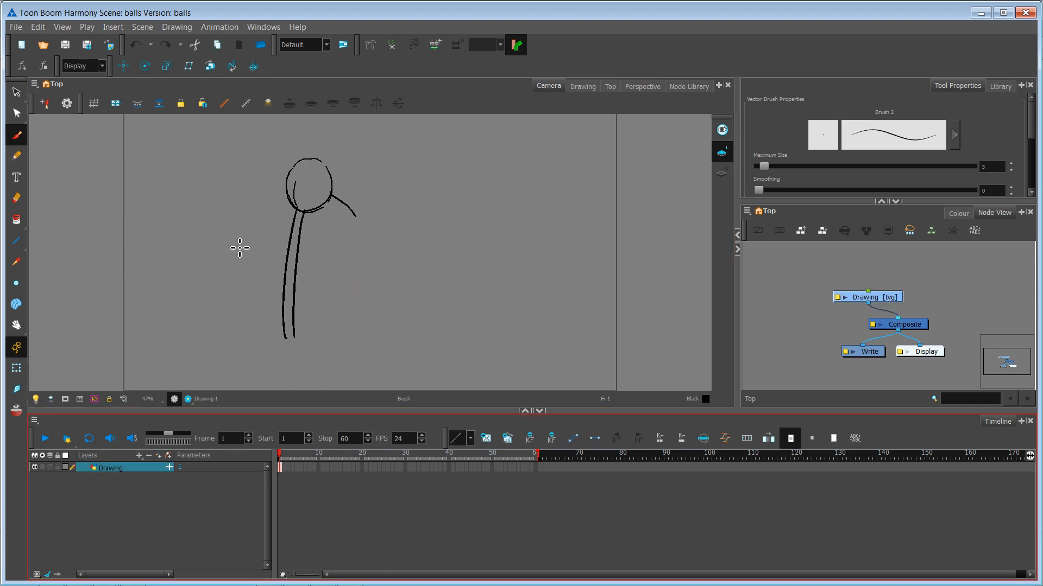
pyautogui.moveTo(279, 223)
pyautogui.mouseDown()
pyautogui.moveTo(316, 361)
pyautogui.moveTo(357, 390)
pyautogui.mouseUp()
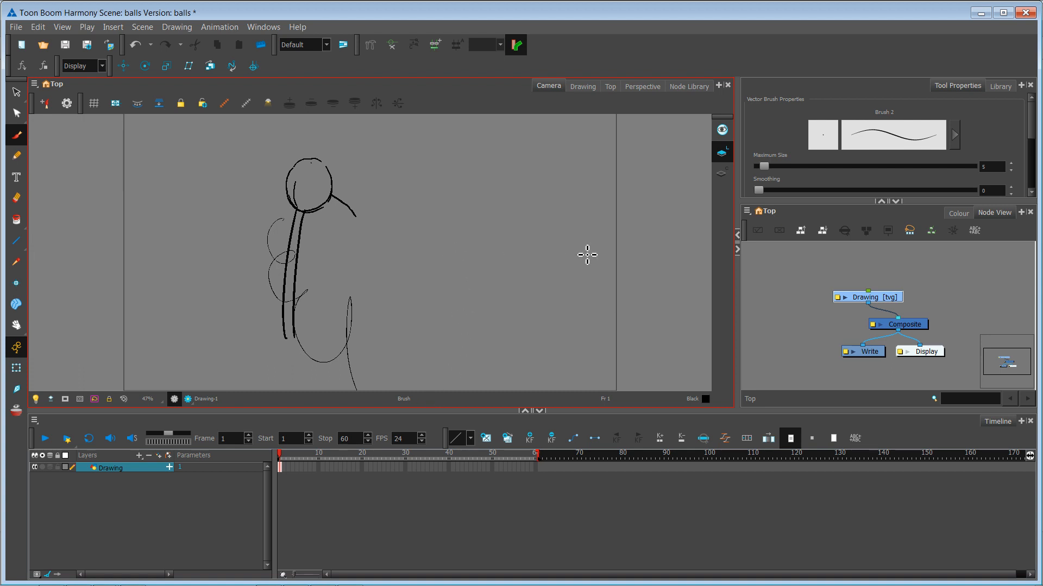
pyautogui.moveTo(771, 167); pyautogui.dragTo(778, 167)
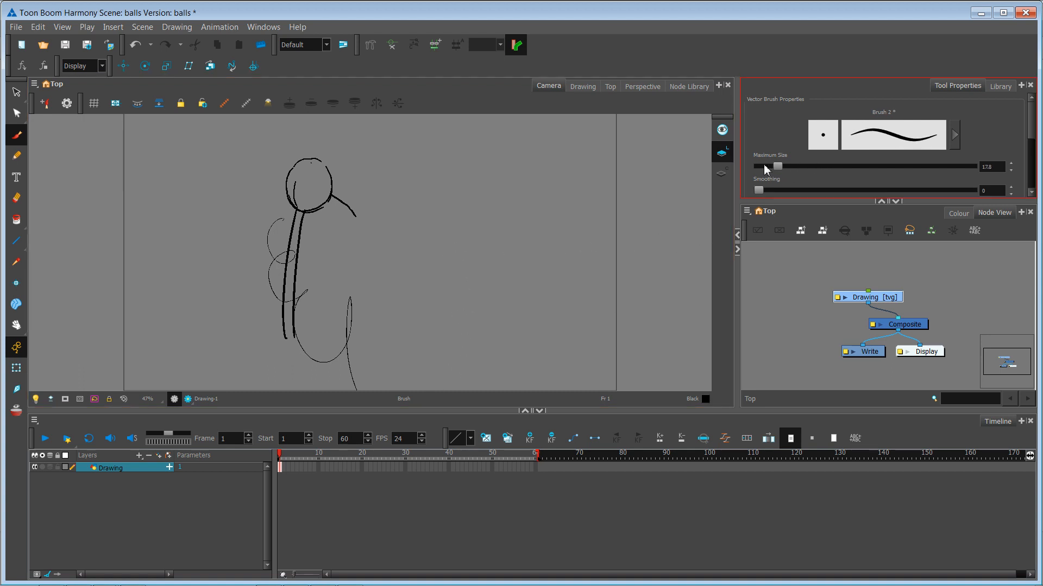
pyautogui.moveTo(477, 169)
pyautogui.mouseDown()
pyautogui.moveTo(423, 245)
pyautogui.moveTo(388, 328)
pyautogui.mouseUp()
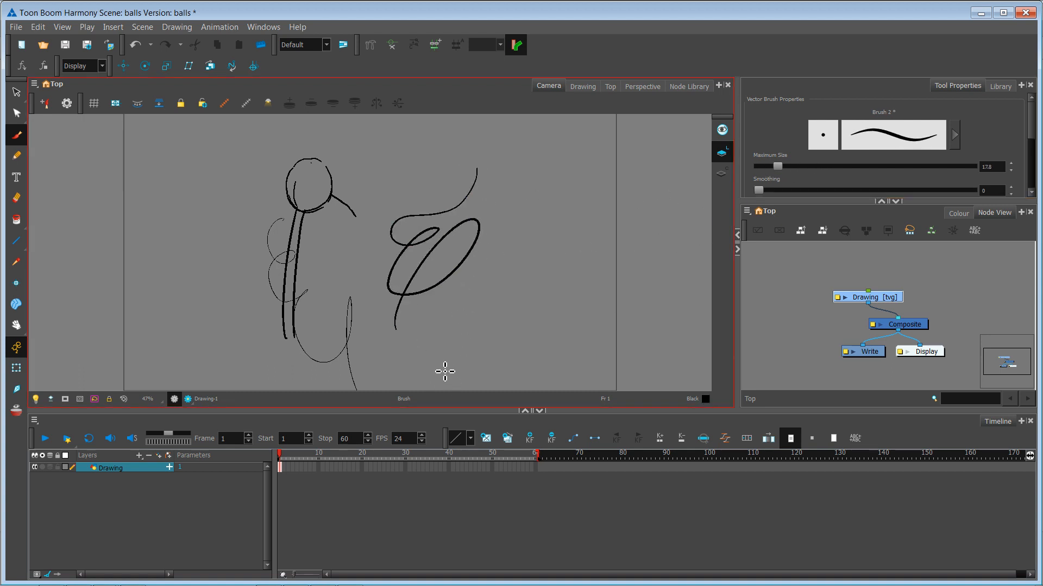
pyautogui.hotkey('ctrl', 'z')
pyautogui.hotkey('ctrl', 'z')
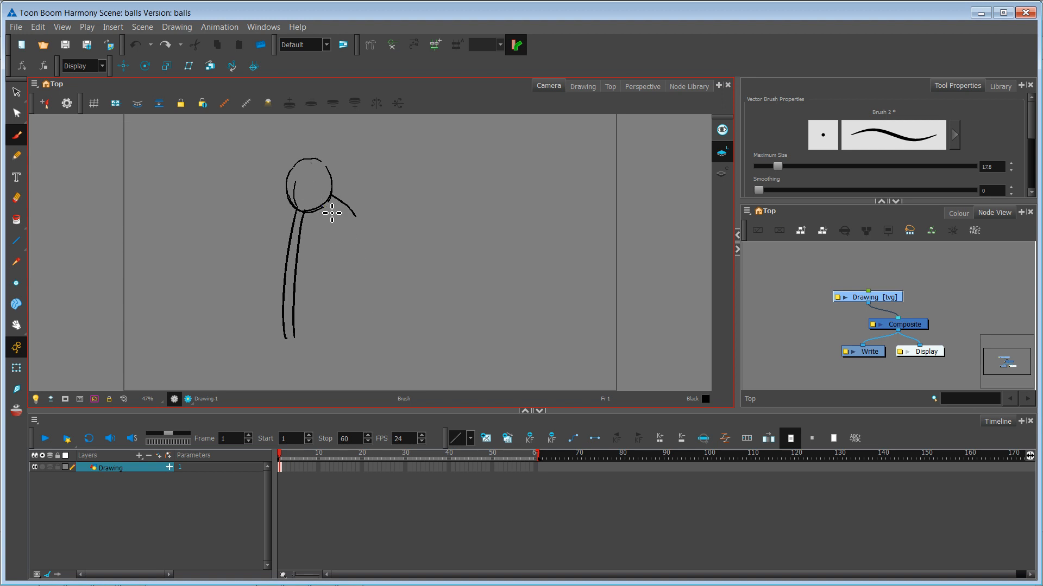
pyautogui.moveTo(323, 206); pyautogui.dragTo(354, 223)
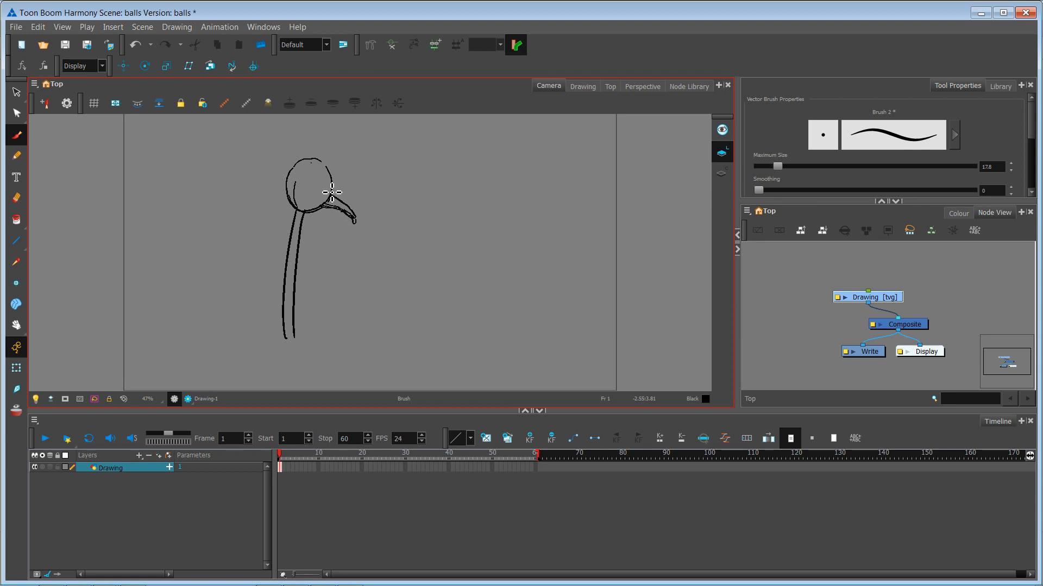